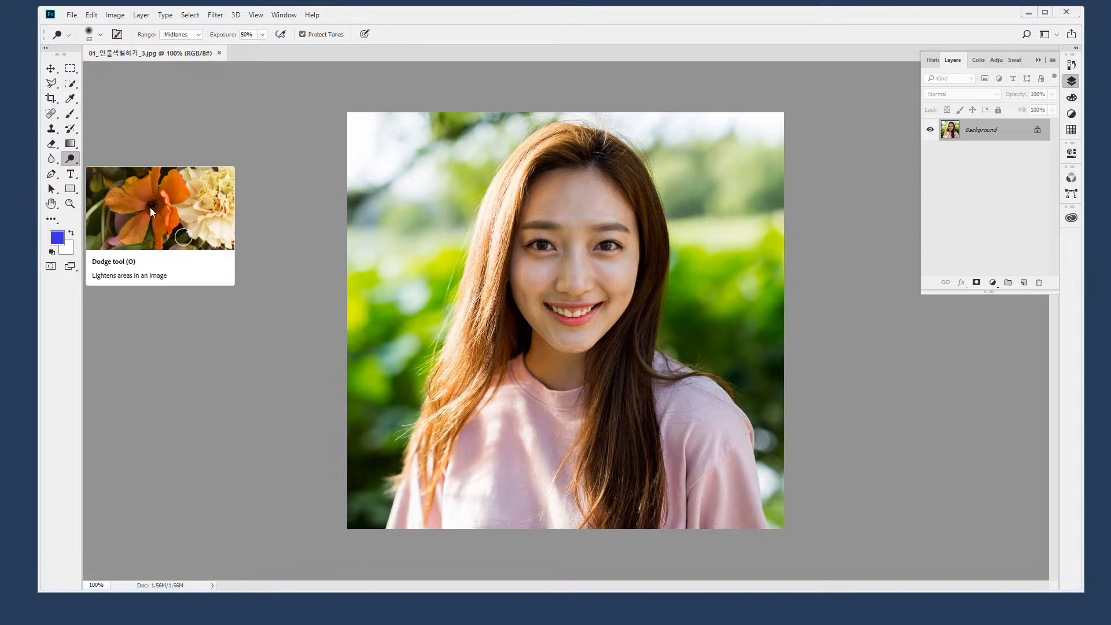
Lighten the woman's forehead with the Dodge tool, using the Midtones range and 50% exposure
click(151, 155)
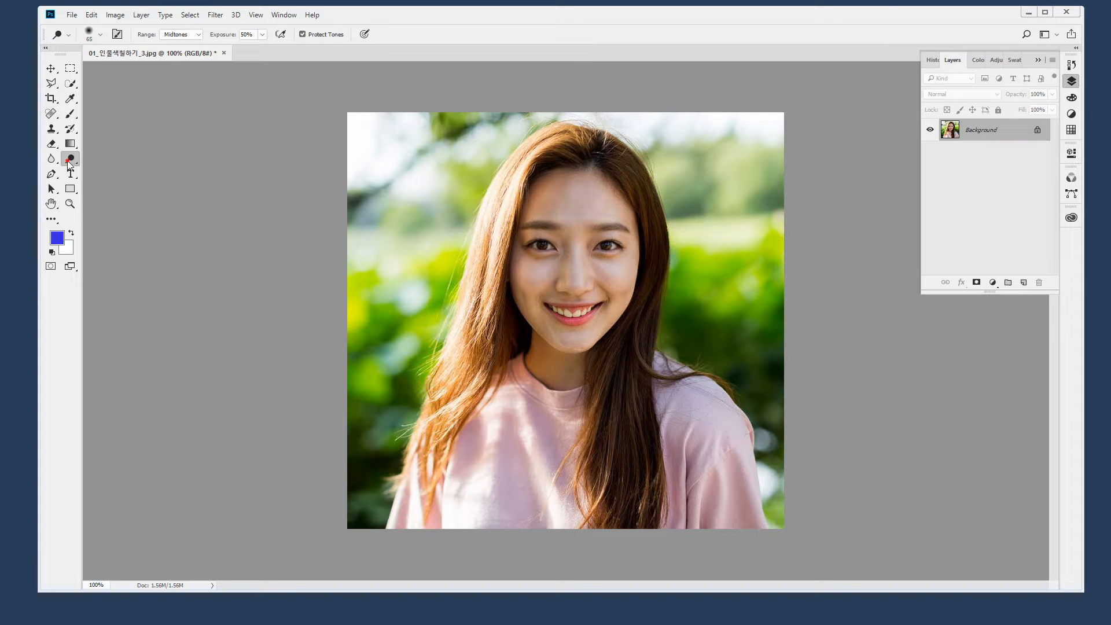
click(68, 163)
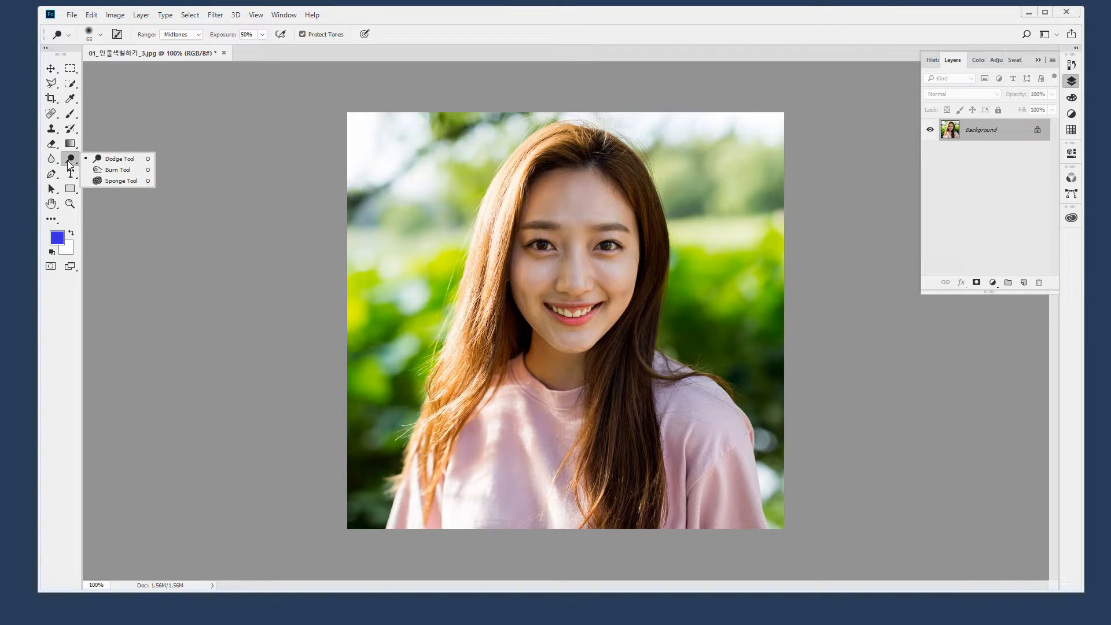
click(104, 159)
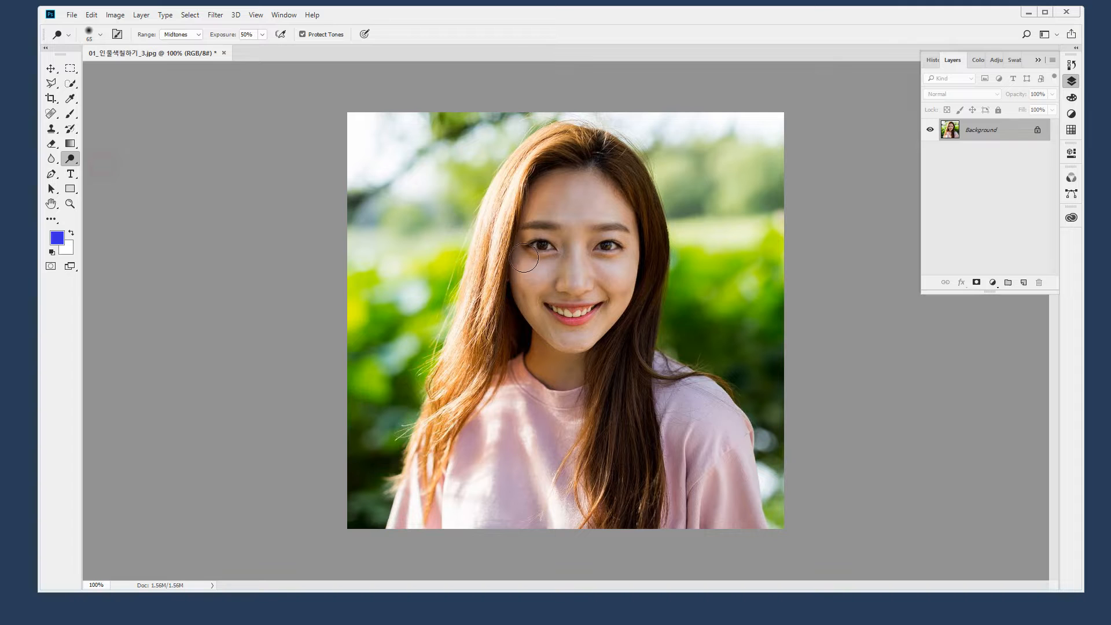
drag(474, 154, 624, 321)
ctrl+click(523, 259)
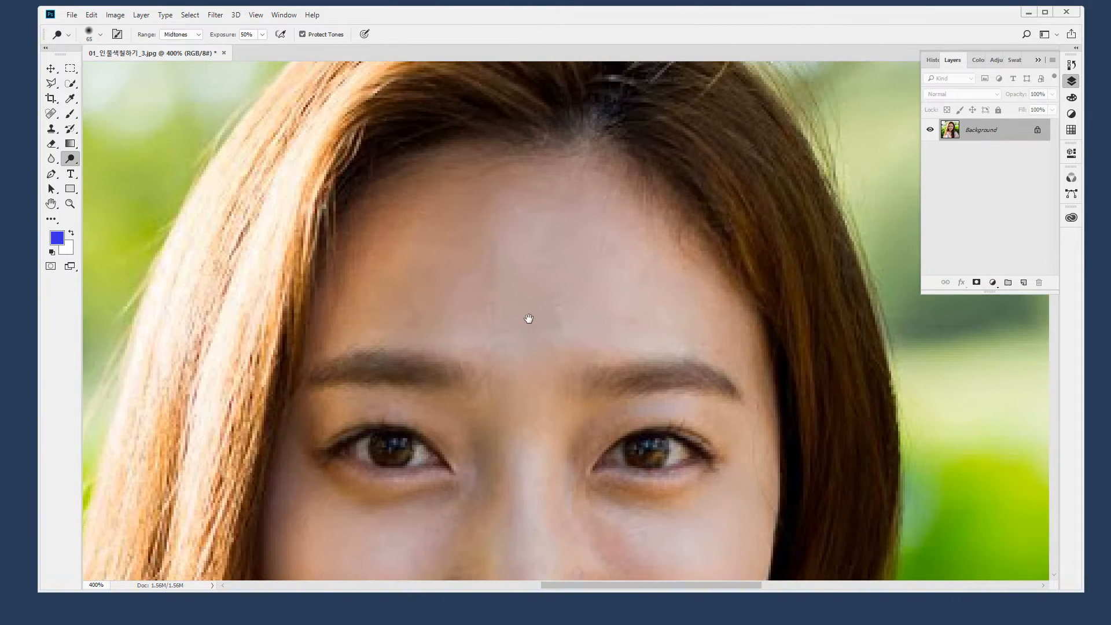
mouse_move(580, 223)
mouse_down()
mouse_move(459, 223)
mouse_move(399, 241)
mouse_move(362, 284)
mouse_move(459, 272)
mouse_move(693, 312)
mouse_move(583, 235)
mouse_move(452, 222)
mouse_move(375, 254)
mouse_move(505, 213)
mouse_move(291, 267)
mouse_move(681, 319)
mouse_move(328, 301)
mouse_move(458, 226)
mouse_move(351, 253)
mouse_move(570, 209)
mouse_move(683, 293)
mouse_move(339, 288)
mouse_move(518, 200)
mouse_move(608, 212)
mouse_move(315, 249)
mouse_move(531, 190)
mouse_move(395, 226)
mouse_move(555, 285)
mouse_up()
Compare the dodged forehead with the original through the history states, and revert the photo to its opening snapshot
click(1072, 66)
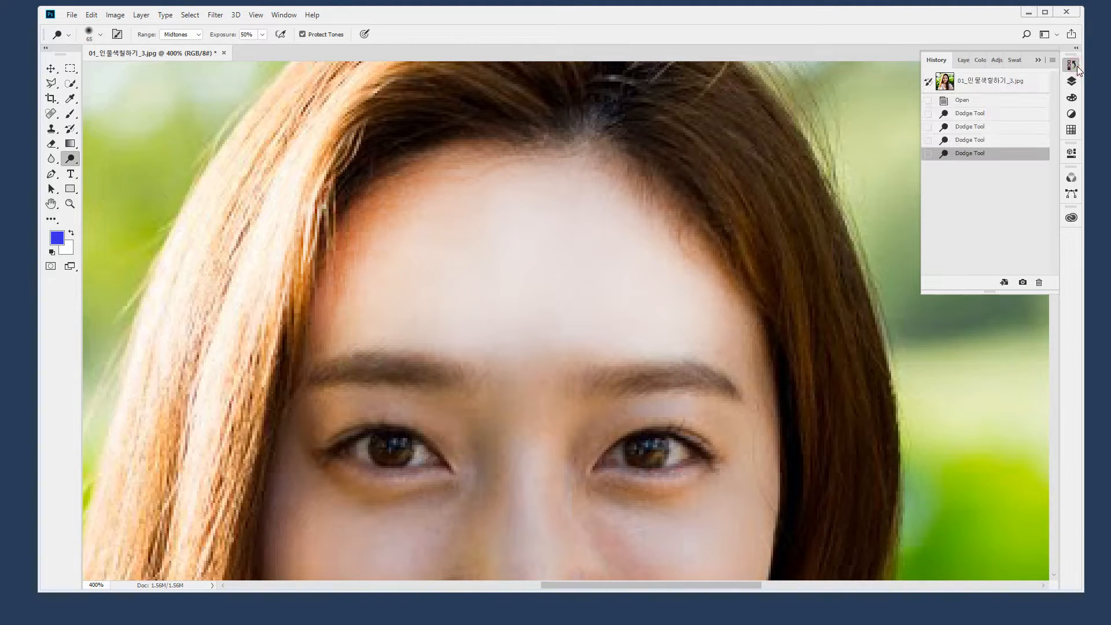
click(998, 102)
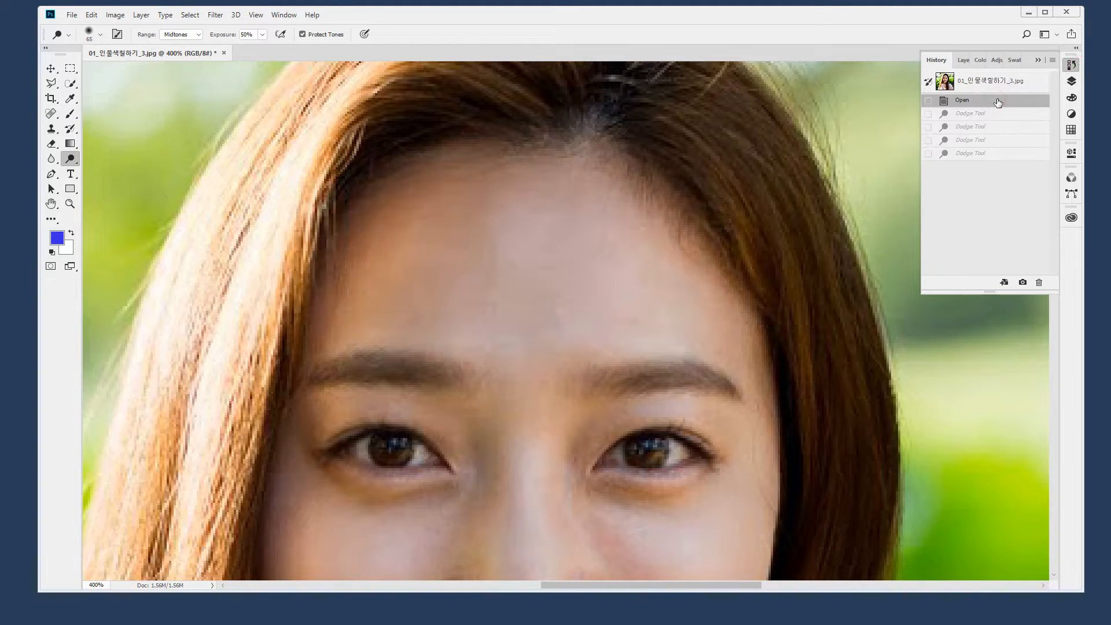
click(991, 155)
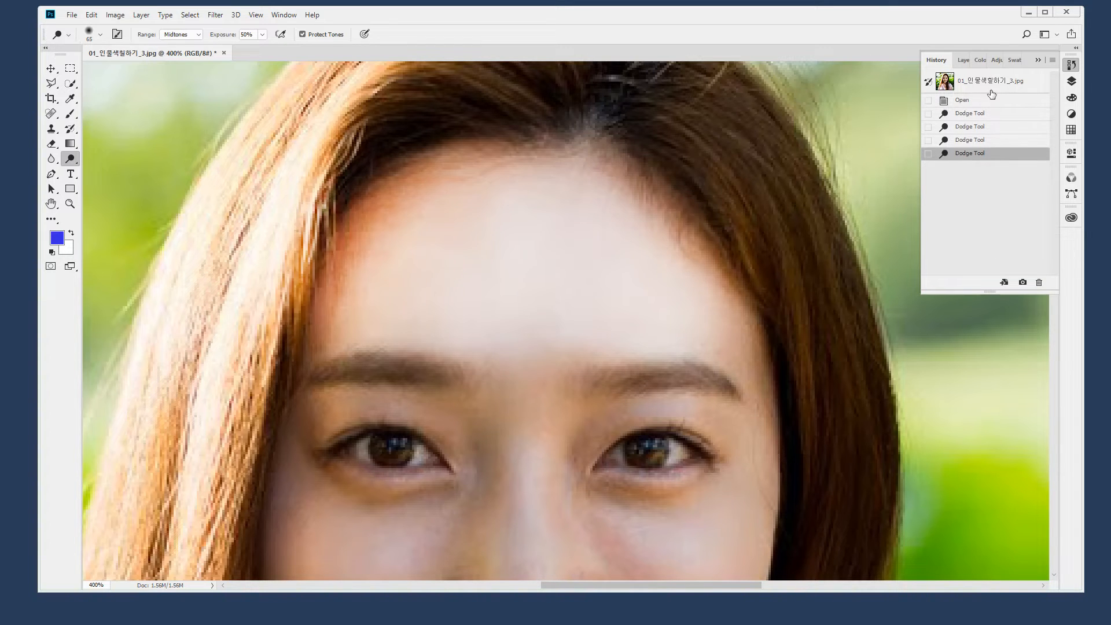
click(994, 84)
click(977, 153)
click(999, 90)
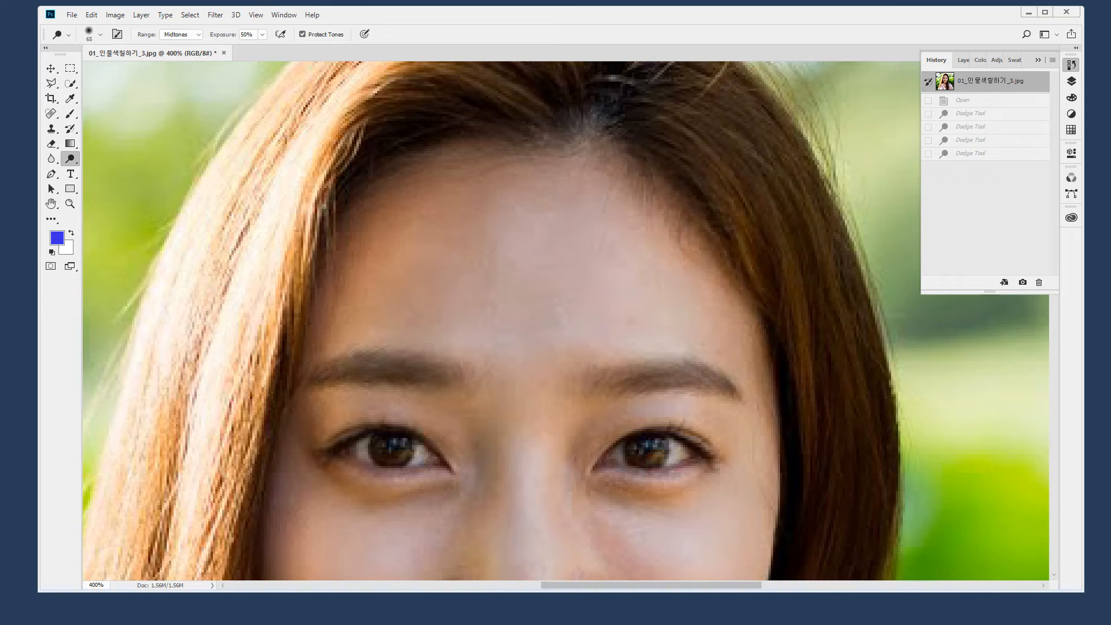
Darken the face around the nose bridge with the Burn tool, using the Midtones range and 50% exposure
double_click(70, 204)
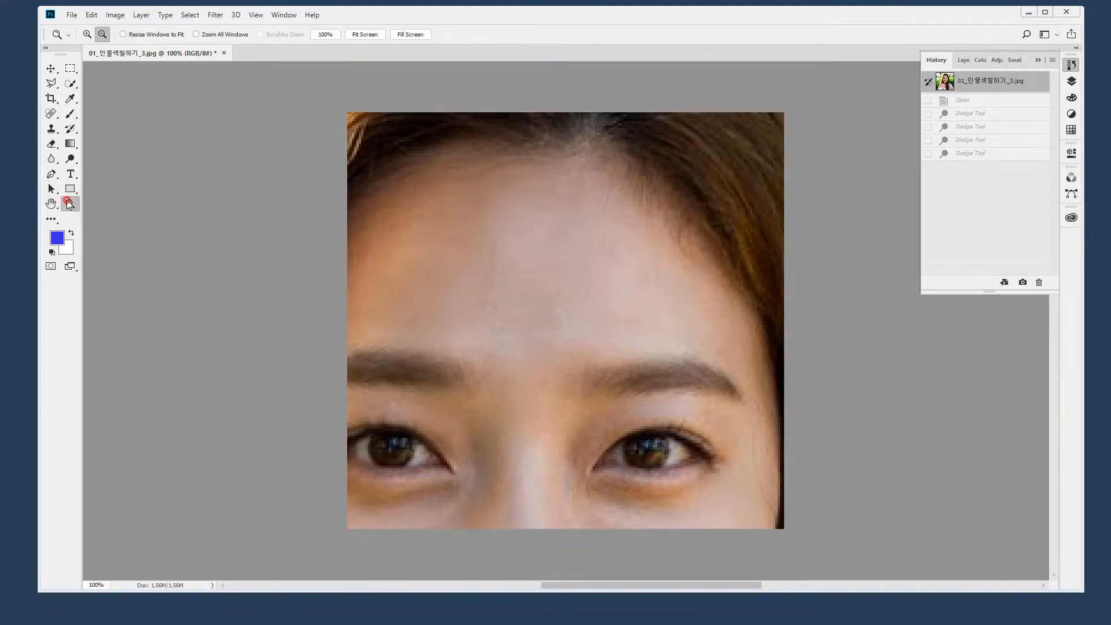
click(72, 157)
click(127, 170)
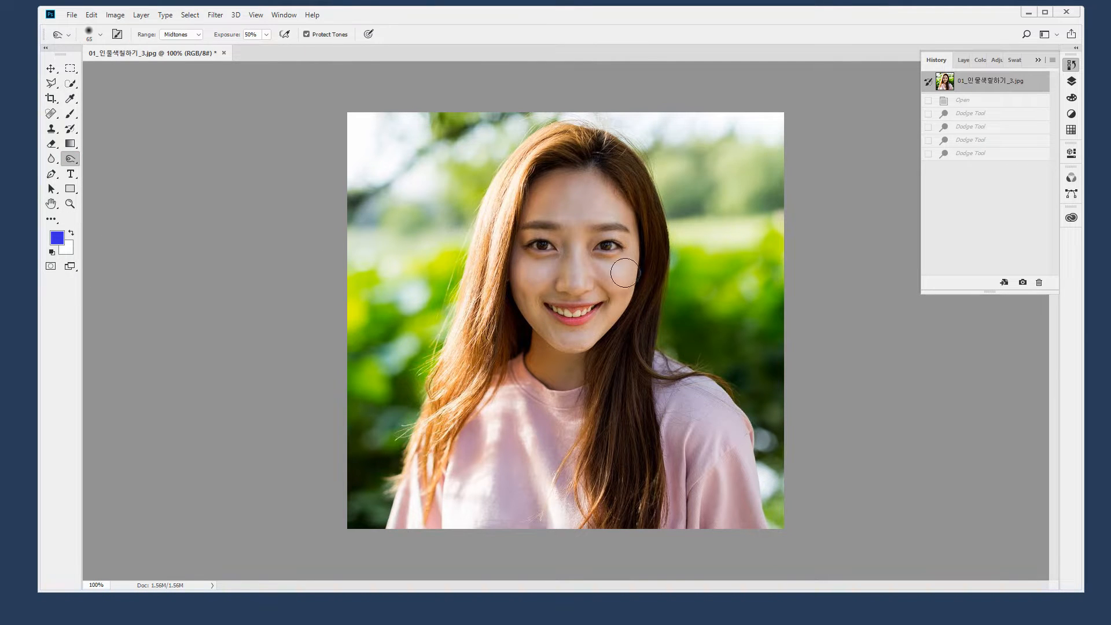
drag(492, 212, 640, 277)
drag(601, 356, 492, 318)
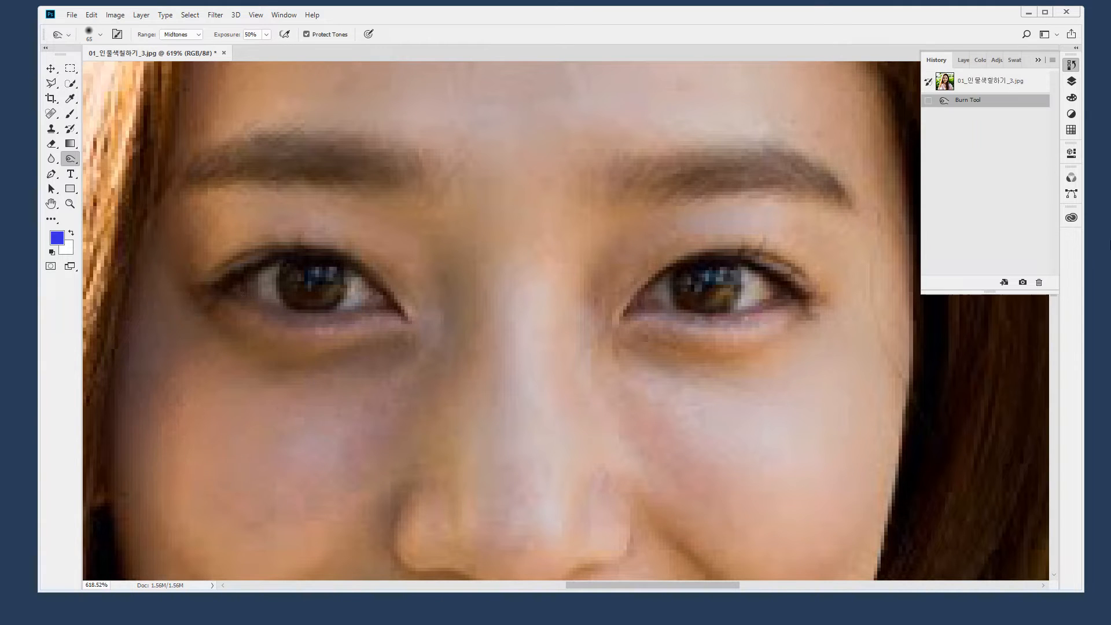
Duplicate the Background layer and burn the skin under both eyes on the copy
click(1071, 81)
drag(1018, 133, 1023, 282)
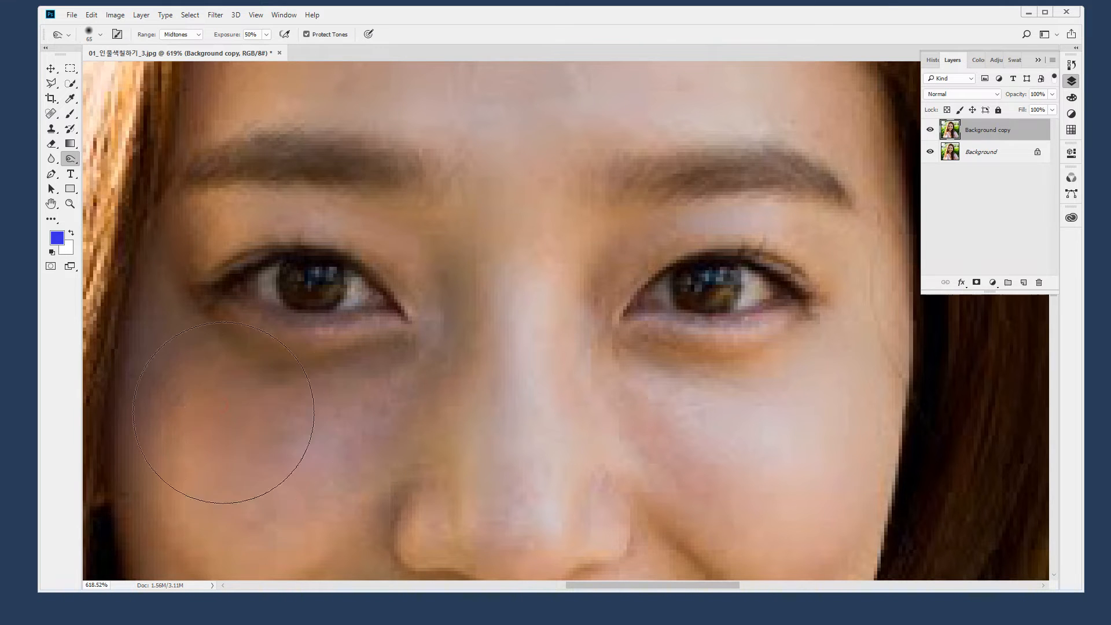
mouse_move(771, 380)
mouse_down()
mouse_move(727, 424)
mouse_move(833, 395)
mouse_move(829, 385)
mouse_move(770, 403)
mouse_move(671, 400)
mouse_up()
Compare the face with and without the burned Background copy layer, both close up and at 100% zoom
click(929, 130)
click(929, 130)
click(926, 132)
click(925, 131)
click(926, 131)
click(927, 131)
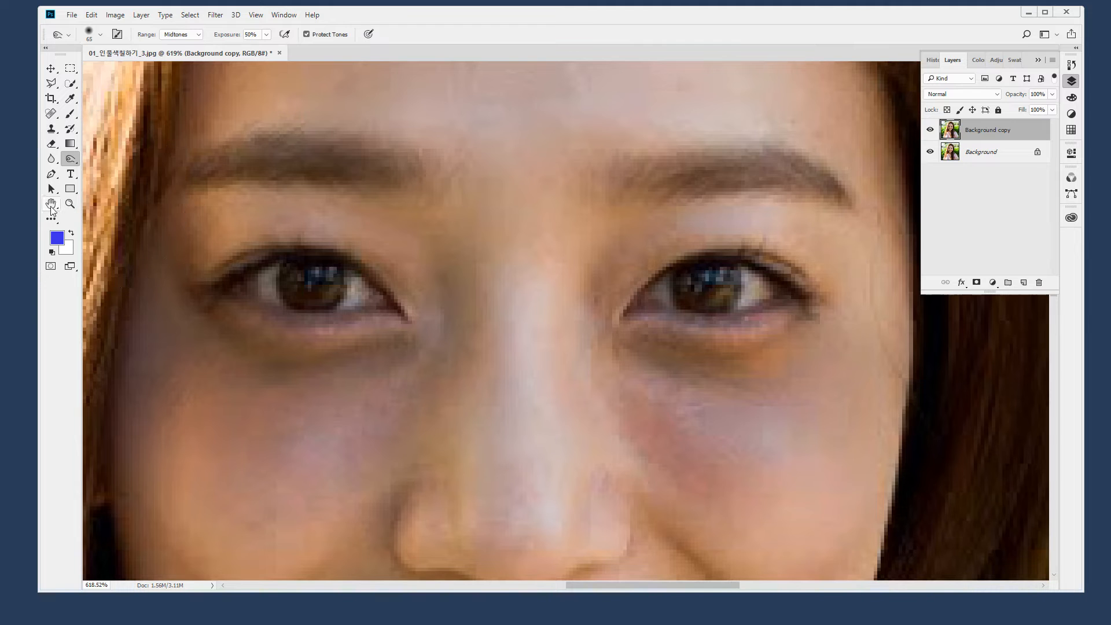
double_click(70, 204)
click(932, 130)
click(932, 131)
click(932, 130)
click(931, 130)
click(930, 130)
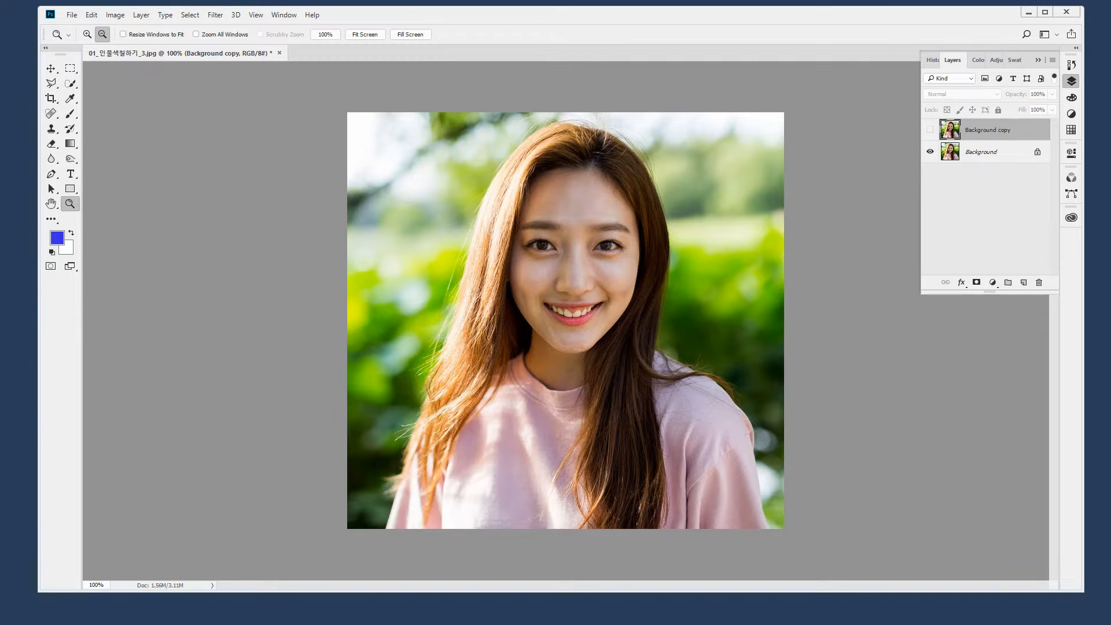
Show the Background copy layer and drain the color from the mouth and chin with the Sponge tool in Desaturate mode at 50% flow
click(72, 161)
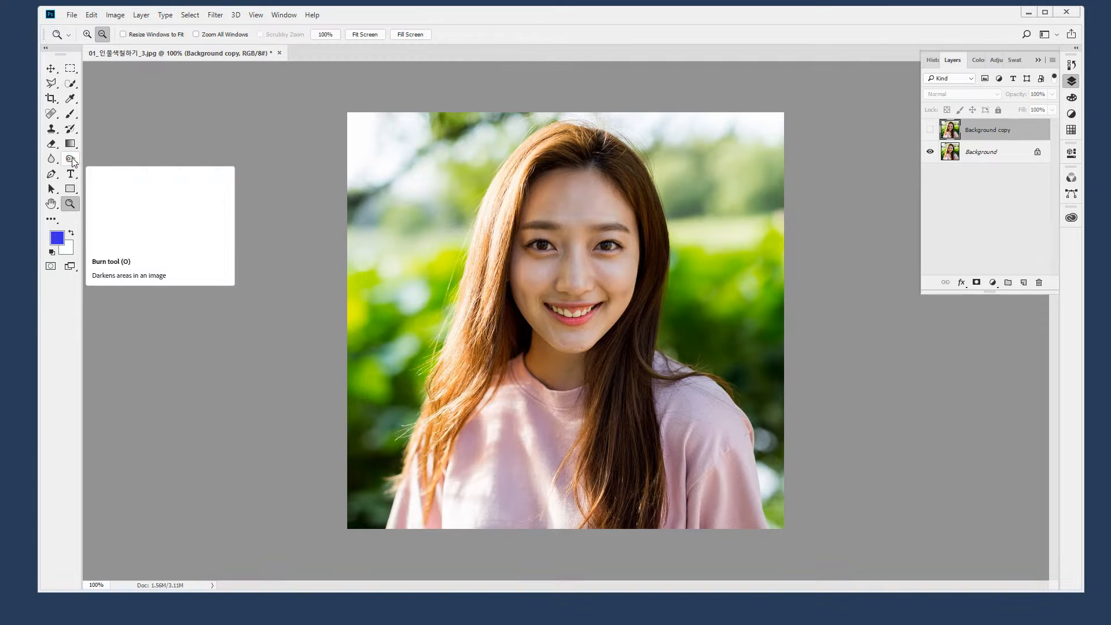
click(72, 161)
click(116, 180)
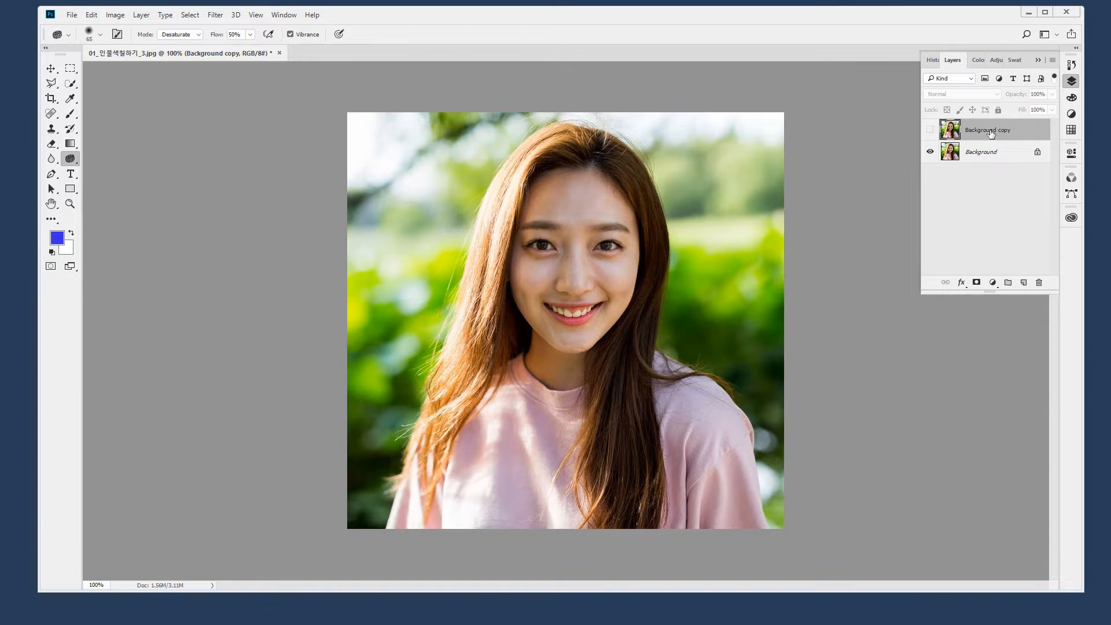
click(930, 130)
drag(481, 200, 663, 309)
drag(618, 408, 546, 189)
drag(499, 424, 511, 301)
mouse_move(624, 235)
mouse_down()
mouse_move(590, 254)
mouse_move(522, 268)
mouse_move(418, 224)
mouse_move(559, 271)
mouse_move(598, 251)
mouse_move(449, 282)
mouse_move(577, 300)
mouse_move(603, 287)
mouse_move(472, 291)
mouse_move(456, 265)
mouse_move(579, 274)
mouse_move(435, 281)
mouse_move(534, 306)
mouse_move(634, 243)
mouse_move(471, 246)
mouse_move(360, 209)
mouse_move(536, 288)
mouse_move(686, 241)
mouse_move(465, 203)
mouse_move(307, 225)
mouse_move(424, 196)
mouse_move(344, 266)
mouse_move(580, 260)
mouse_move(492, 260)
mouse_move(628, 290)
mouse_move(641, 239)
mouse_move(544, 272)
mouse_move(419, 241)
mouse_move(519, 282)
mouse_move(667, 235)
mouse_move(554, 265)
mouse_move(415, 237)
mouse_move(465, 267)
mouse_move(654, 233)
mouse_move(486, 251)
mouse_move(398, 220)
mouse_move(418, 235)
mouse_move(600, 241)
mouse_move(650, 226)
mouse_move(512, 265)
mouse_move(368, 213)
mouse_move(405, 241)
mouse_move(632, 232)
mouse_move(402, 254)
mouse_move(380, 216)
mouse_move(529, 272)
mouse_move(666, 218)
mouse_move(508, 265)
mouse_move(411, 224)
mouse_move(388, 302)
mouse_move(595, 396)
mouse_move(686, 292)
mouse_move(522, 384)
mouse_move(333, 349)
mouse_move(553, 415)
mouse_move(659, 400)
mouse_move(313, 263)
mouse_move(221, 83)
mouse_move(336, 313)
mouse_move(274, 113)
mouse_move(372, 353)
mouse_move(315, 183)
mouse_move(484, 368)
mouse_move(815, 187)
mouse_move(717, 202)
mouse_move(743, 211)
mouse_move(648, 308)
mouse_move(775, 217)
mouse_move(425, 355)
mouse_move(335, 206)
mouse_move(398, 379)
mouse_move(637, 405)
mouse_move(332, 300)
mouse_up()
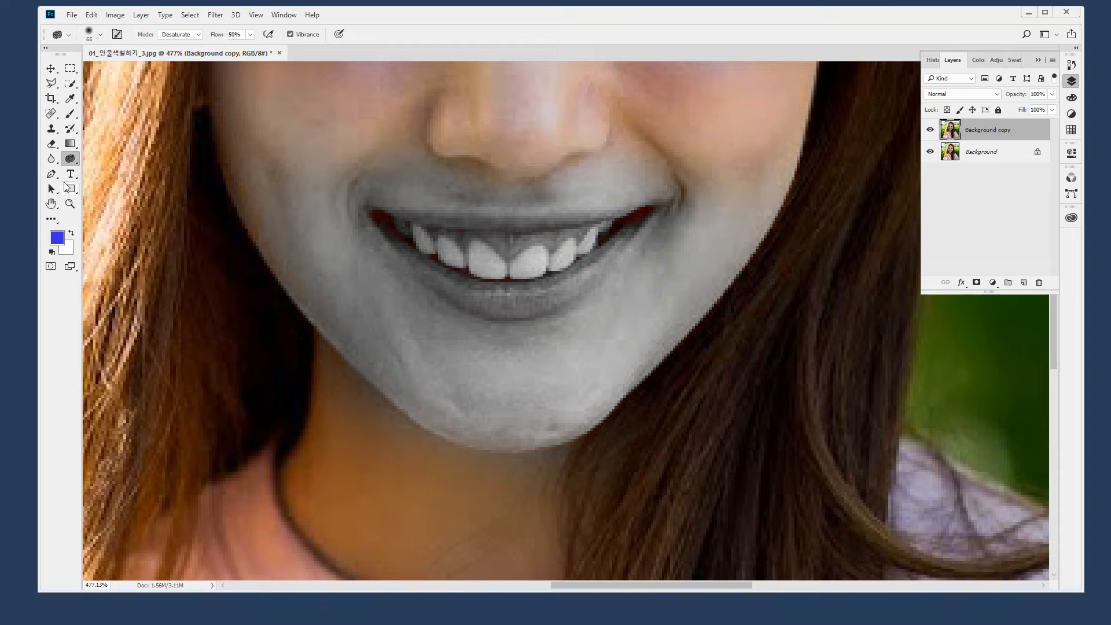
Compare the desaturated mouth area with the original at 100% zoom by hiding and showing the copied layer
double_click(70, 204)
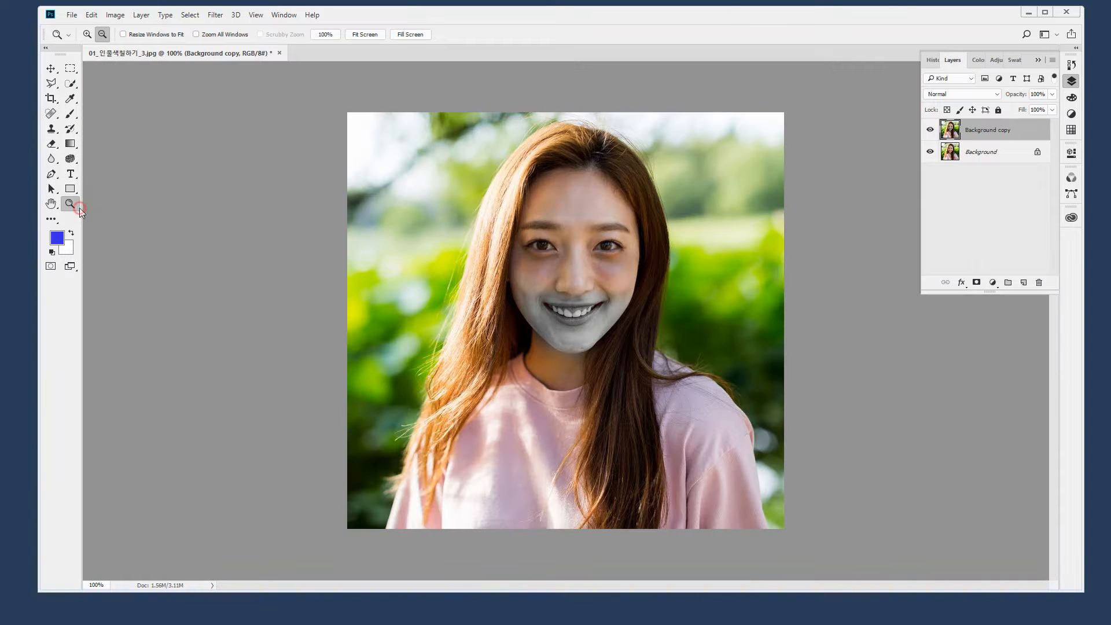
click(930, 137)
click(931, 137)
Switch to the Dodge tool and review its brush size and exposure options
click(69, 160)
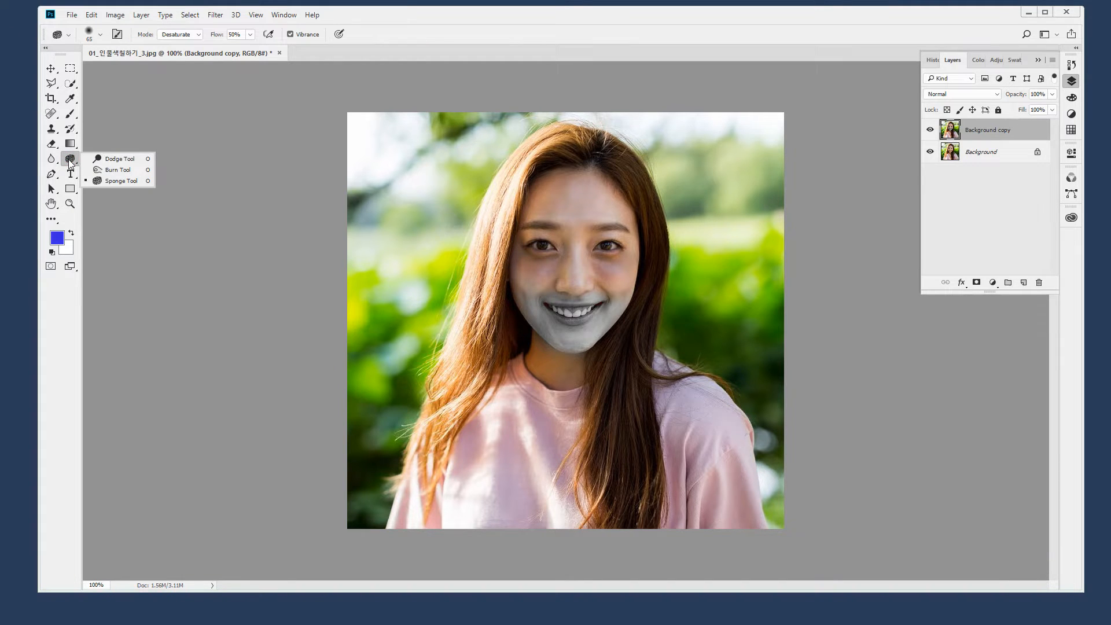
click(139, 156)
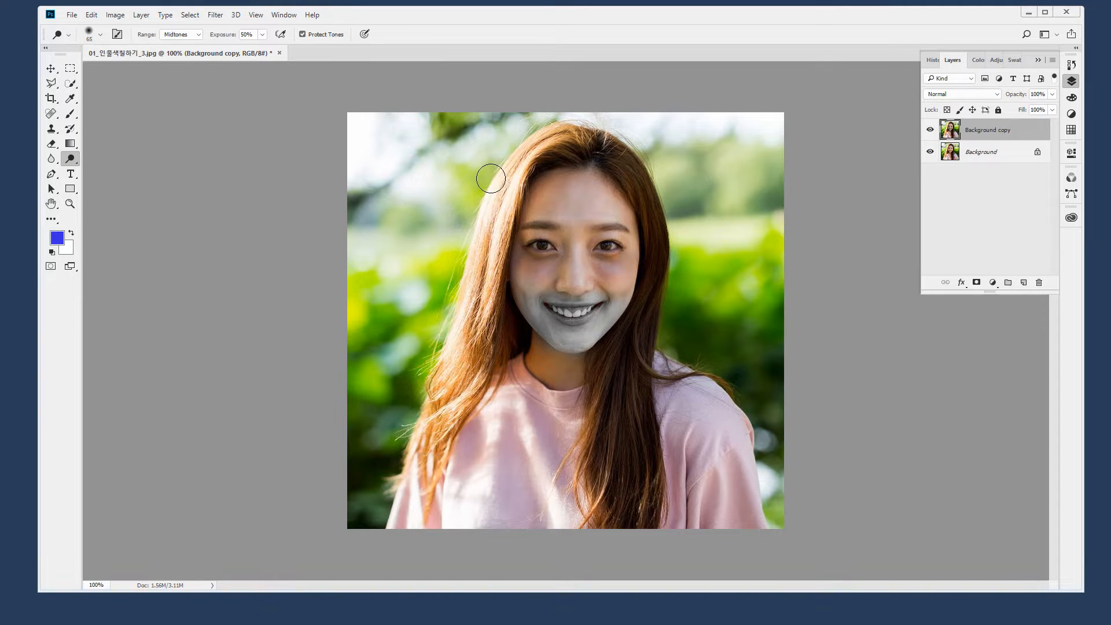
mouse_move(258, 44)
mouse_down()
mouse_move(210, 42)
mouse_move(227, 22)
mouse_move(257, 49)
mouse_up()
mouse_move(91, 49)
mouse_down()
mouse_move(116, 24)
mouse_move(97, 50)
mouse_up()
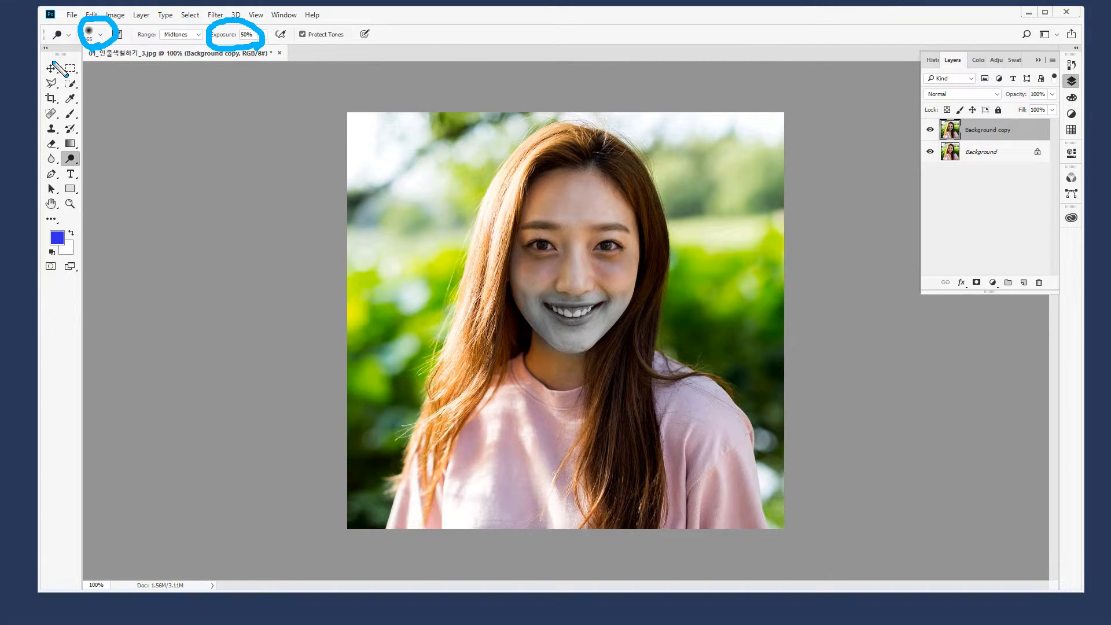
key(Escape)
click(69, 36)
click(69, 35)
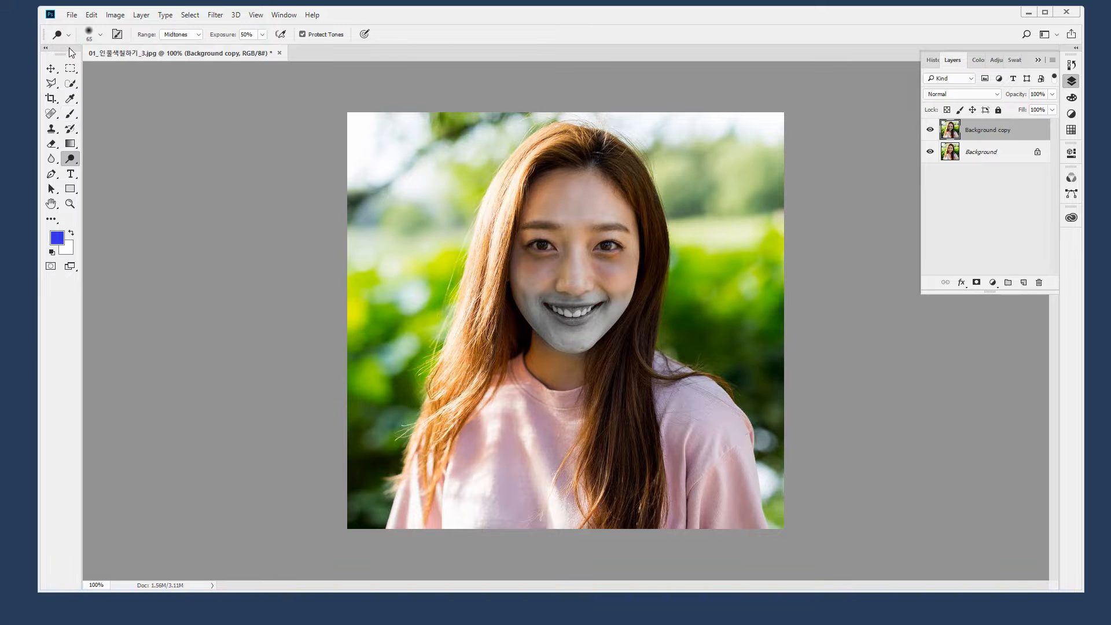
Switch to the Burn tool and review its tonal range choices and exposure setting
right_click(70, 159)
click(116, 183)
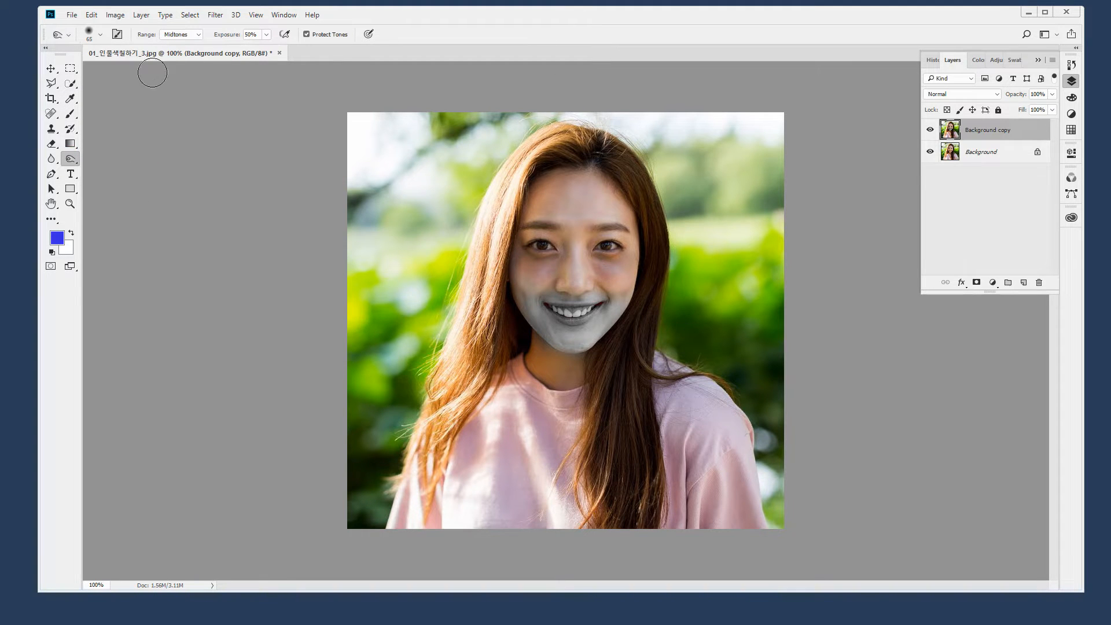
click(198, 36)
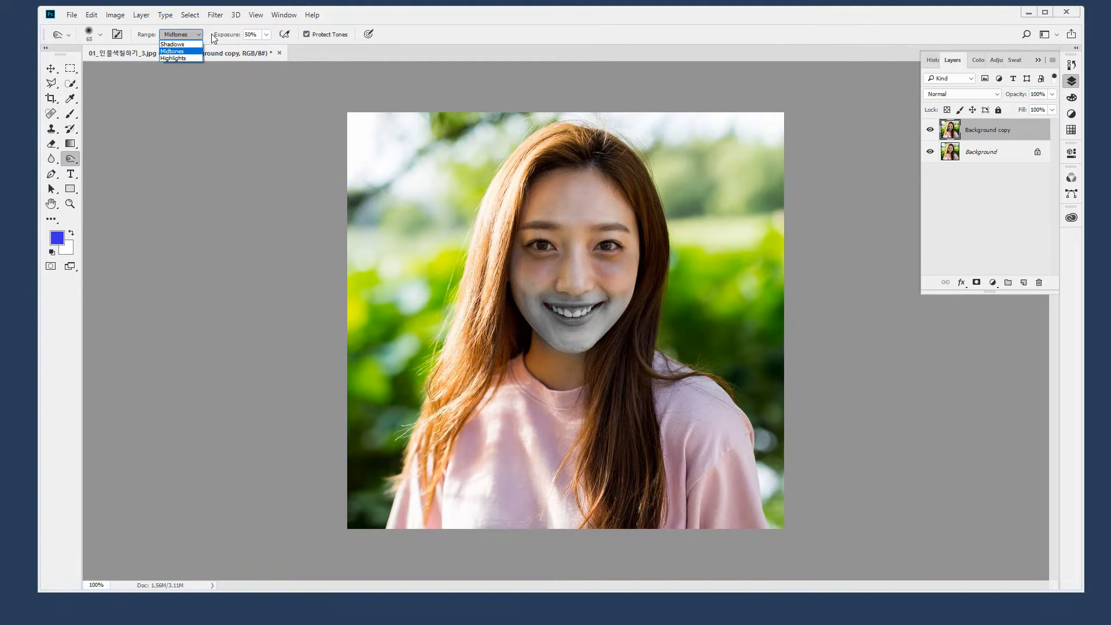
click(262, 37)
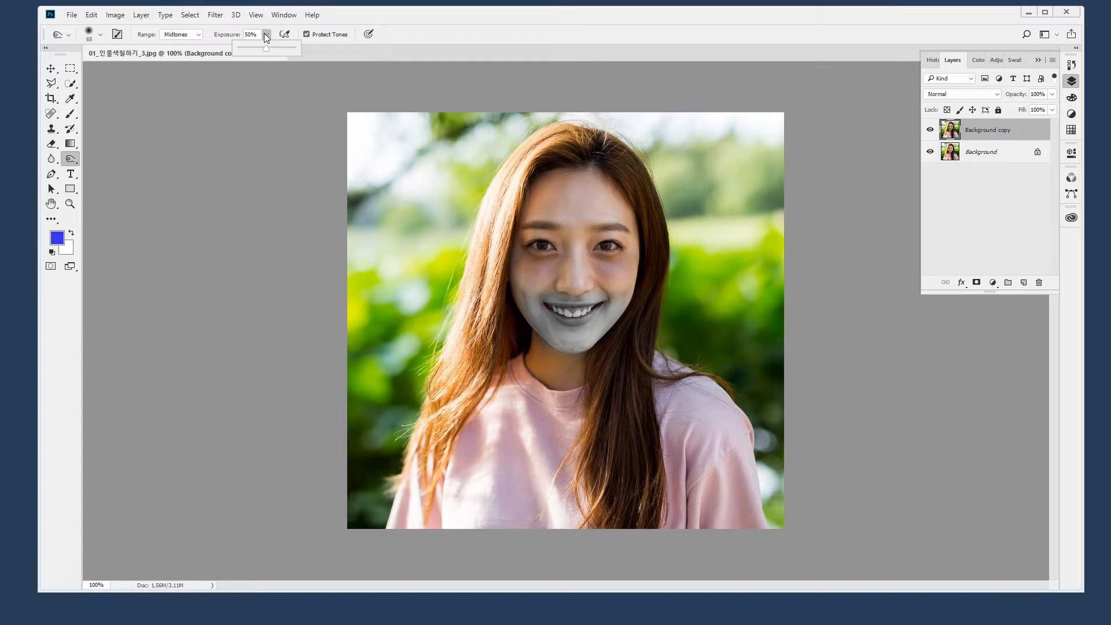
Switch to the Sponge tool and review its Desaturate and Saturate modes and its flow setting
right_click(70, 158)
click(109, 182)
click(199, 36)
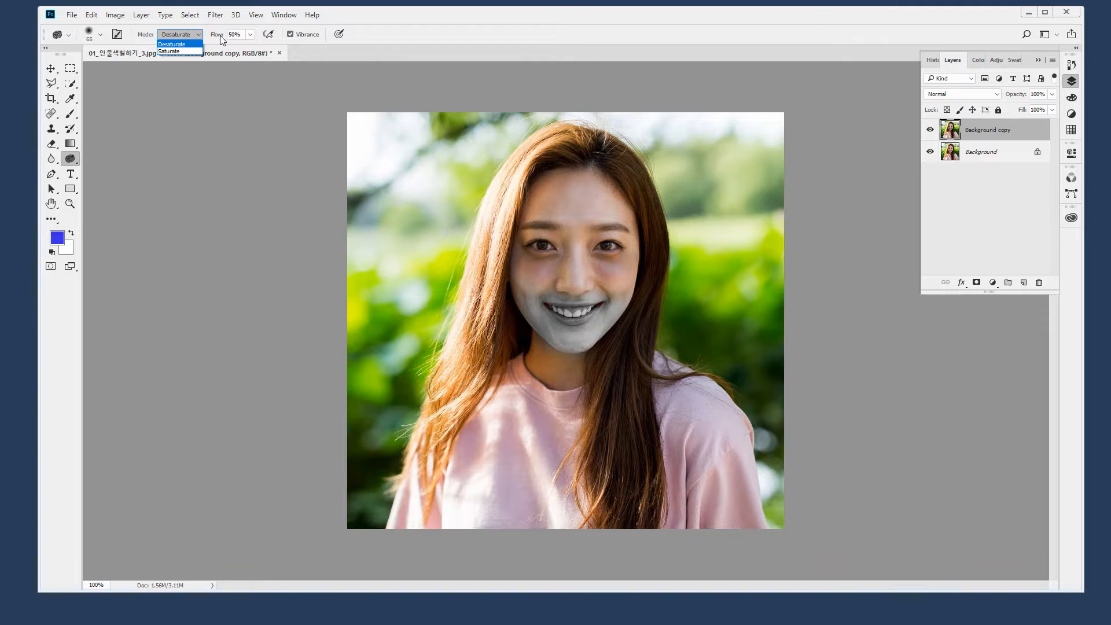
click(249, 36)
click(248, 34)
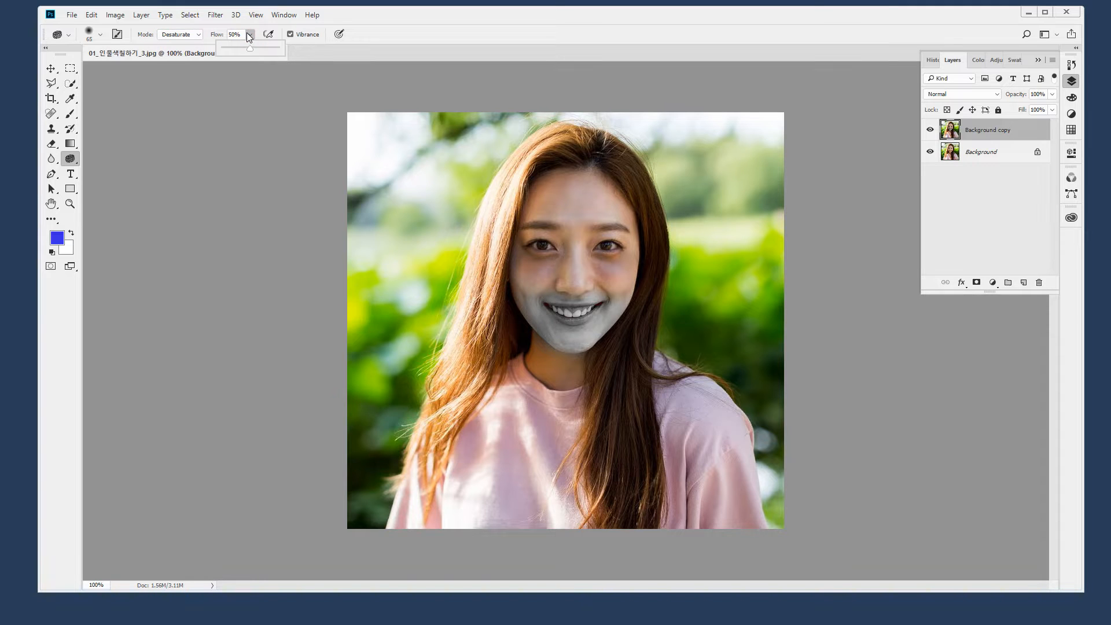
click(141, 99)
Replace the retouched copy with a fresh duplicate of the Background layer, and open the Levels adjustment clear of the photo
drag(992, 131, 1023, 281)
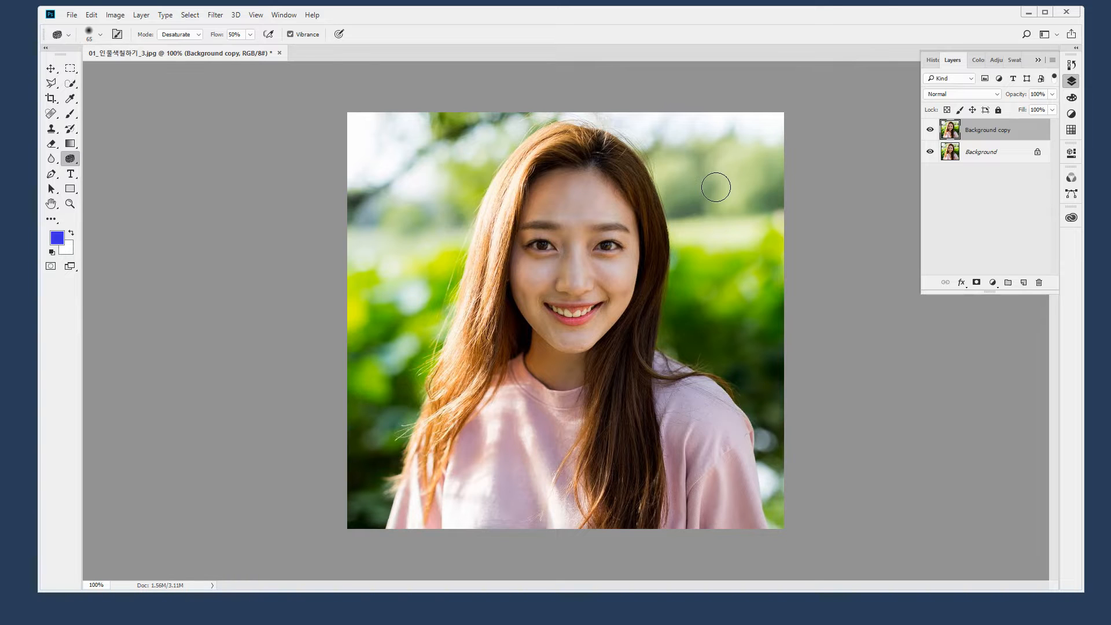
click(115, 16)
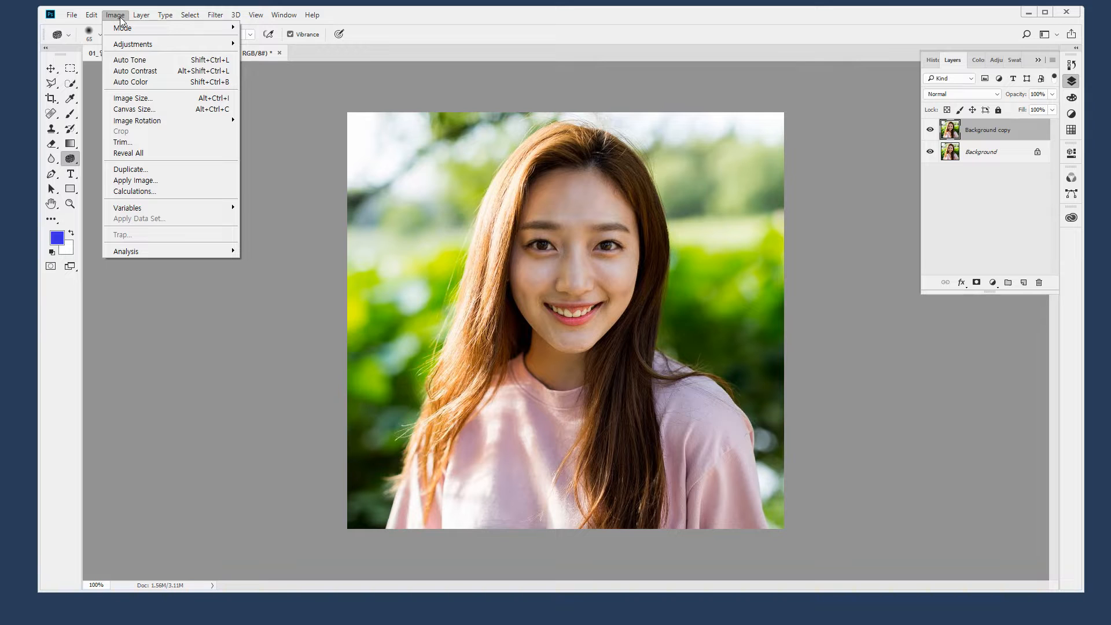
mouse_move(113, 46)
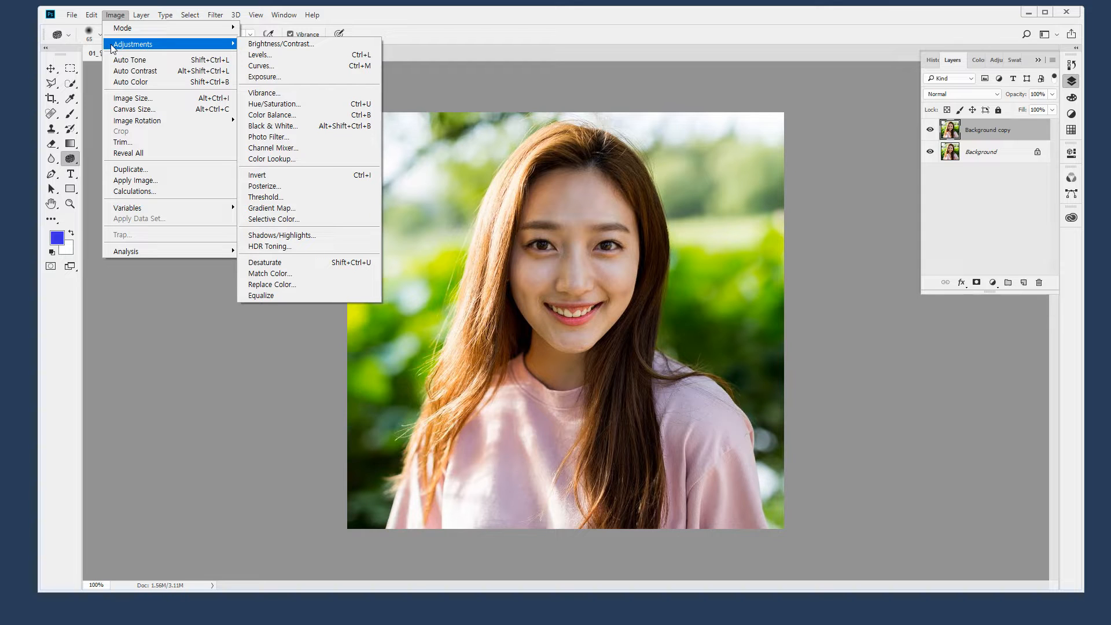
click(319, 59)
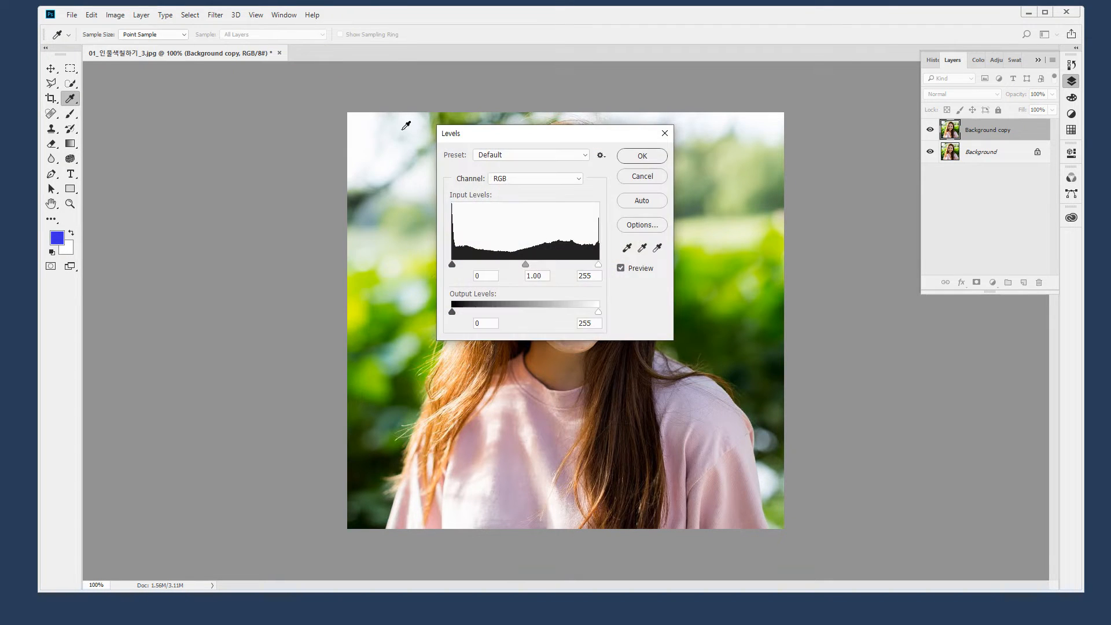
drag(467, 135, 140, 132)
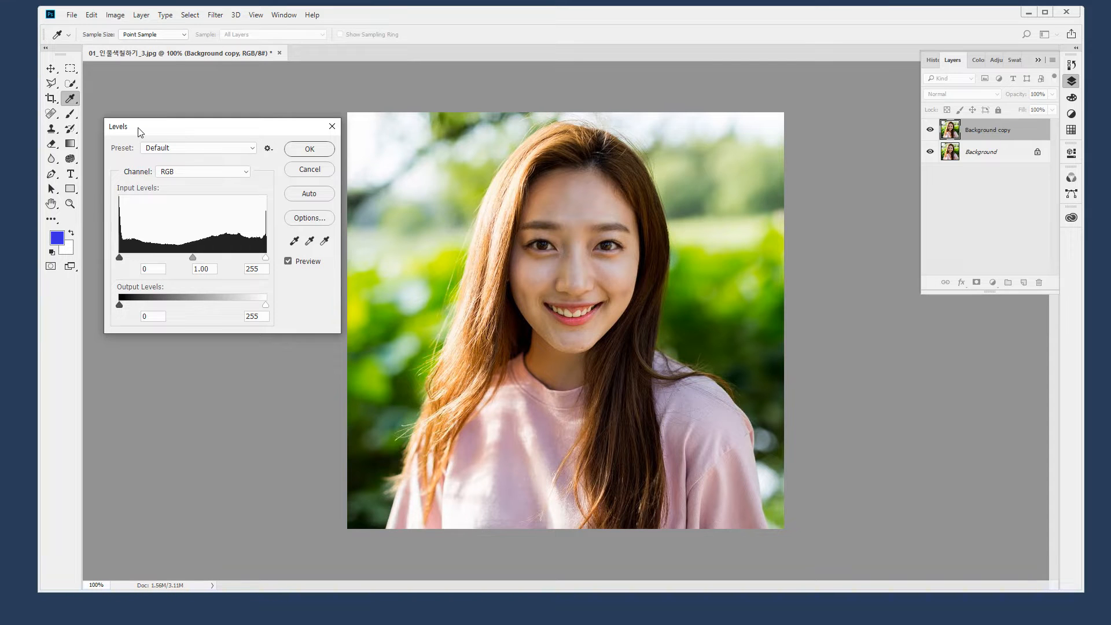
Examine the input levels histogram of the RGB channel, including its shadow and highlight ends
mouse_move(325, 180)
mouse_down()
mouse_move(287, 190)
mouse_move(303, 203)
mouse_move(327, 179)
mouse_up()
mouse_move(142, 255)
mouse_down()
mouse_move(106, 234)
mouse_move(169, 194)
mouse_move(254, 209)
mouse_move(250, 251)
mouse_move(165, 256)
mouse_move(101, 239)
mouse_move(132, 198)
mouse_move(250, 215)
mouse_move(276, 253)
mouse_move(156, 257)
mouse_up()
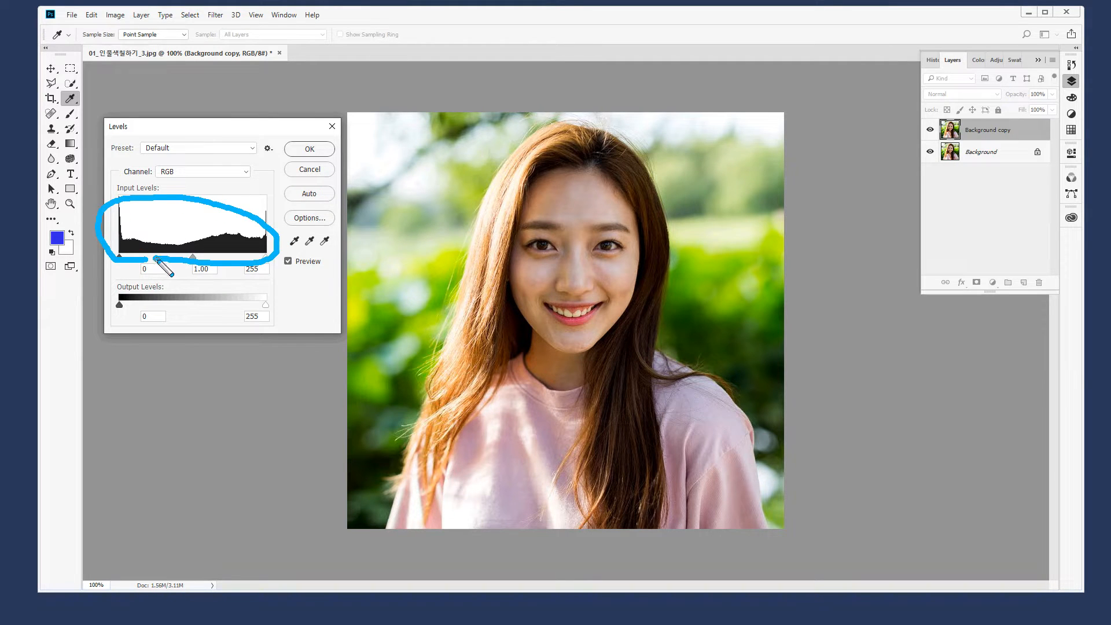
key(e)
mouse_move(118, 274)
mouse_down()
mouse_move(105, 251)
mouse_move(116, 193)
mouse_move(118, 271)
mouse_up()
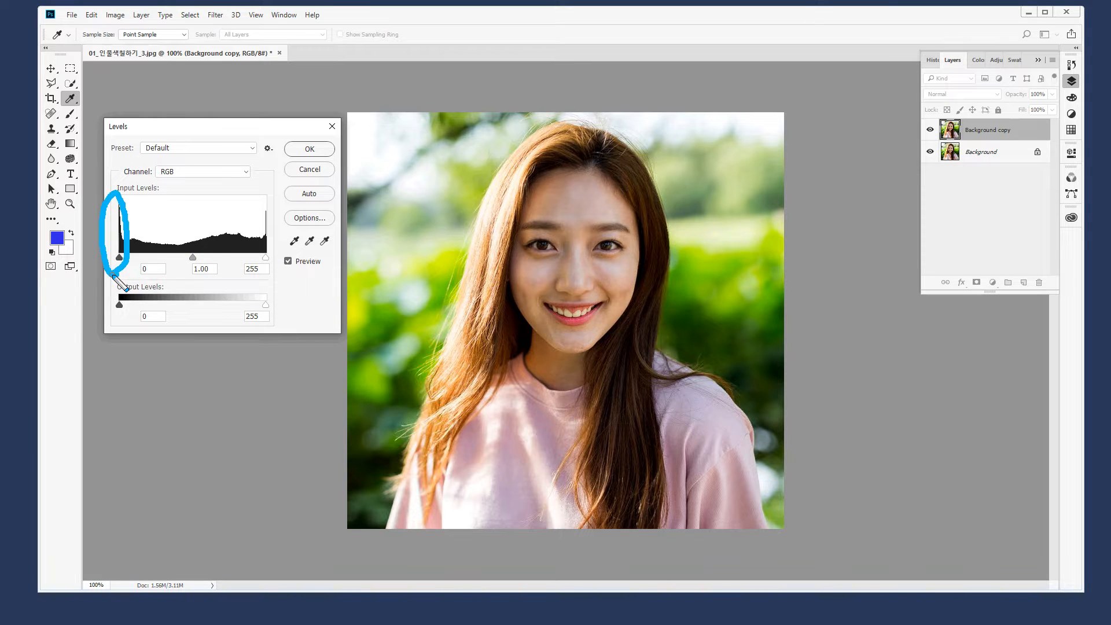
mouse_move(265, 270)
mouse_down()
mouse_move(282, 216)
mouse_move(263, 272)
mouse_up()
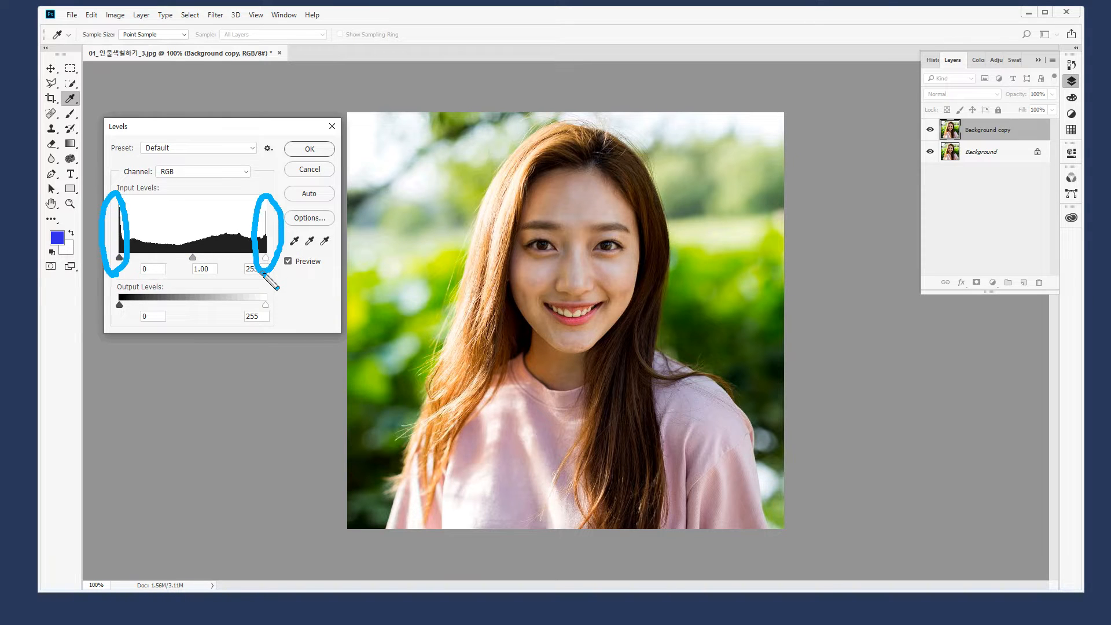
Compare the dark and bright ends of the input levels histogram with the corresponding shadow and highlight areas of the photo
key(Delete)
mouse_move(142, 182)
mouse_down()
mouse_move(133, 197)
mouse_move(254, 191)
mouse_move(250, 206)
mouse_up()
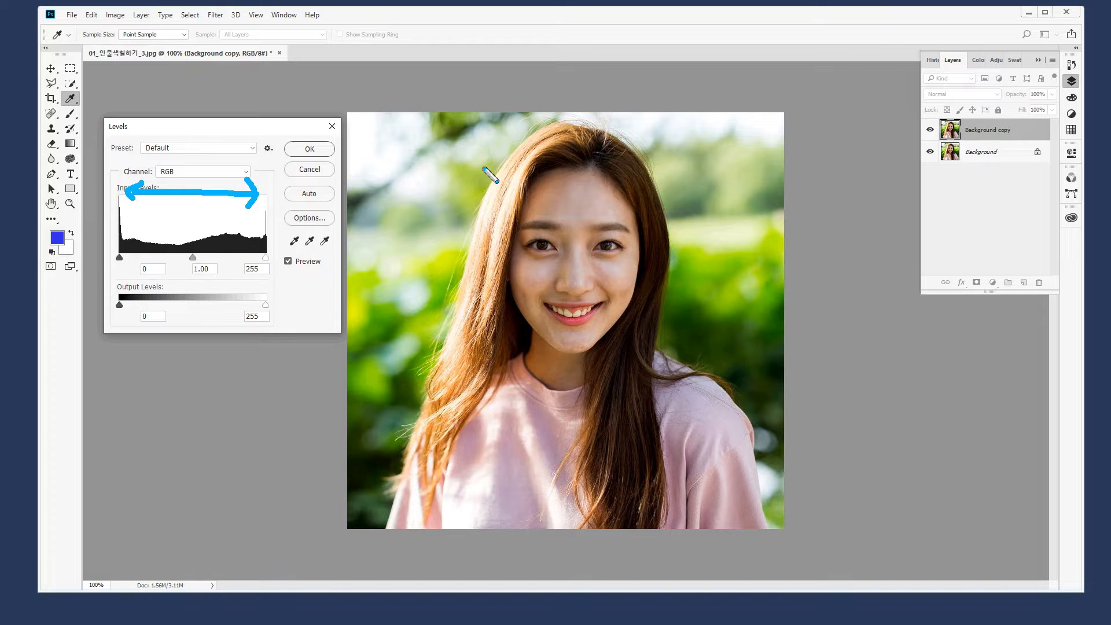
key(Delete)
drag(724, 373, 746, 377)
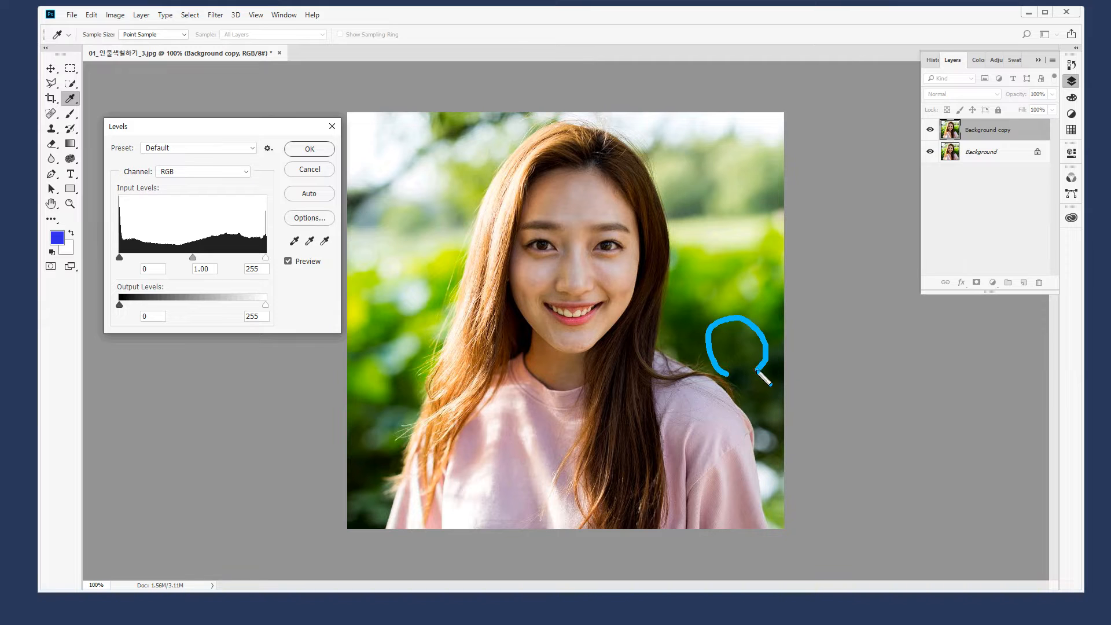
drag(386, 463, 379, 528)
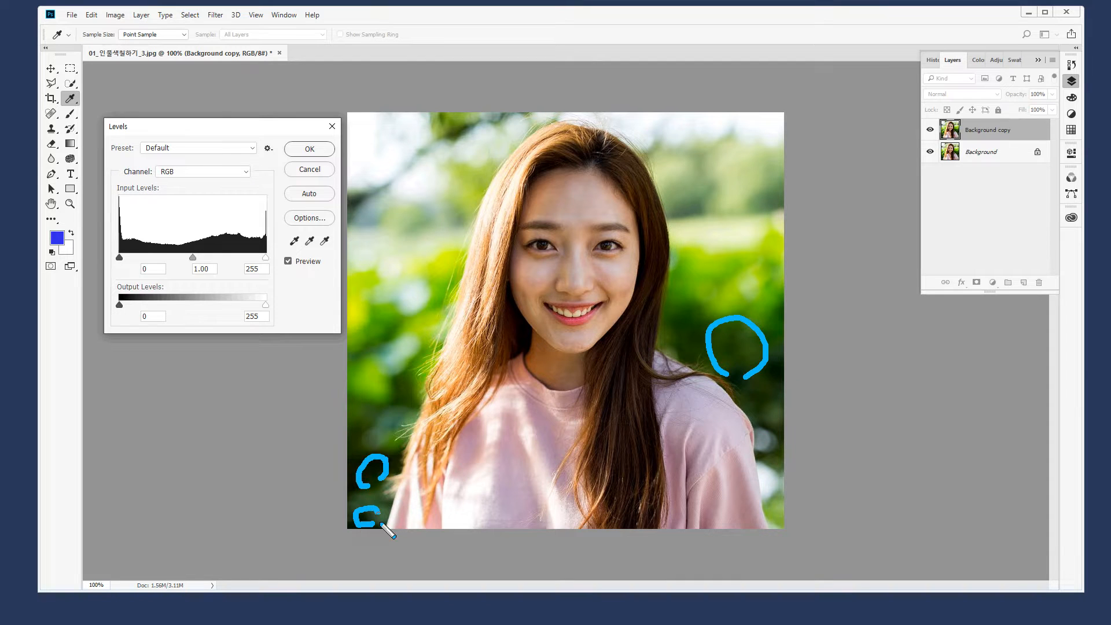
mouse_move(398, 407)
mouse_down()
mouse_move(403, 382)
mouse_move(412, 404)
mouse_up()
mouse_move(111, 199)
mouse_down()
mouse_move(133, 195)
mouse_move(118, 259)
mouse_up()
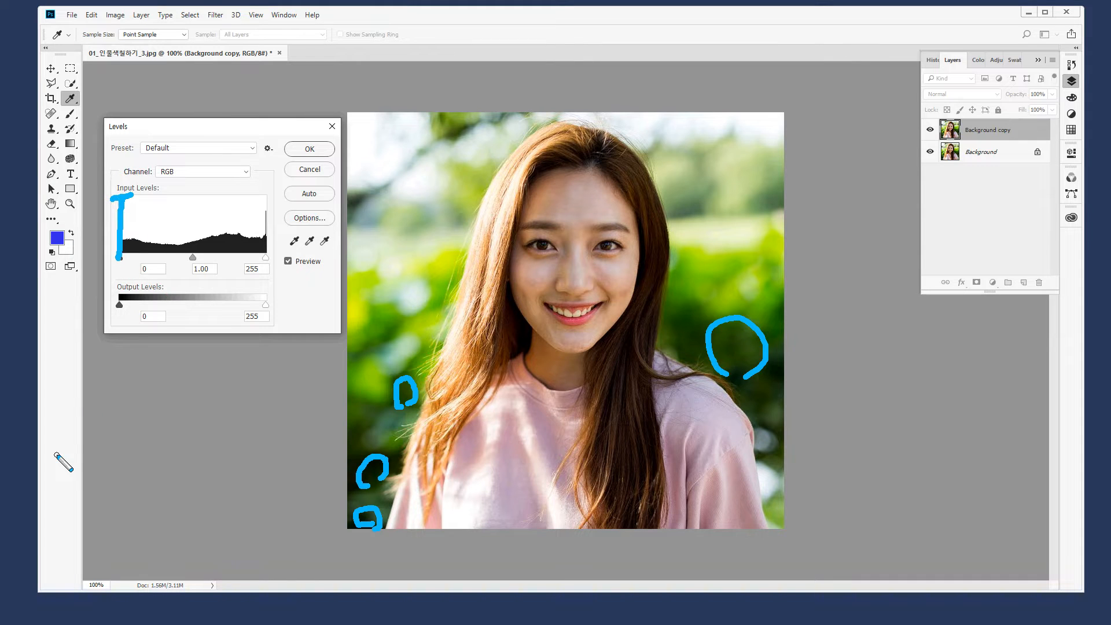
key(ctrl+shift+7)
mouse_move(393, 147)
mouse_down()
mouse_move(389, 128)
mouse_move(388, 160)
mouse_up()
mouse_move(258, 210)
mouse_down()
mouse_move(281, 207)
mouse_move(272, 261)
mouse_up()
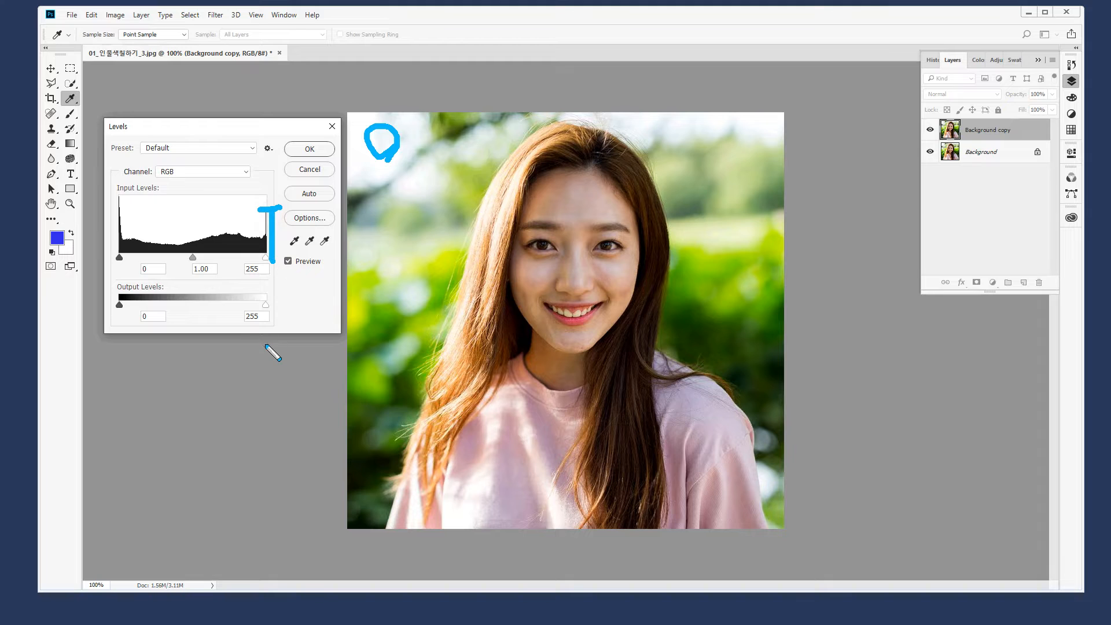
mouse_move(224, 230)
mouse_down()
mouse_move(246, 229)
mouse_move(235, 233)
mouse_move(249, 254)
mouse_up()
mouse_move(589, 560)
mouse_down()
mouse_move(419, 95)
mouse_move(695, 459)
mouse_move(612, 496)
mouse_up()
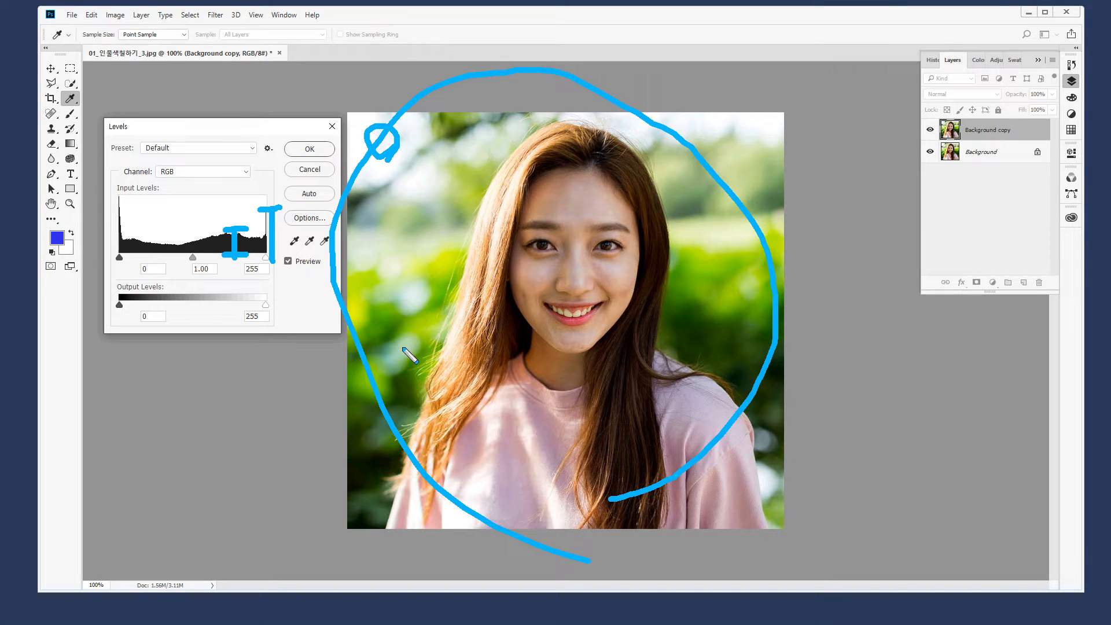
key(Escape)
Try the automatic Levels correction on the photo and reset the adjustment to its defaults
click(310, 195)
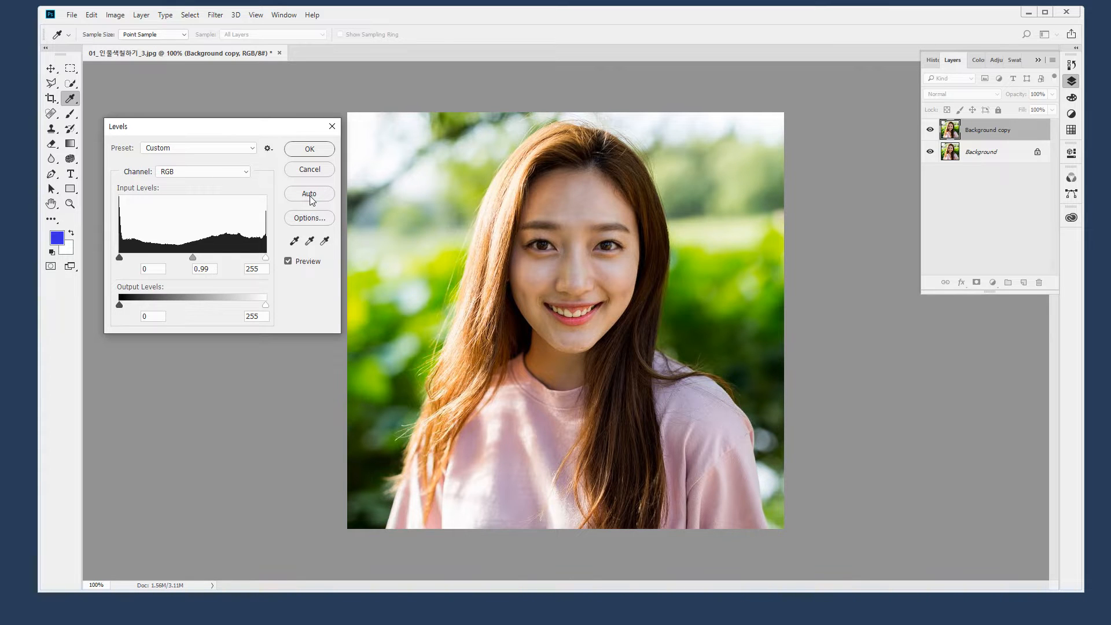
key(alt)
alt+click(306, 171)
click(314, 199)
key(alt)
alt+click(312, 171)
key(alt)
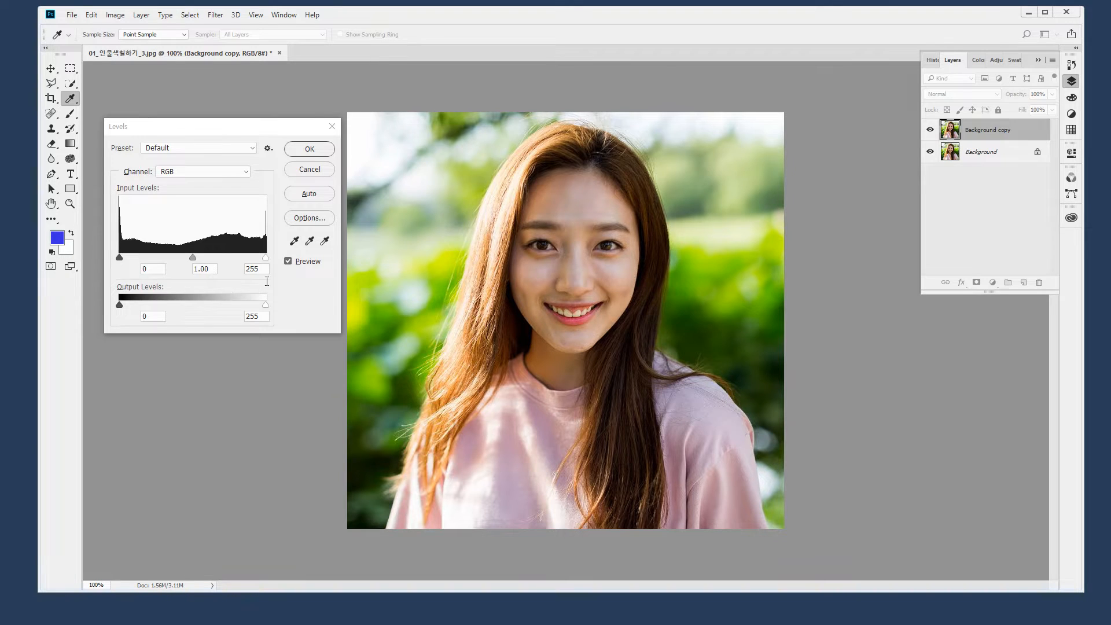
Examine the shadow, midtone and highlight input sliders and the value fields that belong to them
mouse_move(265, 267)
mouse_down()
mouse_move(251, 260)
mouse_move(266, 268)
mouse_up()
drag(200, 257, 203, 273)
mouse_move(133, 248)
mouse_down()
mouse_move(116, 254)
mouse_move(141, 307)
mouse_move(112, 291)
mouse_move(139, 279)
mouse_up()
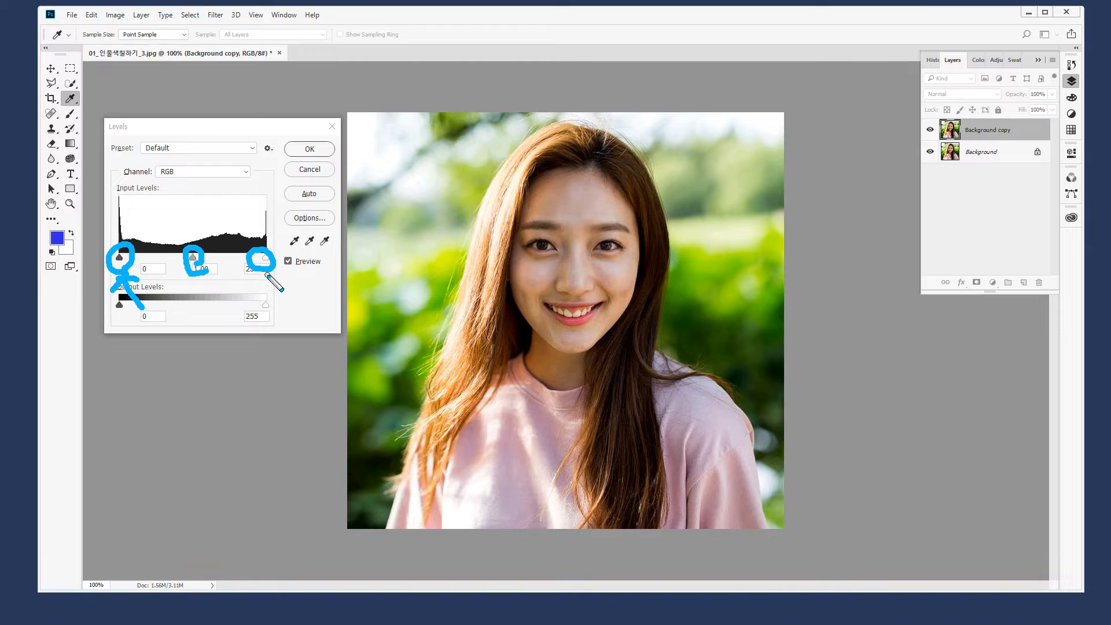
mouse_move(269, 276)
mouse_down()
mouse_move(274, 303)
mouse_move(262, 288)
mouse_move(289, 284)
mouse_up()
drag(199, 273, 199, 316)
drag(197, 277, 211, 283)
mouse_move(255, 346)
mouse_down()
mouse_move(292, 260)
mouse_move(253, 345)
mouse_move(191, 237)
mouse_move(217, 317)
mouse_up()
mouse_move(148, 331)
mouse_down()
mouse_move(117, 326)
mouse_move(134, 226)
mouse_move(142, 347)
mouse_up()
key(Escape)
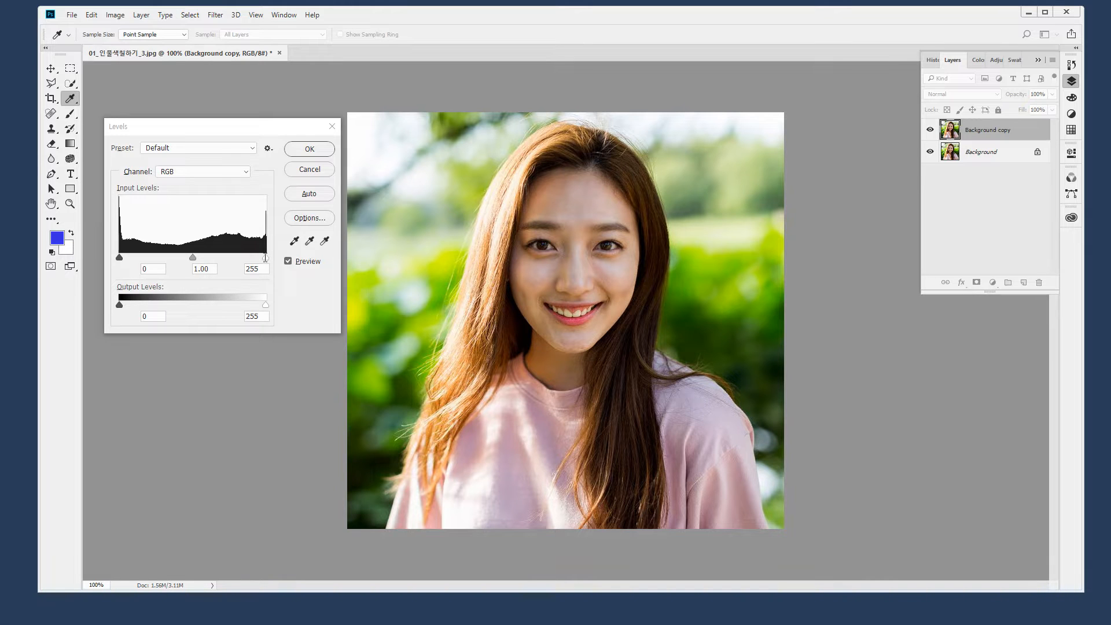
Try lowering the highlight input level to 223 to brighten the photo, and restore it to 255
mouse_move(264, 259)
mouse_down()
mouse_move(248, 260)
mouse_move(250, 209)
mouse_move(234, 445)
mouse_up()
key(ctrl+2)
mouse_move(270, 249)
mouse_down()
mouse_move(253, 234)
mouse_move(262, 255)
mouse_up()
mouse_move(678, 368)
mouse_down()
mouse_move(459, 206)
mouse_move(727, 249)
mouse_move(618, 368)
mouse_up()
key(Escape)
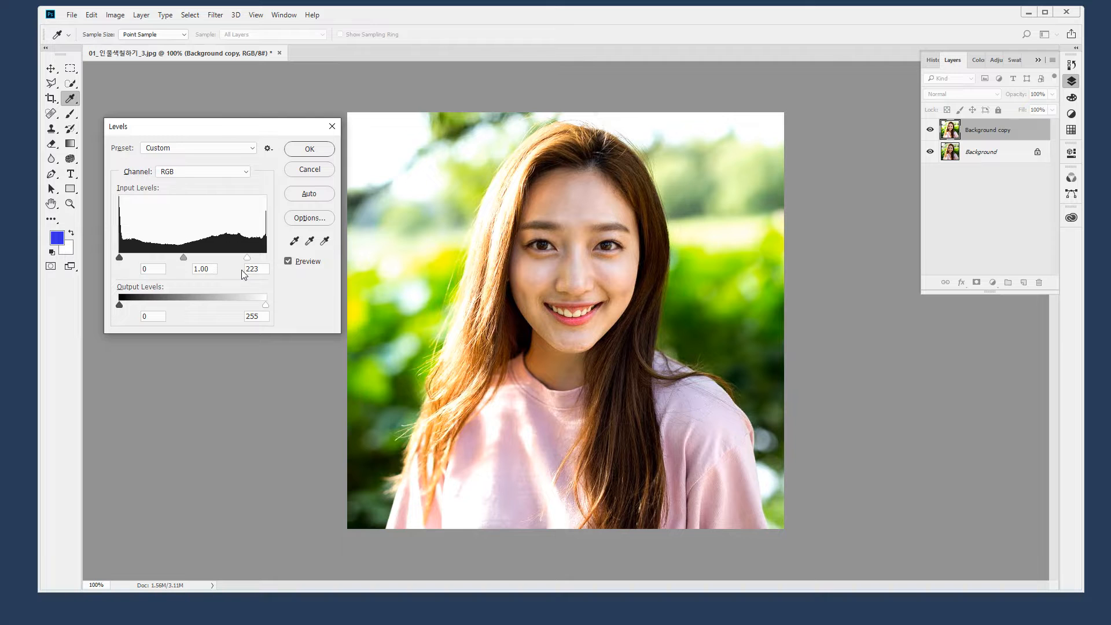
drag(247, 258, 276, 258)
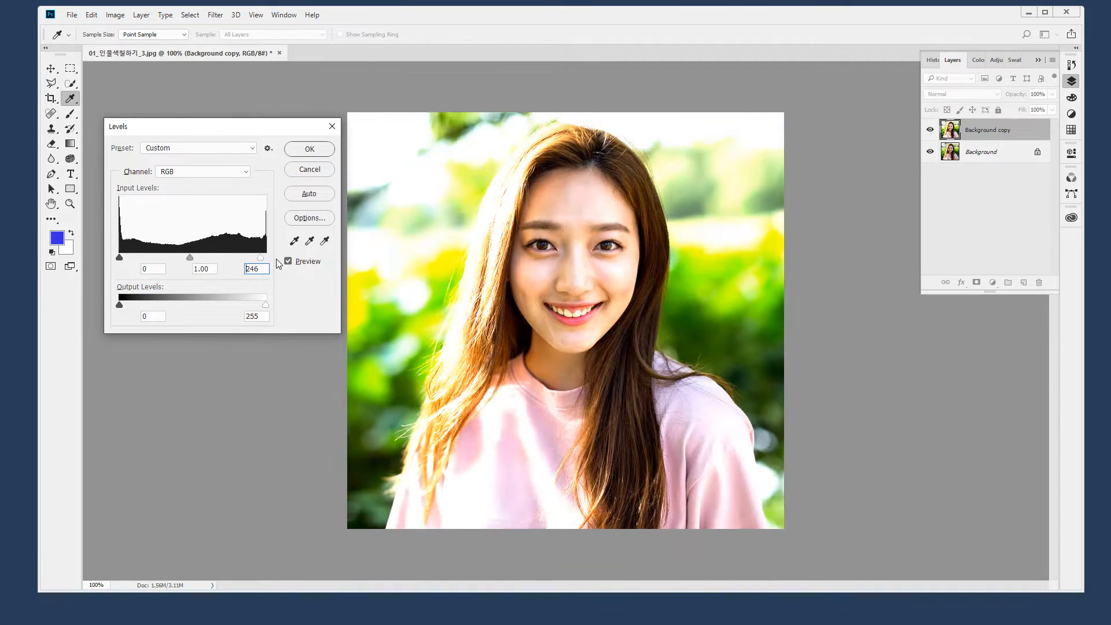
Try raising the shadow input level to darken the photo, and restore it to 0
mouse_move(120, 258)
mouse_down()
mouse_move(144, 261)
mouse_move(145, 231)
mouse_move(144, 276)
mouse_move(111, 259)
mouse_move(124, 216)
mouse_move(144, 230)
mouse_move(144, 274)
mouse_up()
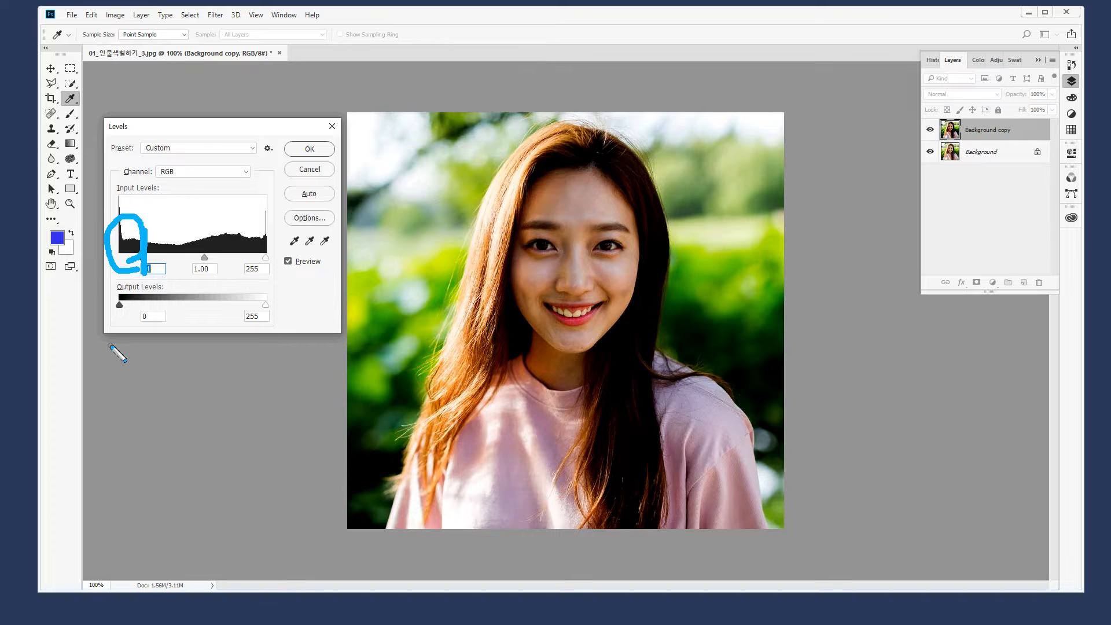
key(Escape)
drag(144, 264, 120, 260)
Try brightening the midtones with an input level of 1.51 and darkening them with 0.61
mouse_move(196, 271)
mouse_down()
mouse_move(188, 236)
mouse_move(207, 266)
mouse_move(171, 257)
mouse_move(171, 236)
mouse_move(169, 270)
mouse_move(168, 248)
mouse_move(264, 249)
mouse_move(265, 230)
mouse_move(266, 260)
mouse_up()
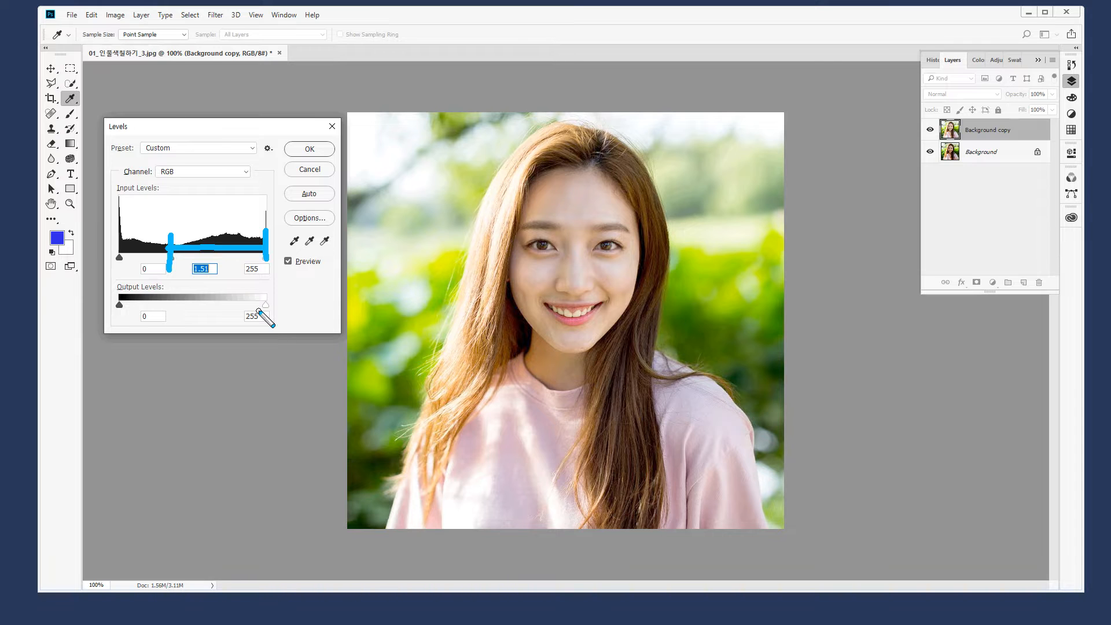
mouse_move(554, 470)
mouse_down()
mouse_move(474, 427)
mouse_move(597, 437)
mouse_move(552, 465)
mouse_up()
key(Escape)
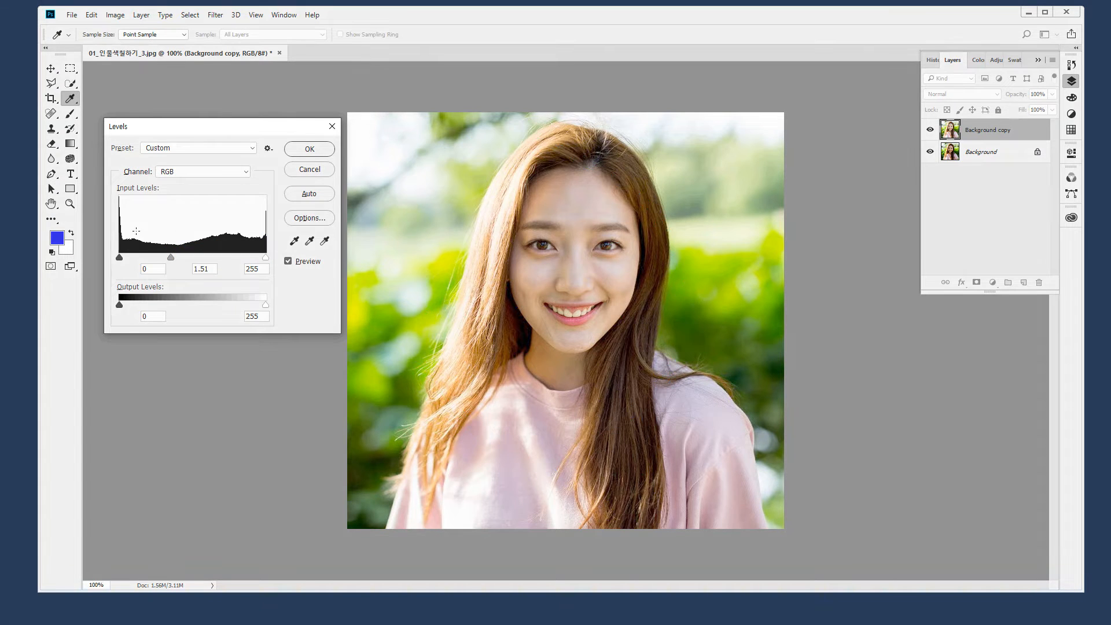
drag(170, 257, 215, 258)
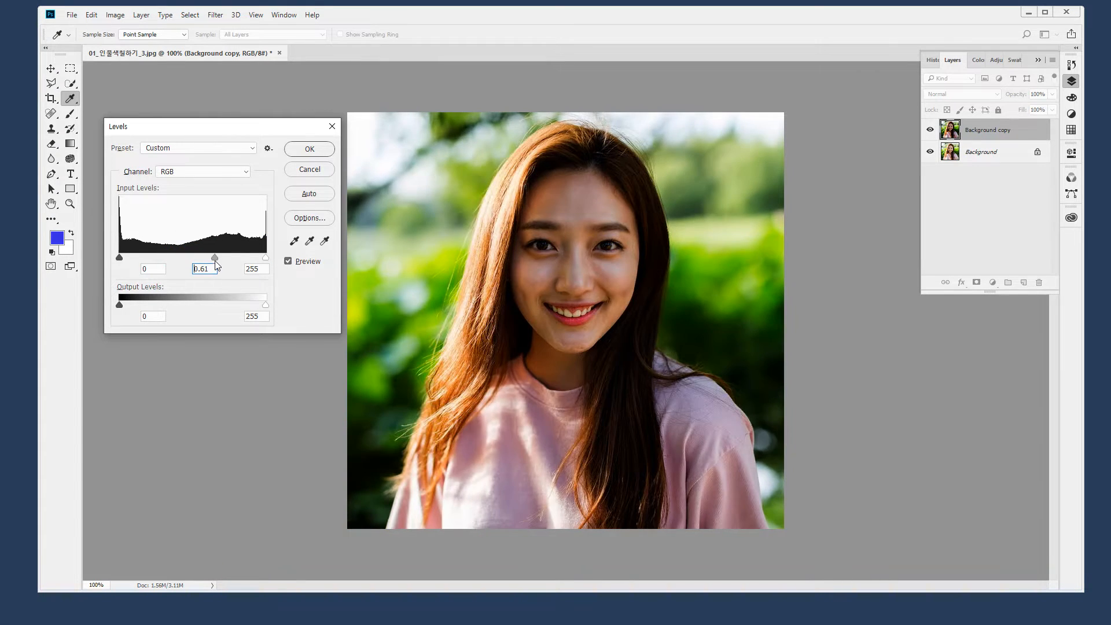
mouse_move(119, 224)
mouse_down()
mouse_move(122, 282)
mouse_move(120, 248)
mouse_move(214, 248)
mouse_move(212, 227)
mouse_move(216, 289)
mouse_up()
mouse_move(652, 383)
mouse_down()
mouse_move(596, 419)
mouse_move(699, 352)
mouse_move(644, 379)
mouse_up()
key(Escape)
Return the midtone input level to 1
mouse_move(216, 259)
mouse_down()
mouse_move(174, 259)
mouse_move(219, 258)
mouse_move(195, 258)
mouse_up()
double_click(211, 267)
key(Tab)
double_click(213, 268)
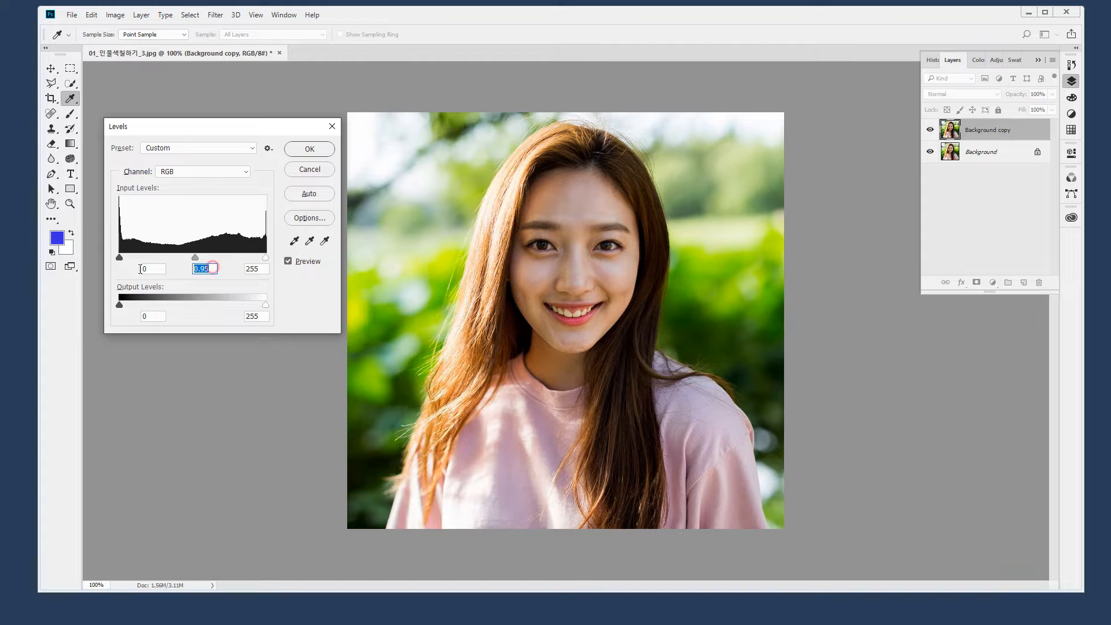
text(1)
key(Tab)
Try different highlight input levels on the photo and reset the Levels adjustment to its defaults
drag(266, 258, 153, 257)
drag(215, 257, 182, 257)
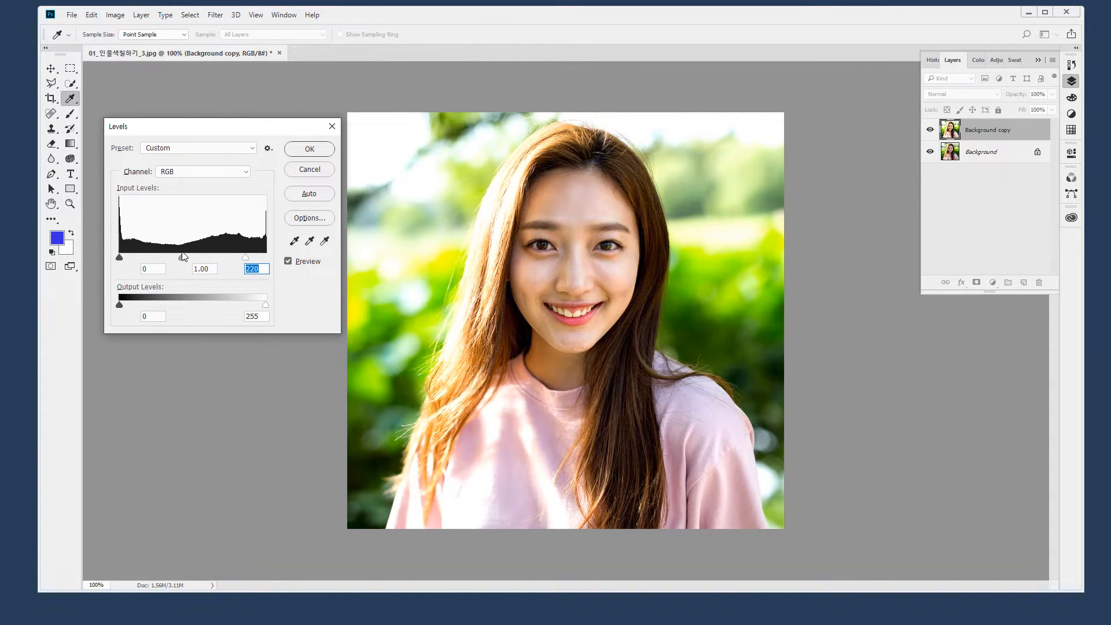
alt+click(311, 172)
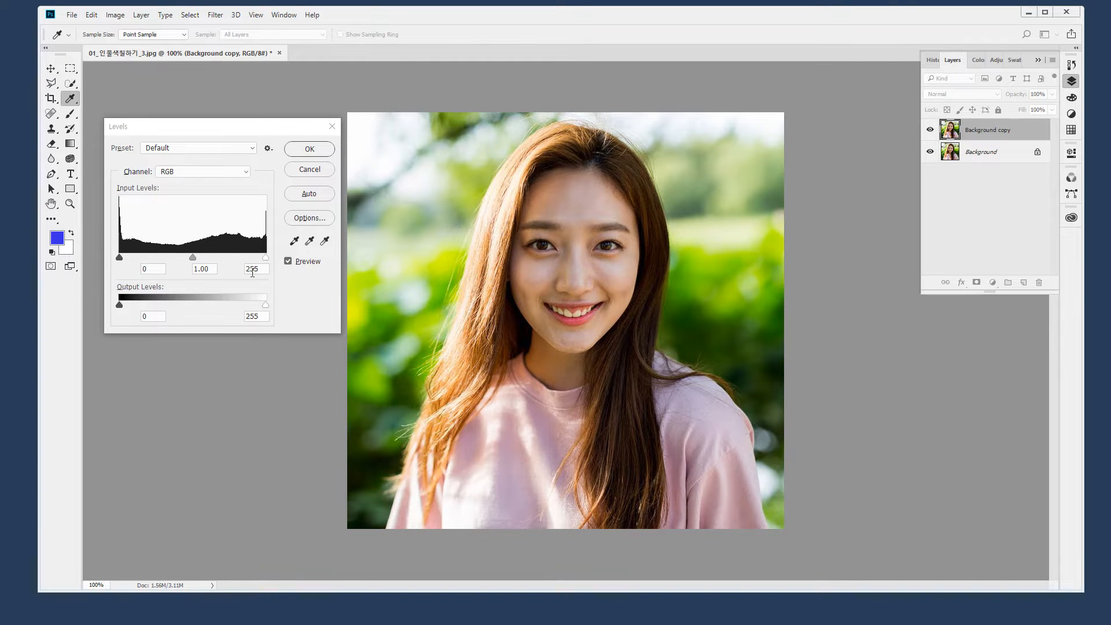
Try raising the shadow output level to 110 to fade the photo's dark areas, and restore it to 0
mouse_move(148, 366)
mouse_down()
mouse_move(94, 334)
mouse_move(93, 284)
mouse_move(143, 270)
mouse_move(231, 271)
mouse_move(305, 290)
mouse_move(297, 345)
mouse_move(156, 359)
mouse_up()
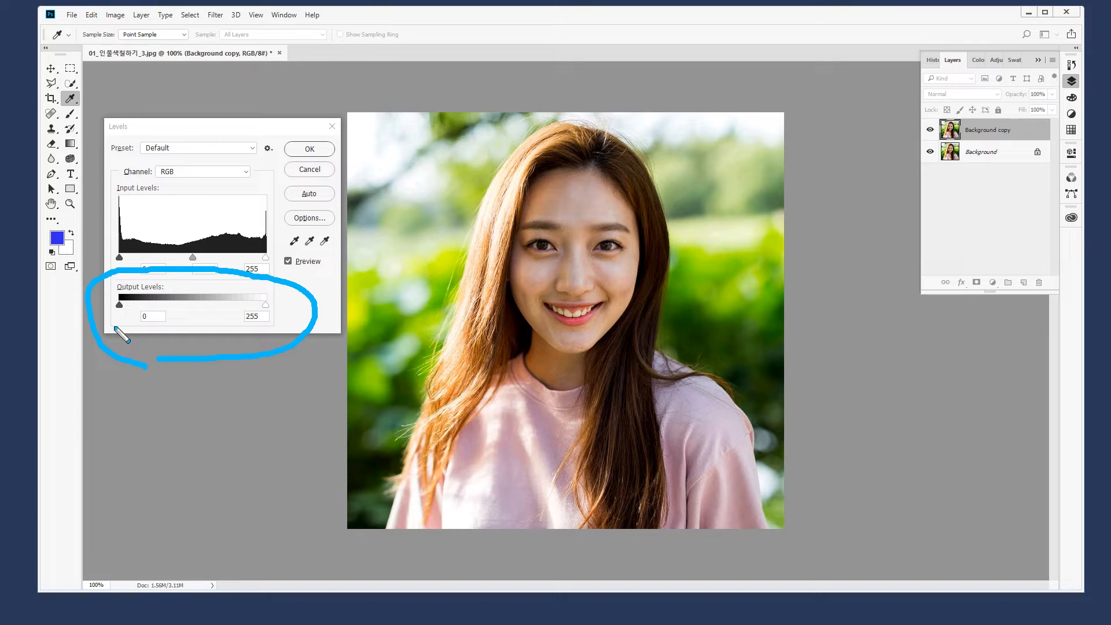
mouse_move(119, 313)
mouse_down()
mouse_move(126, 286)
mouse_move(128, 331)
mouse_move(110, 302)
mouse_move(144, 319)
mouse_up()
key(Escape)
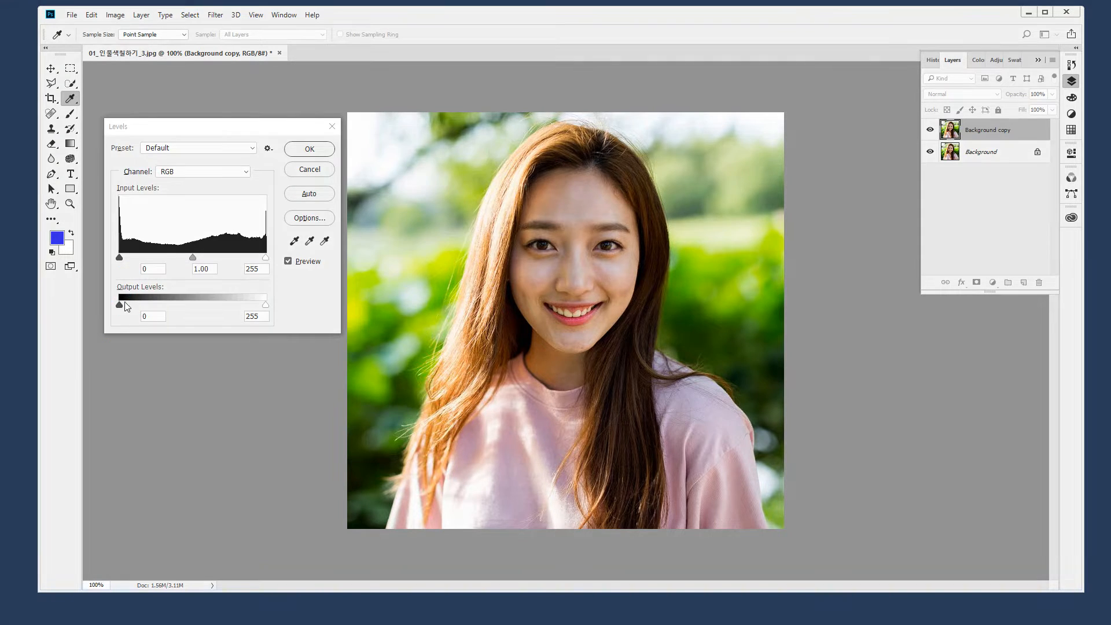
click(120, 306)
mouse_move(123, 307)
mouse_down()
mouse_move(143, 290)
mouse_move(148, 316)
mouse_move(156, 298)
mouse_move(118, 277)
mouse_move(118, 266)
mouse_move(109, 274)
mouse_move(131, 276)
mouse_move(171, 306)
mouse_move(182, 306)
mouse_move(168, 305)
mouse_move(182, 288)
mouse_move(189, 311)
mouse_up()
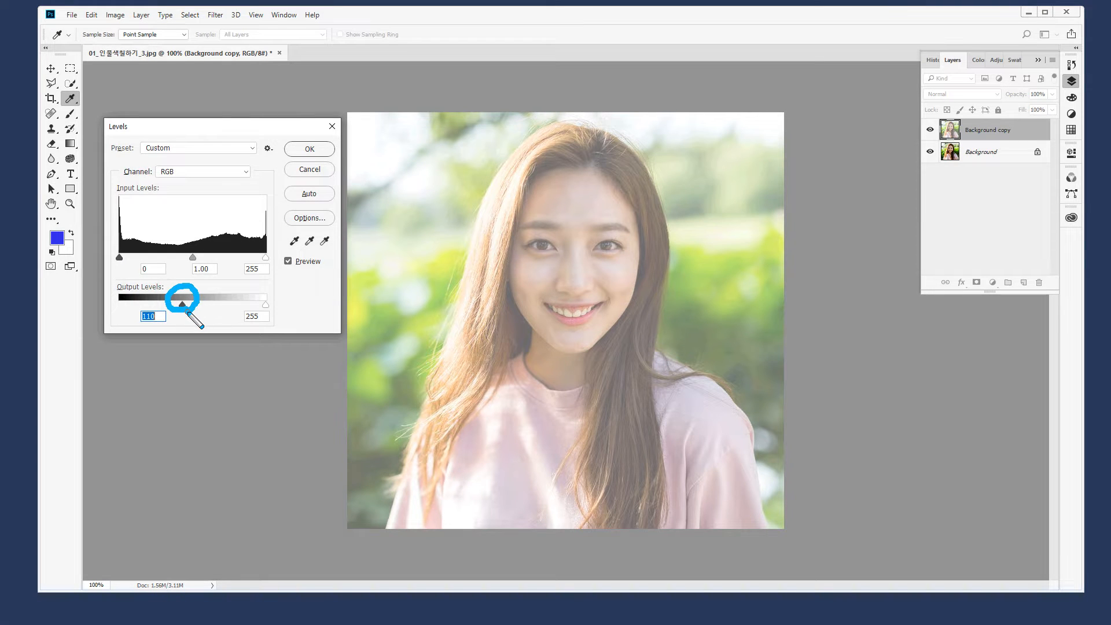
drag(409, 329, 620, 351)
key(Escape)
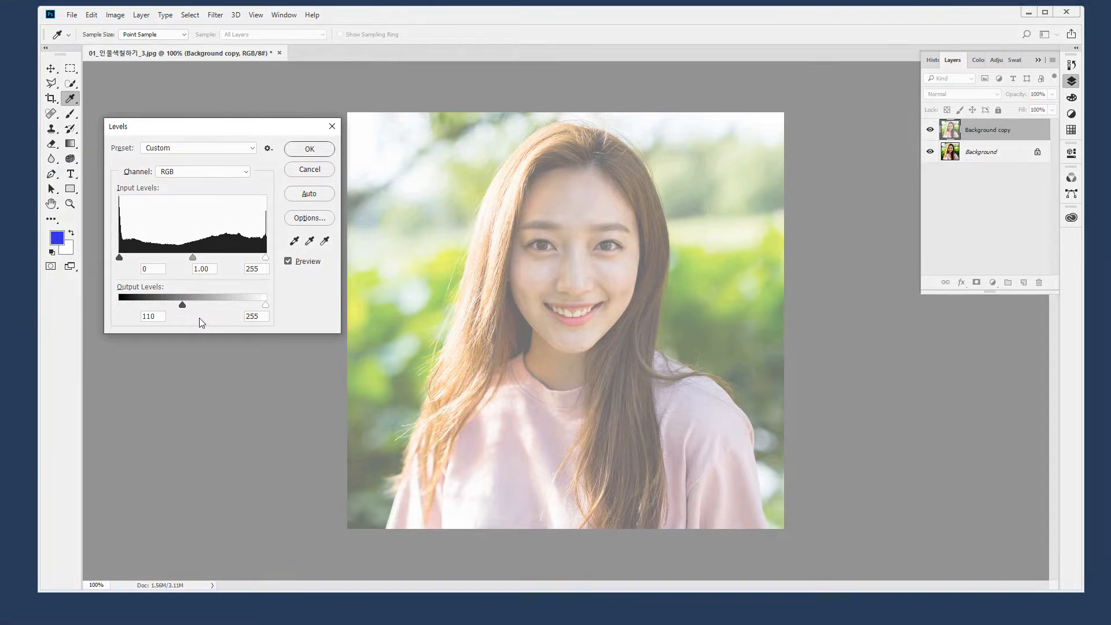
drag(183, 309, 96, 304)
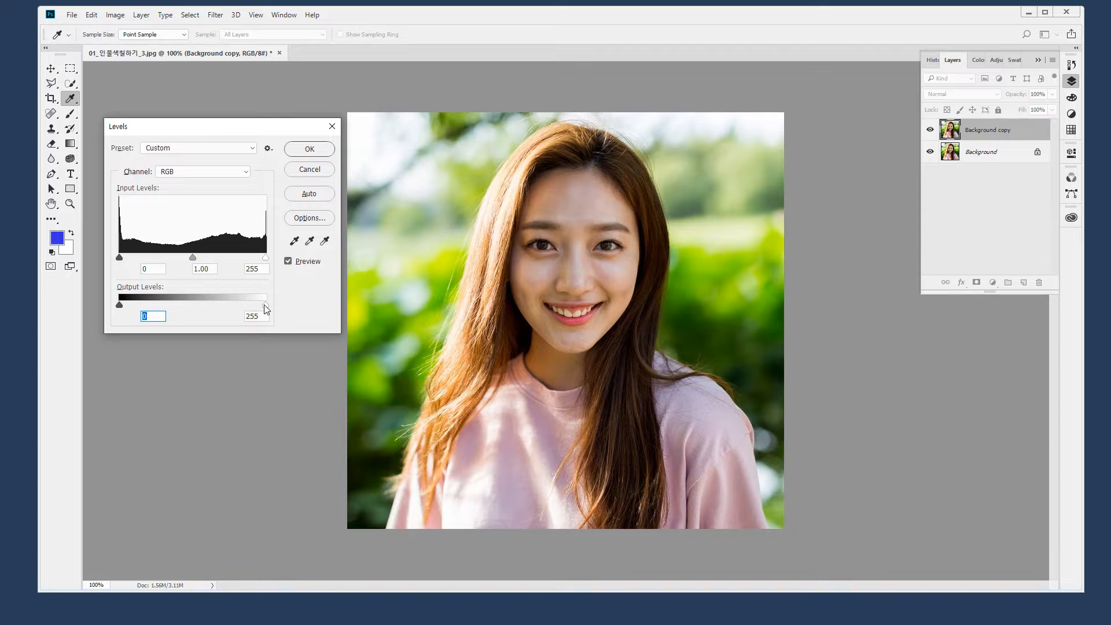
Try lowering the highlight output level to about 165 to dim the whole photo
mouse_move(266, 310)
mouse_down()
mouse_move(199, 300)
mouse_move(215, 287)
mouse_move(222, 316)
mouse_move(216, 283)
mouse_move(252, 287)
mouse_move(263, 269)
mouse_move(238, 276)
mouse_move(280, 281)
mouse_up()
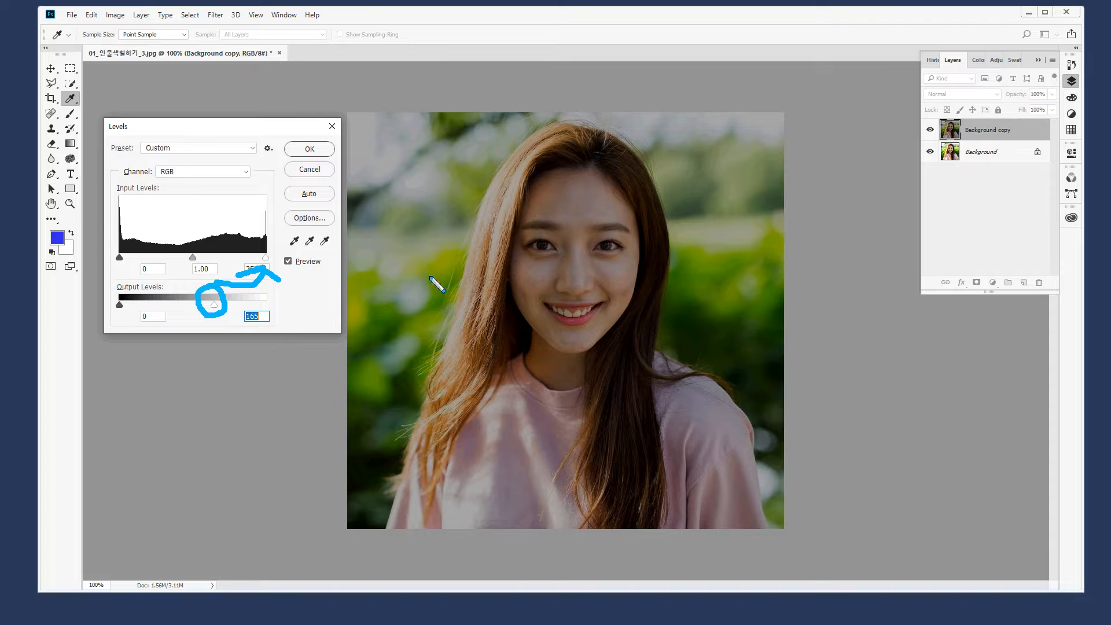
mouse_move(559, 448)
mouse_down()
mouse_move(674, 214)
mouse_move(693, 234)
mouse_up()
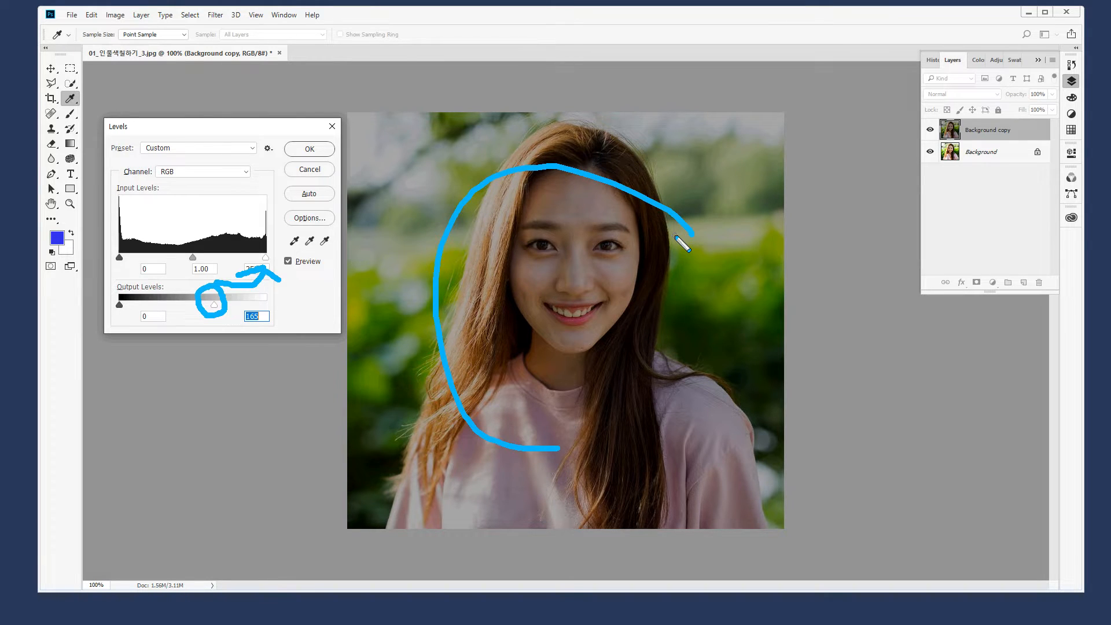
key(Escape)
Set both the highlight input level and the highlight output level to 193, with the midtone input level at 1.00
drag(217, 307, 251, 297)
drag(253, 257, 231, 259)
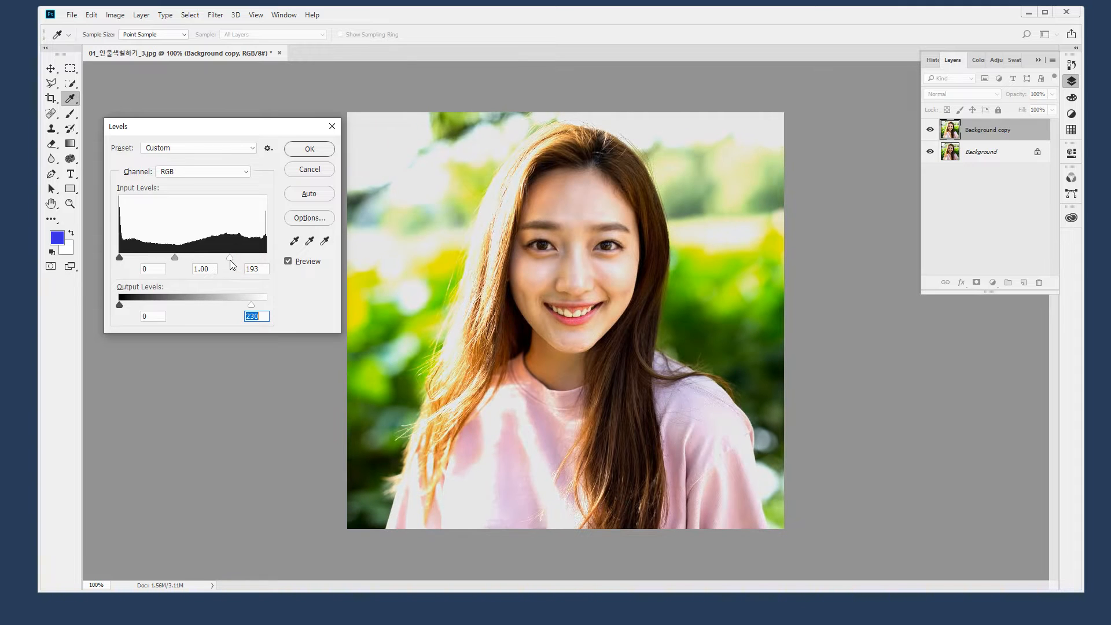
drag(246, 307, 229, 308)
mouse_move(175, 258)
mouse_down()
mouse_move(191, 255)
mouse_move(182, 257)
mouse_up()
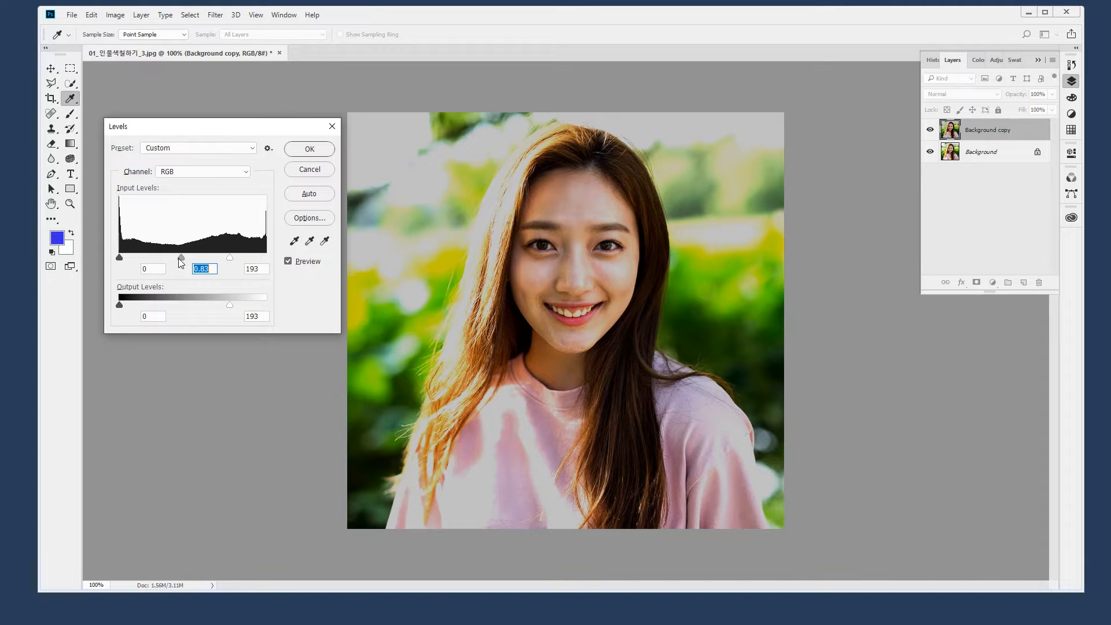
drag(177, 260, 175, 258)
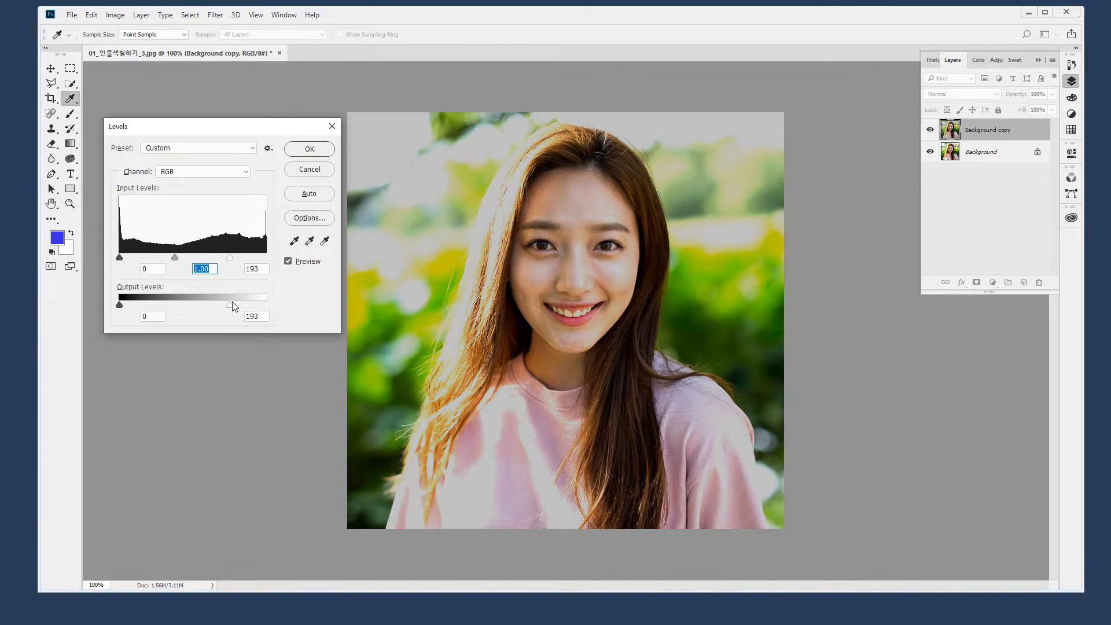
Set the midtone input level to 1.09 and the shadow output level to 21, raise the highlight output level above 205, and apply Levels
drag(234, 307, 241, 307)
drag(119, 305, 137, 306)
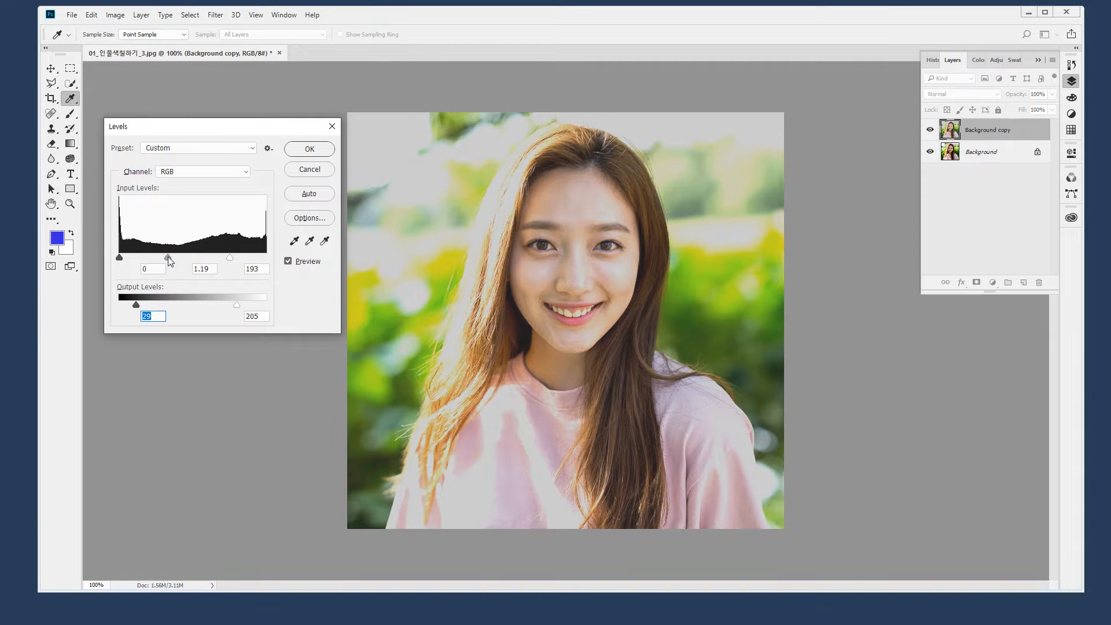
drag(168, 259, 171, 260)
drag(135, 305, 131, 305)
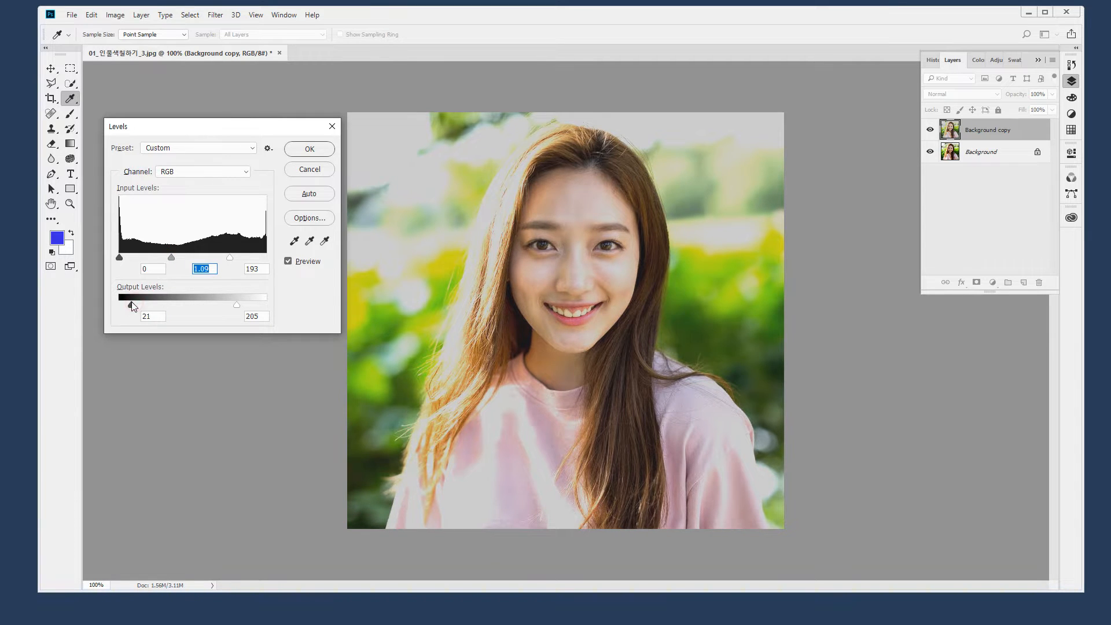
drag(238, 303, 245, 309)
click(310, 148)
key(o)
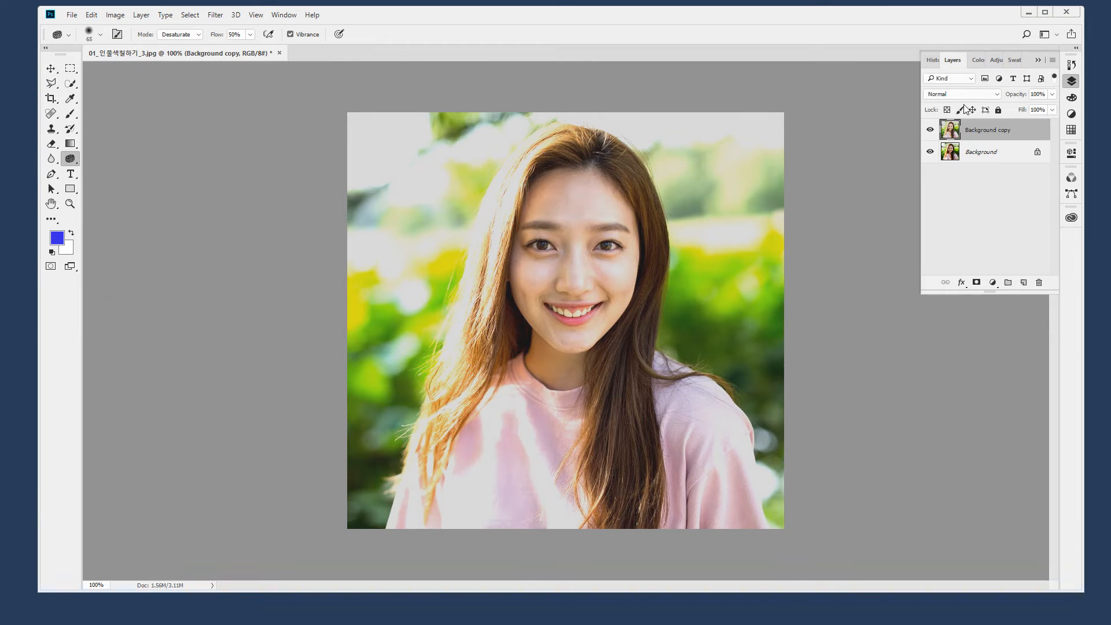
Compare the corrected photo with the original by repeatedly hiding and showing the Background copy layer
click(930, 131)
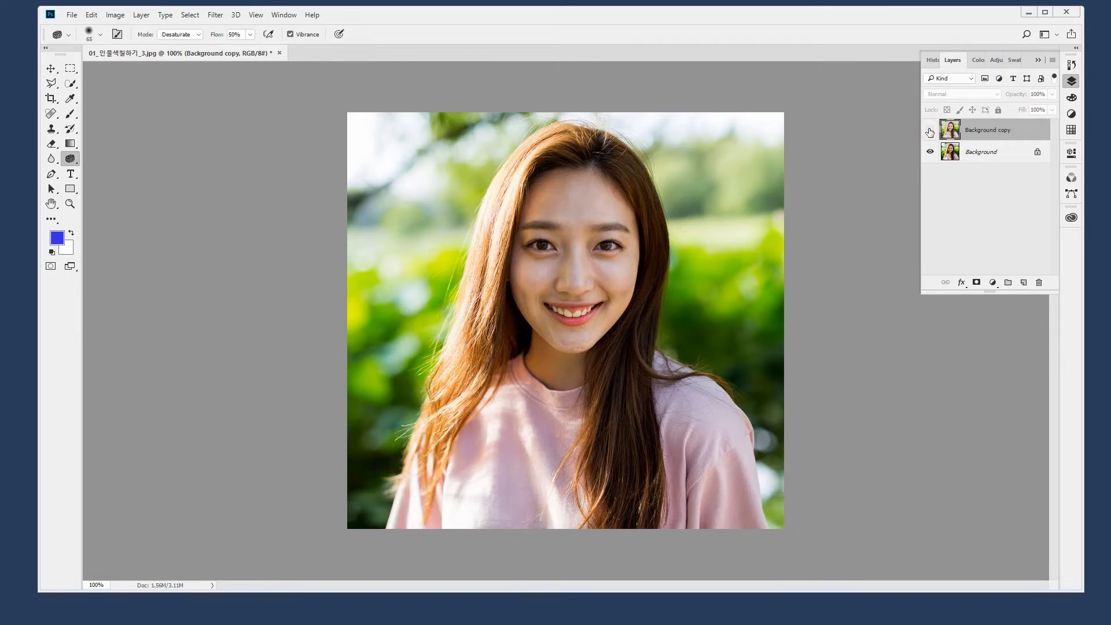
click(930, 130)
click(929, 131)
click(930, 131)
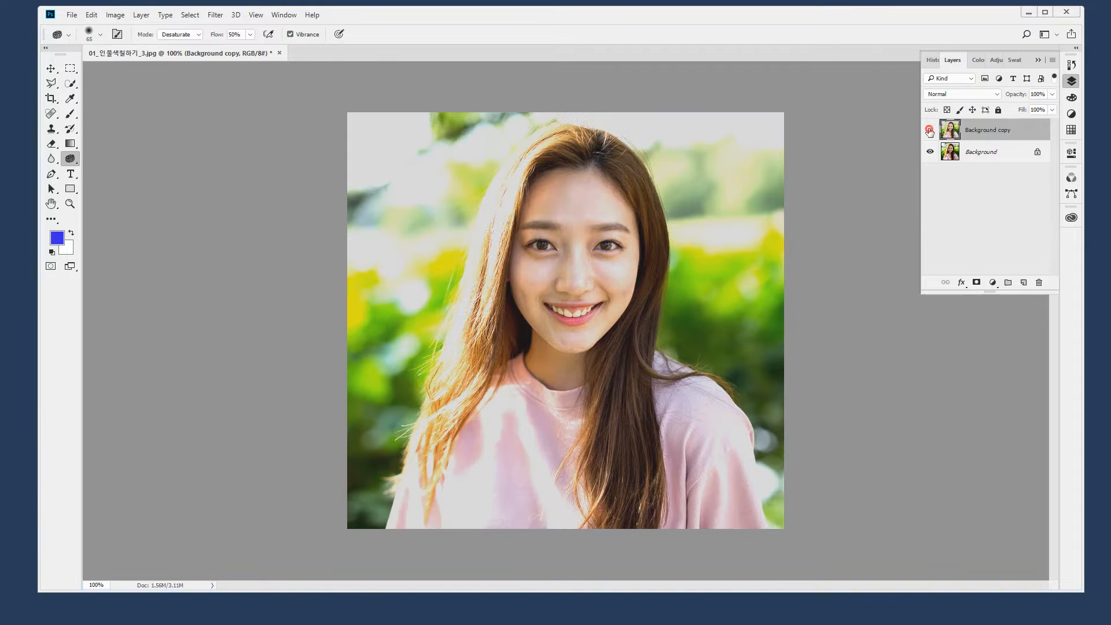
click(929, 131)
click(929, 131)
click(930, 131)
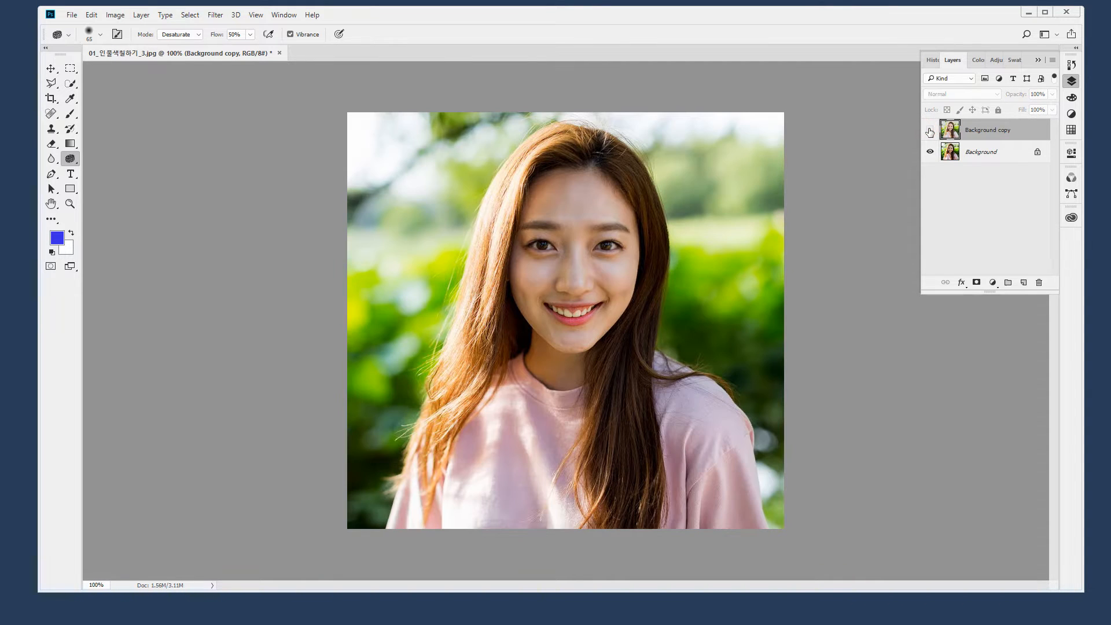
Hide and show the Background copy layer a few more times to judge the Levels correction, ending with it visible
click(930, 131)
click(929, 131)
click(930, 131)
click(929, 131)
click(930, 131)
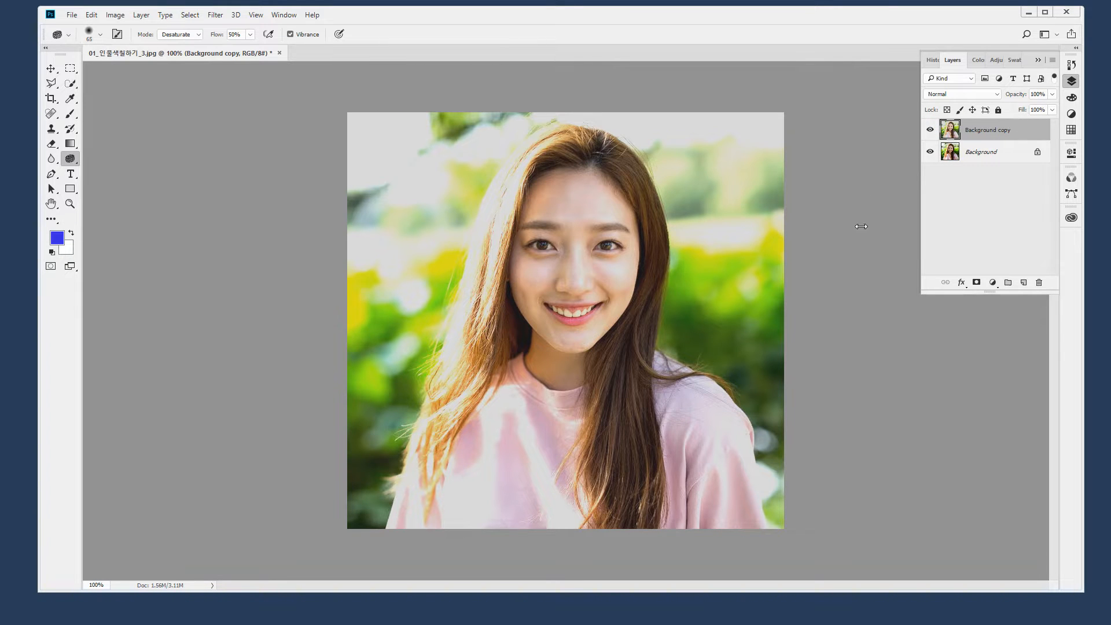
Replace the corrected Background copy with a fresh duplicate of Background, and open the Curves adjustment for it
drag(1006, 134, 1023, 282)
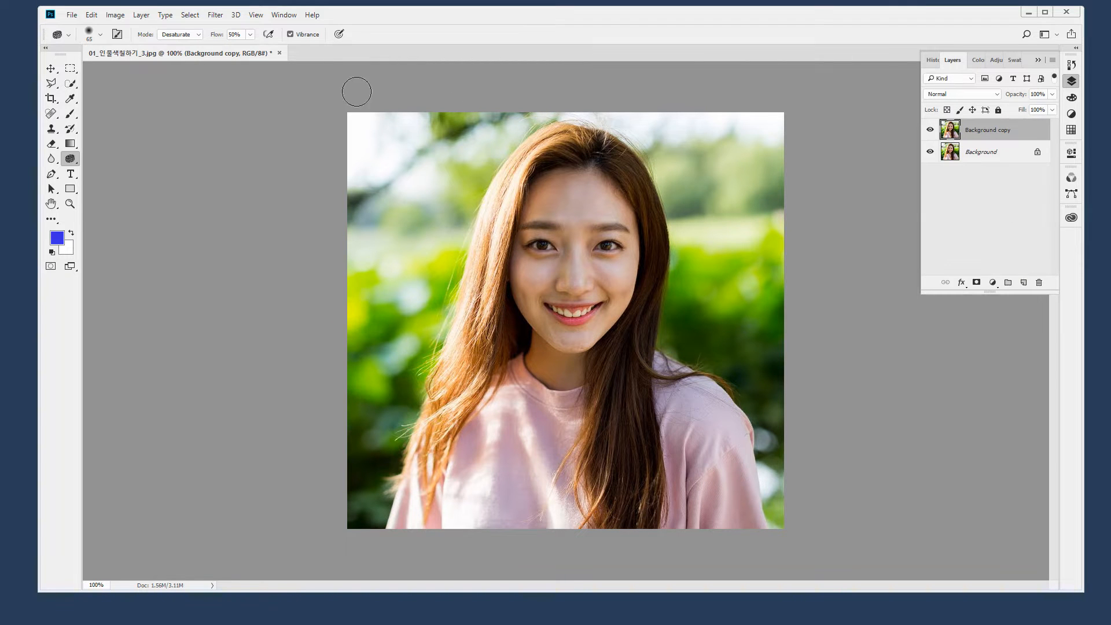
click(116, 15)
mouse_move(173, 44)
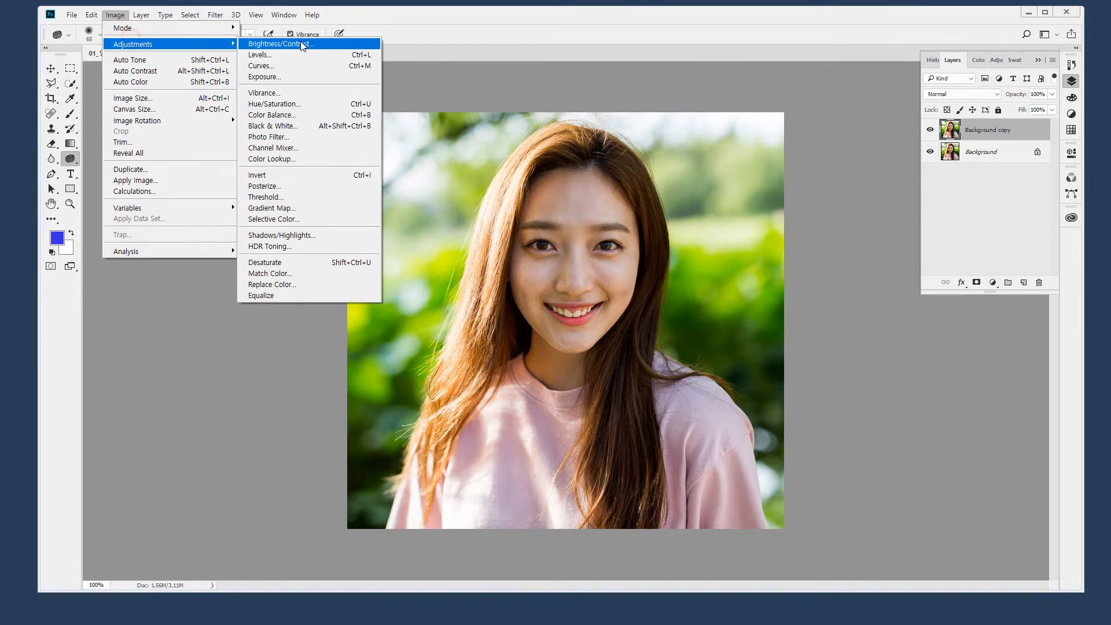
click(327, 69)
drag(479, 120, 160, 130)
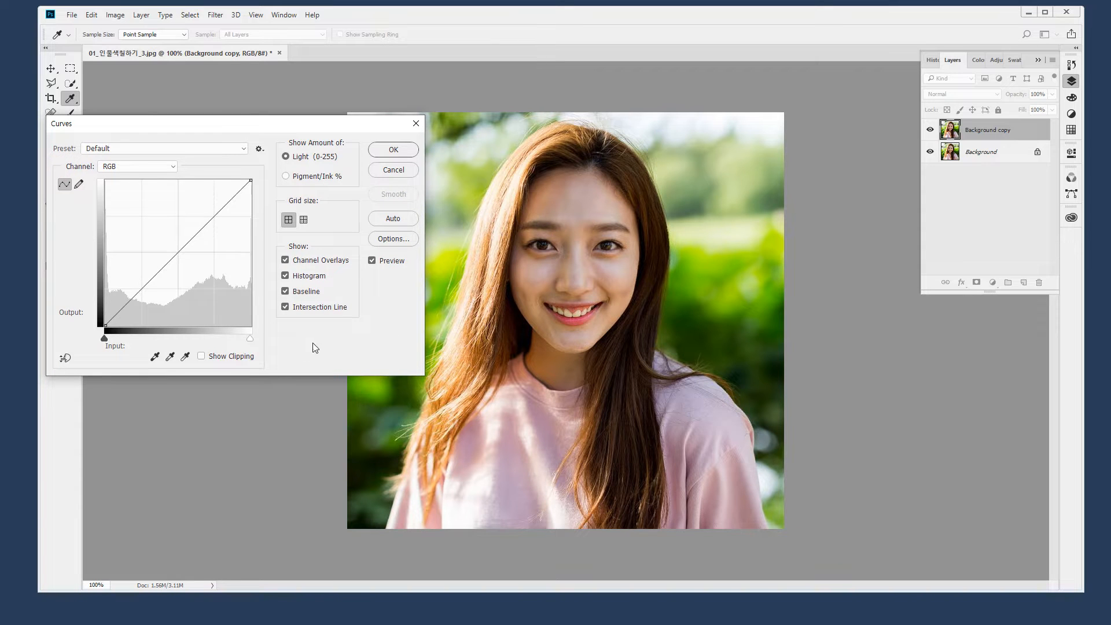
mouse_move(101, 298)
mouse_down()
mouse_move(153, 308)
mouse_move(198, 280)
mouse_move(239, 291)
mouse_up()
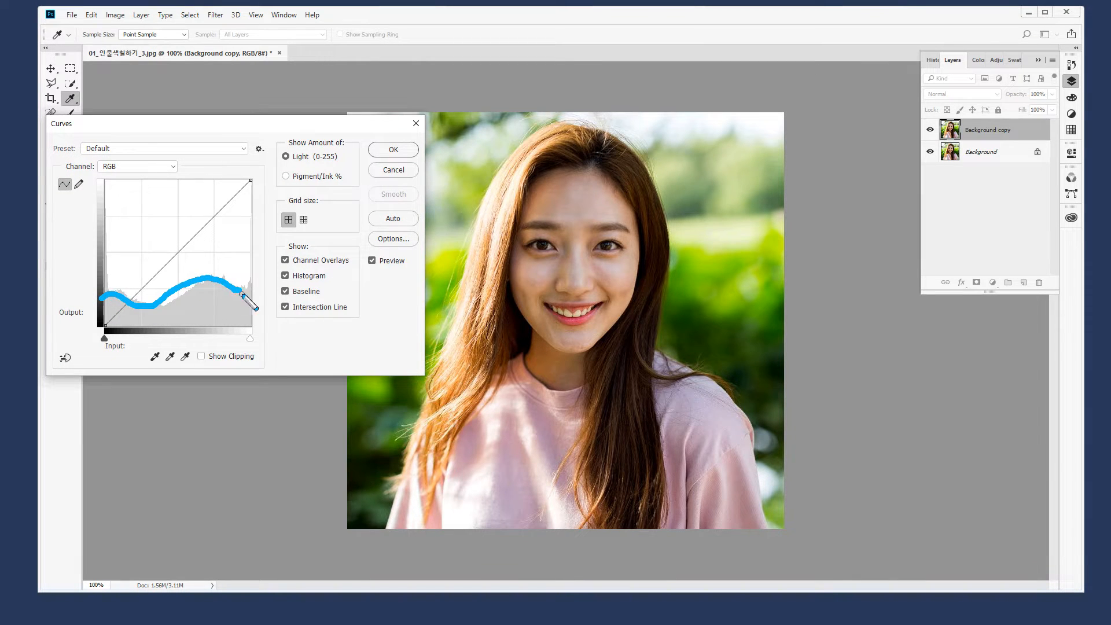
mouse_move(128, 328)
mouse_down()
mouse_move(93, 330)
mouse_move(112, 363)
mouse_move(272, 369)
mouse_move(207, 333)
mouse_move(70, 320)
mouse_move(47, 182)
mouse_move(81, 321)
mouse_up()
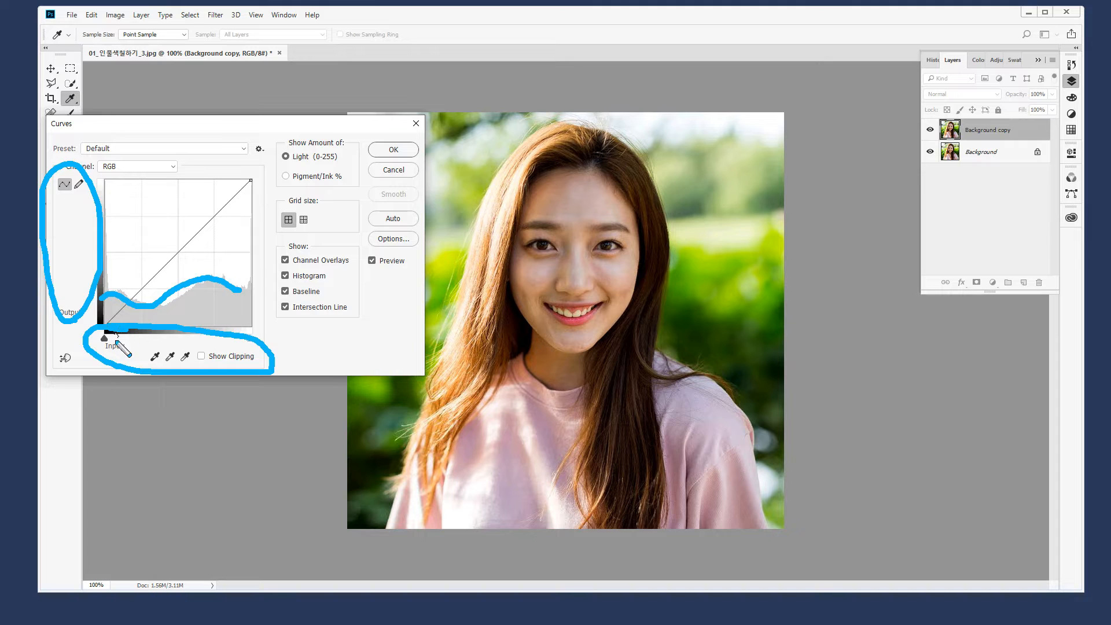
key(Escape)
Try shifting the black and white end points of the RGB curve, and return them to 0 and 255
mouse_move(106, 343)
mouse_down()
mouse_move(153, 345)
mouse_move(93, 340)
mouse_move(162, 343)
mouse_move(99, 341)
mouse_up()
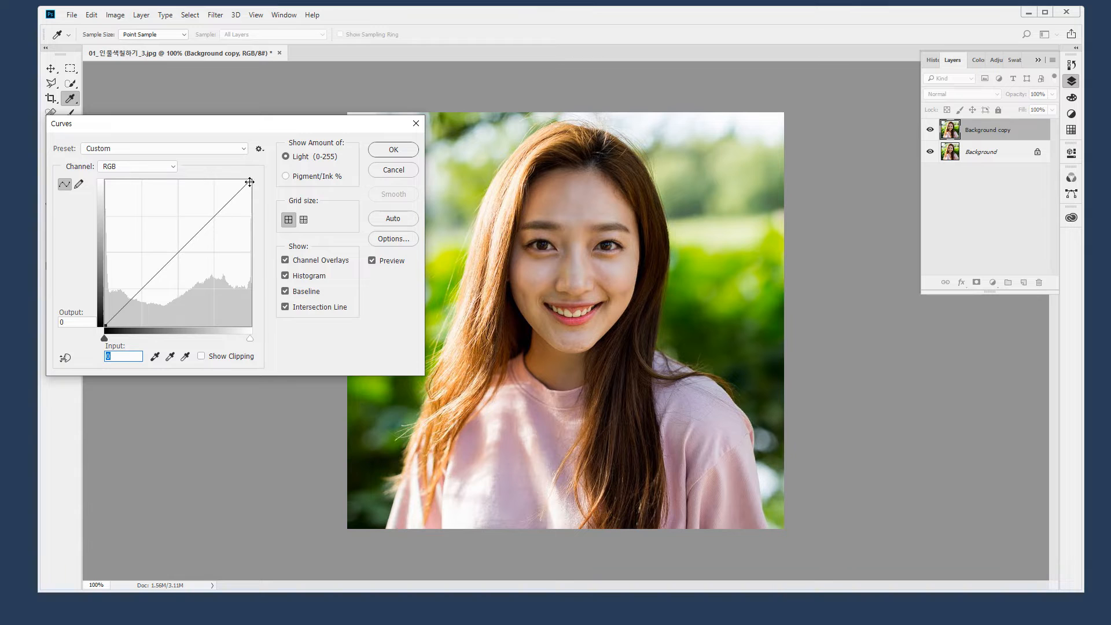
mouse_move(252, 179)
mouse_down()
mouse_move(192, 168)
mouse_move(253, 179)
mouse_up()
mouse_move(107, 324)
mouse_down()
mouse_move(99, 299)
mouse_move(105, 325)
mouse_up()
mouse_move(250, 179)
mouse_down()
mouse_move(250, 205)
mouse_move(260, 160)
mouse_move(241, 174)
mouse_move(255, 203)
mouse_up()
mouse_move(117, 337)
mouse_down()
mouse_move(101, 328)
mouse_move(107, 345)
mouse_move(144, 342)
mouse_move(91, 343)
mouse_up()
key(Escape)
click(95, 324)
mouse_move(248, 336)
mouse_down()
mouse_move(230, 339)
mouse_move(265, 339)
mouse_up()
mouse_move(250, 181)
mouse_down()
mouse_move(220, 176)
mouse_move(257, 175)
mouse_up()
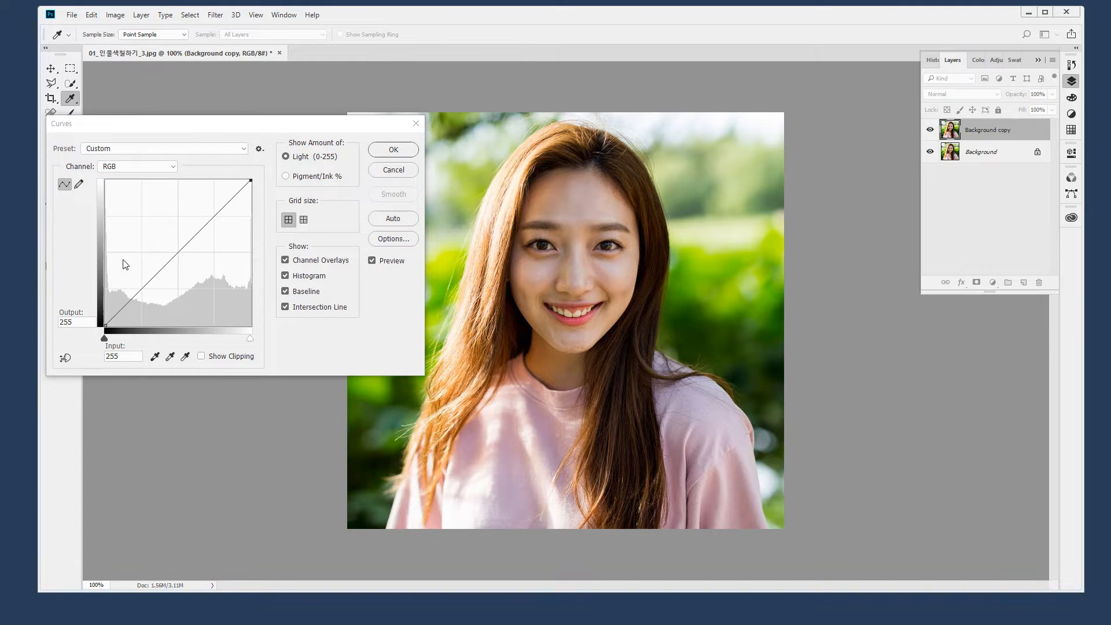
drag(247, 125, 301, 134)
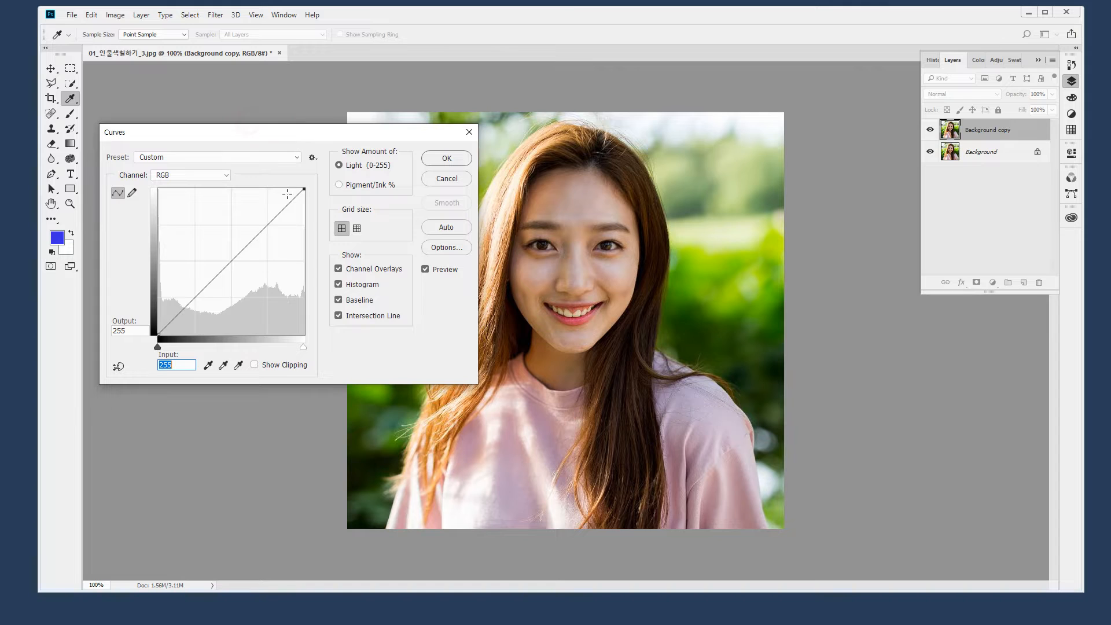
mouse_move(304, 191)
mouse_down()
mouse_move(175, 297)
mouse_move(165, 320)
mouse_move(277, 246)
mouse_move(305, 189)
mouse_up()
Try bending the middle of the curve down to input 140, output 99, and raise that point above the diagonal
mouse_move(125, 210)
mouse_down()
mouse_move(103, 192)
mouse_move(147, 186)
mouse_move(114, 215)
mouse_up()
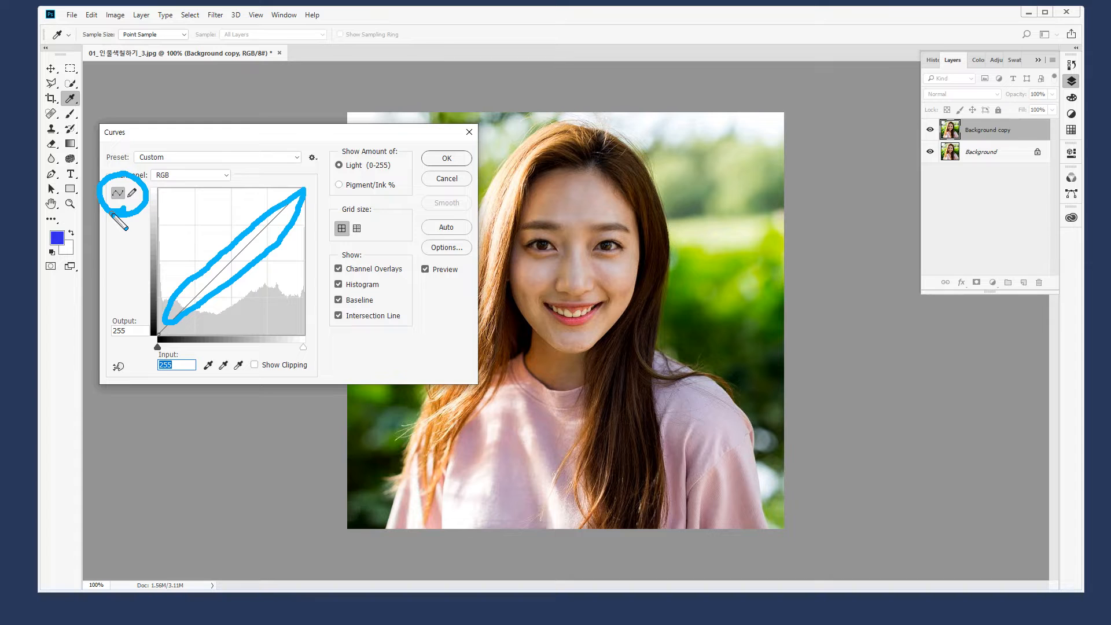
key(Escape)
mouse_move(228, 262)
mouse_down()
mouse_move(218, 247)
mouse_move(239, 287)
mouse_move(284, 316)
mouse_move(239, 278)
mouse_up()
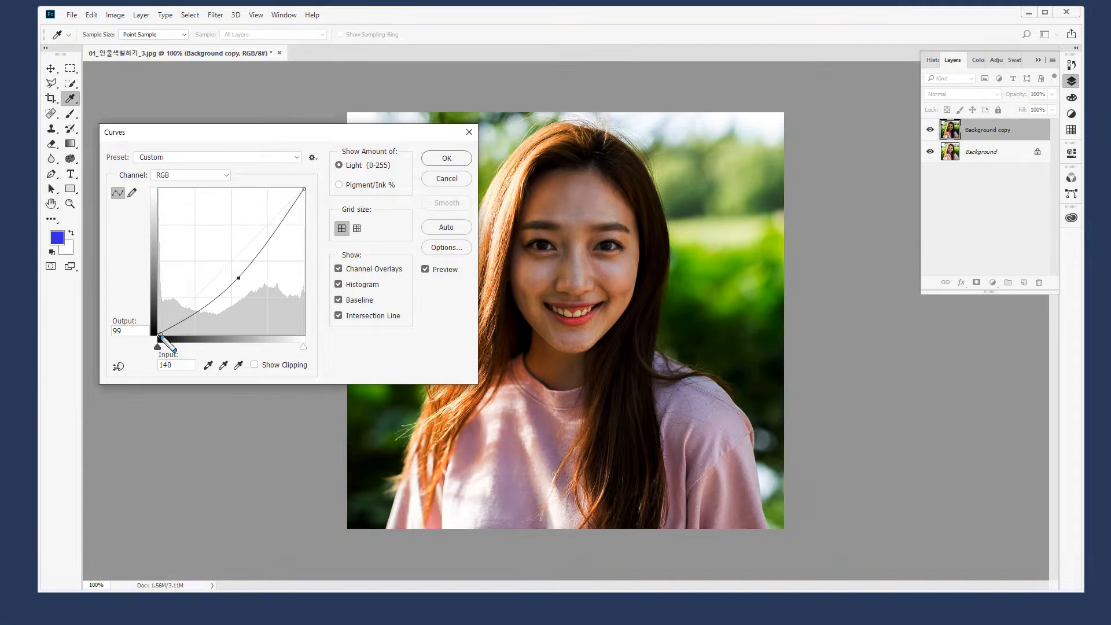
mouse_move(188, 346)
mouse_down()
mouse_move(178, 303)
mouse_move(187, 346)
mouse_move(185, 329)
mouse_move(277, 265)
mouse_move(308, 181)
mouse_up()
key(Escape)
drag(239, 277, 215, 253)
key(ctrl+alt+g)
mouse_move(169, 337)
mouse_down()
mouse_move(173, 302)
mouse_move(188, 334)
mouse_move(167, 338)
mouse_move(189, 332)
mouse_move(173, 335)
mouse_up()
key(Escape)
Try an S-shaped contrast curve with a highlight point at input 165, output 214, and reset Curves to its default
drag(213, 252, 208, 280)
drag(253, 224, 277, 196)
drag(226, 248, 252, 212)
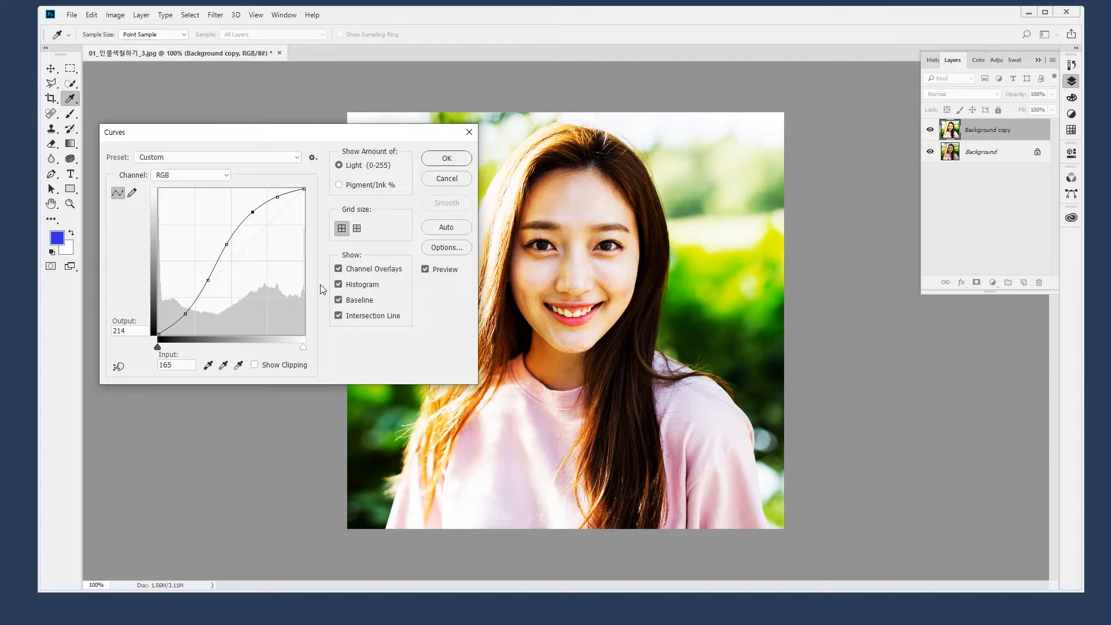
key(alt)
alt+click(449, 180)
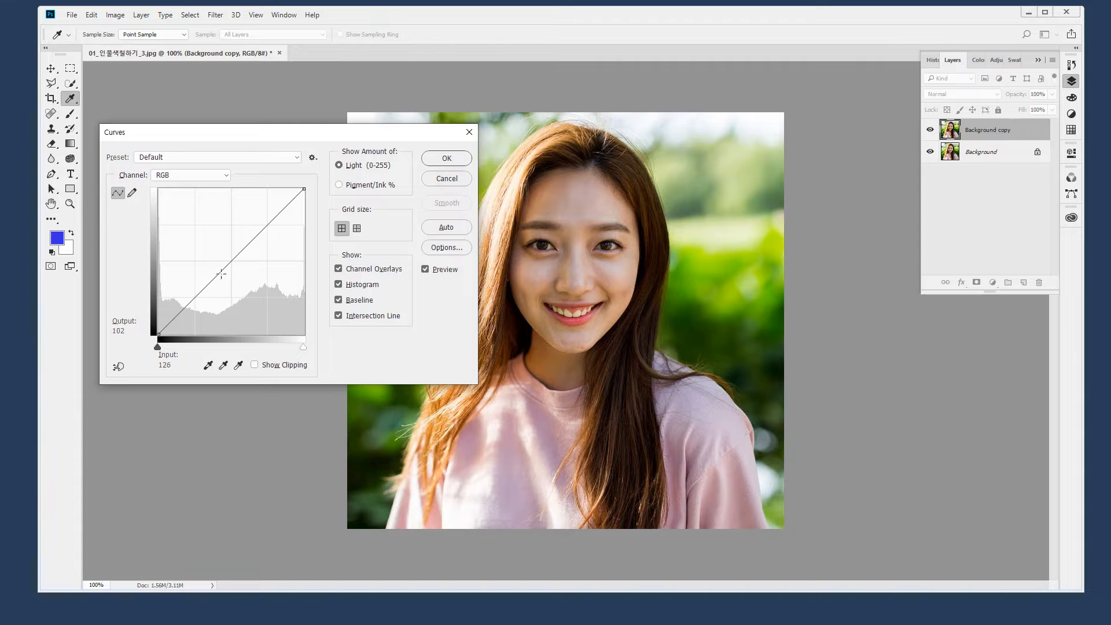
Try redrawing the curve freehand with the pencil, convert it to editable points, and reset Curves to its default
drag(193, 297, 188, 267)
drag(203, 239, 275, 302)
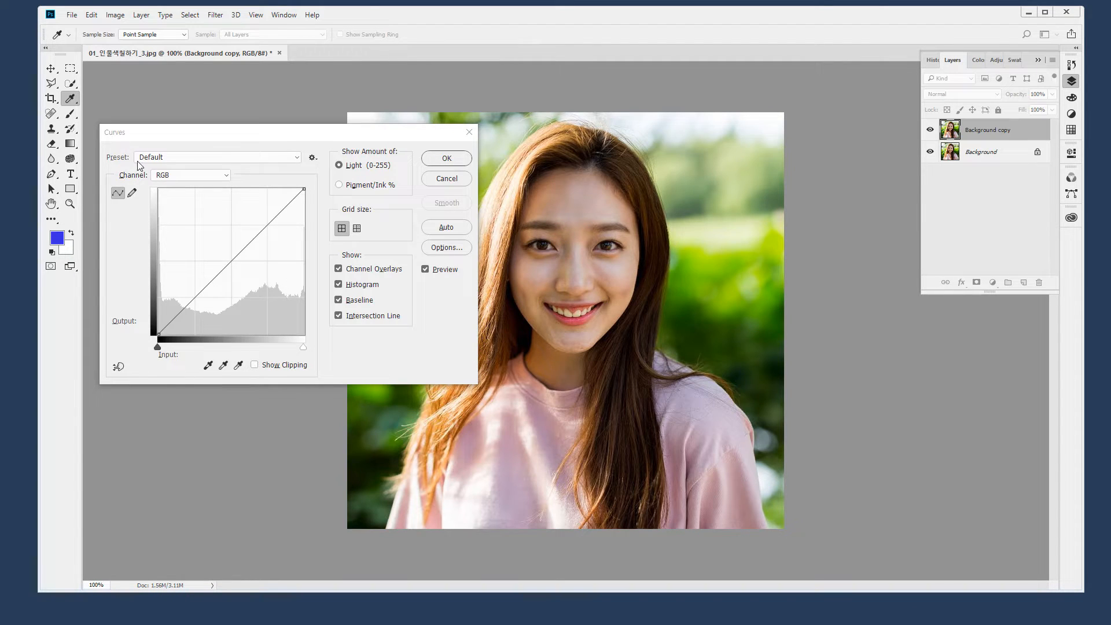
click(117, 193)
click(132, 193)
mouse_move(206, 290)
mouse_down()
mouse_move(204, 267)
mouse_move(261, 246)
mouse_move(269, 217)
mouse_move(287, 207)
mouse_up()
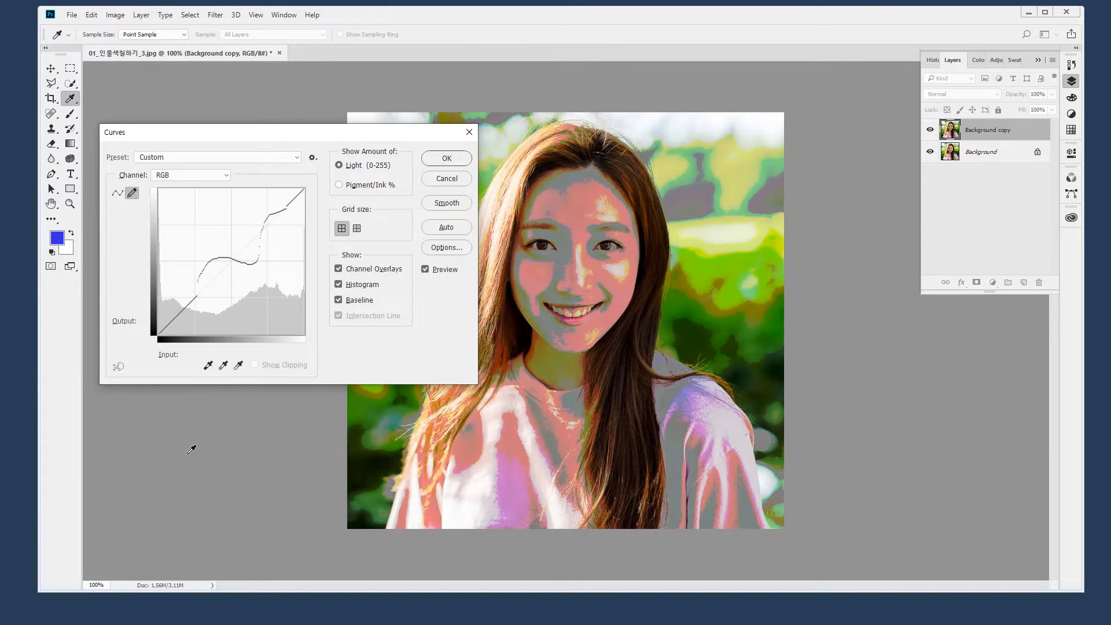
mouse_move(198, 291)
mouse_down()
mouse_move(170, 326)
mouse_move(207, 277)
mouse_move(238, 272)
mouse_move(258, 239)
mouse_move(282, 235)
mouse_move(303, 189)
mouse_up()
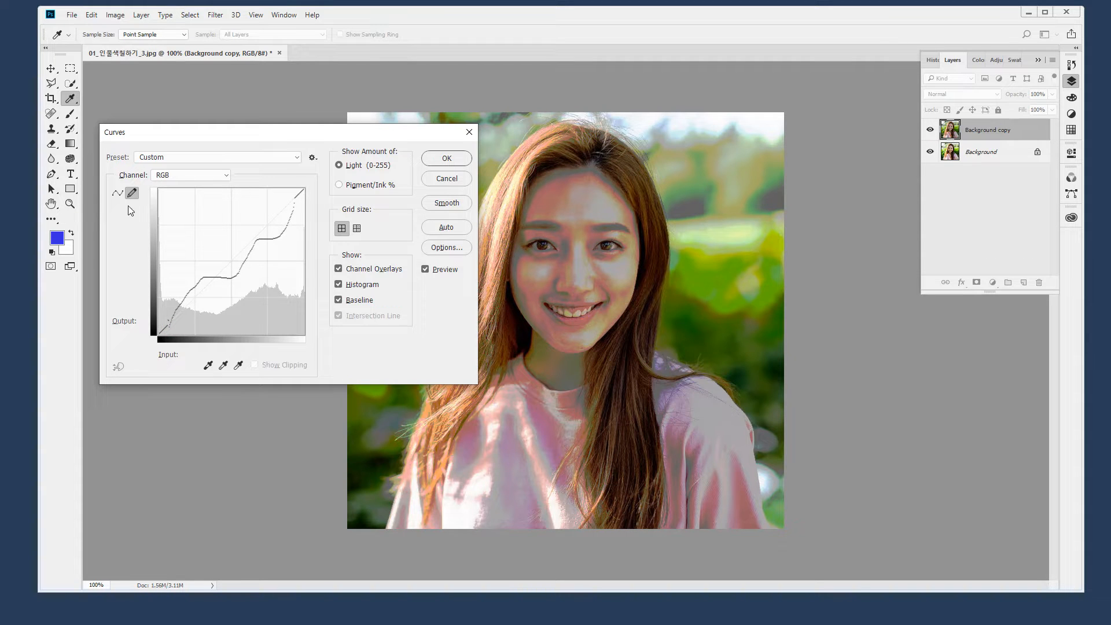
click(119, 193)
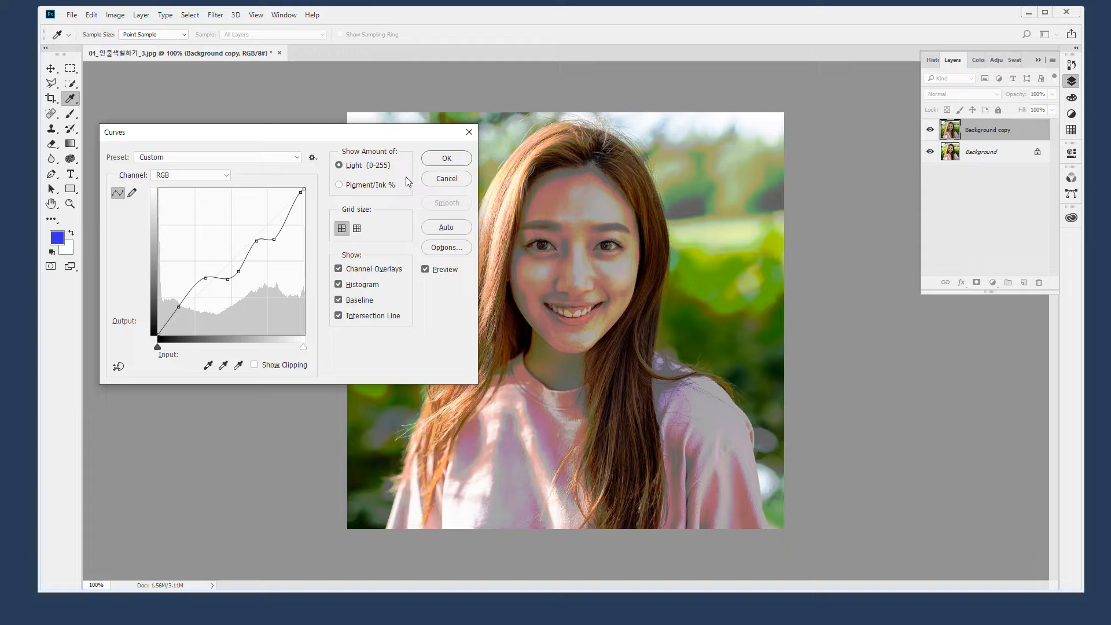
alt+click(446, 178)
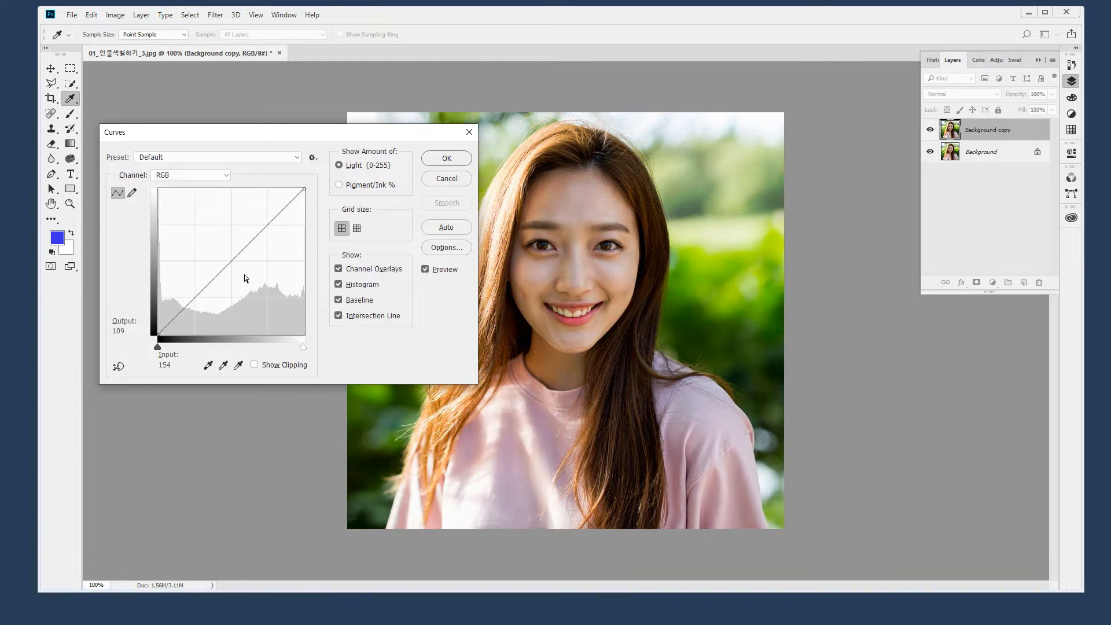
Brighten the photo with curve points at input 82, output 113 and input 157, output 173, and apply Curves
drag(193, 305, 203, 268)
drag(242, 232, 248, 236)
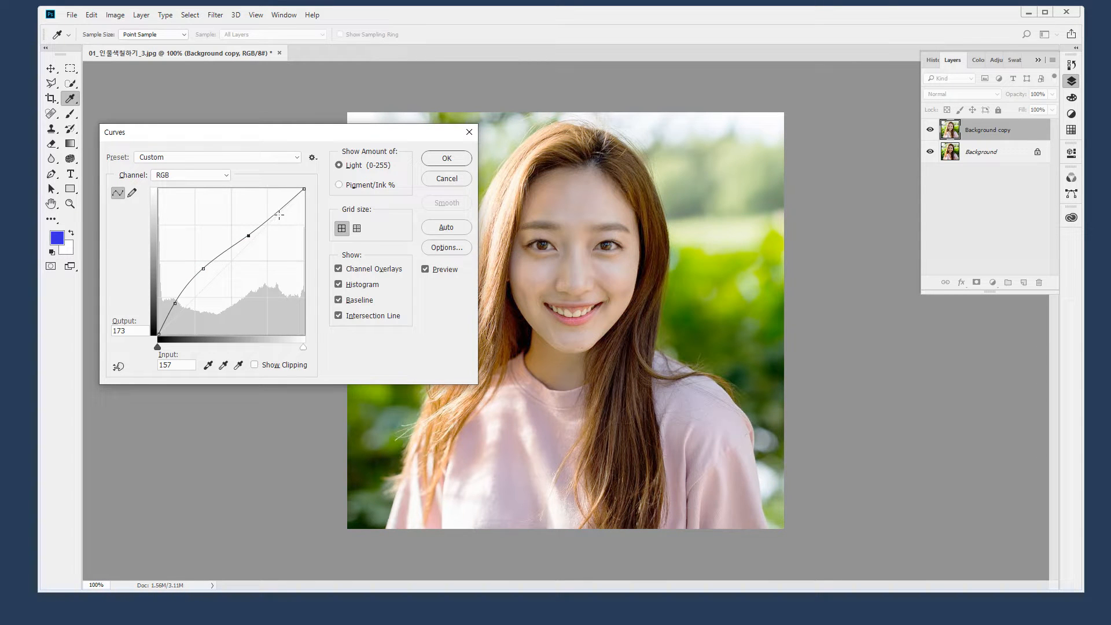
drag(202, 268, 205, 269)
click(446, 158)
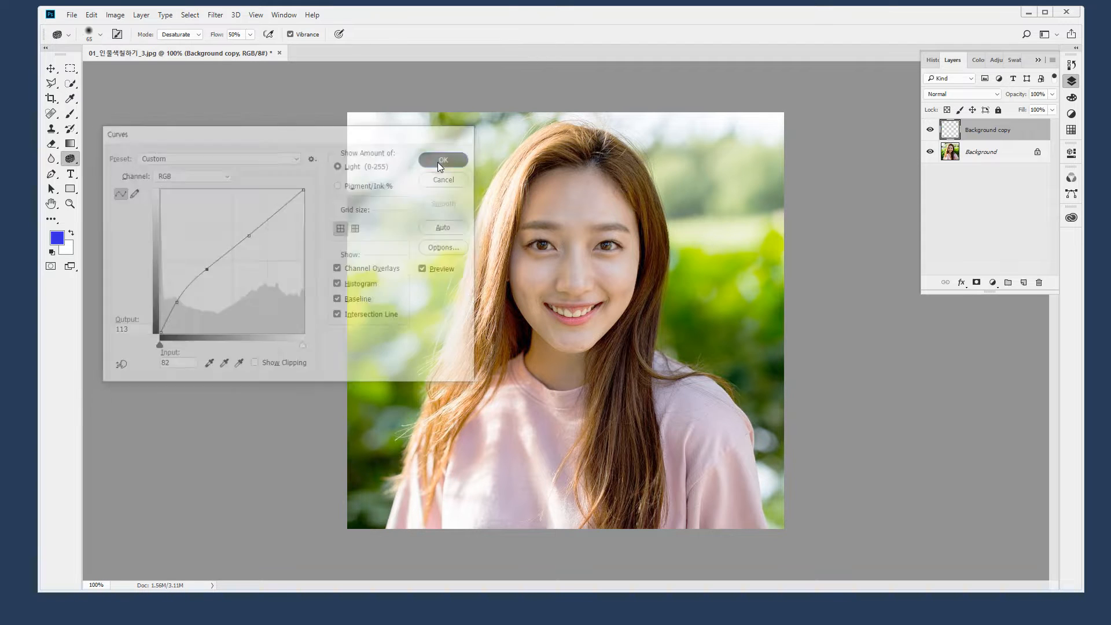
Compare the Curves result with the original by hiding and showing the Background copy layer
click(930, 131)
click(931, 132)
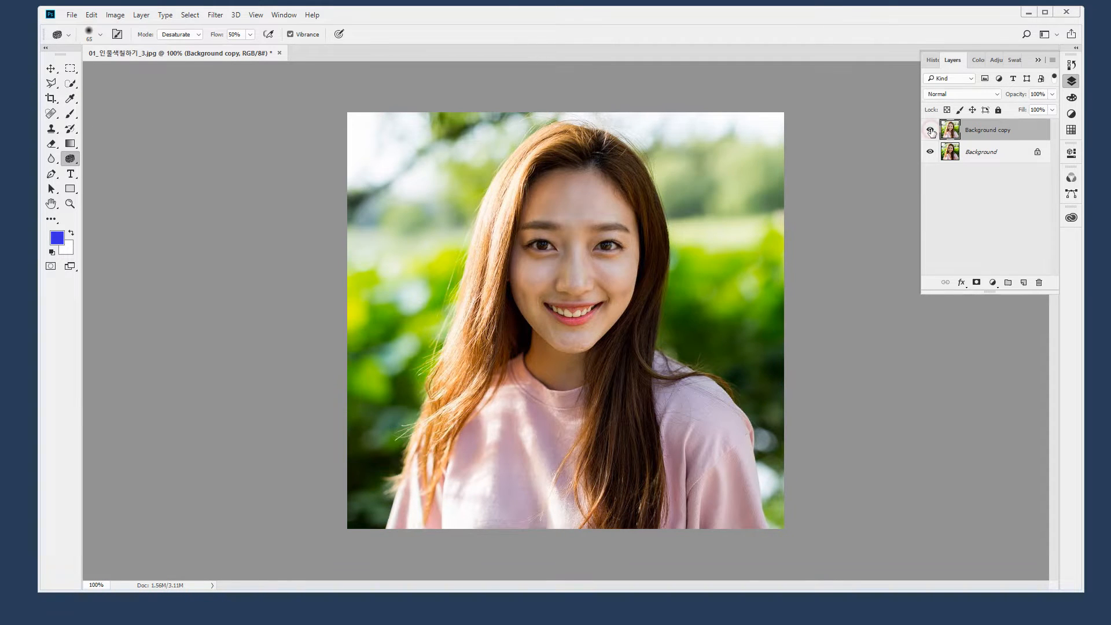
click(932, 133)
click(929, 130)
Open Hue/Saturation for the Background copy layer, try a hue of -28, and reset the hue to 0
click(115, 15)
mouse_move(139, 44)
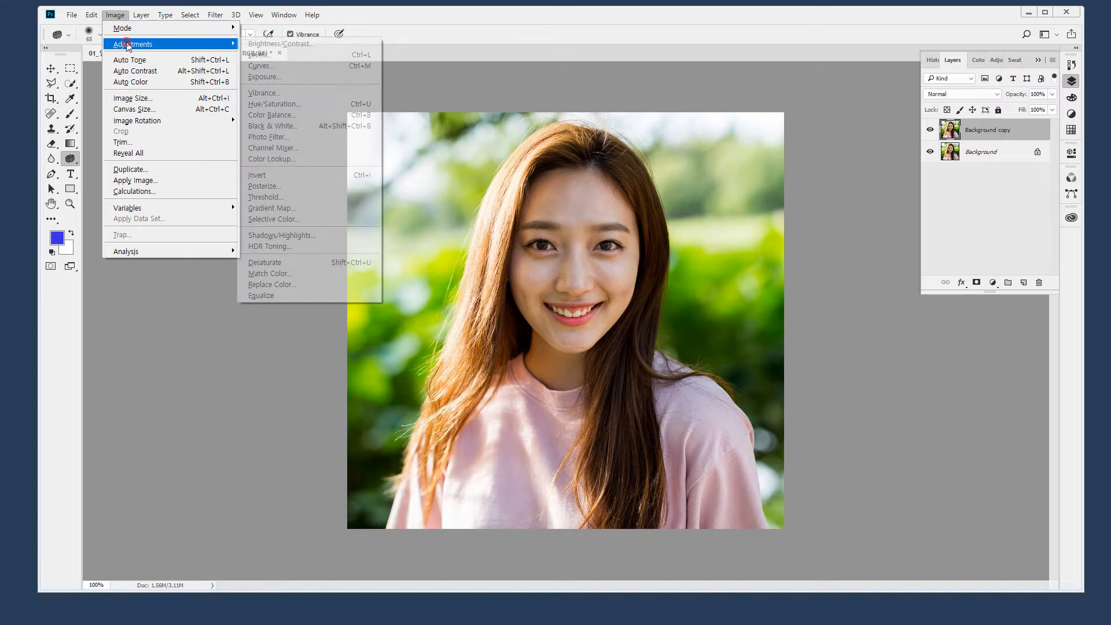
click(305, 110)
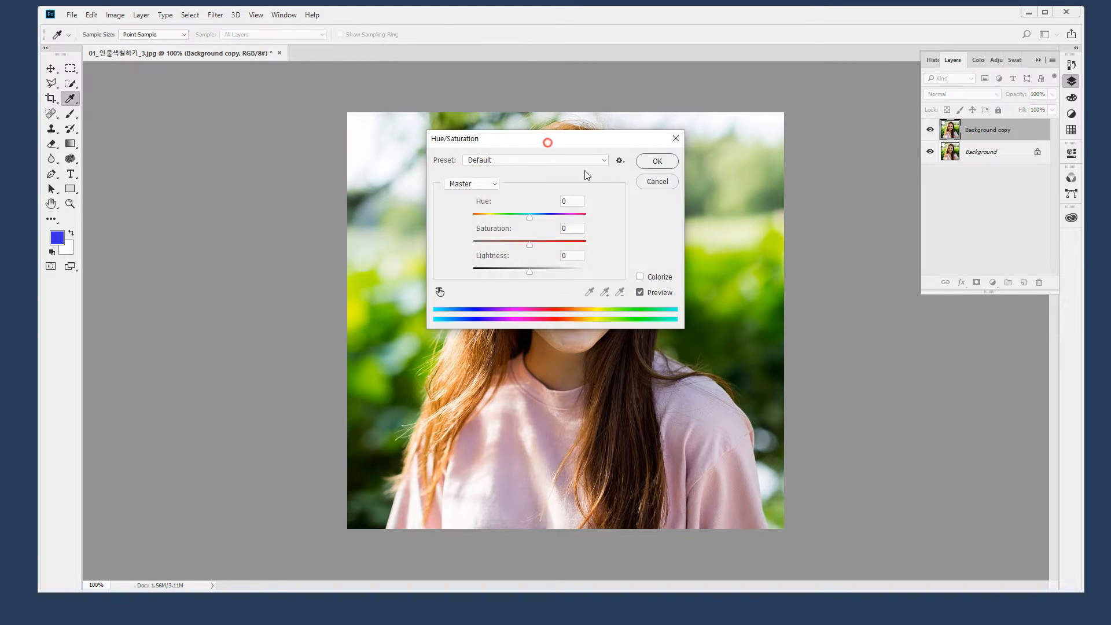
drag(554, 145, 821, 303)
mouse_move(803, 377)
mouse_down()
mouse_move(860, 384)
mouse_move(736, 384)
mouse_move(786, 384)
mouse_up()
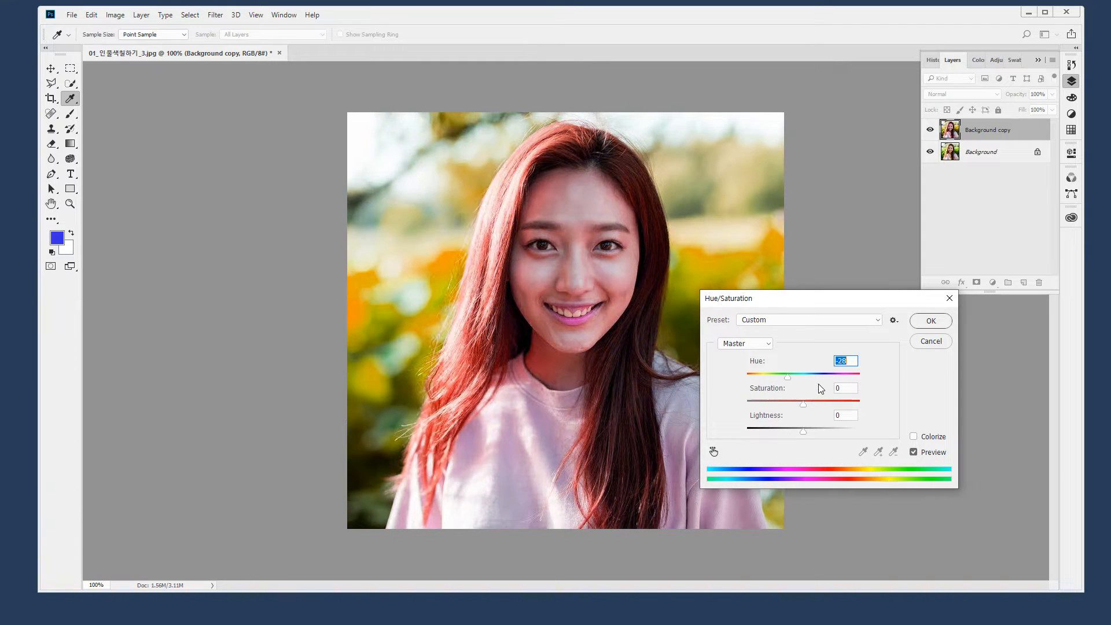
text(0)
Try lowering the saturation to -100 and to -28, and reset it to 0
drag(800, 405, 734, 400)
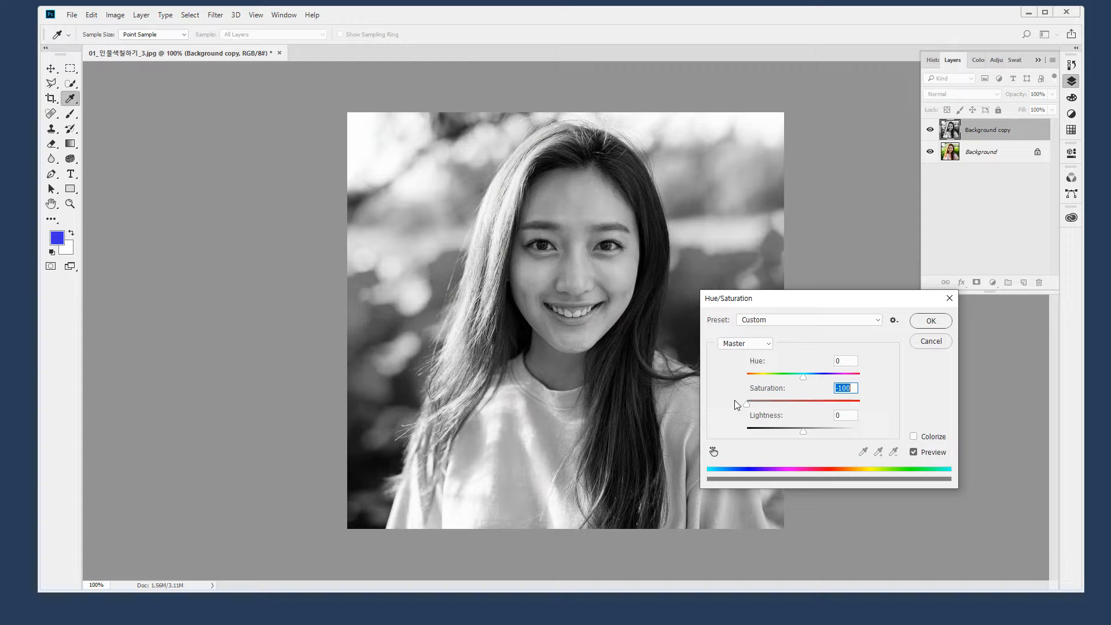
drag(734, 399, 788, 405)
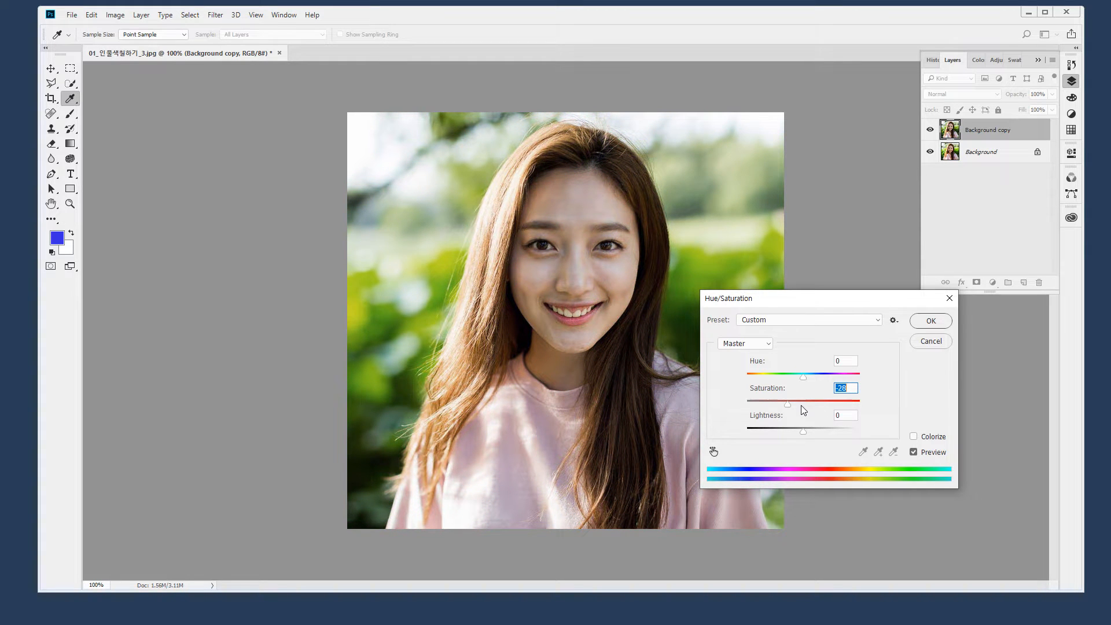
text(0)
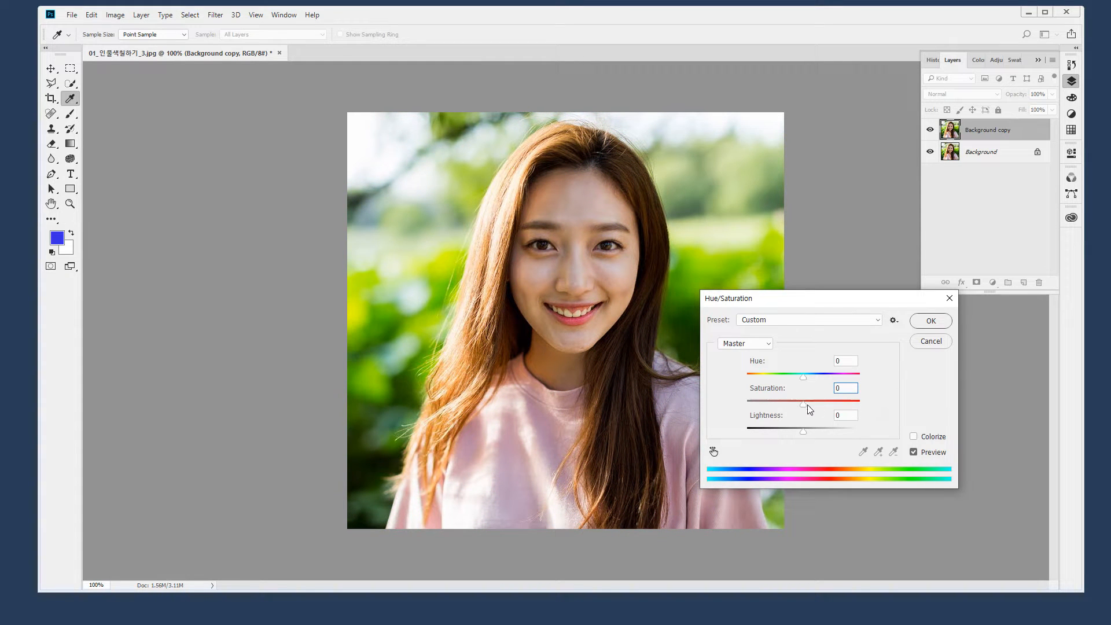
Try a saturation of +29 with a lightness of +15, and cancel Hue/Saturation
drag(803, 405, 821, 407)
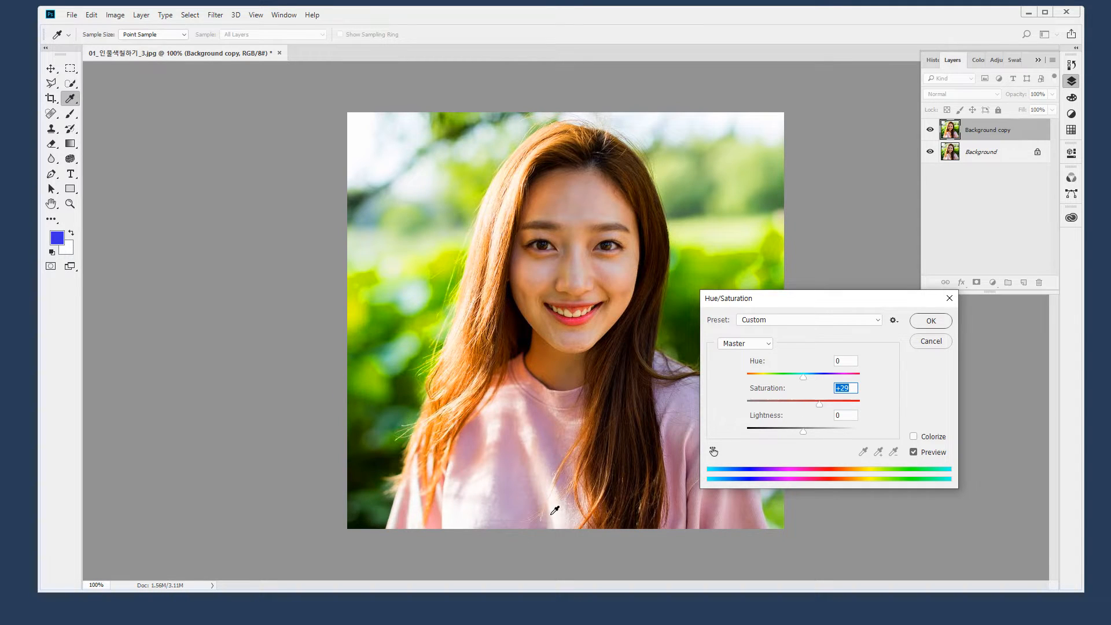
mouse_move(803, 431)
mouse_down()
mouse_move(821, 428)
mouse_move(776, 430)
mouse_move(811, 436)
mouse_up()
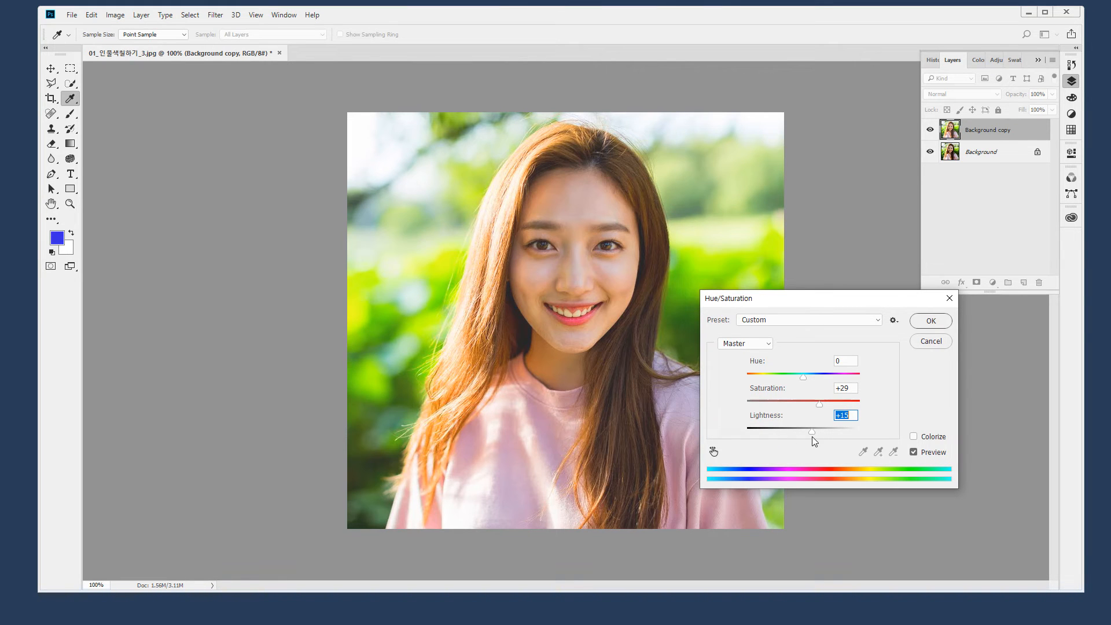
click(930, 341)
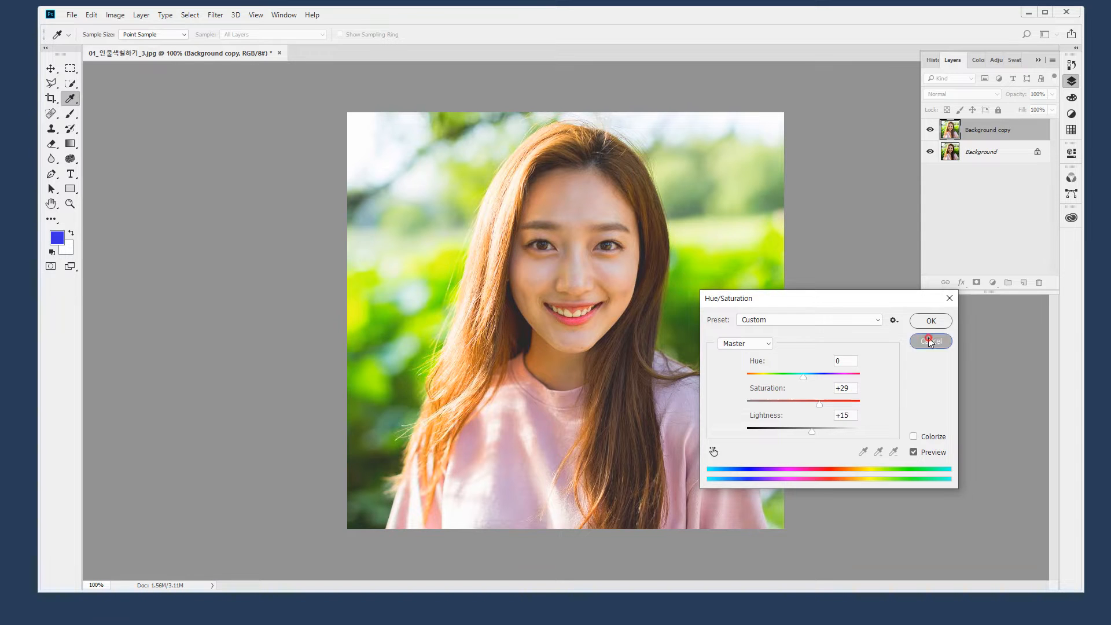
key(o)
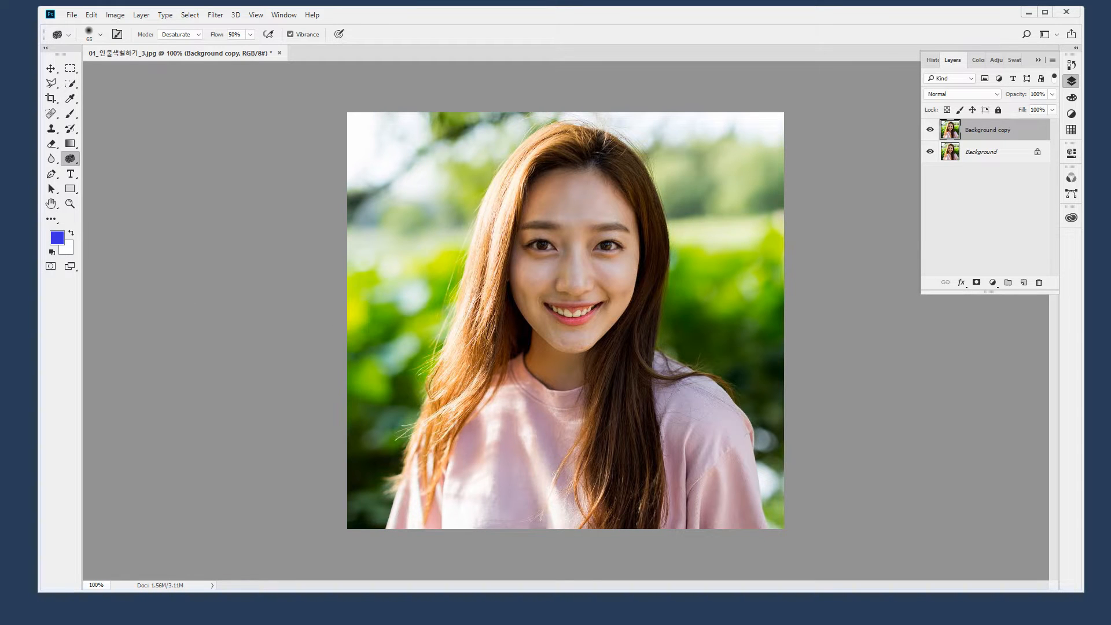
Invert the colours of the Background copy layer, undo the inversion, and invert the layer again
click(118, 16)
mouse_move(116, 44)
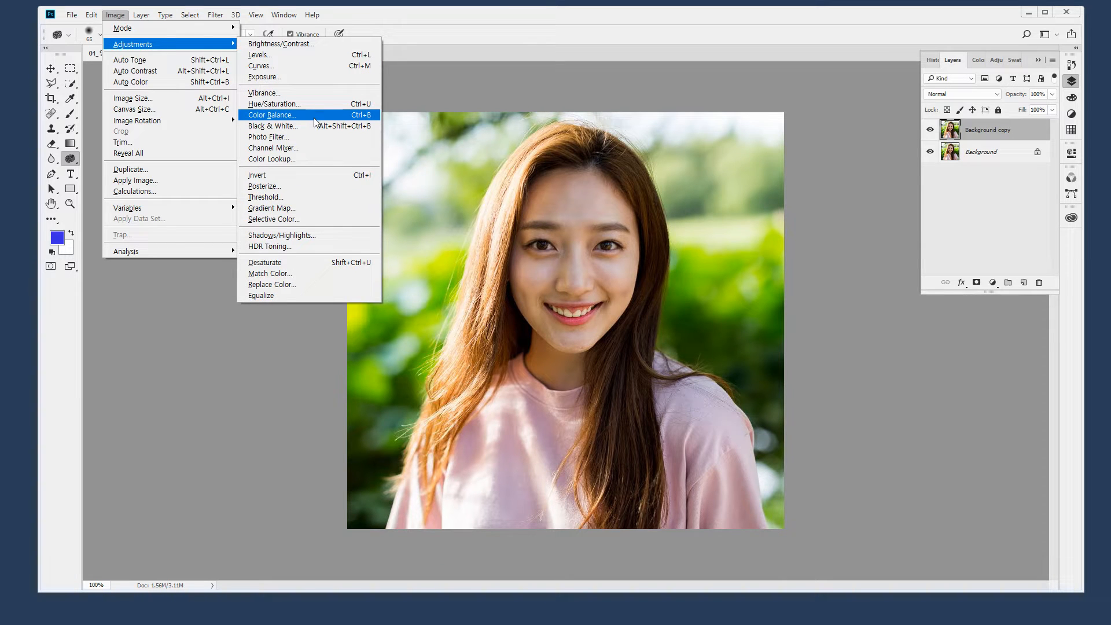
click(306, 176)
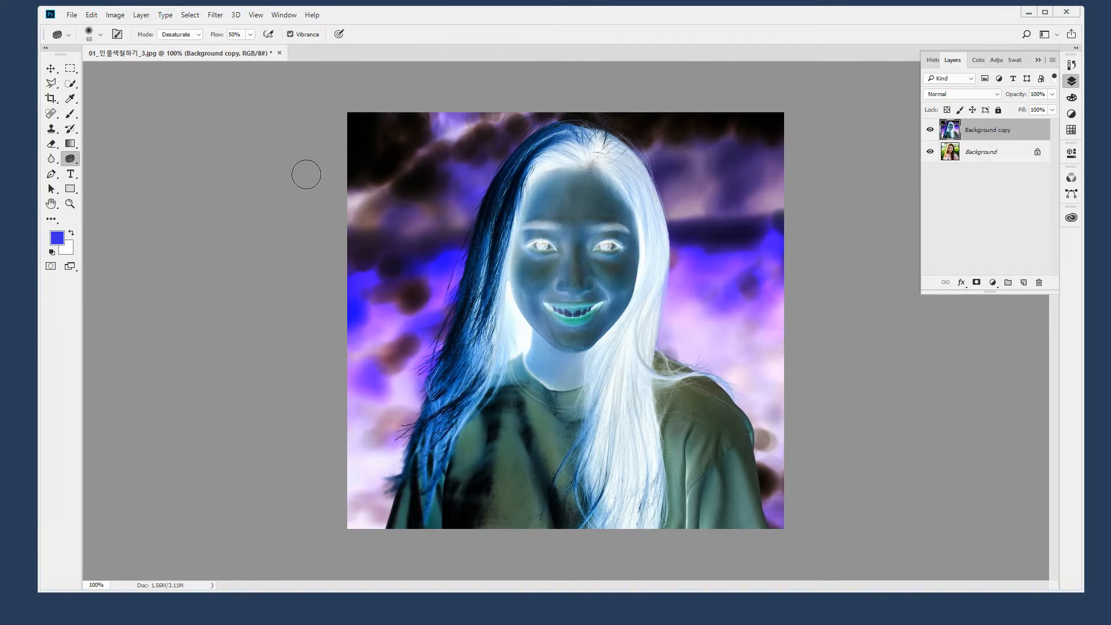
key(ctrl+z)
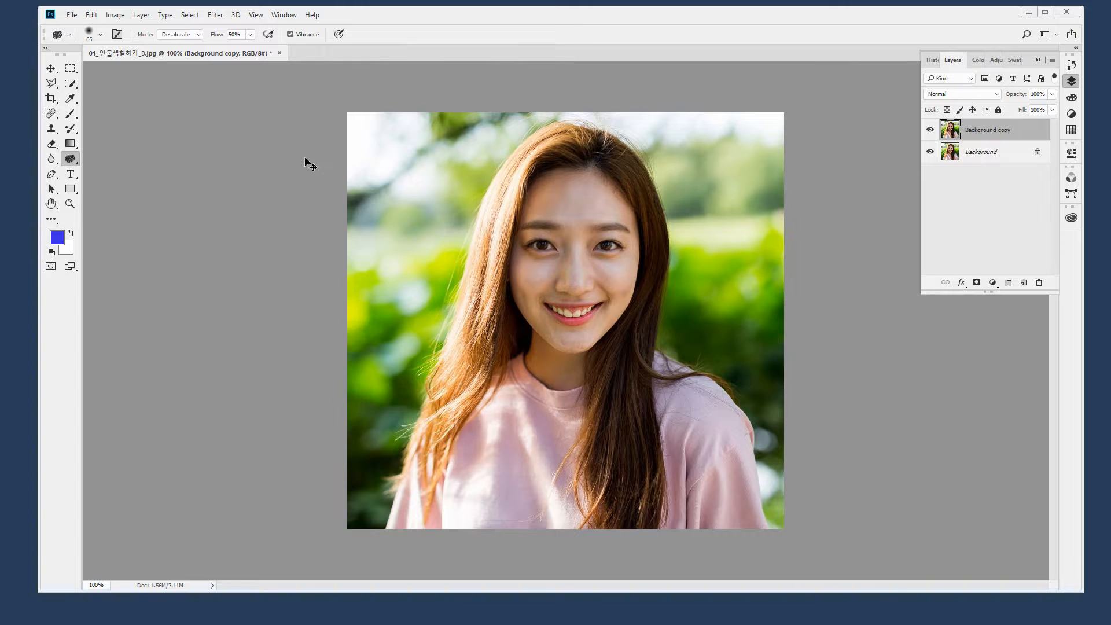
key(ctrl+i)
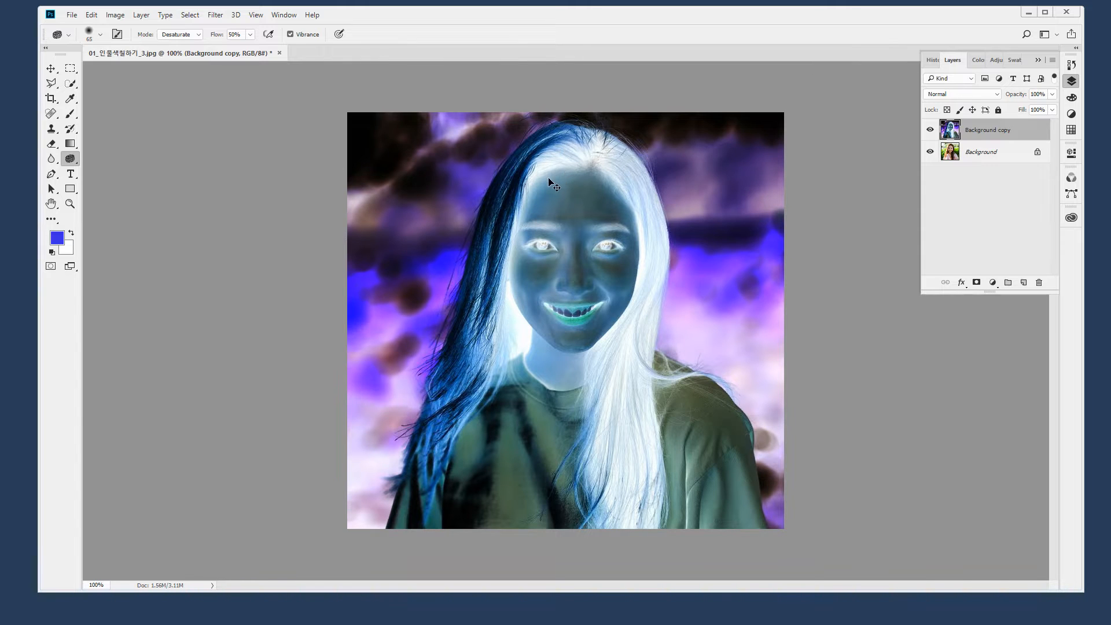
Invert the Background copy layer's colours back and forth several times, ending with its natural colours
key(ctrl+i)
key(ctrl+i)
key(ctrl+i)
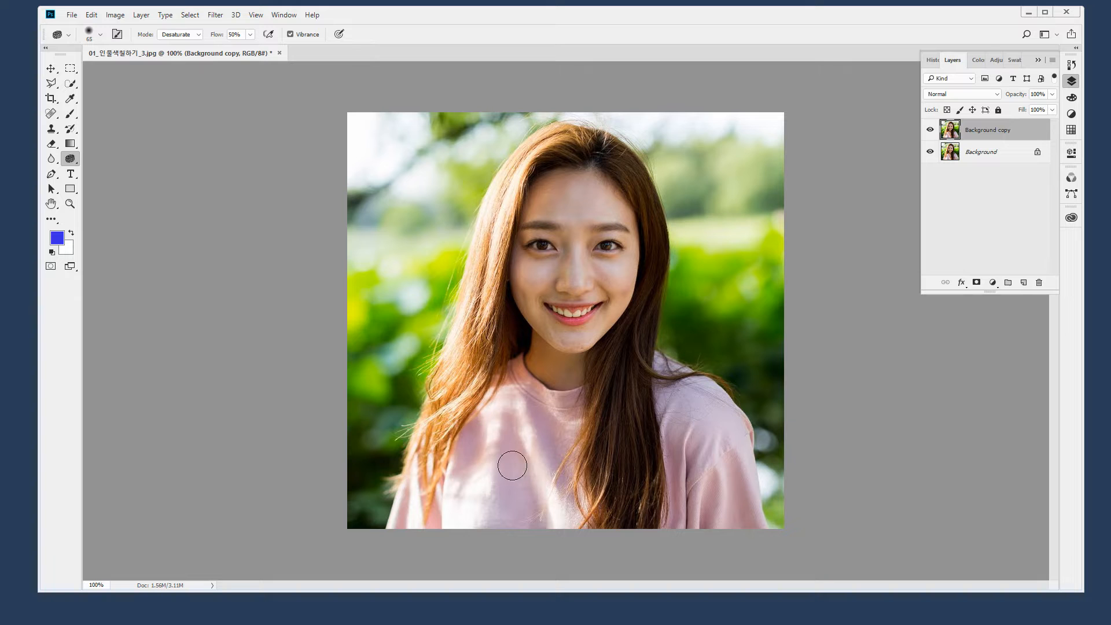
key(ctrl+i)
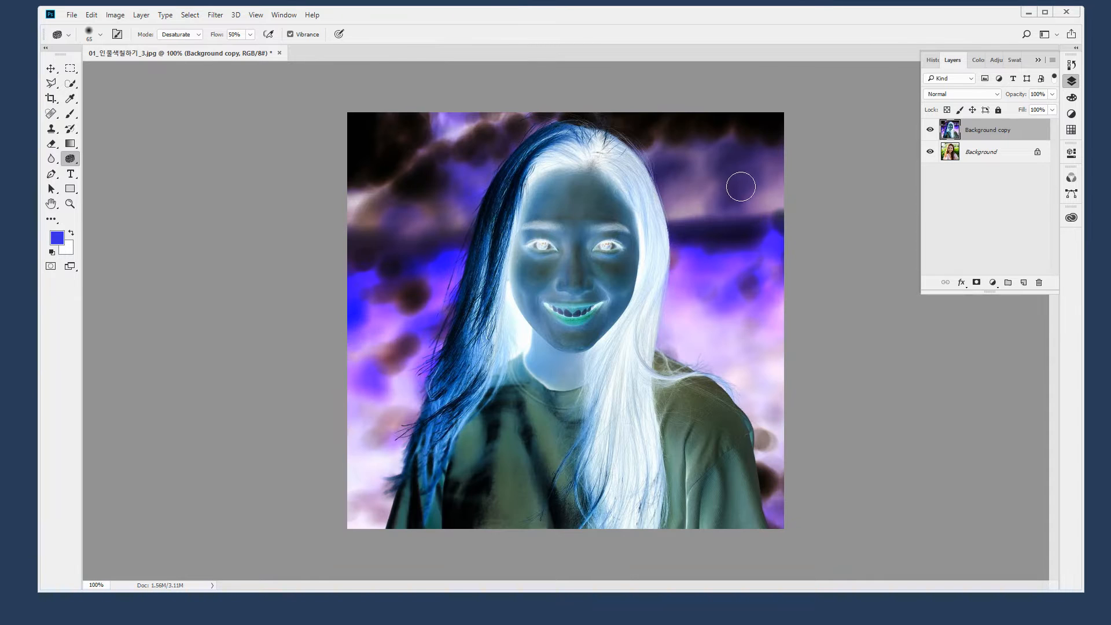
key(ctrl+i)
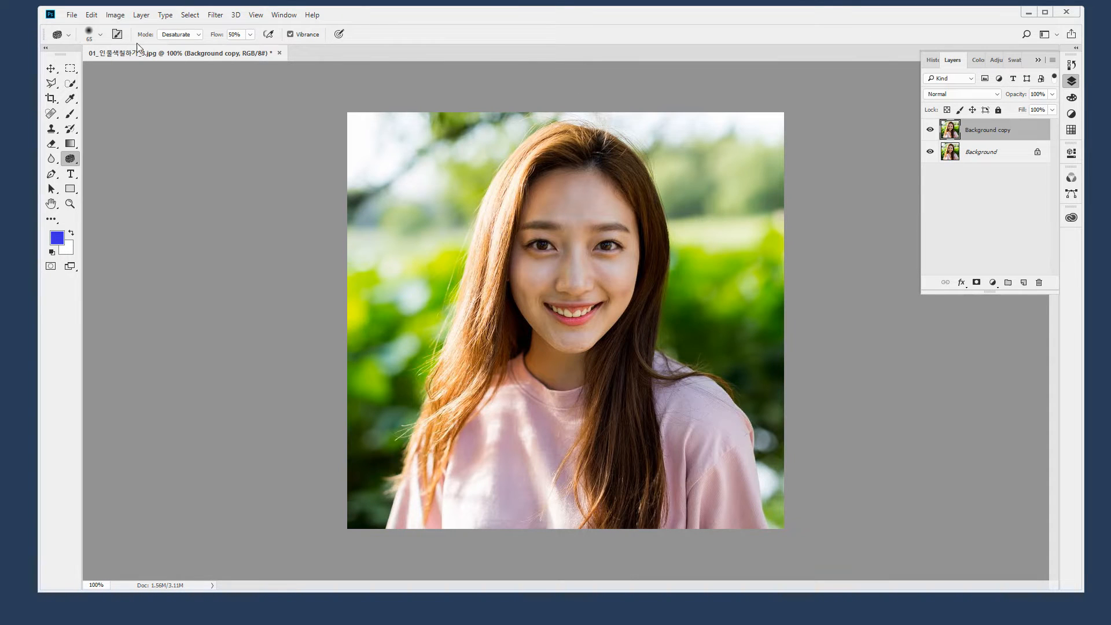
click(114, 16)
mouse_move(168, 44)
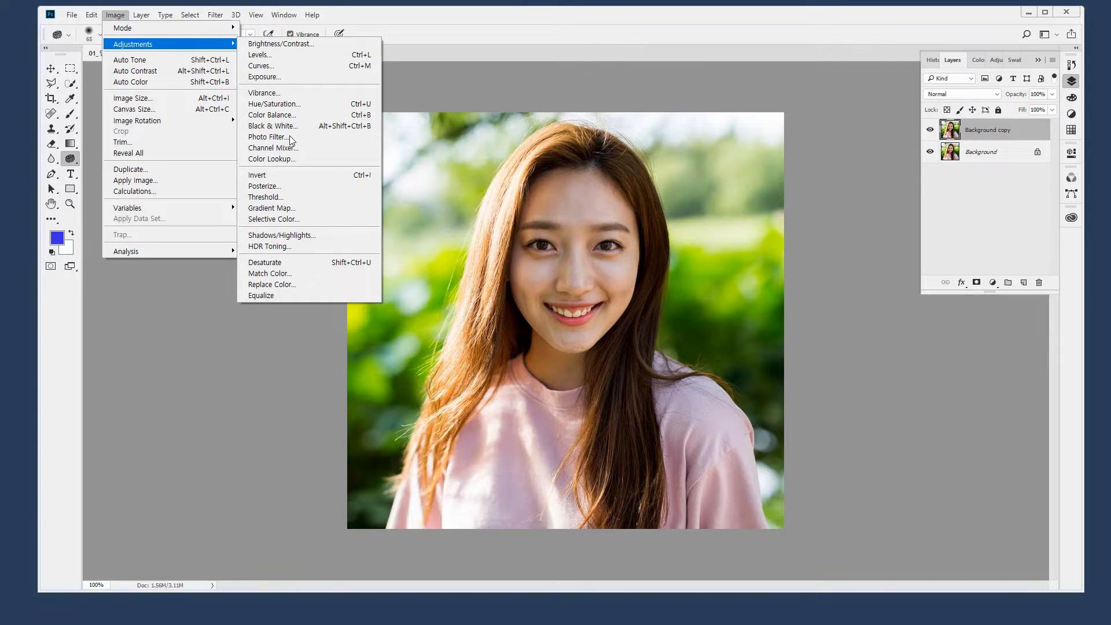
click(216, 263)
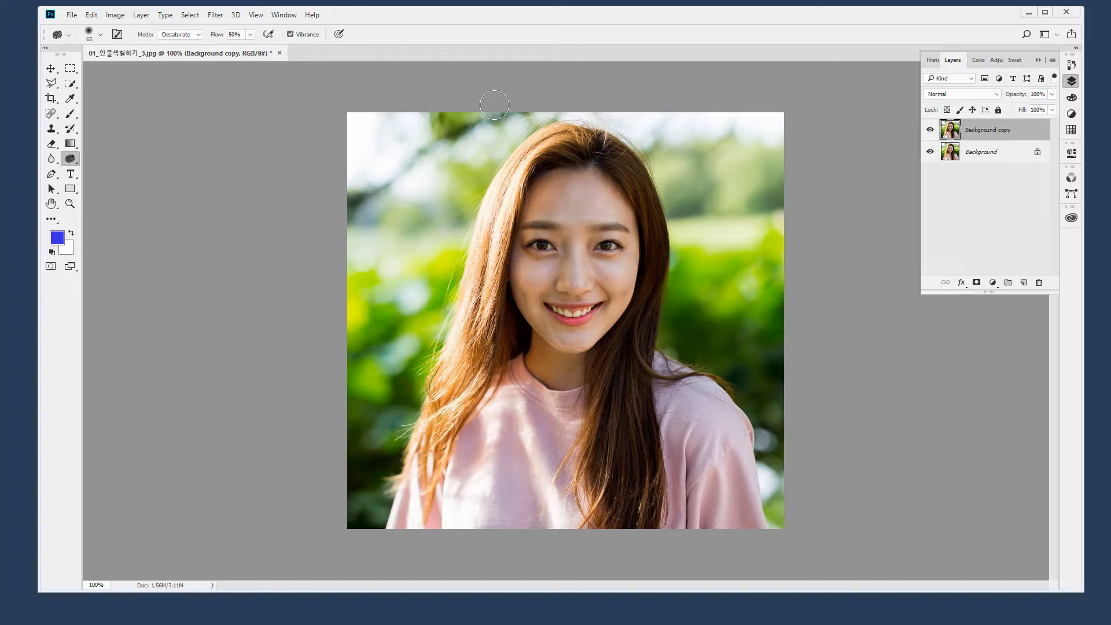
drag(437, 151, 772, 419)
drag(636, 318, 627, 342)
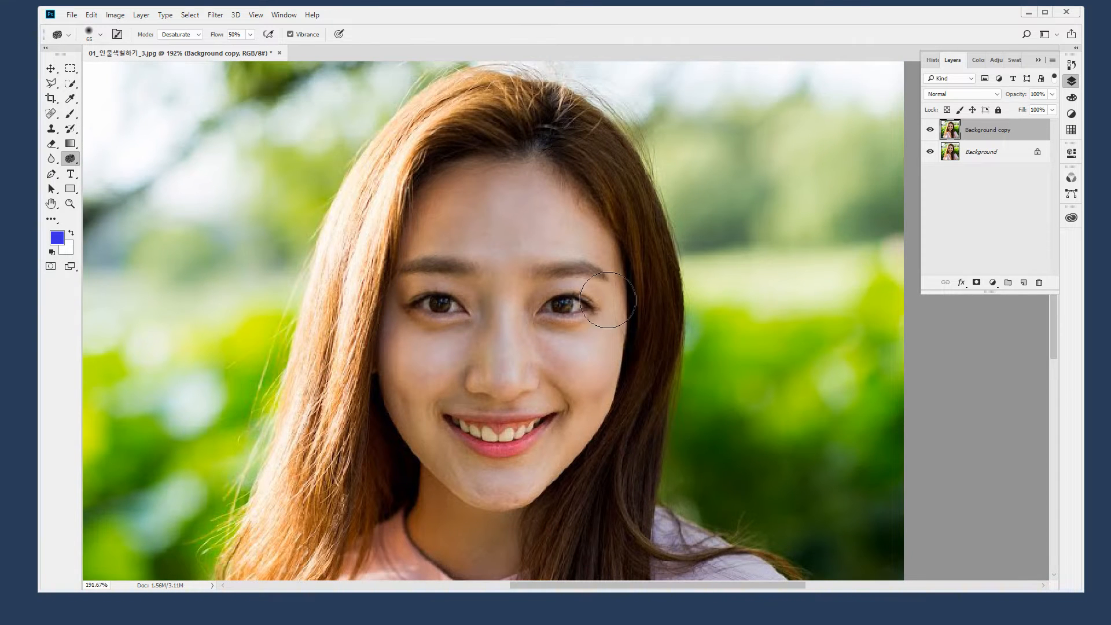
Examine the Feather and Anti-alias options of the Lasso tool and the Rectangular Marquee tool
click(70, 85)
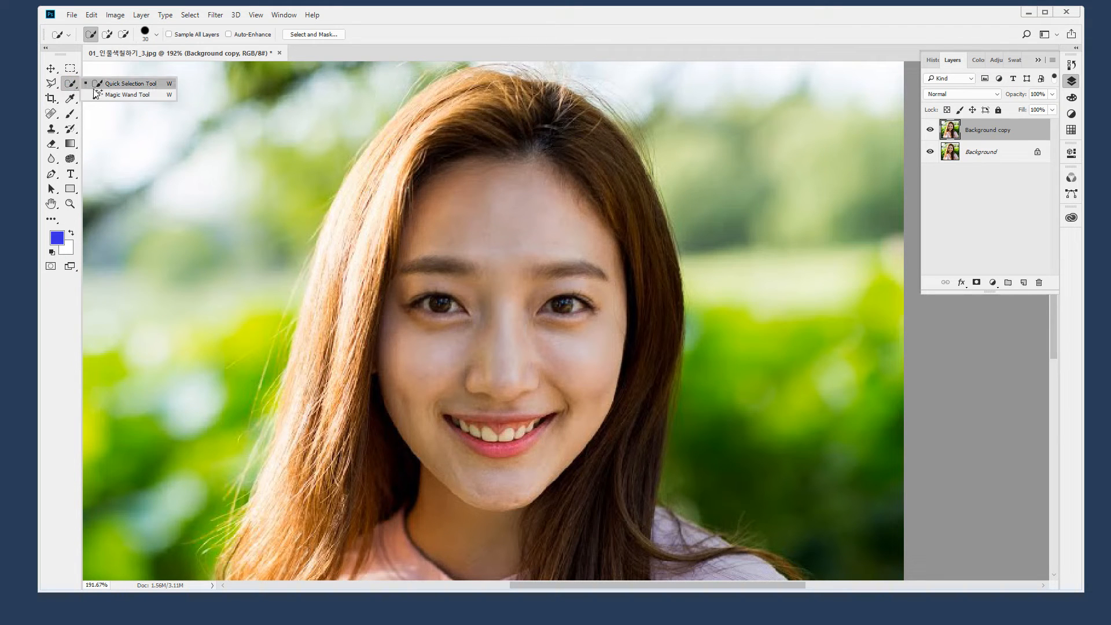
click(52, 83)
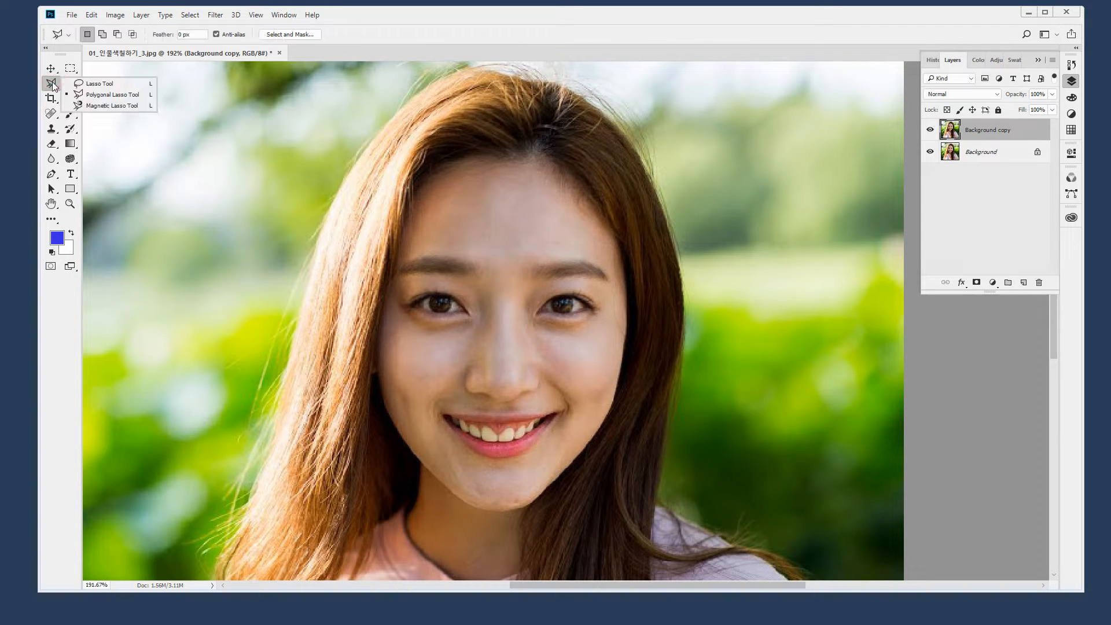
click(85, 84)
mouse_move(194, 50)
mouse_down()
mouse_move(144, 46)
mouse_move(151, 17)
mouse_move(199, 27)
mouse_move(176, 67)
mouse_up()
mouse_move(241, 57)
mouse_down()
mouse_move(208, 58)
mouse_move(230, 12)
mouse_up()
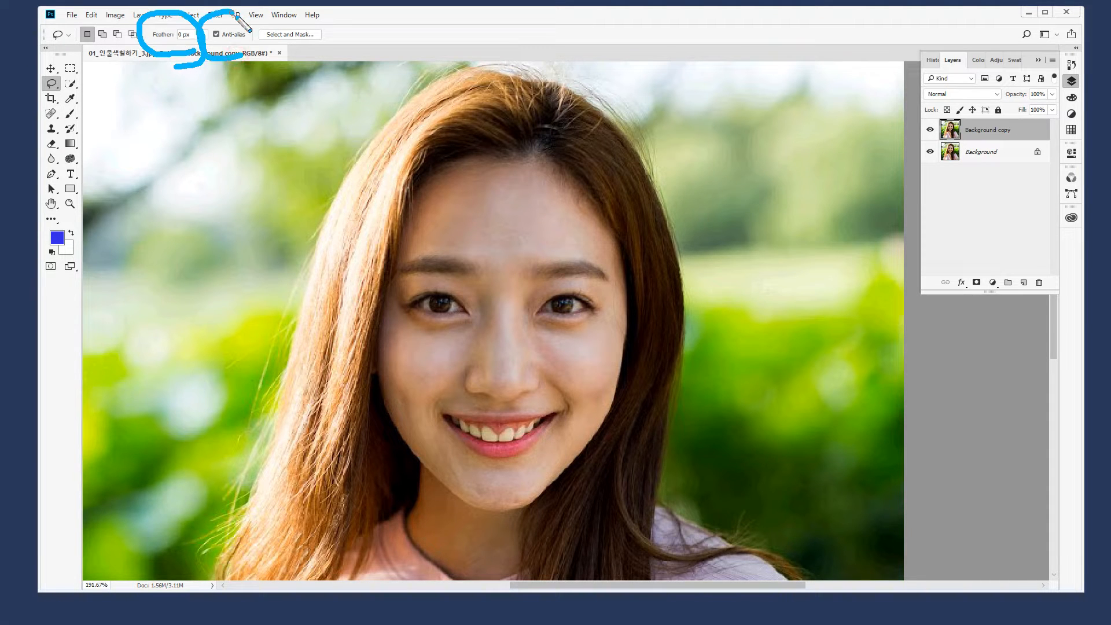
click(69, 69)
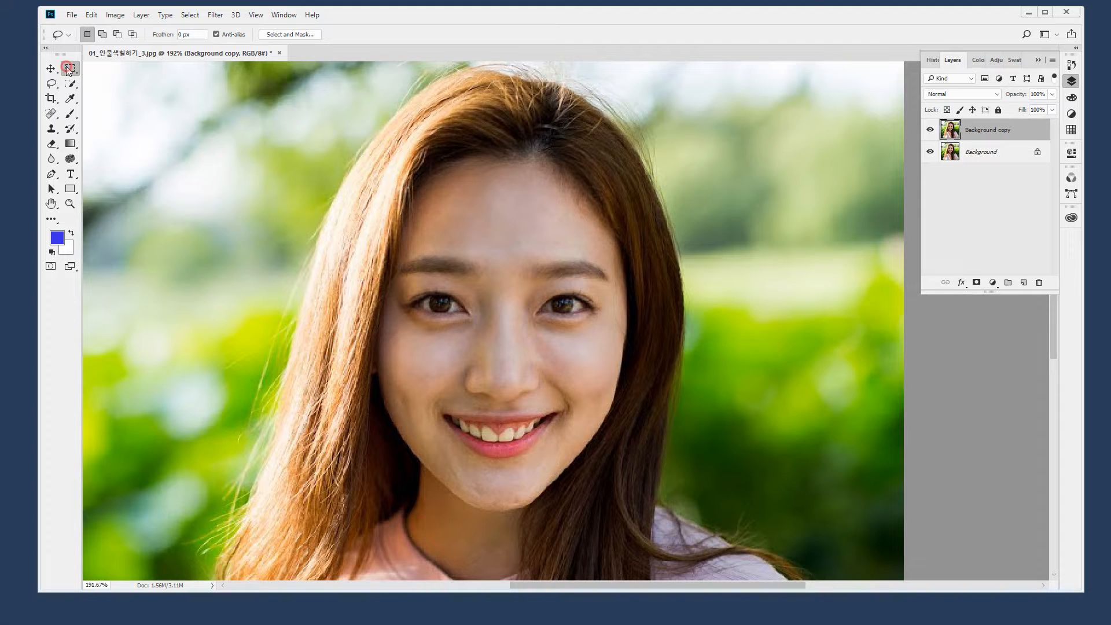
mouse_move(196, 51)
mouse_down()
mouse_move(156, 46)
mouse_move(152, 27)
mouse_move(196, 28)
mouse_move(199, 52)
mouse_up()
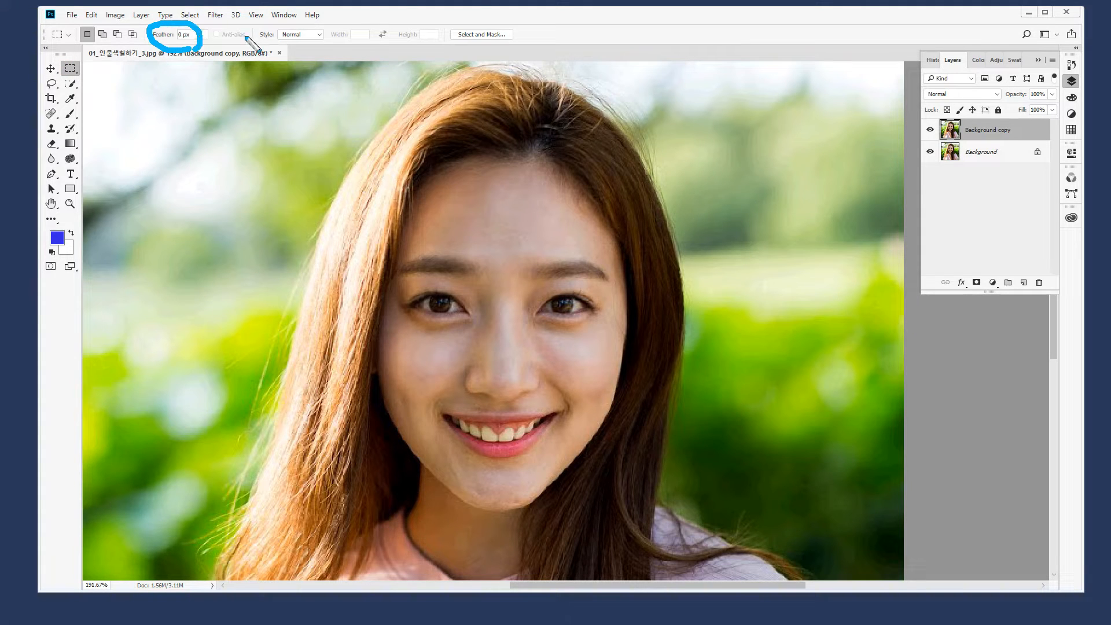
click(51, 83)
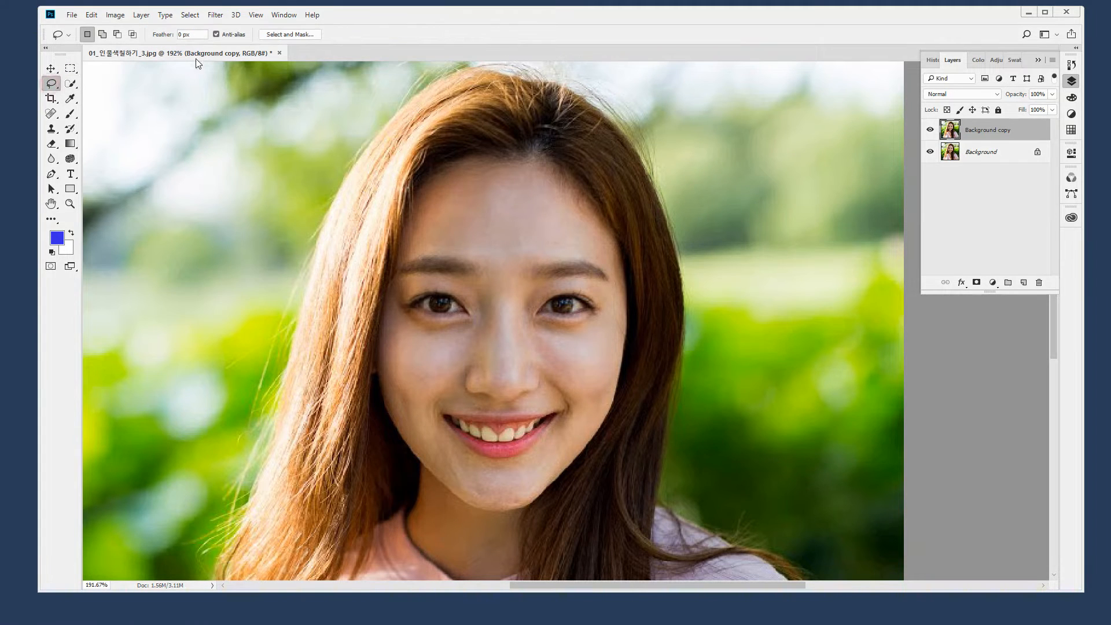
mouse_move(247, 43)
mouse_down()
mouse_move(182, 23)
mouse_move(237, 28)
mouse_move(234, 57)
mouse_up()
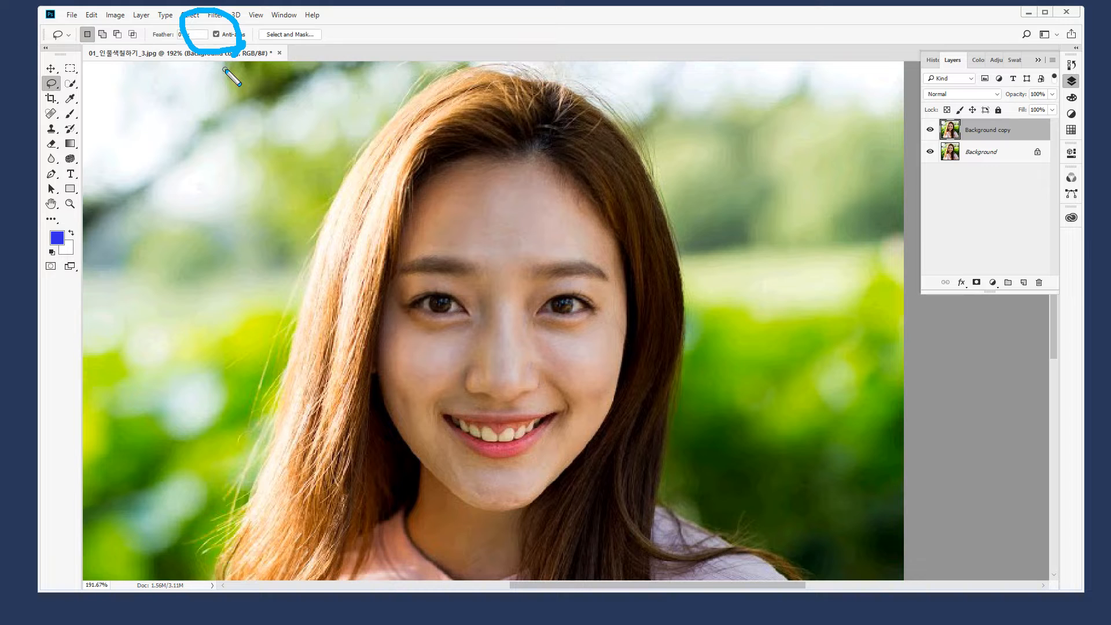
key(Escape)
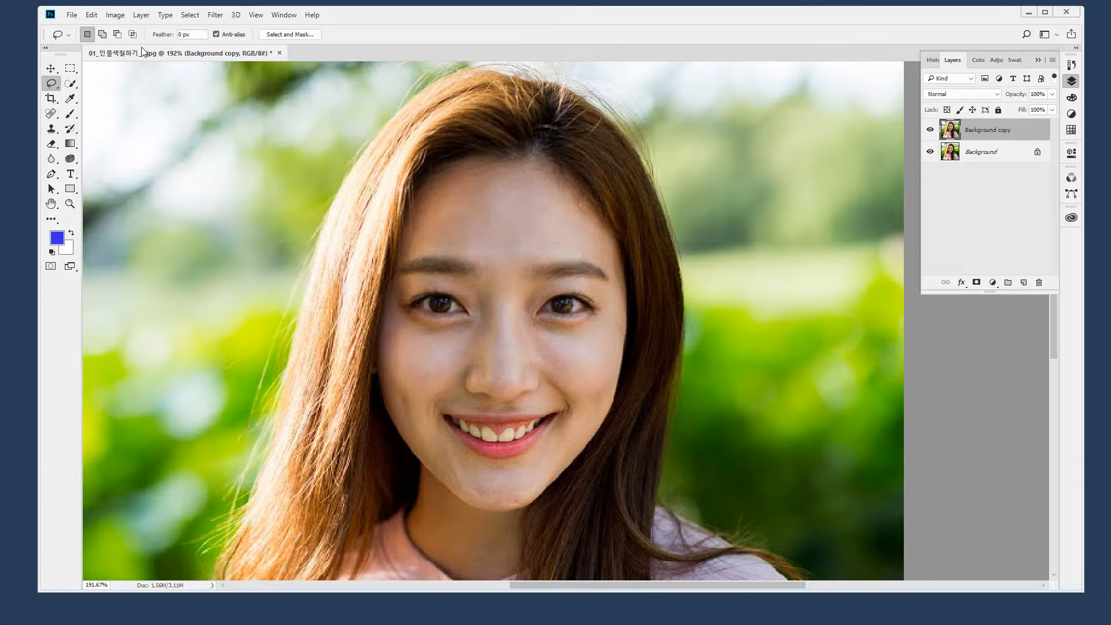
key(super+plus)
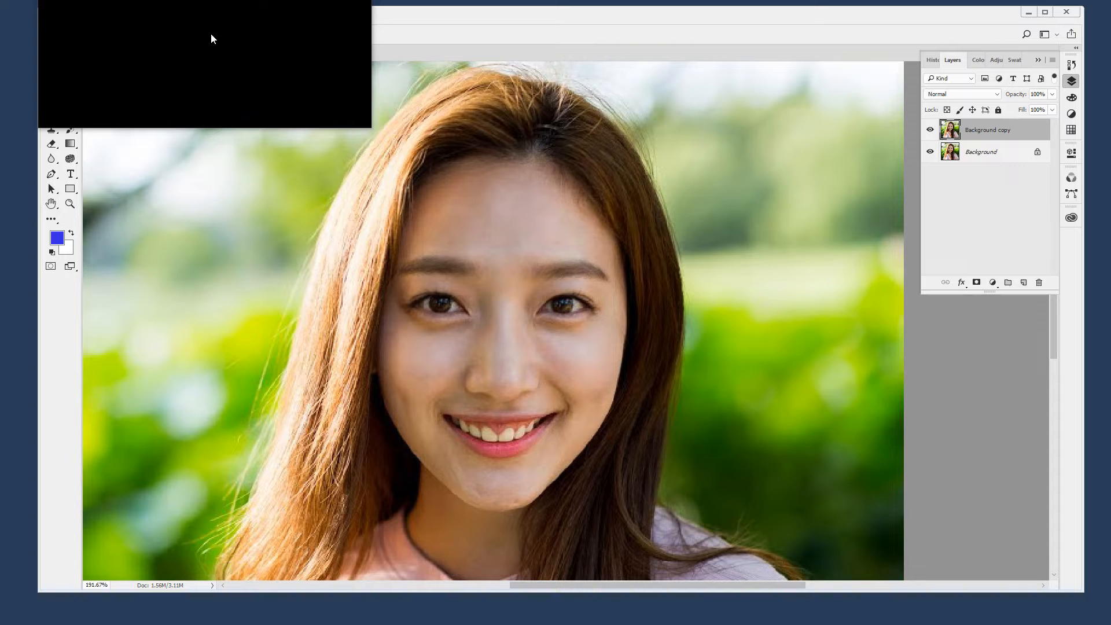
key(super+Escape)
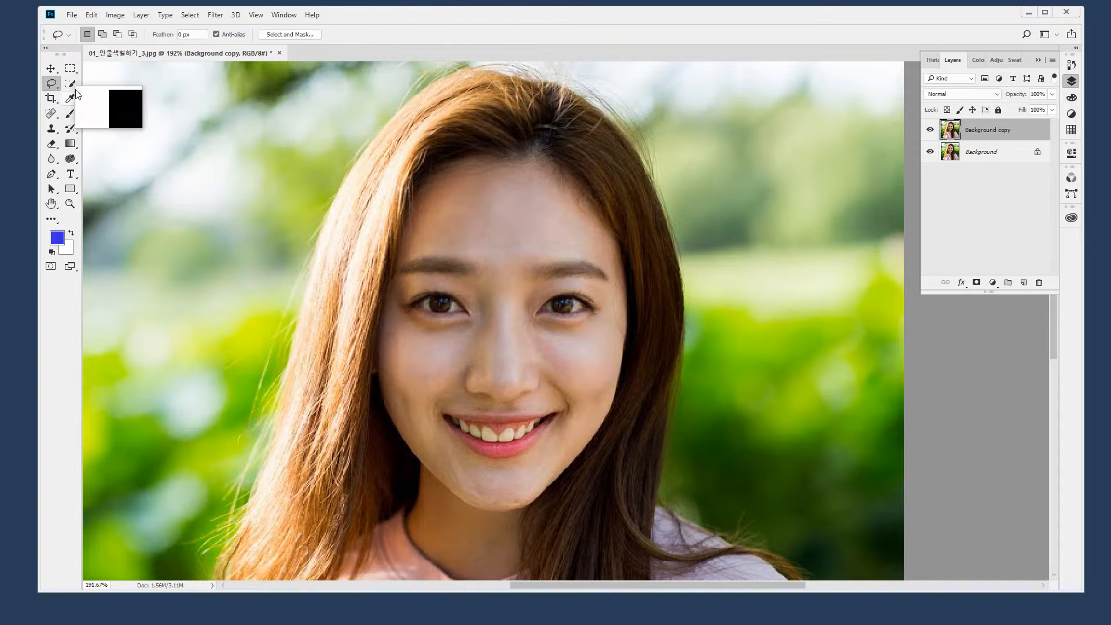
Create a new blank document
click(72, 14)
click(72, 28)
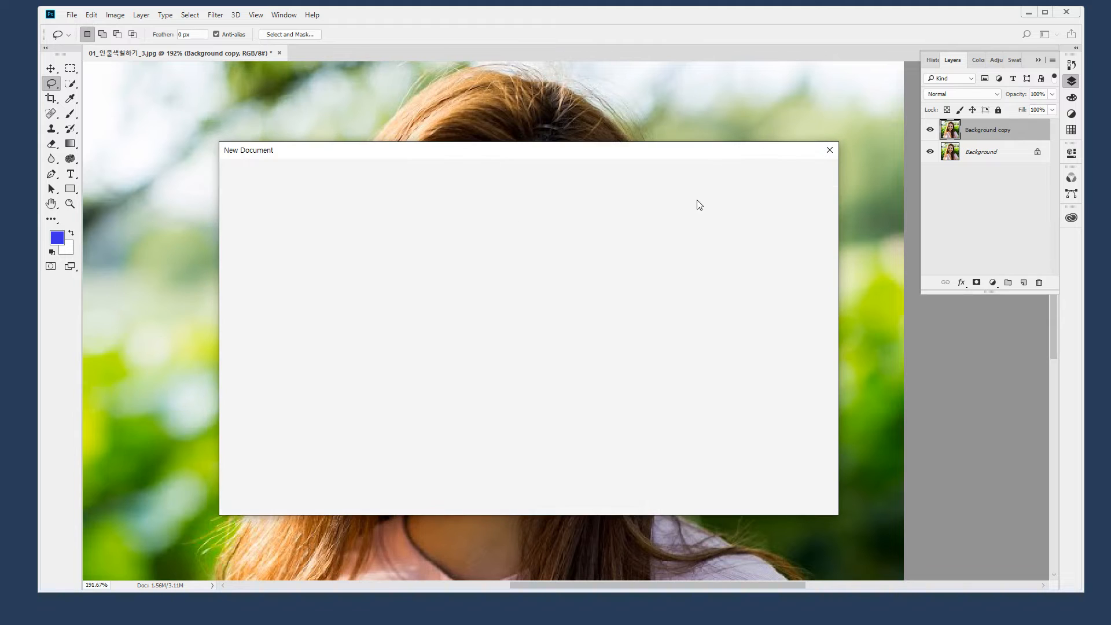
click(755, 502)
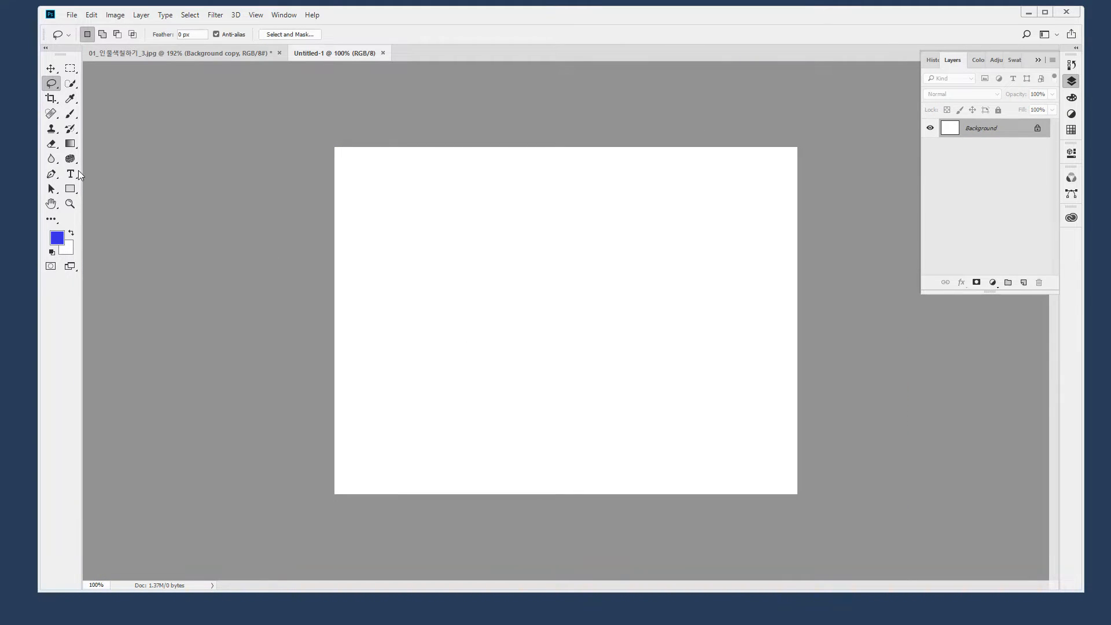
Draw an upright elliptical selection with Anti-alias on in the left half of the white canvas
click(70, 67)
click(93, 82)
drag(449, 298, 374, 192)
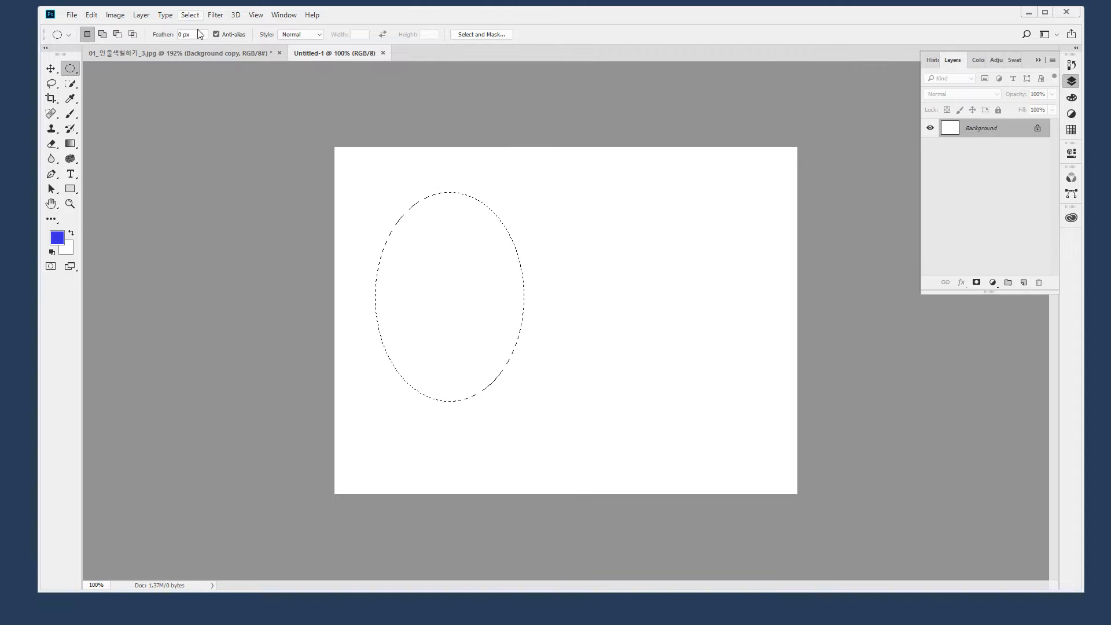
key(alt)
drag(617, 302, 696, 401)
key(alt+shift)
drag(585, 295, 730, 456)
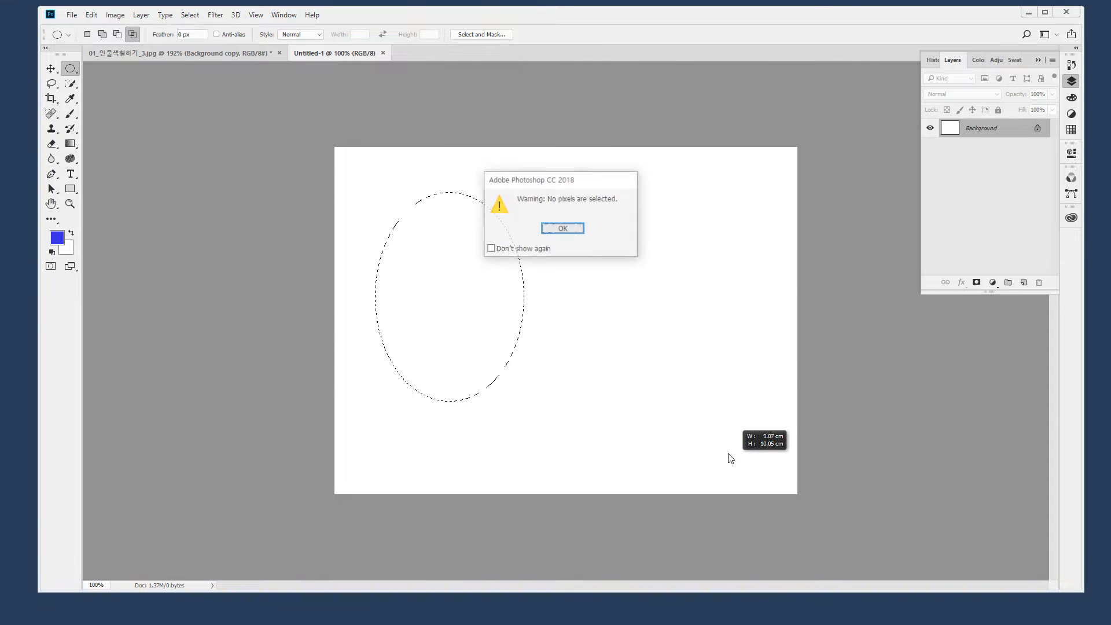
click(563, 228)
key(ctrl+z)
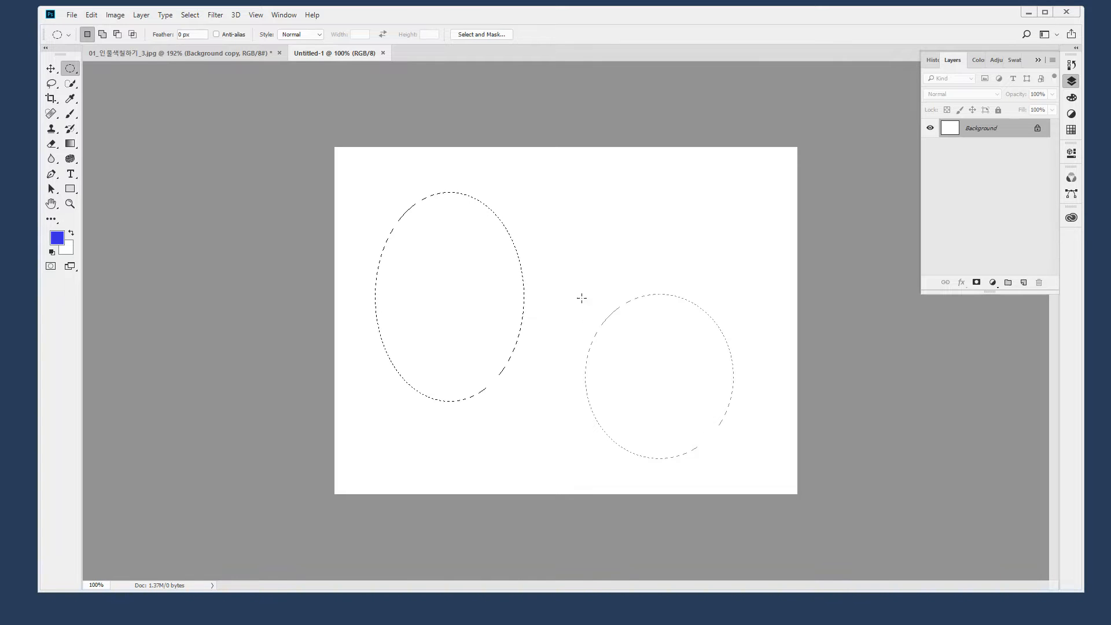
Add a second, taller elliptical selection with Anti-alias off beside the first, fill both with the blue foreground colour, and deselect
drag(548, 192, 697, 436)
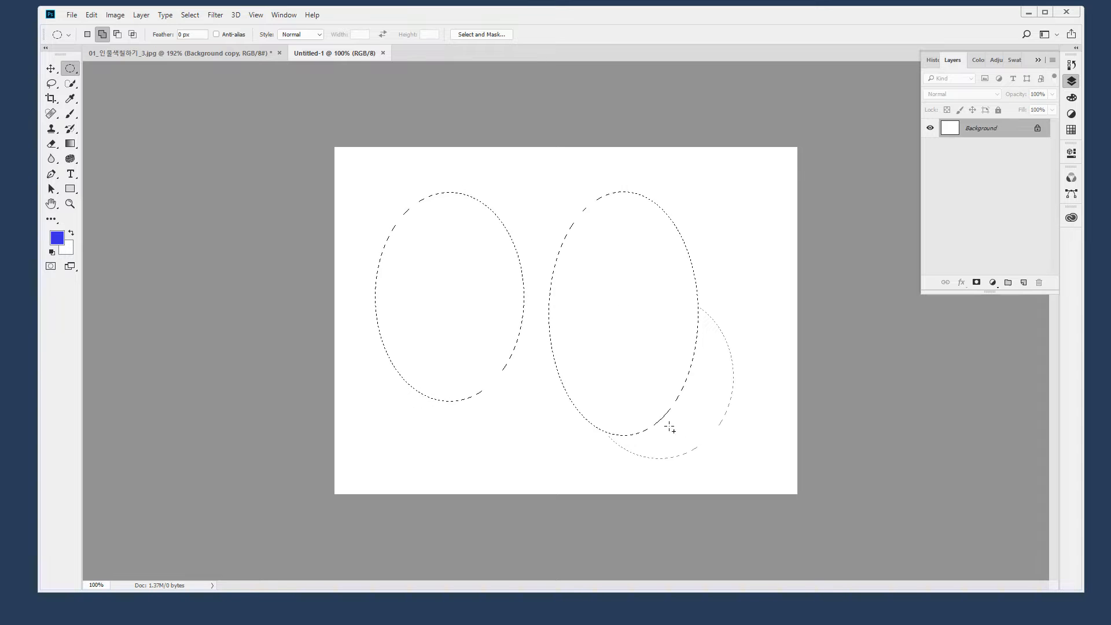
key(alt+BackSpace)
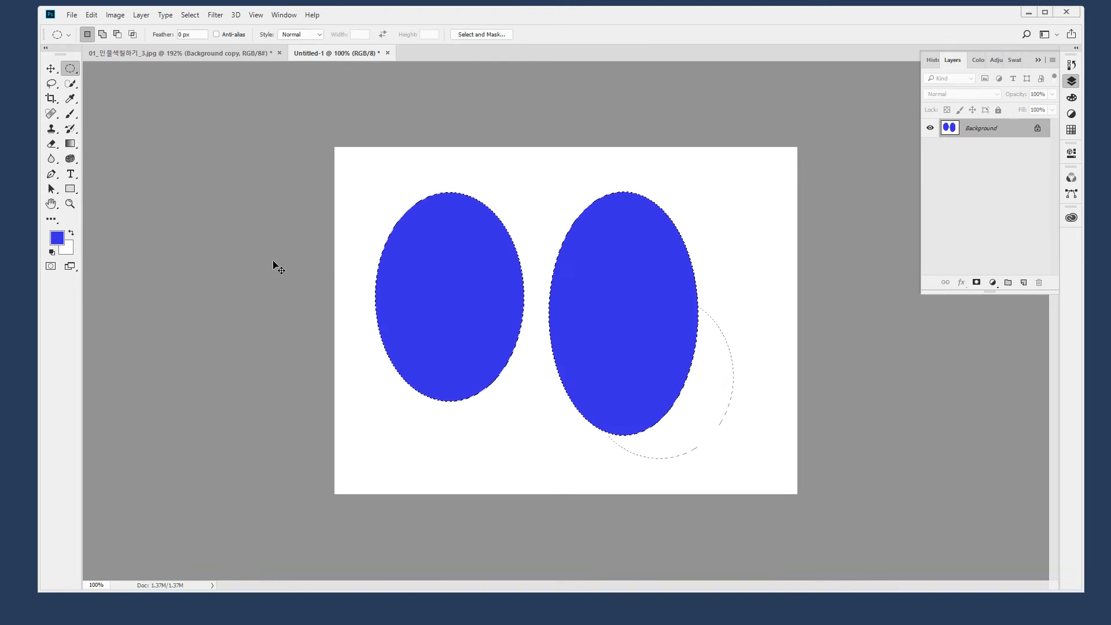
drag(506, 273, 591, 324)
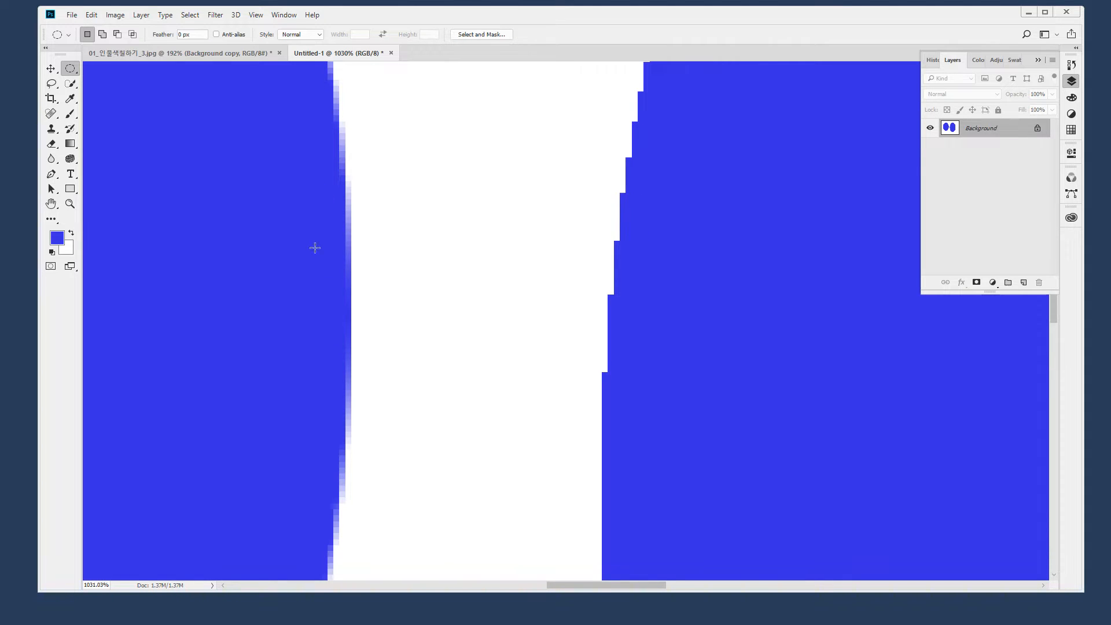
key(ctrl+shift+d)
Compare the facing edges of the two blue ellipses, one made with Anti-alias on and the other with it off
mouse_move(635, 262)
mouse_down()
mouse_move(607, 214)
mouse_move(641, 187)
mouse_move(632, 253)
mouse_up()
drag(536, 186, 602, 198)
mouse_move(586, 177)
mouse_down()
mouse_move(602, 201)
mouse_move(583, 218)
mouse_up()
mouse_move(385, 234)
mouse_down()
mouse_move(278, 221)
mouse_move(408, 215)
mouse_move(387, 247)
mouse_up()
mouse_move(447, 141)
mouse_down()
mouse_move(404, 155)
mouse_move(423, 172)
mouse_up()
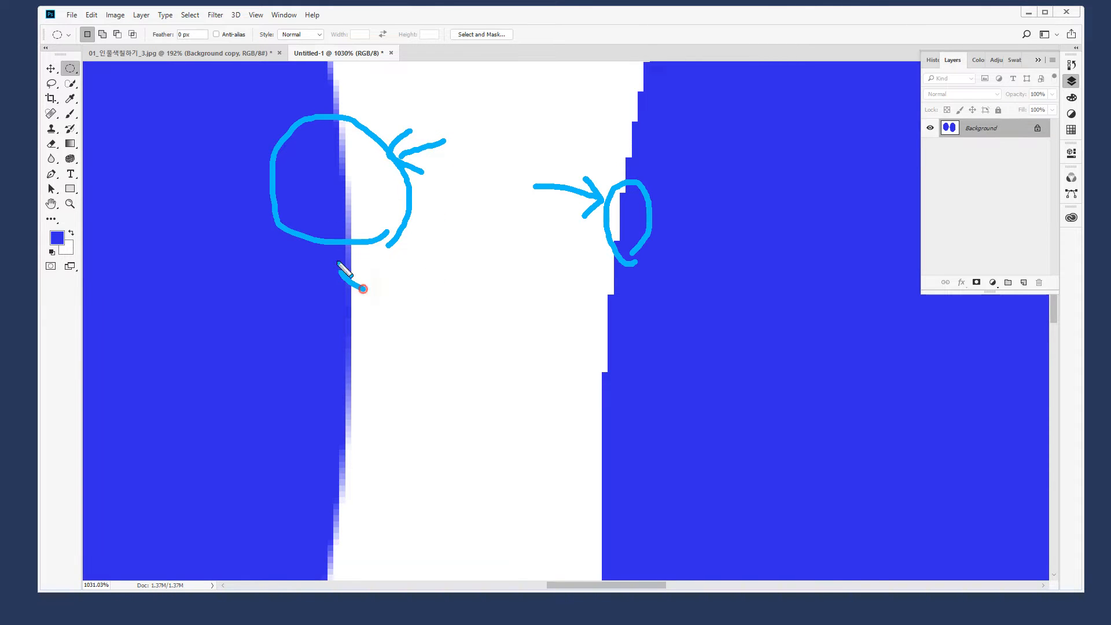
drag(364, 288, 424, 227)
mouse_move(214, 138)
mouse_down()
mouse_move(270, 202)
mouse_move(243, 215)
mouse_up()
mouse_move(725, 133)
mouse_down()
mouse_move(669, 180)
mouse_move(678, 201)
mouse_up()
key(Escape)
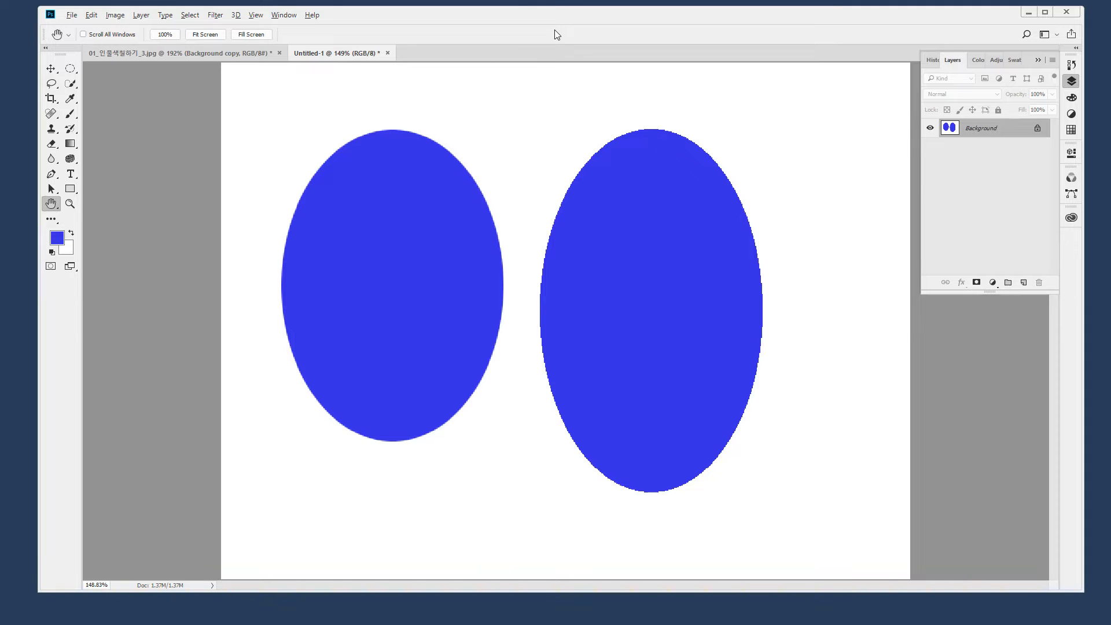
Fill the whole Background layer alternately with the blue foreground and white background colours, ending with white
key(alt+BackSpace)
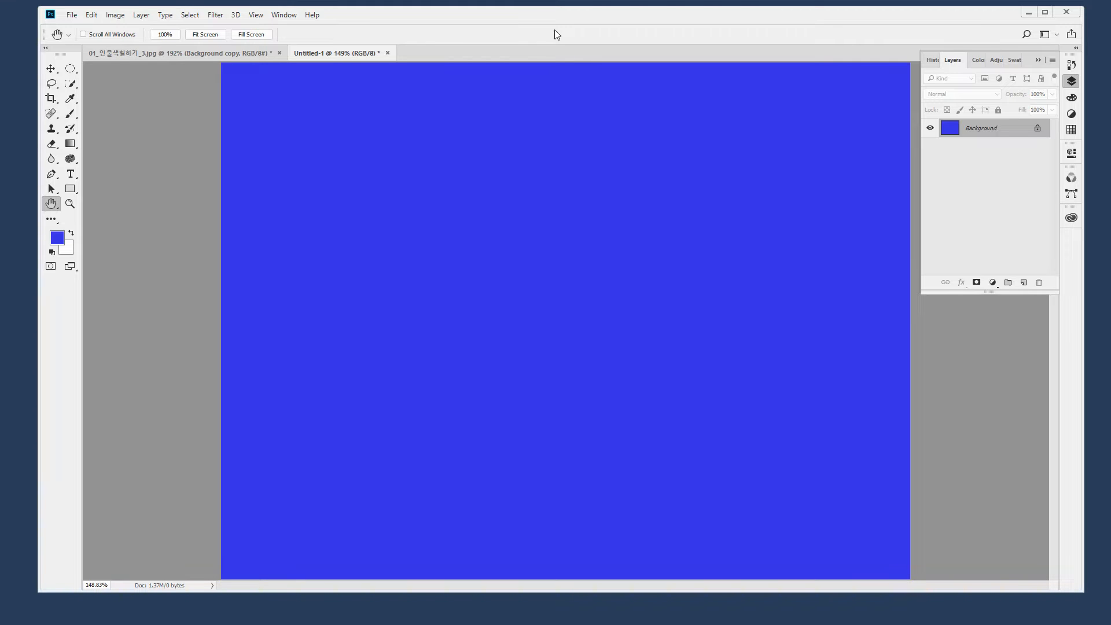
key(ctrl+BackSpace)
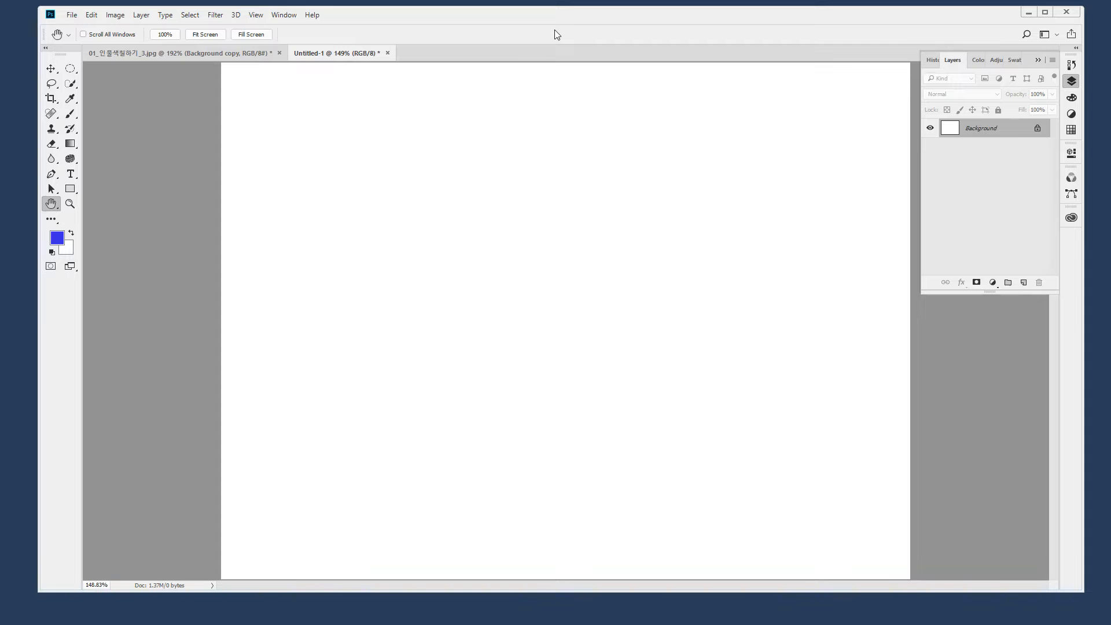
key(alt+BackSpace)
key(ctrl+BackSpace)
click(58, 84)
click(68, 71)
click(52, 85)
click(198, 35)
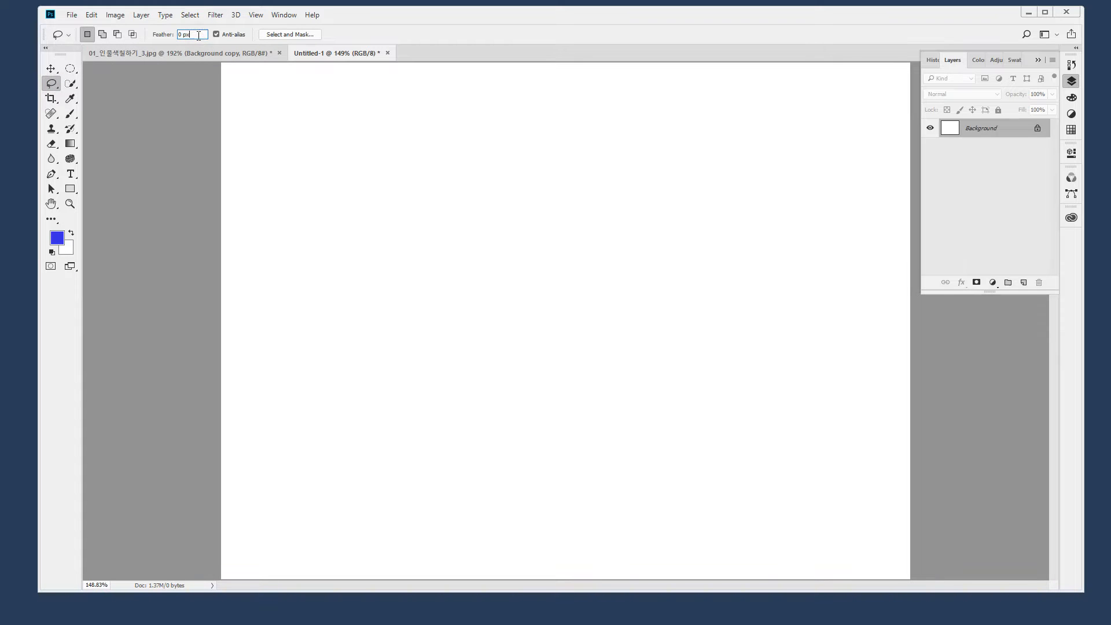
click(70, 68)
drag(321, 122, 415, 333)
click(447, 337)
Draw a nearly square rectangular selection with 0 px feather in the canvas's upper left and fill it with the blue foreground colour
right_click(78, 71)
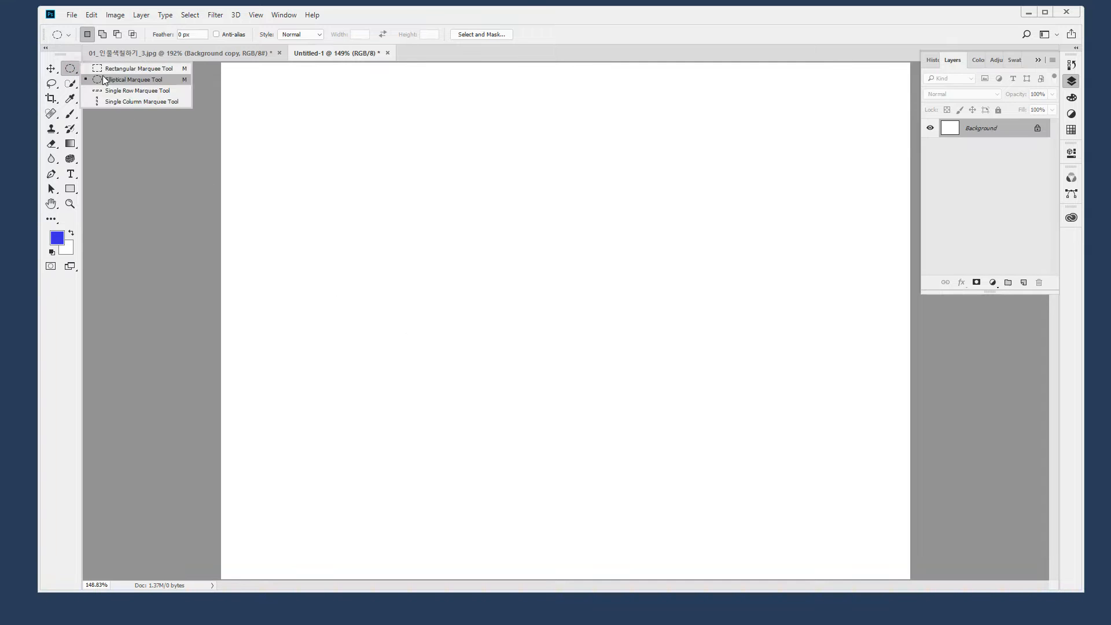
click(103, 71)
drag(327, 123, 477, 278)
key(alt+BackSpace)
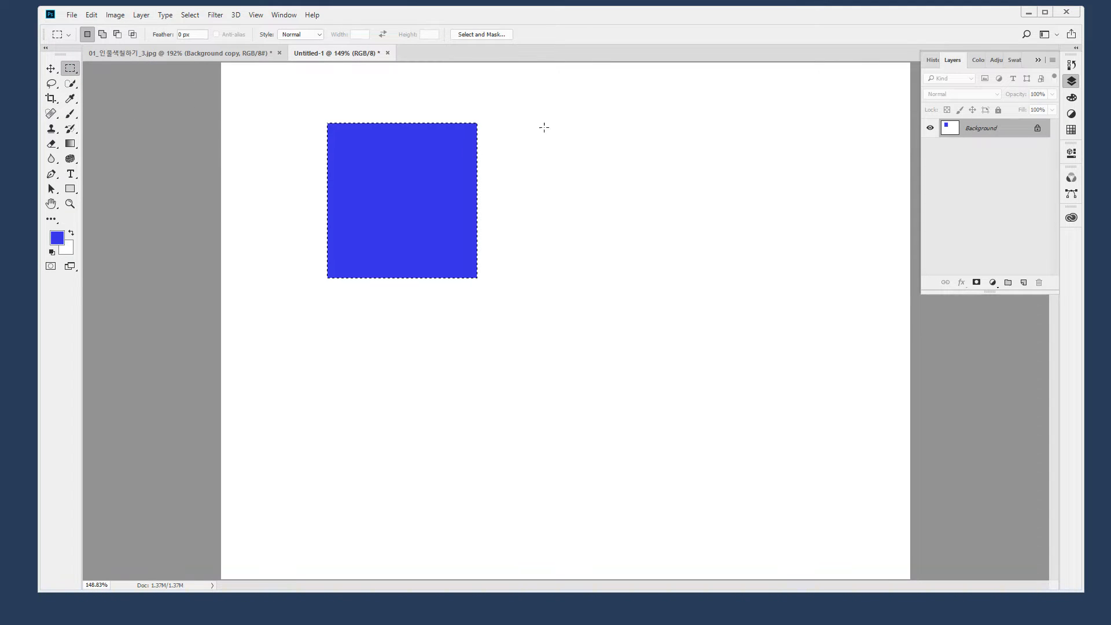
Draw a second rectangular selection with a 5 px feather beside the blue square, fill it with the blue foreground colour, and deselect
drag(199, 37, 123, 38)
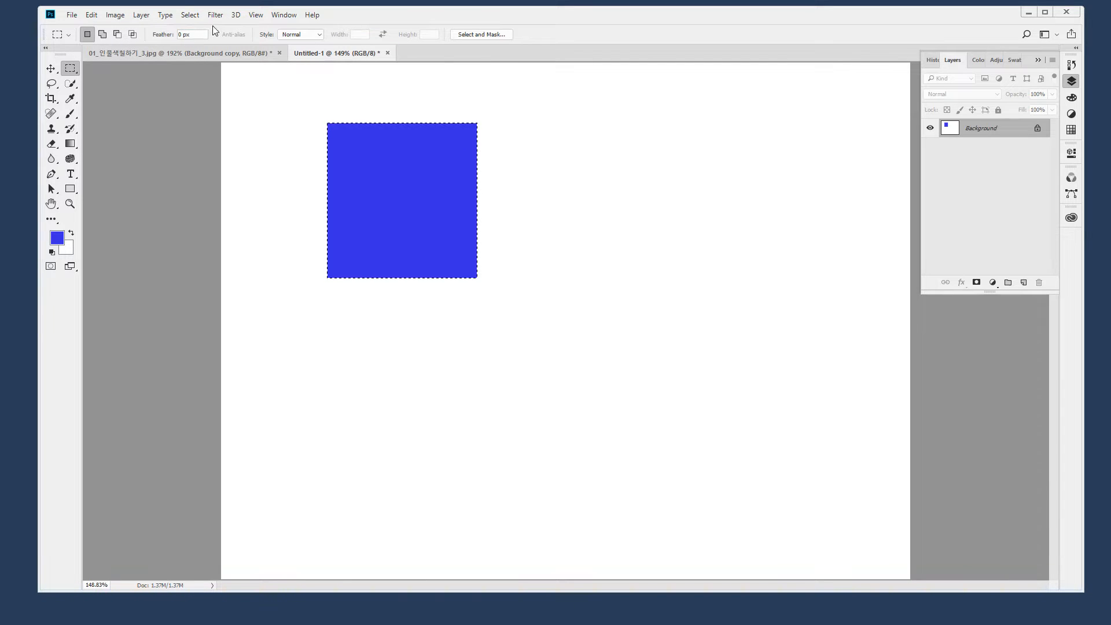
click(196, 36)
text(5)
drag(496, 123, 669, 276)
key(alt+BackSpace)
key(ctrl+d)
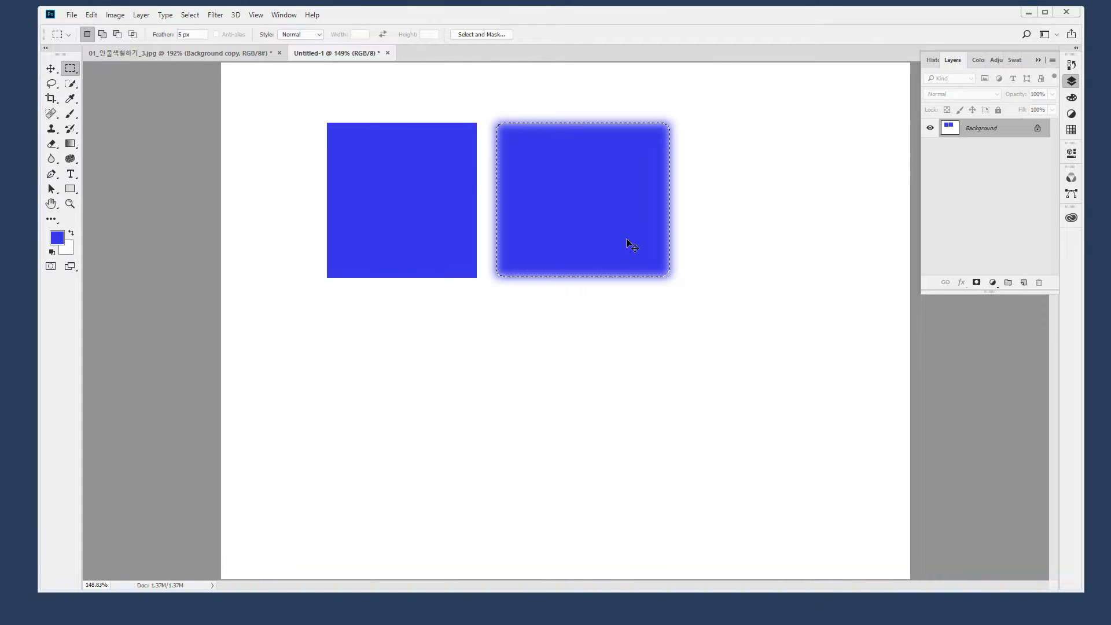
Examine the feathered rectangle's left and upper edges next to the unfeathered square
drag(455, 109, 571, 185)
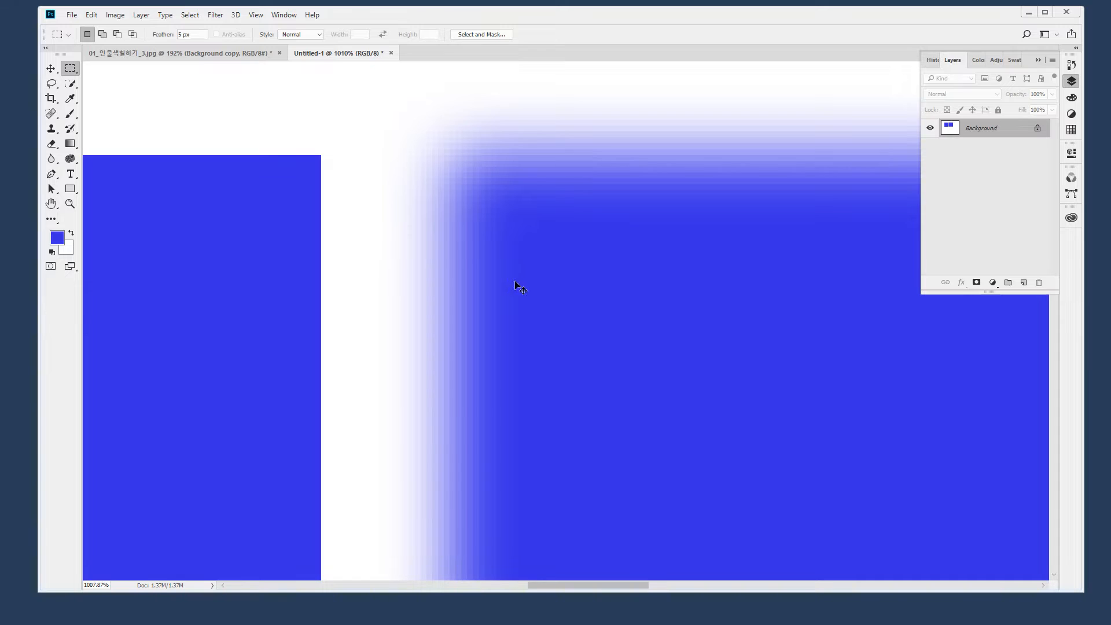
mouse_move(496, 301)
mouse_down()
mouse_move(407, 302)
mouse_move(412, 264)
mouse_move(475, 253)
mouse_move(496, 302)
mouse_up()
mouse_move(705, 213)
mouse_down()
mouse_move(649, 190)
mouse_move(692, 98)
mouse_move(738, 174)
mouse_move(699, 221)
mouse_up()
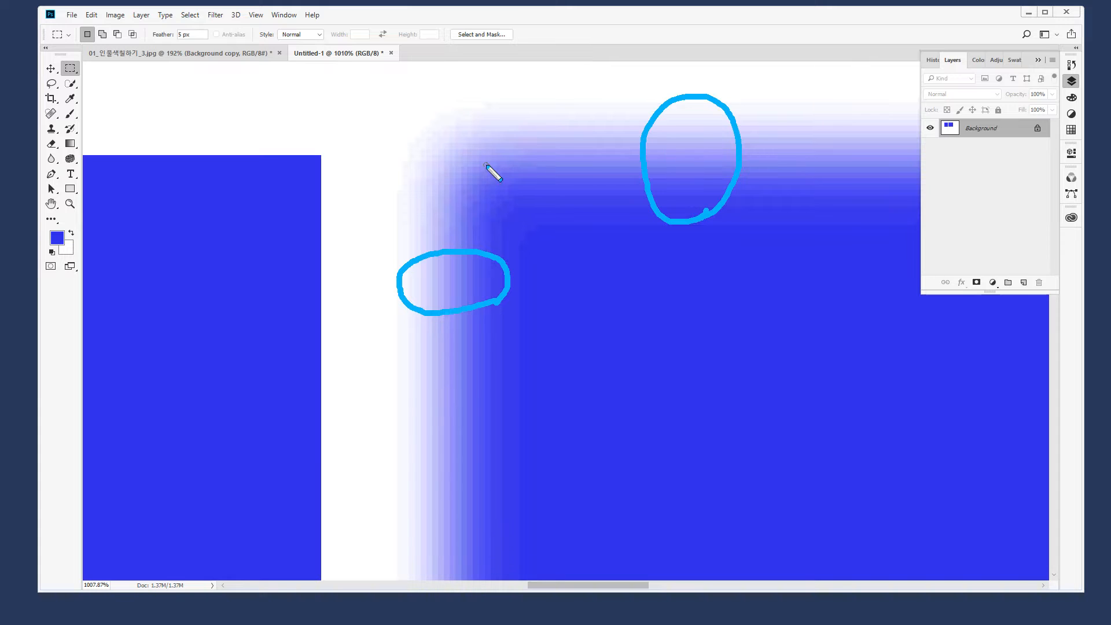
Restore the last selection around the feathered rectangle and examine how the soft edge spreads on both sides of the selection outline
key(Escape)
key(ctrl+z)
key(ctrl+shift+d)
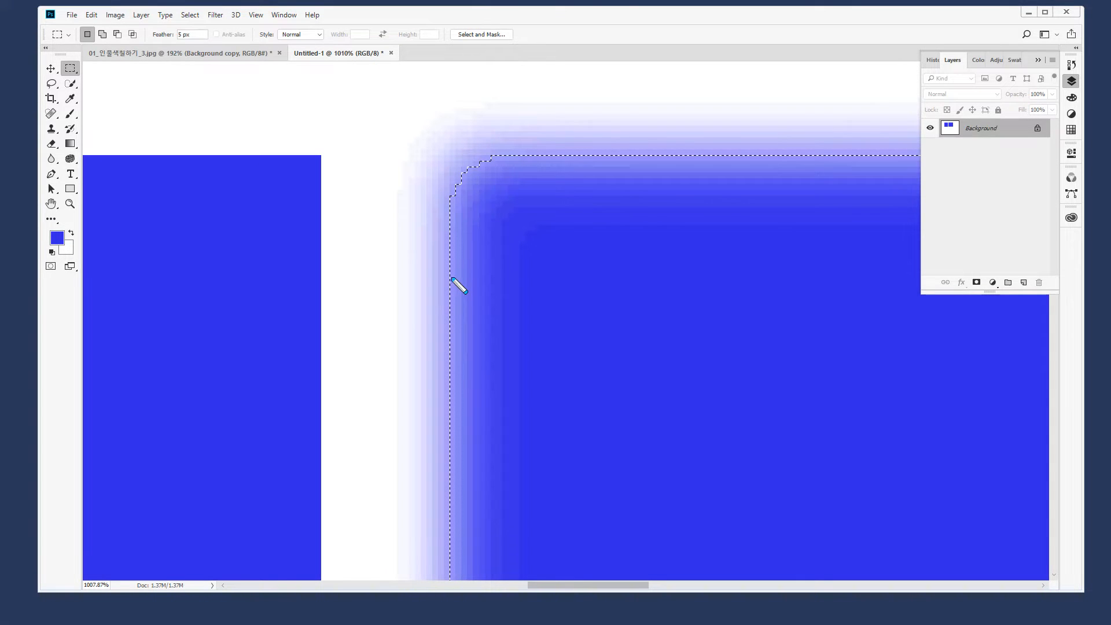
drag(451, 277, 451, 405)
mouse_move(450, 328)
mouse_down()
mouse_move(421, 327)
mouse_move(425, 342)
mouse_move(501, 332)
mouse_move(487, 338)
mouse_up()
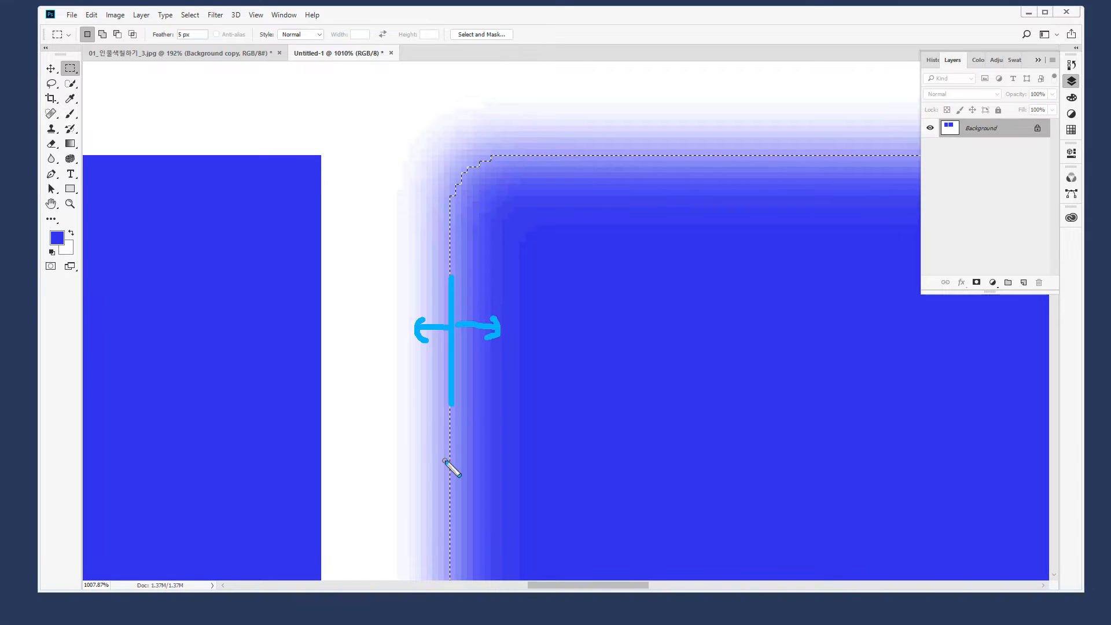
key(Escape)
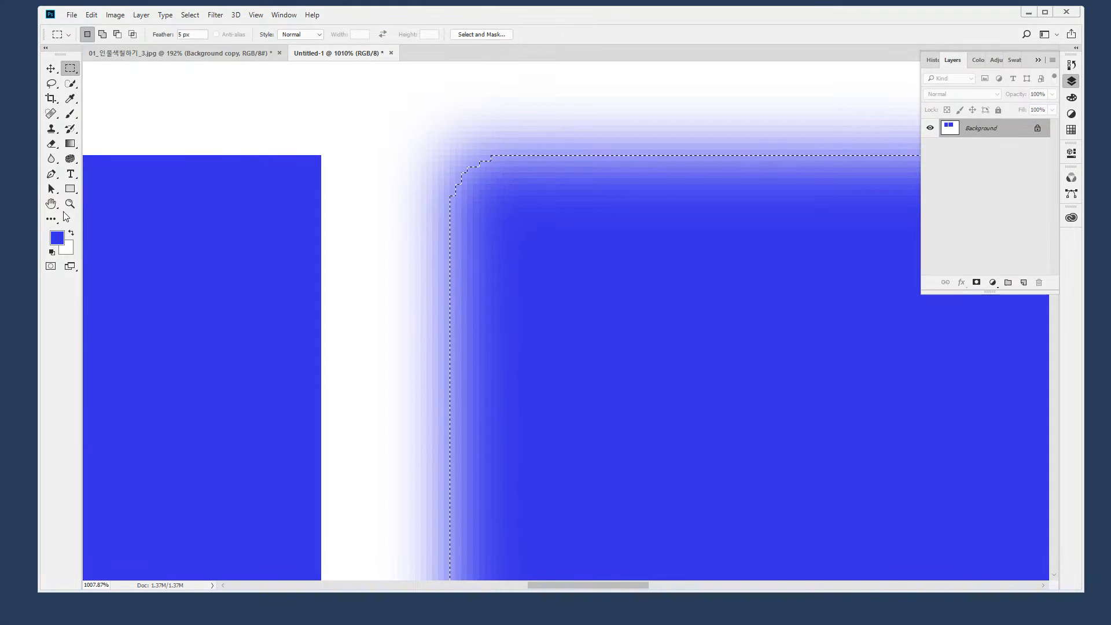
double_click(51, 205)
drag(431, 104, 550, 182)
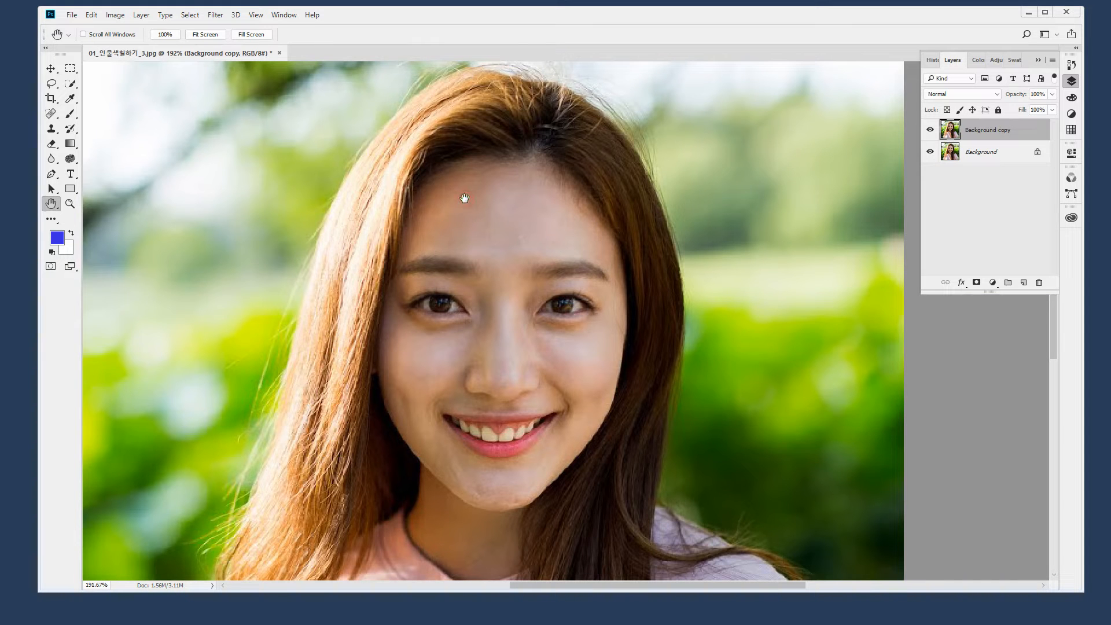
Examine the portrait's forehead, hairline and eyes up close to choose the areas to retouch with feathered selections
drag(397, 140, 654, 305)
drag(480, 250, 513, 236)
drag(526, 312, 460, 384)
alt+click(460, 384)
mouse_move(717, 224)
mouse_down()
mouse_move(624, 172)
mouse_move(457, 140)
mouse_move(358, 171)
mouse_move(275, 284)
mouse_up()
key(e)
mouse_move(791, 327)
mouse_down()
mouse_move(744, 211)
mouse_move(776, 308)
mouse_up()
mouse_move(579, 105)
mouse_down()
mouse_move(608, 163)
mouse_move(591, 197)
mouse_up()
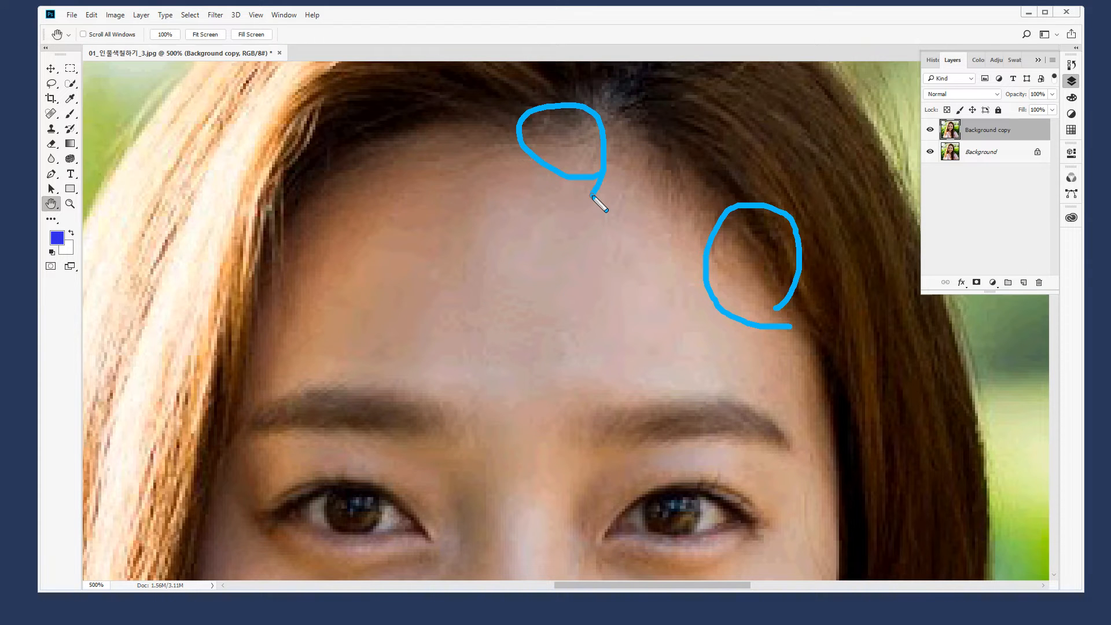
key(Escape)
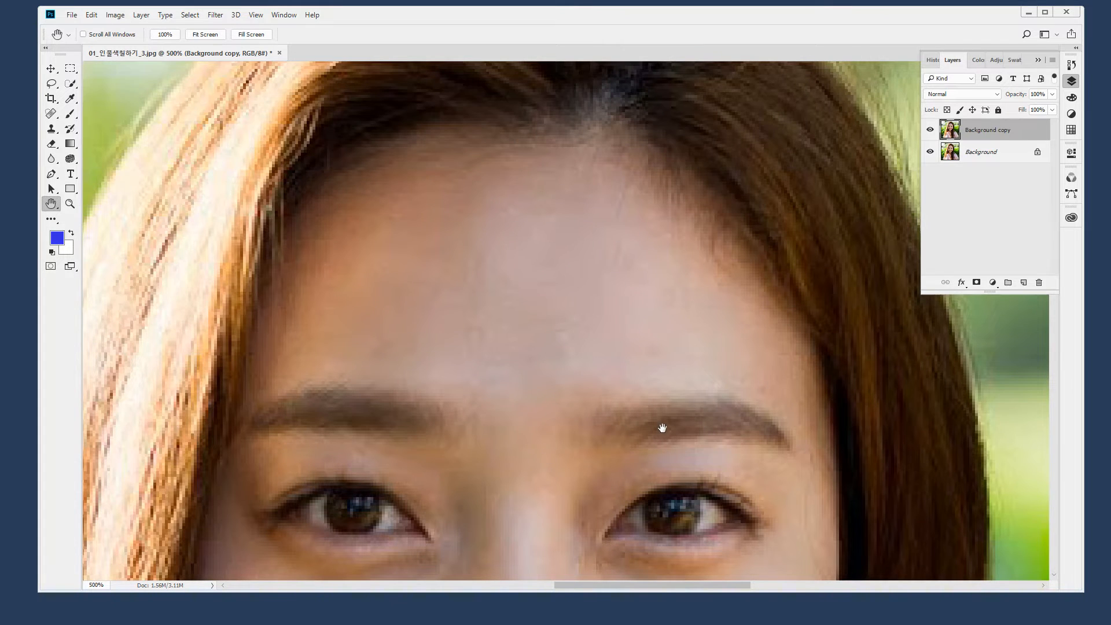
drag(621, 431, 653, 334)
mouse_move(645, 444)
mouse_down()
mouse_move(672, 374)
mouse_move(684, 429)
mouse_move(654, 444)
mouse_up()
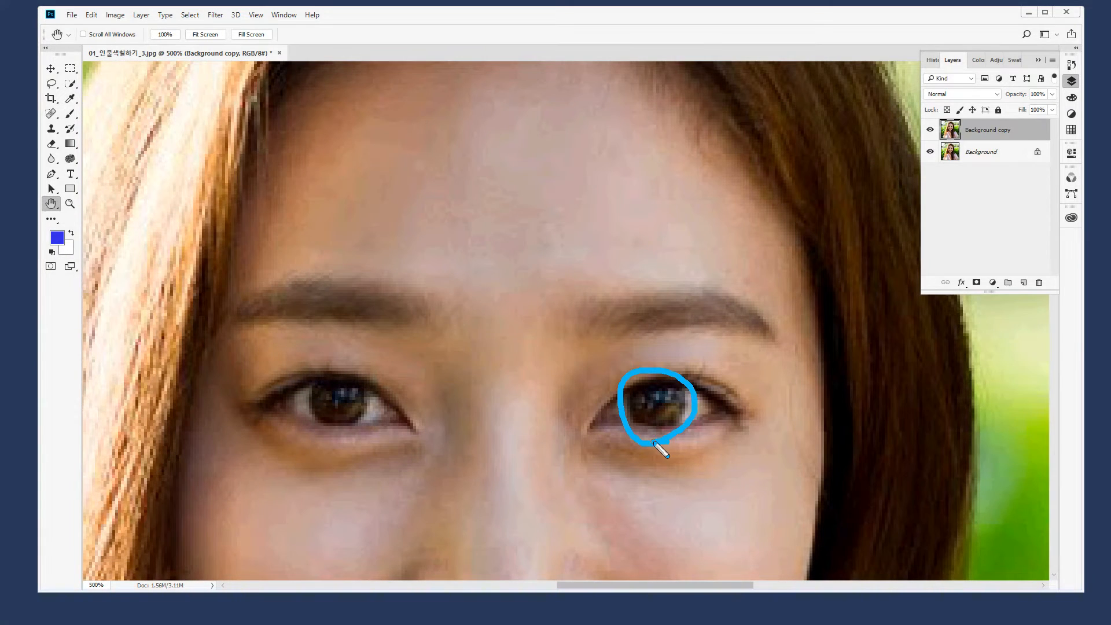
key(Escape)
drag(523, 207, 533, 280)
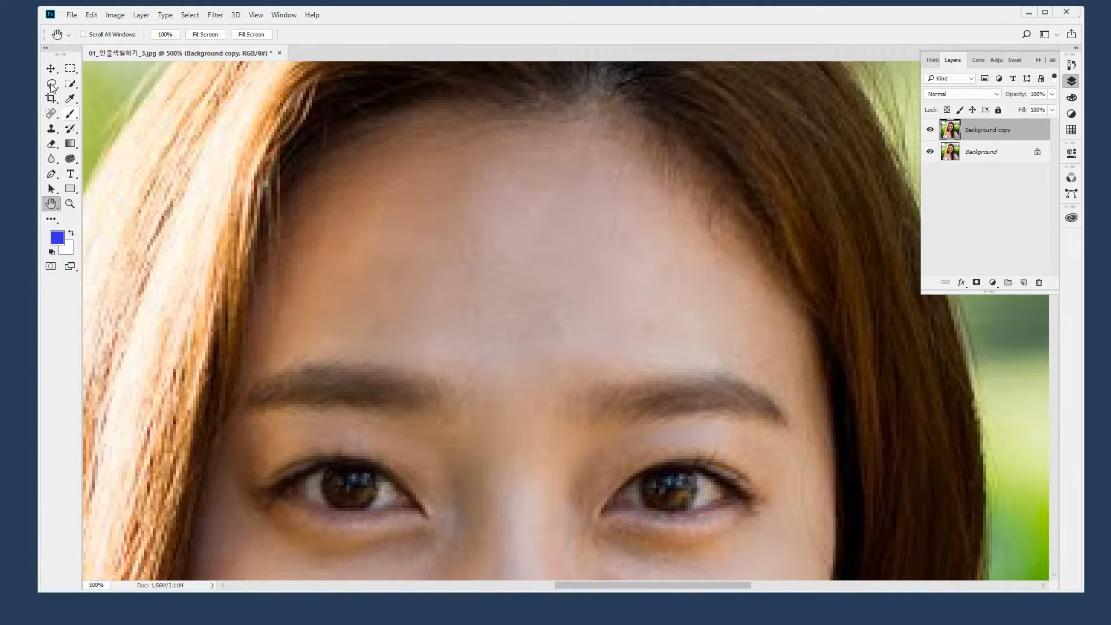
Draw a freehand Lasso selection around the forehead on the Background copy layer with a 15 px feather
click(51, 84)
click(193, 35)
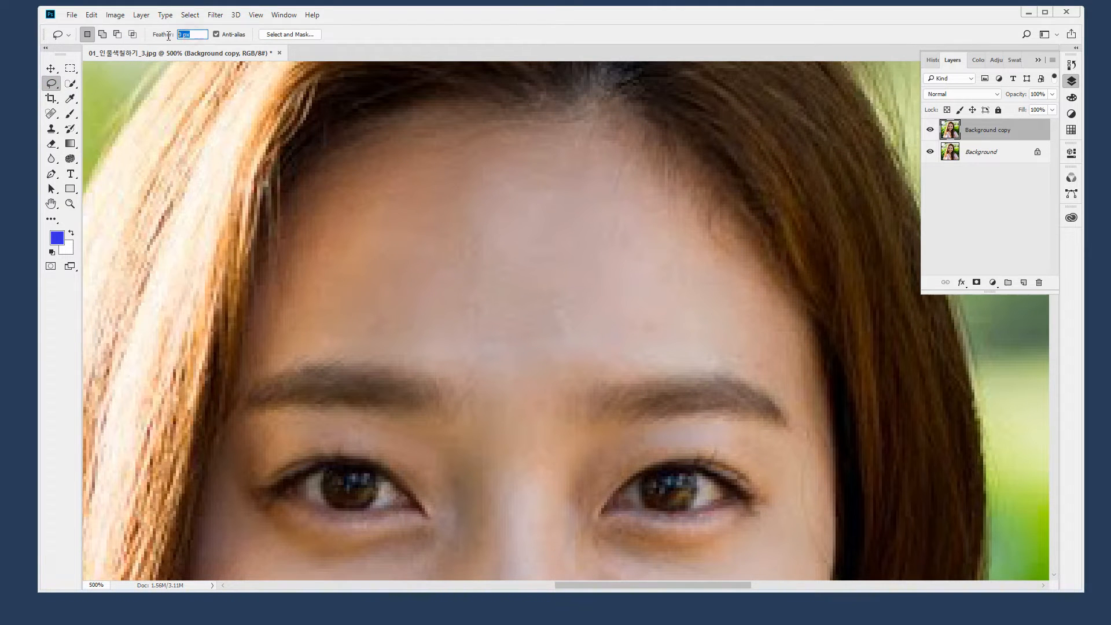
text(15)
key(Return)
drag(575, 133, 435, 131)
mouse_move(272, 259)
mouse_down()
mouse_move(262, 348)
mouse_move(320, 354)
mouse_up()
mouse_move(414, 347)
mouse_down()
mouse_move(758, 370)
mouse_move(796, 352)
mouse_up()
Lighten the selected forehead with the Dodge tool at Midtones and 50% exposure, and deselect it
click(70, 159)
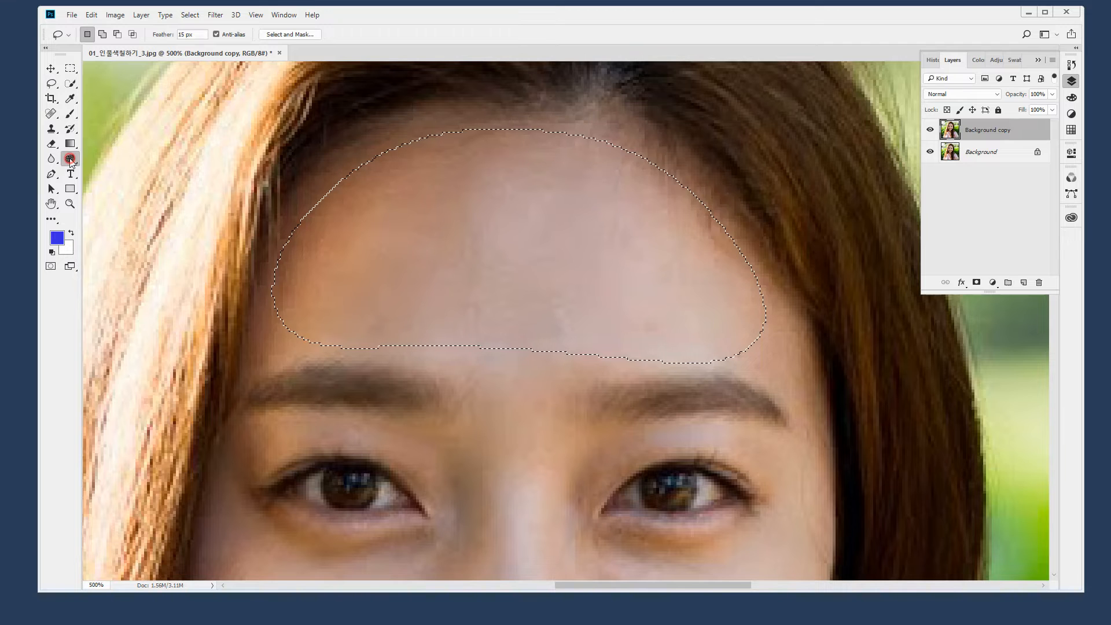
click(100, 163)
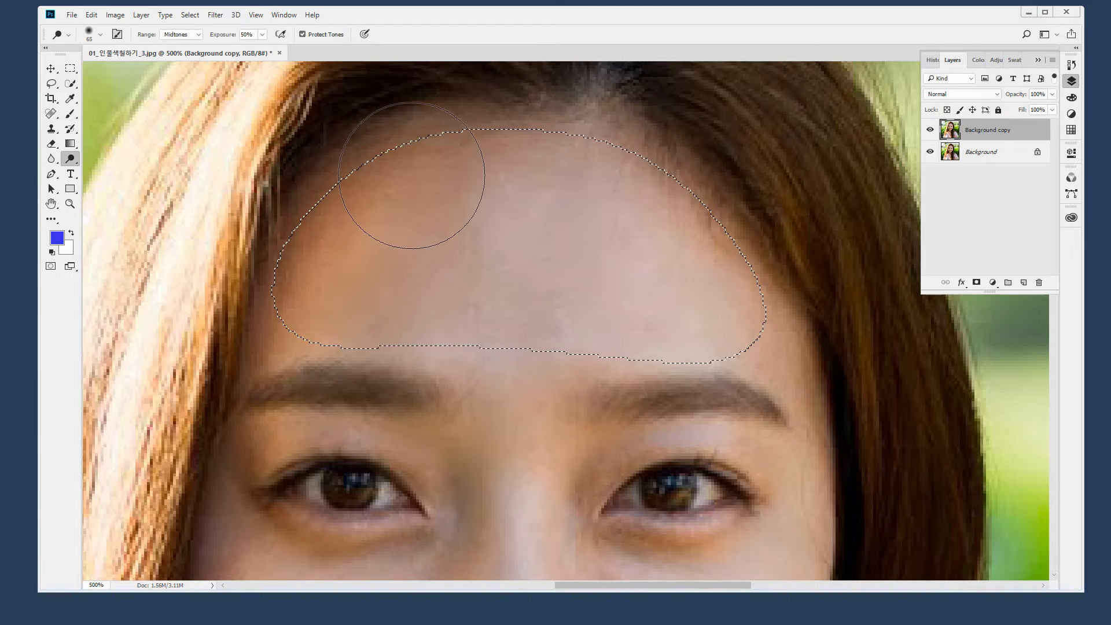
mouse_move(364, 127)
mouse_down()
mouse_move(372, 186)
mouse_move(298, 372)
mouse_move(394, 381)
mouse_move(765, 240)
mouse_move(763, 313)
mouse_move(326, 529)
mouse_move(597, 155)
mouse_move(588, 95)
mouse_up()
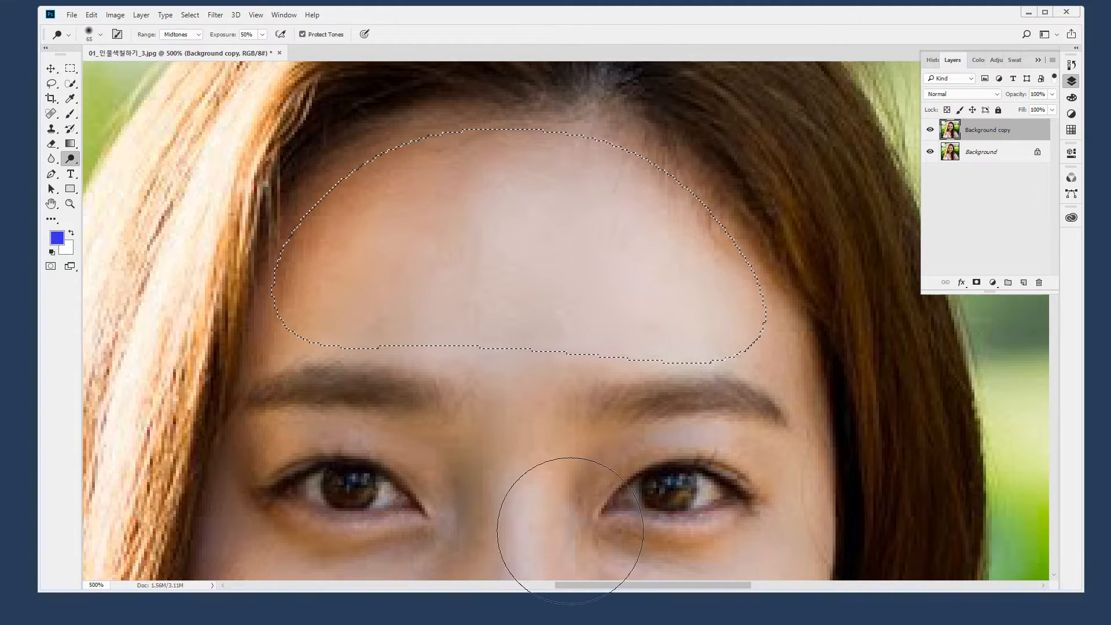
key(ctrl+d)
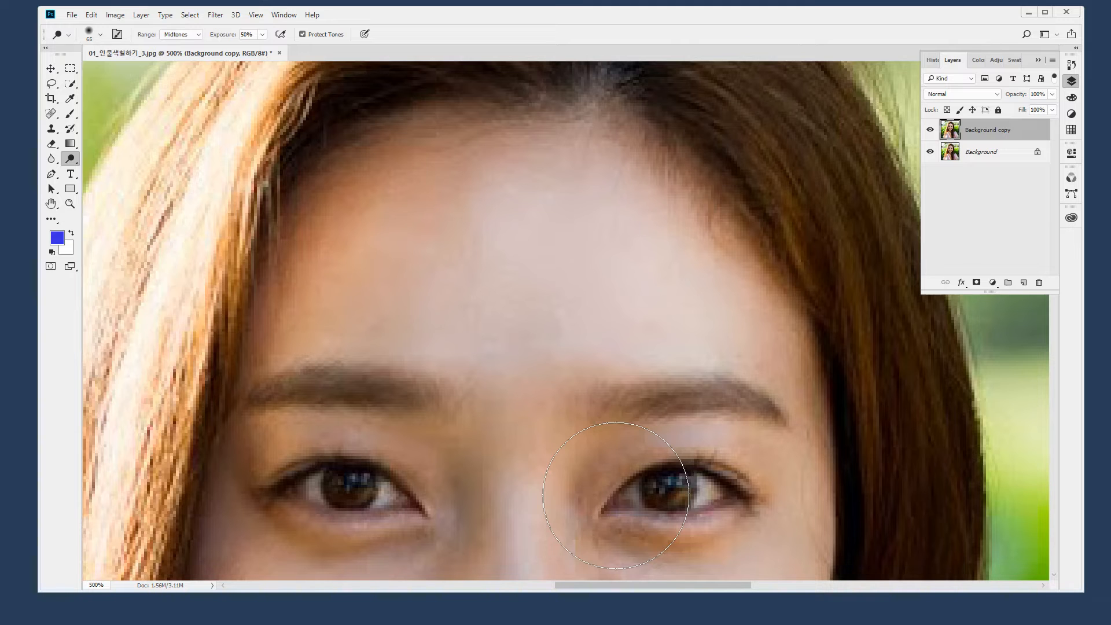
key(ctrl+h)
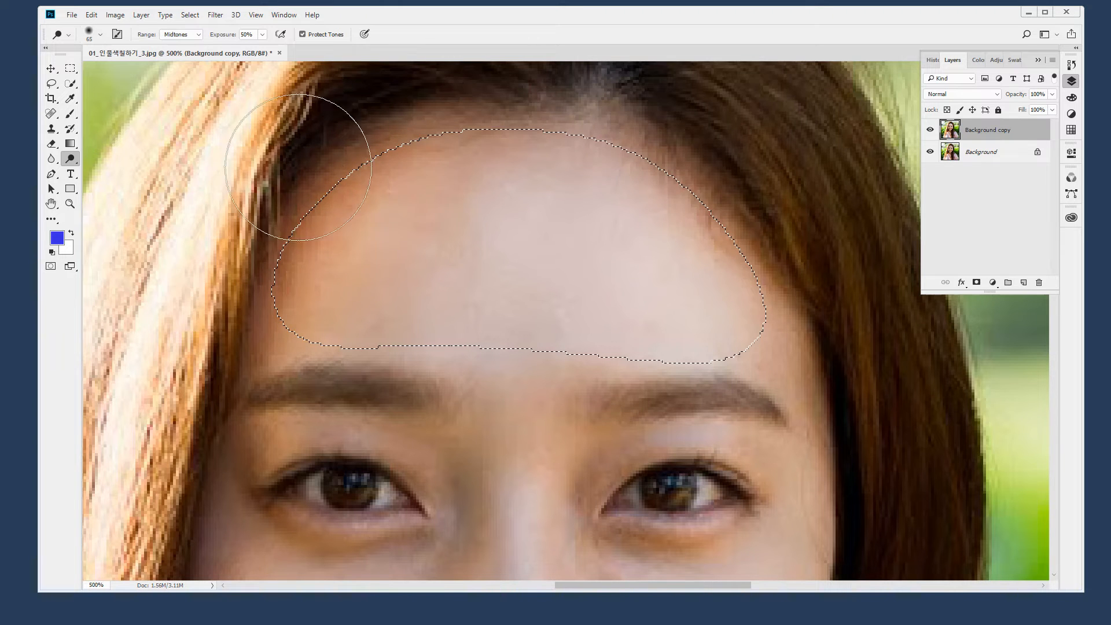
drag(554, 398, 332, 375)
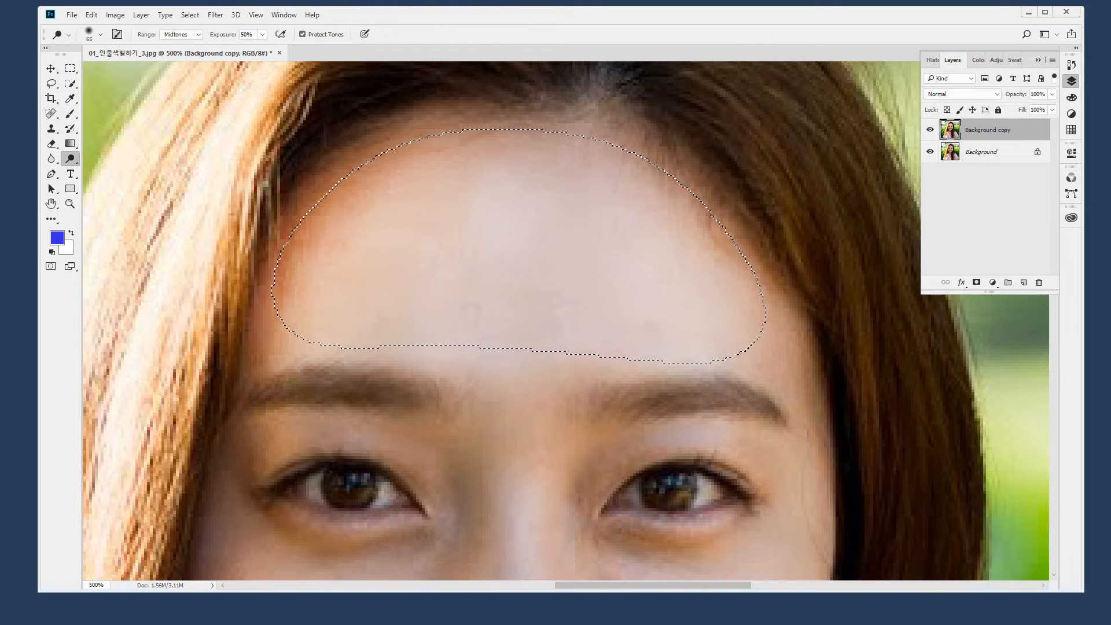
key(ctrl+d)
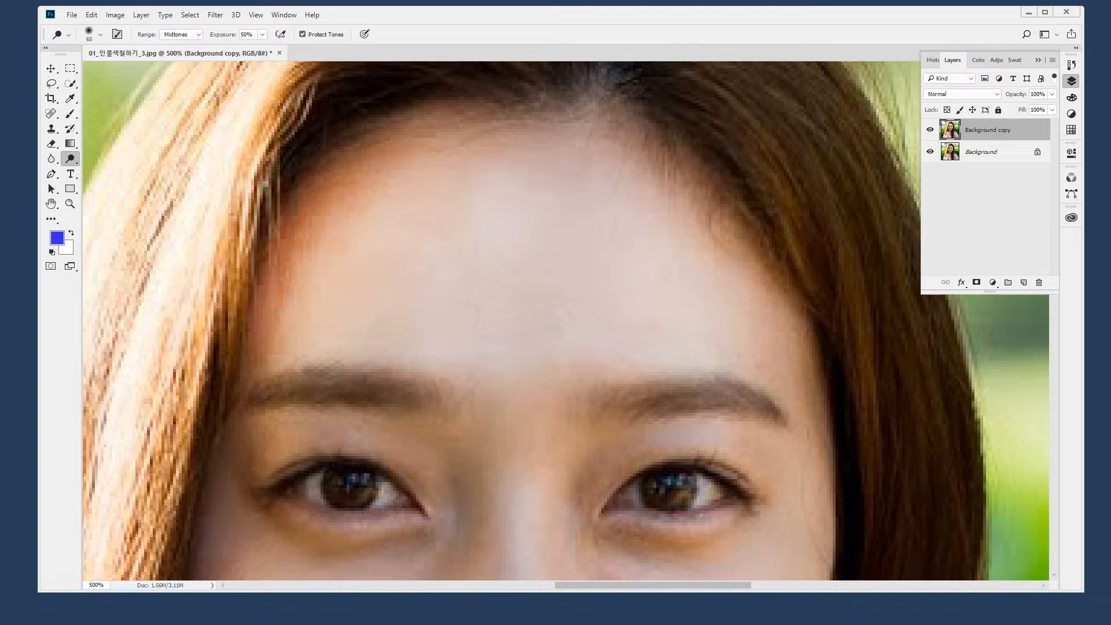
key(ctrl+z)
key(ctrl+z)
Draw a Lasso selection with a 1 px feather around the iris of the eye on the image's left
scroll(539, 346, down, 5)
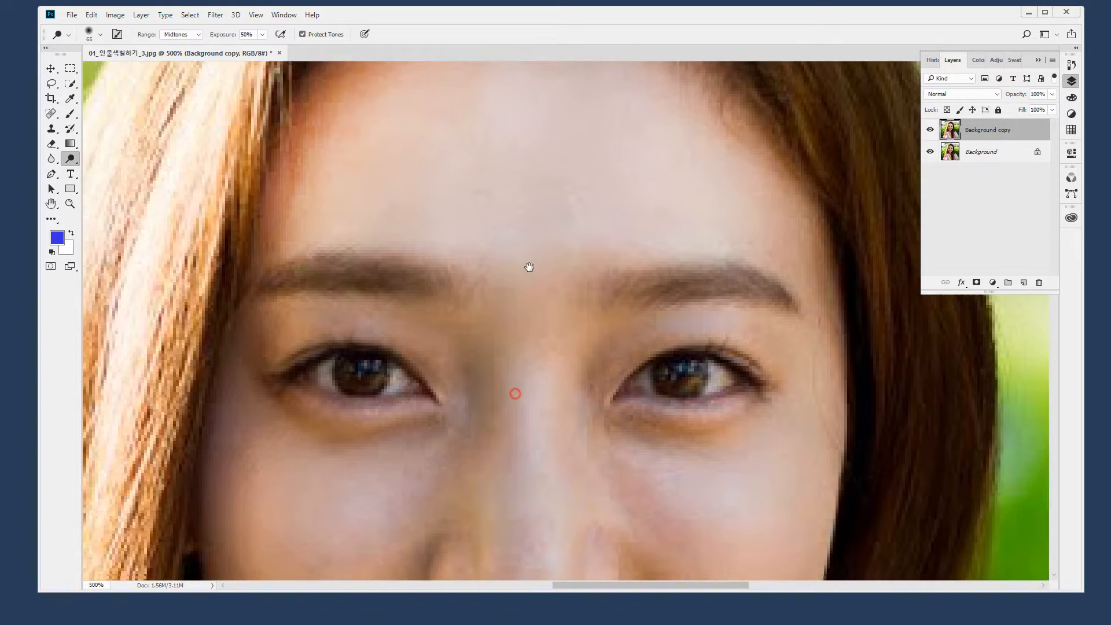
drag(323, 317, 379, 241)
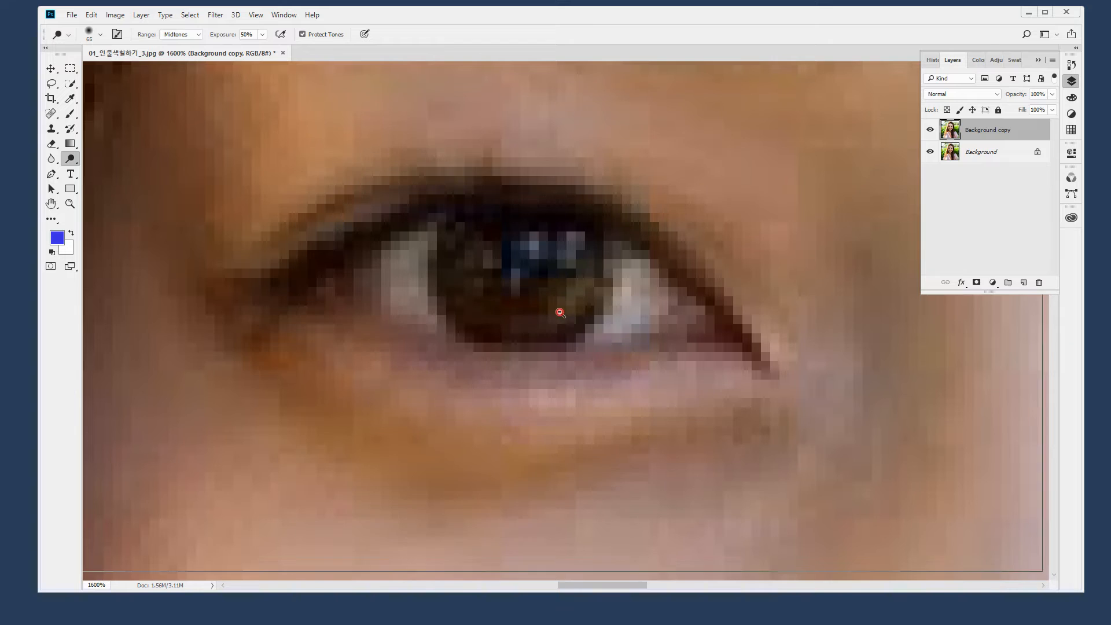
alt+click(560, 313)
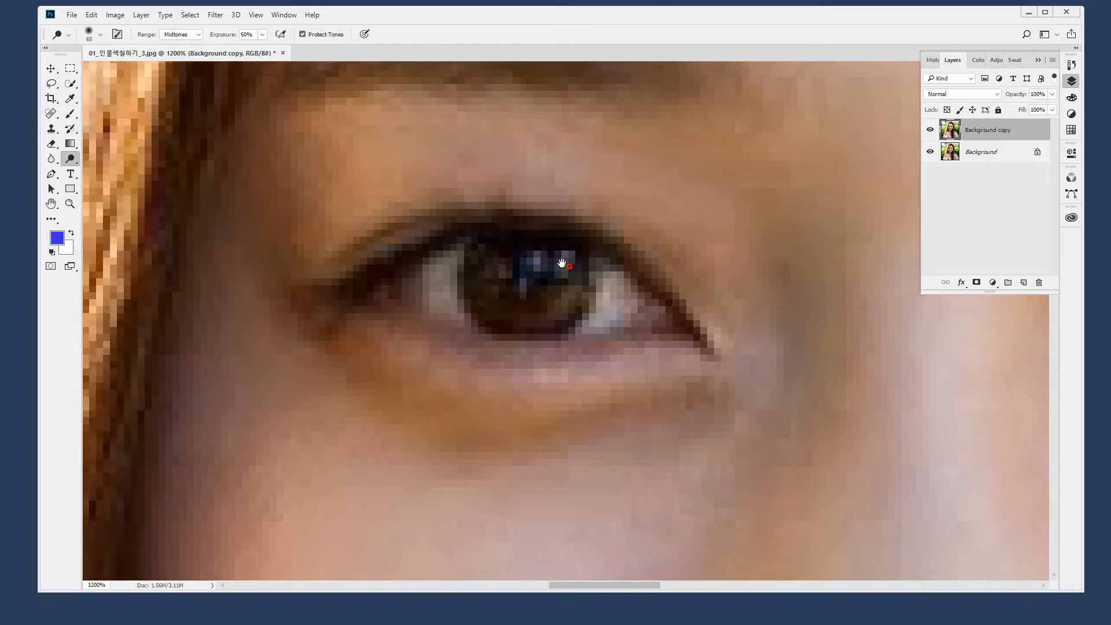
click(51, 85)
click(100, 85)
click(194, 36)
text(1)
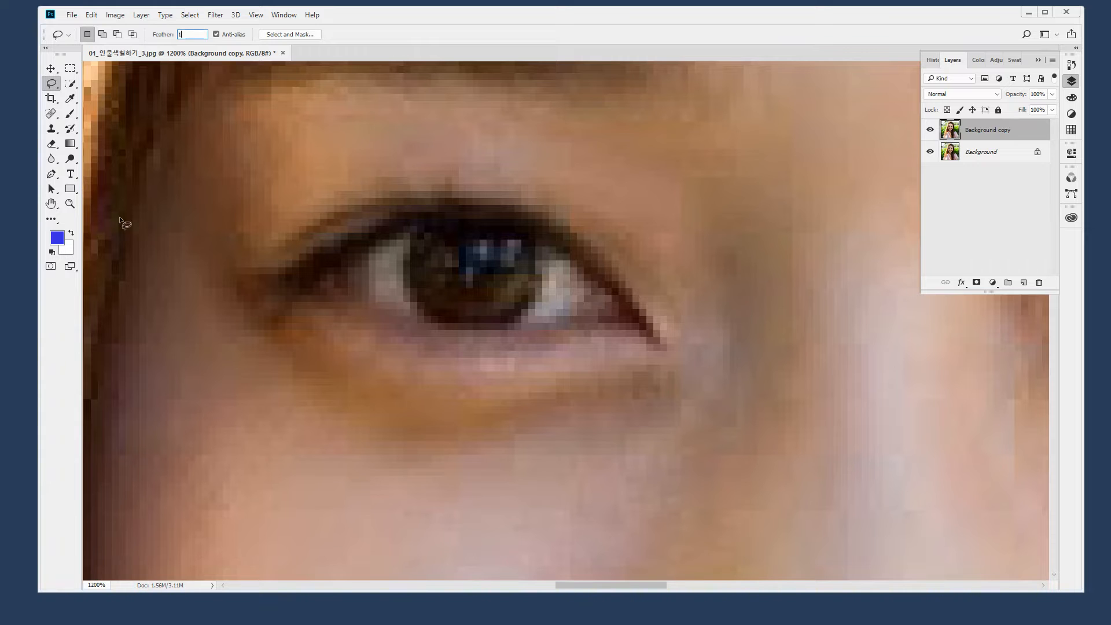
drag(531, 238, 534, 250)
drag(526, 307, 503, 322)
mouse_move(409, 281)
mouse_down()
mouse_move(418, 239)
mouse_move(455, 229)
mouse_move(535, 245)
mouse_up()
Tint the selected iris blue with the Brush in Lighten mode at 24% opacity, and deselect it
click(70, 113)
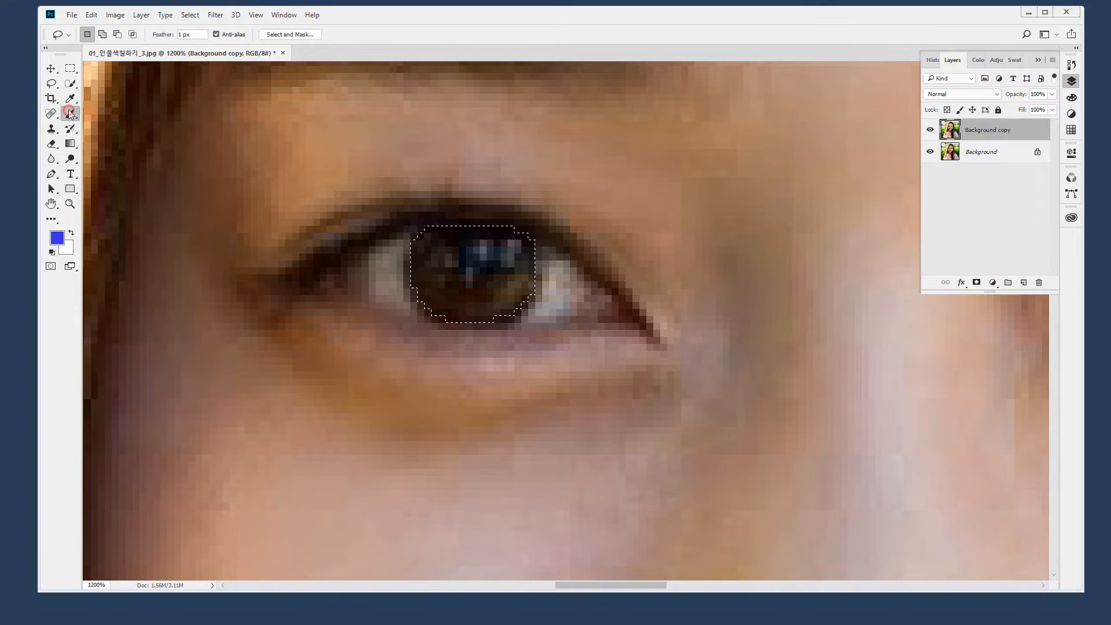
drag(236, 248, 670, 199)
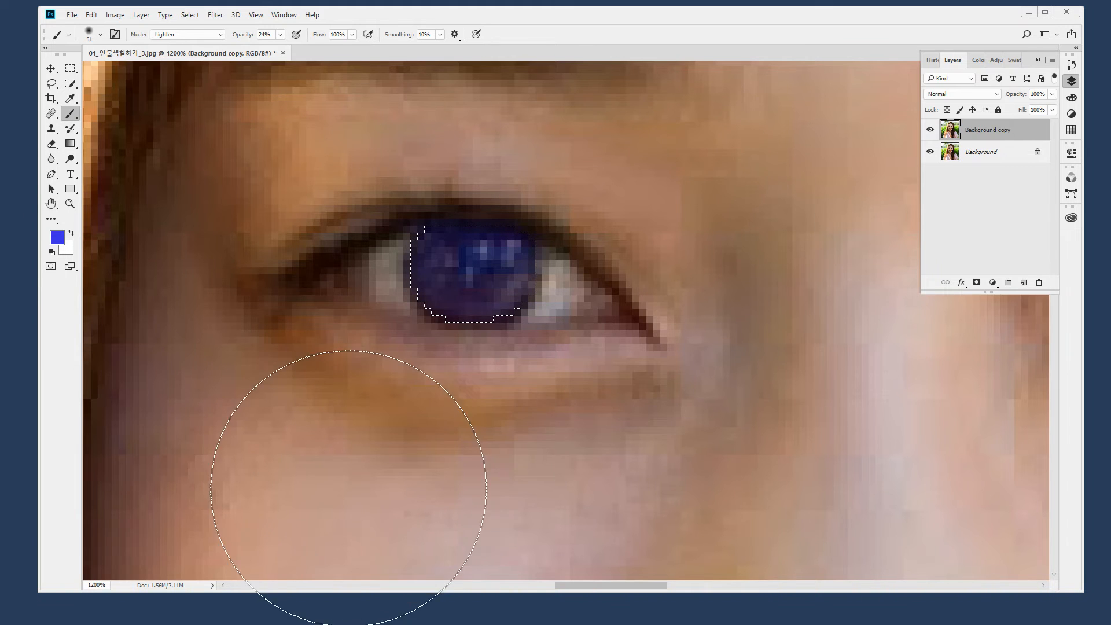
drag(247, 317, 718, 311)
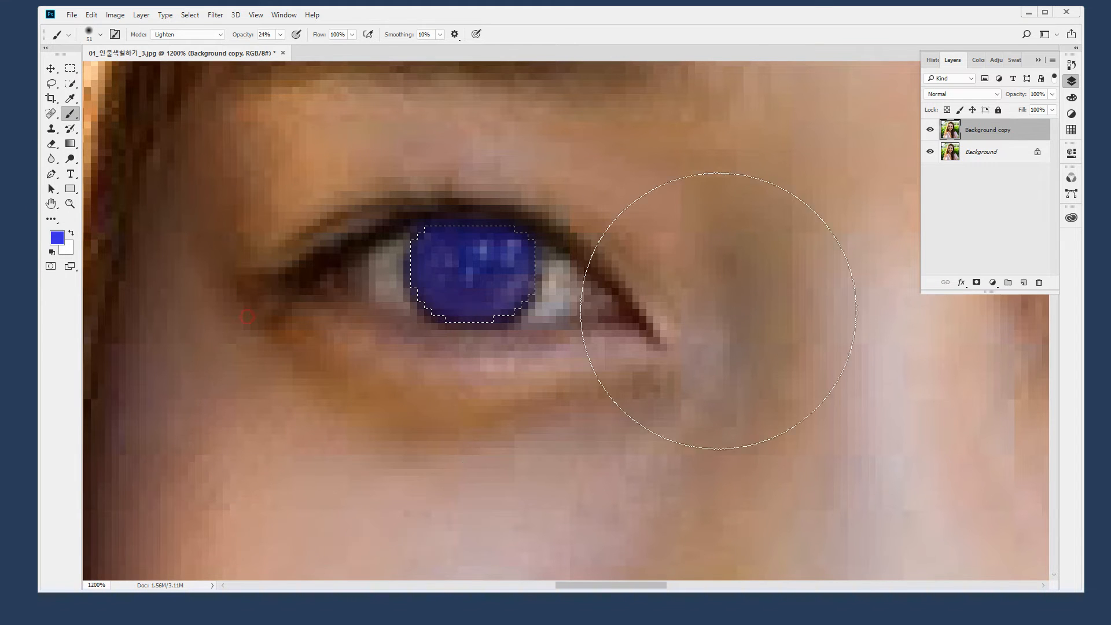
key(ctrl+d)
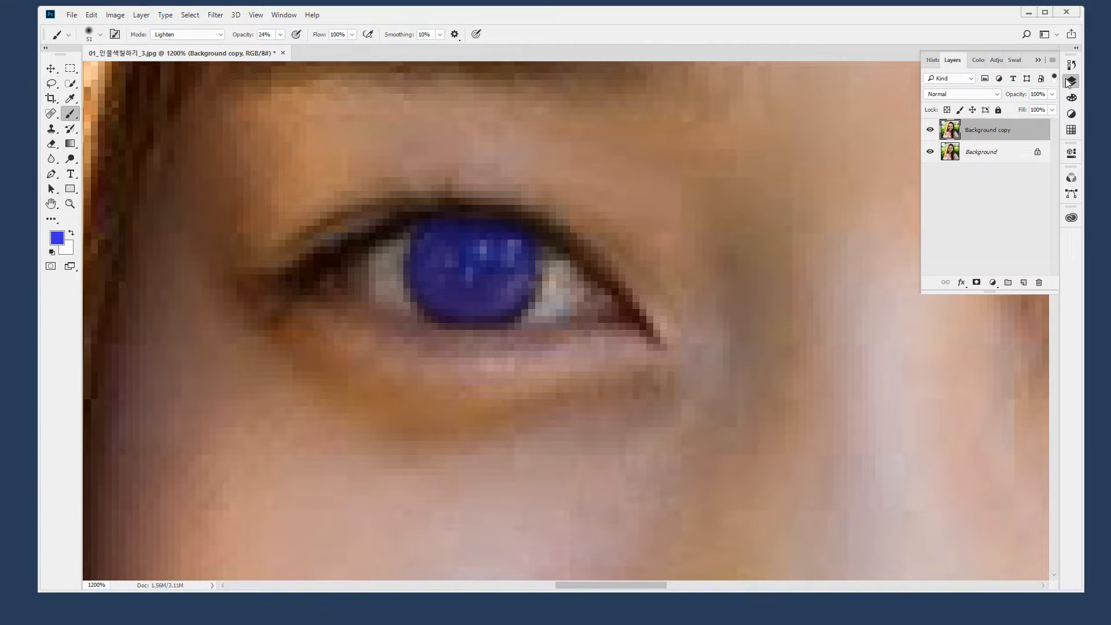
Switch to the Dodge tool and set its brush size to 18 px
drag(590, 235, 102, 184)
drag(749, 246, 454, 241)
mouse_move(174, 181)
mouse_down()
mouse_move(752, 367)
mouse_move(907, 433)
mouse_up()
drag(606, 268, 577, 171)
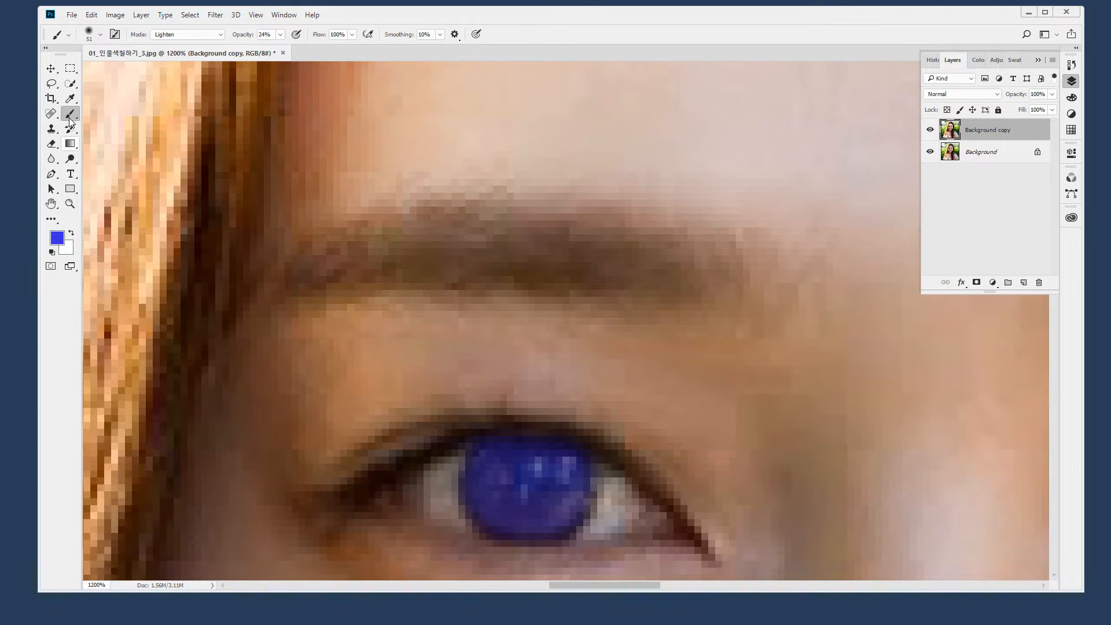
click(70, 164)
click(116, 160)
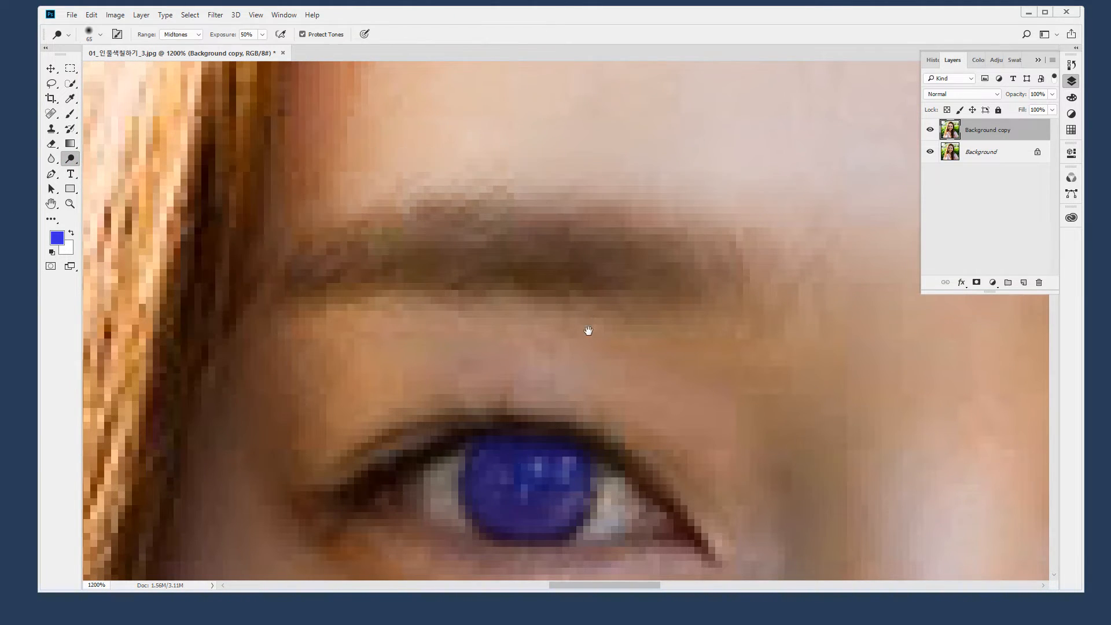
drag(460, 266, 429, 219)
click(100, 34)
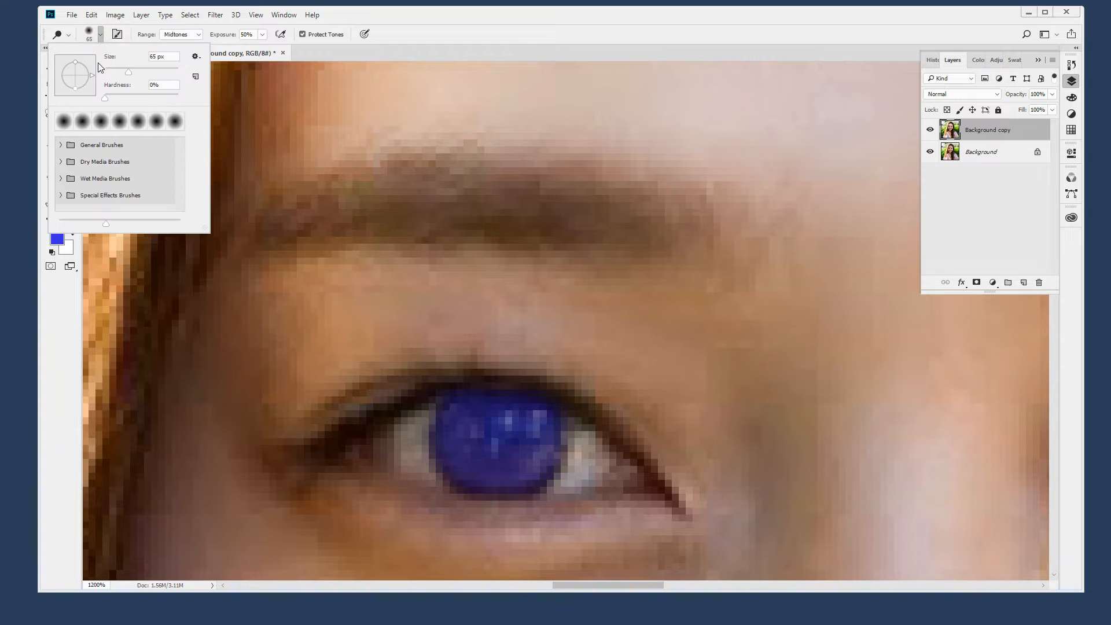
drag(121, 71, 111, 73)
key(Return)
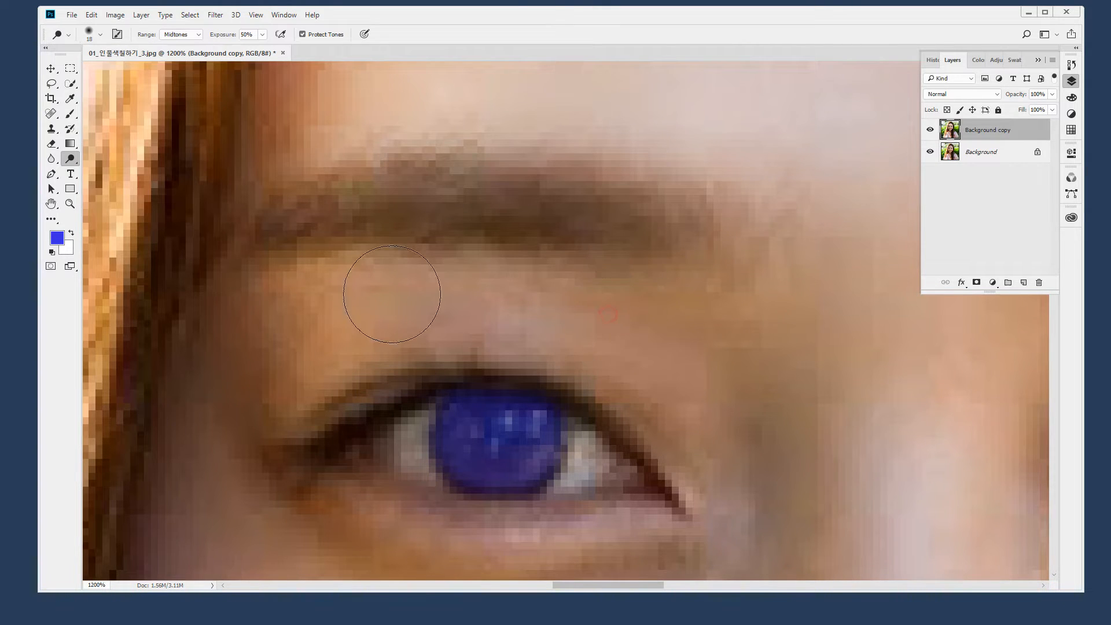
Lighten the skin from the forehead's left edge beside the hair down to the cheek with Dodge strokes
drag(314, 135, 363, 462)
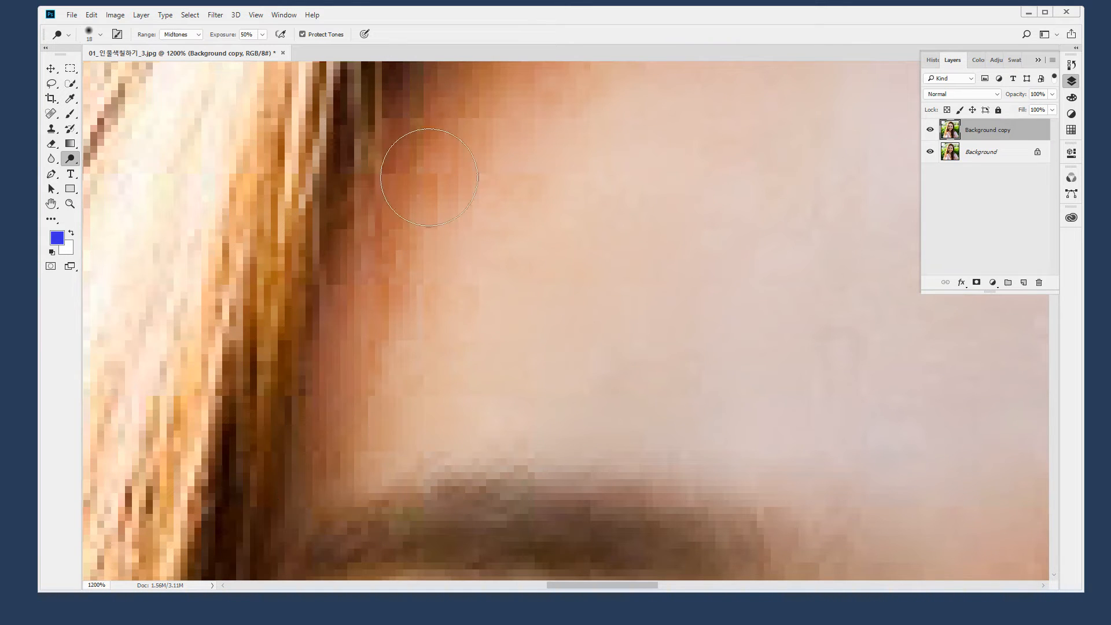
drag(526, 171, 460, 169)
mouse_move(556, 272)
mouse_down()
mouse_move(548, 439)
mouse_move(517, 448)
mouse_up()
drag(440, 214, 299, 495)
mouse_move(505, 200)
mouse_down()
mouse_move(414, 353)
mouse_move(622, 286)
mouse_move(756, 293)
mouse_move(489, 142)
mouse_move(353, 185)
mouse_move(295, 324)
mouse_move(296, 306)
mouse_up()
mouse_move(278, 507)
mouse_down()
mouse_move(359, 225)
mouse_move(330, 223)
mouse_move(277, 529)
mouse_up()
mouse_move(292, 443)
mouse_down()
mouse_move(296, 257)
mouse_move(247, 519)
mouse_up()
mouse_move(338, 228)
mouse_down()
mouse_move(387, 316)
mouse_move(304, 441)
mouse_up()
drag(275, 350, 310, 490)
drag(345, 384, 346, 119)
drag(315, 180, 345, 434)
drag(270, 260, 363, 517)
drag(264, 398, 363, 516)
mouse_move(373, 459)
mouse_down()
mouse_move(343, 277)
mouse_move(365, 399)
mouse_up()
drag(258, 271, 403, 562)
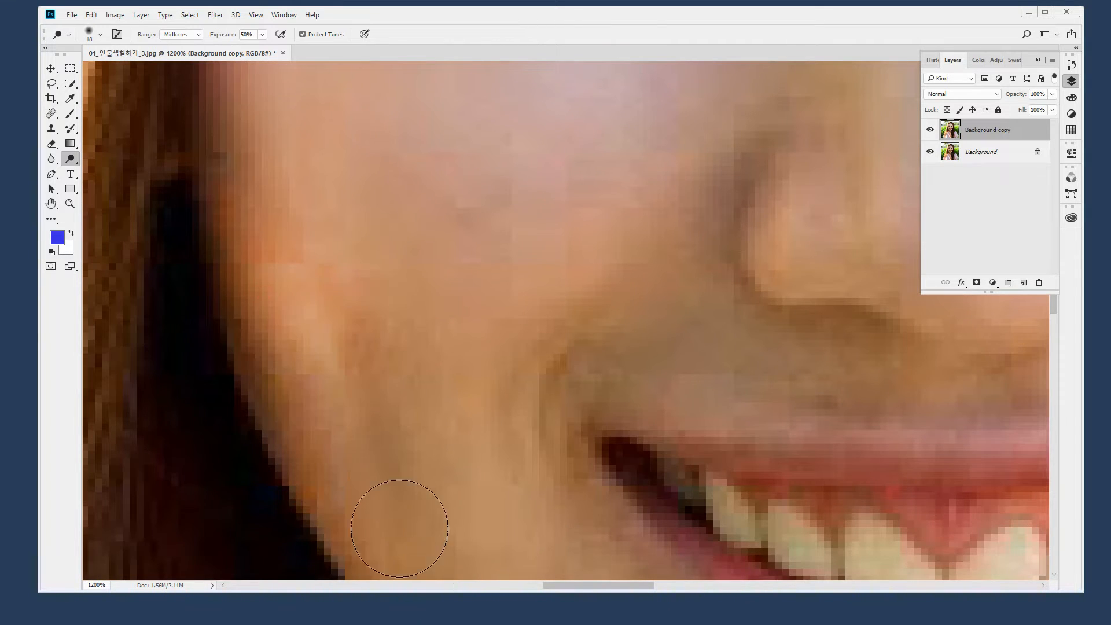
Lighten the lower cheek, the jawline and the chin with Dodge strokes
drag(400, 431, 322, 275)
mouse_move(294, 231)
mouse_down()
mouse_move(473, 553)
mouse_move(529, 601)
mouse_up()
drag(405, 345, 598, 620)
drag(488, 443, 605, 533)
drag(459, 372, 313, 441)
mouse_move(327, 327)
mouse_down()
mouse_move(596, 290)
mouse_move(703, 308)
mouse_move(868, 293)
mouse_move(828, 306)
mouse_move(665, 297)
mouse_move(484, 245)
mouse_move(413, 182)
mouse_move(444, 150)
mouse_move(511, 238)
mouse_move(654, 285)
mouse_move(627, 300)
mouse_move(397, 298)
mouse_move(312, 391)
mouse_up()
mouse_move(311, 391)
mouse_down()
mouse_move(229, 125)
mouse_move(202, 72)
mouse_up()
mouse_move(409, 323)
mouse_down()
mouse_move(685, 466)
mouse_move(411, 394)
mouse_move(602, 533)
mouse_up()
drag(538, 460, 562, 338)
mouse_move(253, 218)
mouse_down()
mouse_move(293, 317)
mouse_move(697, 477)
mouse_move(638, 502)
mouse_move(682, 504)
mouse_up()
mouse_move(503, 388)
mouse_down()
mouse_move(667, 414)
mouse_move(854, 409)
mouse_up()
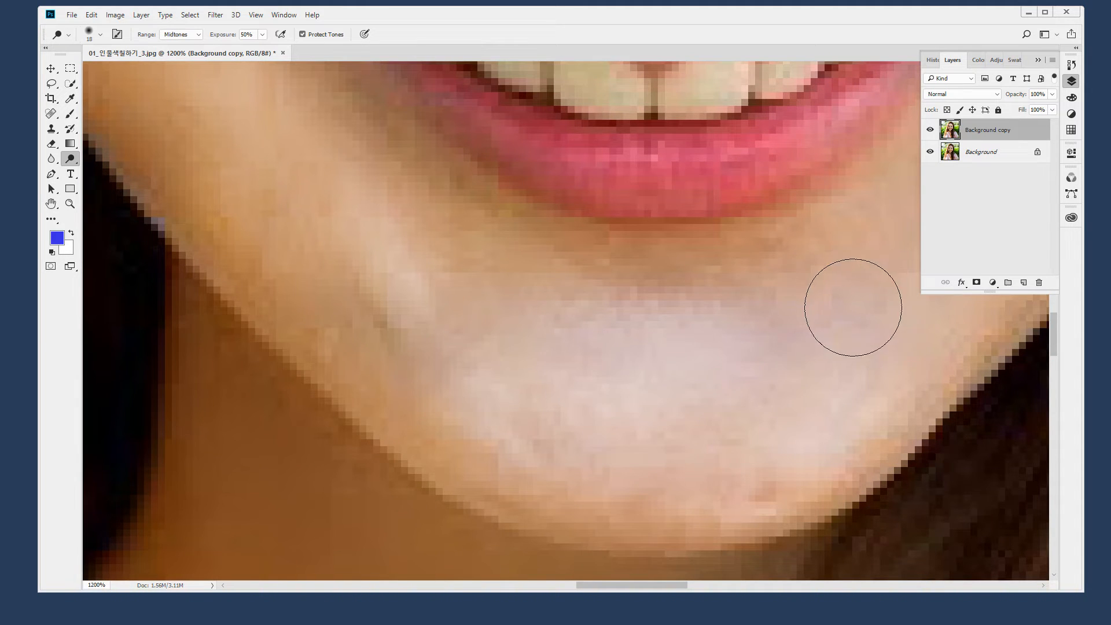
Undo the last chin stroke, and dodge the skin below the lower lip and on the cheek beside the mouth
key(ctrl+z)
mouse_move(825, 240)
mouse_down()
mouse_move(702, 270)
mouse_move(464, 213)
mouse_up()
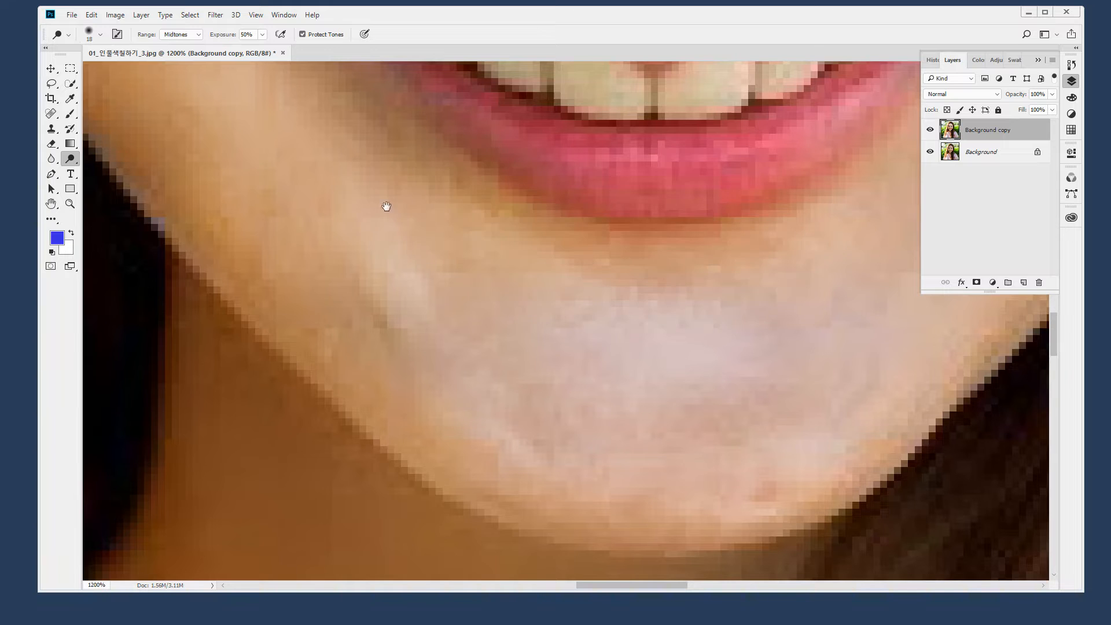
drag(371, 249, 619, 441)
mouse_move(534, 453)
mouse_down()
mouse_move(378, 289)
mouse_move(312, 149)
mouse_up()
drag(287, 144, 416, 300)
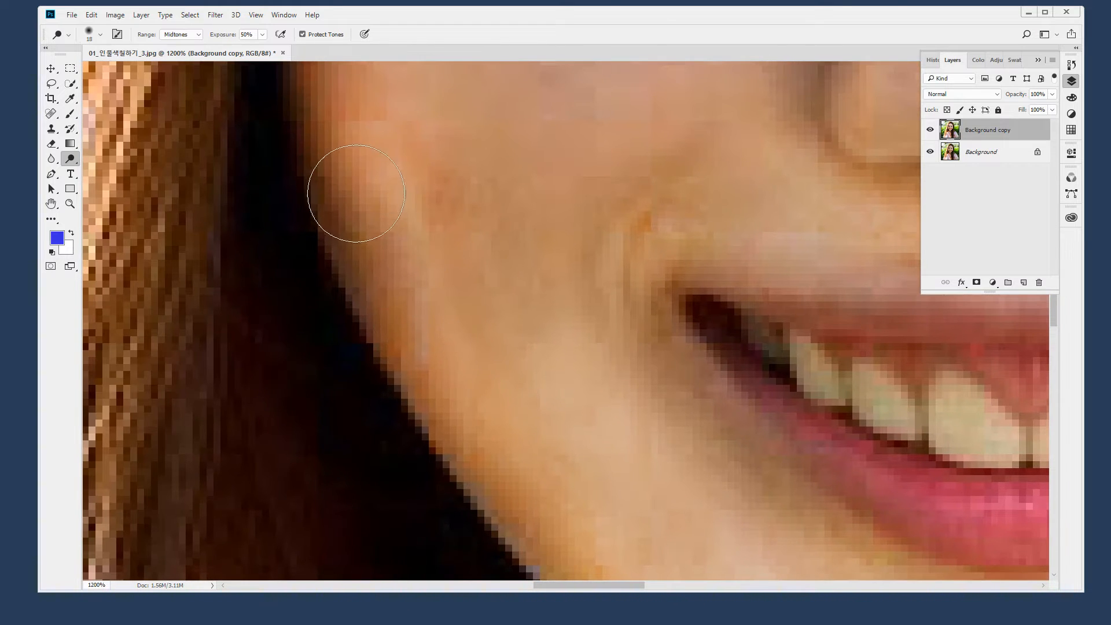
drag(353, 191, 473, 335)
mouse_move(458, 172)
mouse_down()
mouse_move(529, 320)
mouse_move(553, 304)
mouse_up()
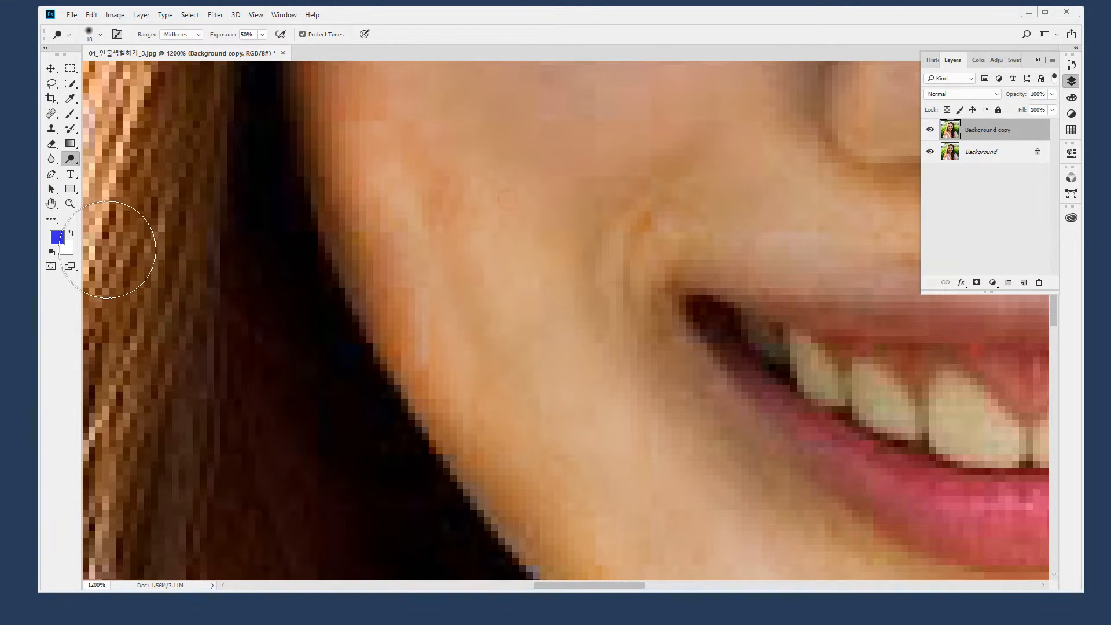
double_click(70, 204)
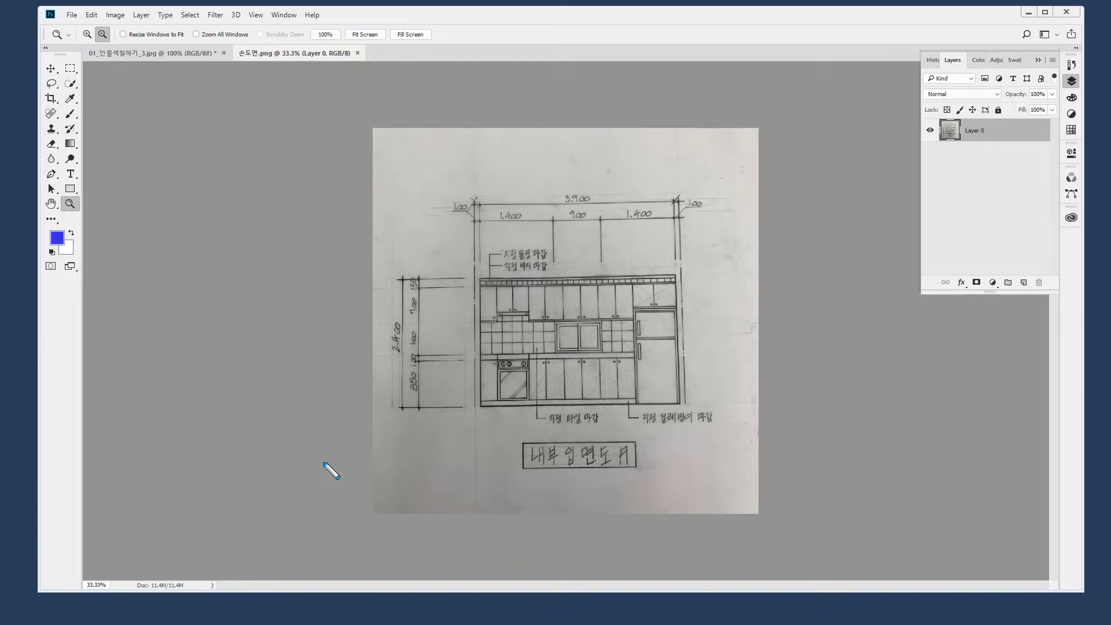
mouse_move(405, 541)
mouse_down()
mouse_move(429, 471)
mouse_move(349, 550)
mouse_move(422, 541)
mouse_up()
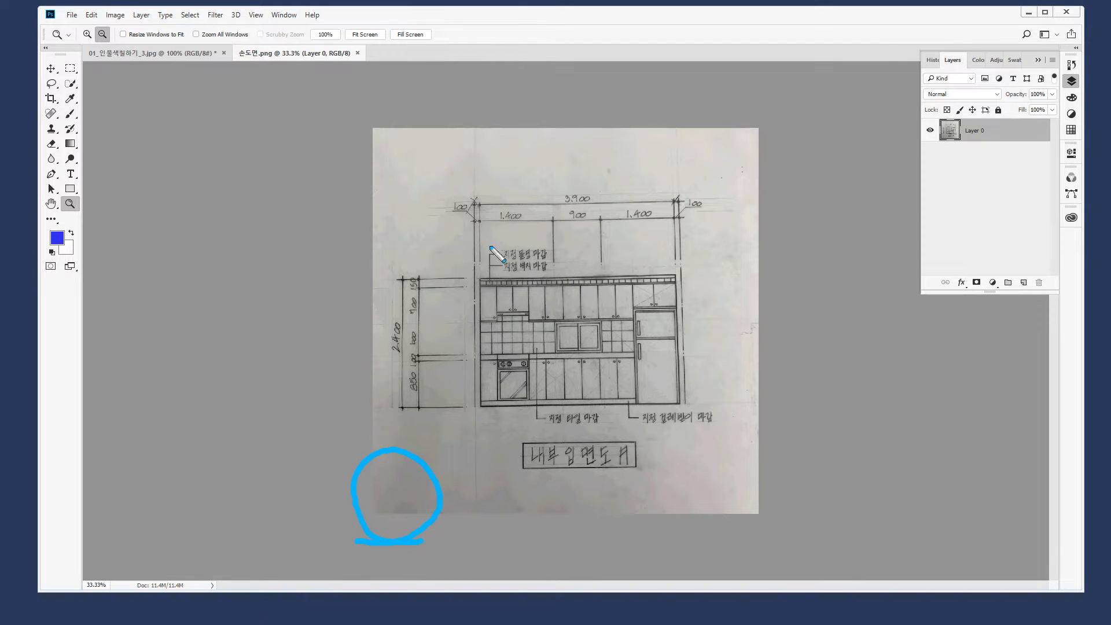
key(Escape)
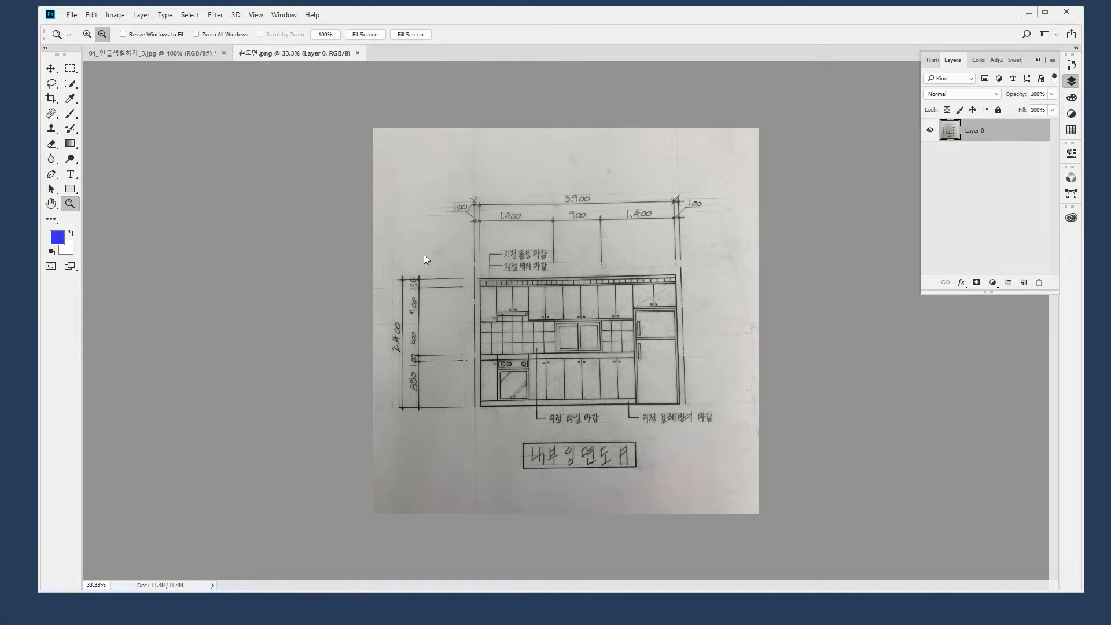
click(115, 15)
mouse_move(150, 44)
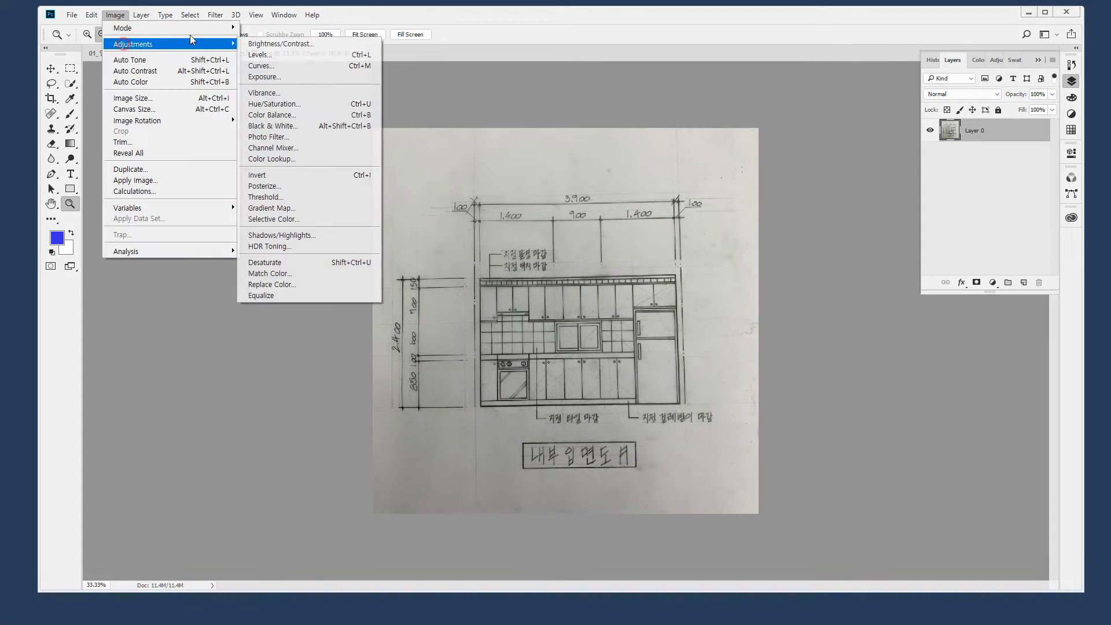
click(289, 55)
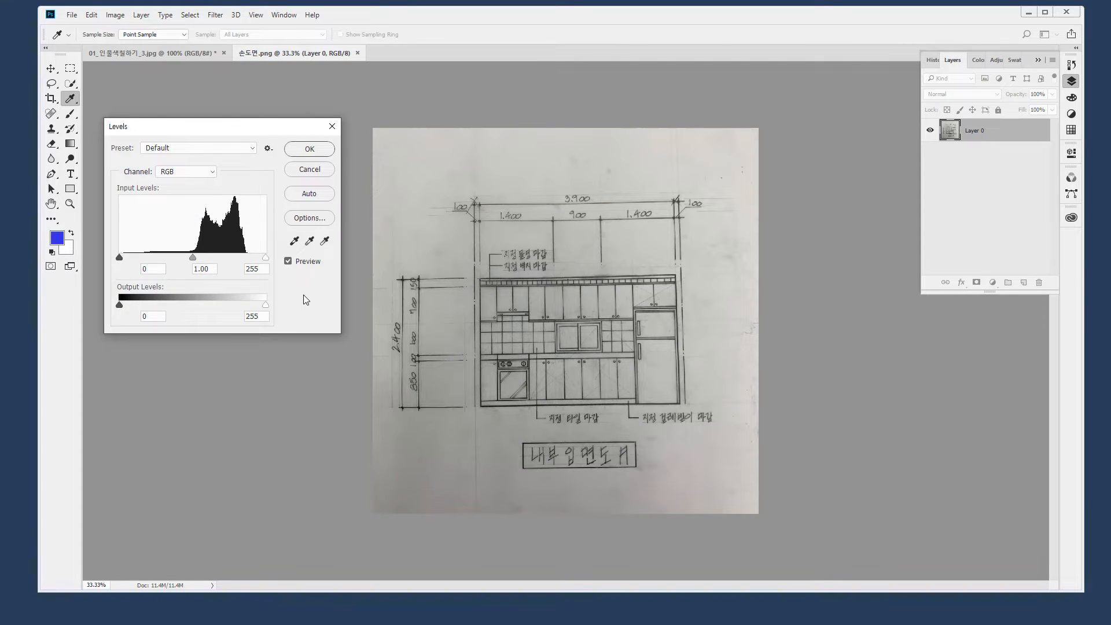
mouse_move(333, 258)
mouse_down()
mouse_move(286, 227)
mouse_move(318, 224)
mouse_move(340, 238)
mouse_move(336, 261)
mouse_up()
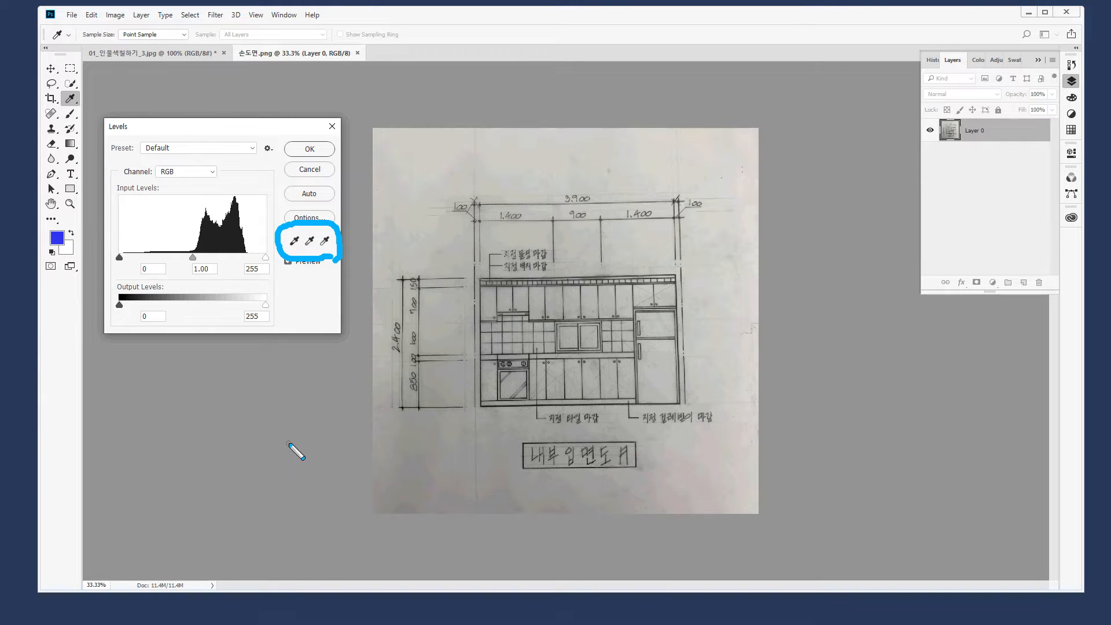
key(Escape)
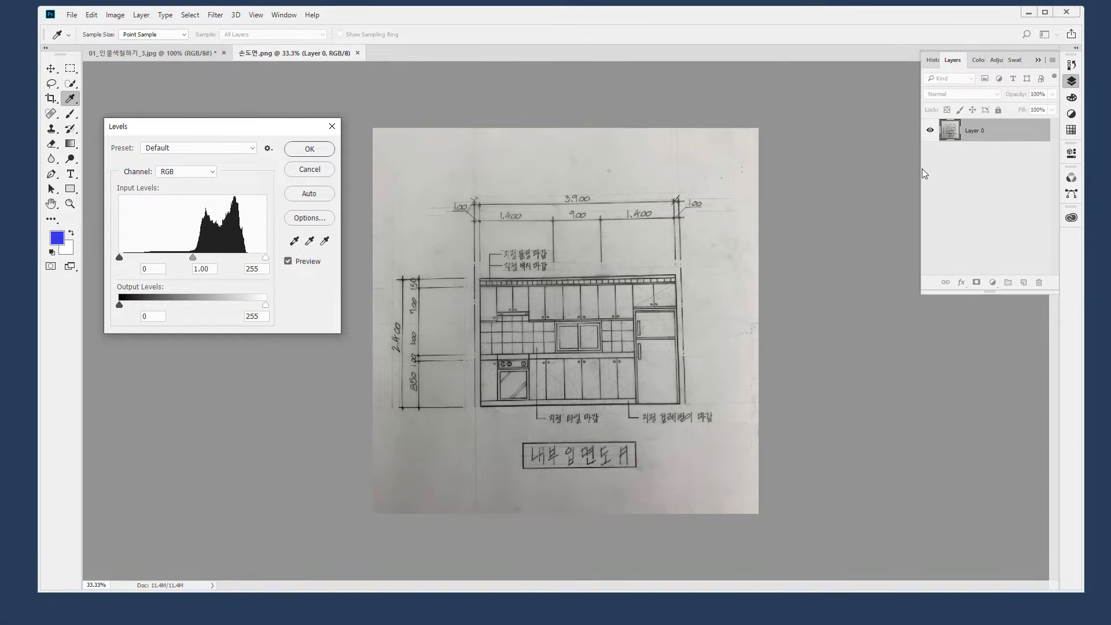
click(310, 169)
Duplicate Layer 0, and set the copy's Levels white point by sampling the grey paper below the left-hand dimension line
drag(990, 132, 1025, 282)
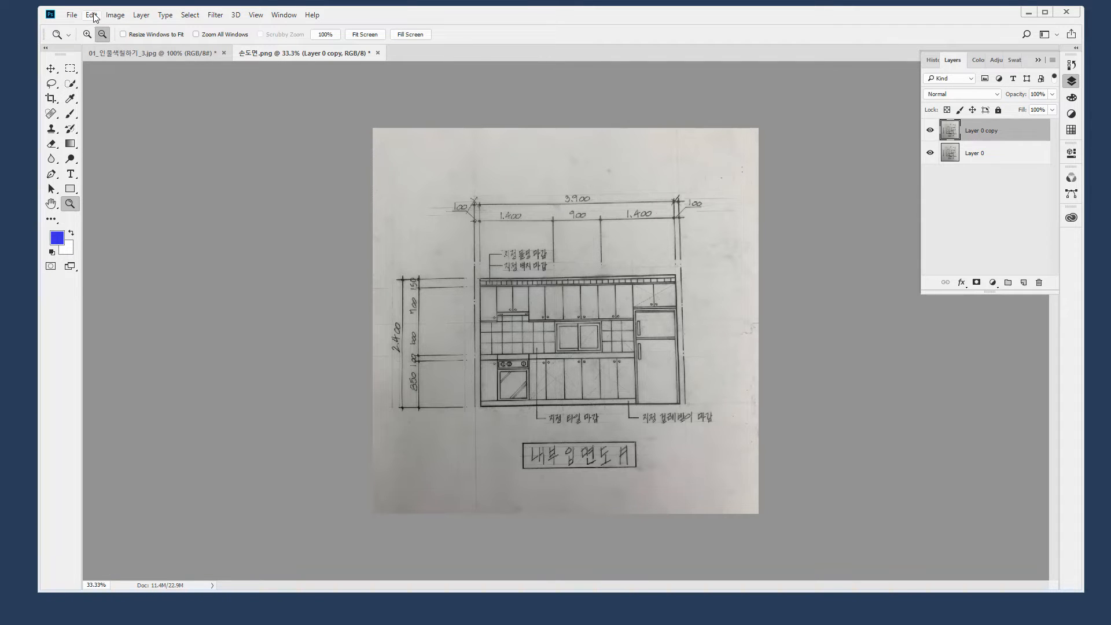
key(ctrl+l)
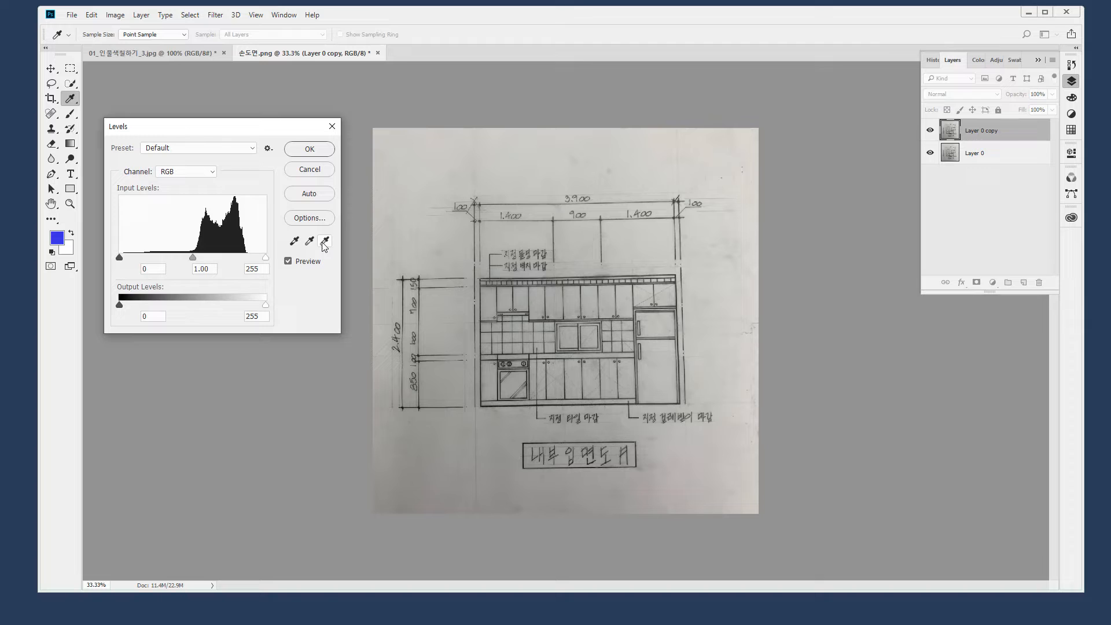
click(323, 243)
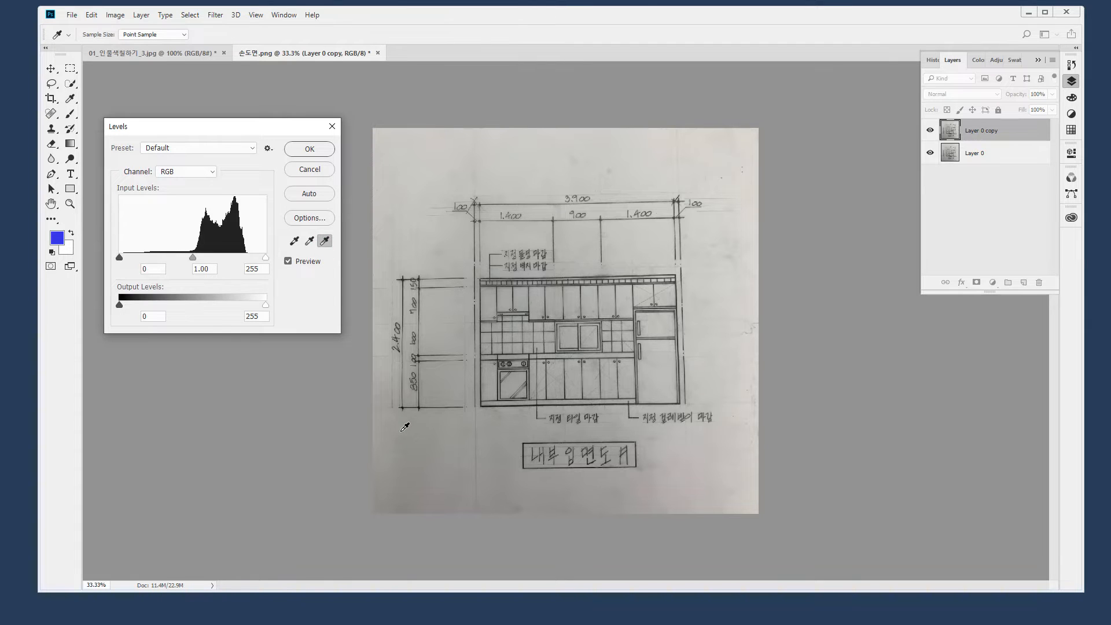
click(401, 430)
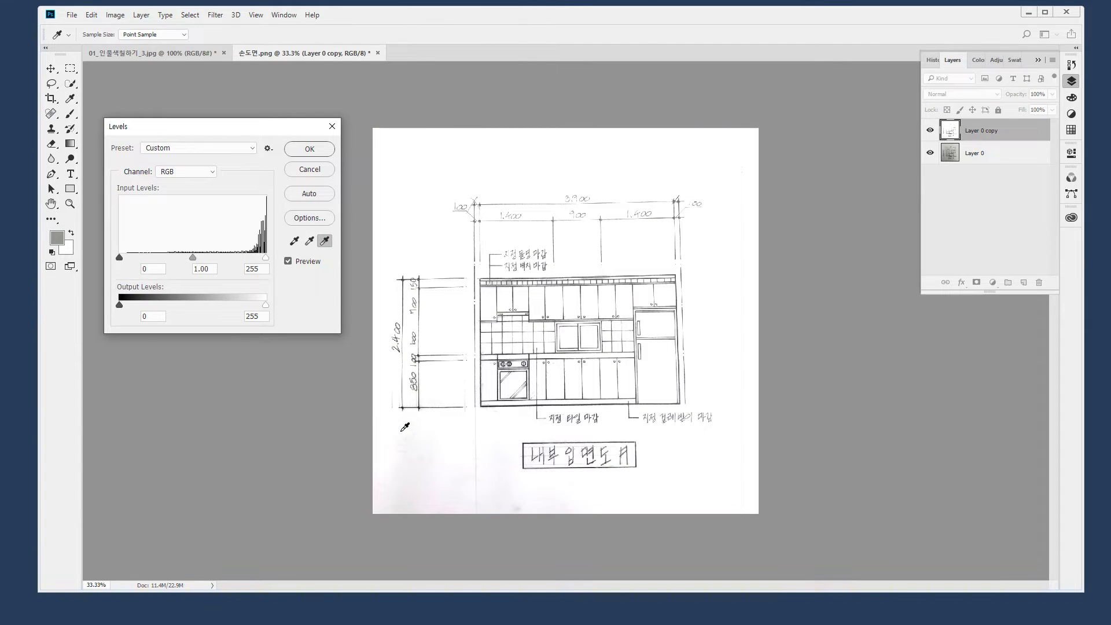
Try the Levels black point on the grey paper, and resample the white point on ever darker paper toward the drawing's lower-left corner
click(293, 240)
click(425, 427)
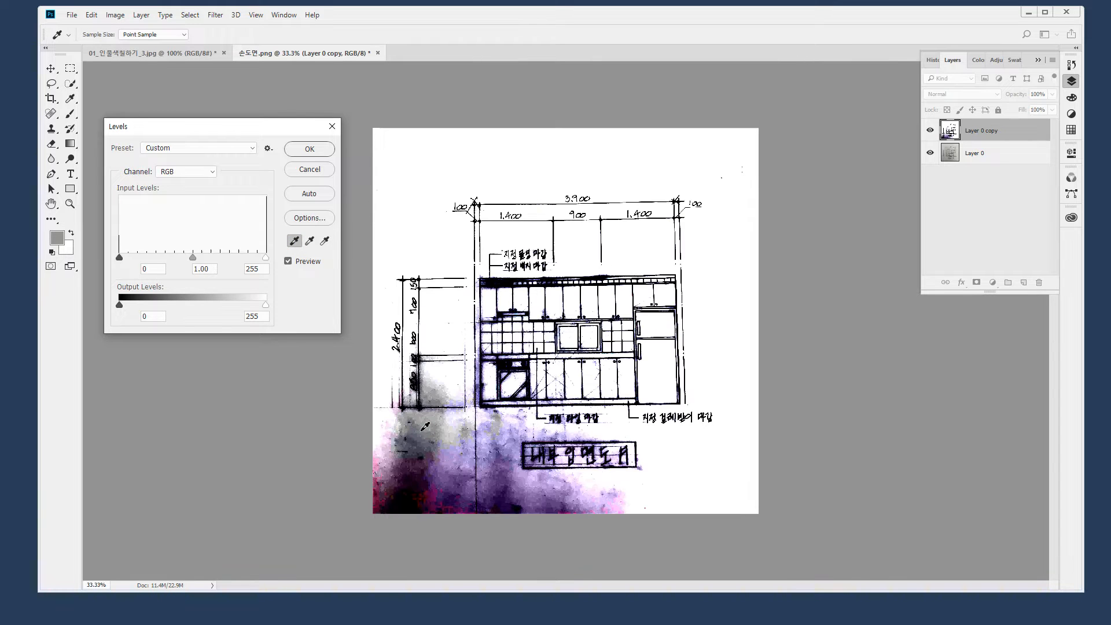
click(324, 241)
click(392, 368)
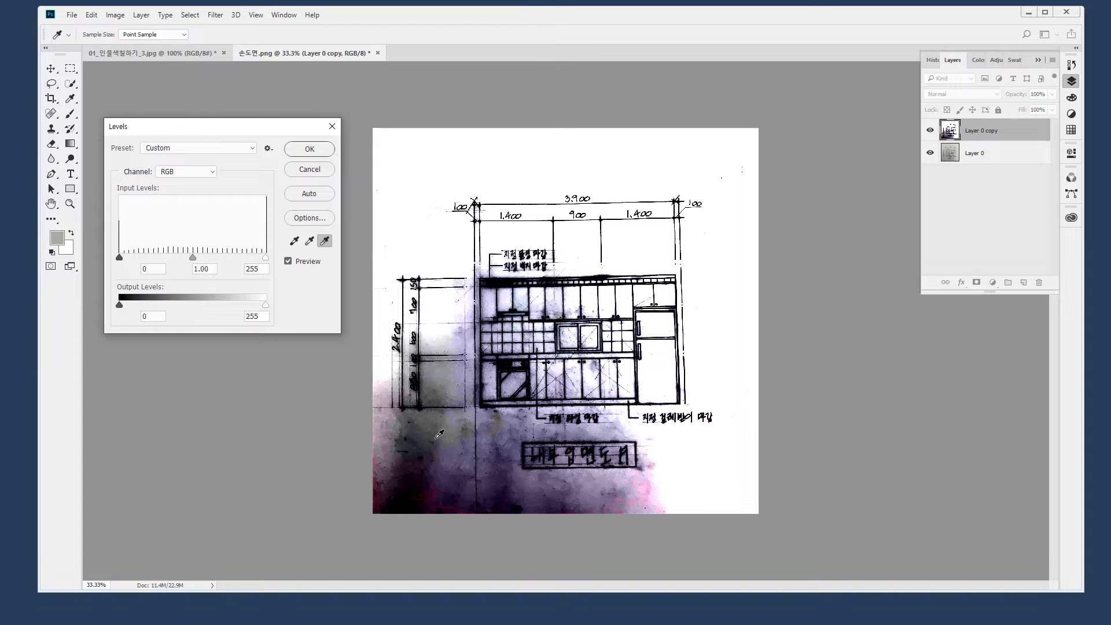
click(435, 438)
click(424, 449)
click(406, 493)
click(406, 502)
click(410, 507)
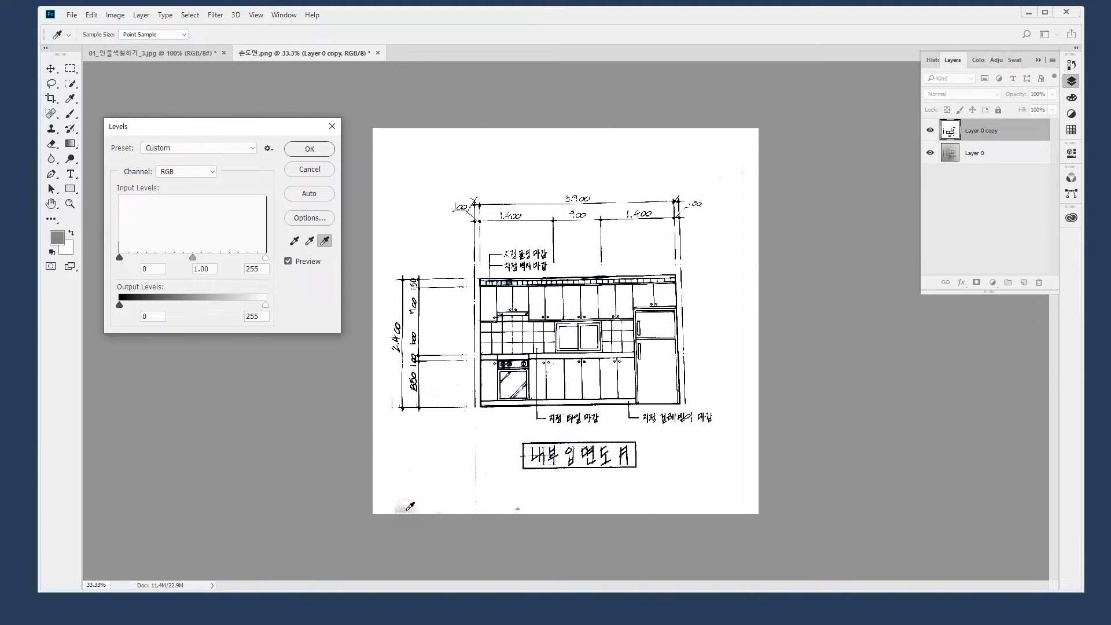
Sample the Levels black point from the dark oven lines and the grey point from the paper left of the cabinets, and apply the adjustment
click(294, 241)
click(438, 430)
click(503, 365)
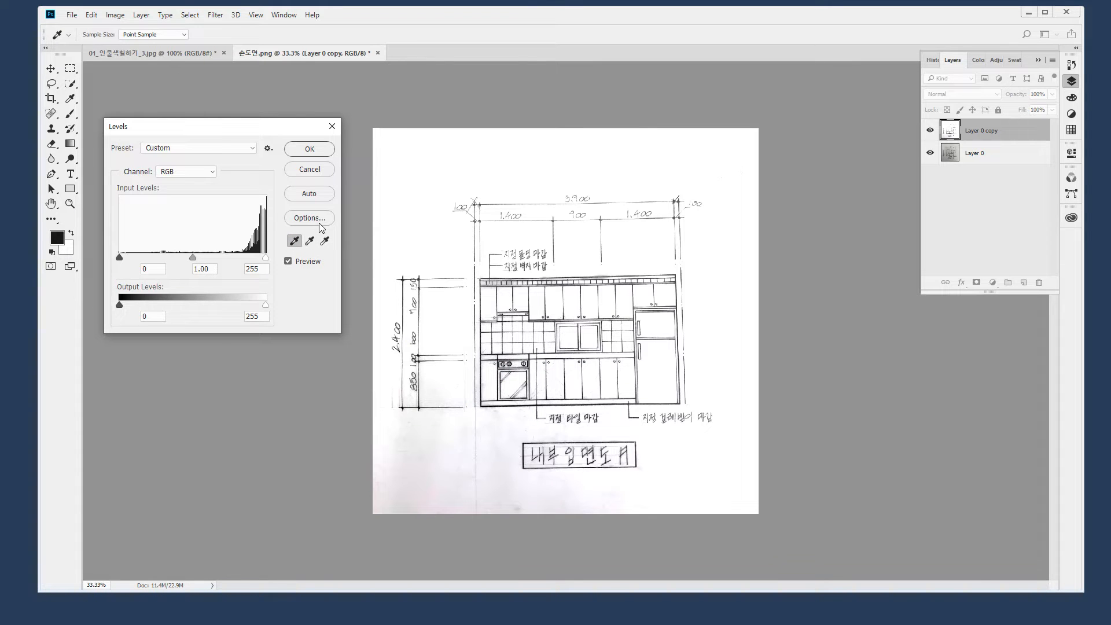
click(309, 241)
click(434, 371)
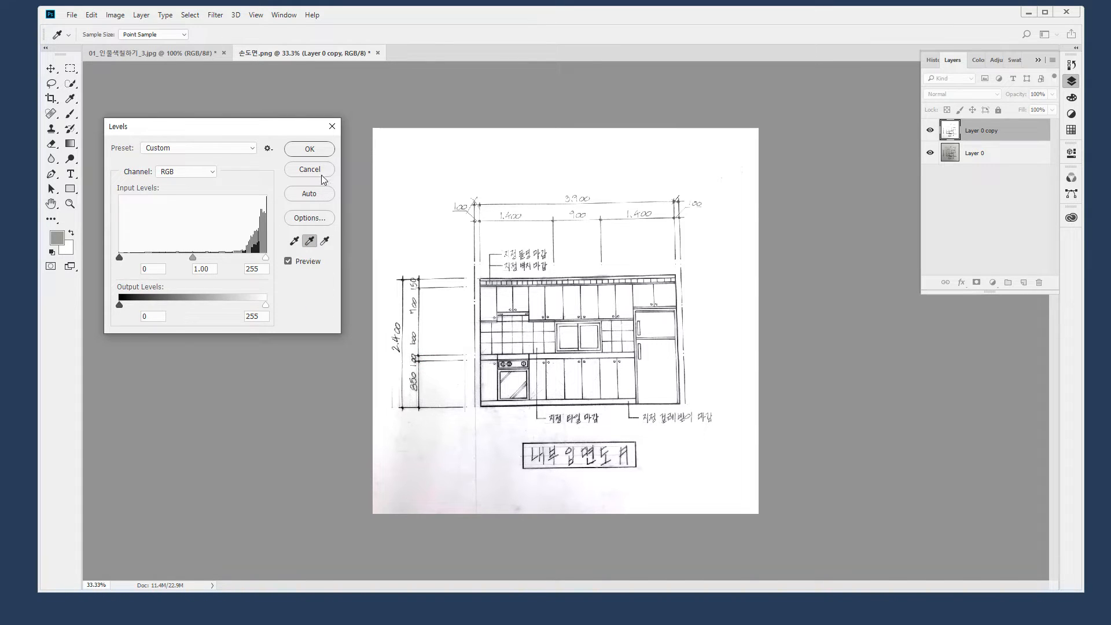
click(309, 150)
Examine the cabinet lines and lettering of the levels-adjusted drawing up close
key(z)
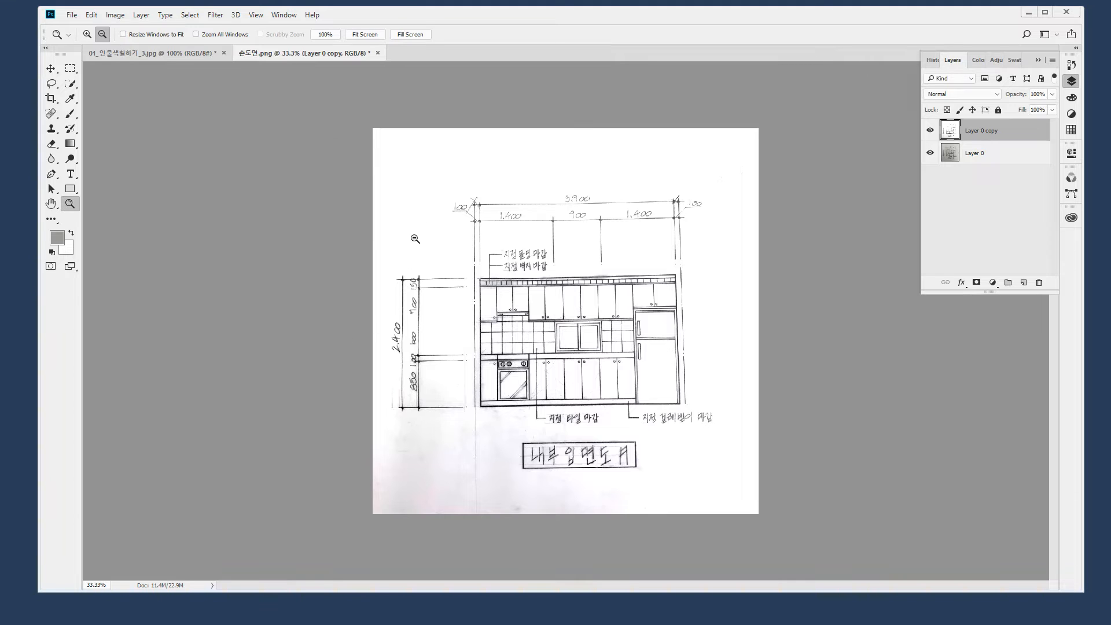
drag(393, 168, 713, 438)
mouse_move(637, 199)
mouse_down()
mouse_move(593, 242)
mouse_move(590, 145)
mouse_up()
drag(469, 387, 544, 329)
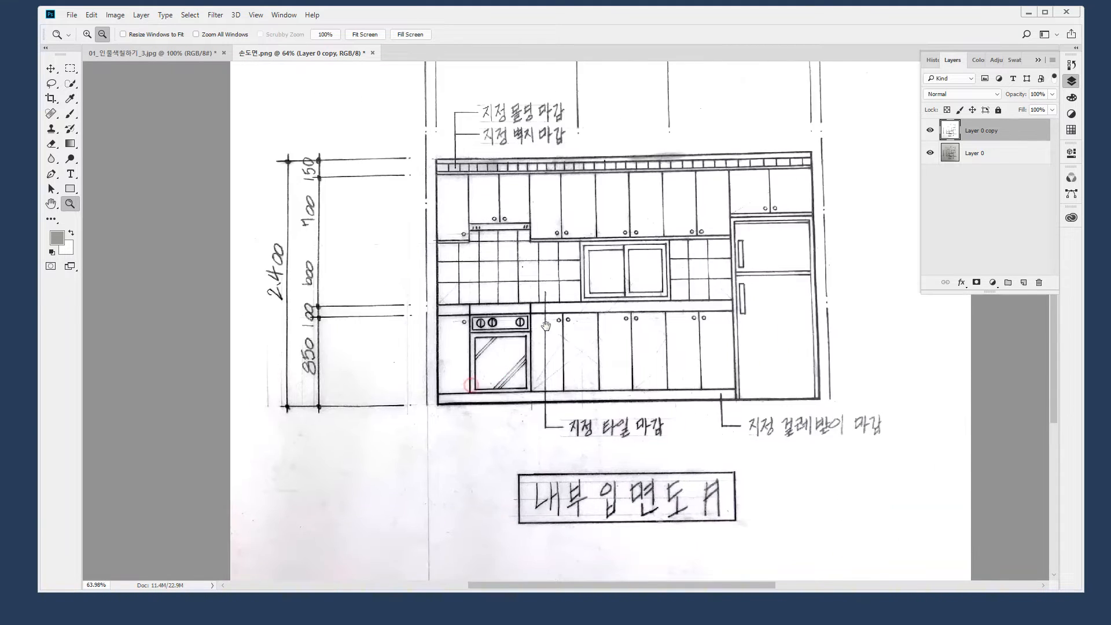
double_click(56, 206)
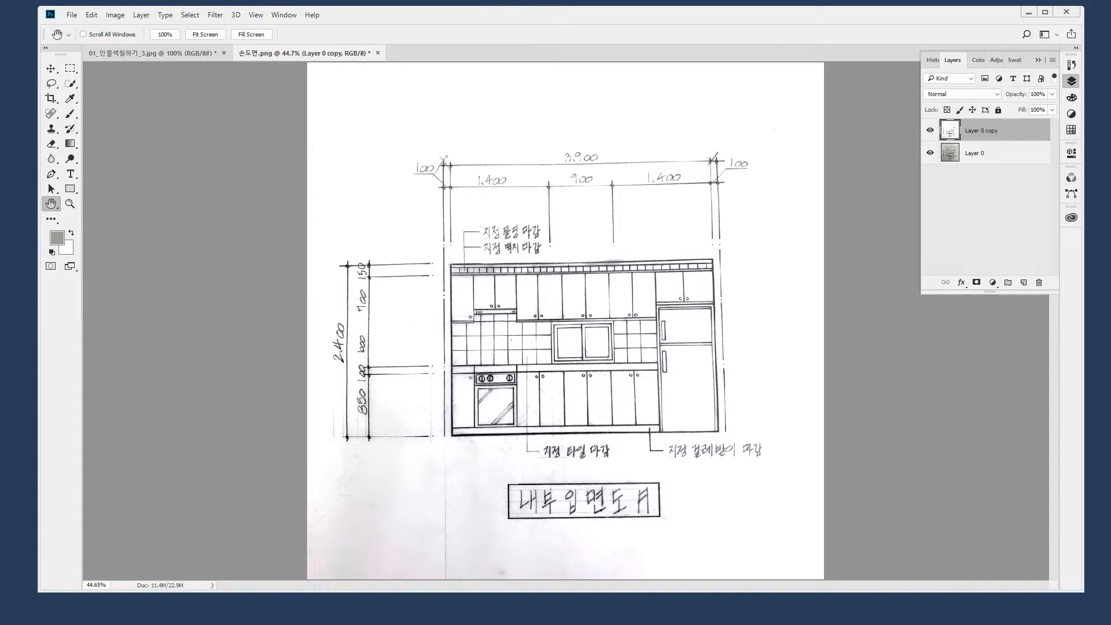
Convert the portrait 01_인물색칠하기_3.jpg to CMYK Color mode, and undo the conversion
key(ctrl+Tab)
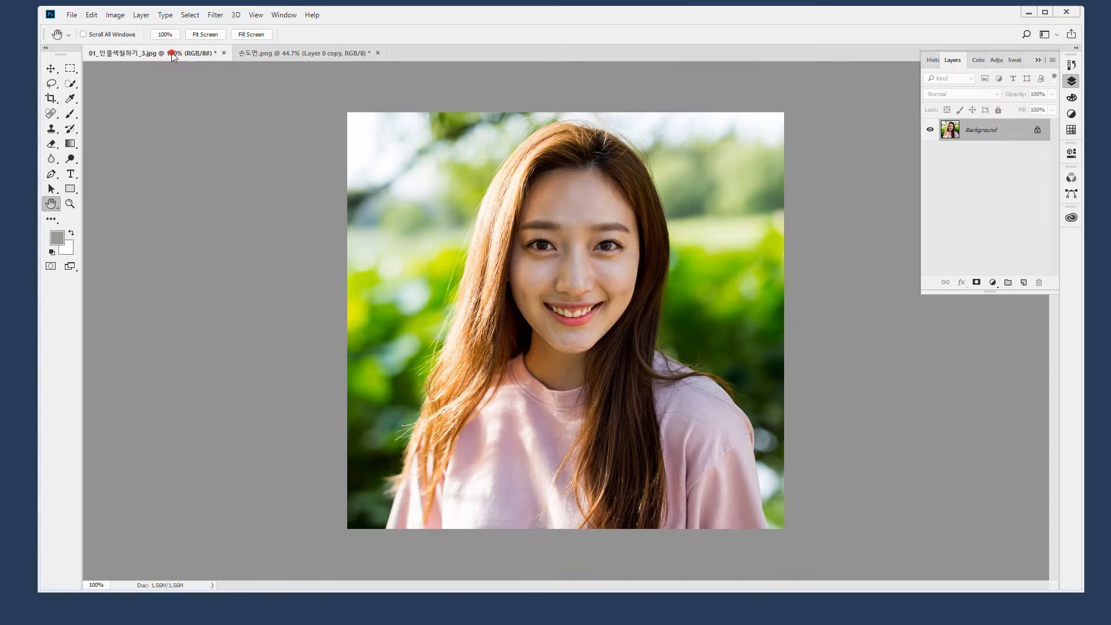
click(114, 14)
click(115, 30)
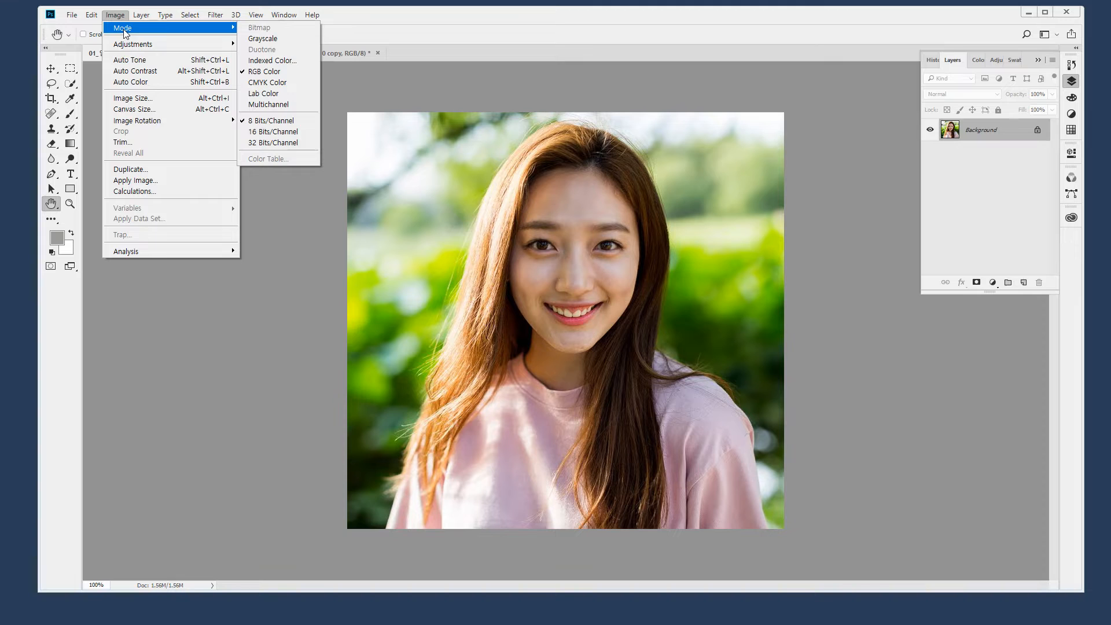
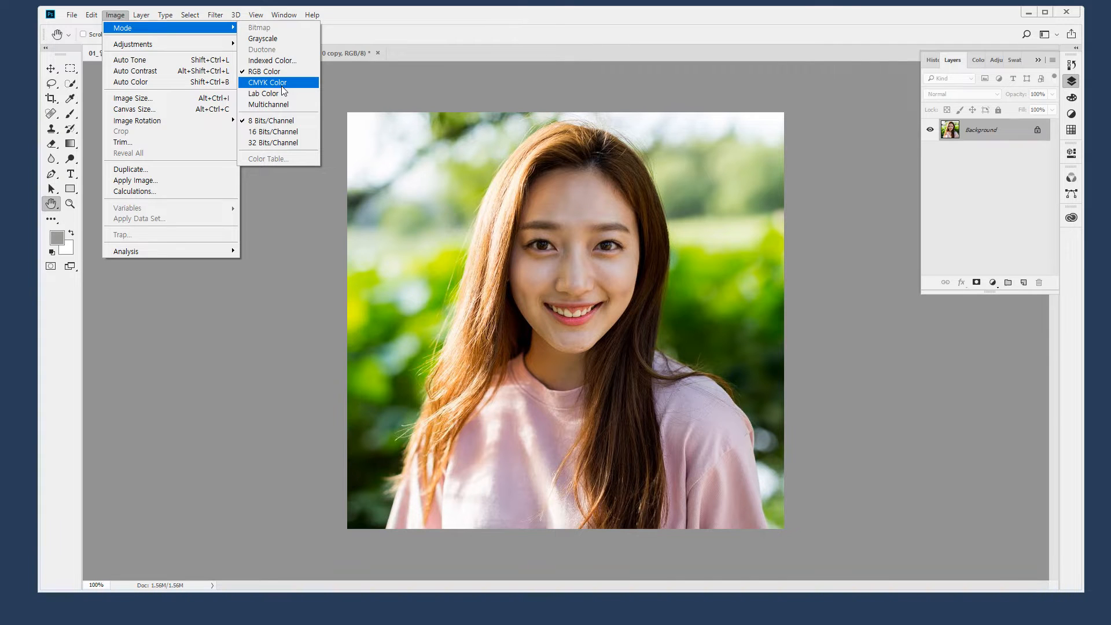
click(282, 86)
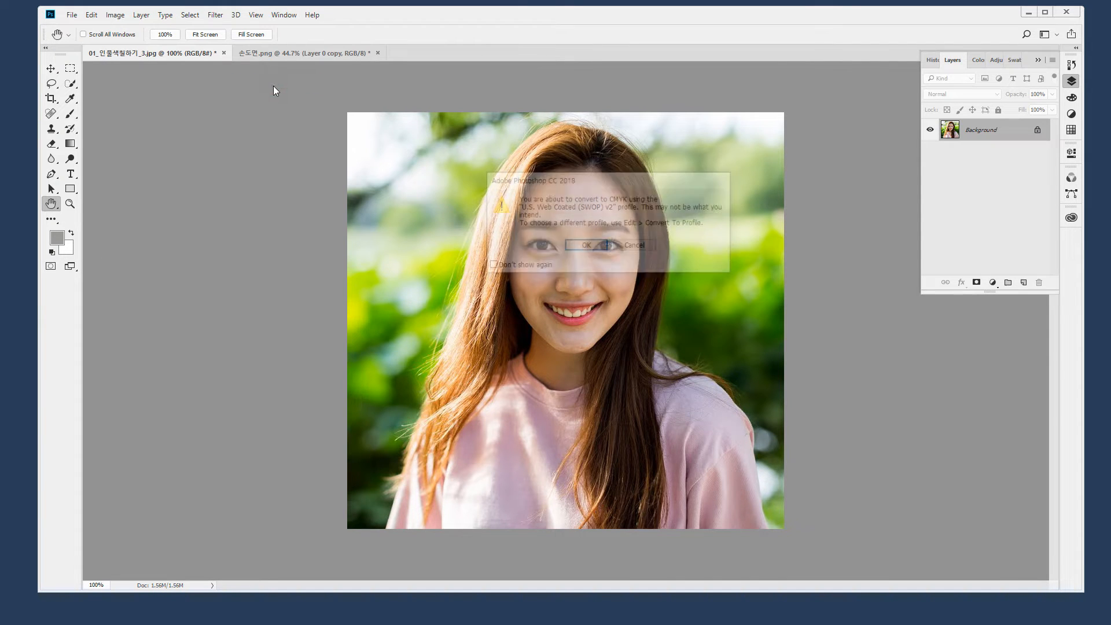
click(584, 246)
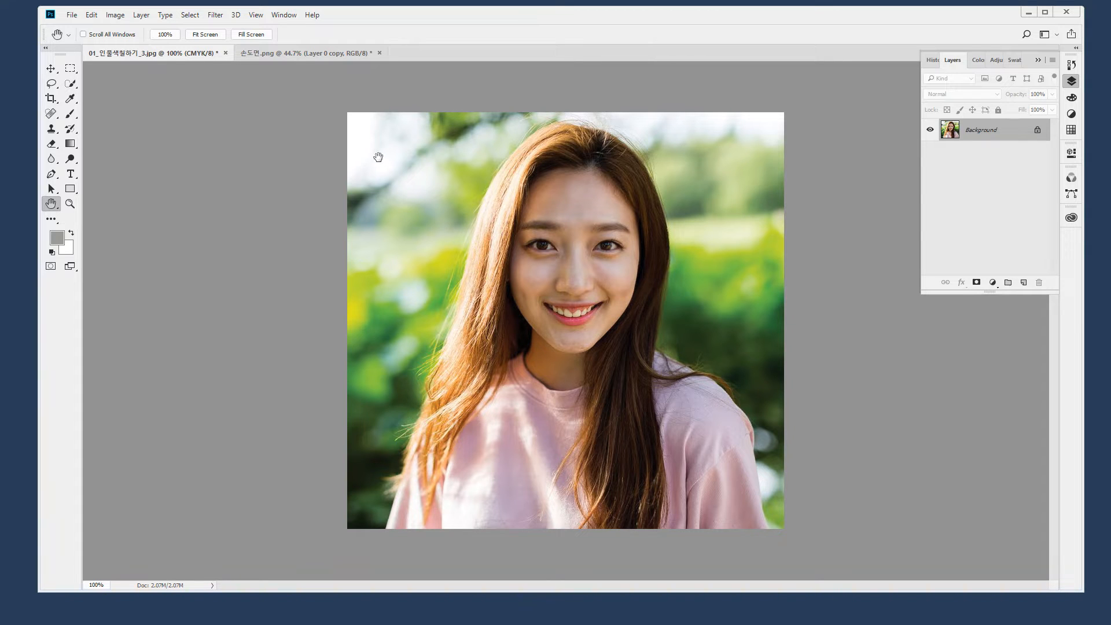
key(ctrl+2)
mouse_move(209, 65)
mouse_down()
mouse_move(187, 44)
mouse_move(221, 67)
mouse_up()
key(Escape)
key(ctrl+z)
Convert the portrait to Indexed Color with the Local (Selective) palette, 256 colors and Diffusion dither
click(115, 15)
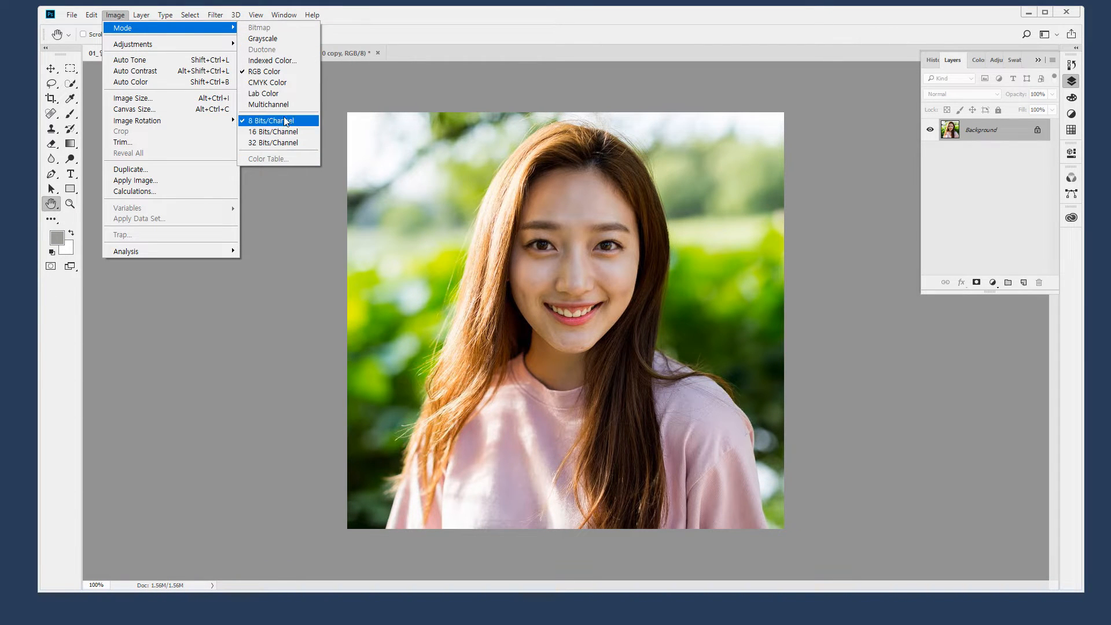
click(288, 63)
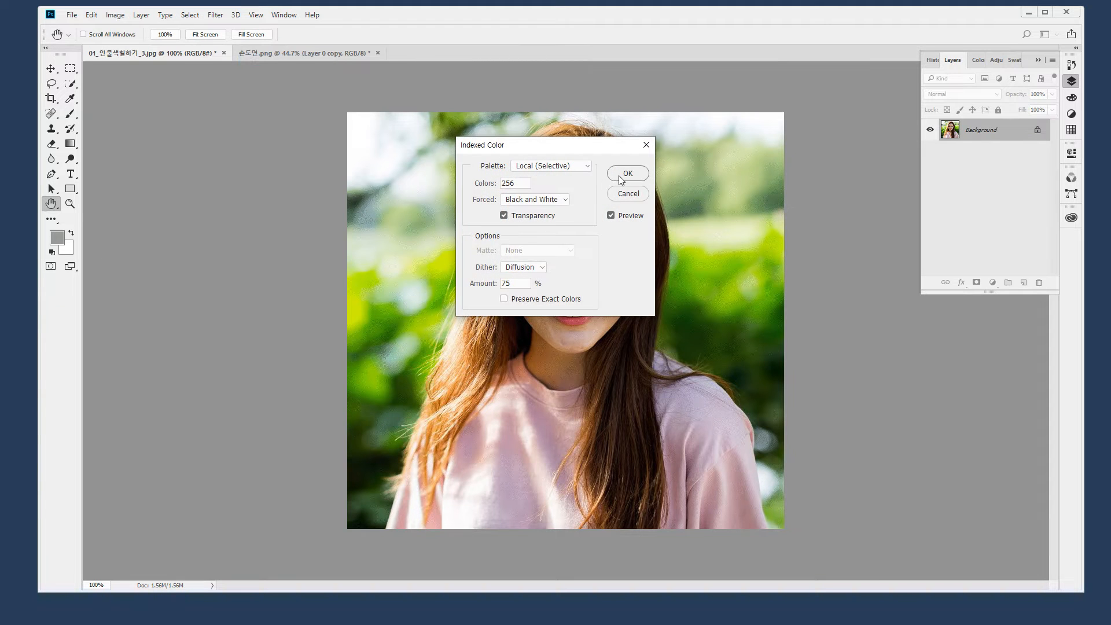
click(621, 176)
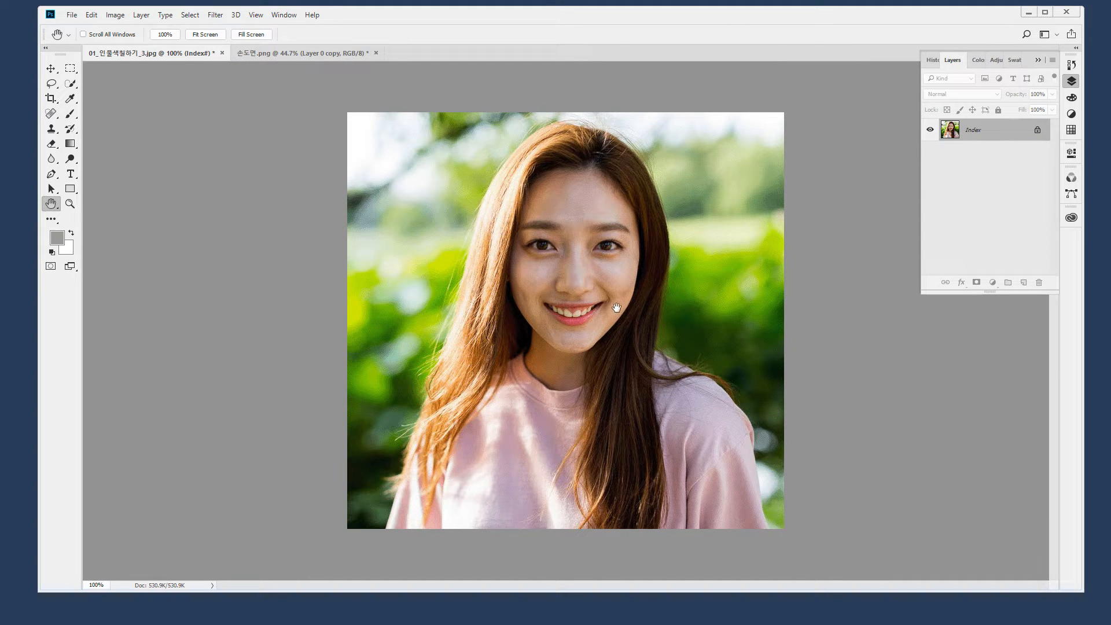
Compare the indexed and RGB versions of the face at pixel level by undoing and redoing the conversion, ending in RGB
drag(528, 192, 617, 287)
key(ctrl+z)
key(ctrl+shift+z)
drag(450, 112, 593, 237)
key(ctrl+z)
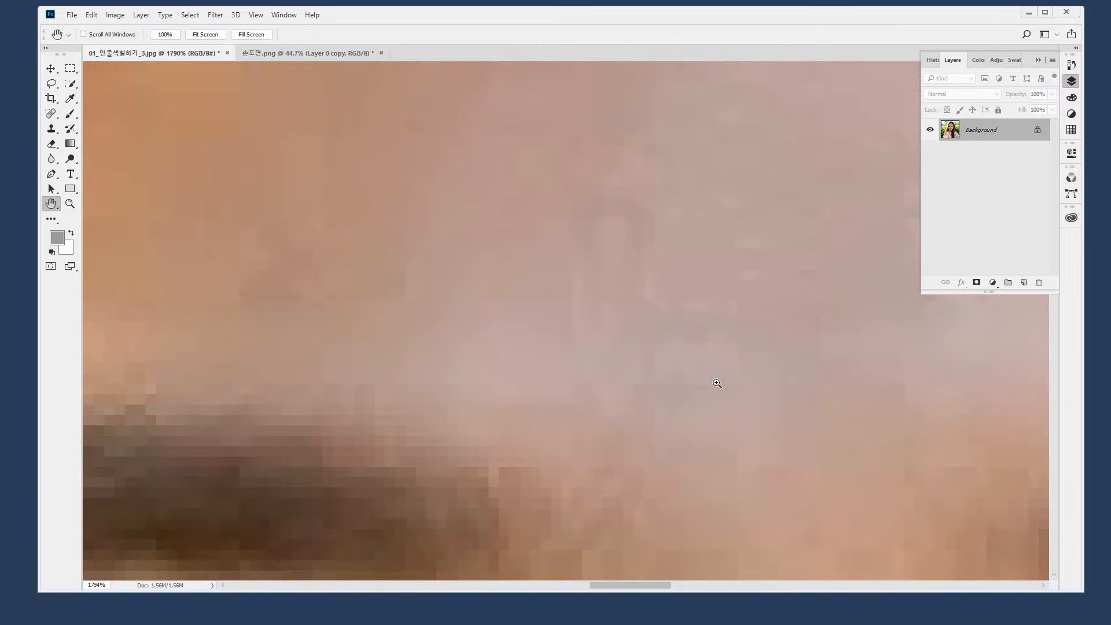
key(ctrl+shift+z)
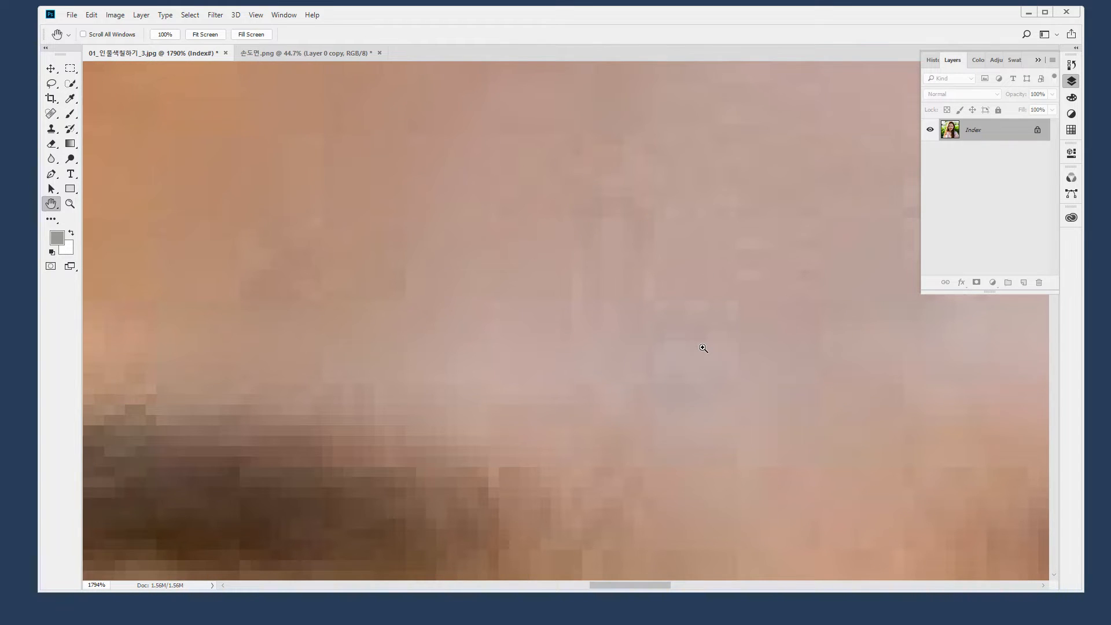
key(ctrl+z)
key(ctrl+shift+z)
key(ctrl+z)
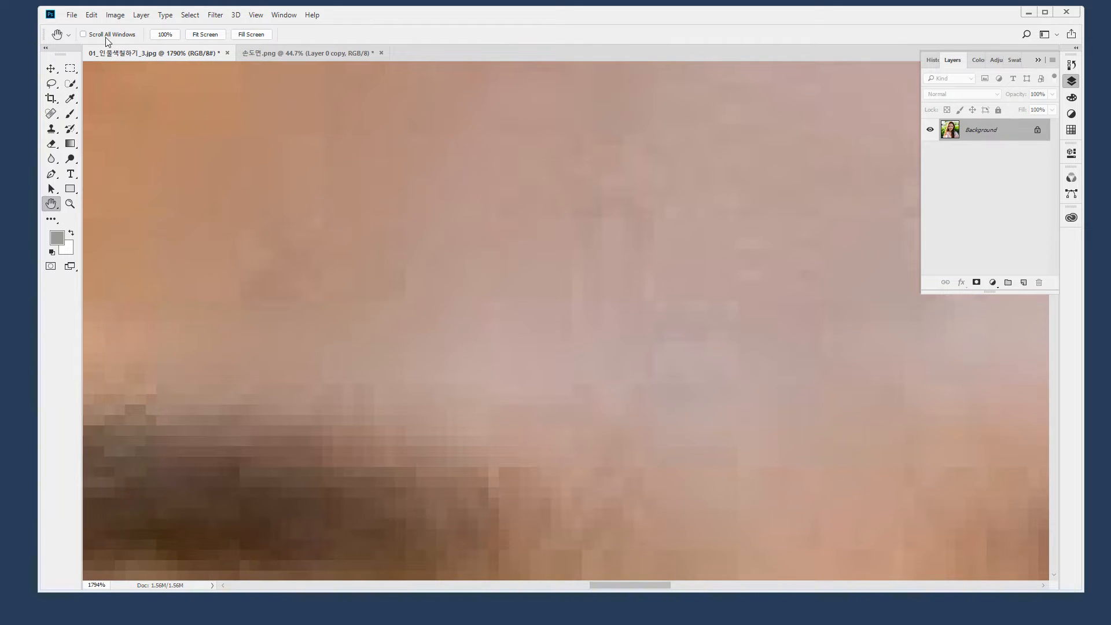
double_click(51, 204)
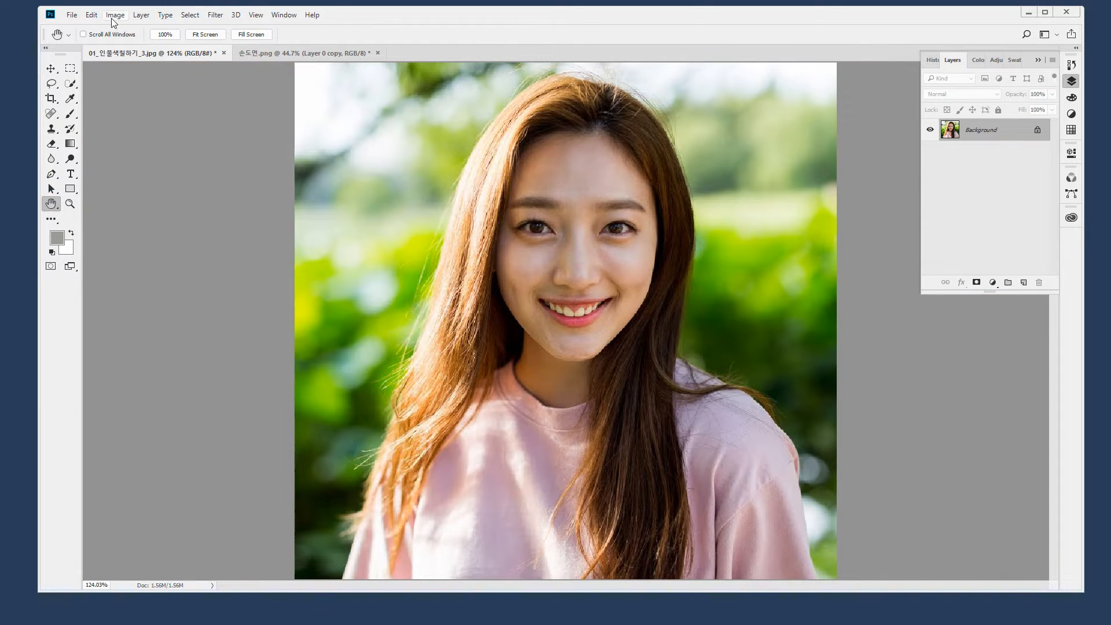
Convert the portrait to Grayscale mode, compare it with the color version, and undo the conversion
click(114, 15)
mouse_move(121, 30)
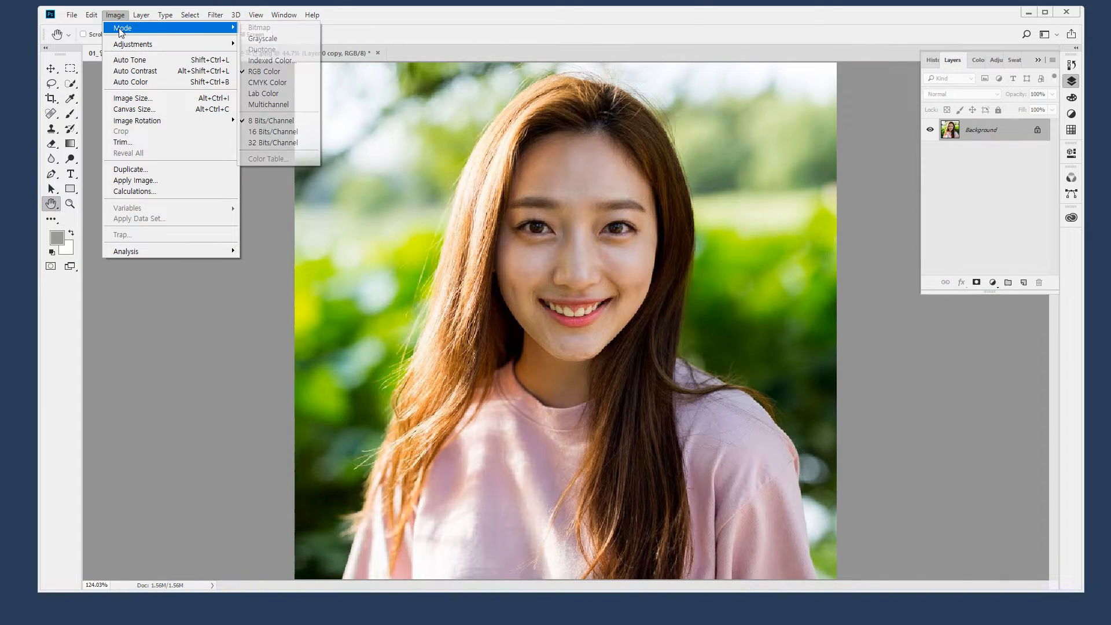
click(298, 39)
click(540, 246)
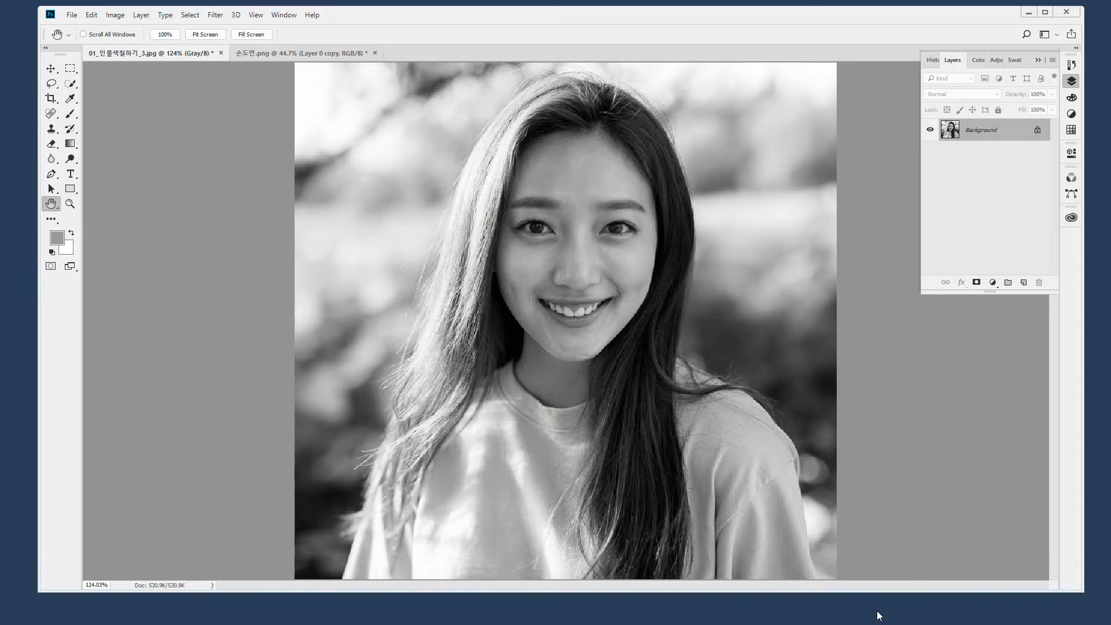
key(ctrl+z)
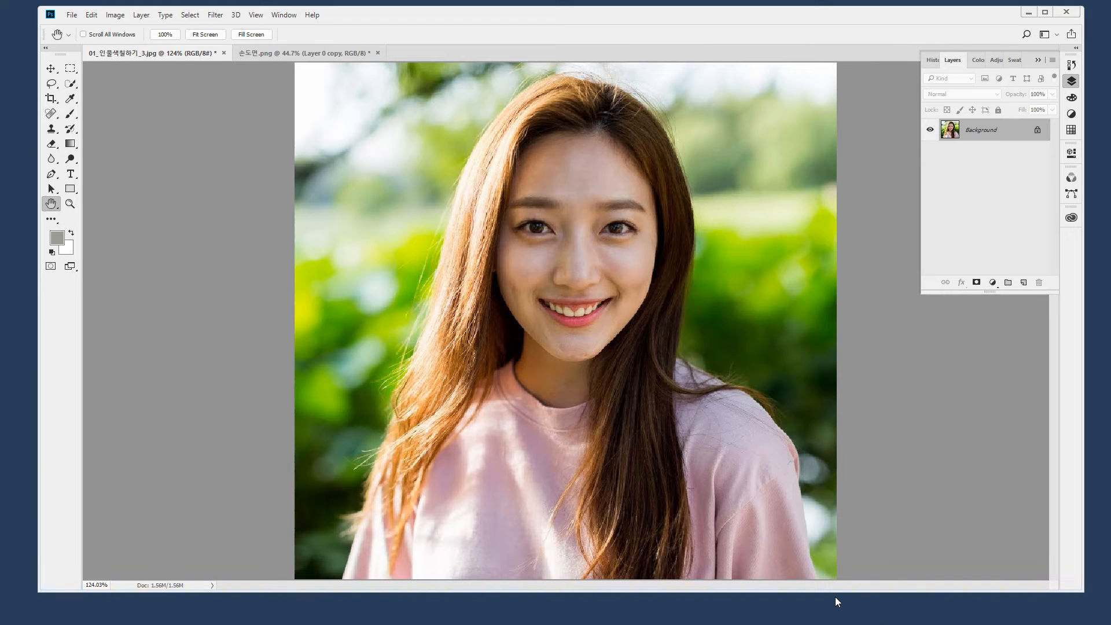
key(ctrl+shift+z)
key(ctrl+z)
Apply Auto Tone to the portrait
click(115, 15)
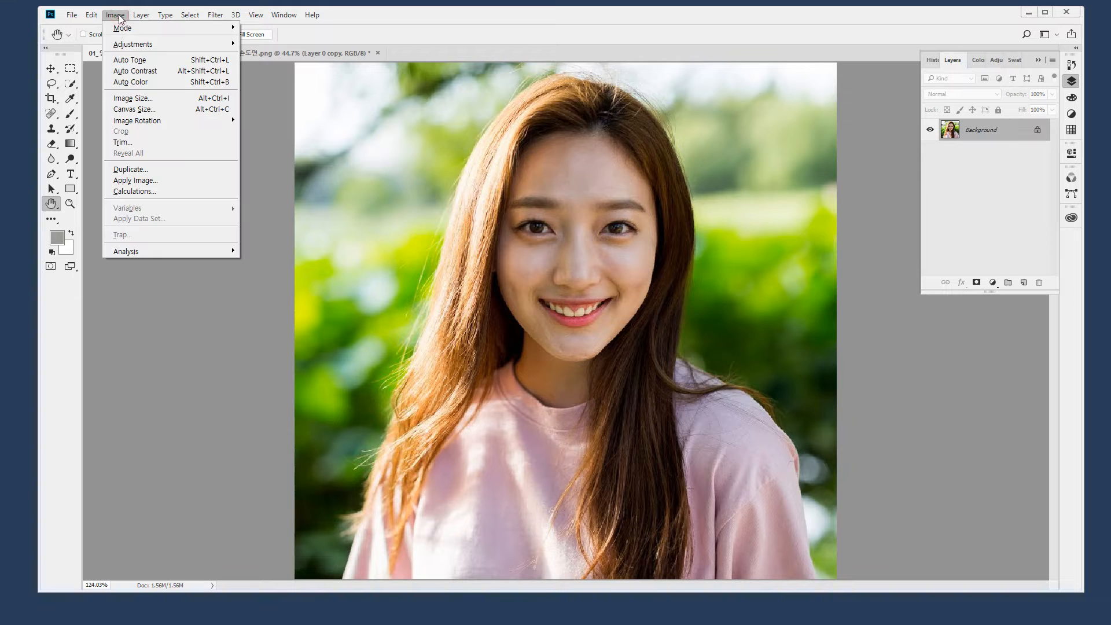
click(166, 63)
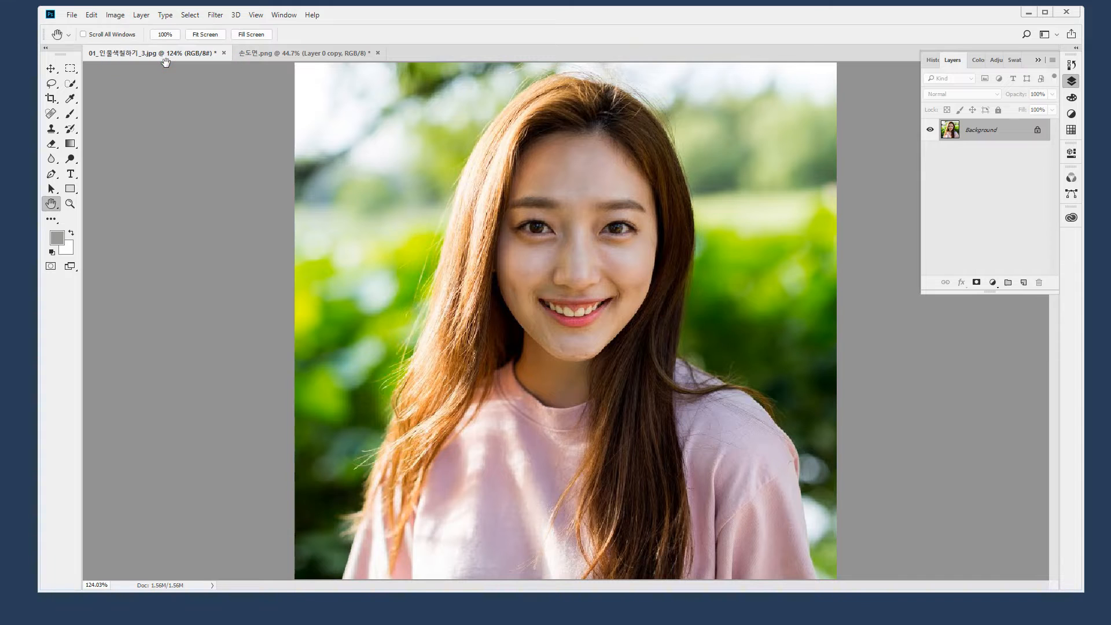
Apply Auto Color to the portrait
click(141, 15)
mouse_move(115, 15)
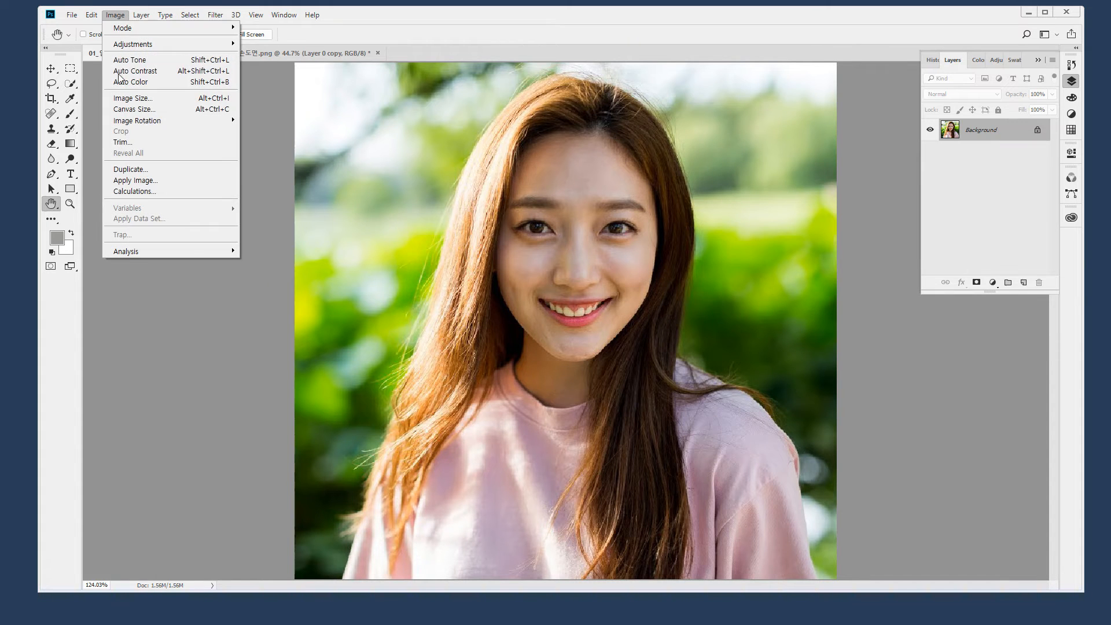
click(122, 81)
click(118, 16)
click(127, 82)
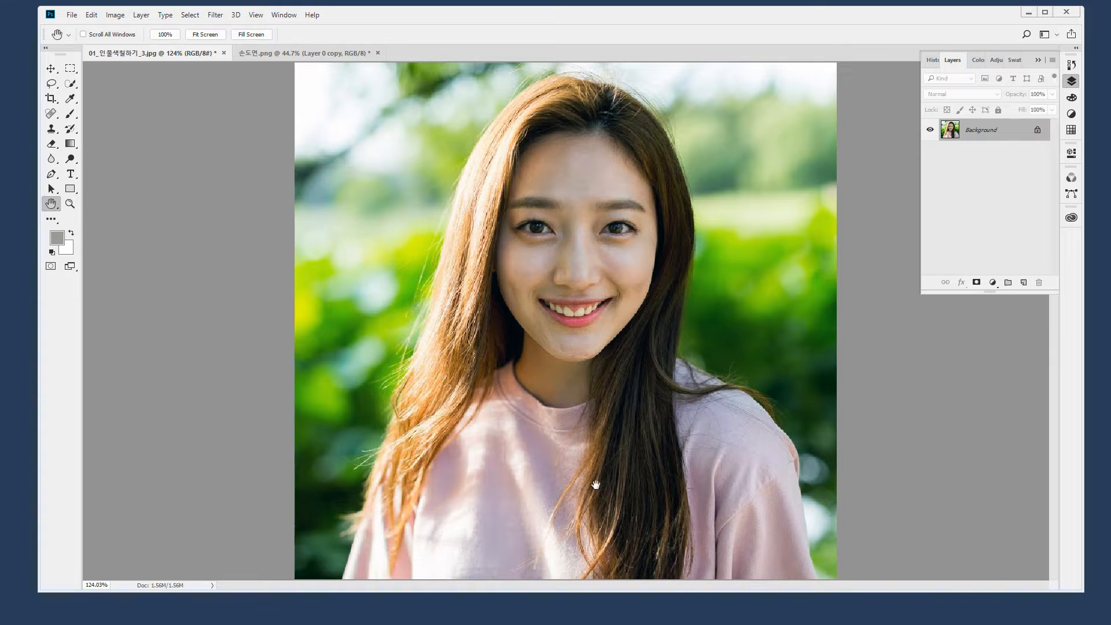
In the Image Size settings, zoom out the preview and set the portrait's width to 20 cm with proportions linked
click(115, 15)
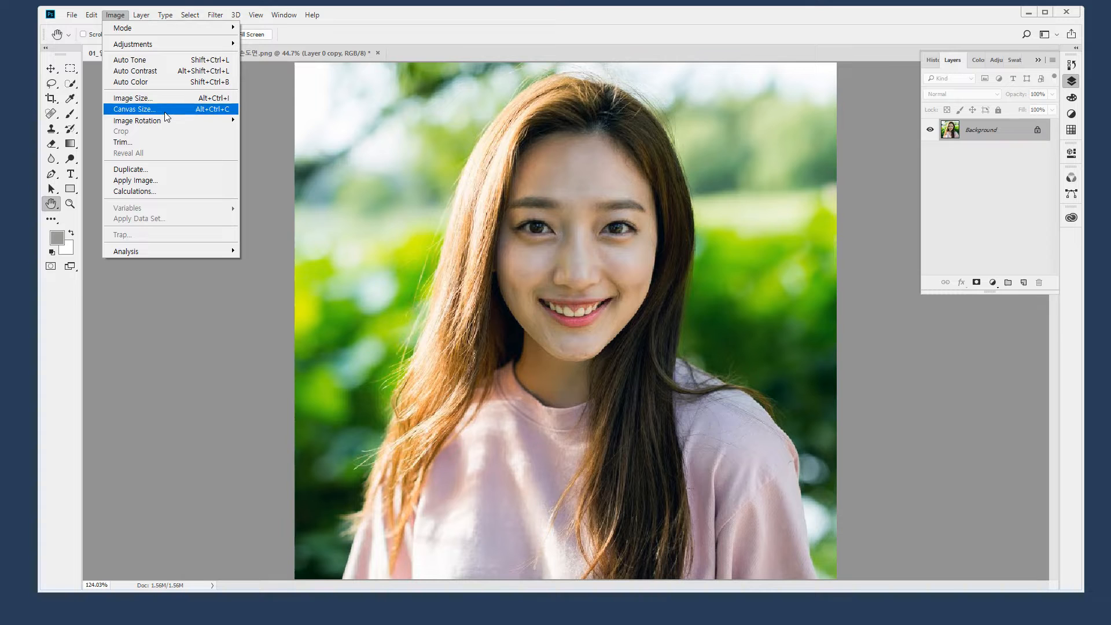
mouse_move(162, 125)
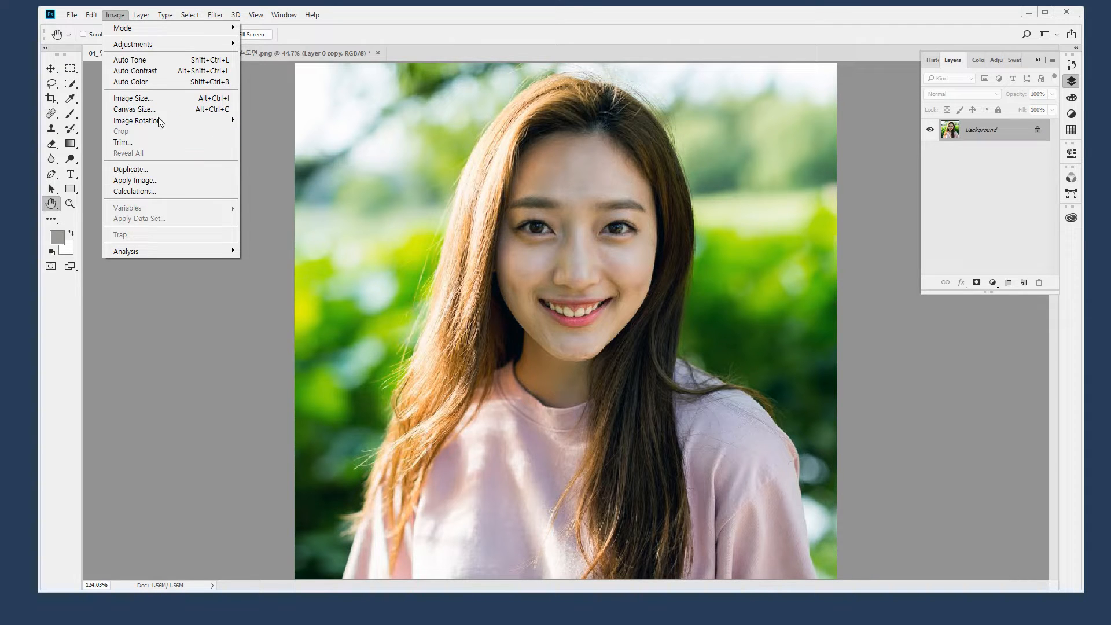
click(151, 98)
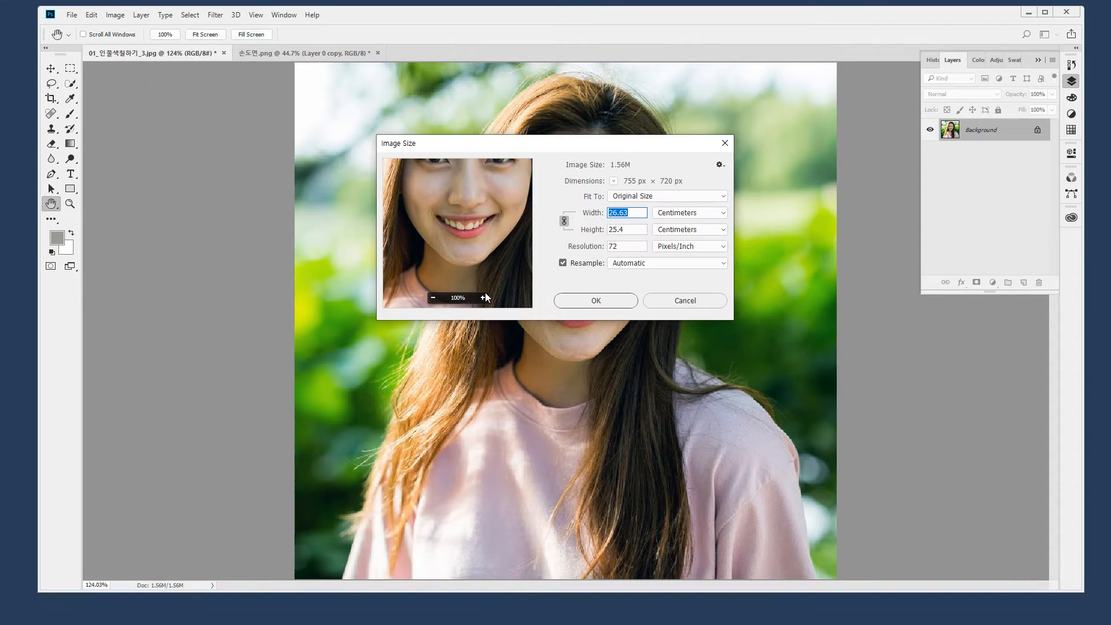
click(433, 298)
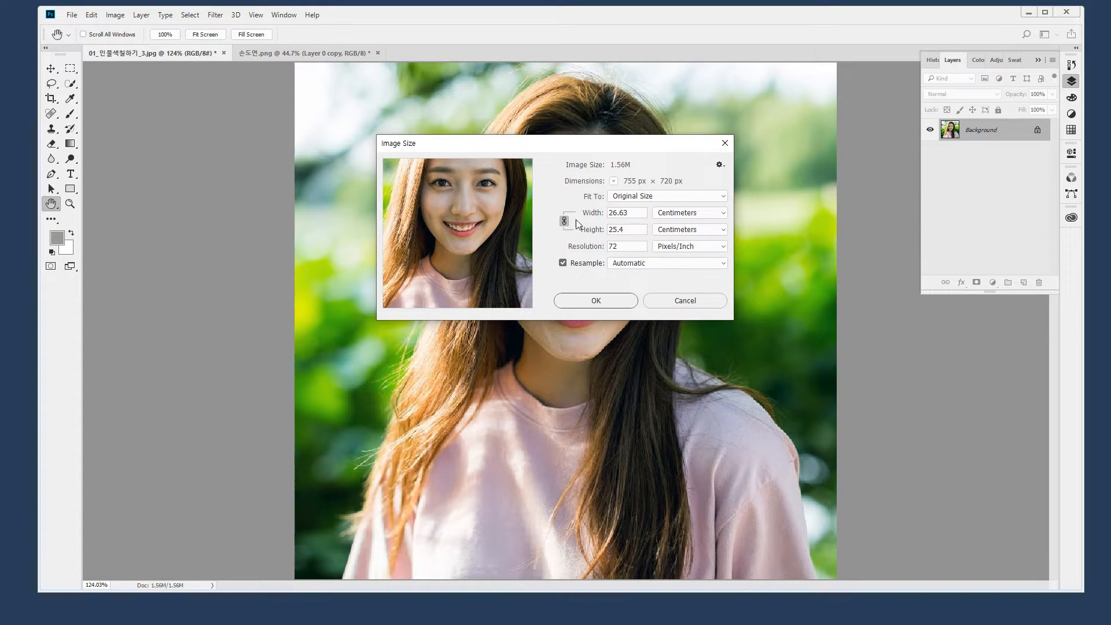
click(692, 196)
click(692, 196)
mouse_move(615, 204)
mouse_down()
mouse_move(611, 238)
mouse_move(641, 224)
mouse_move(618, 204)
mouse_up()
mouse_move(618, 243)
mouse_down()
mouse_move(605, 255)
mouse_move(620, 255)
mouse_up()
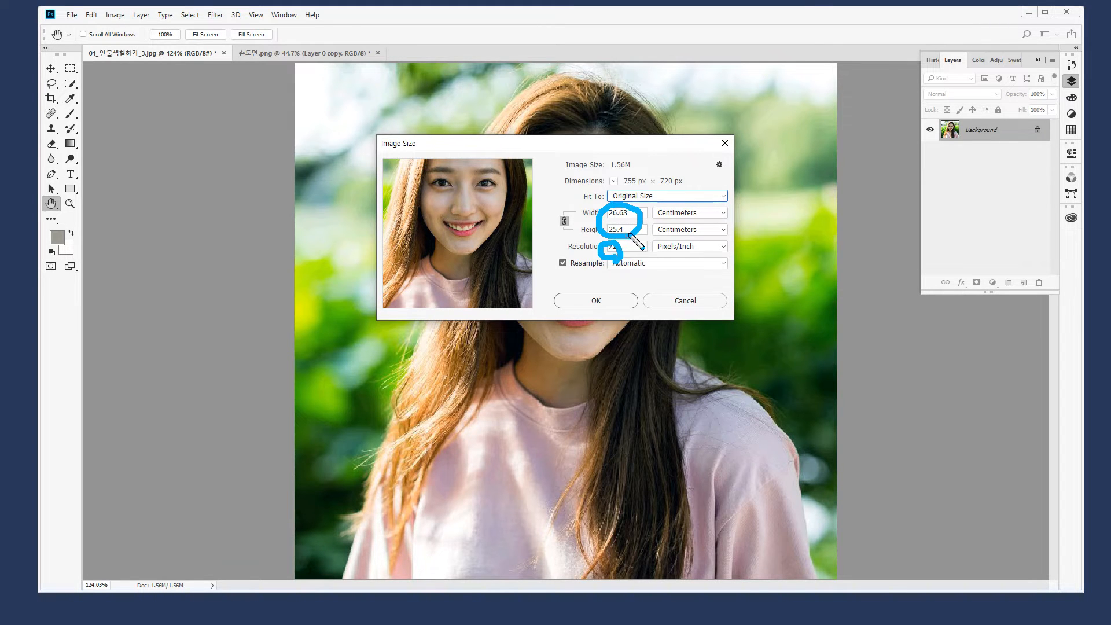
key(Escape)
double_click(630, 213)
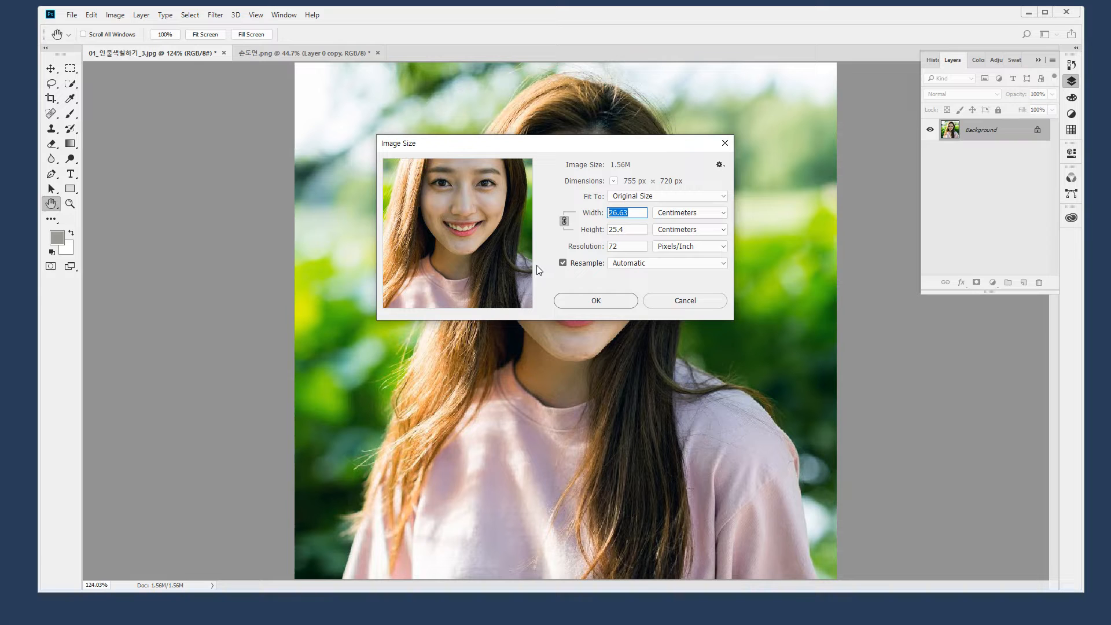
text(20)
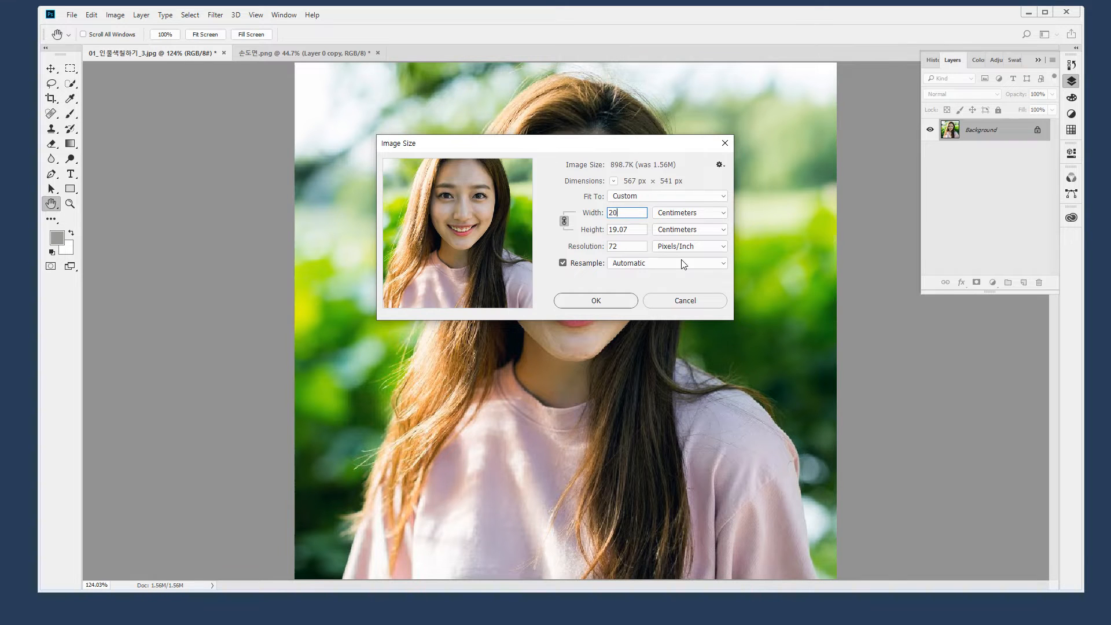
Unlink the image's width and height, try a width of 23 cm, and set the width back to 20 cm
drag(572, 243, 638, 241)
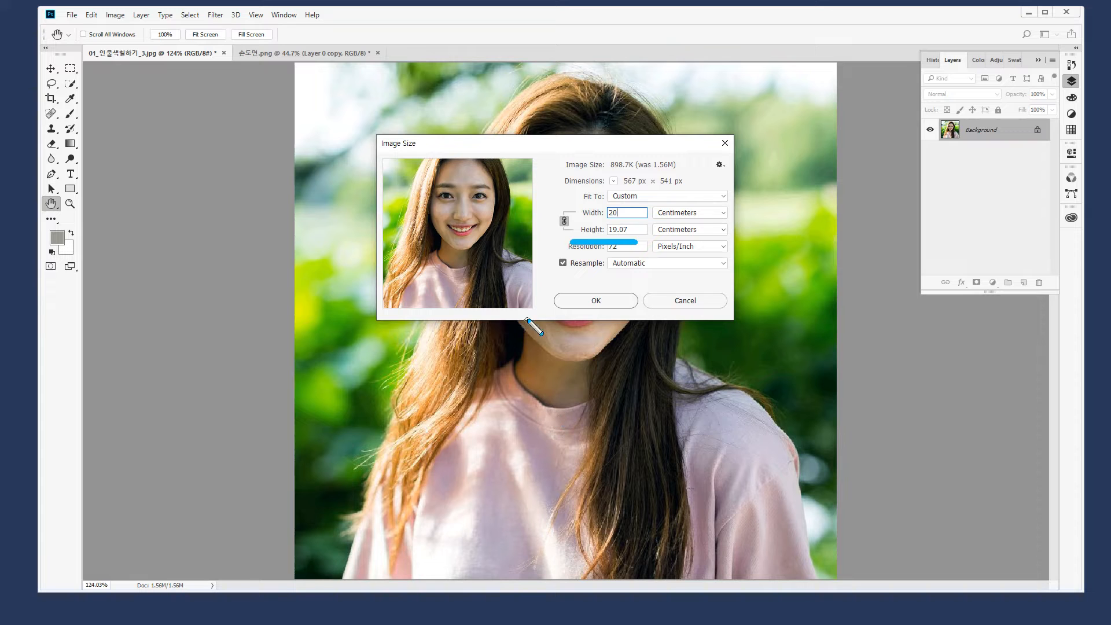
mouse_move(570, 243)
mouse_down()
mouse_move(548, 223)
mouse_move(563, 208)
mouse_move(575, 212)
mouse_move(572, 239)
mouse_up()
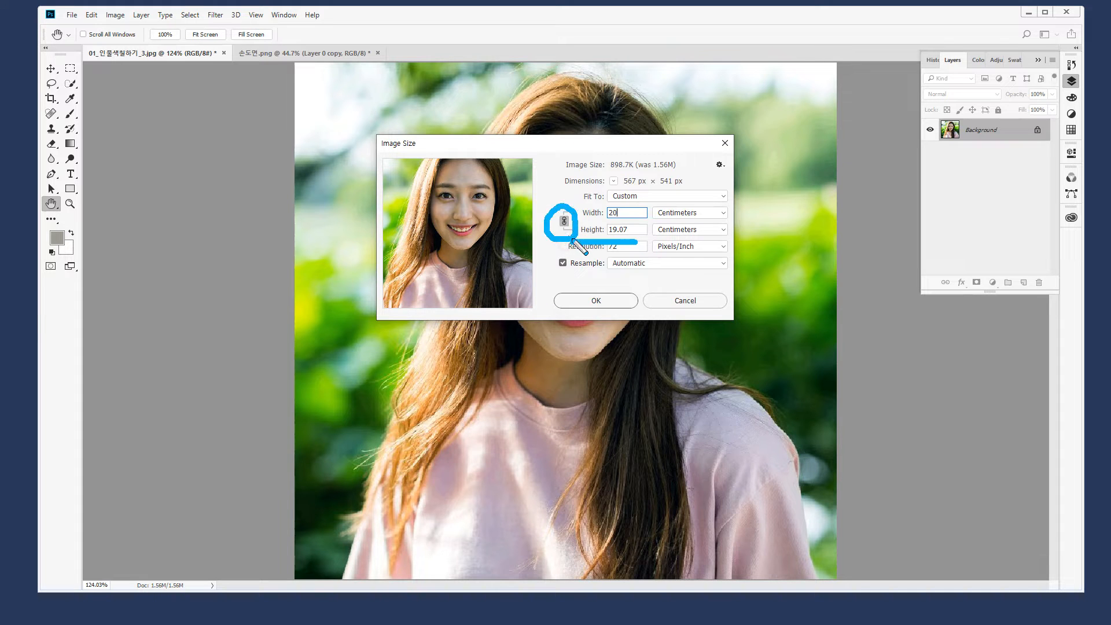
key(Escape)
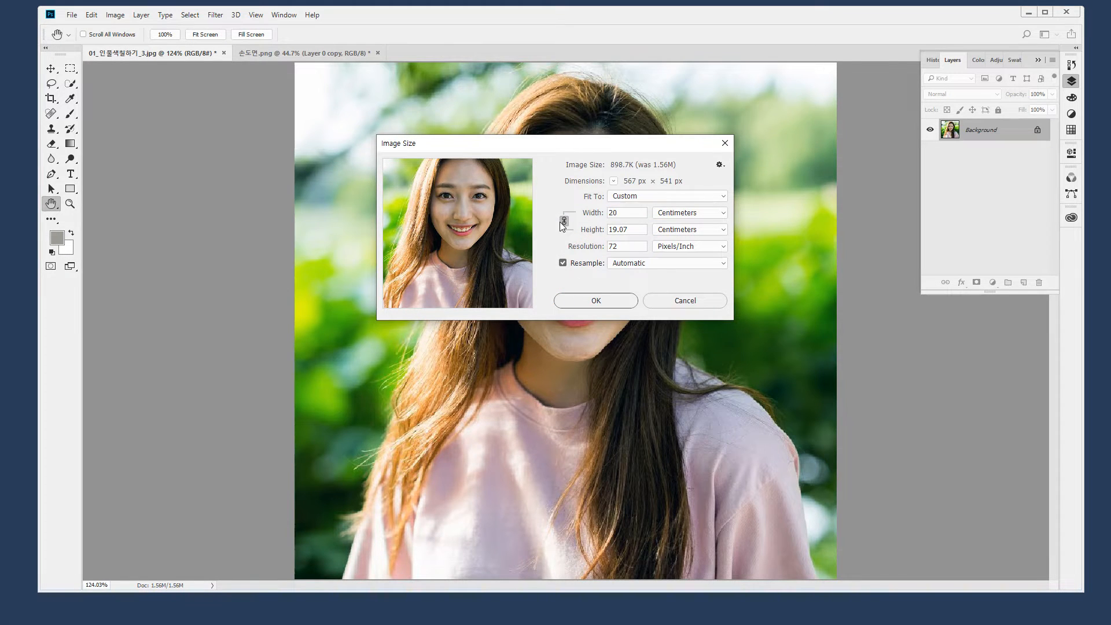
click(562, 221)
key(Up)
key(Up)
key(Up)
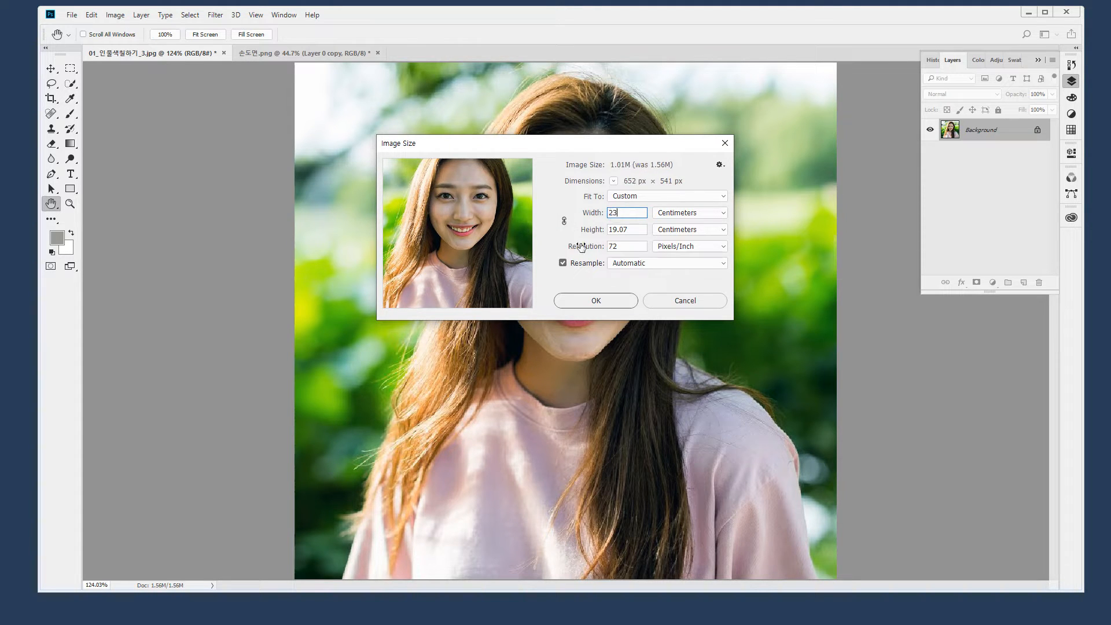
text(20)
Set the resolution to 150 pixels/inch, apply the new image size, and fit the portrait in the view
double_click(622, 246)
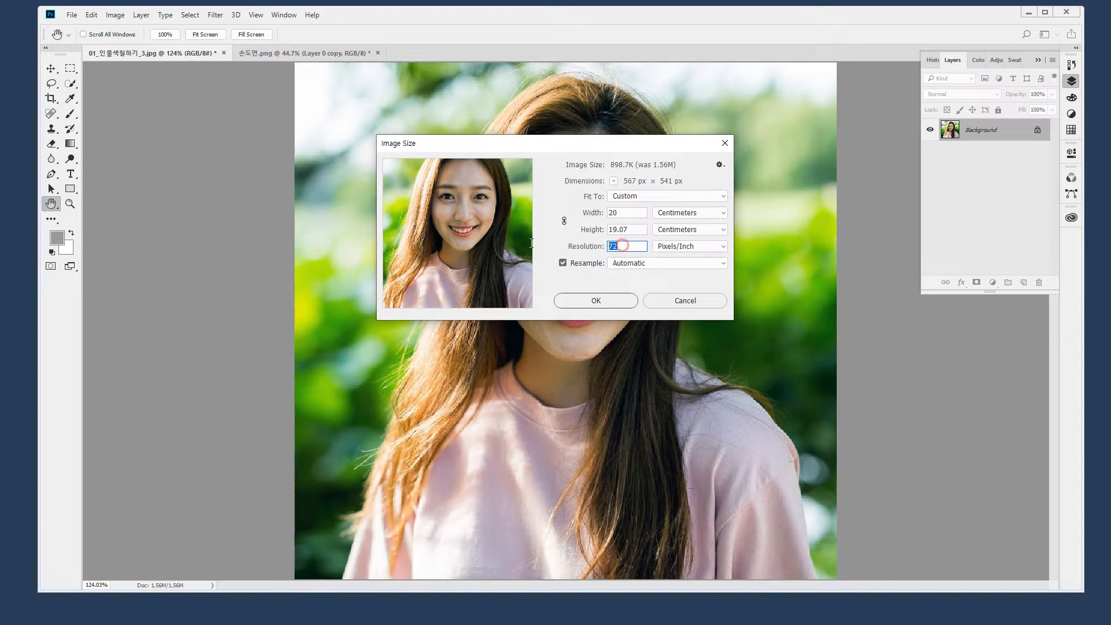
text(150)
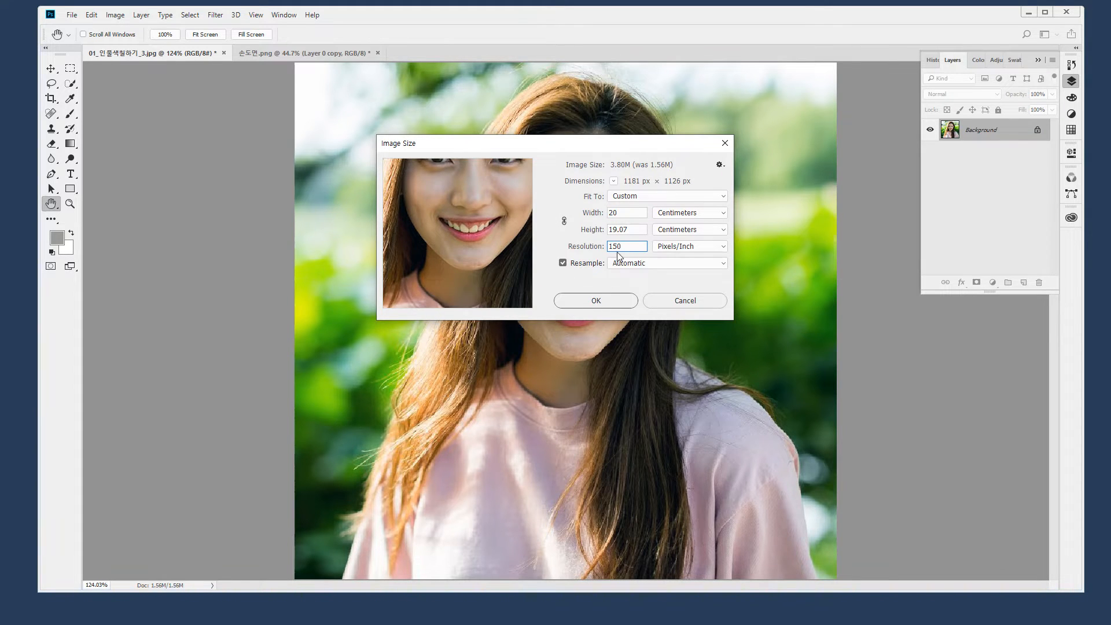
click(596, 300)
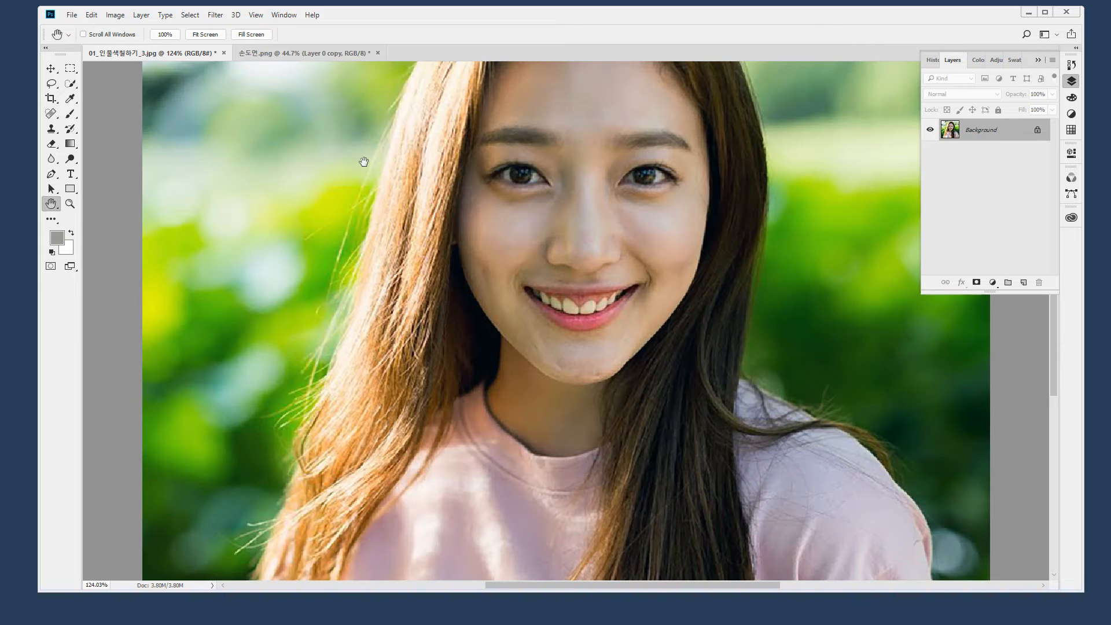
double_click(53, 205)
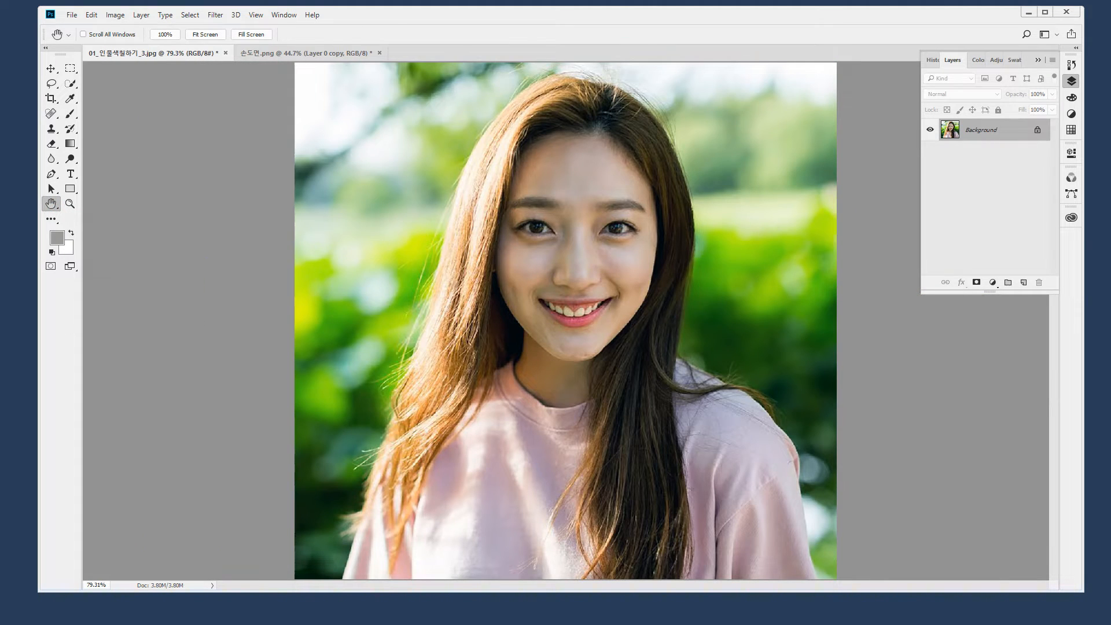
Try several anchor positions in the Canvas Size settings, ending with the centre anchor
click(115, 14)
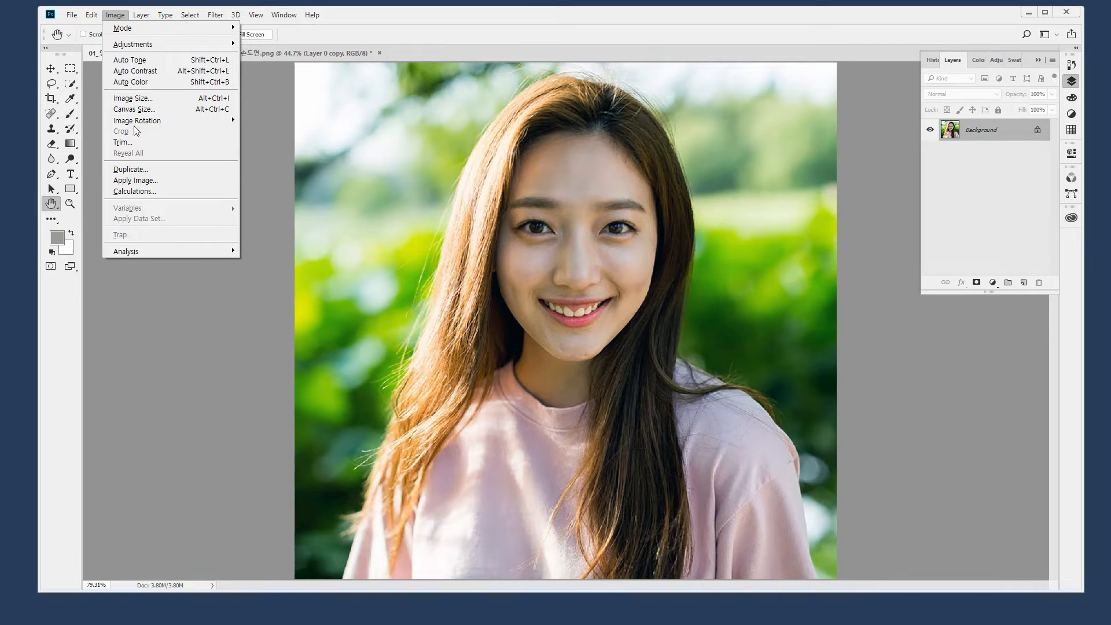
click(172, 109)
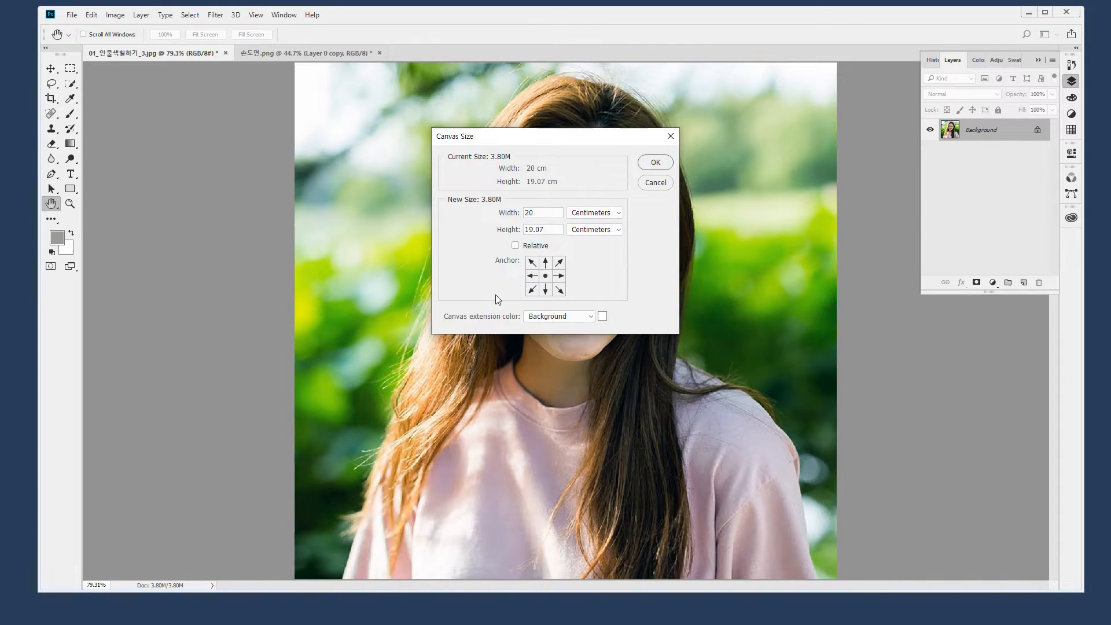
click(544, 264)
click(561, 263)
click(545, 274)
click(546, 287)
click(558, 290)
click(545, 275)
Enlarge the canvas to 30 by 30 cm, view the whole result, and undo the enlargement
drag(544, 213, 491, 218)
text(30)
key(Tab)
key(Tab)
text(30)
key(Return)
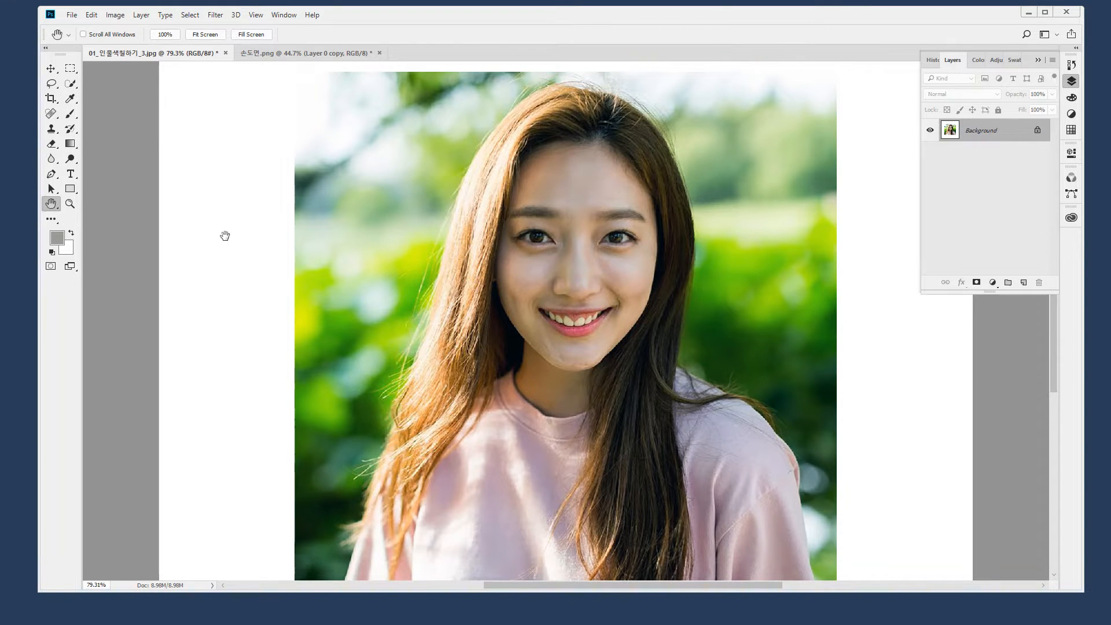
double_click(51, 204)
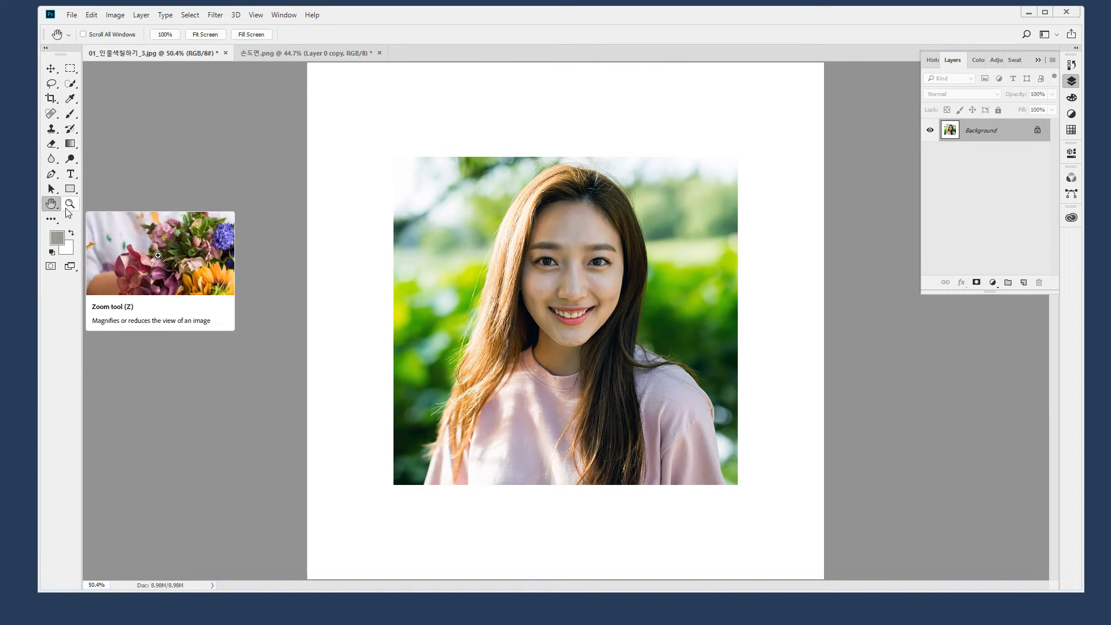
key(ctrl+z)
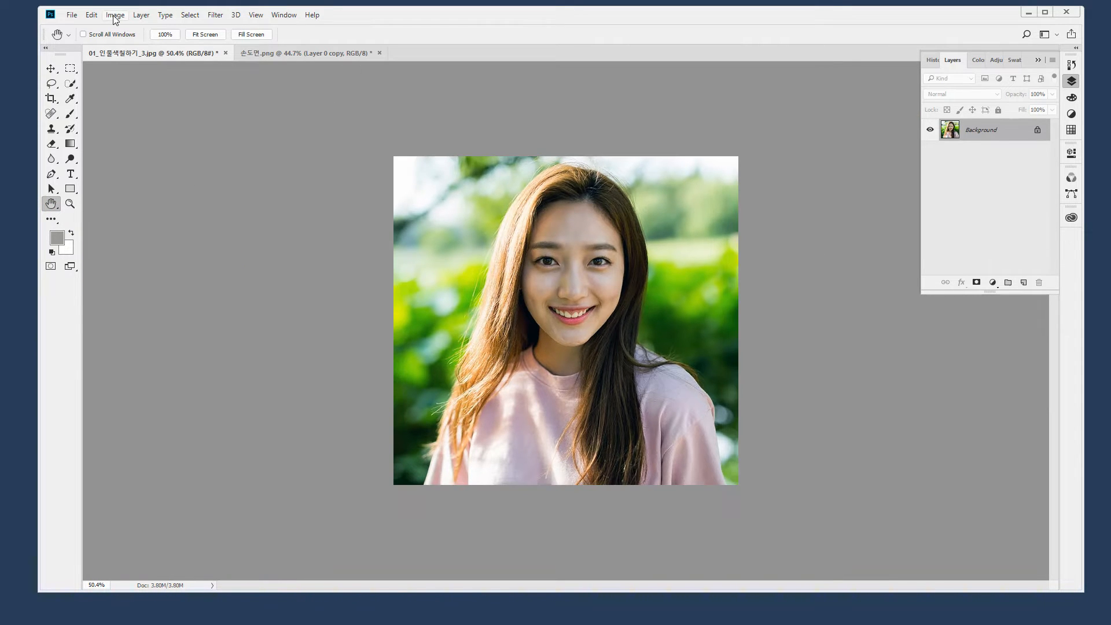
Reduce the canvas to 15 by 15 cm around the centre, accepting the clipping
click(115, 15)
click(133, 109)
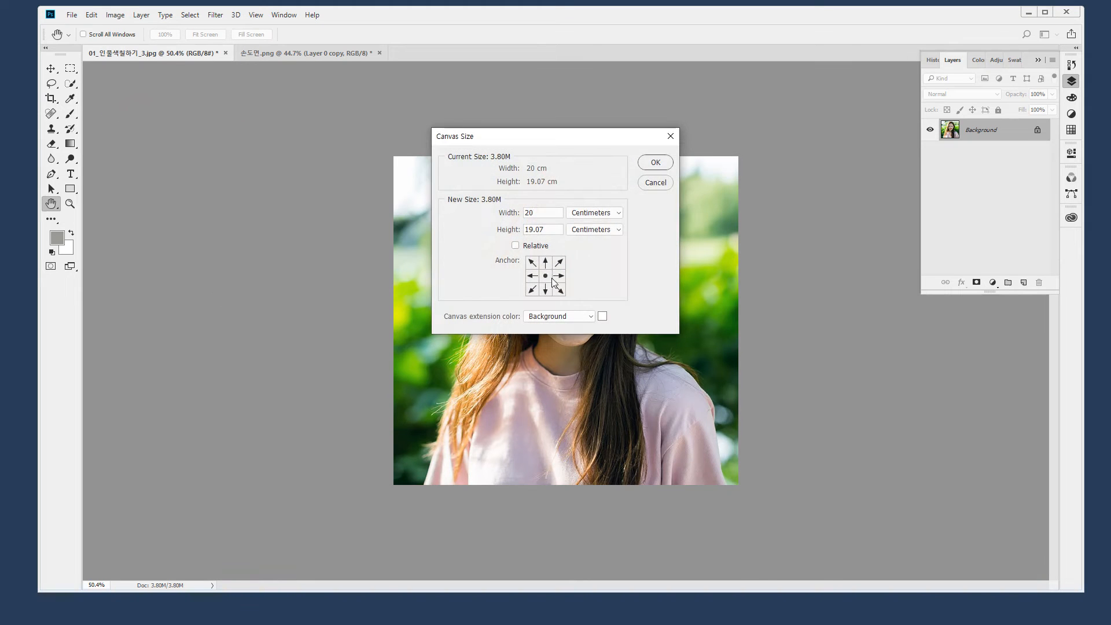
double_click(538, 218)
text(15)
key(Tab)
text(15)
key(Return)
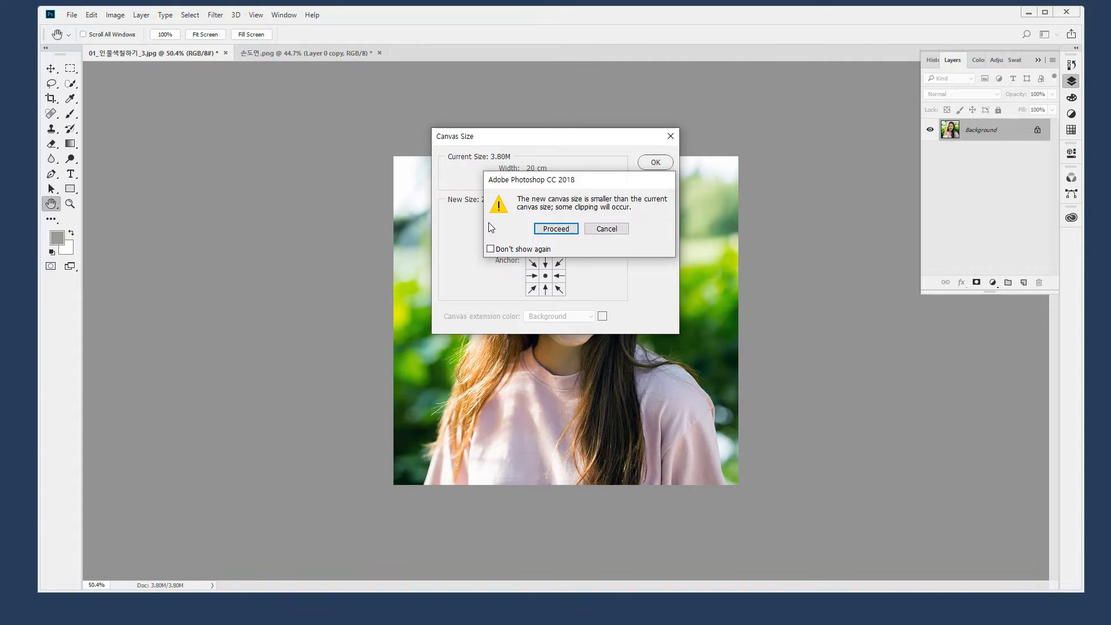
click(537, 227)
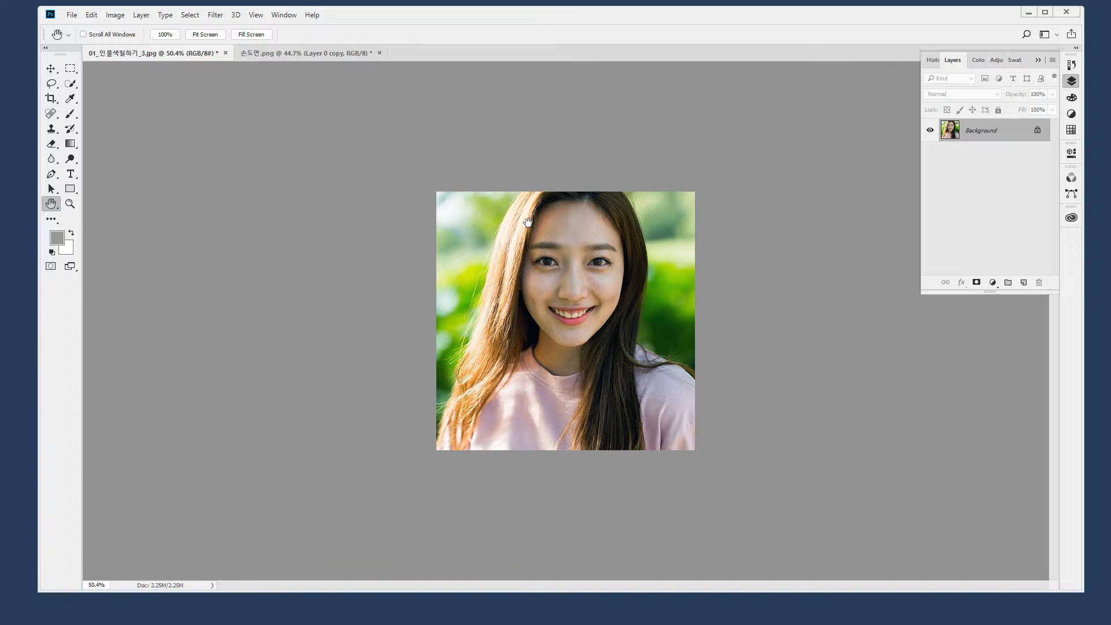
Compare the clipped and full portrait by undoing and redoing the canvas reduction, ending with it undone
key(ctrl+z)
key(ctrl+shift+z)
key(ctrl+z)
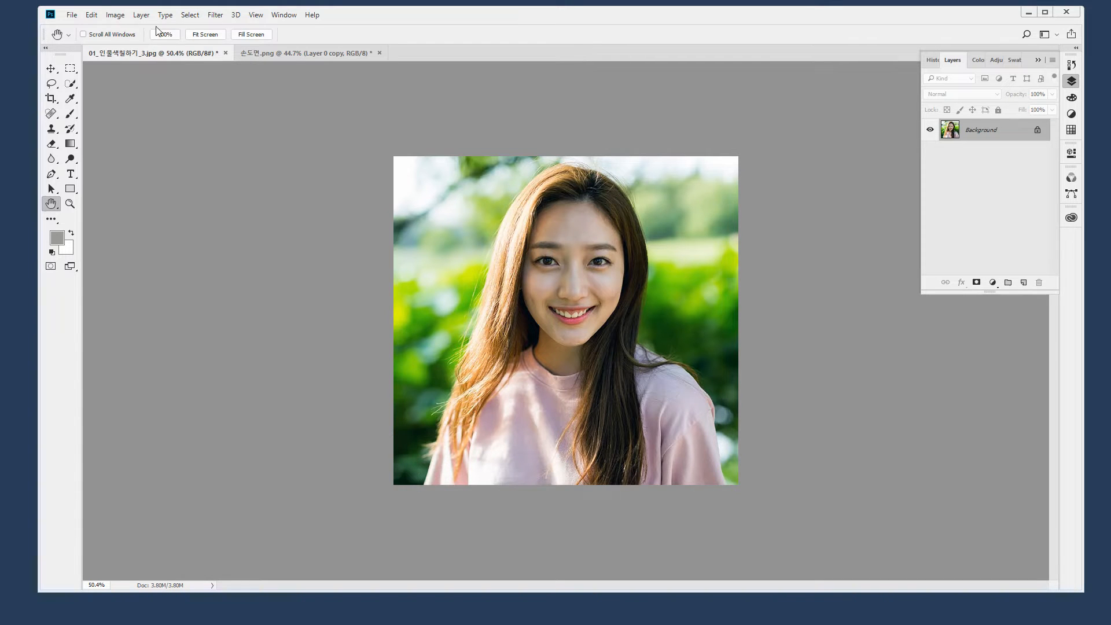
Rotate the whole image 180° and undo the rotation
click(115, 14)
mouse_move(164, 126)
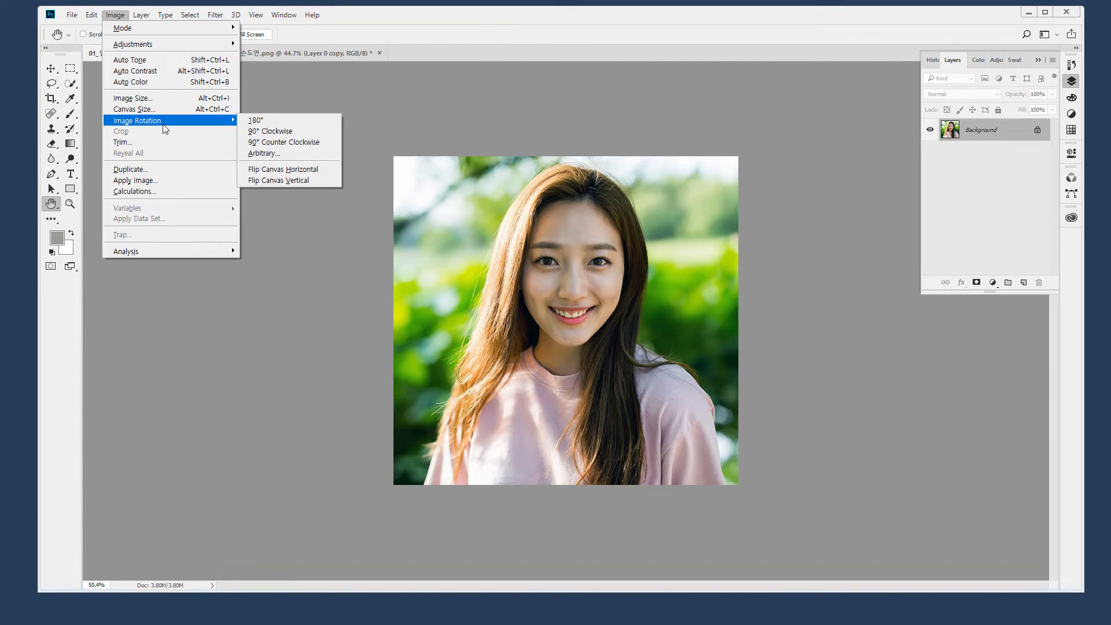
click(335, 126)
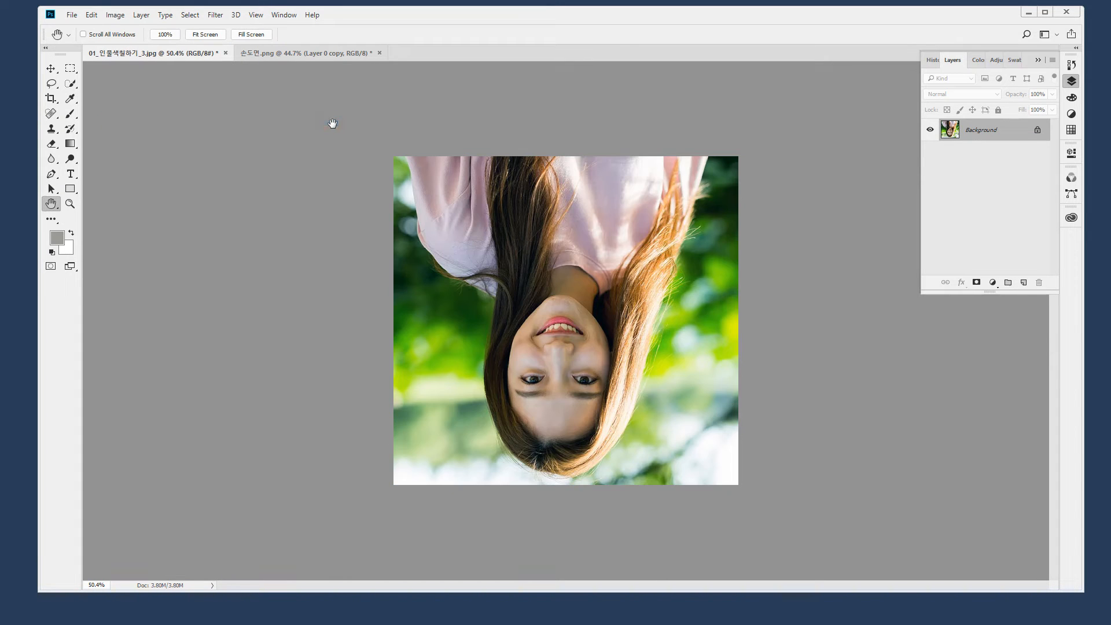
key(ctrl+z)
Rotate the whole image 90° clockwise and undo the rotation
click(115, 14)
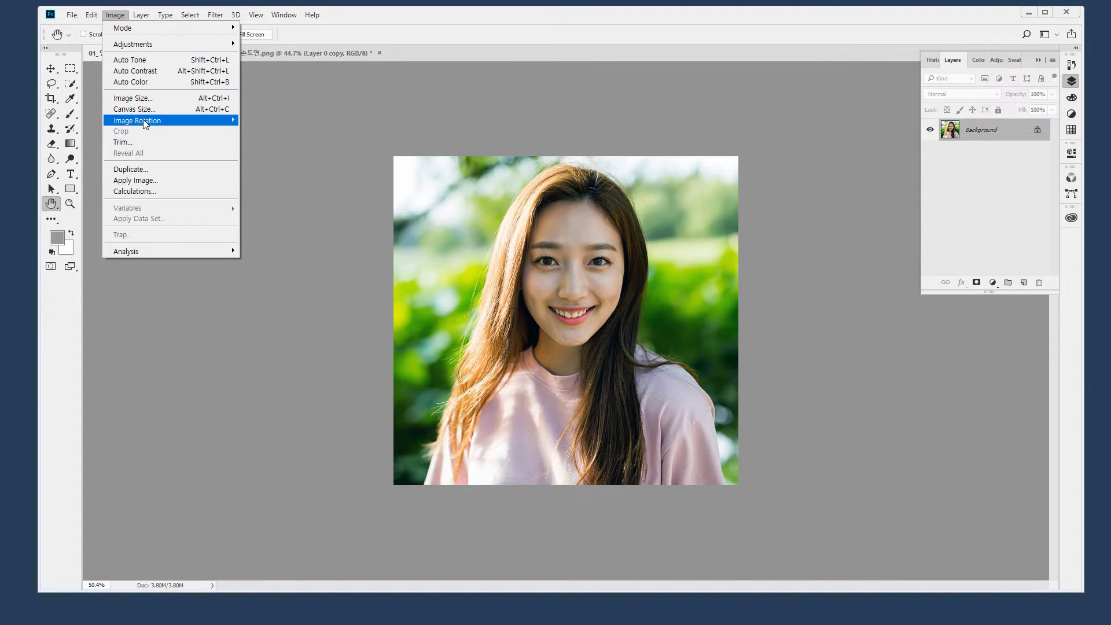
mouse_move(174, 121)
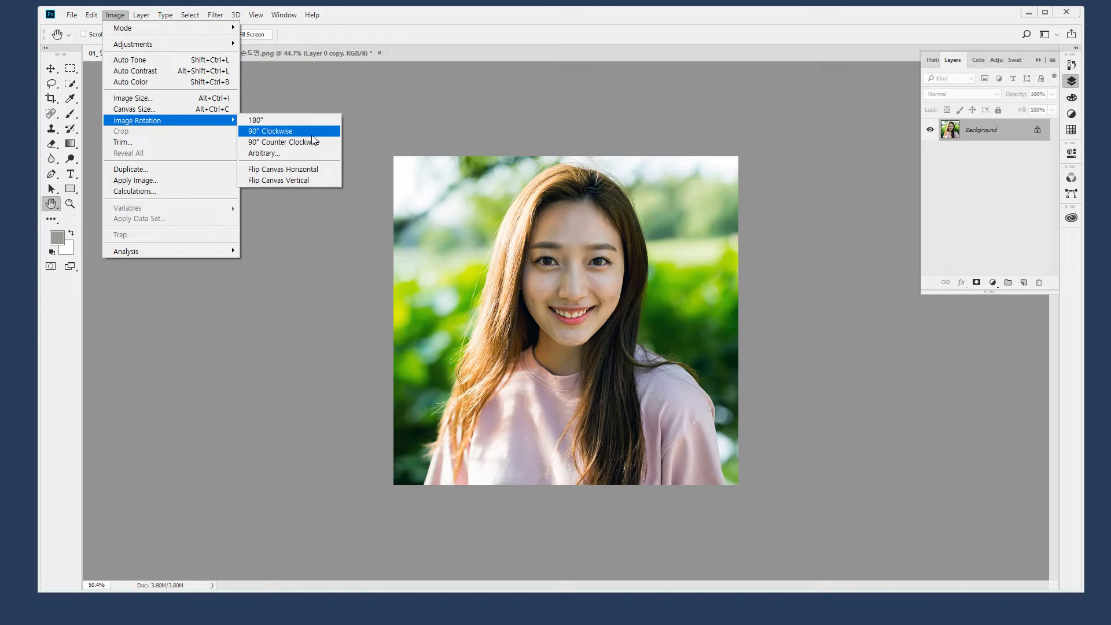
click(312, 134)
key(ctrl+z)
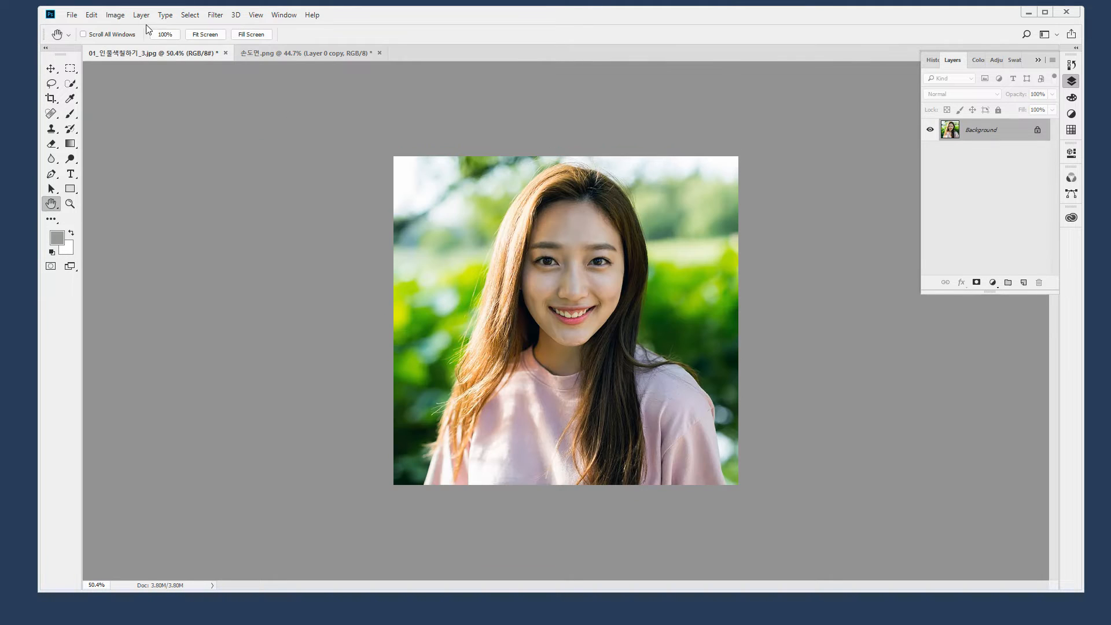
Rotate the whole image by an arbitrary angle of 45° clockwise and undo the rotation
click(108, 16)
mouse_move(156, 121)
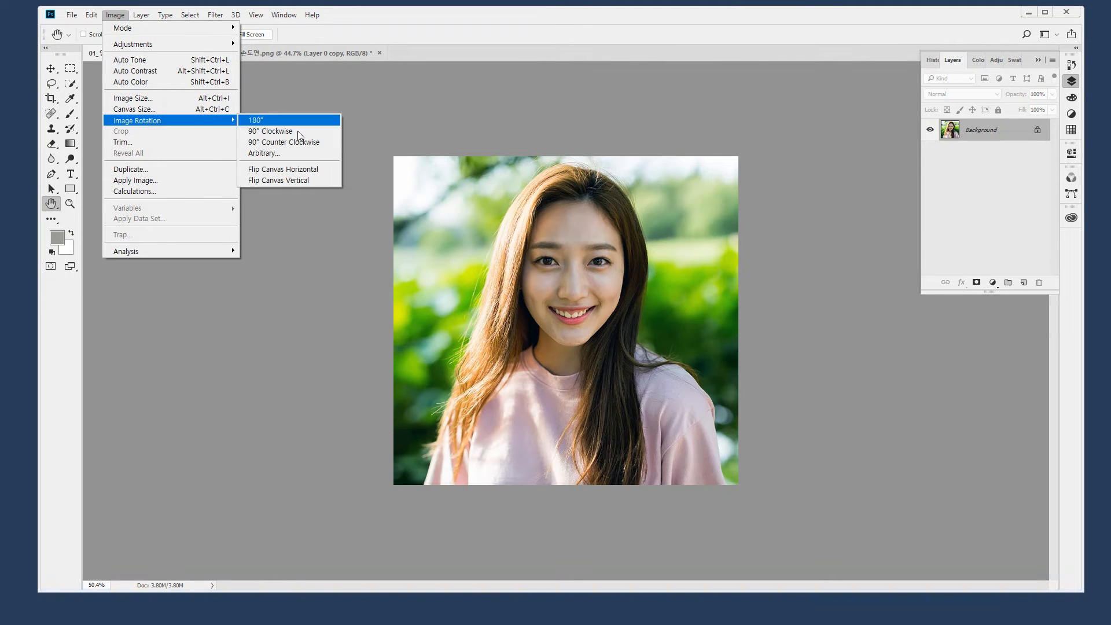
click(325, 152)
text(45)
key(Return)
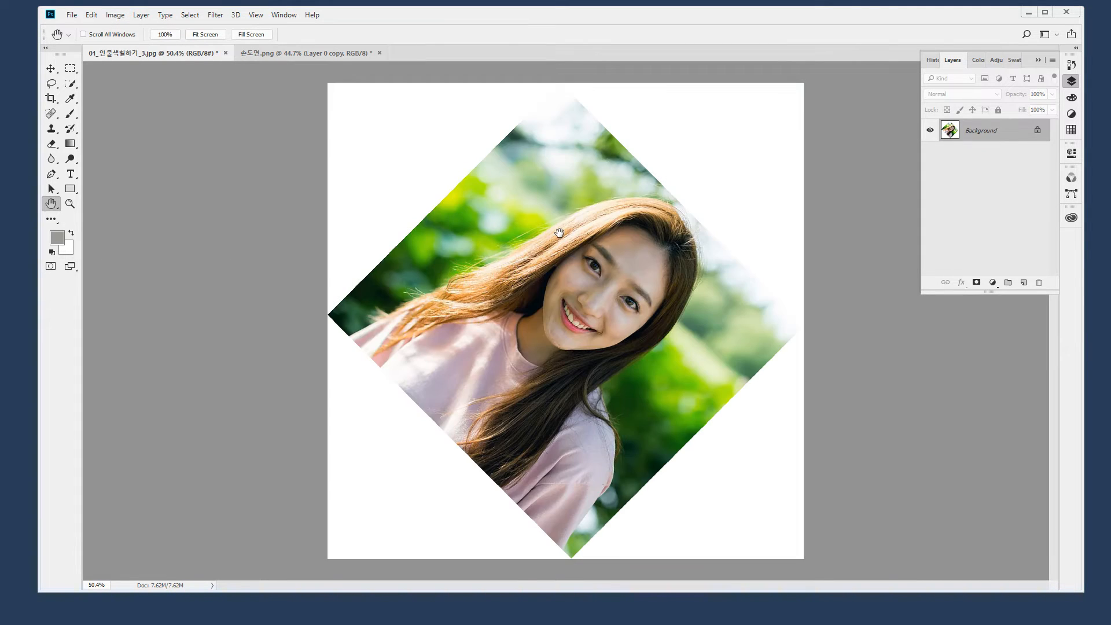
key(ctrl+z)
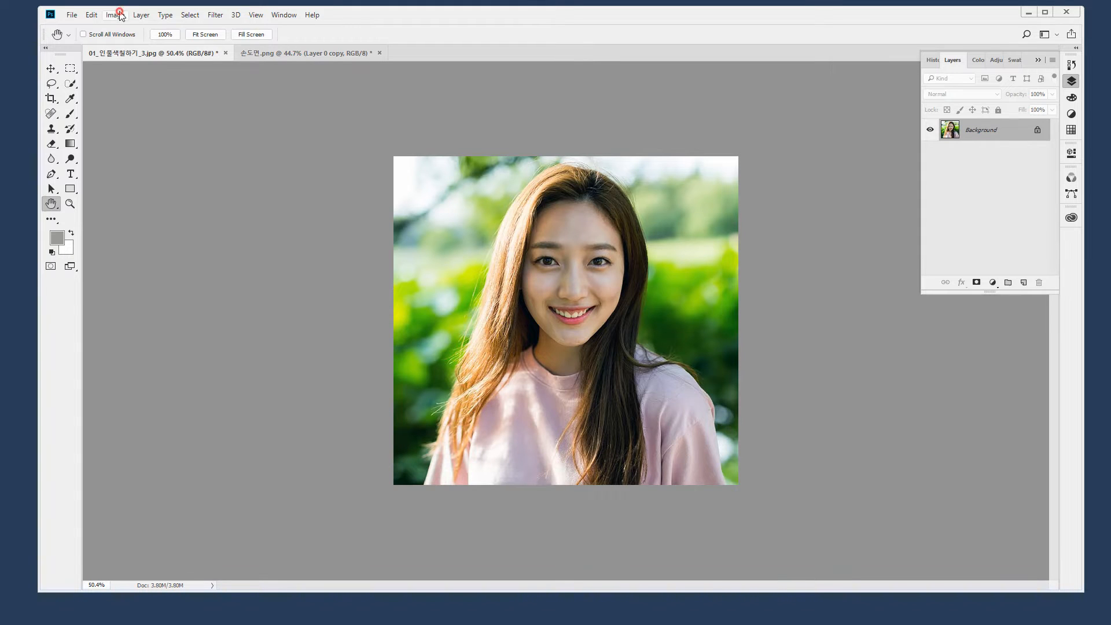
Flip the whole canvas vertically and undo the flip
click(115, 15)
mouse_move(151, 121)
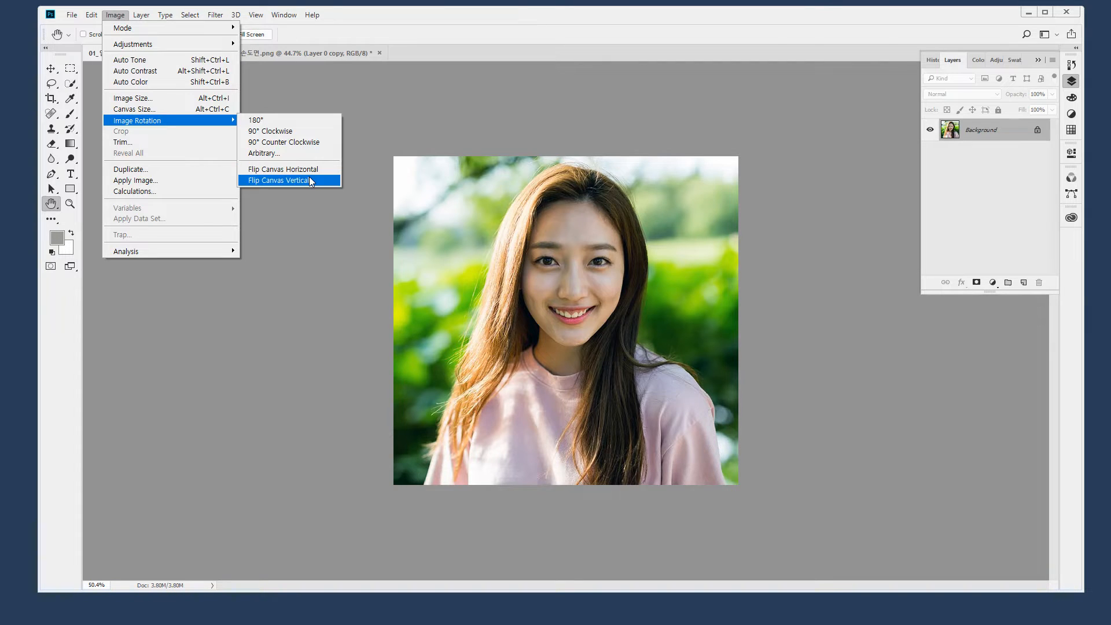
click(308, 180)
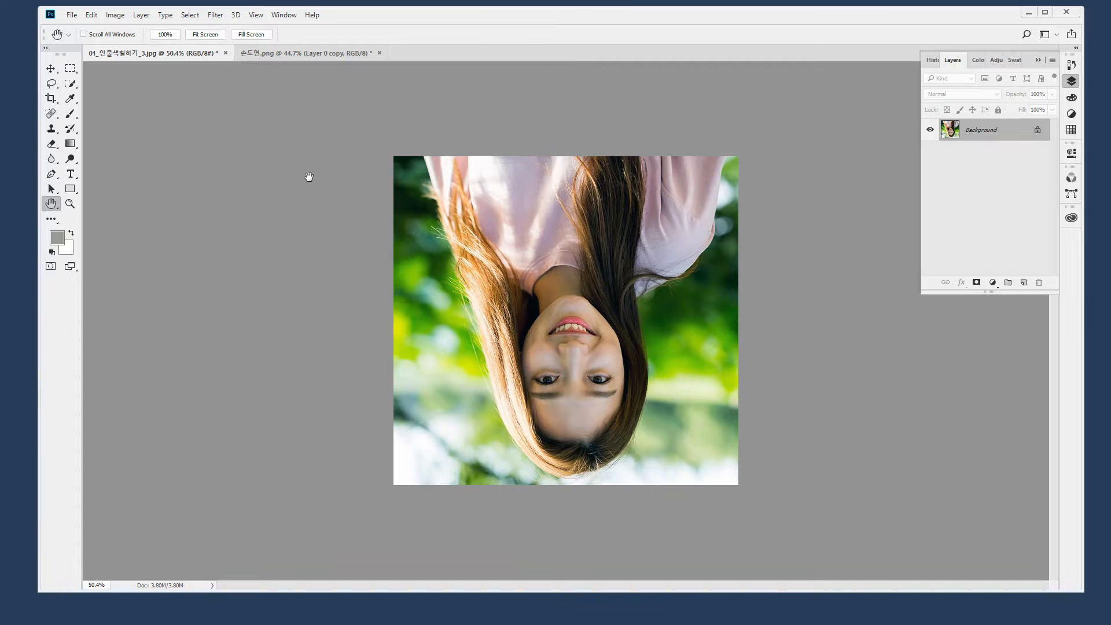
key(super+x)
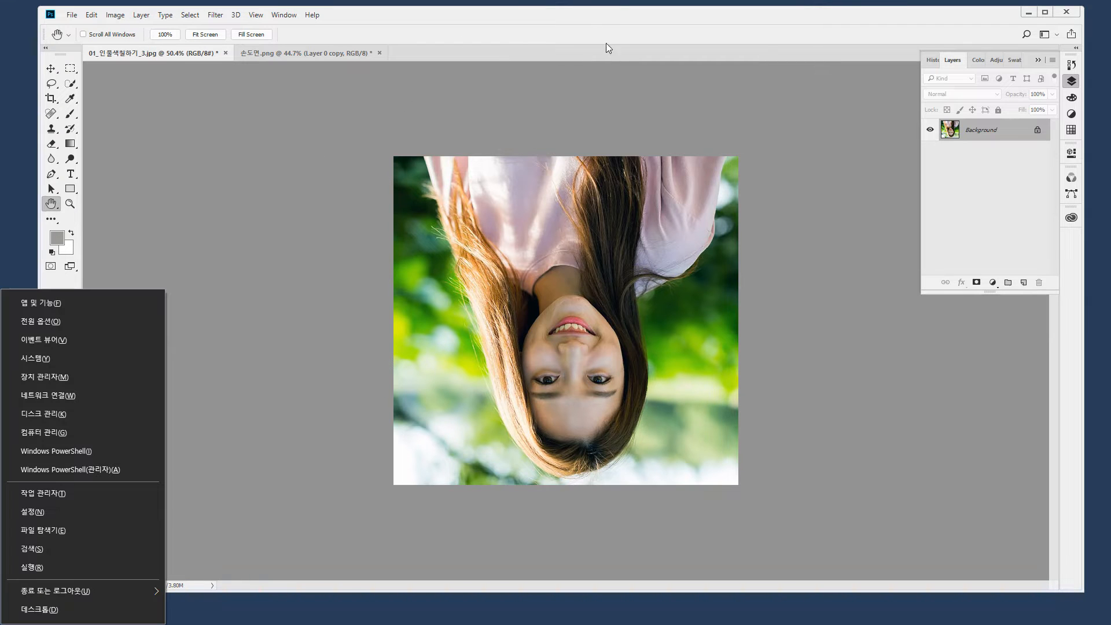
click(595, 22)
key(ctrl+z)
Flip the whole canvas horizontally, compare it by undoing and redoing, and leave the flip undone
click(215, 15)
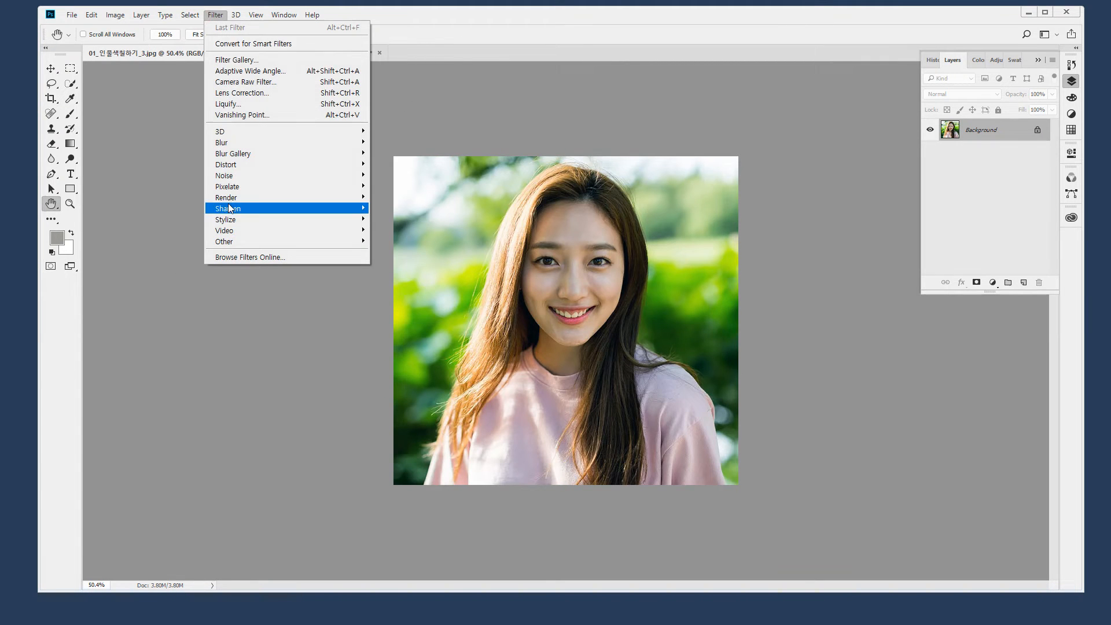
click(116, 14)
click(115, 15)
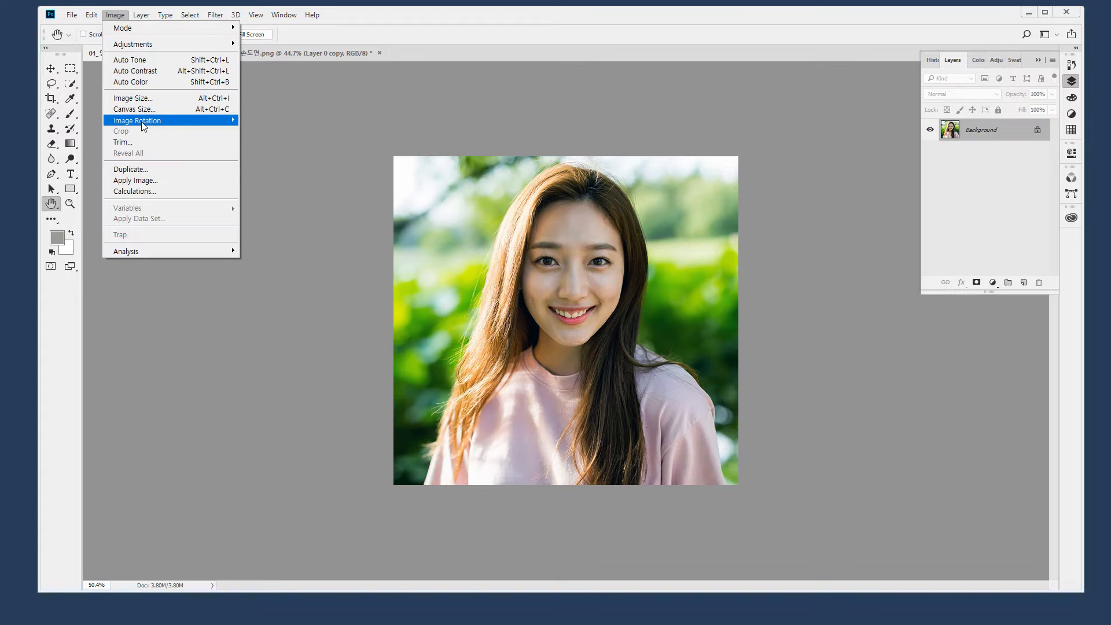
click(289, 169)
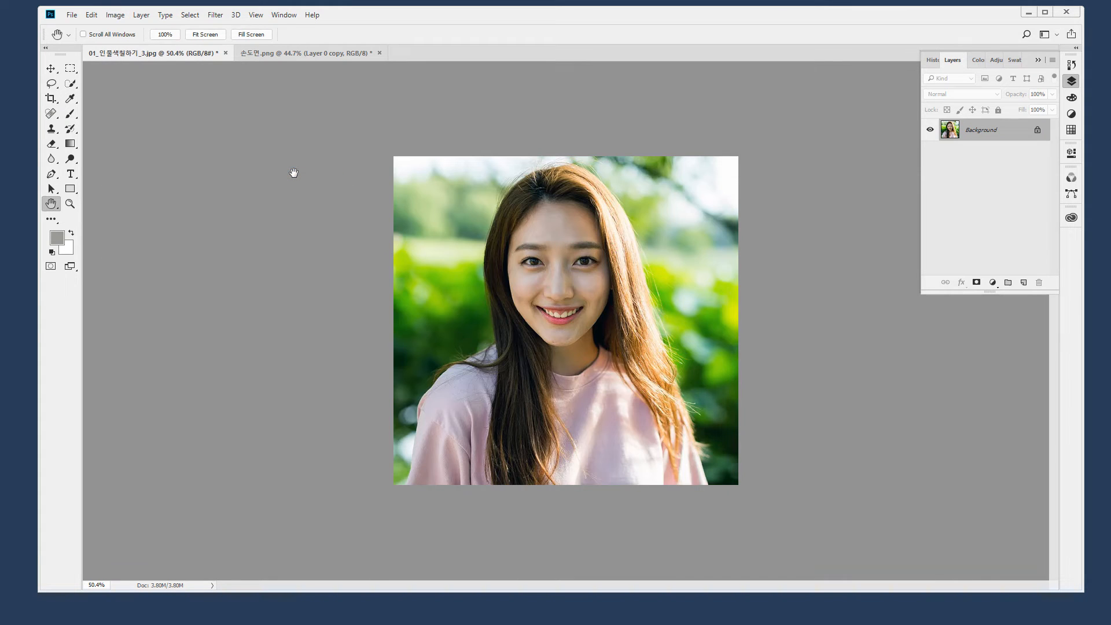
key(ctrl+z)
key(ctrl+shift+z)
key(ctrl+z)
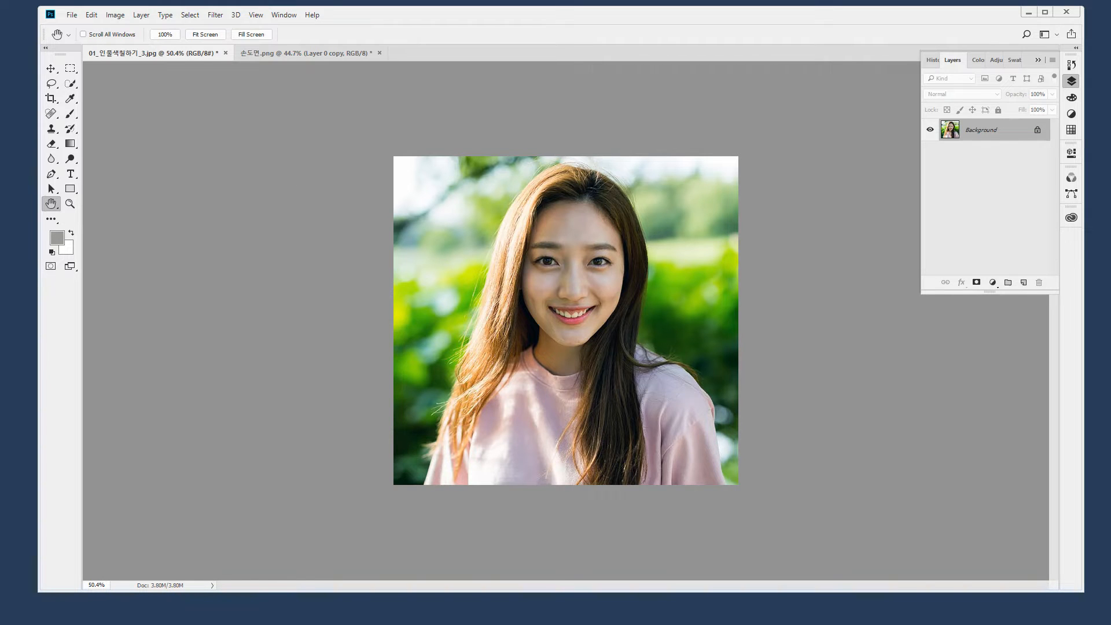
click(115, 14)
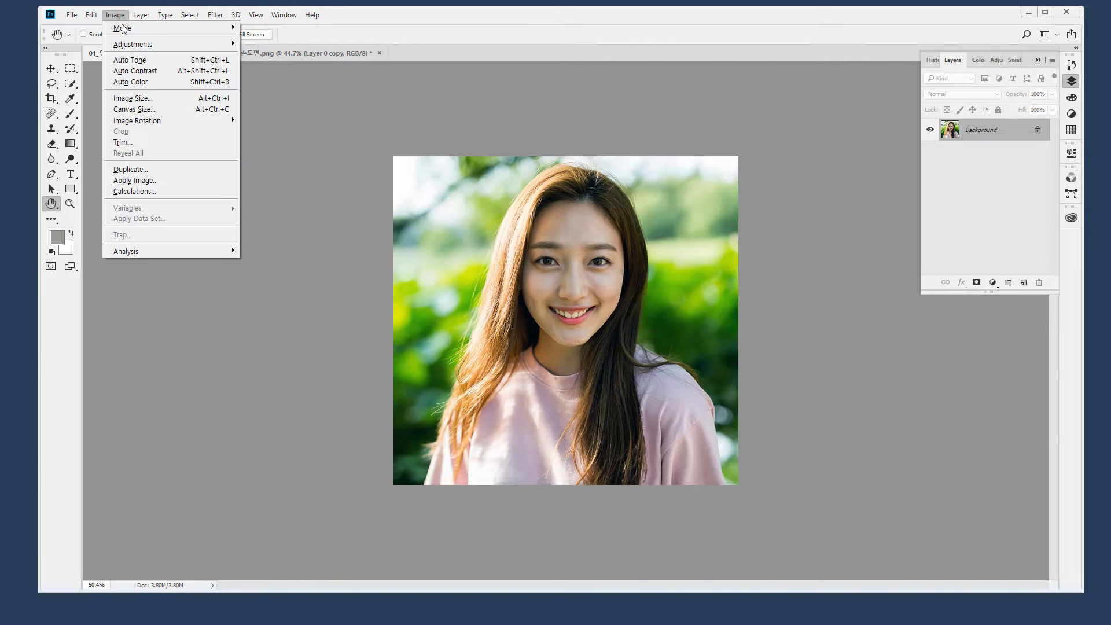
click(156, 144)
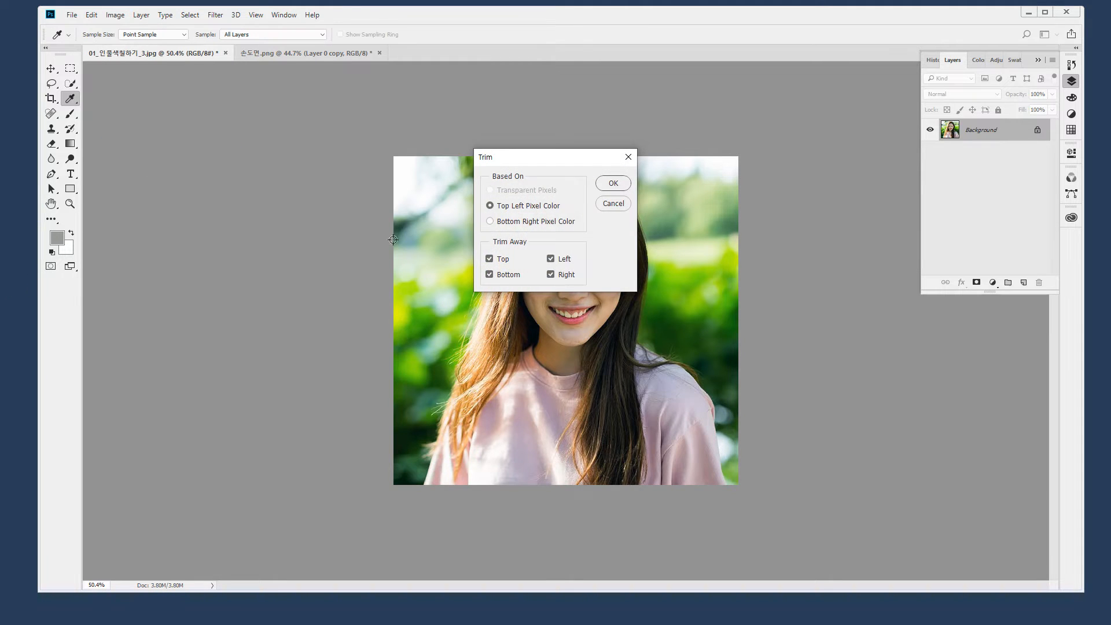
click(618, 207)
click(93, 15)
mouse_move(109, 18)
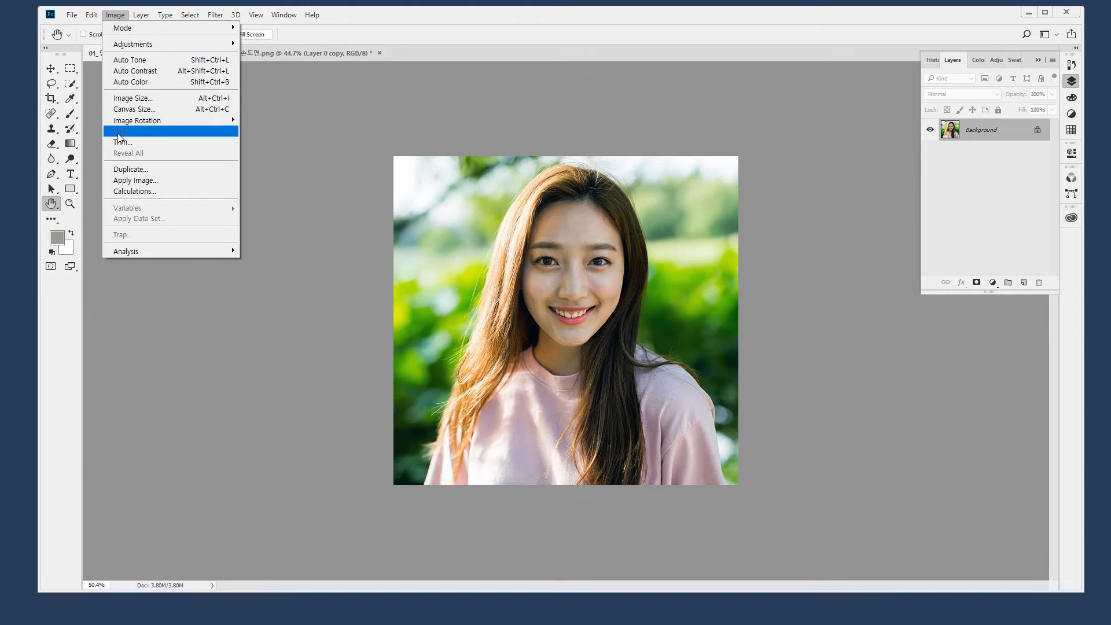
click(556, 4)
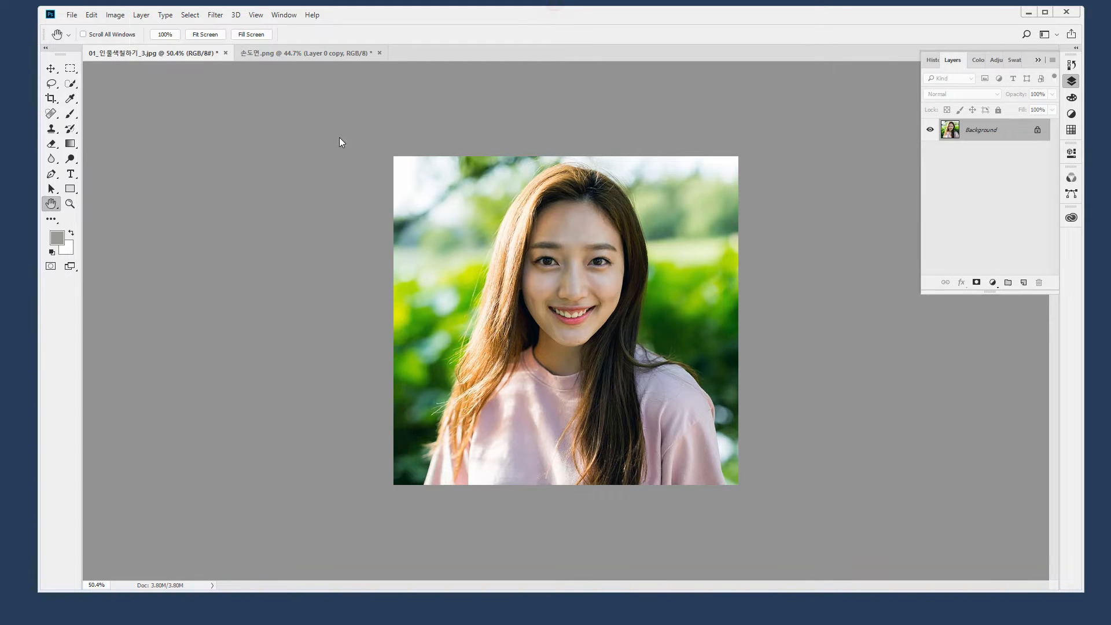
Draw a rectangular marquee with a 5 px feather around the head and shoulders, crop the image to it and undo the crop
click(70, 68)
drag(470, 157, 680, 429)
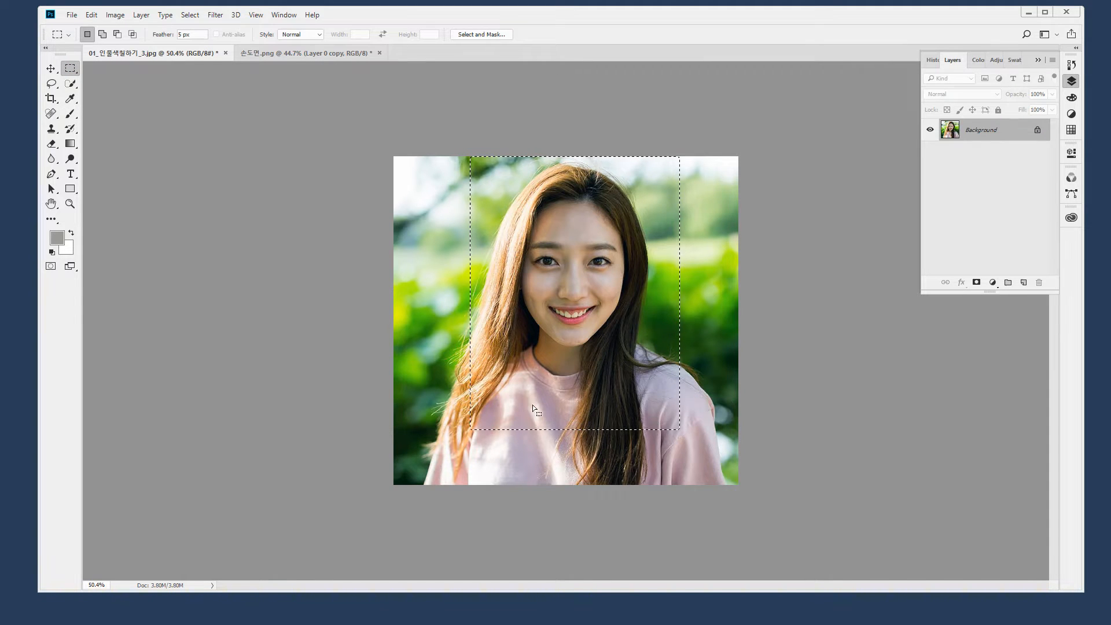
click(115, 14)
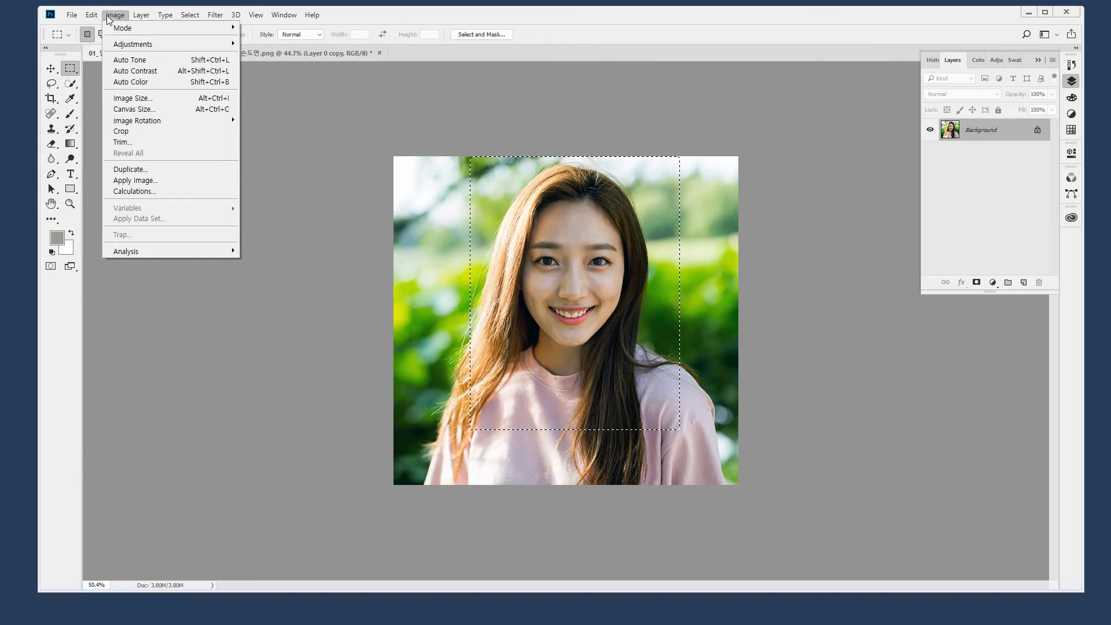
click(152, 133)
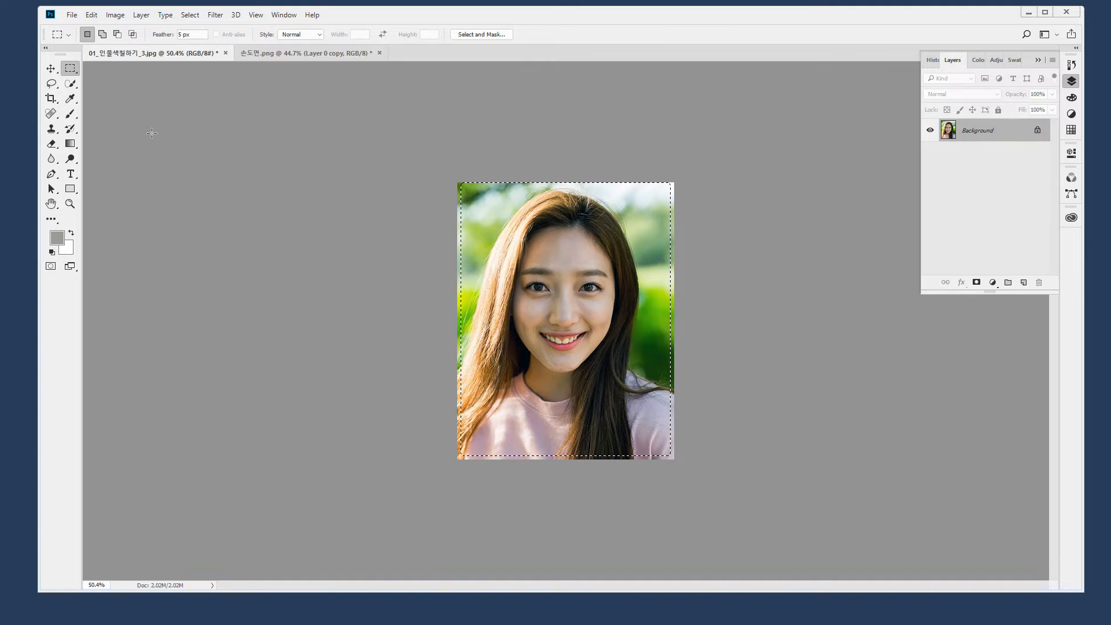
key(ctrl+z)
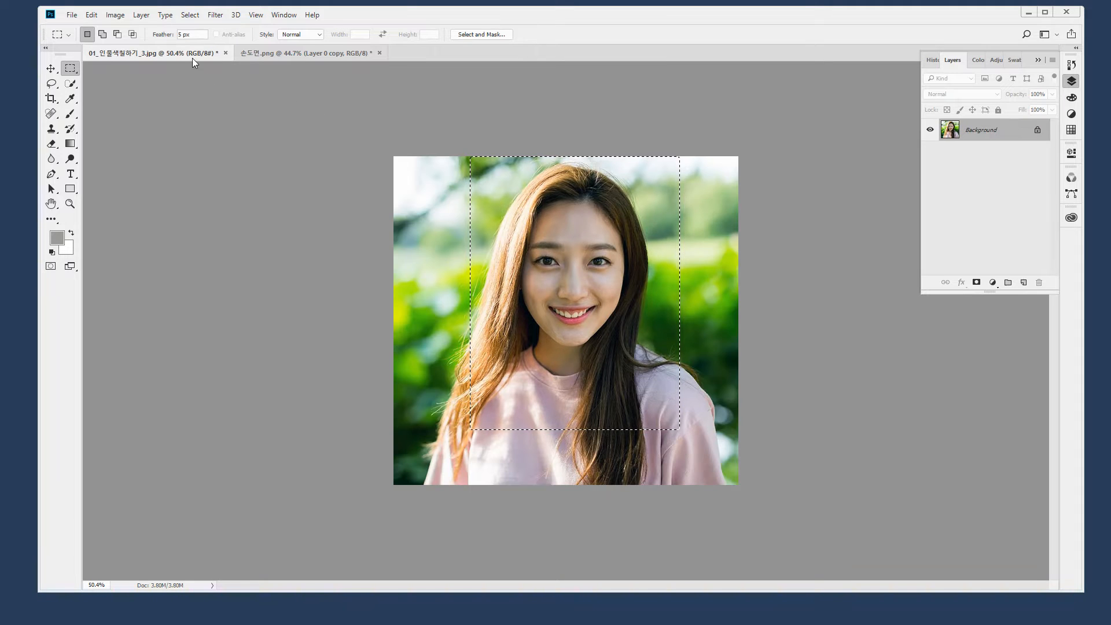
Set the marquee feather to 0 px and draw a new rectangular selection around the head and shoulders
click(190, 34)
text(0)
key(Return)
click(525, 233)
click(70, 69)
drag(467, 154, 679, 412)
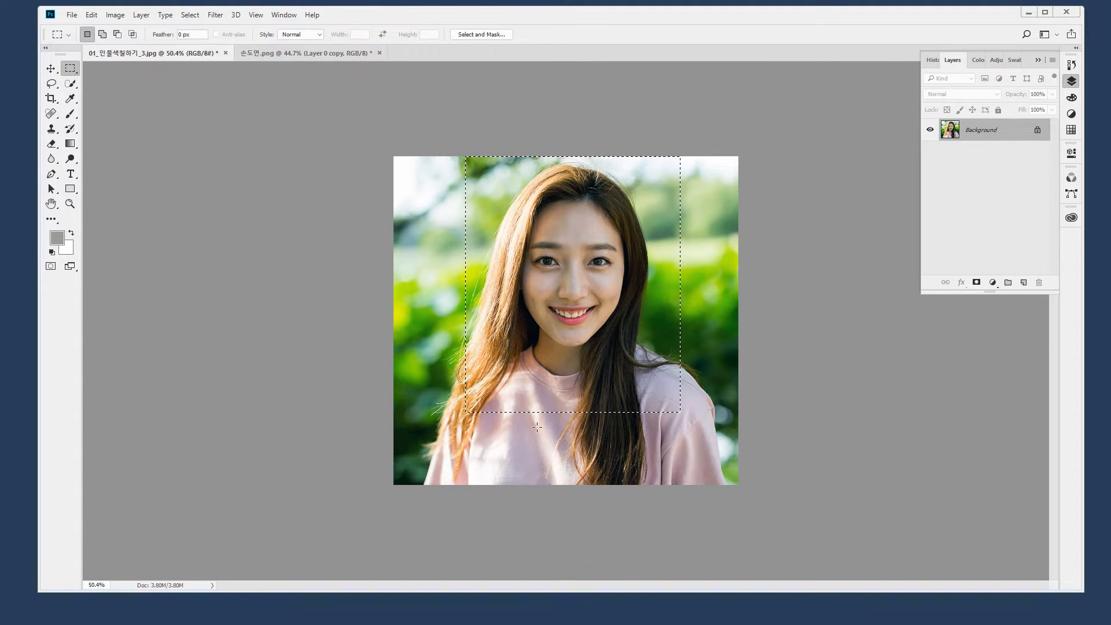
Crop the image to the unfeathered selection, undo the crop and clear the selection
click(115, 15)
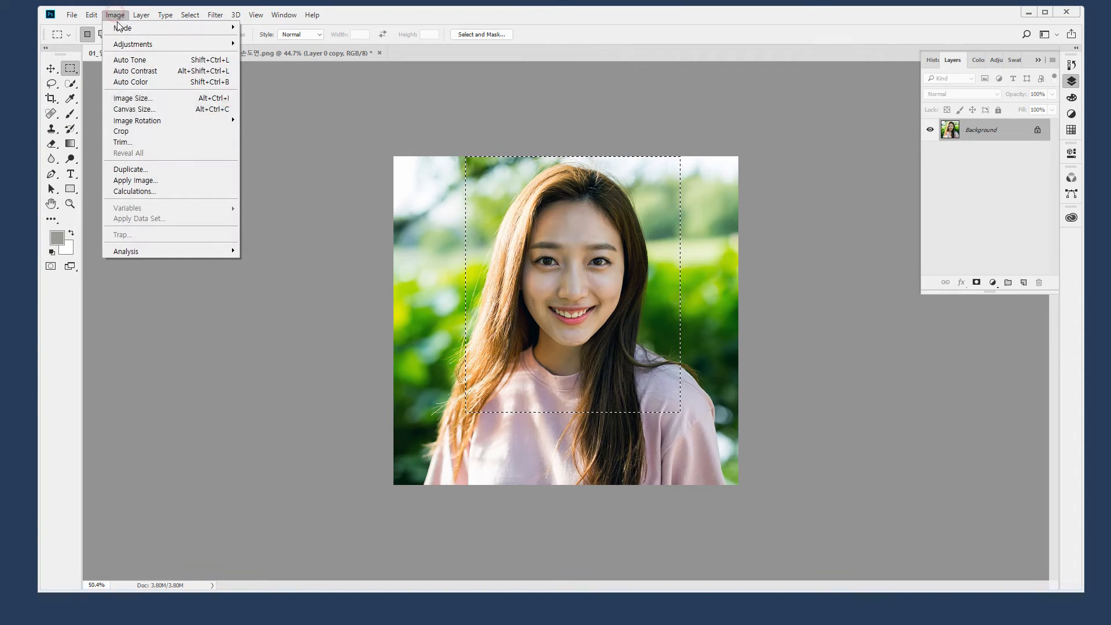
click(154, 134)
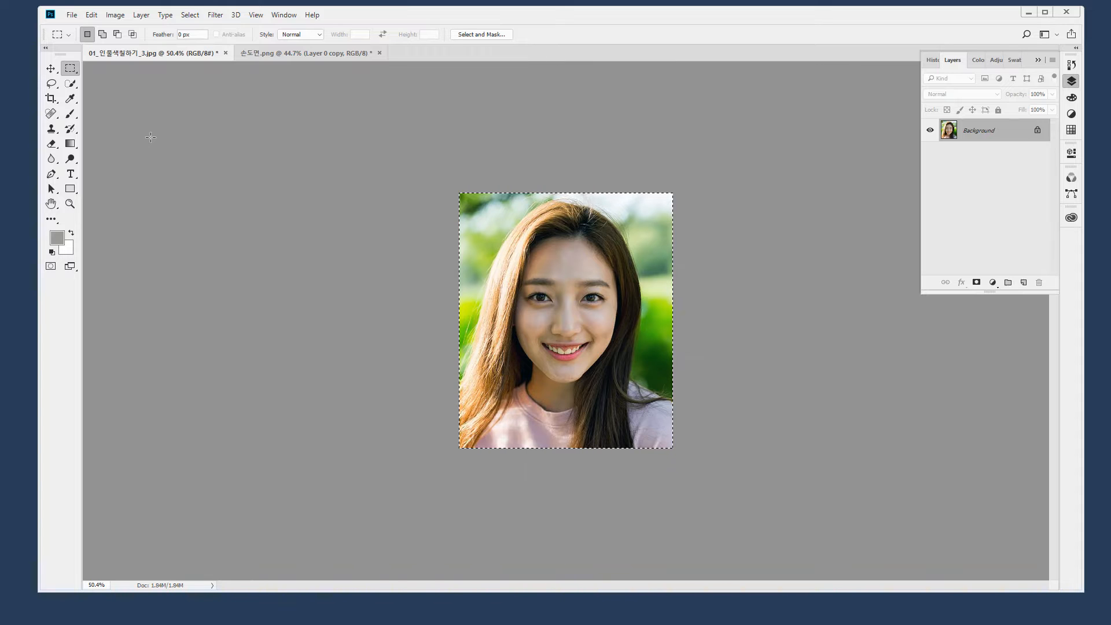
key(ctrl+z)
click(401, 210)
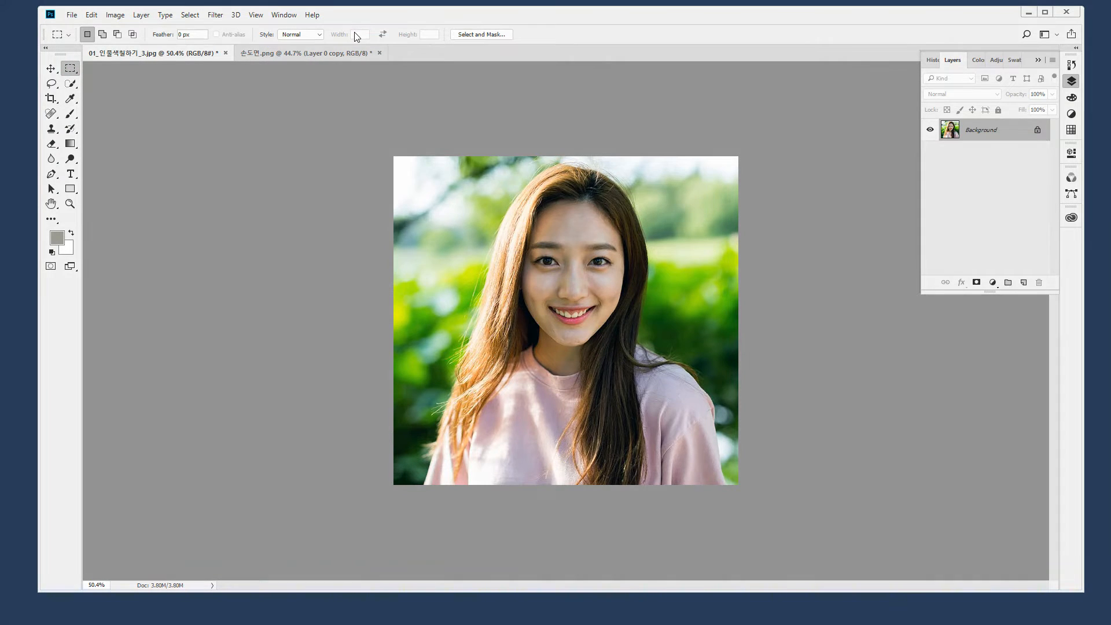
Set the marquee style to Fixed Ratio 1:1 and draw a square selection around the face
key(super+plus)
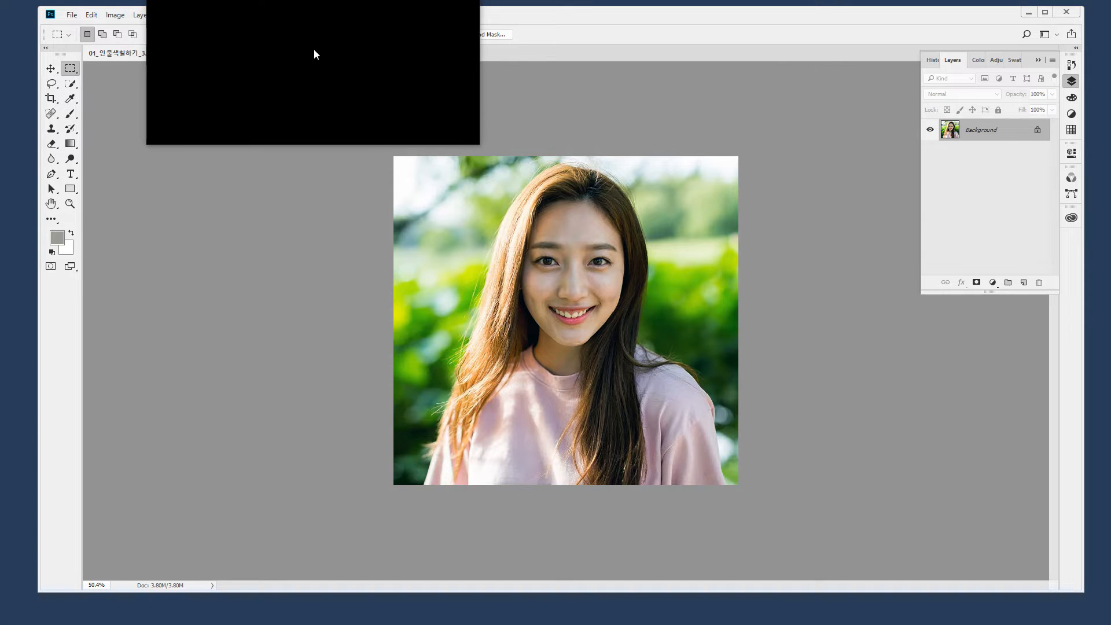
click(302, 36)
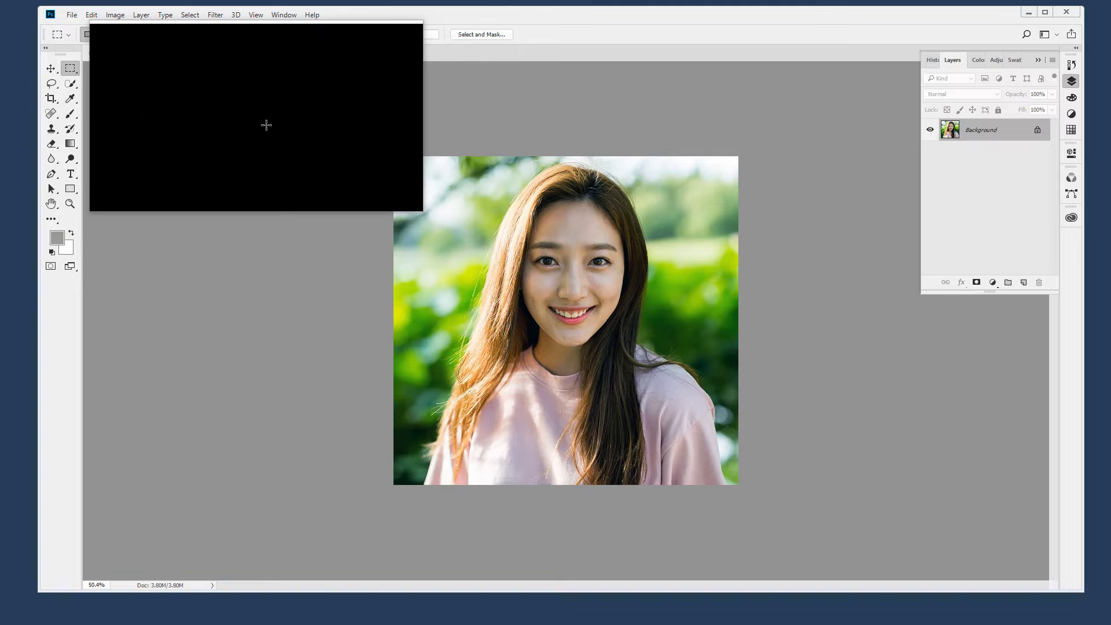
key(super+Escape)
click(469, 188)
drag(469, 188, 665, 386)
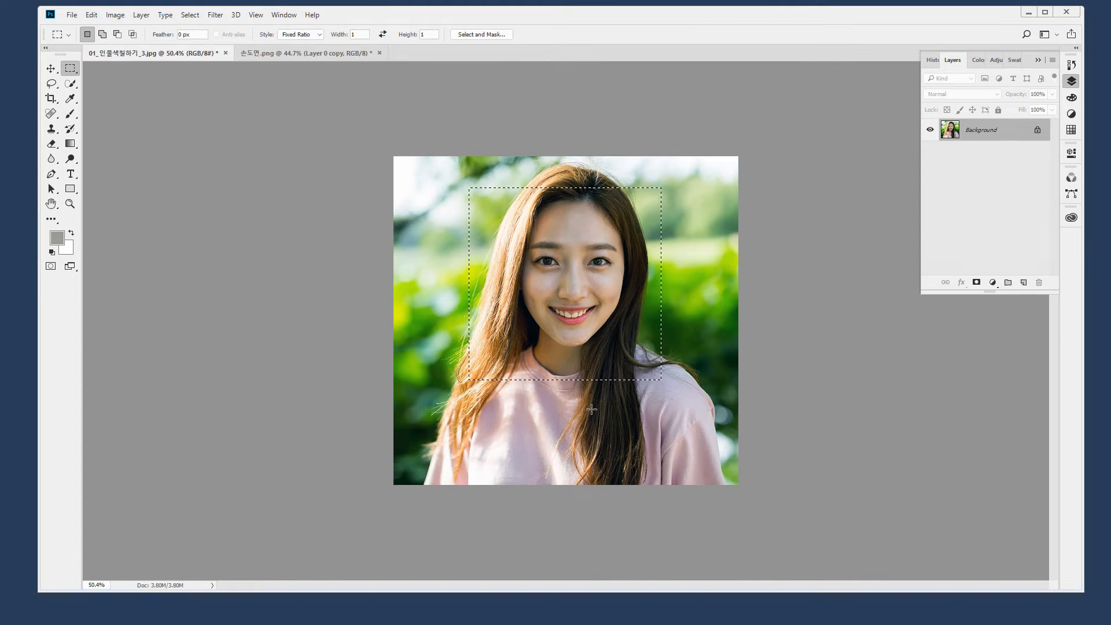
Set the fixed ratio's height to 2, draw a 1:2 selection over the portrait and clear it
click(429, 34)
text(2)
drag(477, 159, 772, 438)
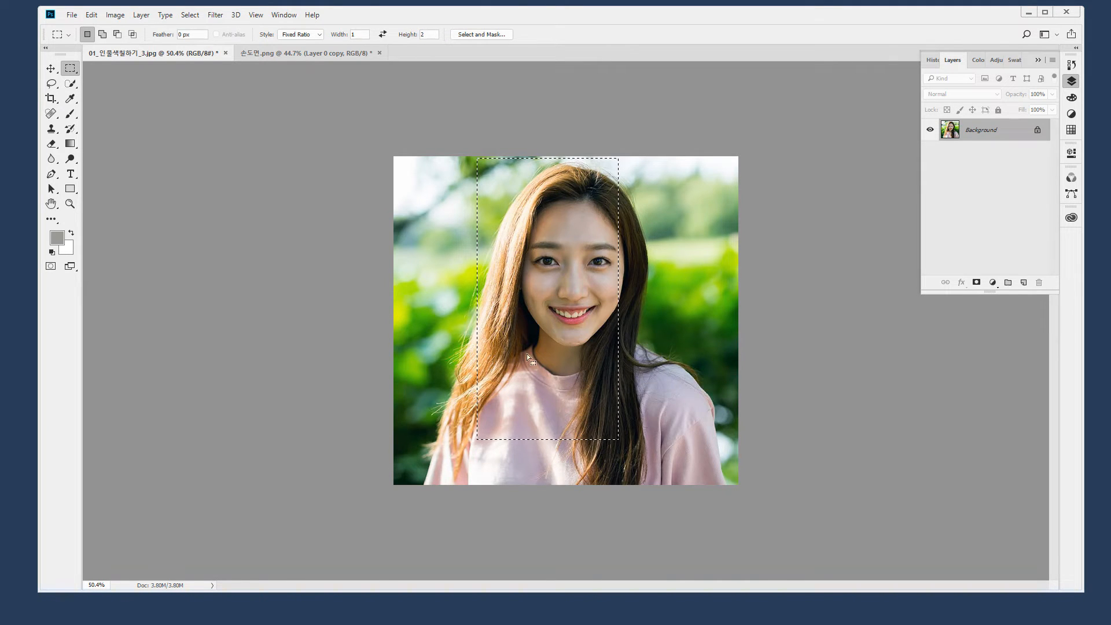
click(437, 185)
Set the fixed ratio's height to 1.5, draw a 1:1.5 selection around the face and clear it
double_click(427, 34)
text(1.5)
drag(489, 167, 640, 395)
click(706, 397)
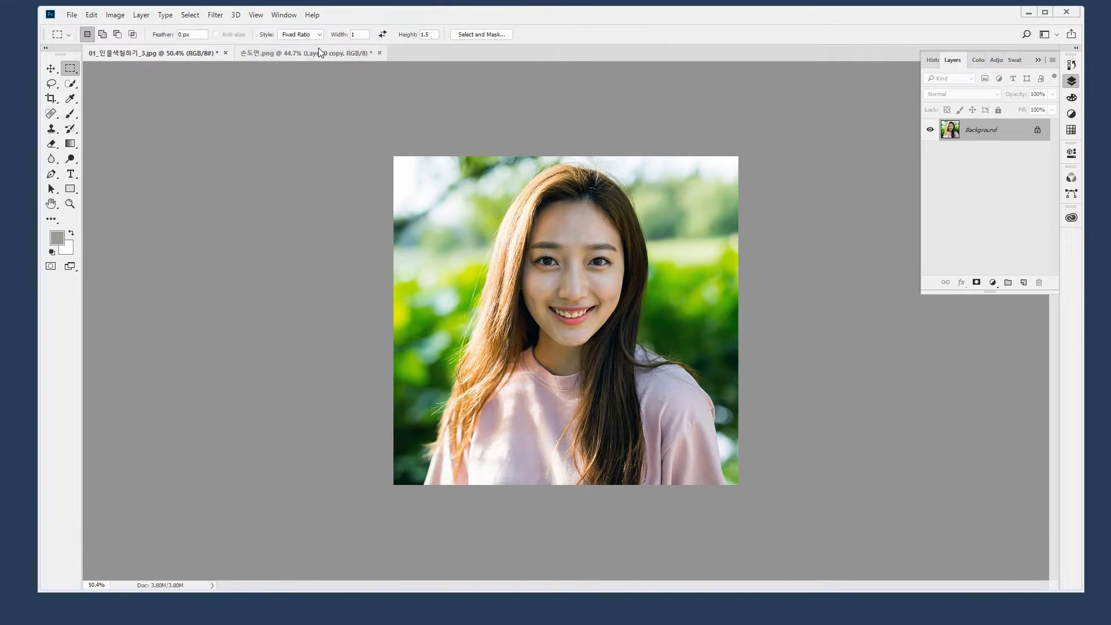
Set the marquee style to Fixed Size with a width of 150 px and a height of 200 px
click(304, 34)
click(296, 58)
click(368, 35)
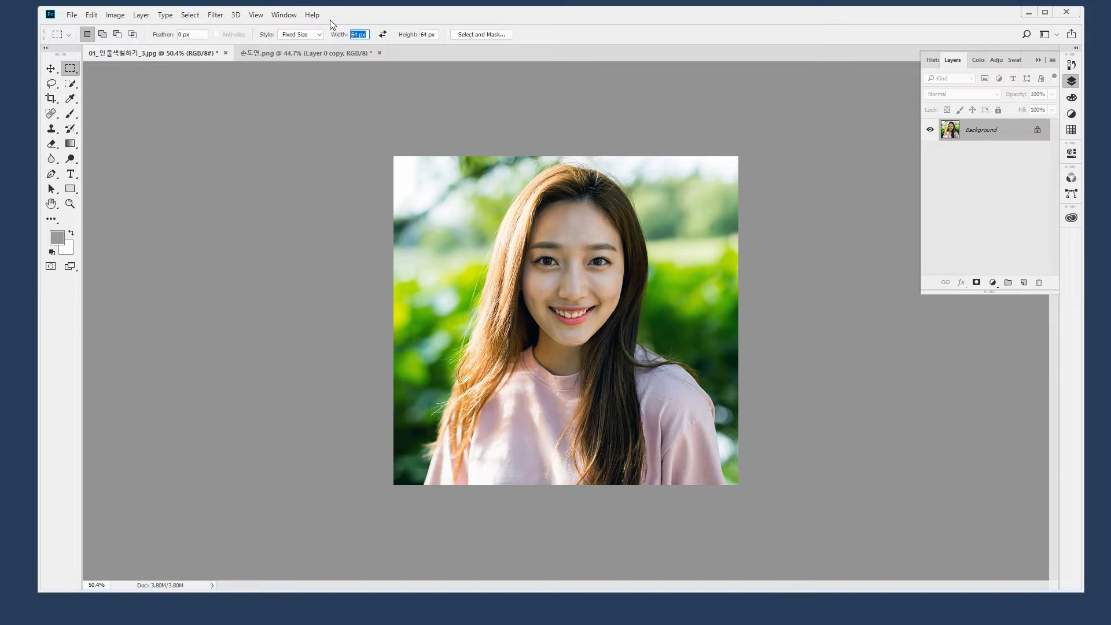
text(150)
click(431, 35)
key(Return)
Place the fixed-size selection at several spots on the hair and forehead, and return the marquee style to Normal
drag(527, 198, 487, 162)
drag(498, 236, 505, 177)
click(501, 235)
click(525, 197)
click(307, 35)
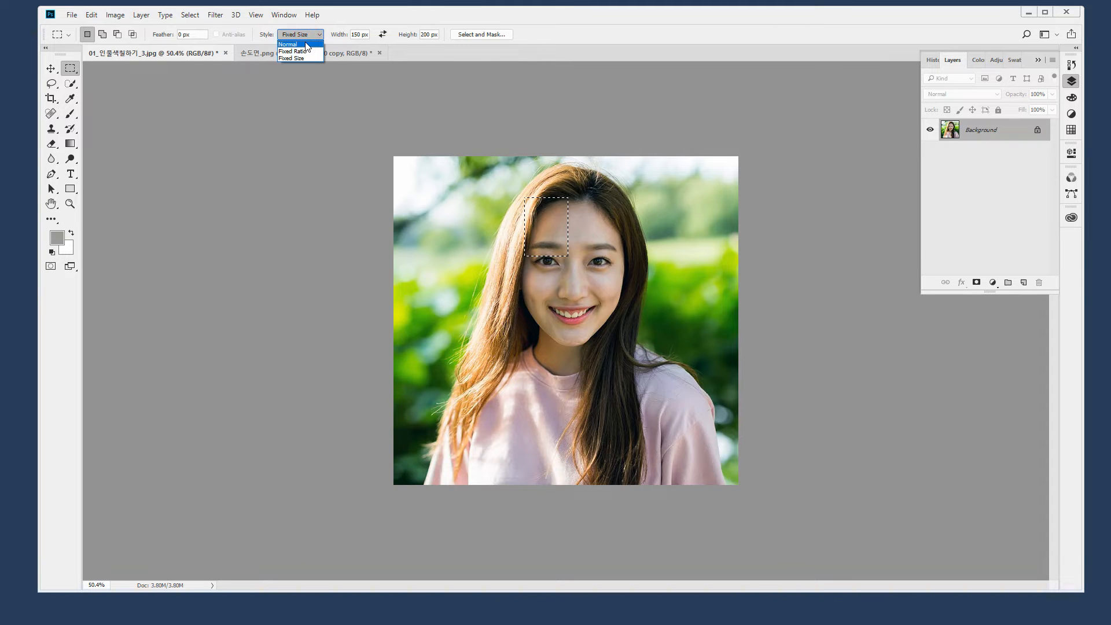
click(306, 44)
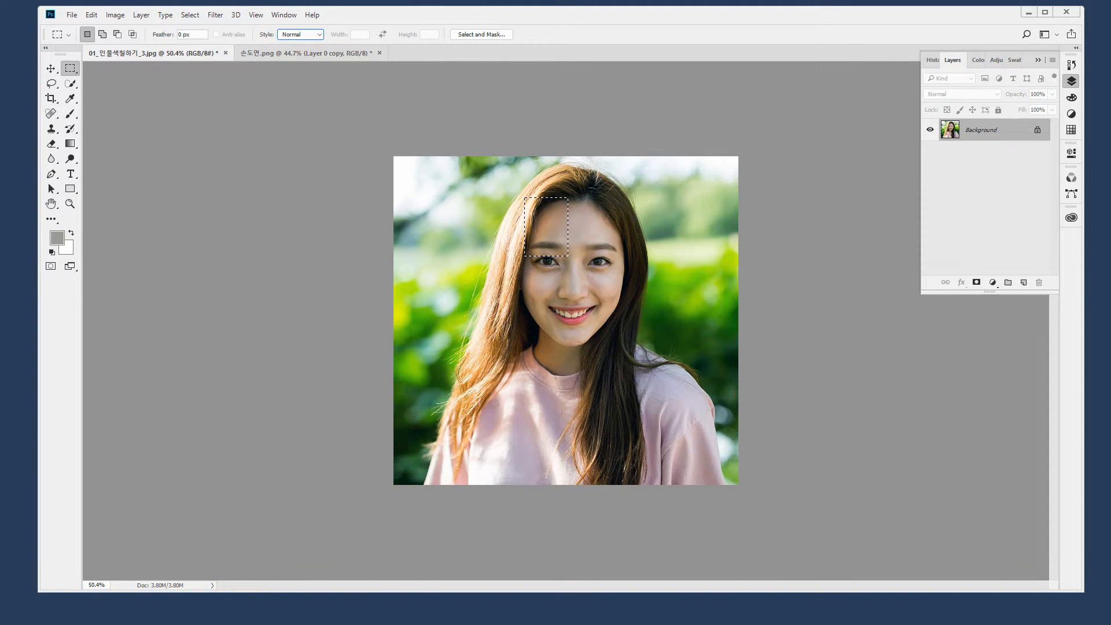
key(ctrl+d)
Set the marquee to a fixed ratio of 3.5 by 4.5, draw a selection from the portrait's upper edge and center it on the face
click(300, 34)
click(296, 51)
key(Tab)
text(3.5)
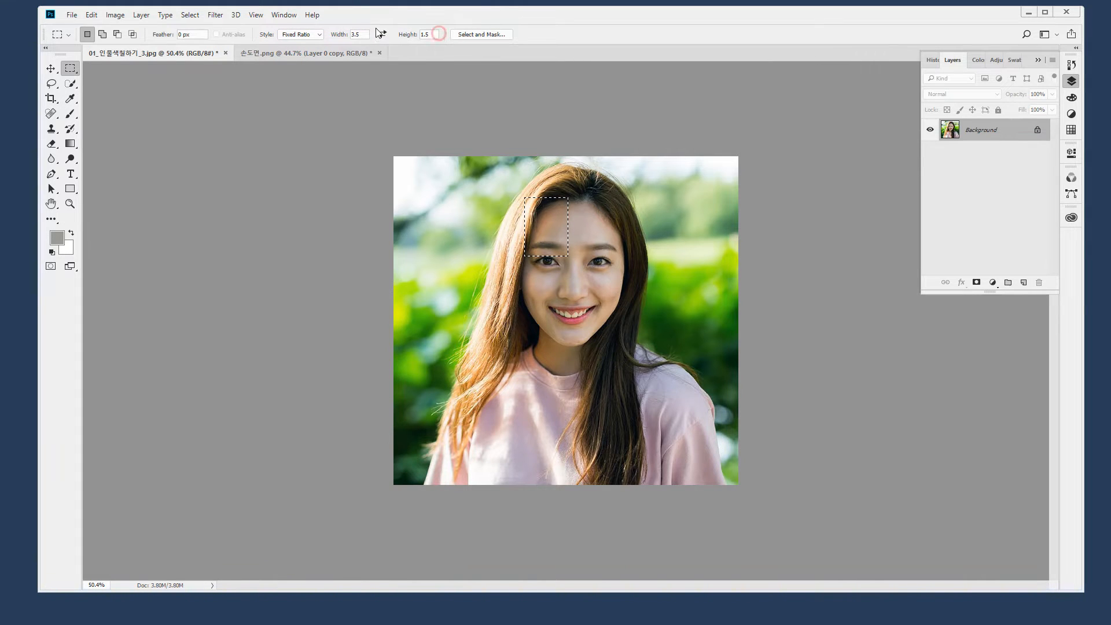
click(430, 34)
text(4.5)
drag(429, 155, 735, 402)
drag(534, 277, 585, 279)
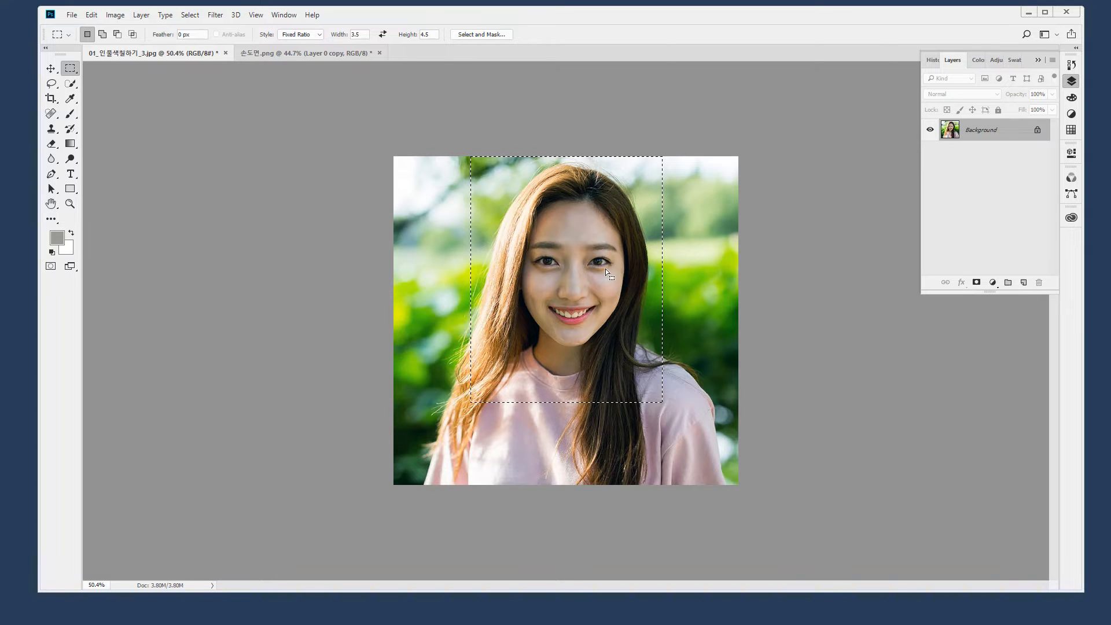
Crop the image to the 3.5 by 4.5 selection, undo the crop and apply it again
click(114, 15)
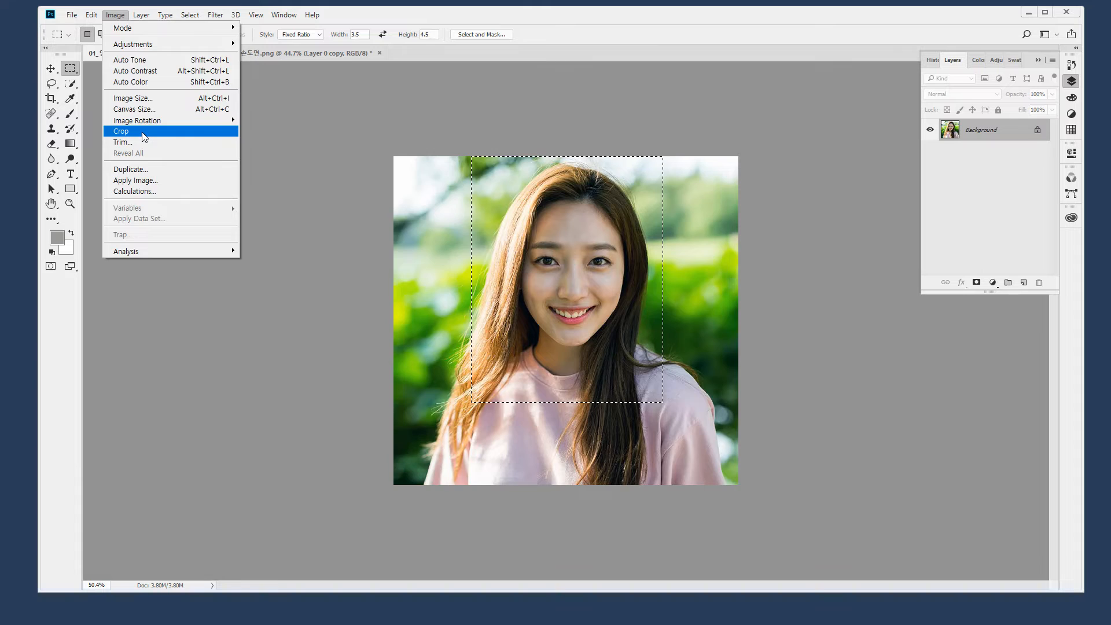
click(142, 131)
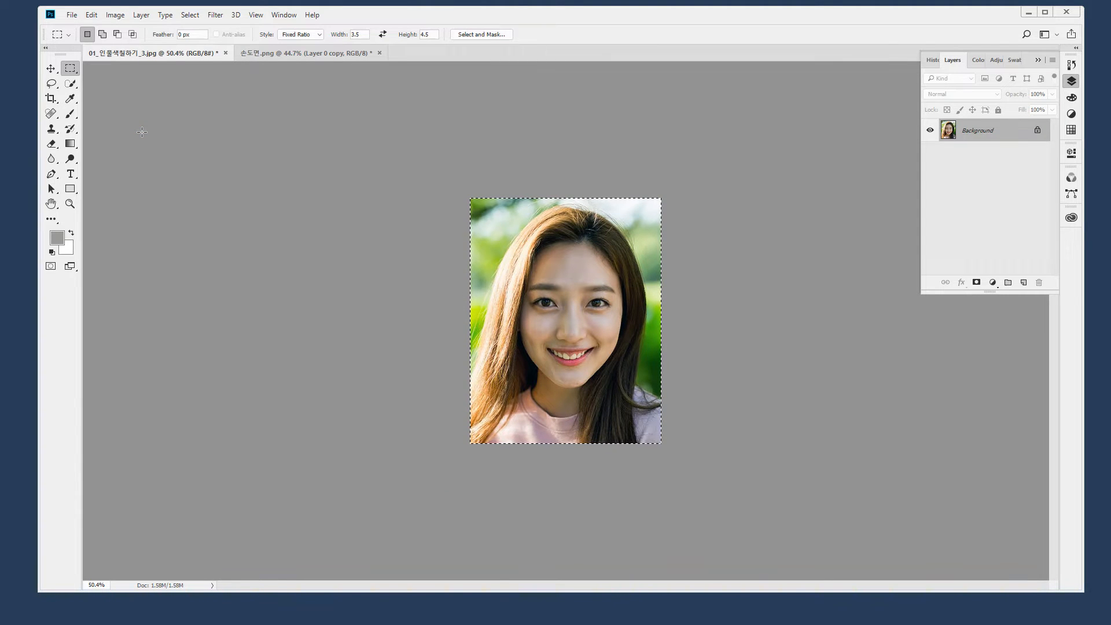
key(ctrl+z)
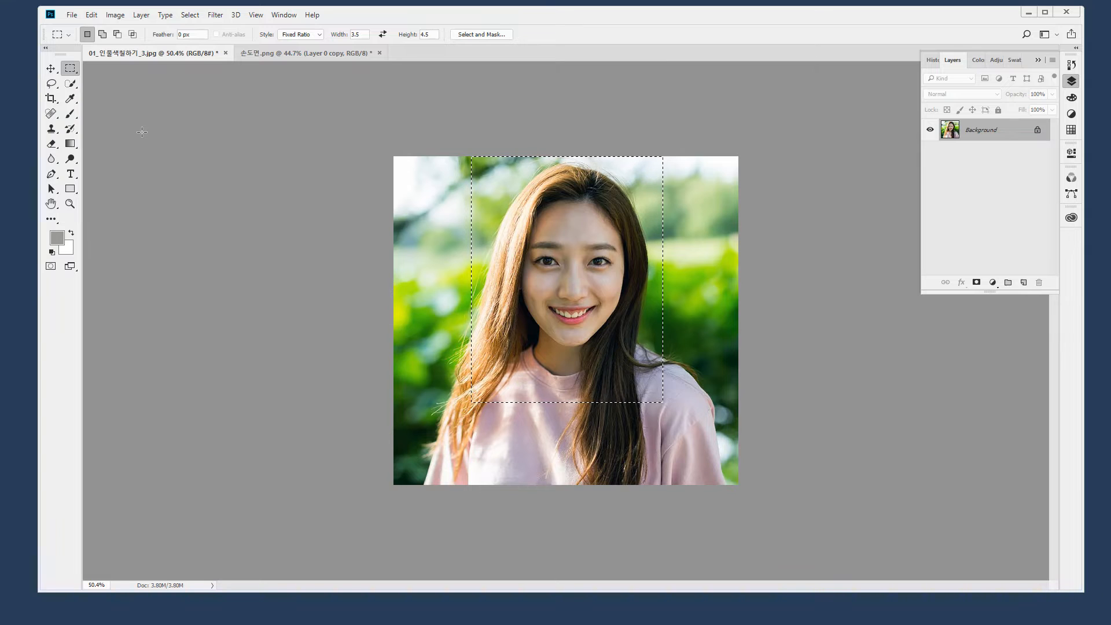
click(114, 16)
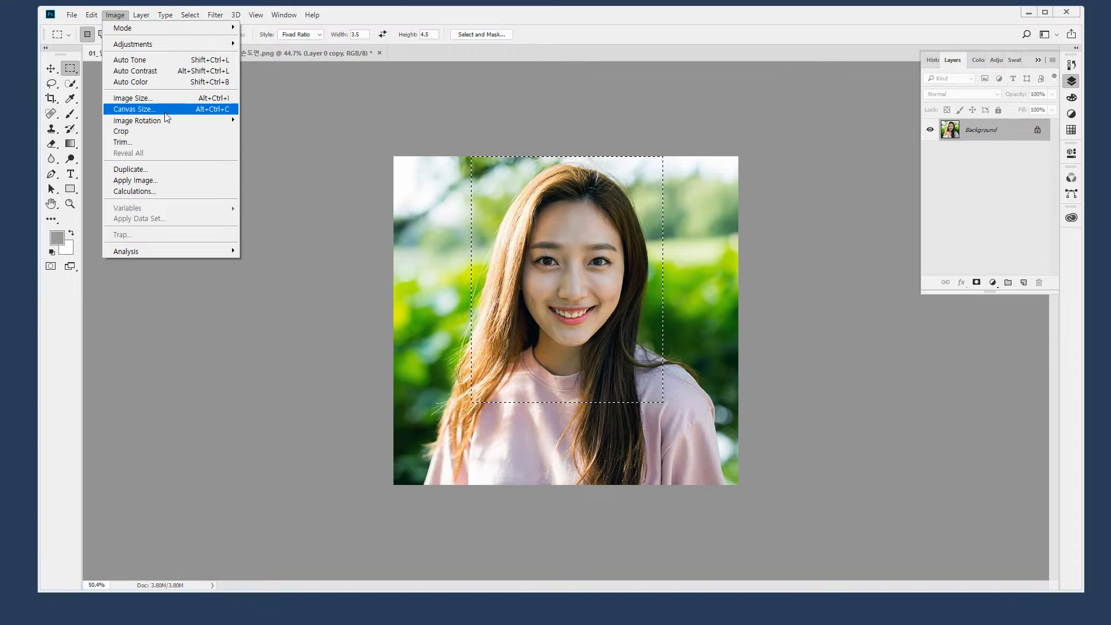
click(160, 132)
Set the cropped portrait's resolution to 300 pixels/inch in Image Size
click(116, 15)
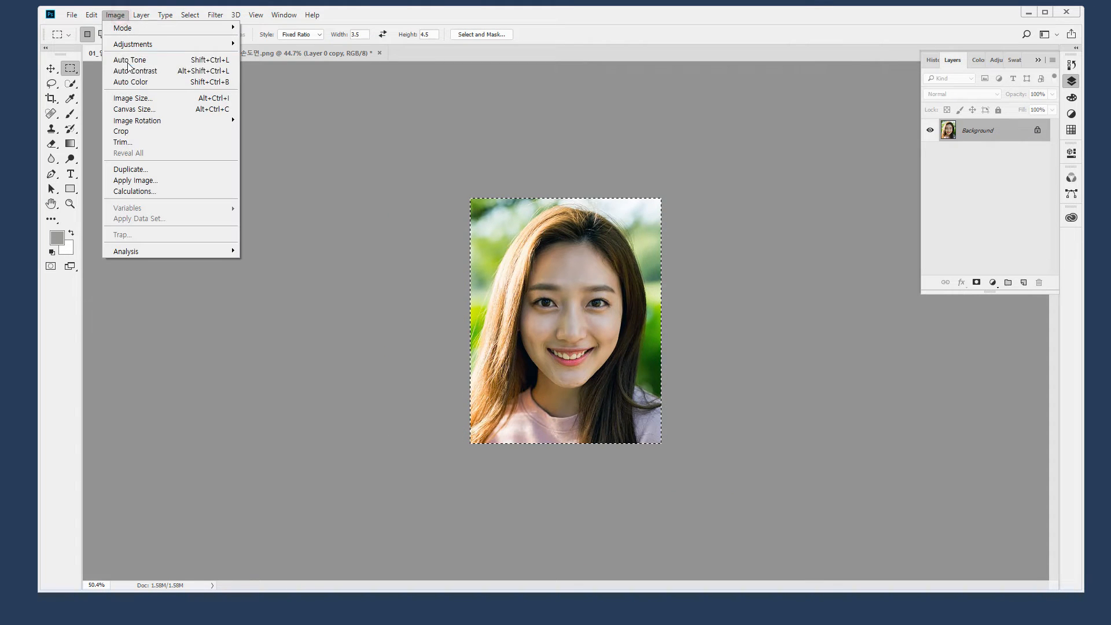
click(140, 98)
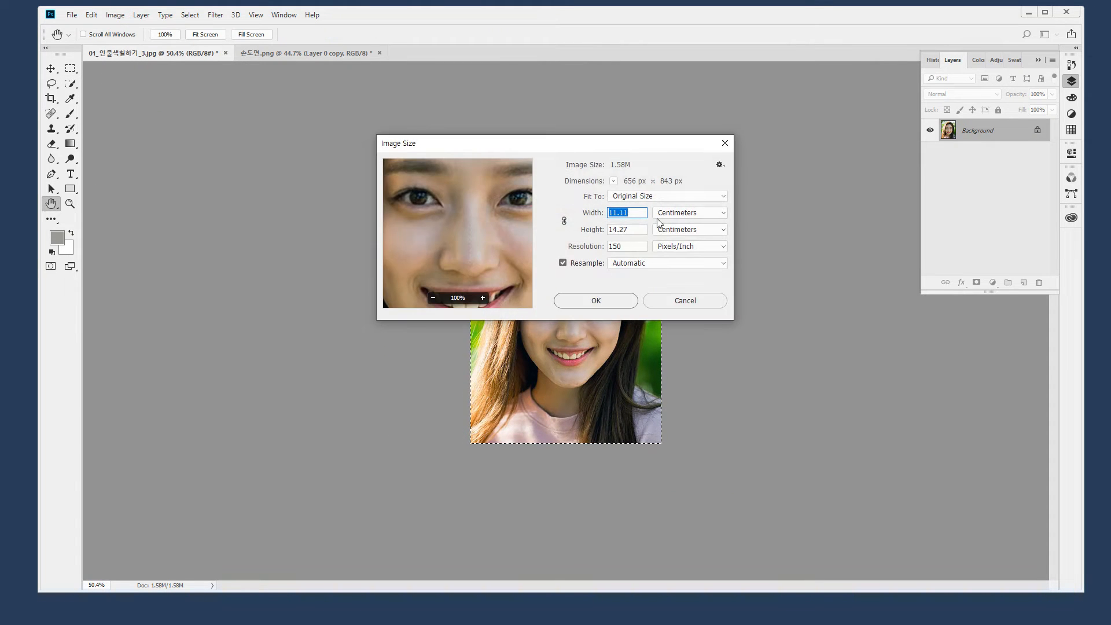
click(629, 246)
text(300)
Resize the portrait to a width of 3.5 cm and a height of 4.5 cm
click(627, 213)
drag(588, 214, 546, 216)
text(3.4)
key(Tab)
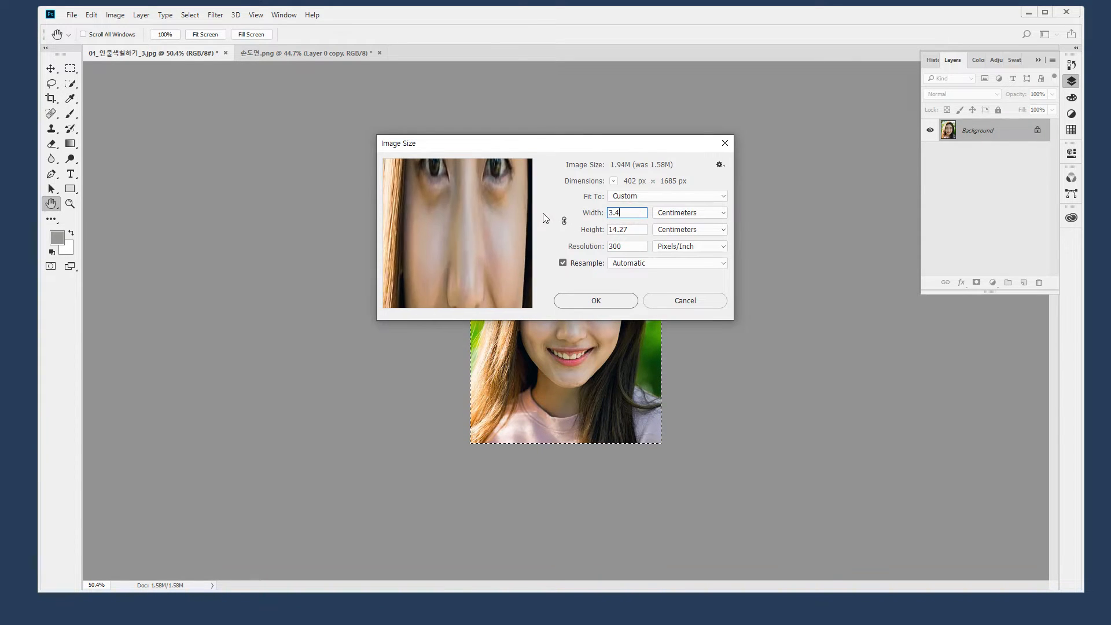
key(Tab)
key(shift+Tab)
key(shift+Tab)
text(3.5)
key(Tab)
key(Tab)
text(4.5)
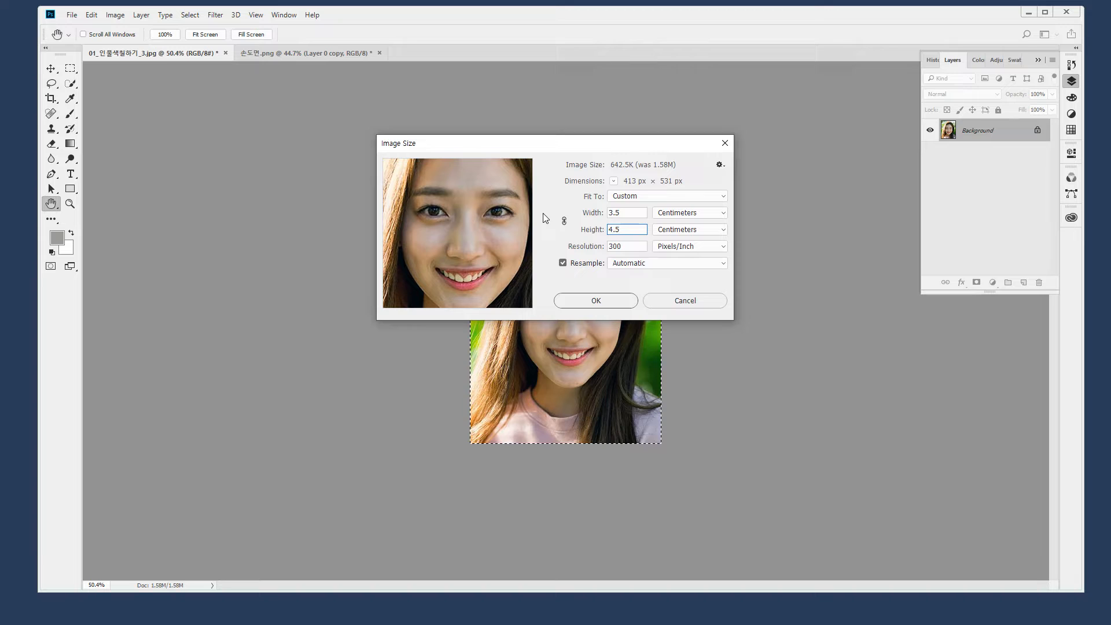
key(Return)
key(m)
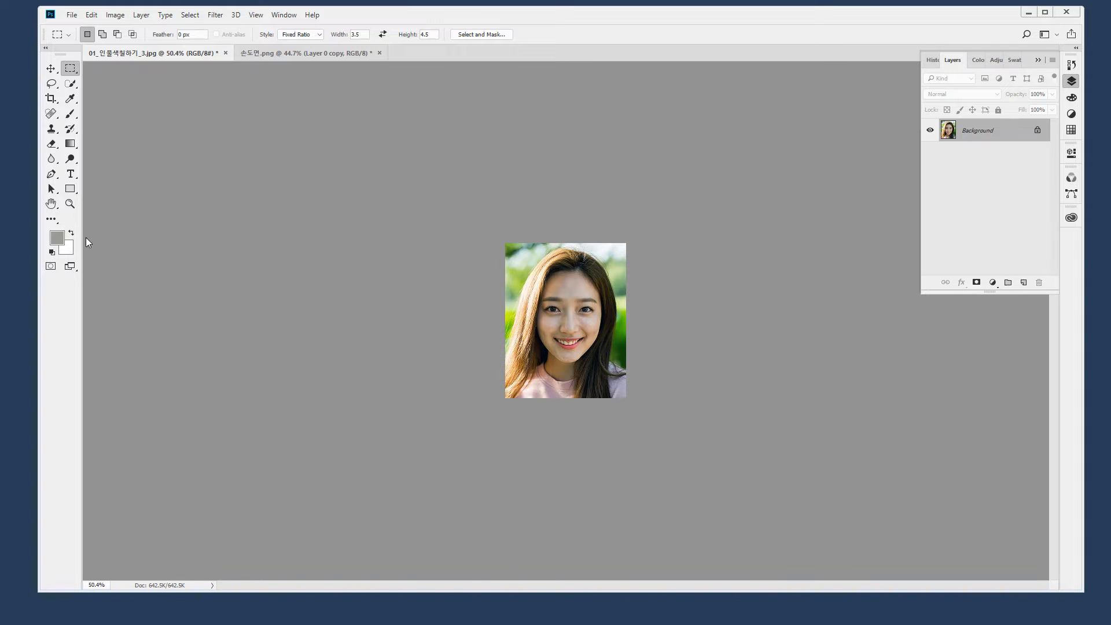
Duplicate the portrait image under the suggested name and arrange the original and the copy as separate floating windows
click(109, 15)
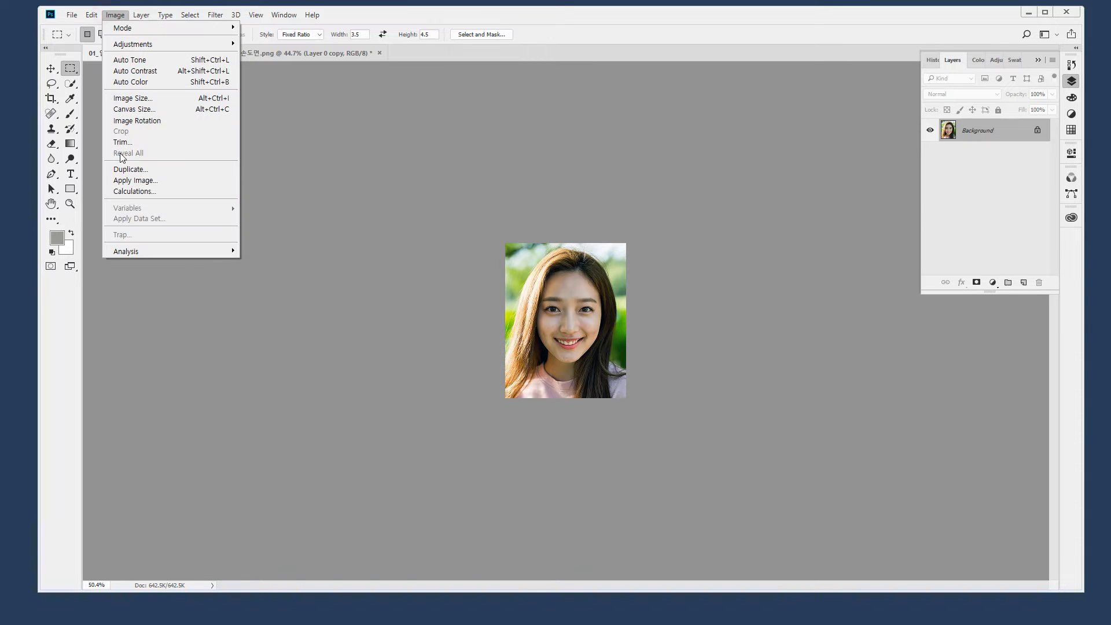
click(199, 175)
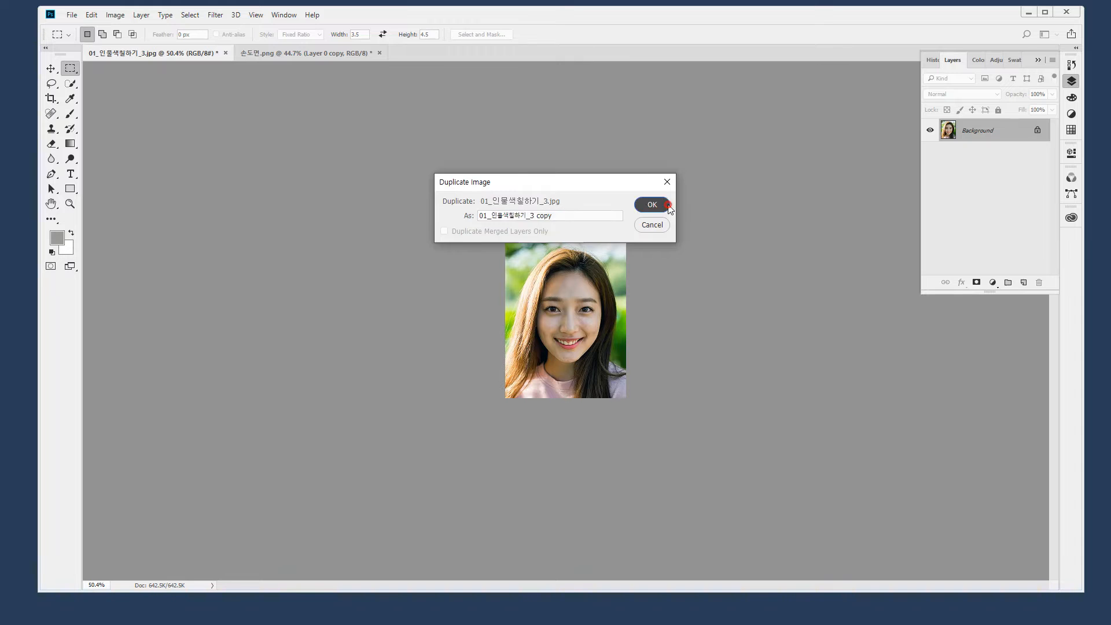
click(652, 205)
drag(462, 59, 544, 132)
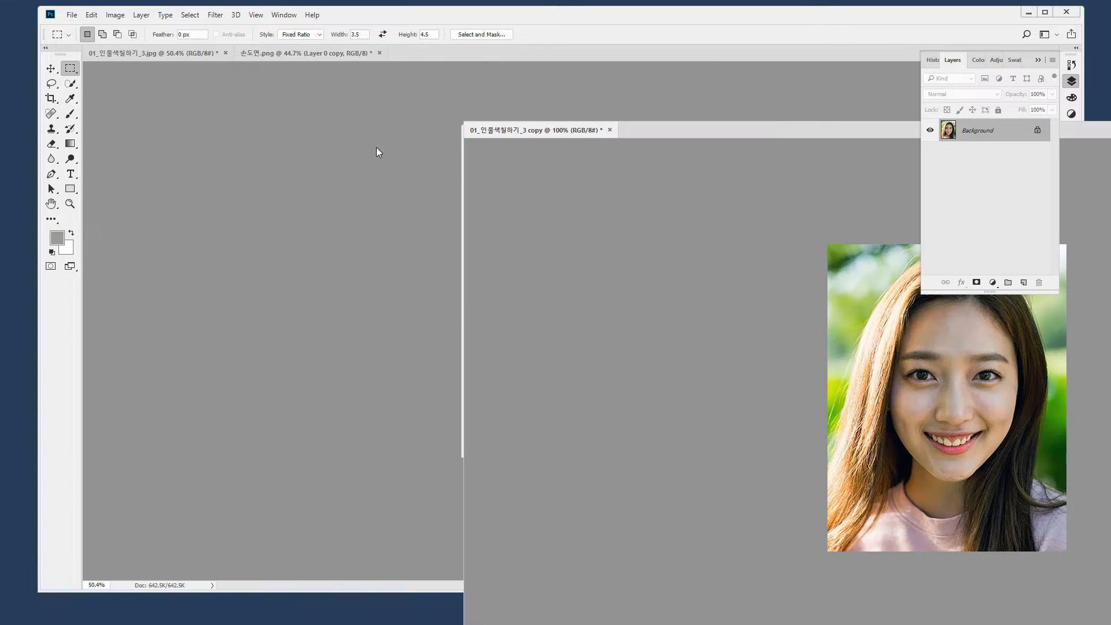
drag(167, 54, 198, 128)
drag(579, 132, 649, 118)
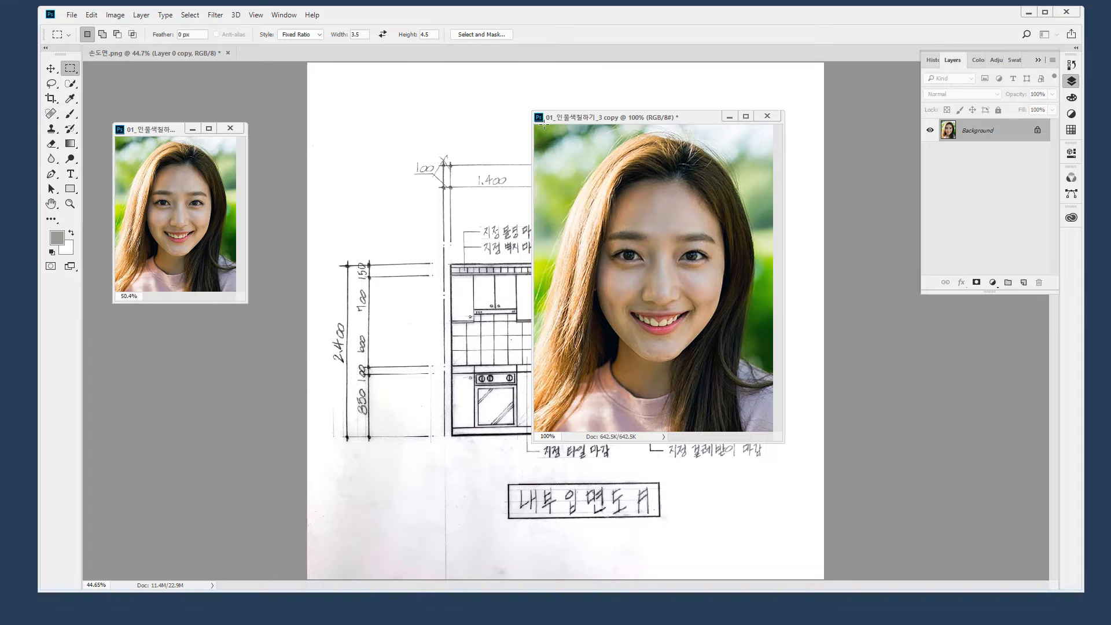
Close the portrait copy, the original portrait and the kitchen drawing without saving changes
click(115, 15)
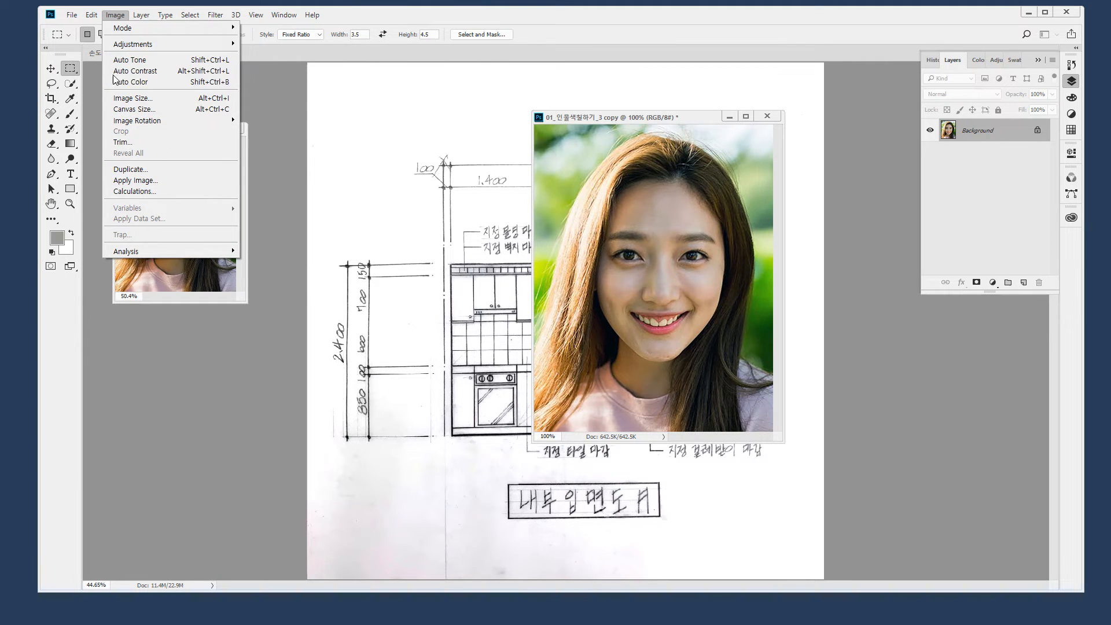
key(Left)
click(768, 115)
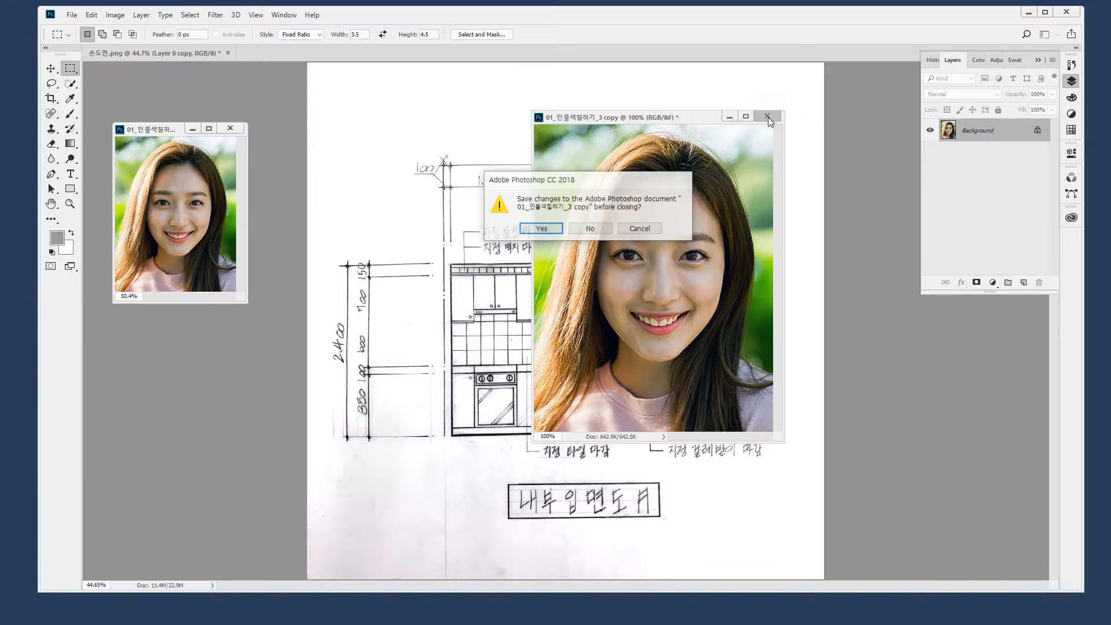
click(591, 226)
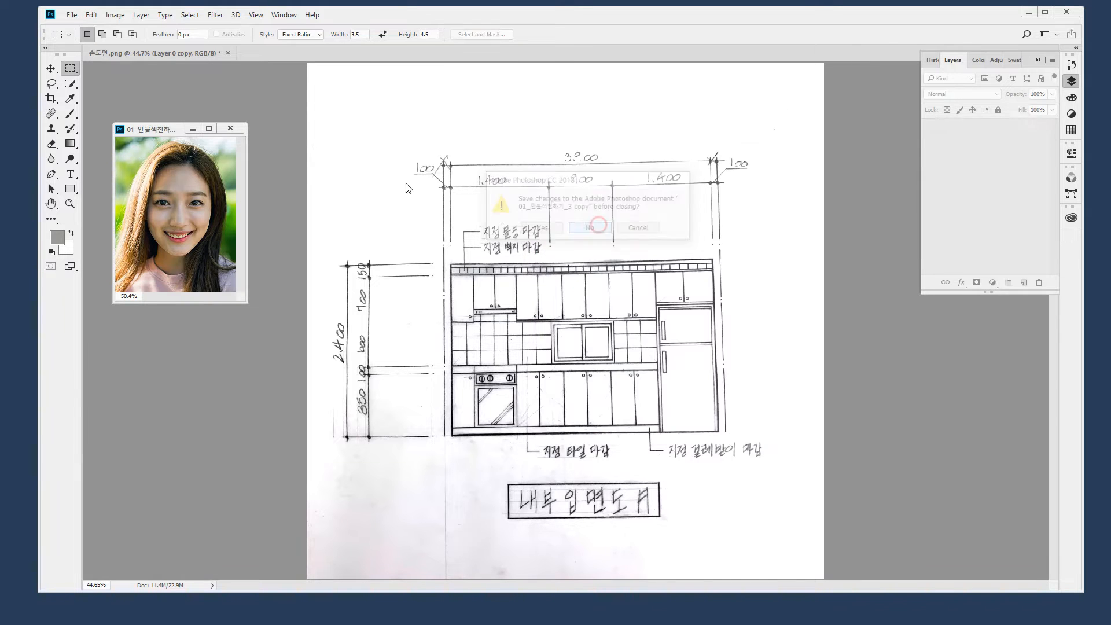
click(231, 127)
key(n)
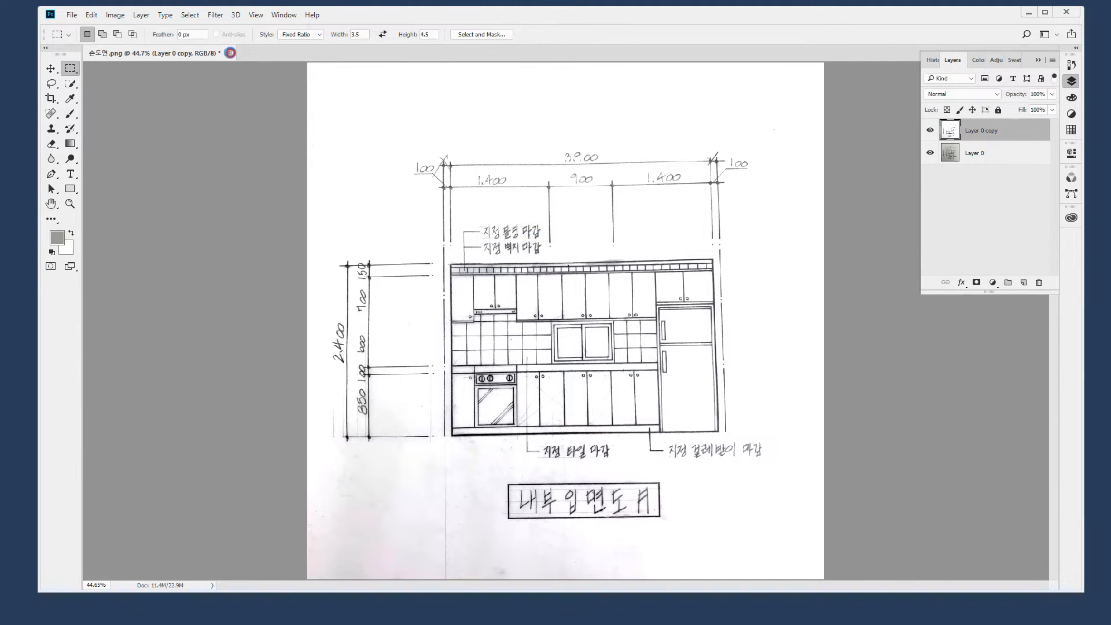
click(228, 53)
click(604, 228)
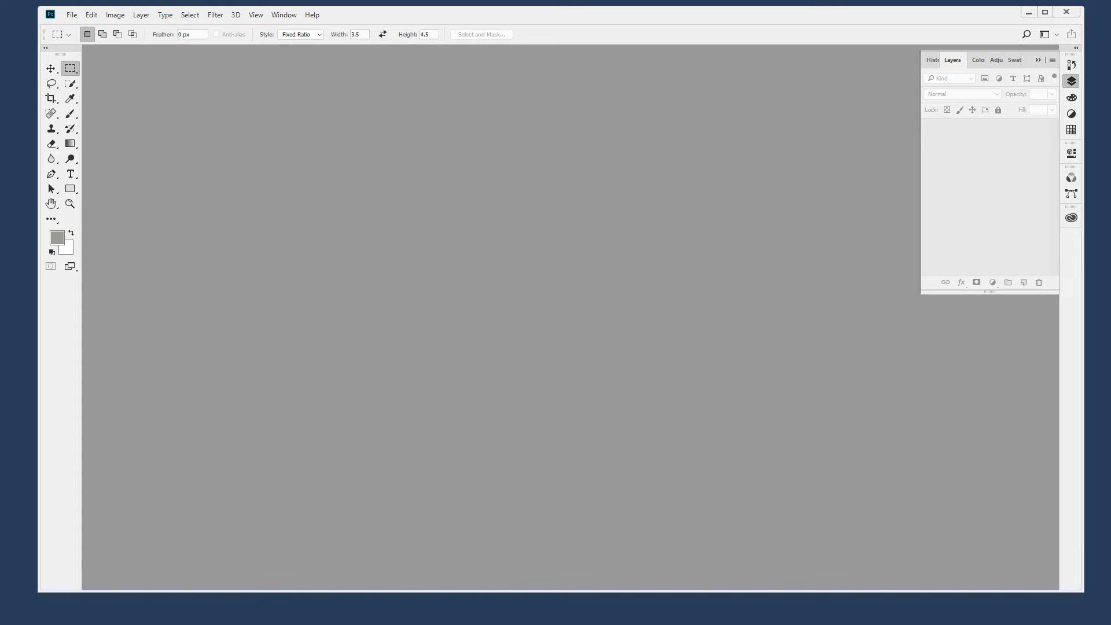
Browse the 합성 folder in File Explorer with extra large icons and open 지워주세요1.jpg in Photoshop
drag(0, 71, 604, 81)
double_click(659, 354)
click(289, 108)
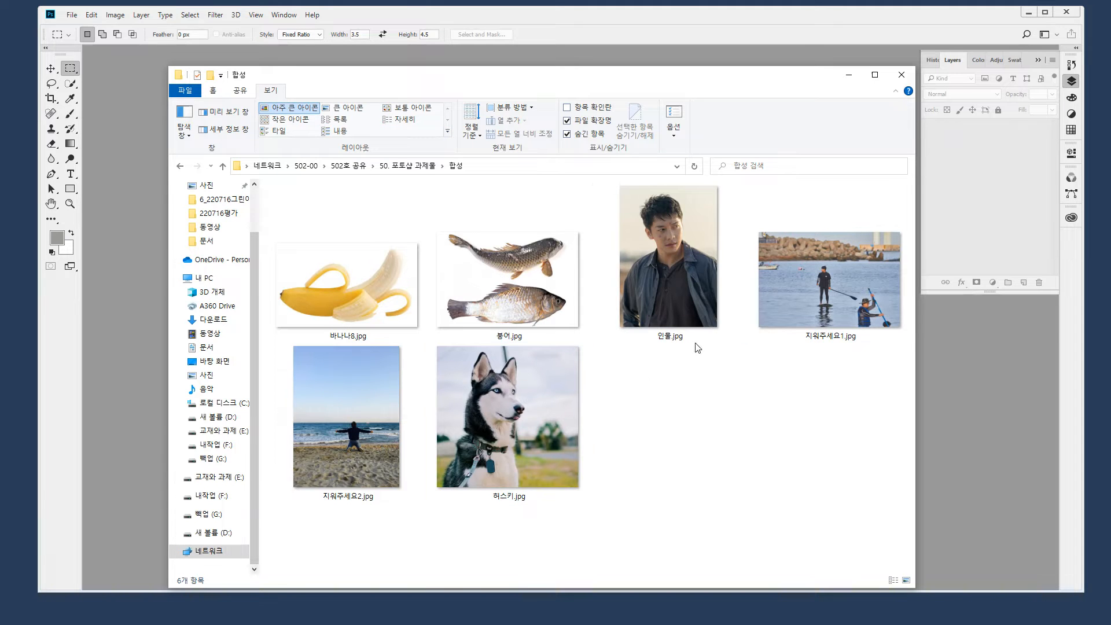
click(840, 277)
drag(839, 265, 984, 405)
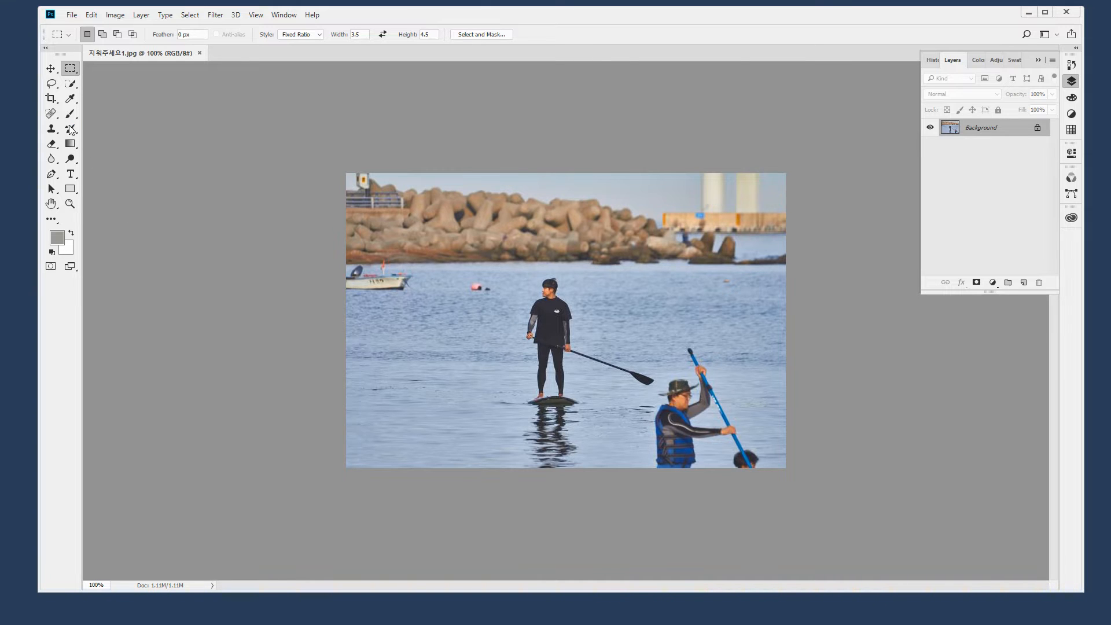
Clone part of the breakwater rocks onto the open water beside them with the Clone Stamp tool
key(super+plus)
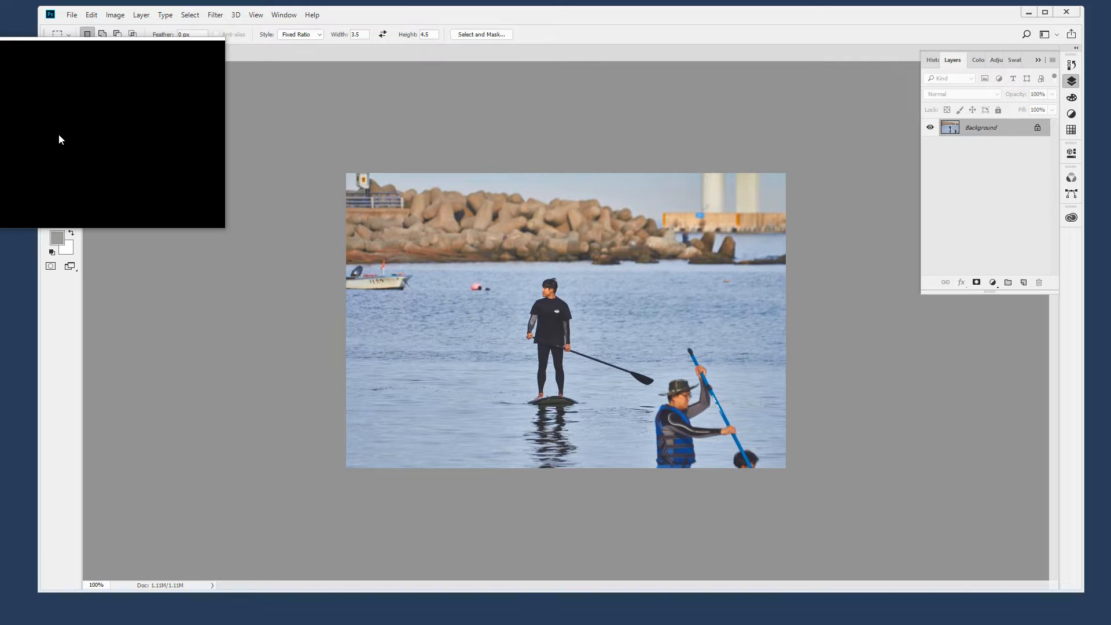
key(super+Escape)
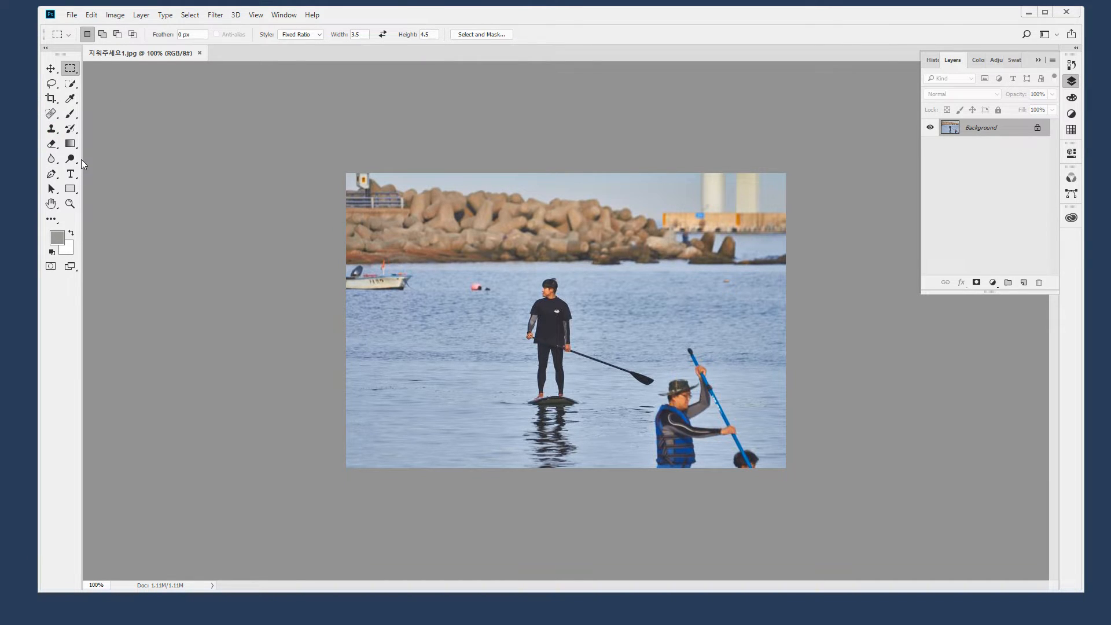
click(51, 129)
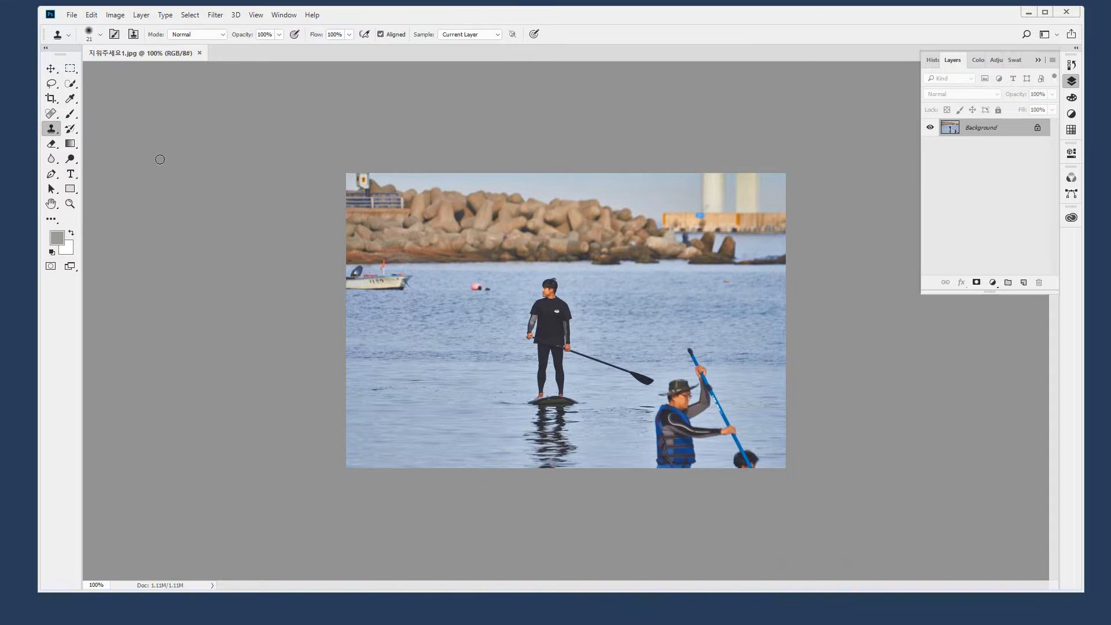
drag(556, 230, 658, 329)
alt+click(718, 434)
drag(750, 352, 702, 323)
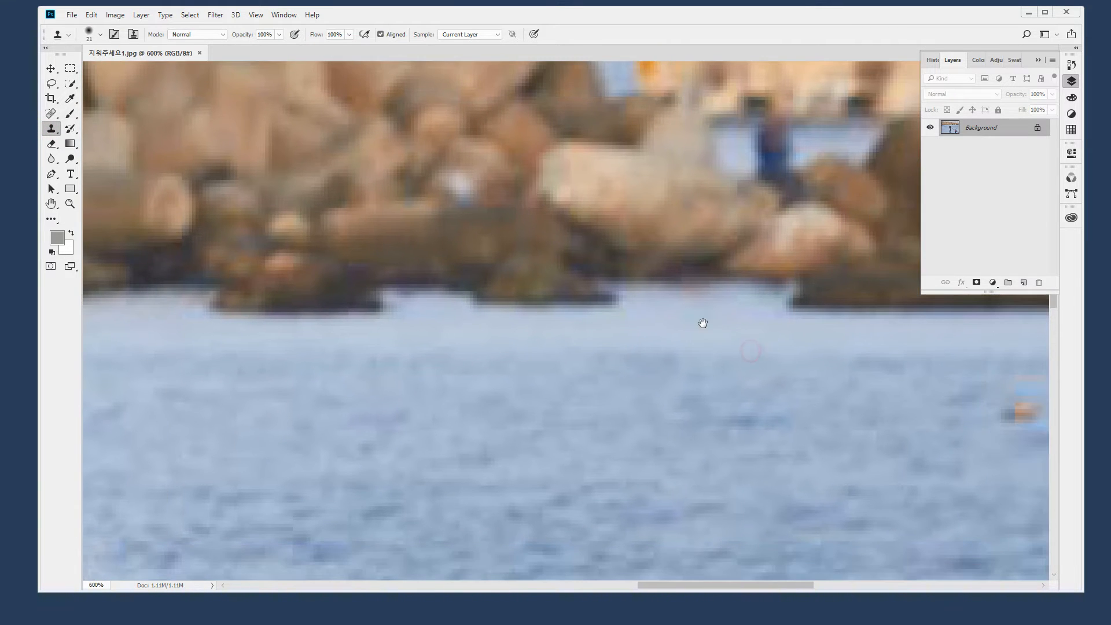
mouse_move(590, 298)
mouse_down()
mouse_move(504, 324)
mouse_move(351, 324)
mouse_move(285, 282)
mouse_move(339, 200)
mouse_move(476, 176)
mouse_move(588, 194)
mouse_move(637, 254)
mouse_move(590, 301)
mouse_up()
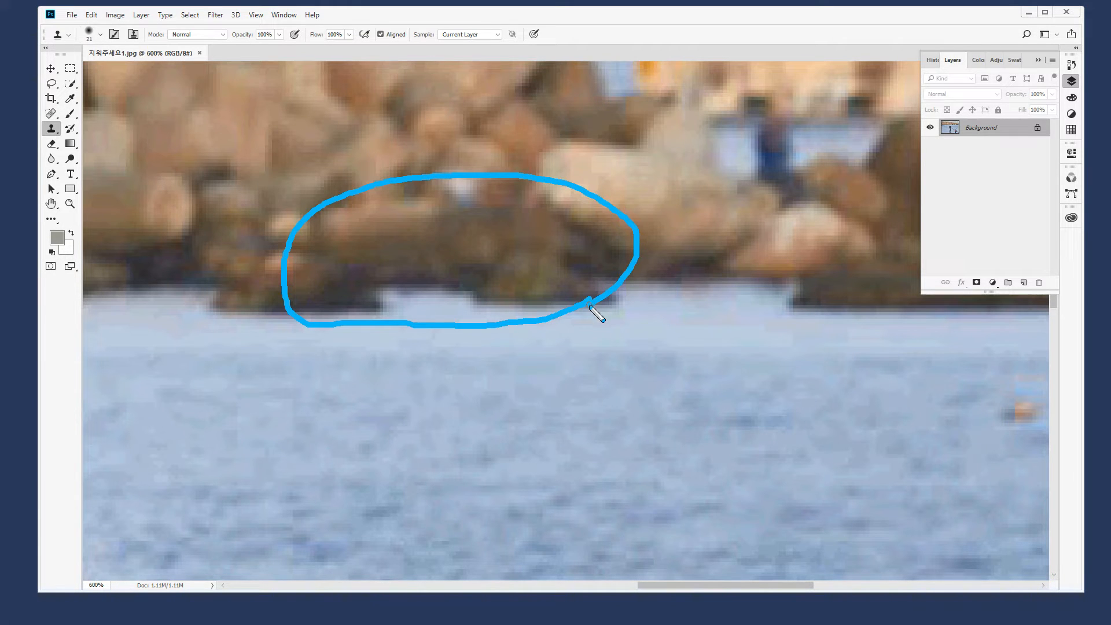
mouse_move(739, 431)
mouse_down()
mouse_move(735, 282)
mouse_move(935, 365)
mouse_move(744, 449)
mouse_up()
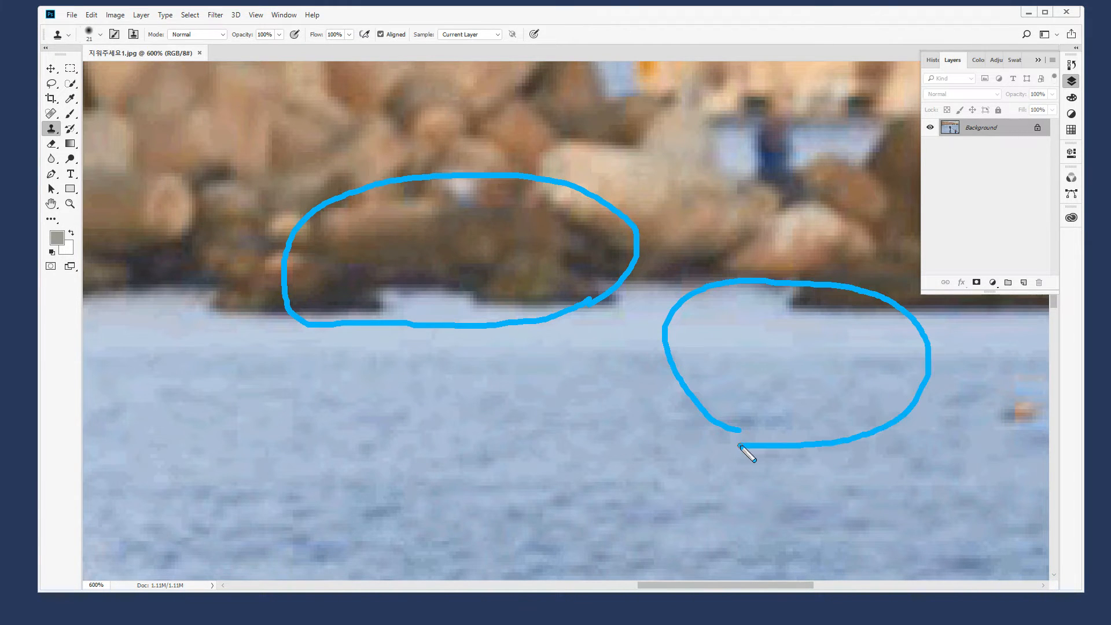
key(Escape)
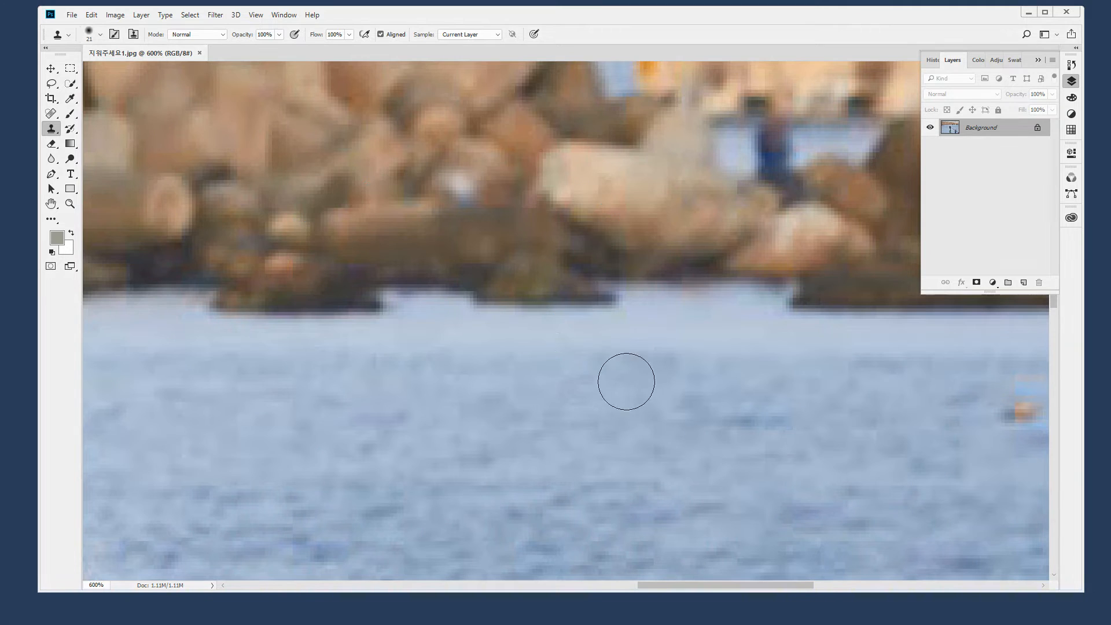
alt+click(550, 307)
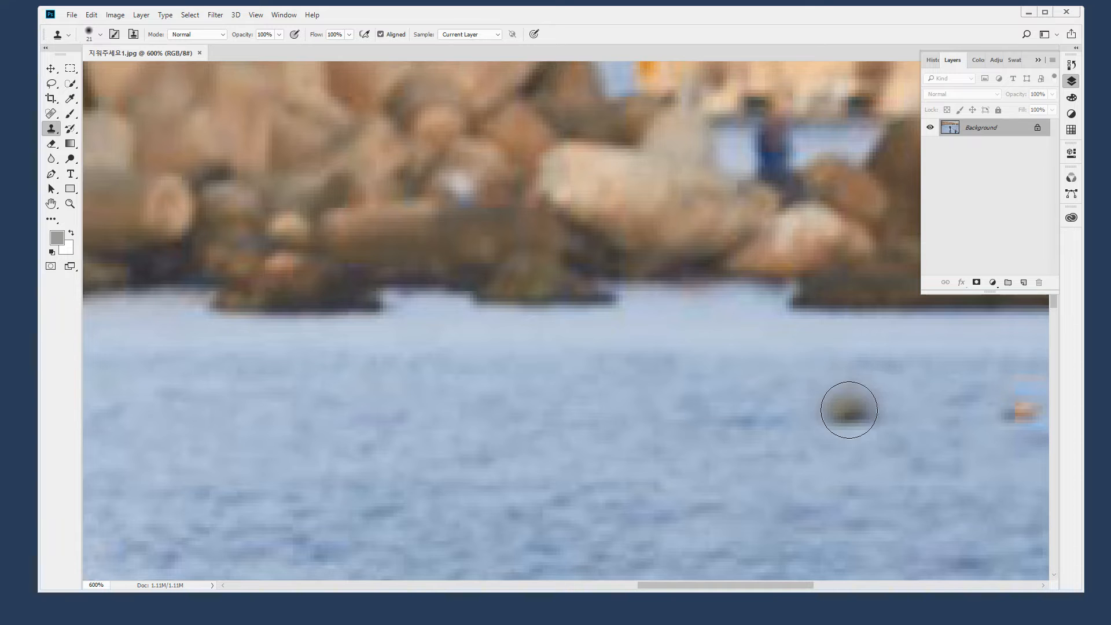
mouse_move(849, 389)
mouse_down()
mouse_move(592, 401)
mouse_move(628, 361)
mouse_move(515, 390)
mouse_move(539, 381)
mouse_move(516, 362)
mouse_move(536, 340)
mouse_move(454, 296)
mouse_move(397, 297)
mouse_move(603, 325)
mouse_move(846, 337)
mouse_move(718, 272)
mouse_move(695, 313)
mouse_move(590, 272)
mouse_move(717, 283)
mouse_move(868, 339)
mouse_move(892, 323)
mouse_move(885, 292)
mouse_move(855, 288)
mouse_up()
View the cloned rocks at 100% and revert the image to its original history snapshot
double_click(70, 204)
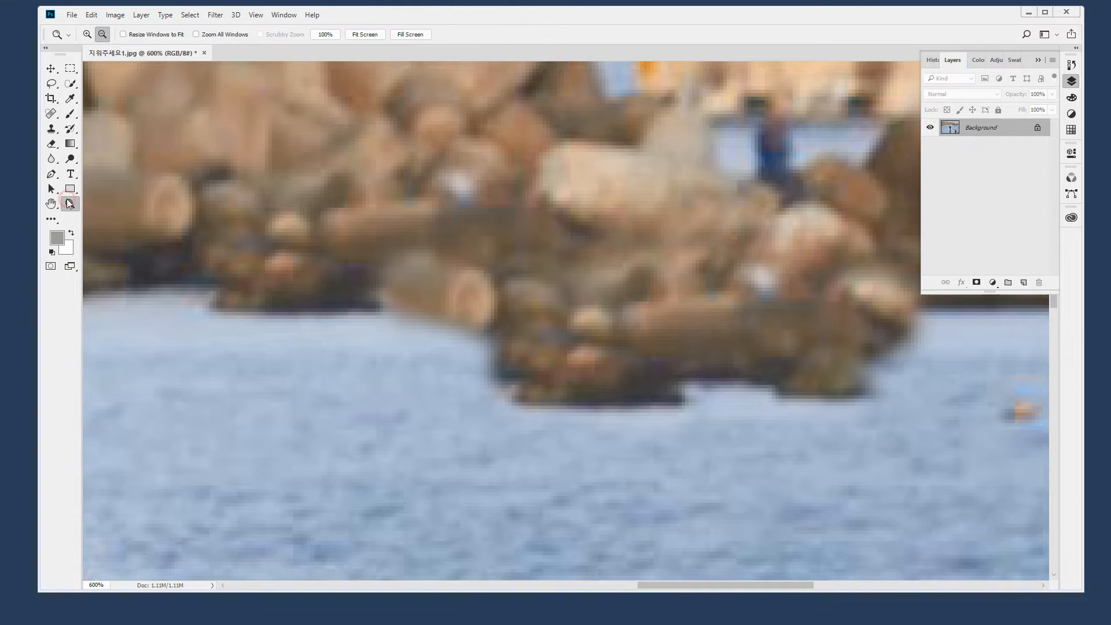
mouse_move(702, 301)
mouse_down()
mouse_move(671, 197)
mouse_move(709, 320)
mouse_up()
key(Escape)
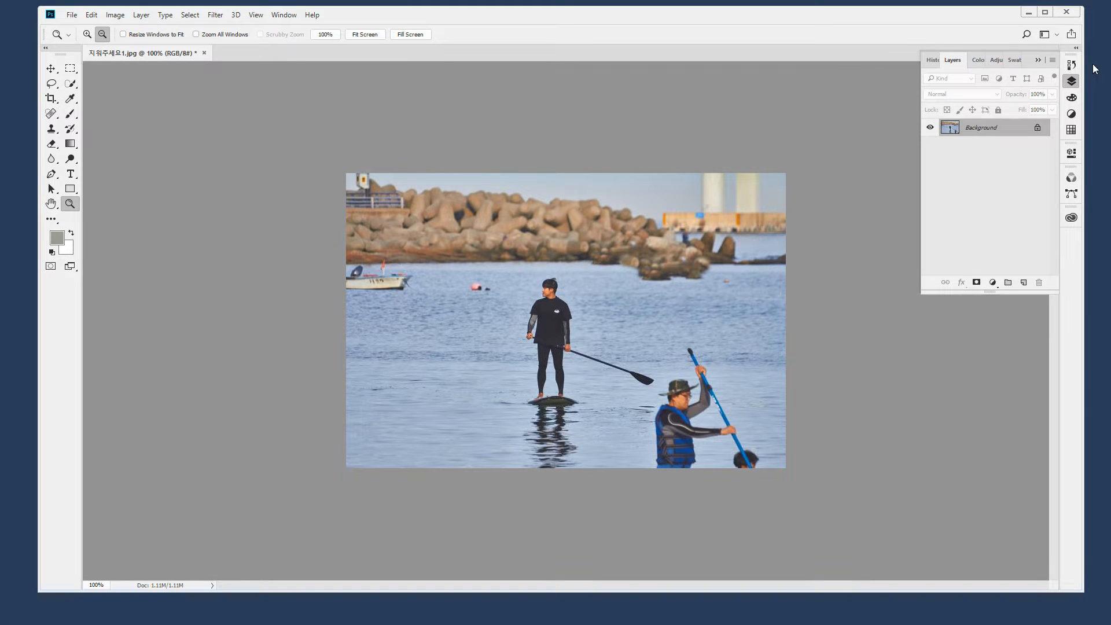
click(1072, 66)
click(986, 81)
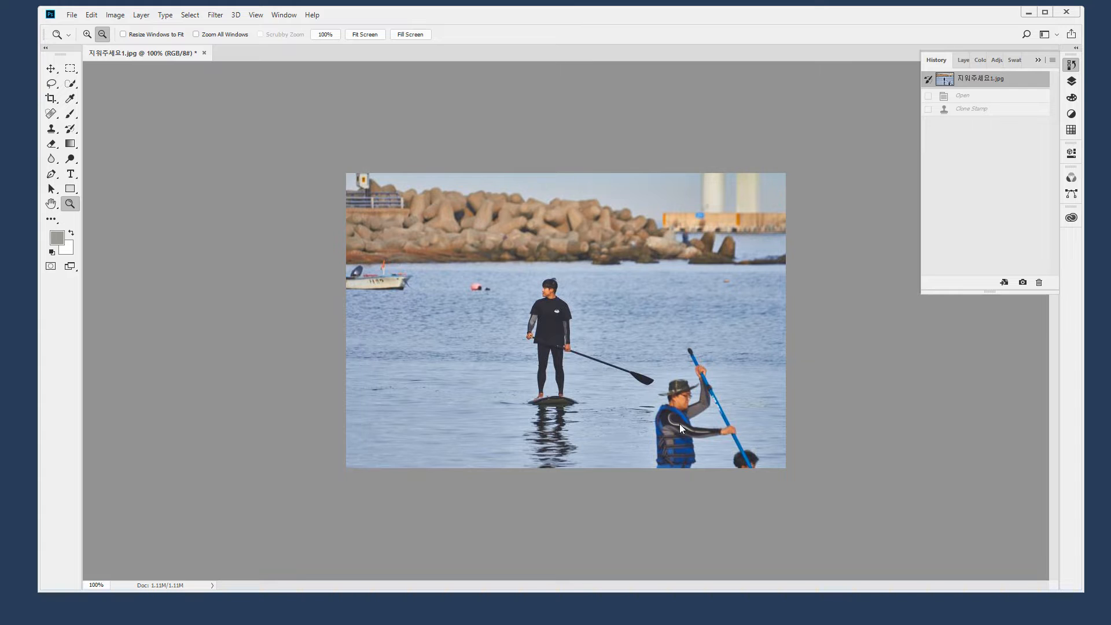
Remove the pink buoy and the dark float beside it by cloning nearby water over them
mouse_move(398, 240)
mouse_down()
mouse_move(532, 312)
mouse_move(541, 416)
mouse_move(532, 307)
mouse_move(651, 328)
mouse_move(643, 426)
mouse_up()
key(Escape)
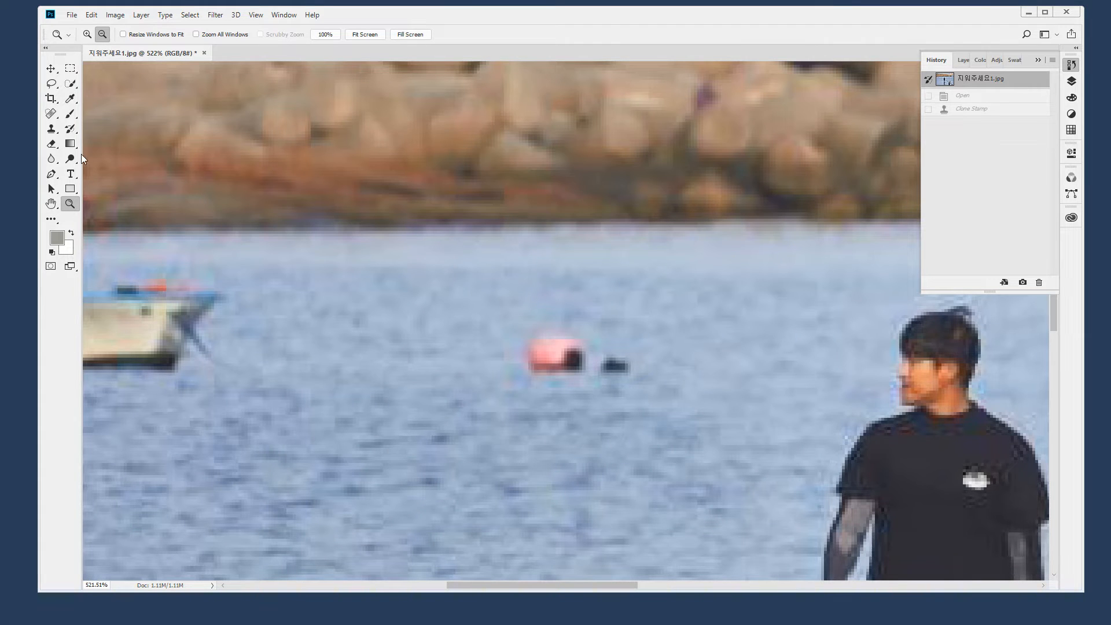
click(51, 129)
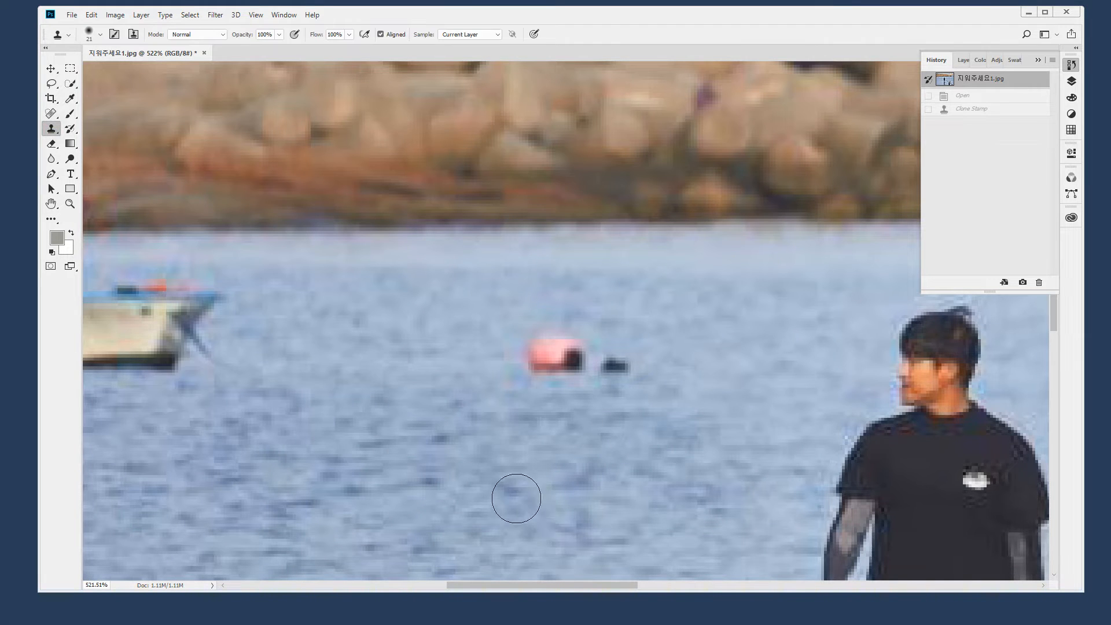
click(425, 368)
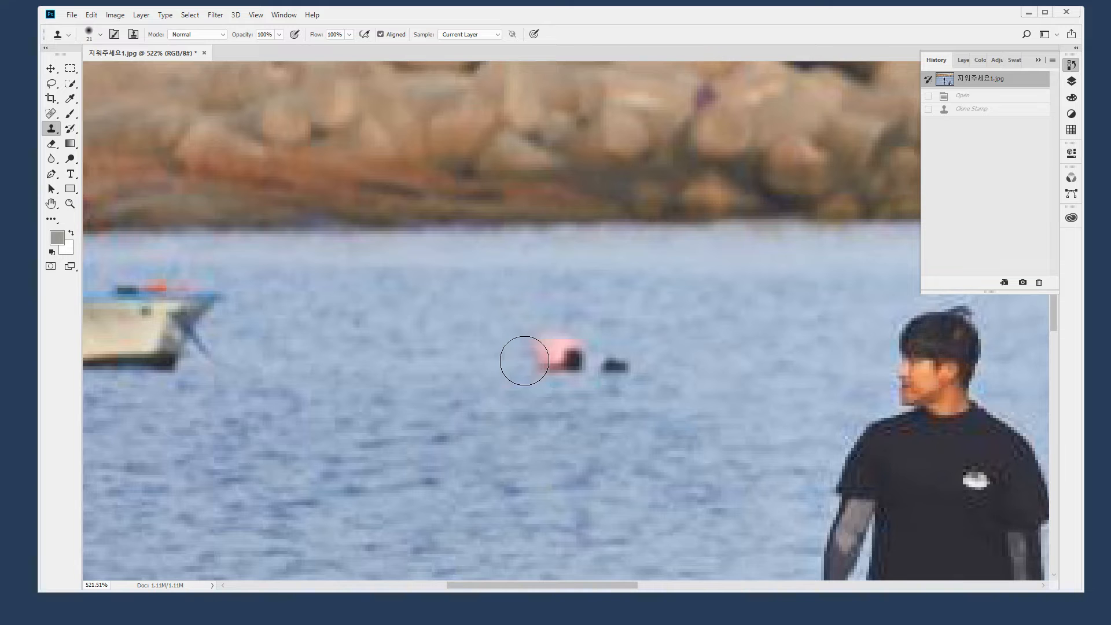
mouse_move(525, 361)
mouse_down()
mouse_move(538, 340)
mouse_move(580, 360)
mouse_move(543, 372)
mouse_move(619, 366)
mouse_up()
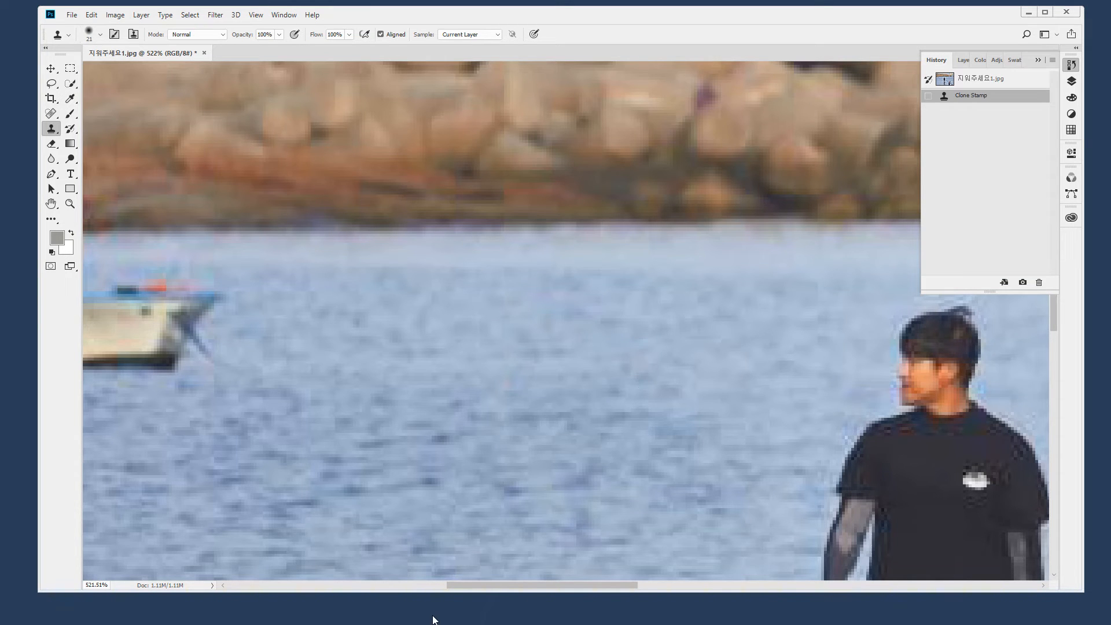
Erase the white boat with its motor and orange flag by cloning water and the shoreline over it
drag(368, 413, 806, 442)
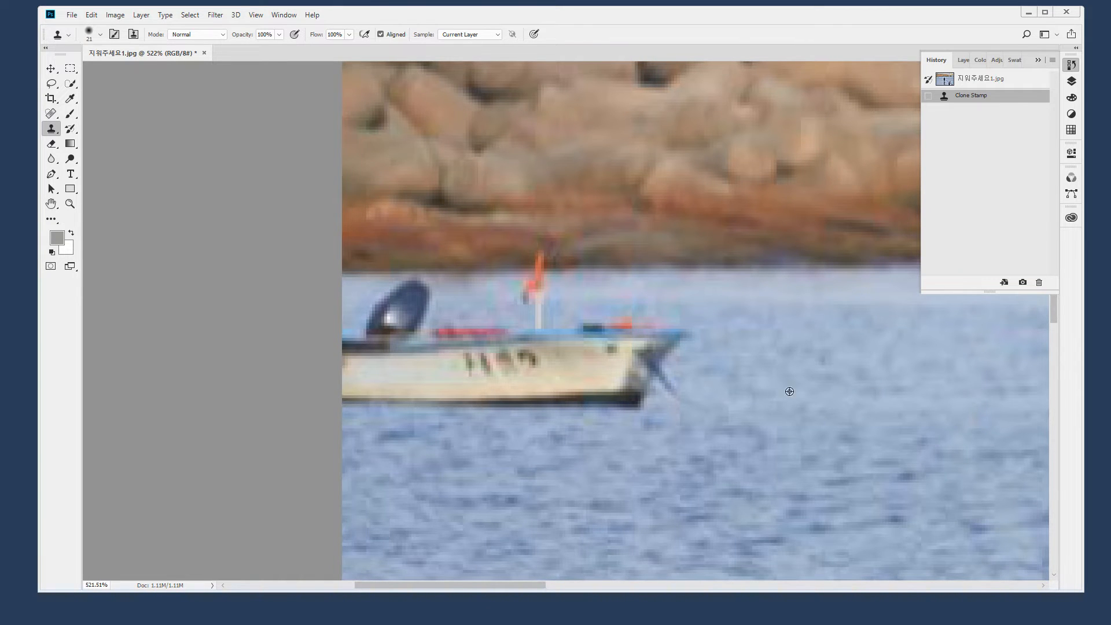
mouse_move(690, 400)
mouse_down()
mouse_move(621, 390)
mouse_move(696, 387)
mouse_move(668, 341)
mouse_move(614, 349)
mouse_move(676, 366)
mouse_move(539, 397)
mouse_move(609, 392)
mouse_move(584, 404)
mouse_move(624, 351)
mouse_move(621, 323)
mouse_move(560, 392)
mouse_move(343, 387)
mouse_move(357, 368)
mouse_move(569, 366)
mouse_move(332, 325)
mouse_move(535, 328)
mouse_move(562, 344)
mouse_move(549, 305)
mouse_move(388, 329)
mouse_move(343, 408)
mouse_move(426, 338)
mouse_move(354, 384)
mouse_move(354, 332)
mouse_move(418, 337)
mouse_move(384, 341)
mouse_move(358, 308)
mouse_move(364, 347)
mouse_up()
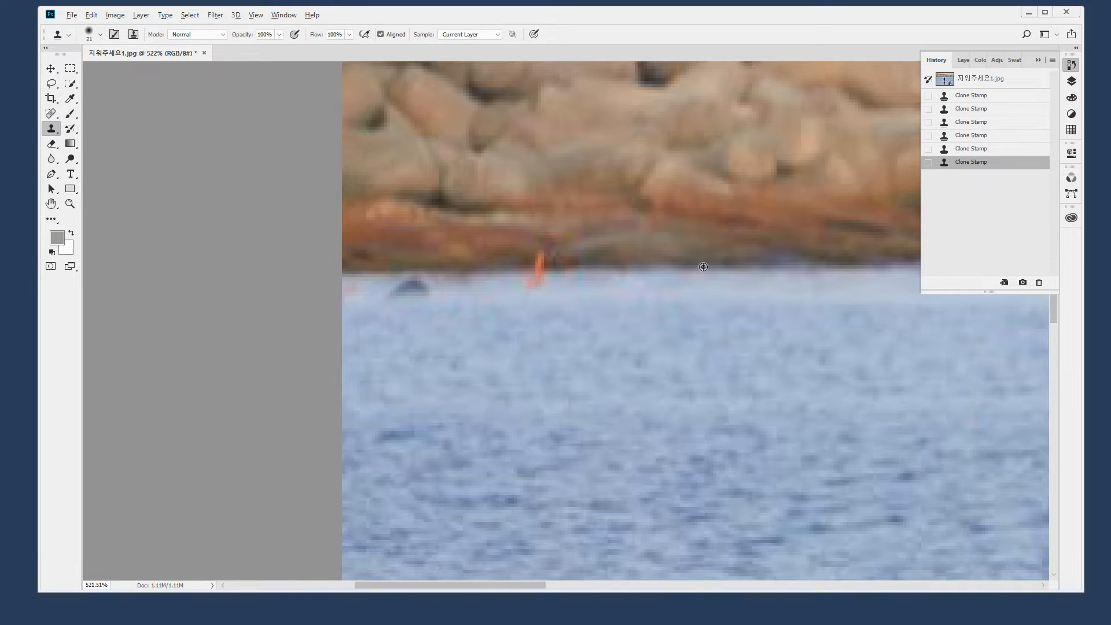
alt+click(733, 270)
mouse_move(565, 268)
mouse_down()
mouse_move(544, 261)
mouse_move(528, 290)
mouse_move(355, 287)
mouse_move(330, 323)
mouse_up()
drag(345, 275, 345, 324)
Remove the small orange float remnant from the water below the shoreline by cloning nearby water over it, and return to 100% view
double_click(70, 204)
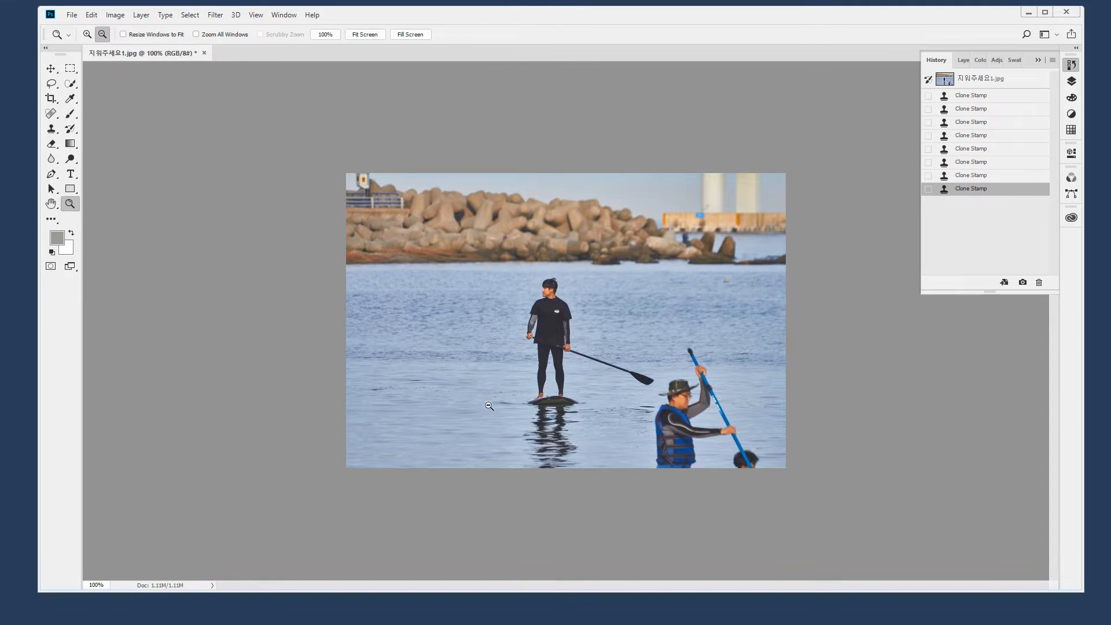
click(764, 348)
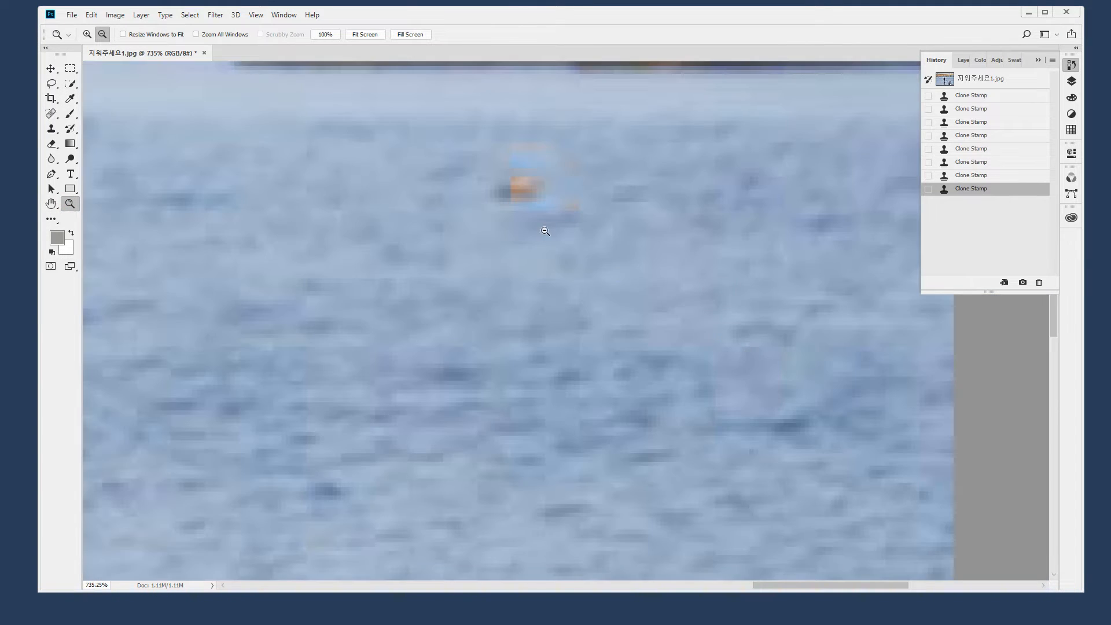
key(s)
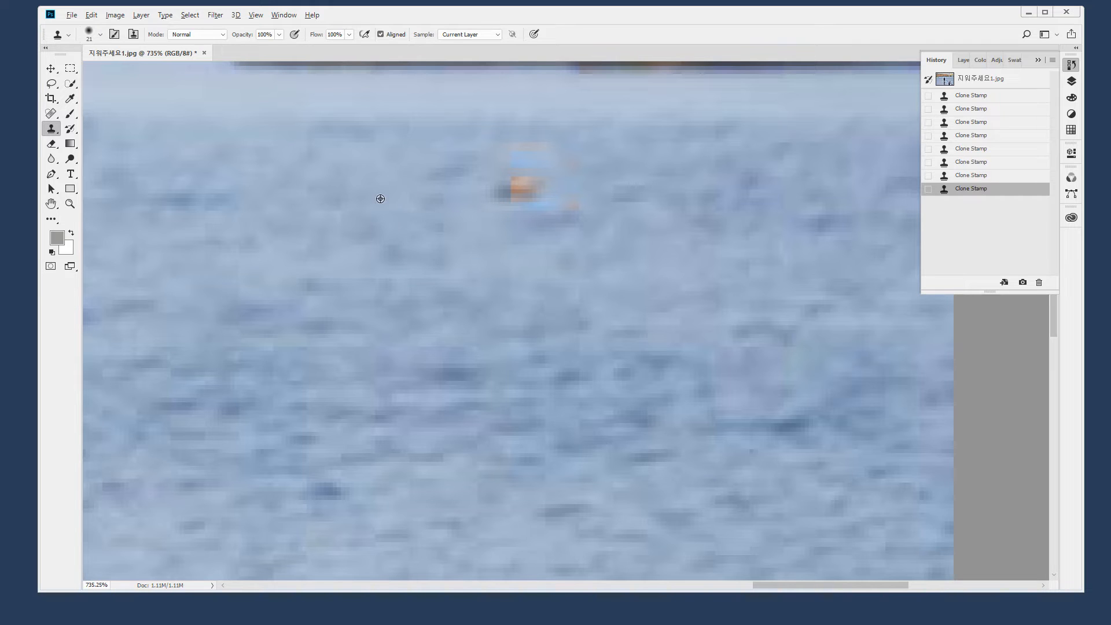
alt+click(361, 192)
mouse_move(504, 188)
mouse_down()
mouse_move(554, 193)
mouse_move(518, 164)
mouse_up()
drag(608, 186, 634, 194)
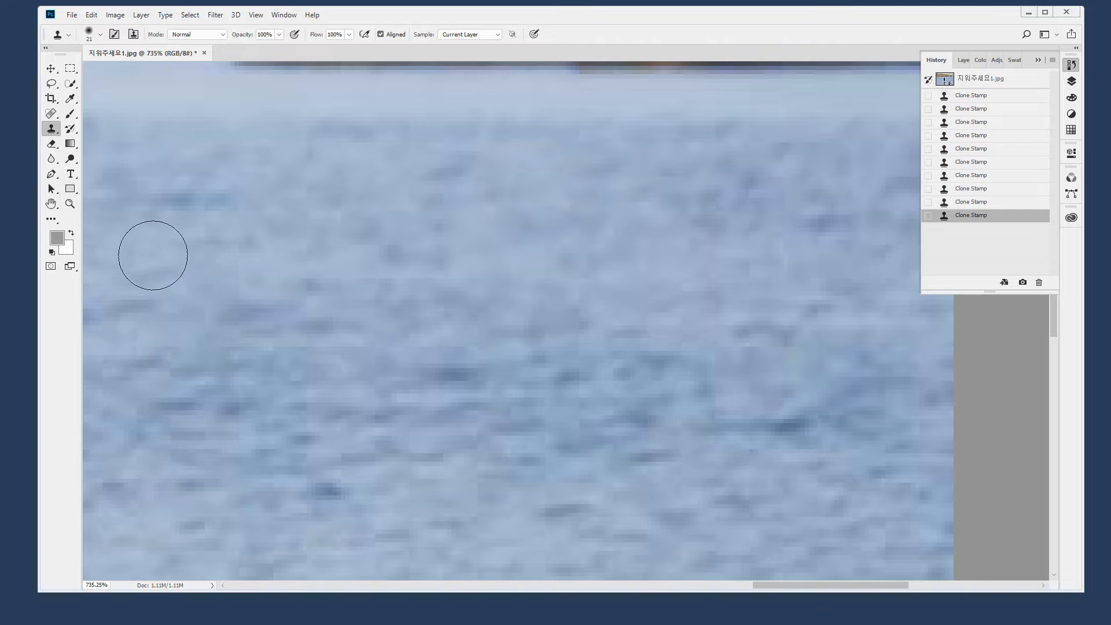
double_click(70, 205)
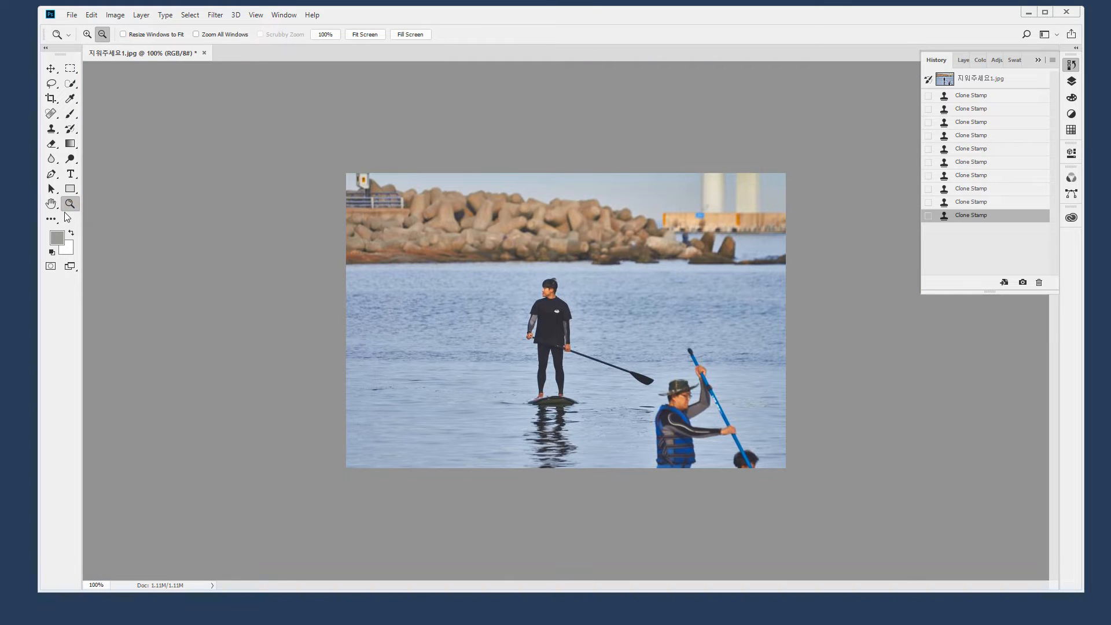
mouse_move(709, 502)
mouse_down()
mouse_move(651, 430)
mouse_move(662, 366)
mouse_move(774, 402)
mouse_up()
mouse_move(738, 501)
mouse_down()
mouse_move(660, 505)
mouse_move(633, 419)
mouse_move(665, 345)
mouse_move(724, 346)
mouse_move(774, 432)
mouse_move(720, 505)
mouse_up()
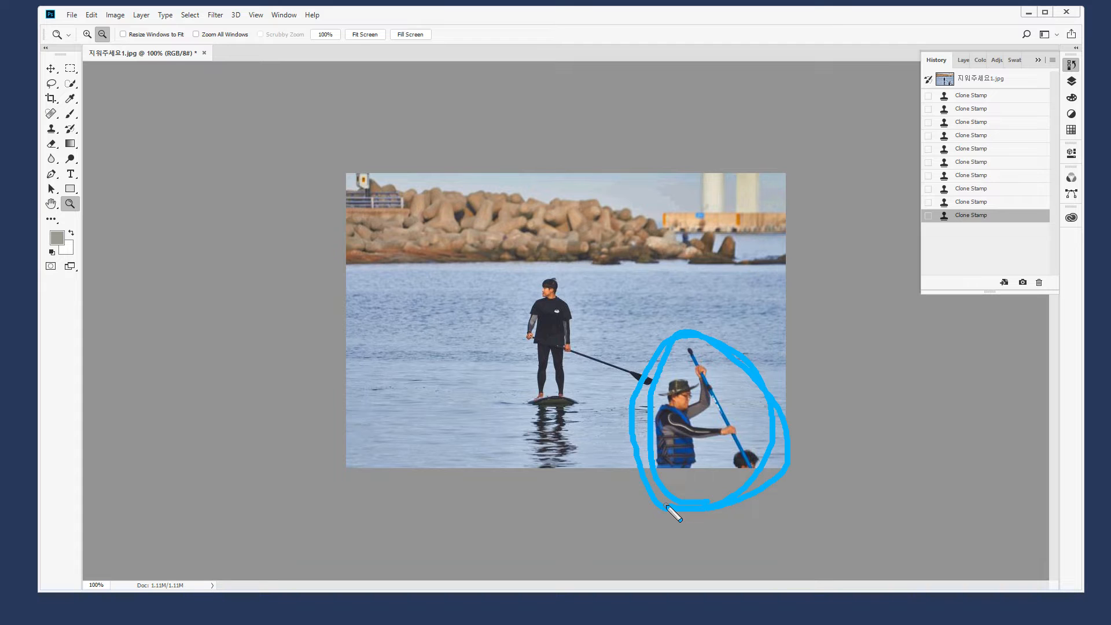
key(Escape)
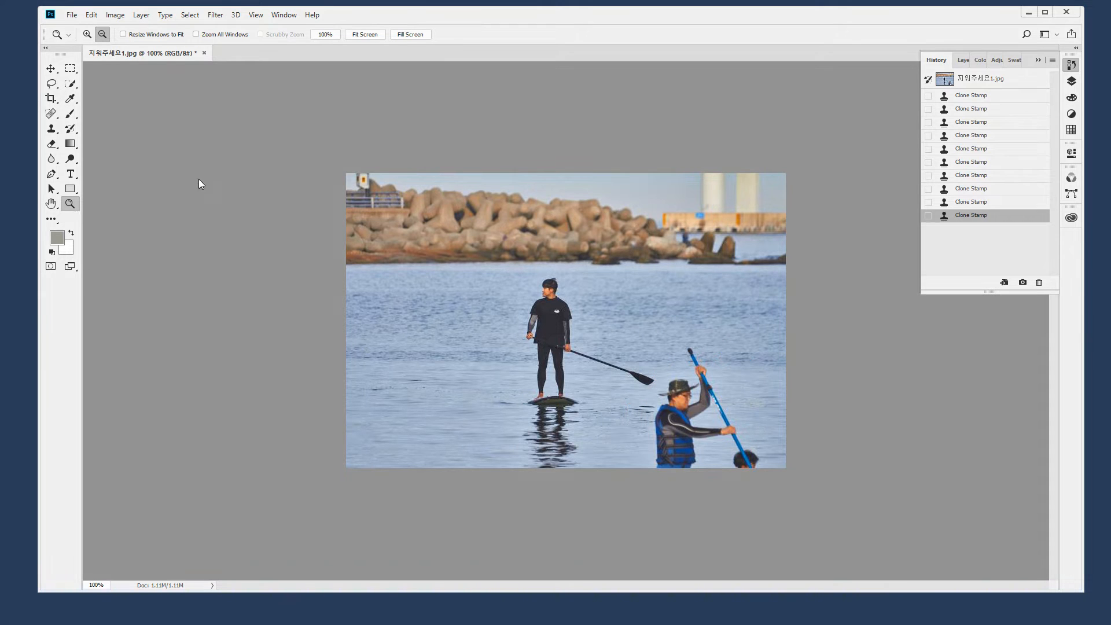
Clone matching bands of water over the upper blue paddle and the hand and forearm raised on it
click(52, 128)
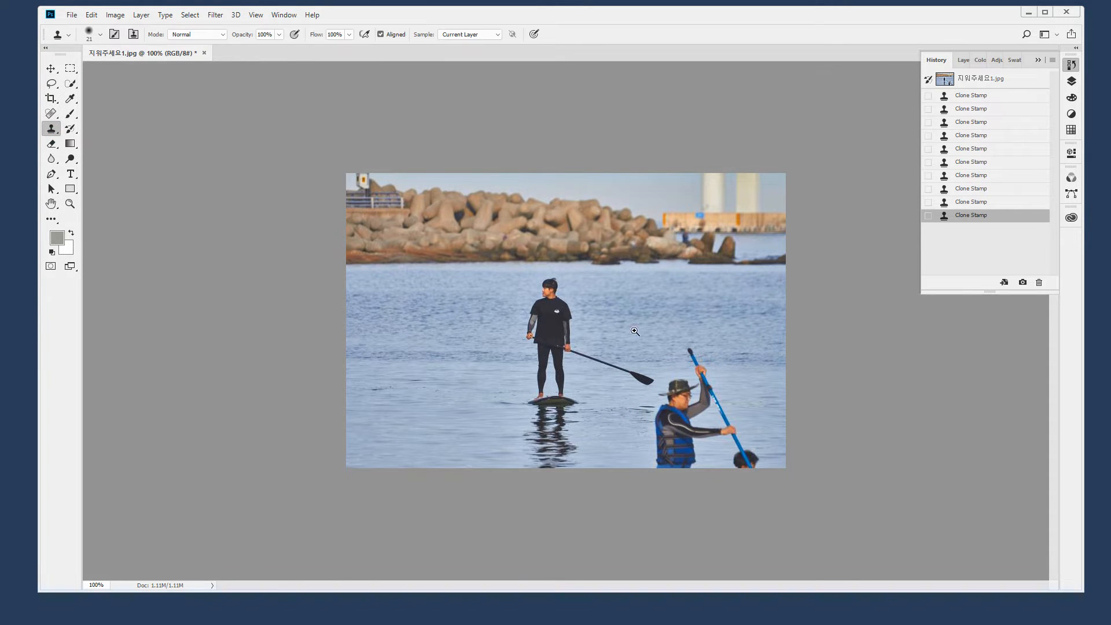
drag(848, 556, 690, 387)
key(ctrl+2)
drag(750, 220, 438, 217)
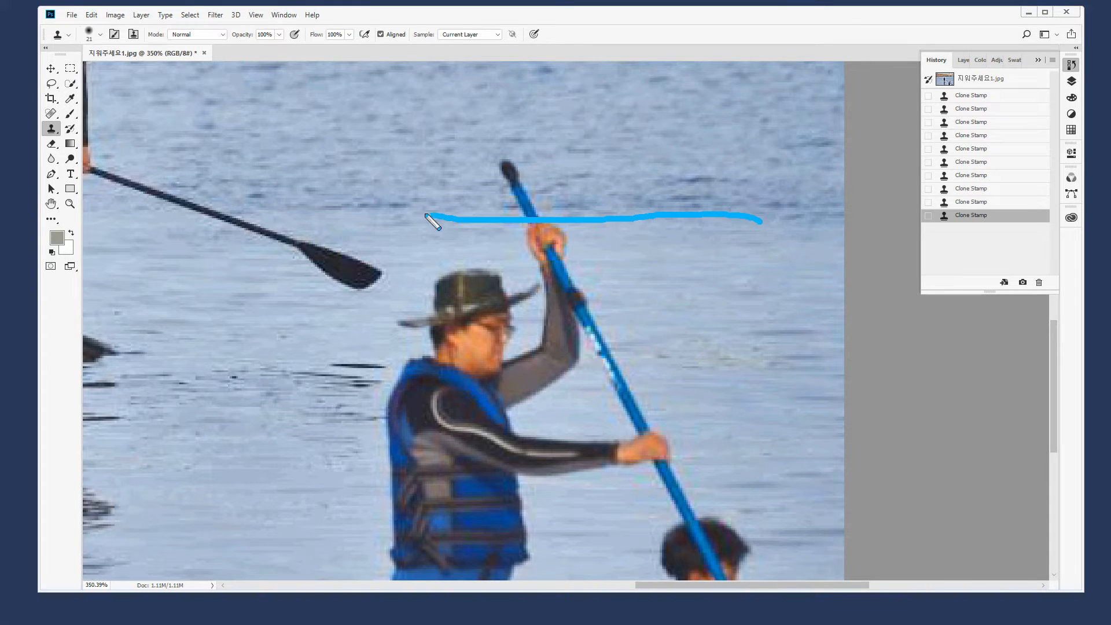
drag(366, 350, 603, 346)
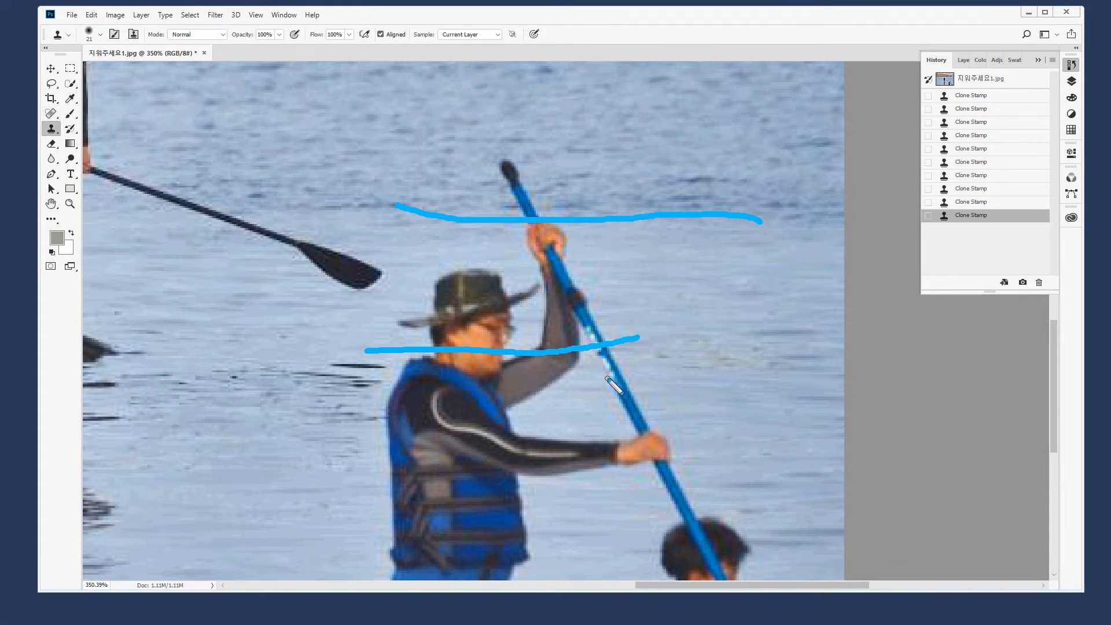
key(Escape)
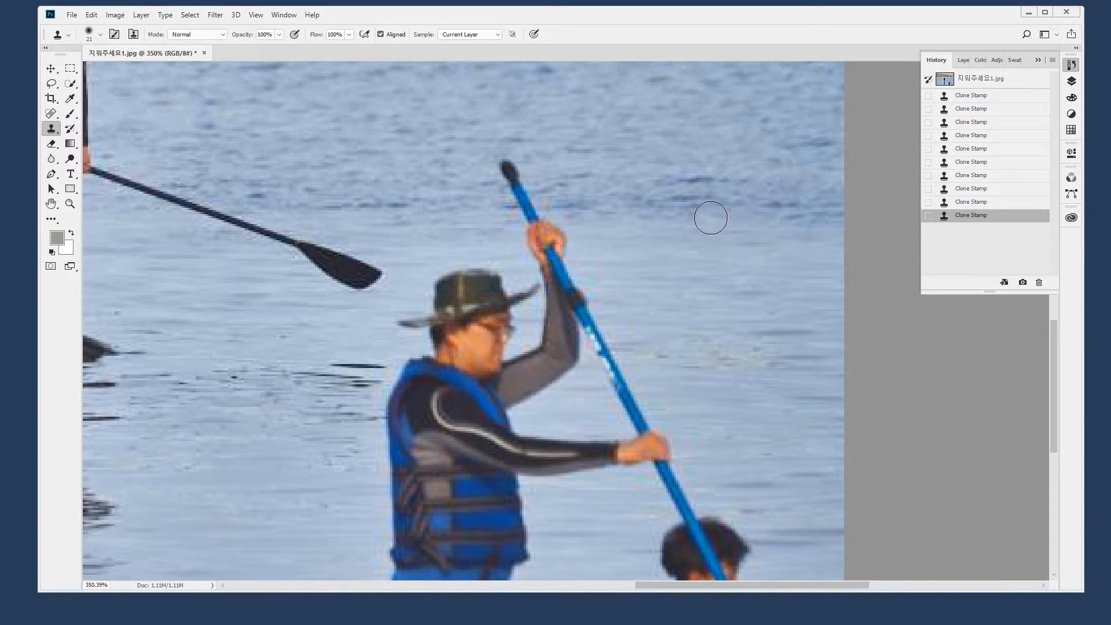
key(alt)
mouse_move(534, 207)
mouse_down()
mouse_move(510, 207)
mouse_move(576, 206)
mouse_move(509, 168)
mouse_up()
mouse_move(521, 234)
mouse_down()
mouse_move(560, 232)
mouse_move(522, 241)
mouse_move(562, 246)
mouse_move(534, 254)
mouse_move(559, 263)
mouse_move(542, 270)
mouse_move(585, 295)
mouse_move(563, 306)
mouse_move(600, 313)
mouse_move(535, 320)
mouse_move(605, 327)
mouse_move(563, 338)
mouse_move(641, 351)
mouse_move(556, 359)
mouse_move(633, 370)
mouse_move(608, 387)
mouse_move(661, 407)
mouse_up()
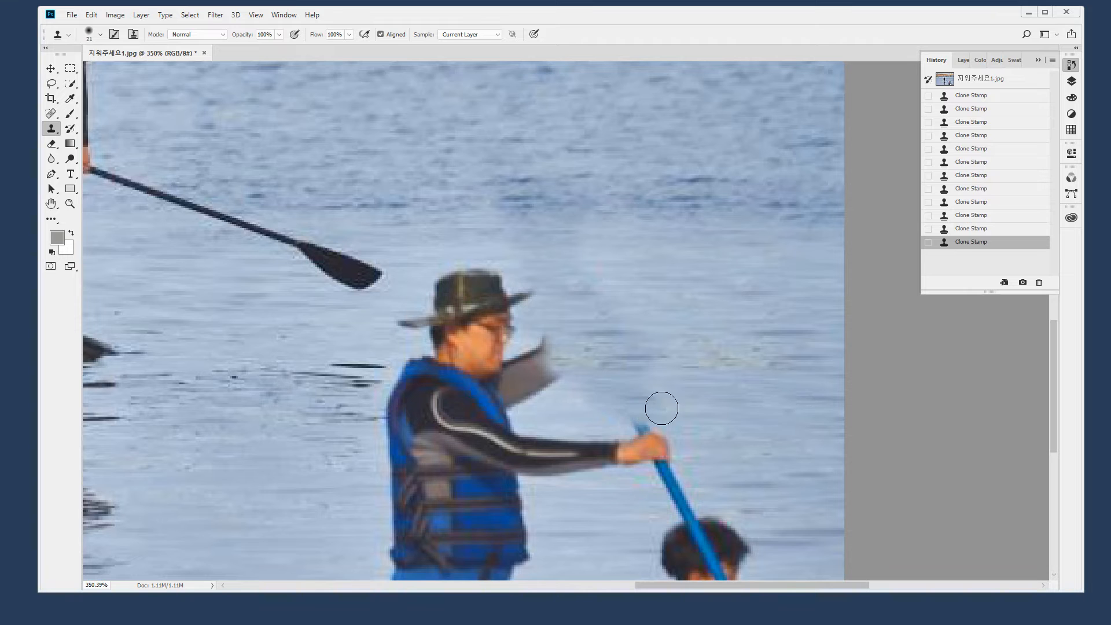
Erase the rest of the blue paddle and the dark-haired head at the photo's lower edge by cloning water over them
alt+click(641, 267)
drag(593, 274, 609, 283)
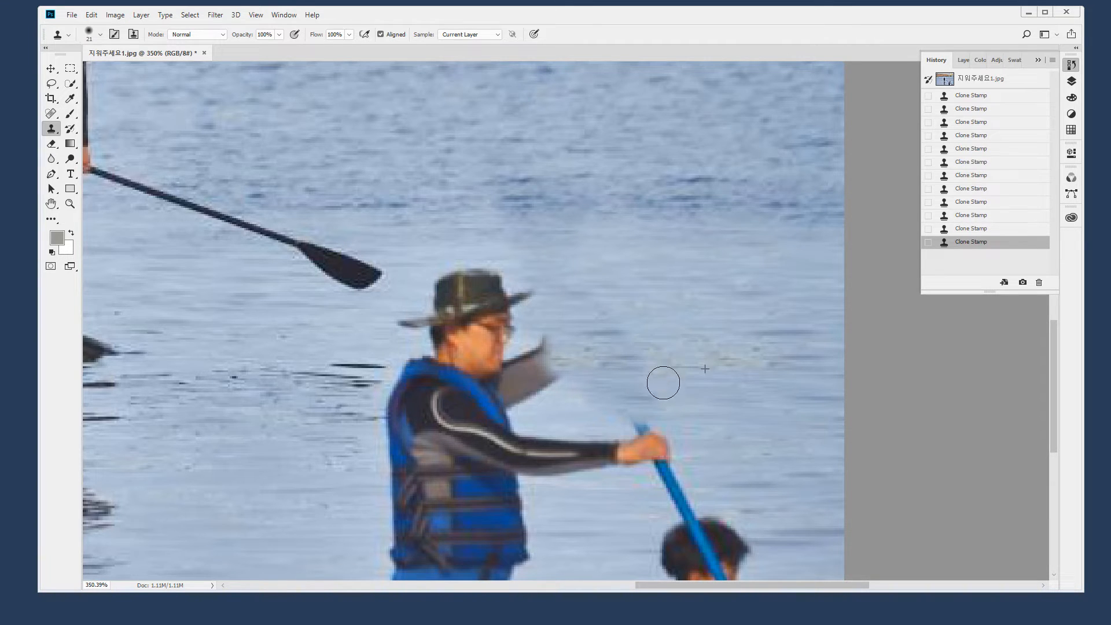
mouse_move(655, 406)
mouse_down()
mouse_move(623, 277)
mouse_move(602, 276)
mouse_move(631, 346)
mouse_move(682, 396)
mouse_move(678, 426)
mouse_move(645, 428)
mouse_move(667, 421)
mouse_move(664, 410)
mouse_move(625, 369)
mouse_move(573, 275)
mouse_up()
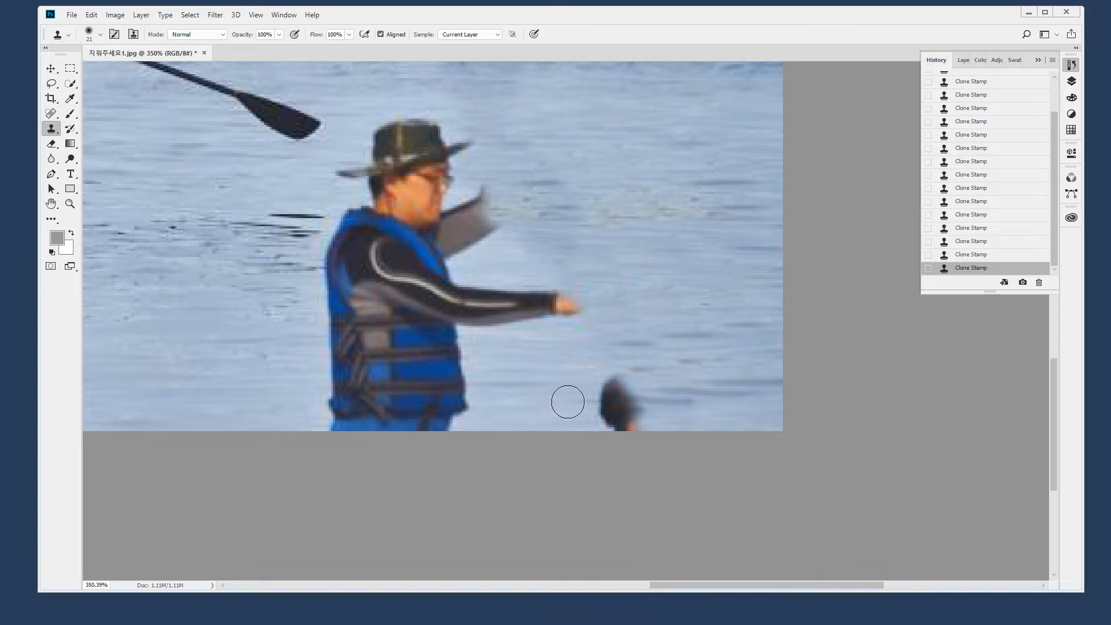
mouse_move(574, 401)
mouse_down()
mouse_move(599, 385)
mouse_move(595, 410)
mouse_move(617, 425)
mouse_move(615, 387)
mouse_move(635, 412)
mouse_up()
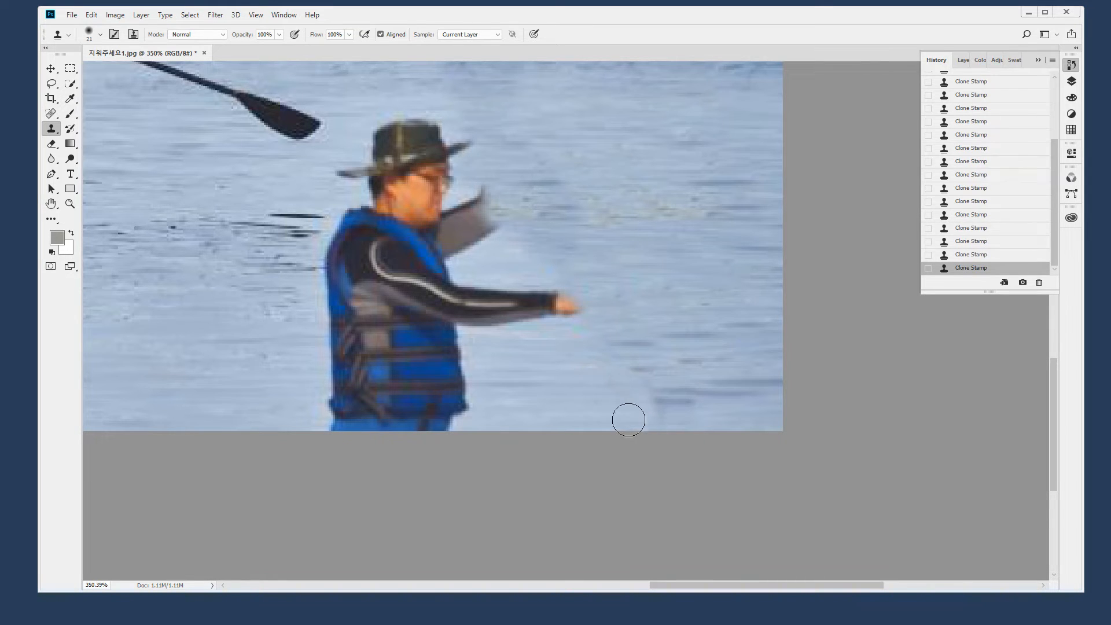
Lower the Clone Stamp opacity to 45% and blend the hard seams in the water where the dark-haired head was
click(279, 34)
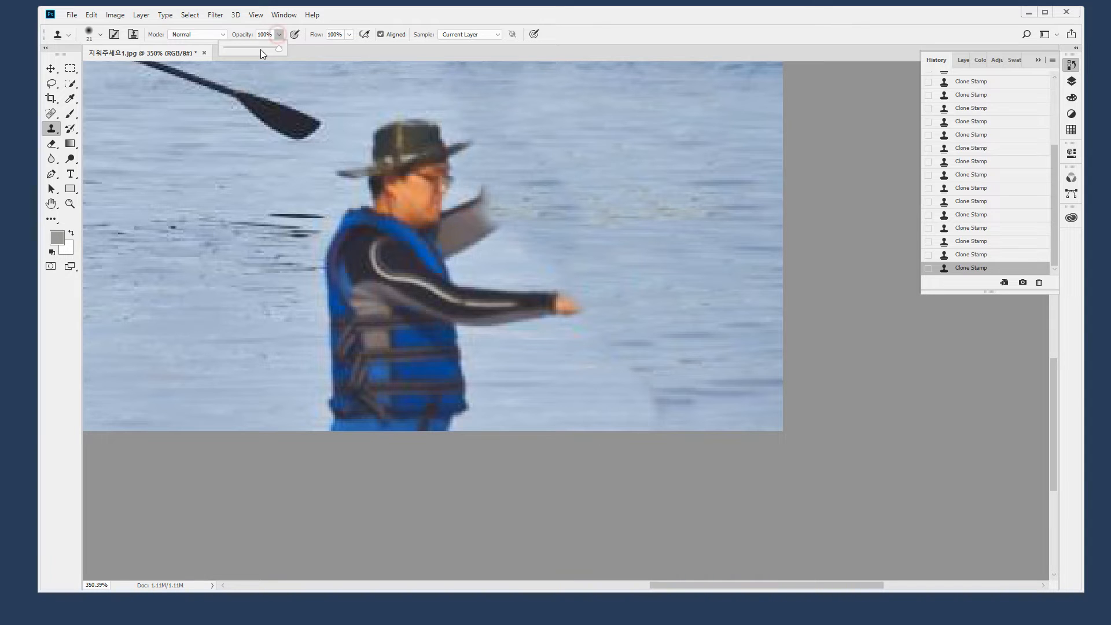
click(652, 27)
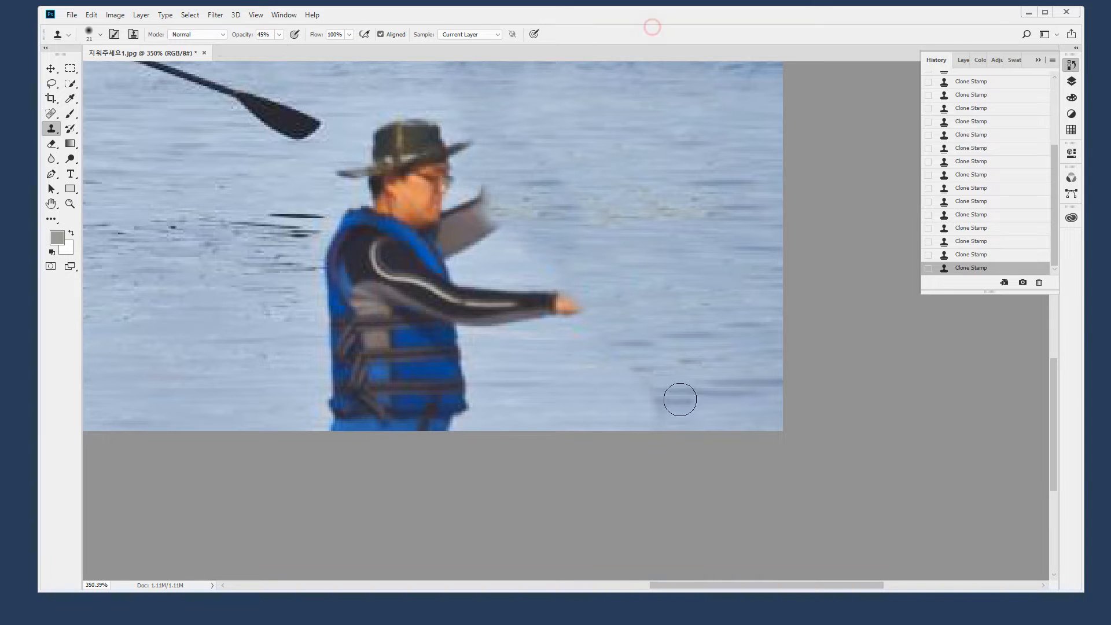
drag(543, 277, 691, 455)
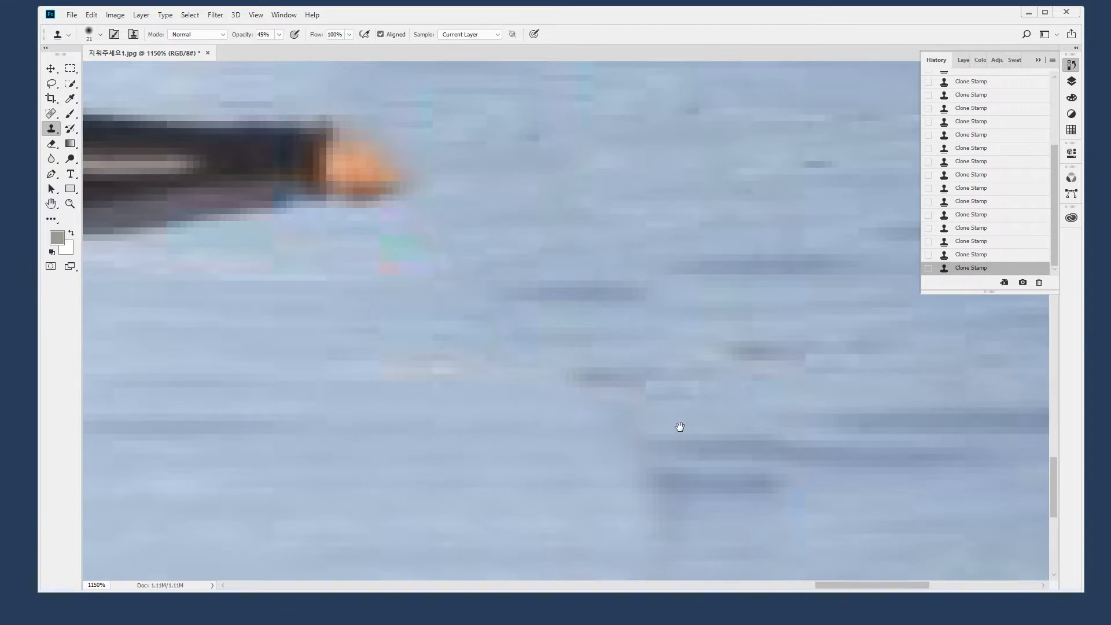
drag(715, 409, 717, 255)
alt+click(640, 321)
alt+click(653, 338)
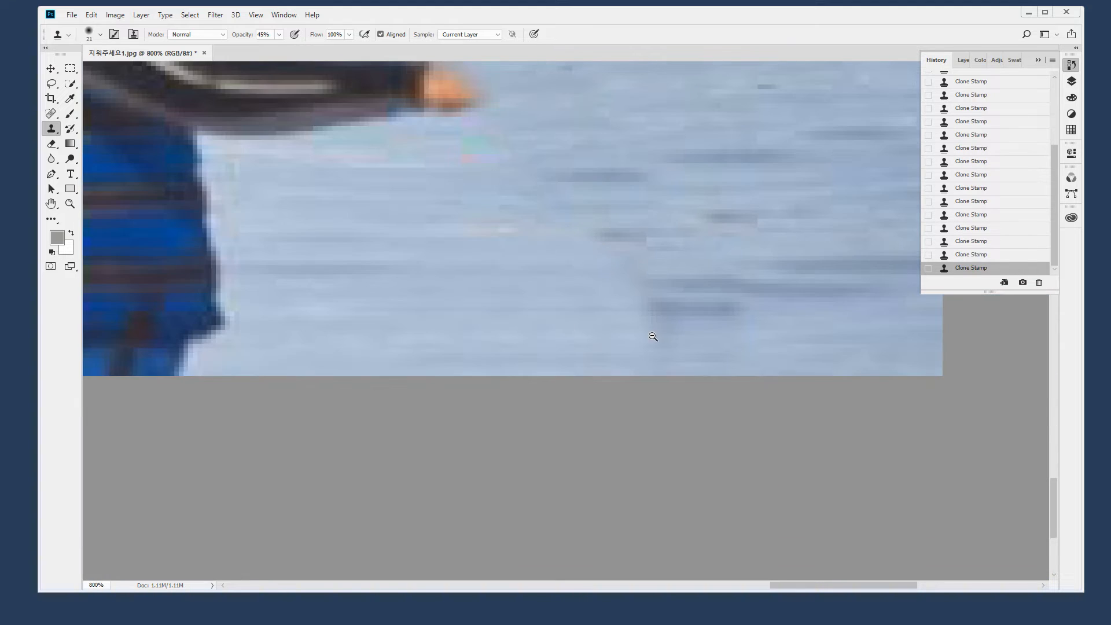
alt+click(668, 349)
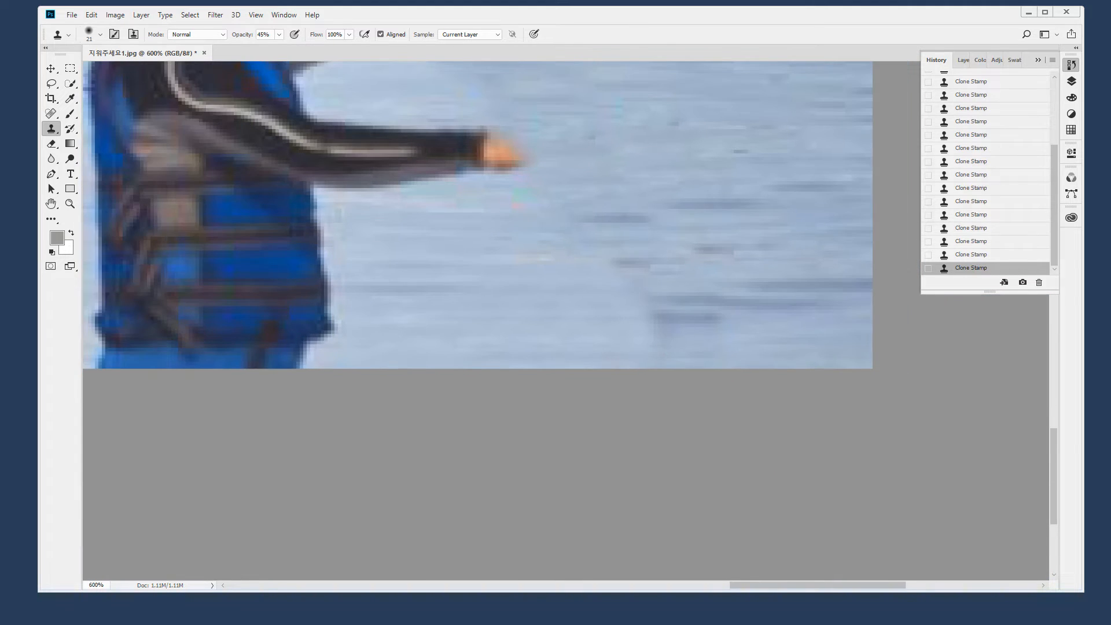
drag(566, 197, 631, 287)
key(Escape)
alt+click(587, 328)
mouse_move(650, 330)
mouse_down()
mouse_move(595, 316)
mouse_move(623, 323)
mouse_move(598, 317)
mouse_move(660, 309)
mouse_move(583, 304)
mouse_up()
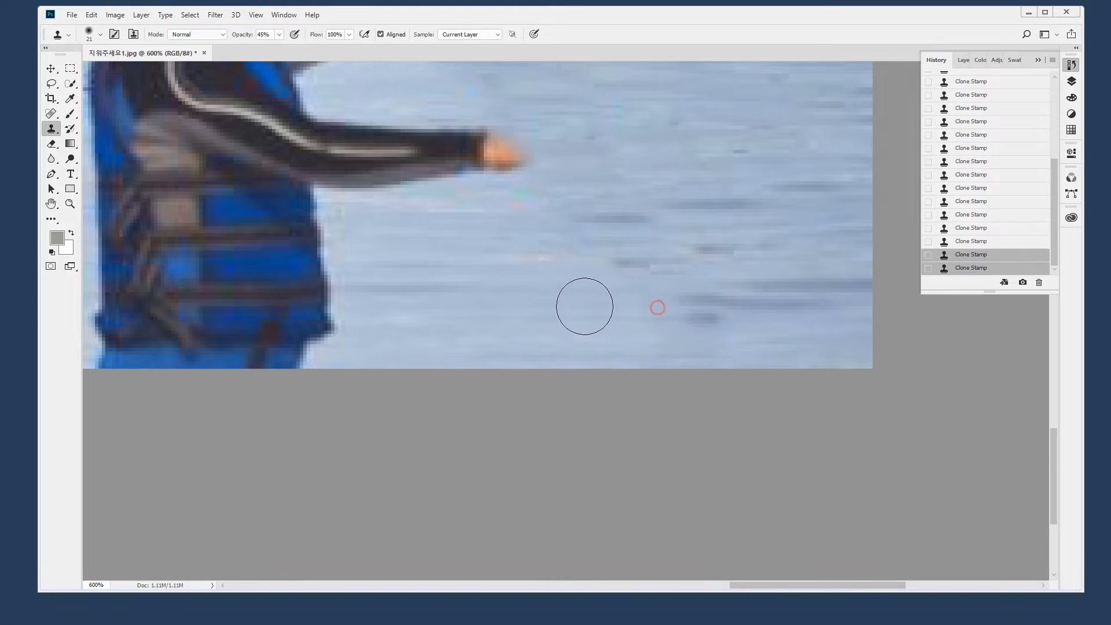
mouse_move(590, 252)
mouse_down()
mouse_move(565, 251)
mouse_move(551, 225)
mouse_up()
mouse_move(684, 312)
mouse_down()
mouse_move(650, 313)
mouse_move(602, 339)
mouse_move(576, 335)
mouse_up()
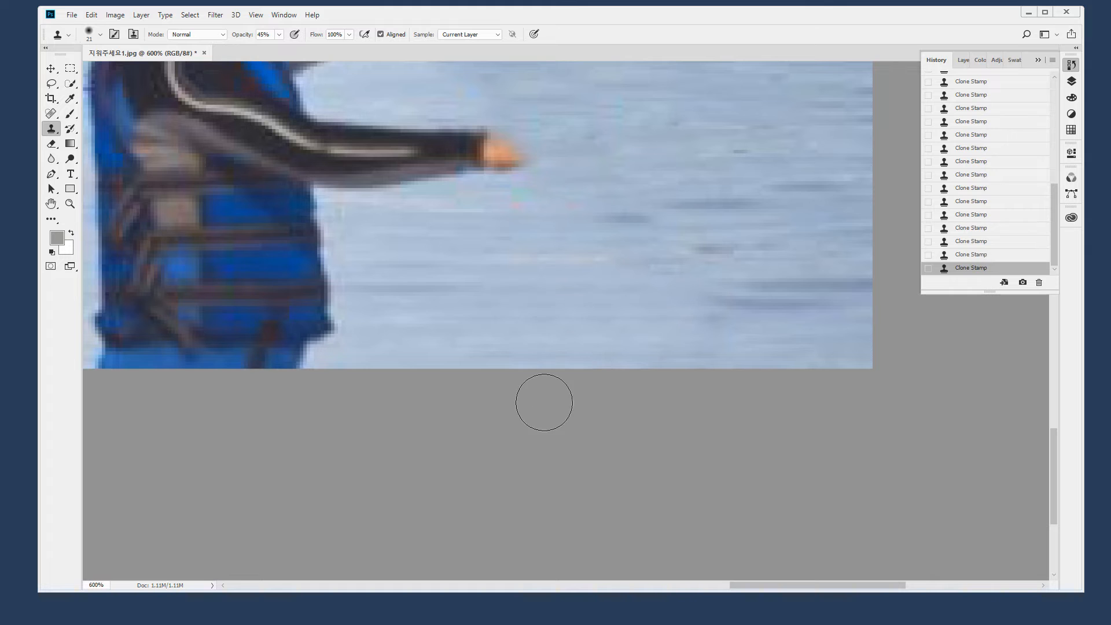
Even out the cloned water below and around the man's outstretched hand with partially opaque stamp strokes
drag(740, 324, 686, 318)
mouse_move(717, 278)
mouse_down()
mouse_move(664, 272)
mouse_move(637, 251)
mouse_up()
drag(570, 219, 453, 206)
drag(552, 148, 561, 289)
drag(496, 230, 409, 233)
drag(469, 211, 431, 210)
alt+click(728, 198)
drag(590, 197, 665, 203)
drag(578, 155, 650, 163)
drag(600, 211, 648, 318)
Soften the cloned patches in the water above and beside the man's hat, resampling from neighbouring water
alt+click(614, 189)
mouse_move(525, 192)
mouse_down()
mouse_move(556, 176)
mouse_move(508, 164)
mouse_up()
alt+click(570, 167)
alt+click(586, 148)
drag(557, 133, 660, 238)
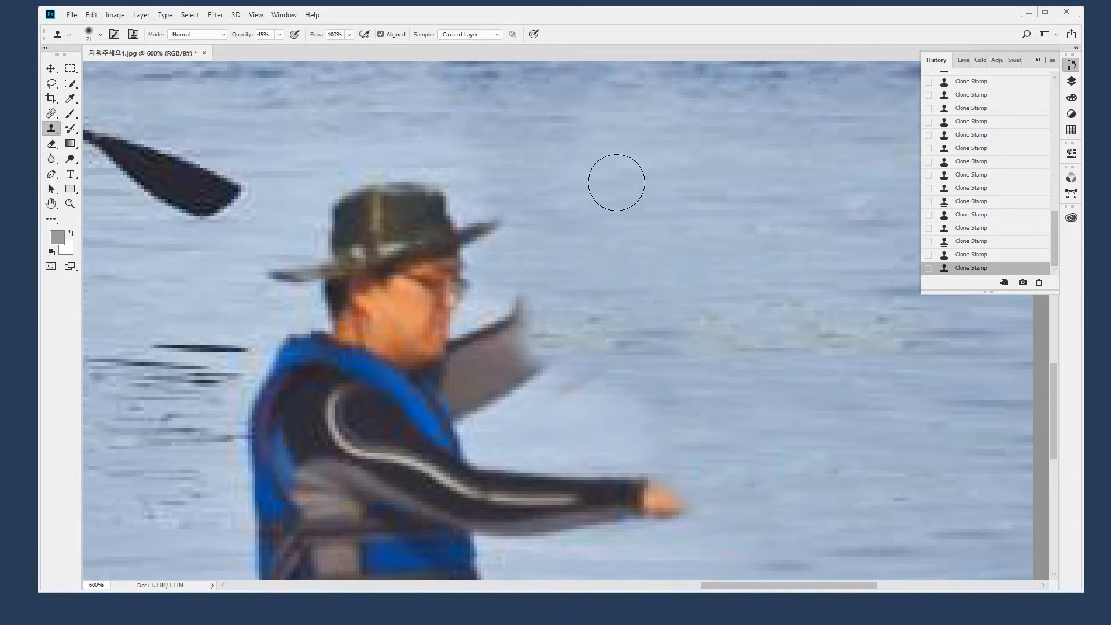
drag(614, 119, 622, 243)
alt+click(594, 238)
click(550, 233)
alt+click(603, 233)
click(522, 257)
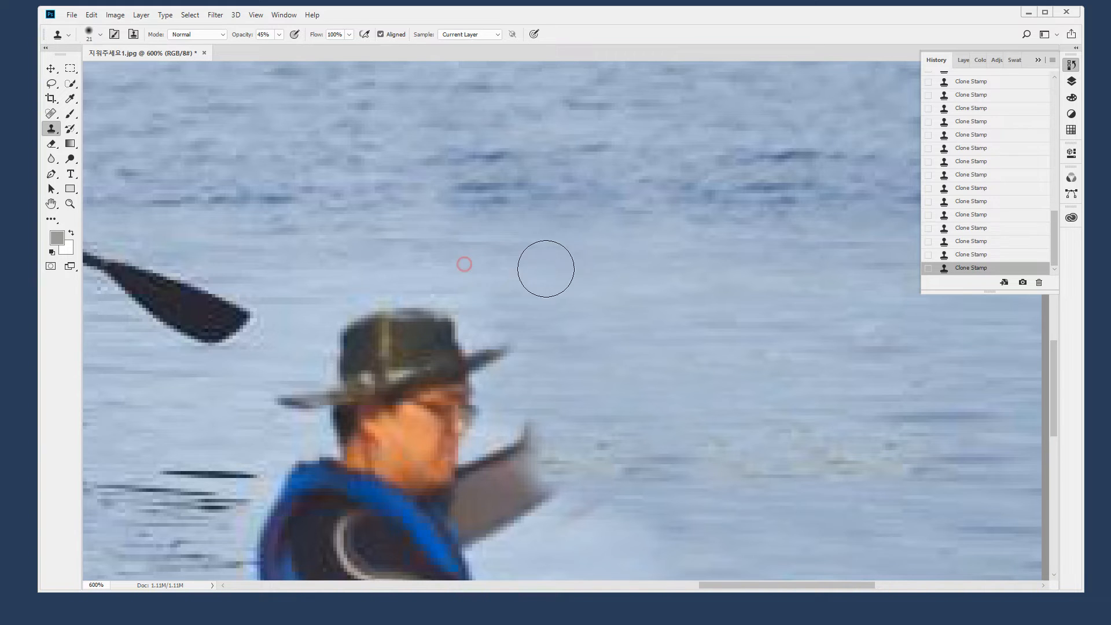
drag(624, 318, 732, 220)
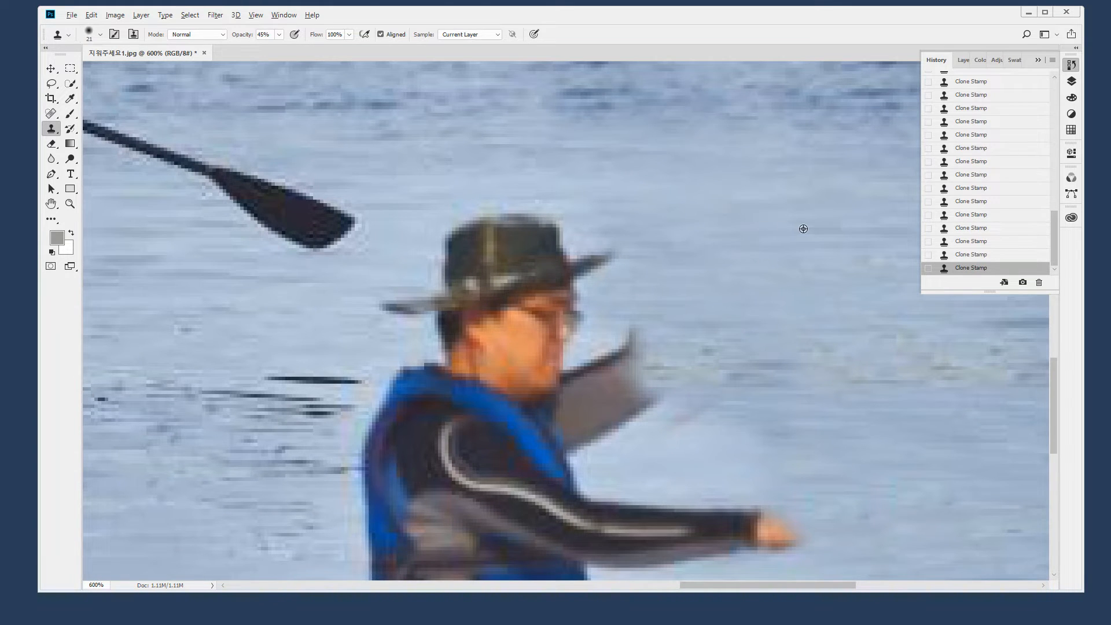
Clone water over the remaining raised arm and the front of the man's hat
mouse_move(569, 233)
mouse_down()
mouse_move(550, 218)
mouse_move(493, 211)
mouse_move(573, 225)
mouse_move(456, 222)
mouse_move(578, 240)
mouse_move(583, 253)
mouse_move(528, 260)
mouse_move(639, 272)
mouse_move(513, 255)
mouse_move(639, 322)
mouse_move(596, 341)
mouse_up()
mouse_move(693, 421)
mouse_down()
mouse_move(513, 295)
mouse_move(607, 242)
mouse_up()
mouse_move(479, 269)
mouse_down()
mouse_move(552, 257)
mouse_move(538, 275)
mouse_move(547, 301)
mouse_up()
mouse_move(611, 354)
mouse_down()
mouse_move(617, 372)
mouse_move(677, 377)
mouse_move(527, 410)
mouse_up()
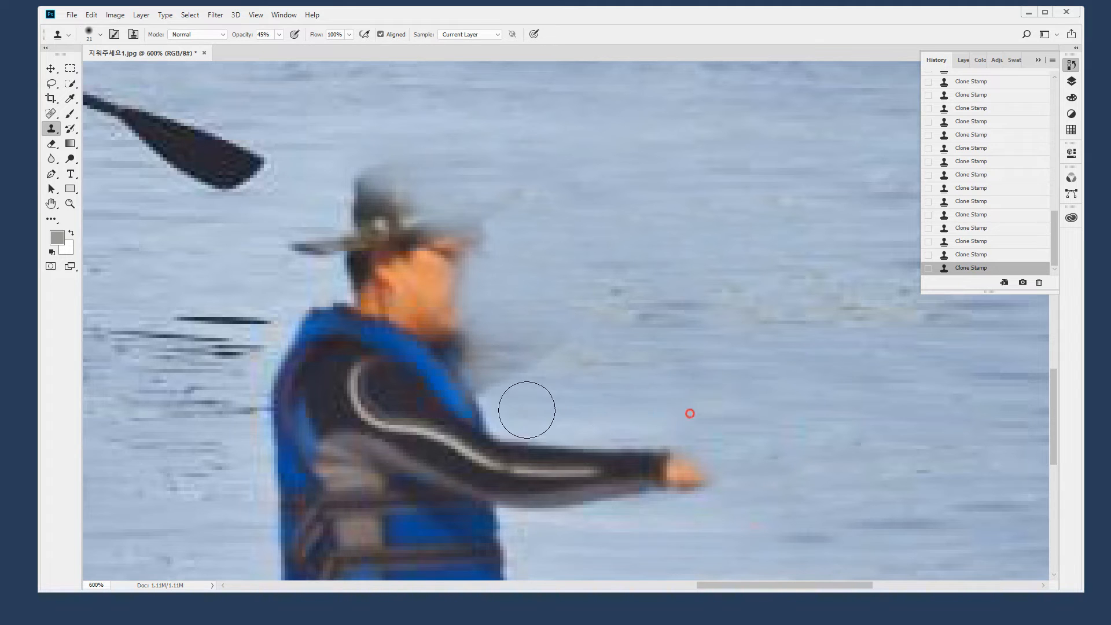
Clone water over the man's outstretched hand and forearm and the lower corner of his life vest
alt+click(711, 411)
click(494, 422)
click(467, 376)
mouse_move(533, 290)
mouse_down()
mouse_move(616, 309)
mouse_move(571, 299)
mouse_move(680, 296)
mouse_move(478, 288)
mouse_move(592, 279)
mouse_move(463, 273)
mouse_move(646, 311)
mouse_move(484, 317)
mouse_up()
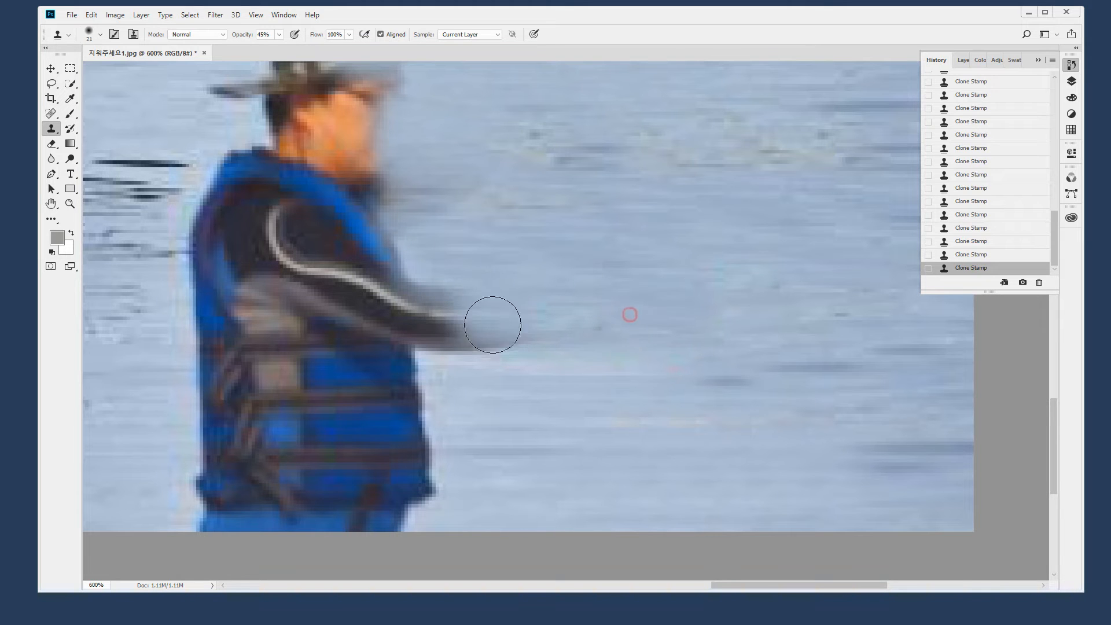
mouse_move(594, 369)
mouse_down()
mouse_move(518, 357)
mouse_move(589, 348)
mouse_move(437, 342)
mouse_move(554, 356)
mouse_move(578, 399)
mouse_move(454, 417)
mouse_up()
drag(507, 466, 370, 499)
Raise the Clone Stamp opacity to 100% and erase the man's lower body and lower vest with water
click(281, 35)
click(310, 54)
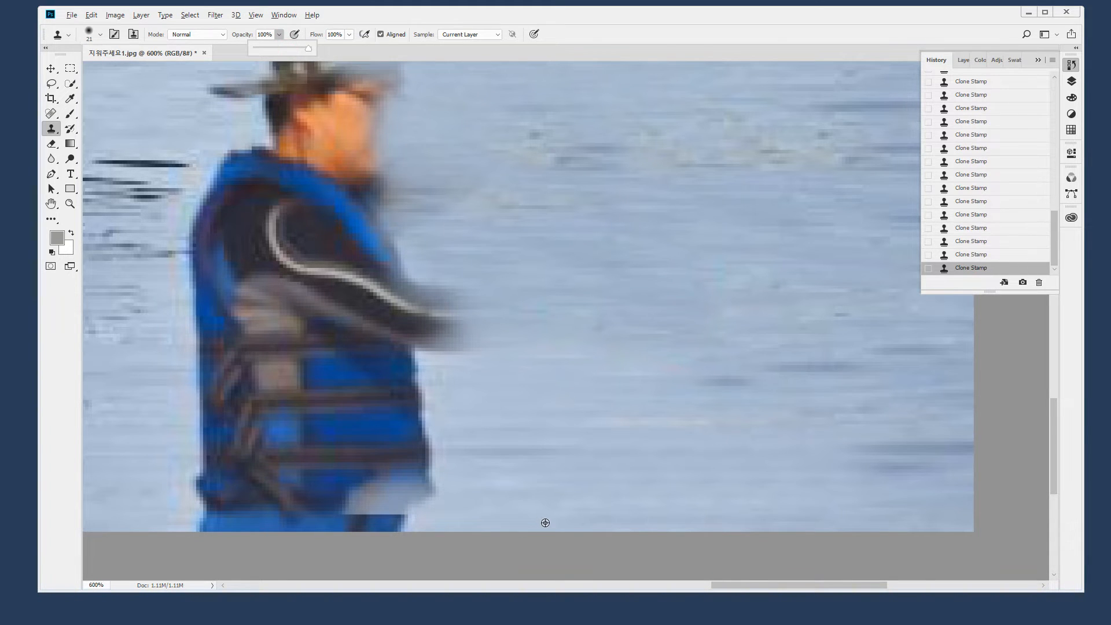
mouse_move(397, 516)
mouse_down()
mouse_move(303, 513)
mouse_move(408, 483)
mouse_move(342, 468)
mouse_move(405, 446)
mouse_move(310, 427)
mouse_move(405, 394)
mouse_move(429, 428)
mouse_up()
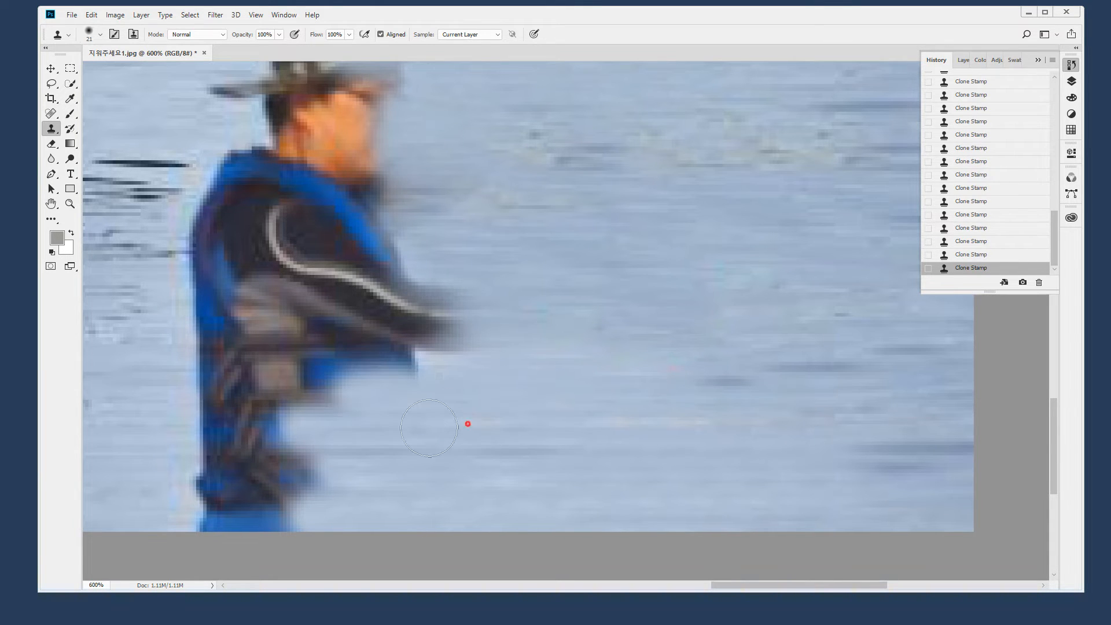
mouse_move(306, 457)
mouse_down()
mouse_move(292, 509)
mouse_move(223, 513)
mouse_move(297, 515)
mouse_move(206, 526)
mouse_move(375, 502)
mouse_move(218, 469)
mouse_move(220, 451)
mouse_move(348, 442)
mouse_move(218, 422)
mouse_move(228, 392)
mouse_move(570, 365)
mouse_up()
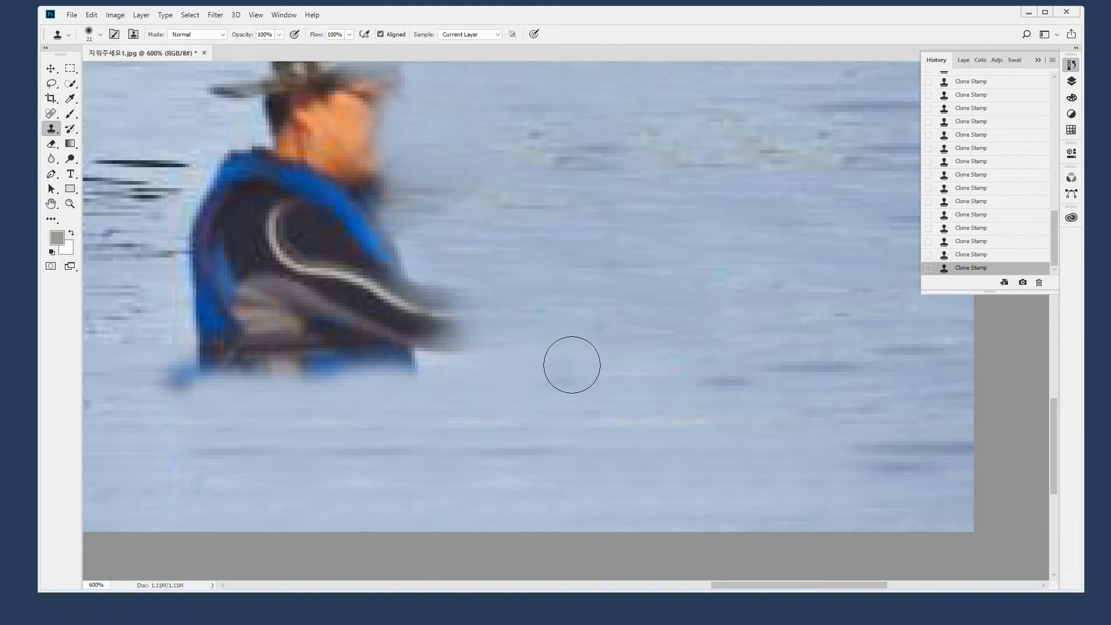
Clone water over the rest of the man's forearm and the front edge of his torso
key(alt)
drag(516, 330, 416, 340)
mouse_move(461, 330)
mouse_down()
mouse_move(438, 330)
mouse_move(442, 300)
mouse_move(427, 299)
mouse_up()
drag(418, 283, 399, 353)
drag(407, 228, 383, 377)
drag(391, 208, 392, 389)
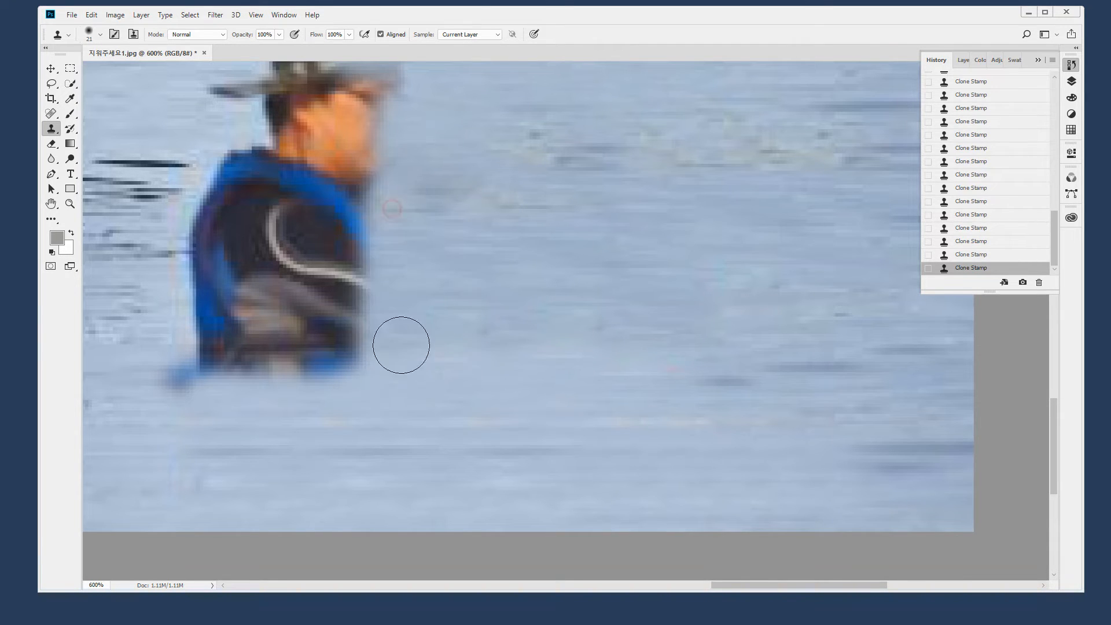
Erase the man's remaining hat, head and torso with long vertical clone strokes of water
key(space)
drag(443, 230, 480, 325)
drag(405, 168, 411, 441)
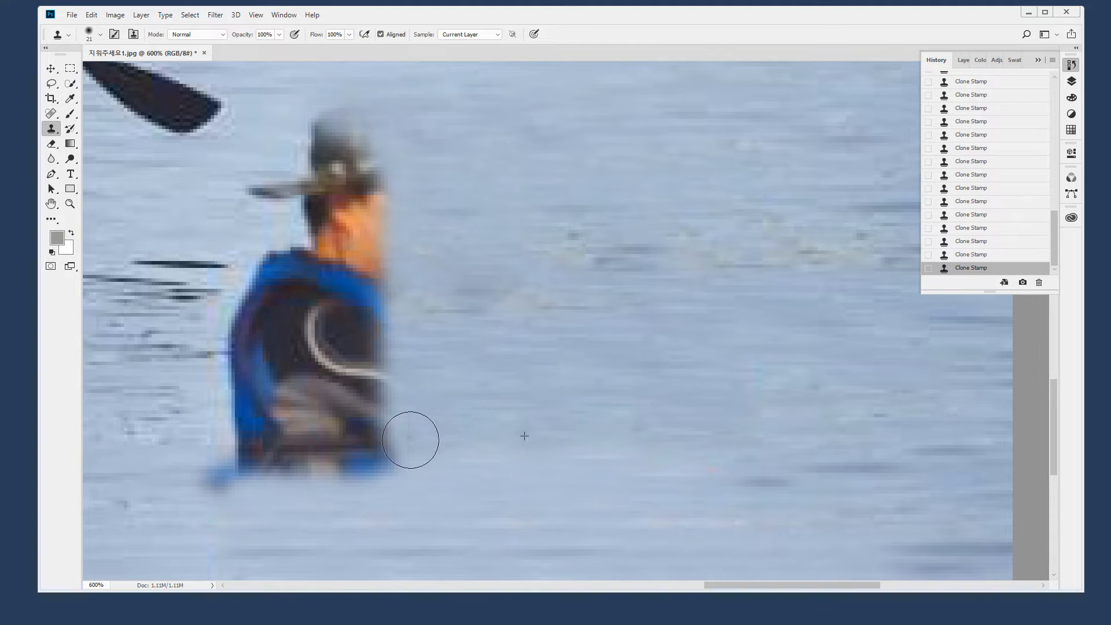
drag(375, 168, 385, 502)
drag(346, 118, 315, 486)
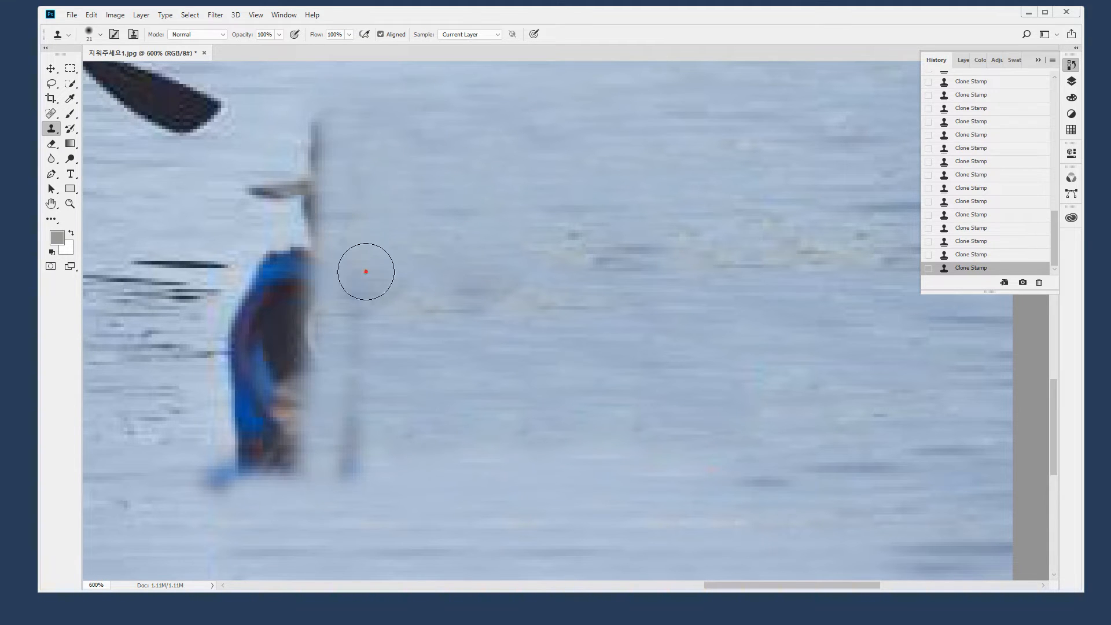
drag(311, 145, 313, 450)
drag(293, 196, 292, 412)
drag(285, 268, 276, 488)
mouse_move(273, 297)
mouse_down()
mouse_move(255, 313)
mouse_move(236, 489)
mouse_up()
mouse_move(250, 366)
mouse_down()
mouse_move(230, 464)
mouse_move(203, 484)
mouse_up()
click(260, 191)
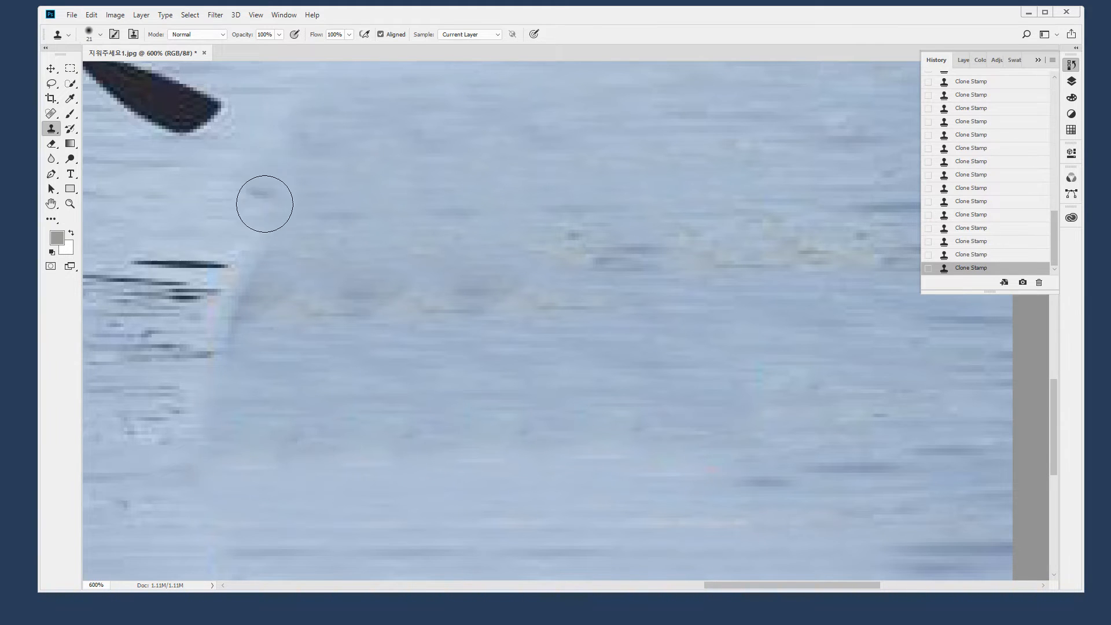
drag(388, 246, 590, 196)
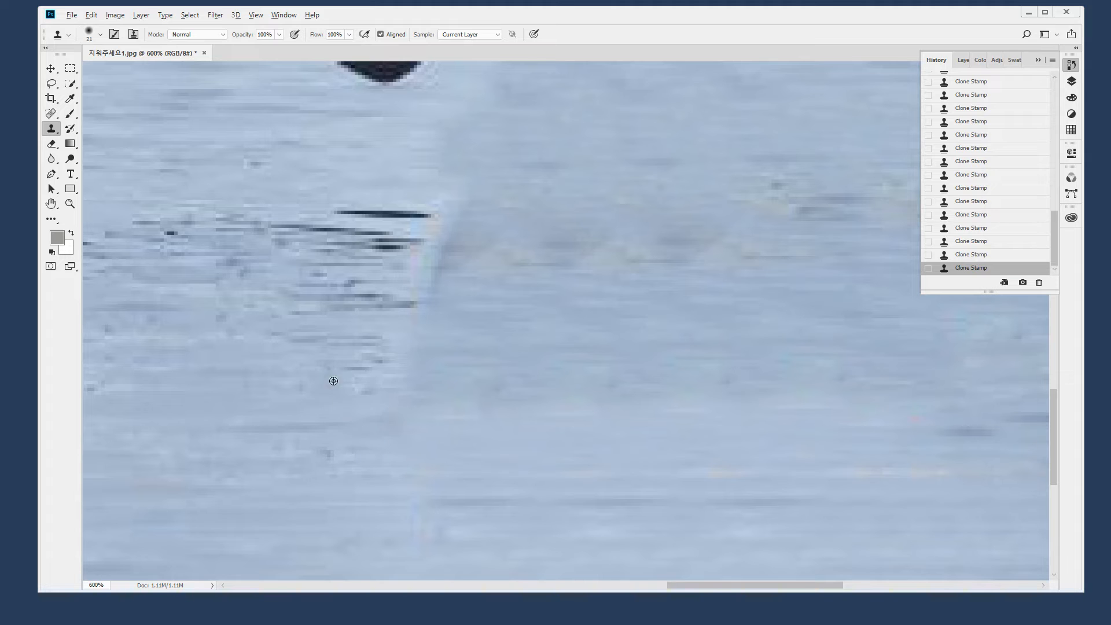
Clone water over the vertical seam between the rippled and smooth areas below the paddle blade
drag(396, 386, 434, 382)
mouse_move(399, 360)
mouse_down()
mouse_move(463, 350)
mouse_move(448, 318)
mouse_move(467, 288)
mouse_up()
drag(427, 265, 463, 223)
drag(411, 183, 411, 260)
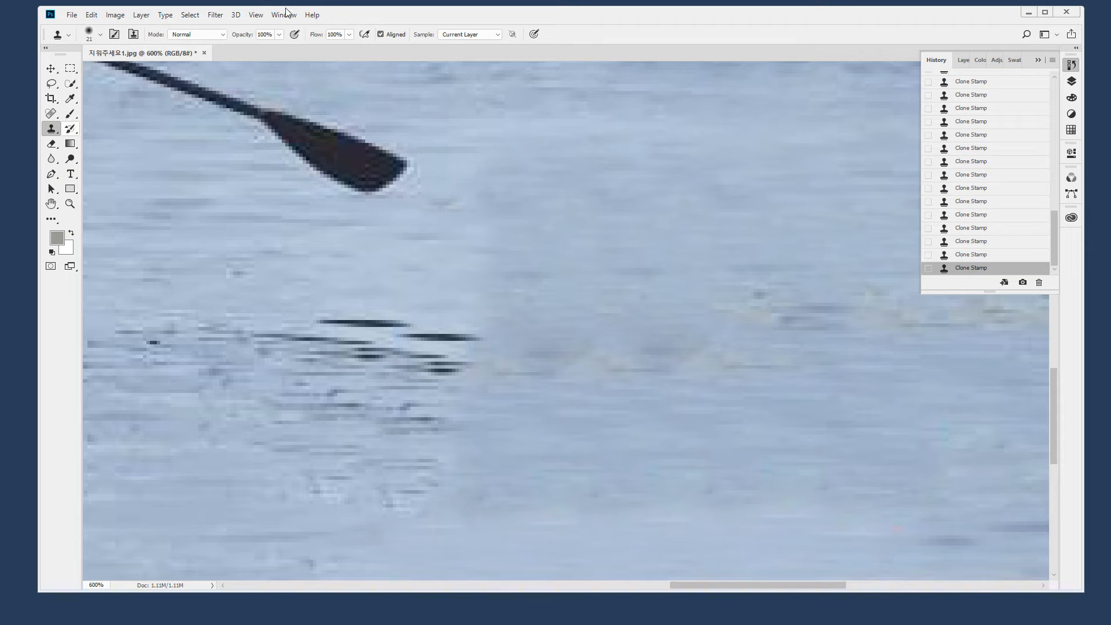
Lower the Clone Stamp opacity to 29% and extend the dark ripples across the edge of the smooth water
click(279, 35)
click(656, 5)
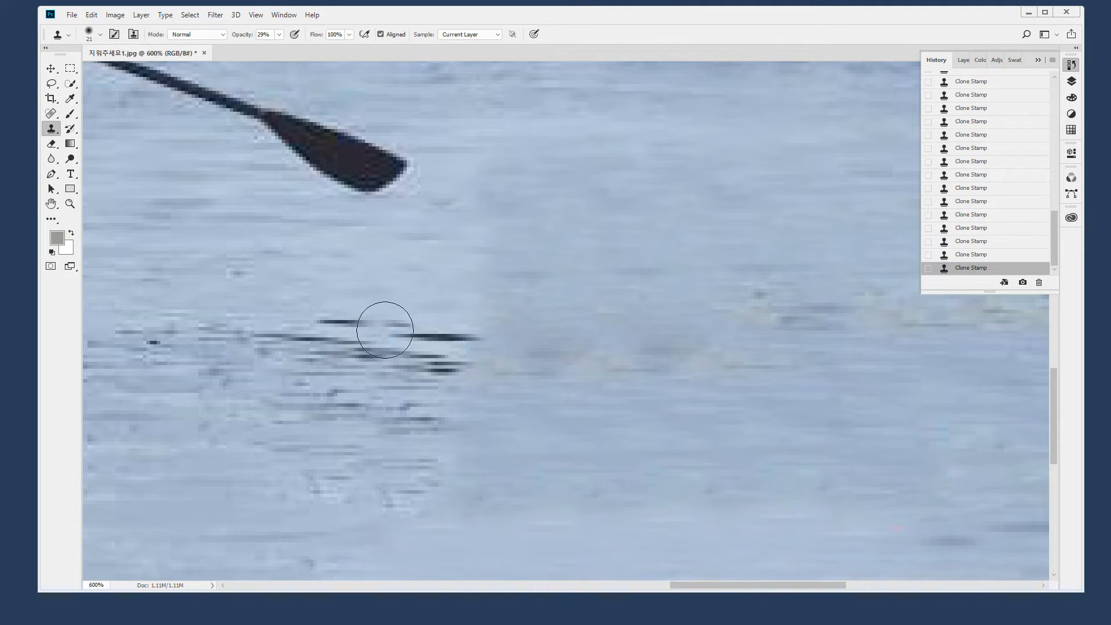
mouse_move(437, 320)
mouse_down()
mouse_move(475, 321)
mouse_move(449, 331)
mouse_move(442, 323)
mouse_move(508, 318)
mouse_up()
mouse_move(456, 322)
mouse_down()
mouse_move(537, 328)
mouse_move(480, 326)
mouse_move(498, 297)
mouse_move(563, 283)
mouse_move(465, 263)
mouse_move(479, 244)
mouse_up()
mouse_move(438, 384)
mouse_down()
mouse_move(494, 385)
mouse_move(419, 411)
mouse_move(503, 398)
mouse_move(430, 412)
mouse_move(429, 401)
mouse_move(474, 389)
mouse_up()
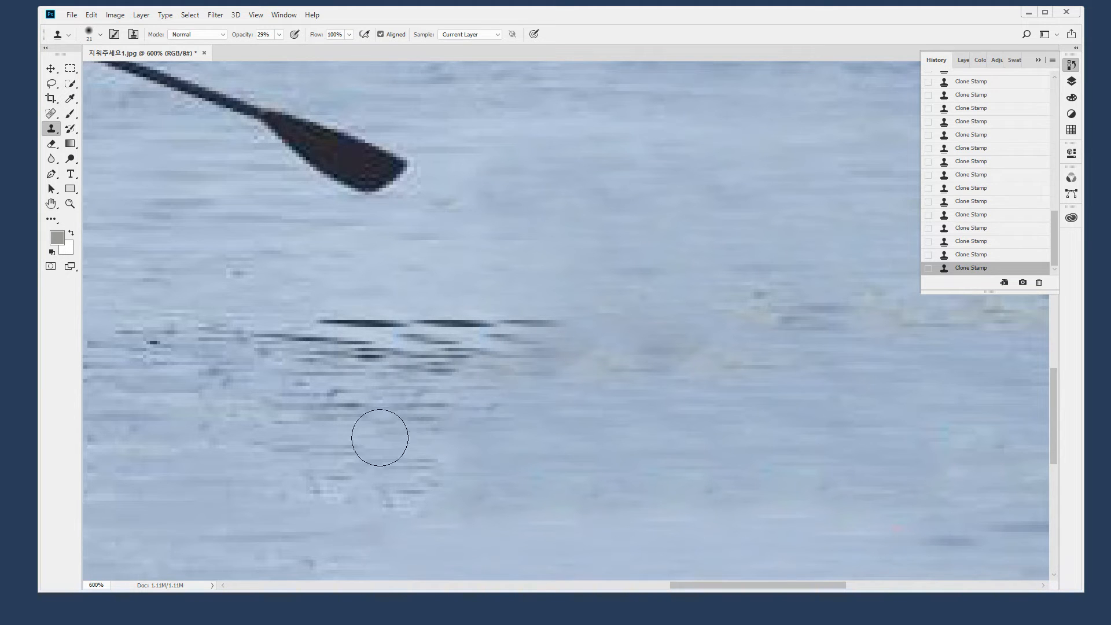
Clone faint ripple texture farther into the smooth water beside the dark ripples
drag(497, 432, 552, 428)
drag(502, 403, 502, 386)
drag(500, 384, 595, 375)
drag(526, 370, 548, 370)
drag(540, 372, 517, 377)
mouse_move(505, 378)
mouse_down()
mouse_move(585, 382)
mouse_move(583, 396)
mouse_up()
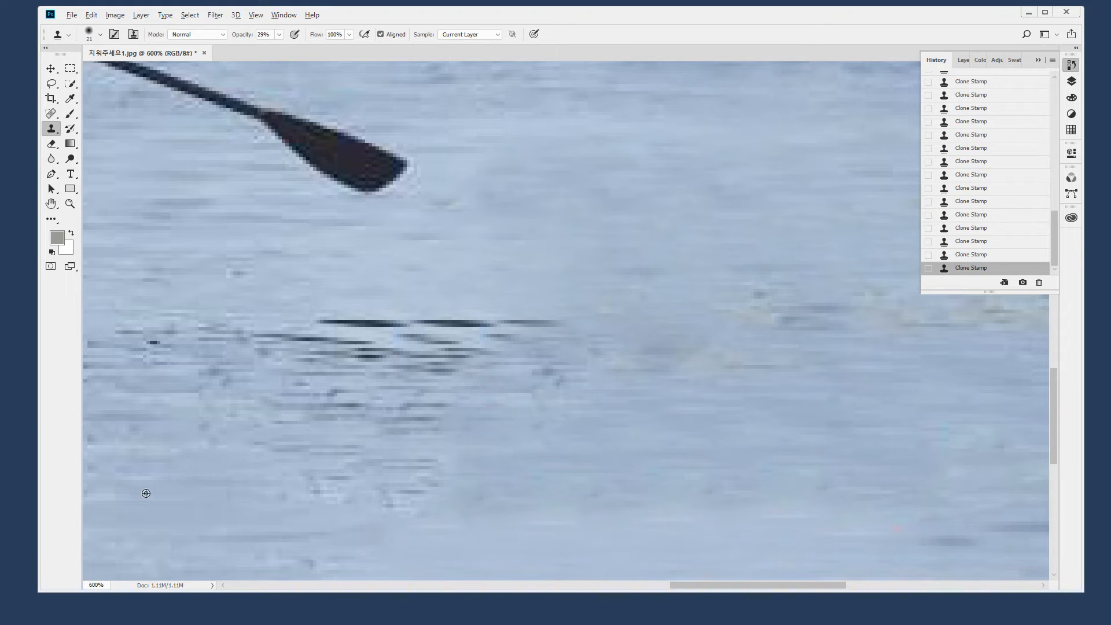
Blend the water beneath the ripples and soften the remaining edge beside them using fresh clone sources
mouse_move(439, 487)
mouse_down()
mouse_move(528, 486)
mouse_move(469, 487)
mouse_move(442, 461)
mouse_move(449, 492)
mouse_move(467, 447)
mouse_move(487, 437)
mouse_up()
alt+click(183, 250)
mouse_move(580, 390)
mouse_down()
mouse_move(605, 374)
mouse_move(565, 310)
mouse_up()
drag(623, 145, 582, 268)
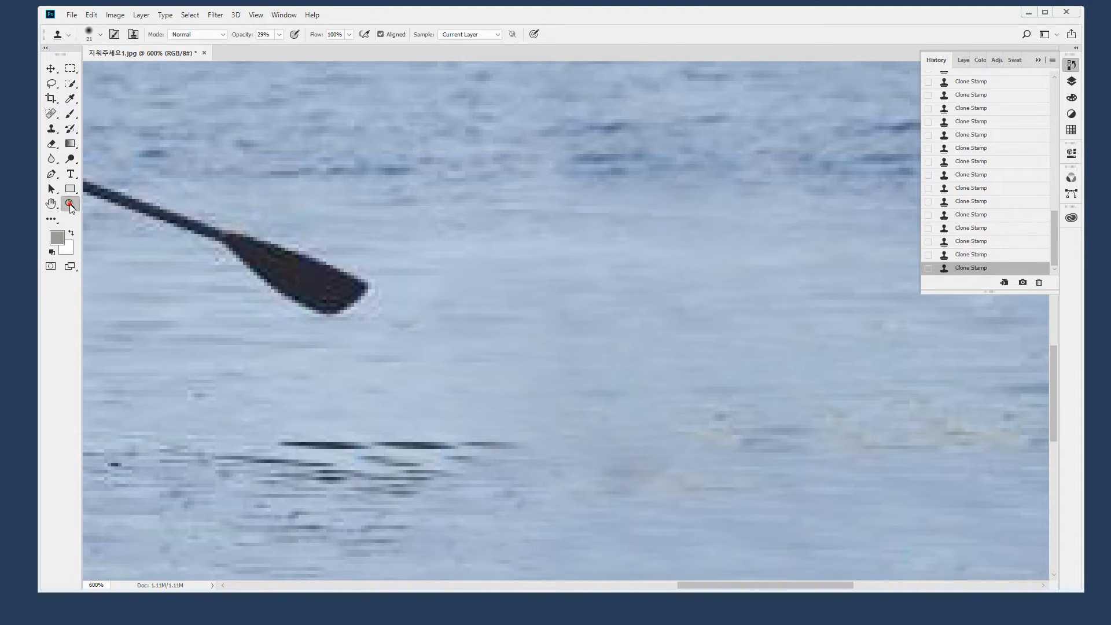
Clone water in a horizontal stroke across the tonal boundary below the ripples
double_click(70, 204)
drag(571, 340, 852, 514)
drag(692, 482, 619, 338)
drag(409, 335, 520, 345)
key(s)
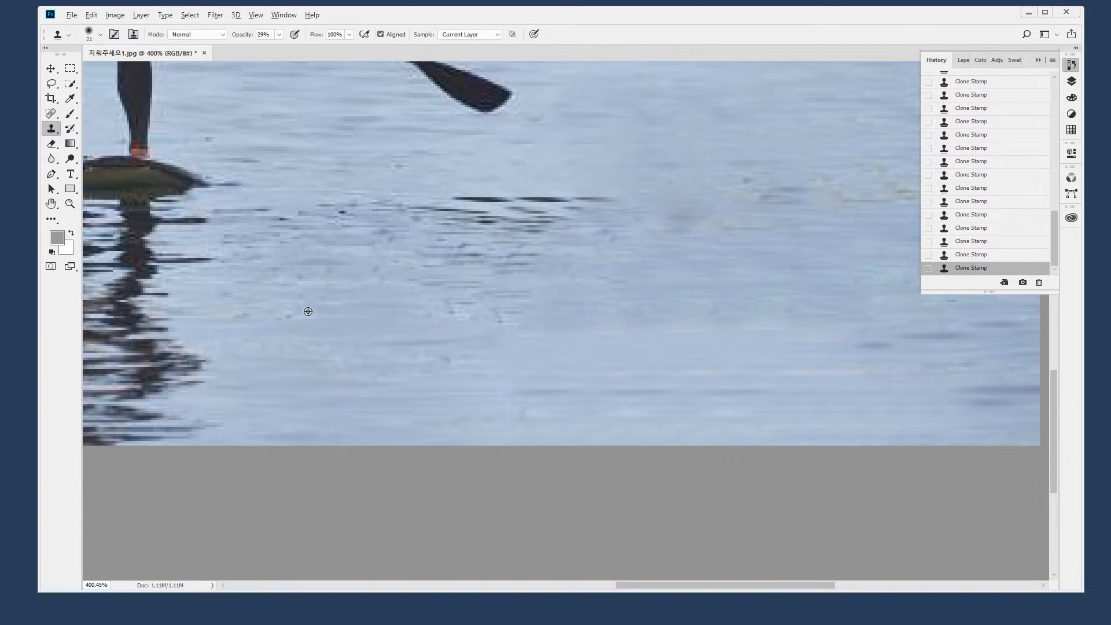
drag(619, 310, 808, 312)
Raise the Clone Stamp opacity to 49% and even out the patched water below and beside the ripples
click(280, 34)
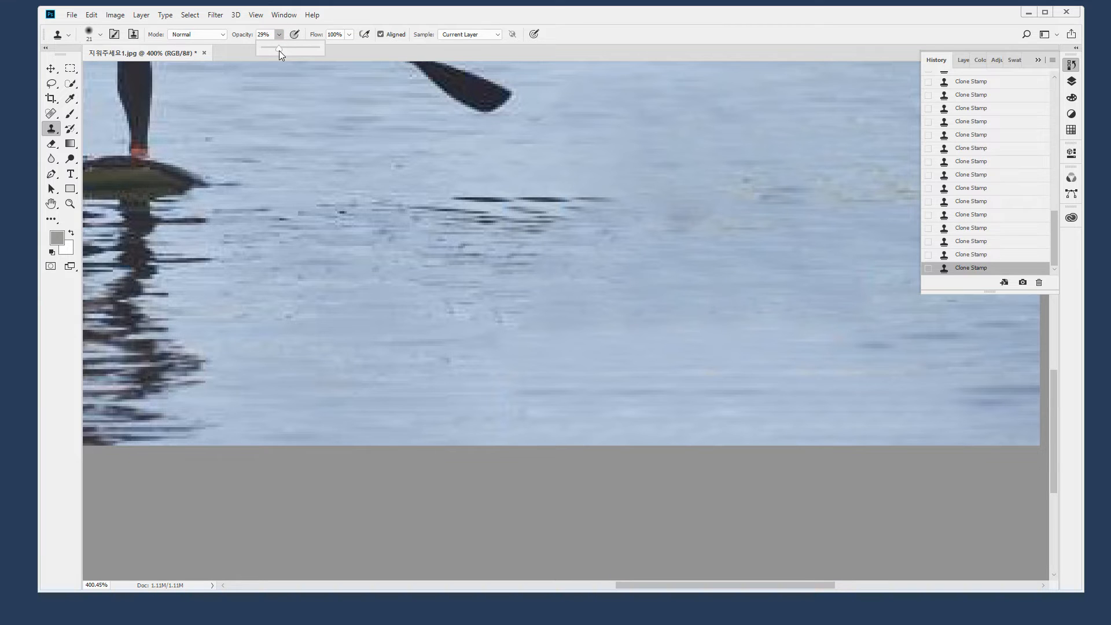
click(527, 328)
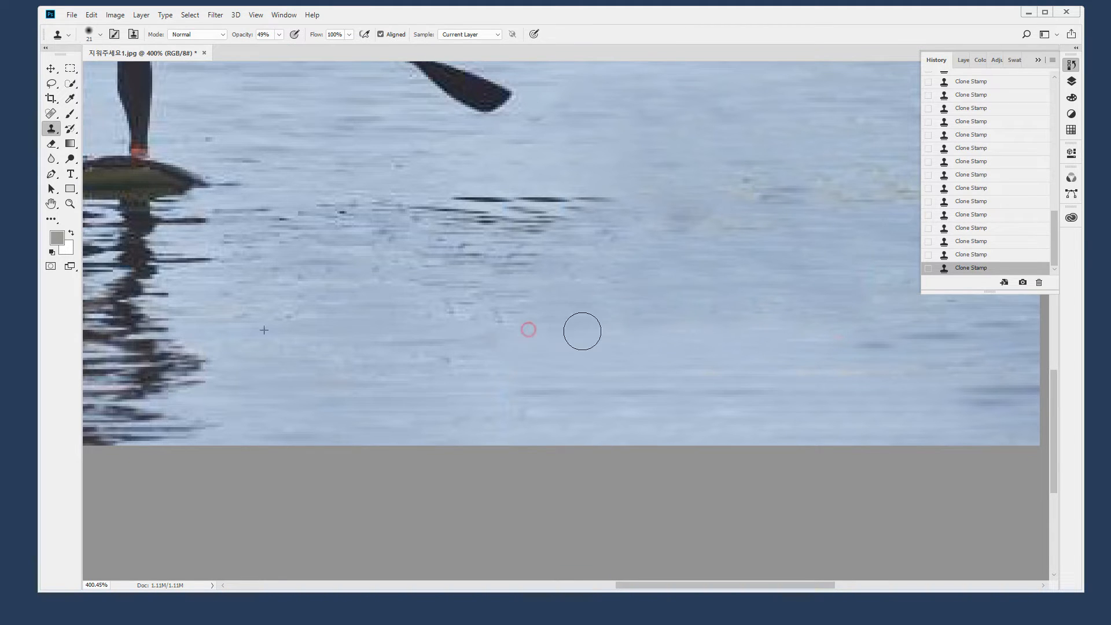
drag(567, 327, 863, 328)
drag(617, 336, 831, 296)
mouse_move(570, 308)
mouse_down()
mouse_move(779, 292)
mouse_move(693, 347)
mouse_move(617, 329)
mouse_move(698, 350)
mouse_move(714, 340)
mouse_move(729, 258)
mouse_move(649, 266)
mouse_up()
alt+click(703, 351)
mouse_move(677, 241)
mouse_down()
mouse_move(633, 239)
mouse_move(714, 223)
mouse_move(677, 226)
mouse_up()
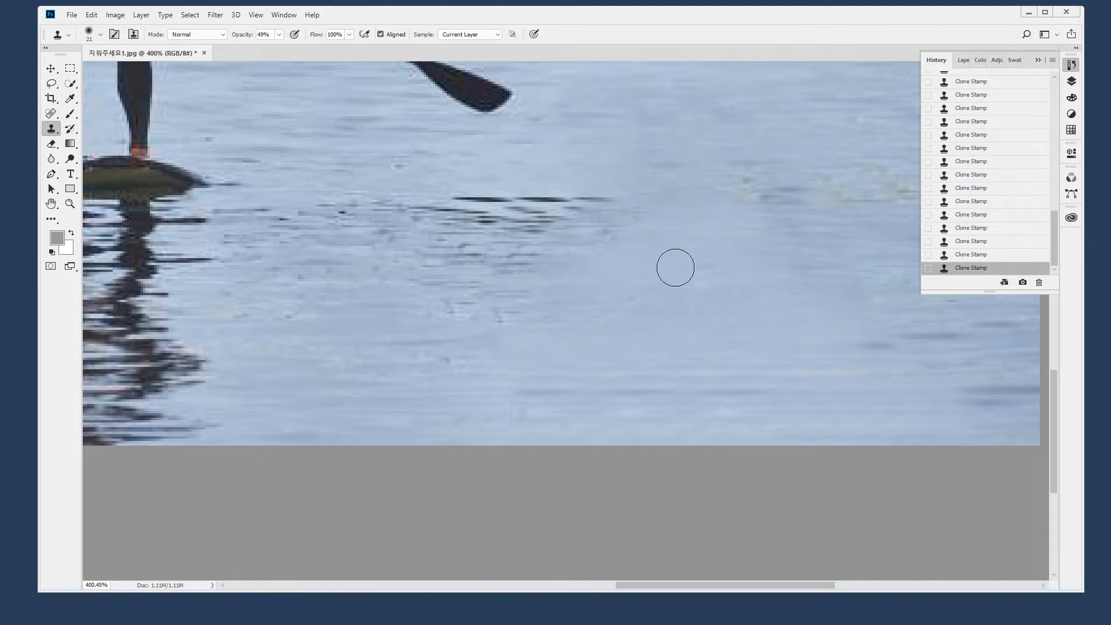
double_click(69, 207)
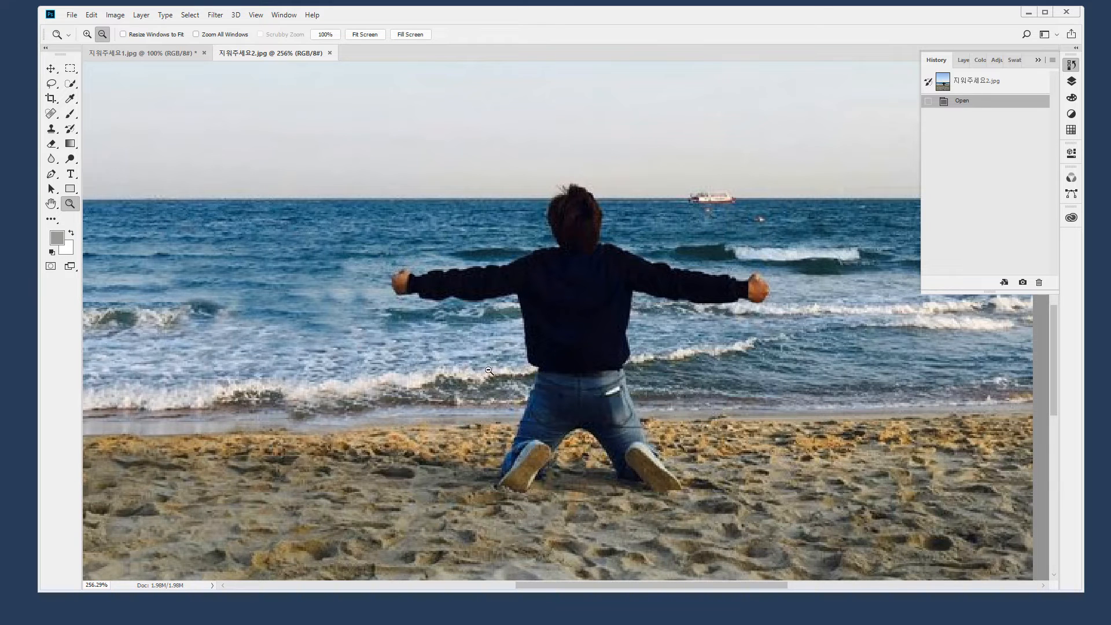
drag(495, 376, 615, 358)
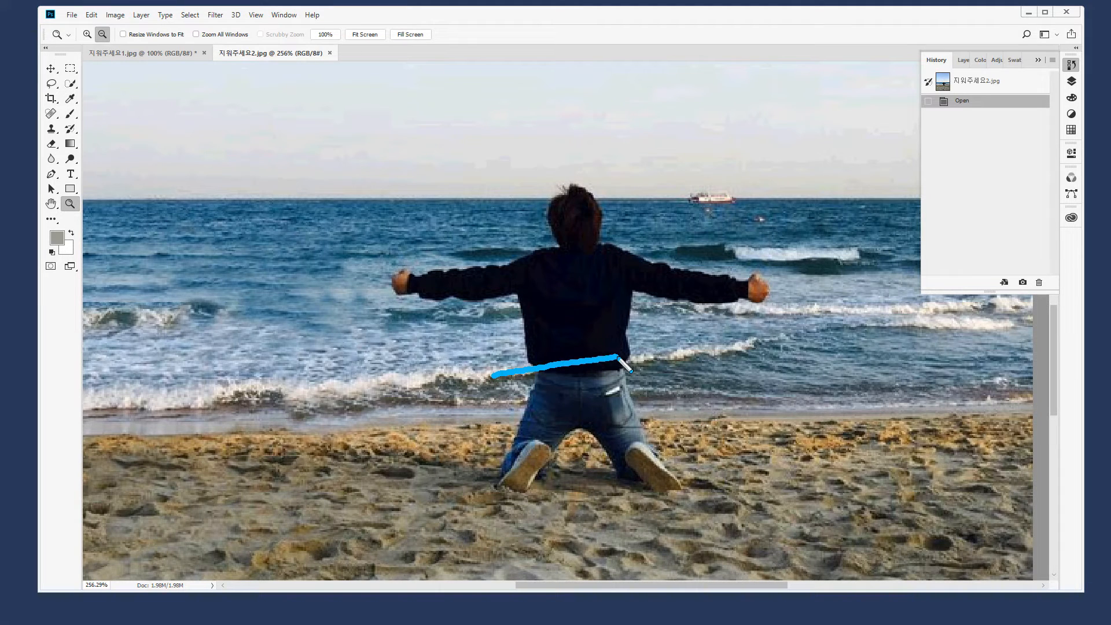
mouse_move(600, 270)
mouse_down()
mouse_move(596, 221)
mouse_move(604, 257)
mouse_up()
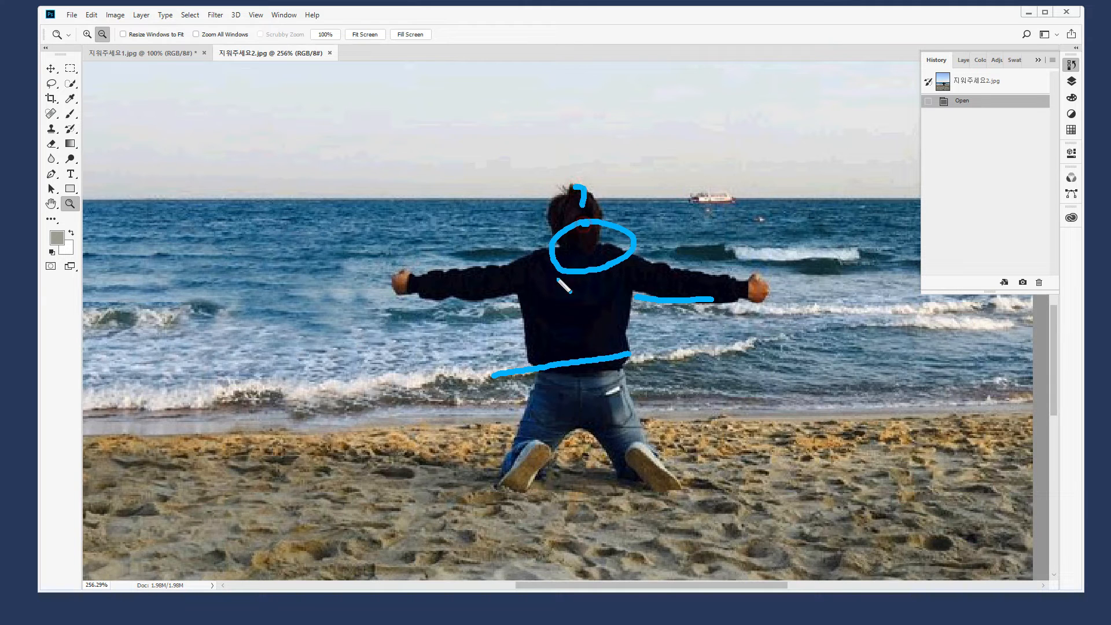
mouse_move(498, 334)
mouse_down()
mouse_move(400, 260)
mouse_move(541, 289)
mouse_move(507, 335)
mouse_up()
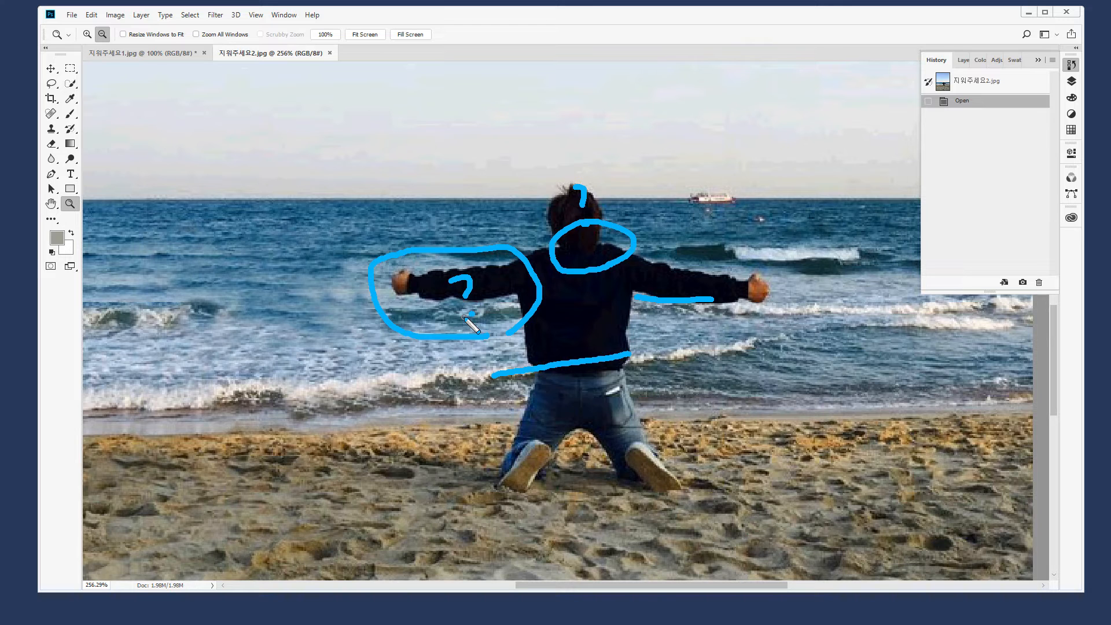
key(Escape)
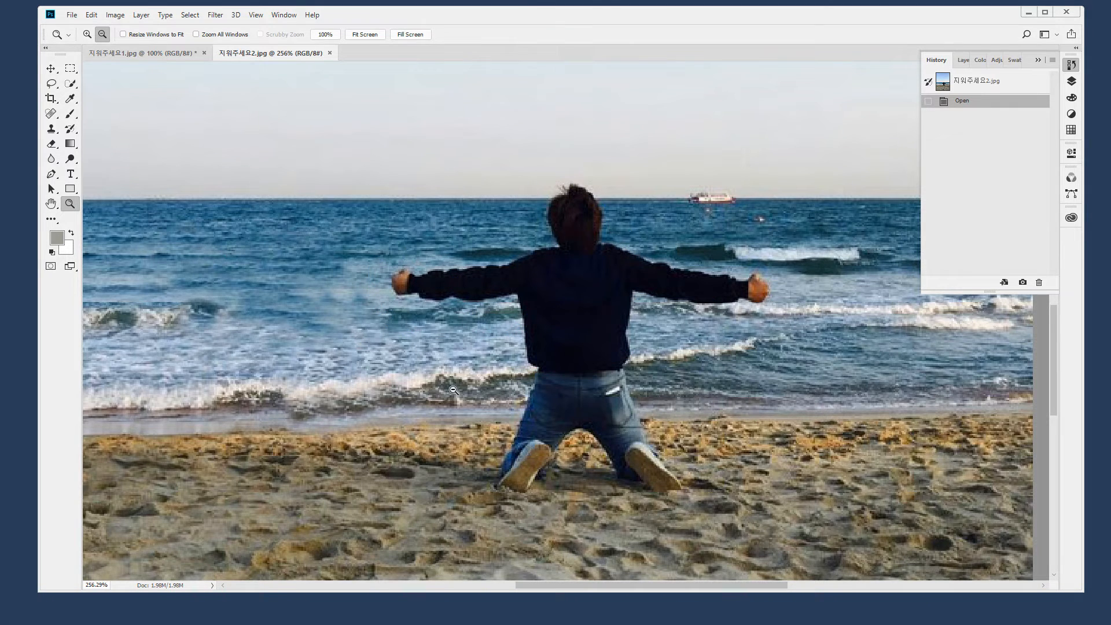
Duplicate the Background layer and clone the breaking wave across the man's waist at 100% opacity
key(s)
click(1072, 82)
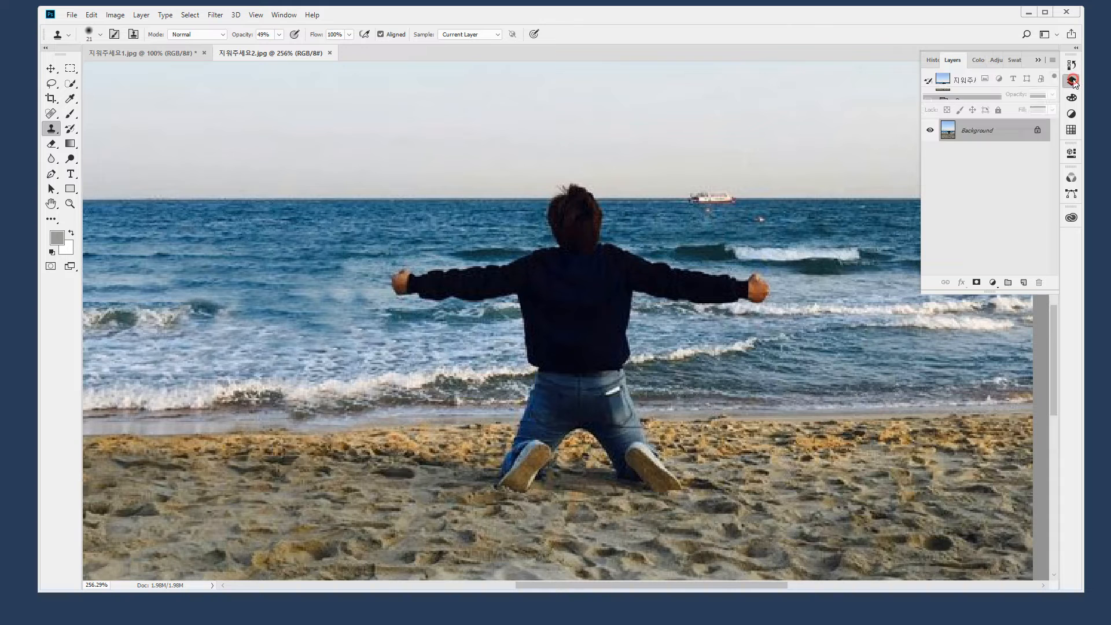
drag(1011, 153, 1023, 282)
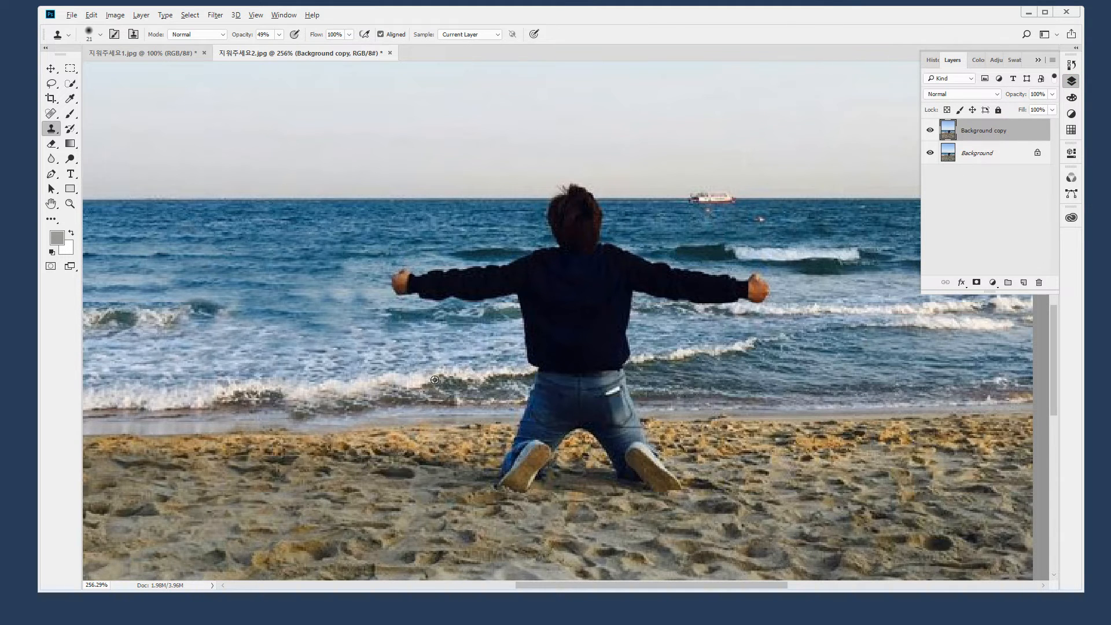
mouse_move(532, 379)
mouse_down()
mouse_move(524, 371)
mouse_move(588, 372)
mouse_up()
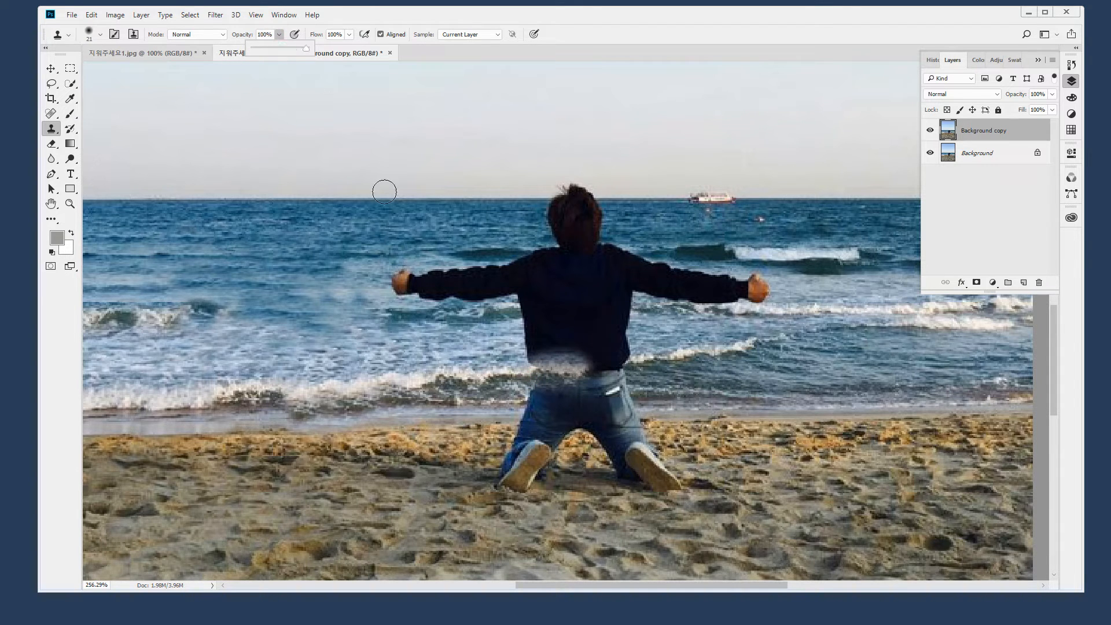
mouse_move(529, 374)
mouse_down()
mouse_move(553, 355)
mouse_move(622, 360)
mouse_move(555, 377)
mouse_up()
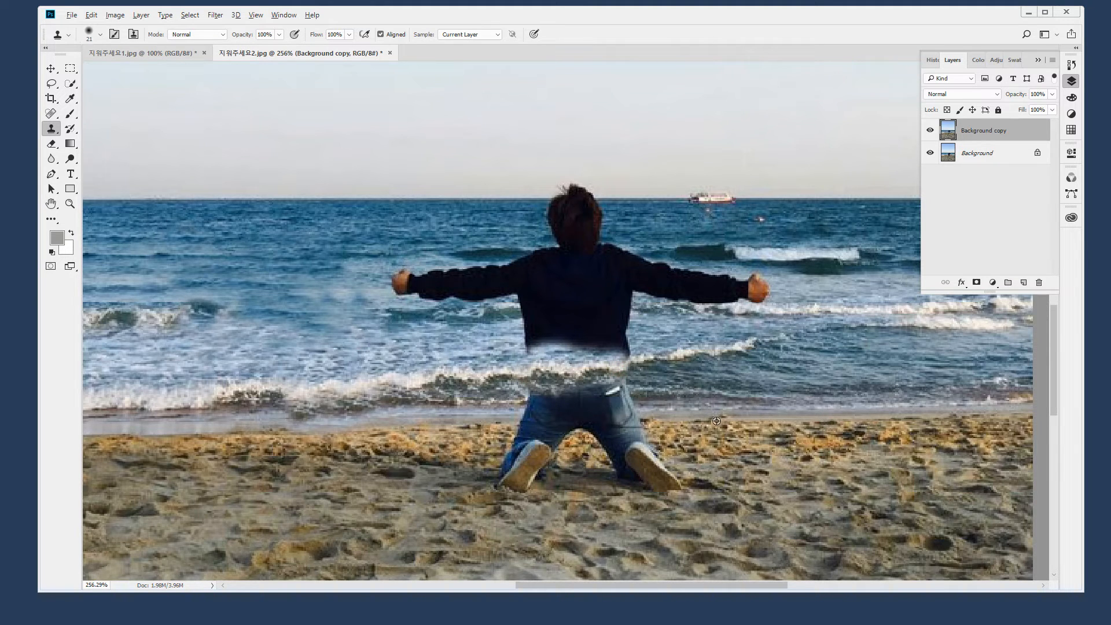
Clone the shoreline and sand over the man's legs and feet, and delete the Background copy layer
mouse_move(629, 400)
mouse_down()
mouse_move(556, 399)
mouse_move(640, 418)
mouse_move(620, 428)
mouse_move(618, 412)
mouse_move(665, 478)
mouse_move(650, 467)
mouse_move(630, 472)
mouse_move(637, 486)
mouse_move(599, 474)
mouse_up()
key(ctrl+z)
alt+click(695, 420)
mouse_move(516, 489)
mouse_down()
mouse_move(547, 457)
mouse_move(483, 433)
mouse_move(550, 453)
mouse_move(596, 434)
mouse_move(639, 454)
mouse_up()
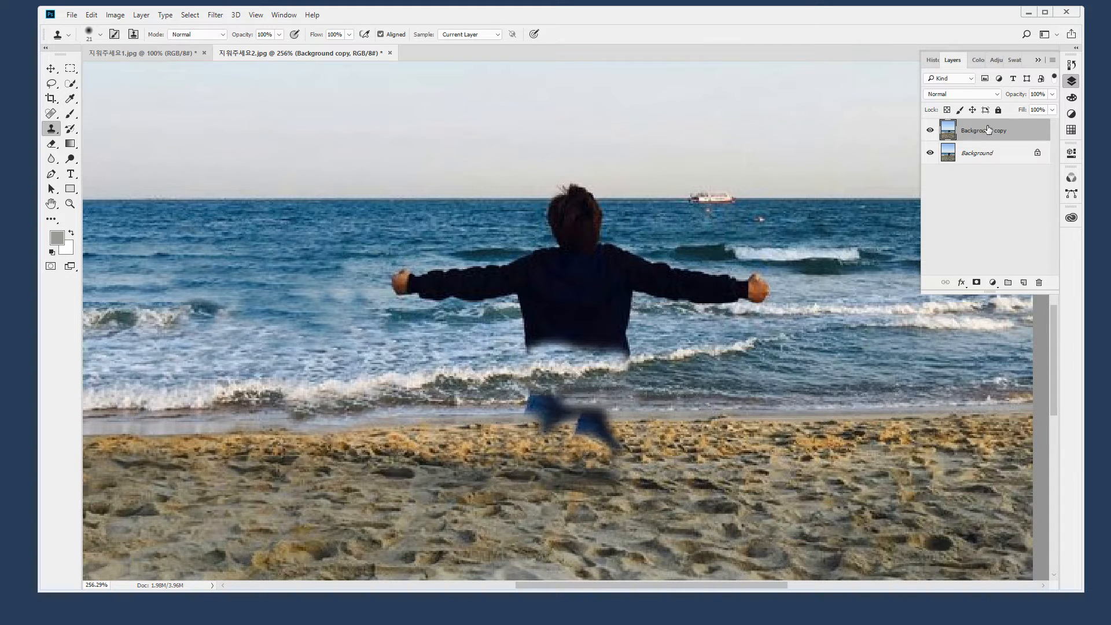
drag(1018, 137, 1039, 282)
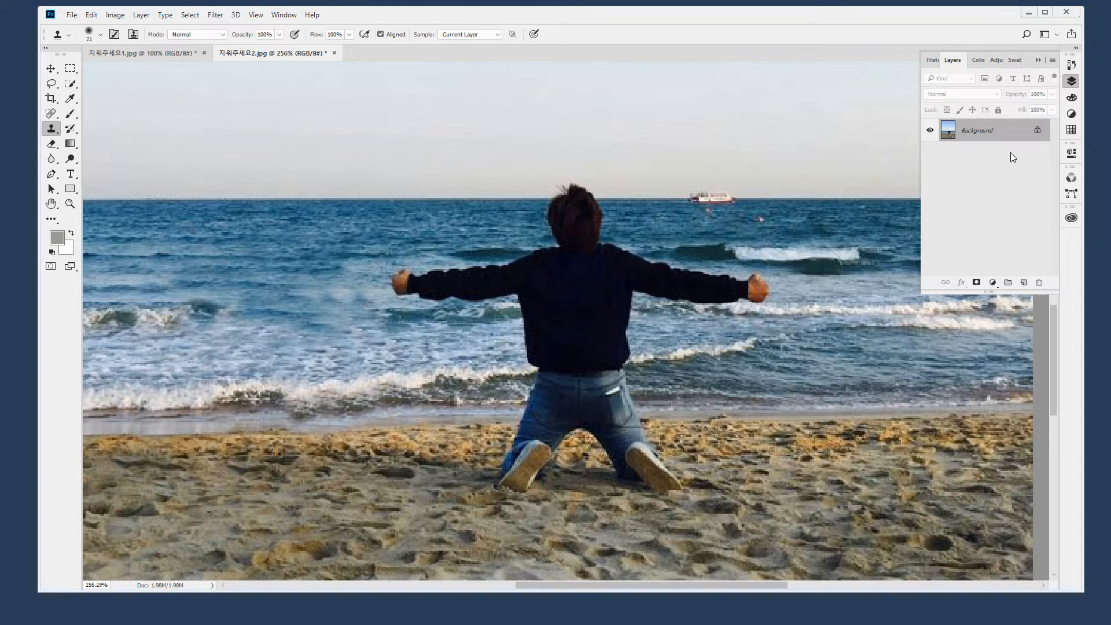
Set the Rectangular Marquee style to Normal and select a block of sky and sea beside the man's head
click(70, 69)
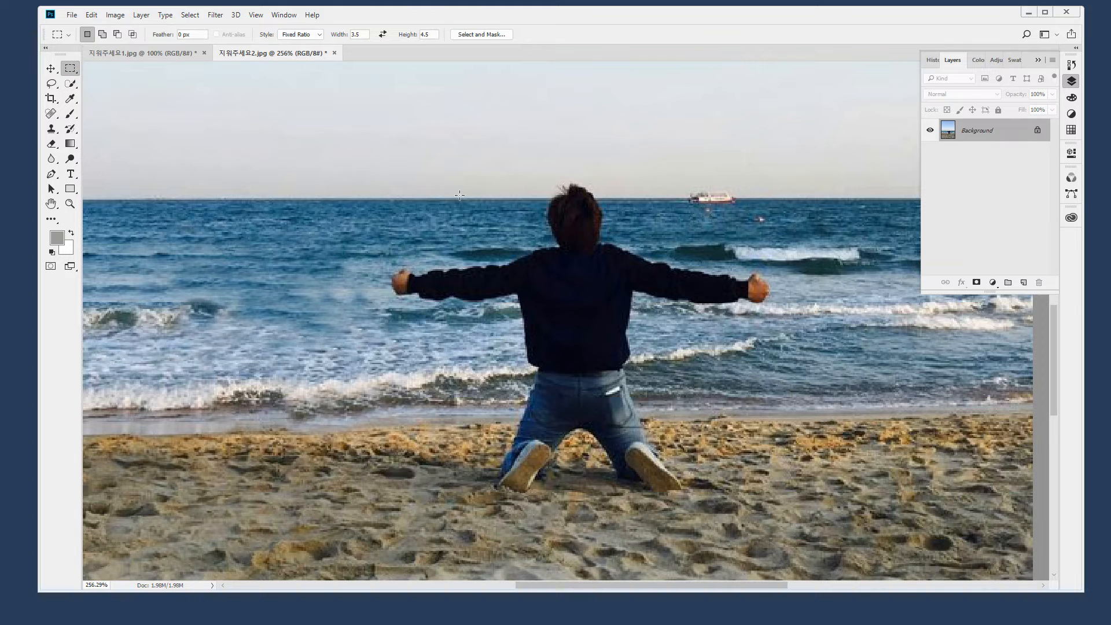
drag(429, 175, 466, 226)
click(300, 35)
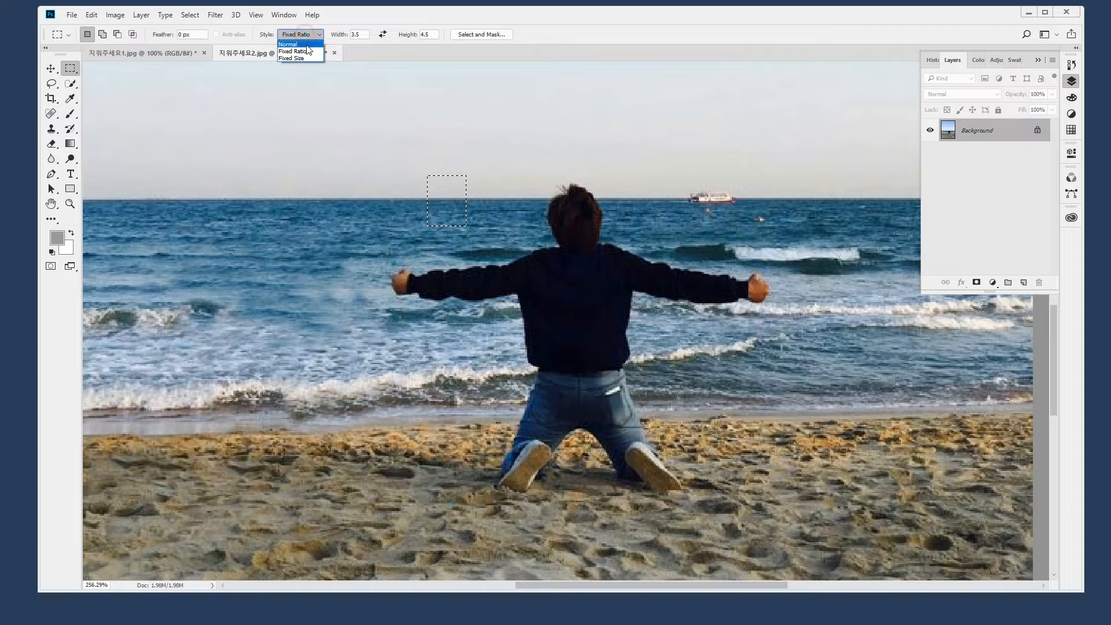
click(301, 42)
drag(407, 156, 504, 225)
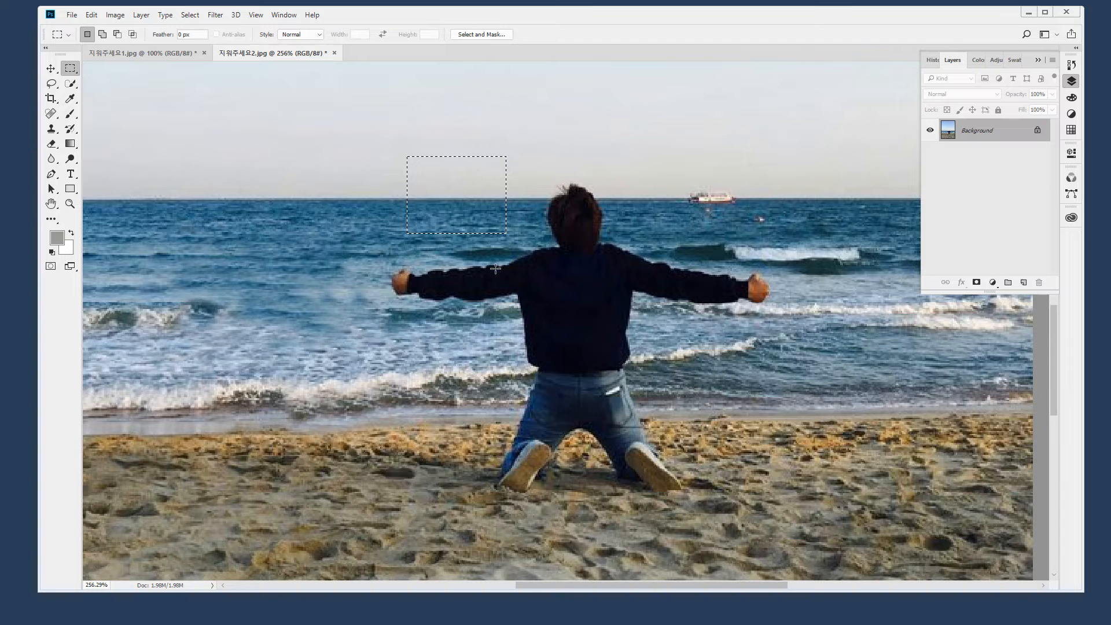
Copy the selected horizon block to a new layer and move it over the man's head
mouse_move(994, 163)
mouse_down()
mouse_move(949, 132)
mouse_move(1012, 157)
mouse_up()
key(ctrl+j)
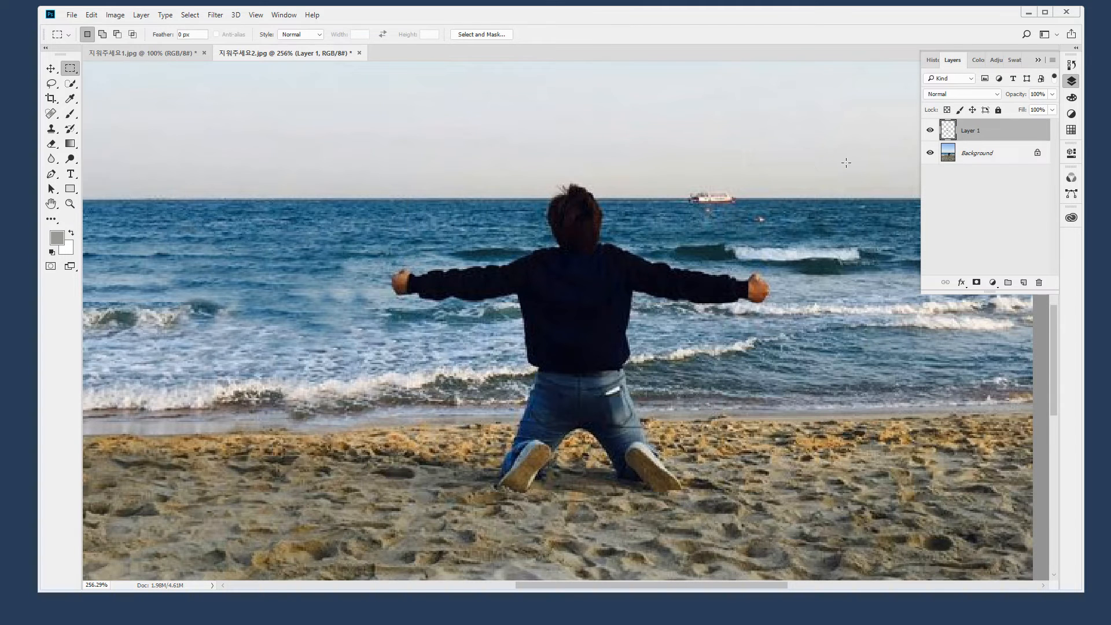
drag(978, 153, 953, 82)
key(v)
drag(472, 203, 596, 208)
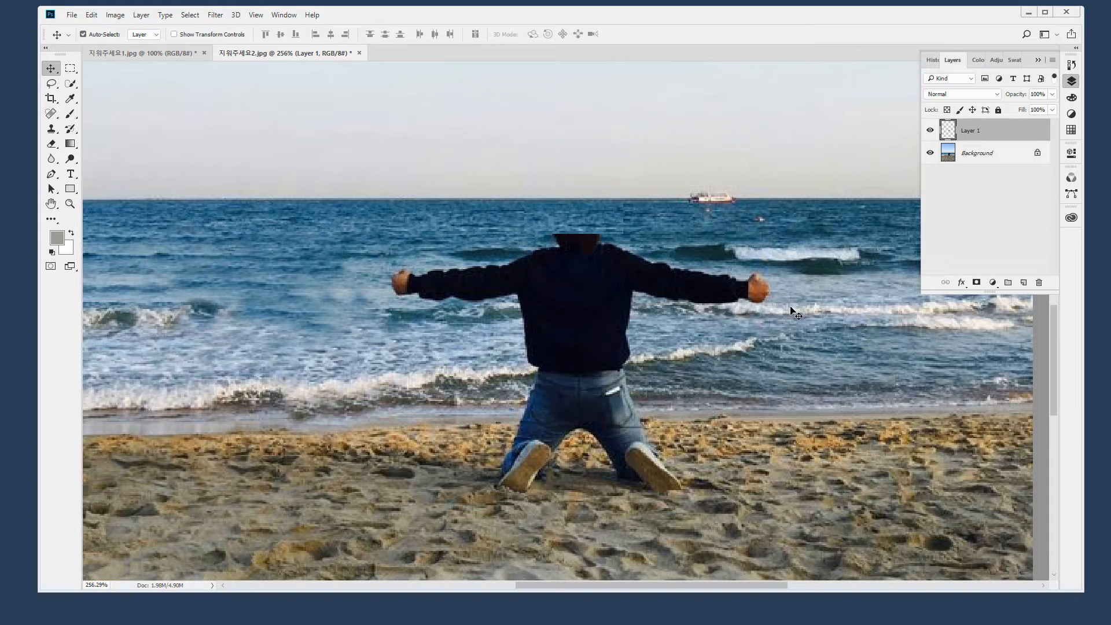
Toggle the visibility of Layer 1 to compare the covered head, and delete the layer
click(931, 131)
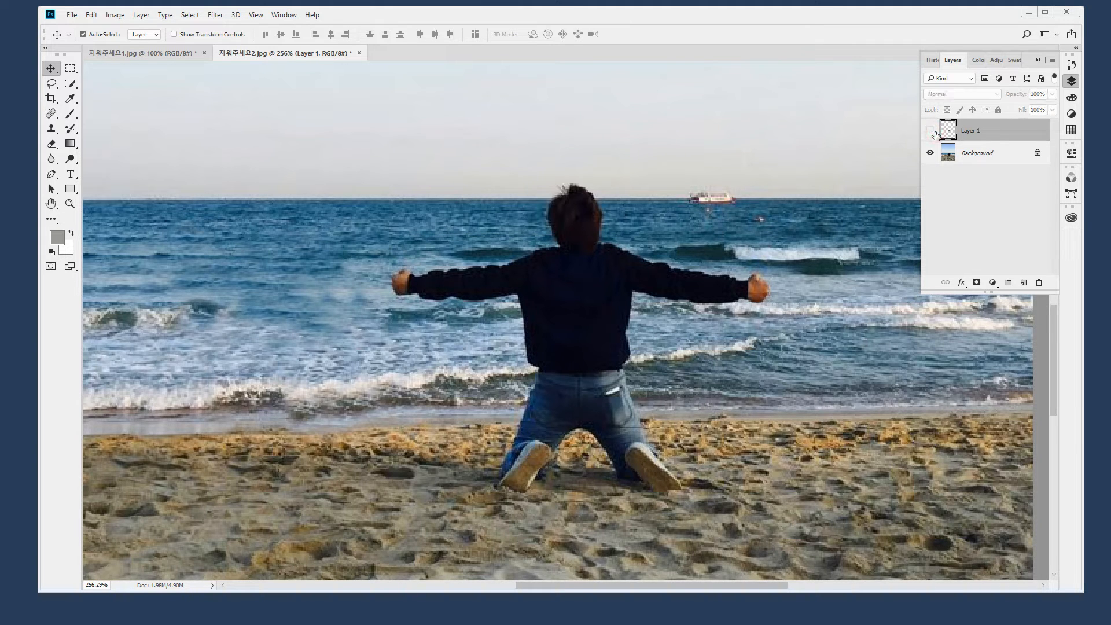
click(931, 131)
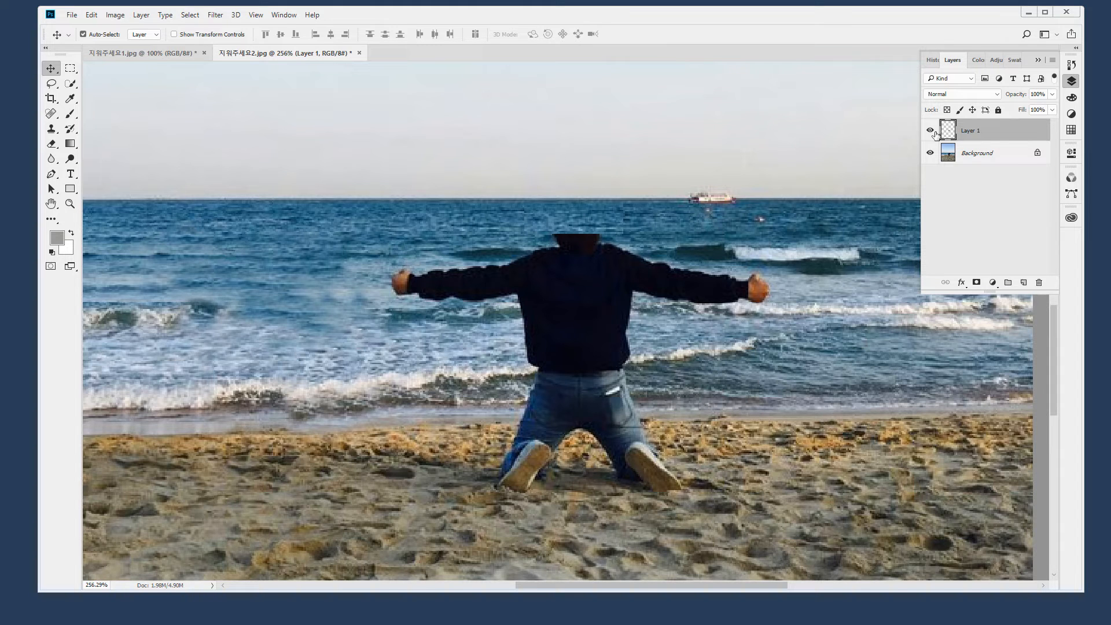
click(932, 132)
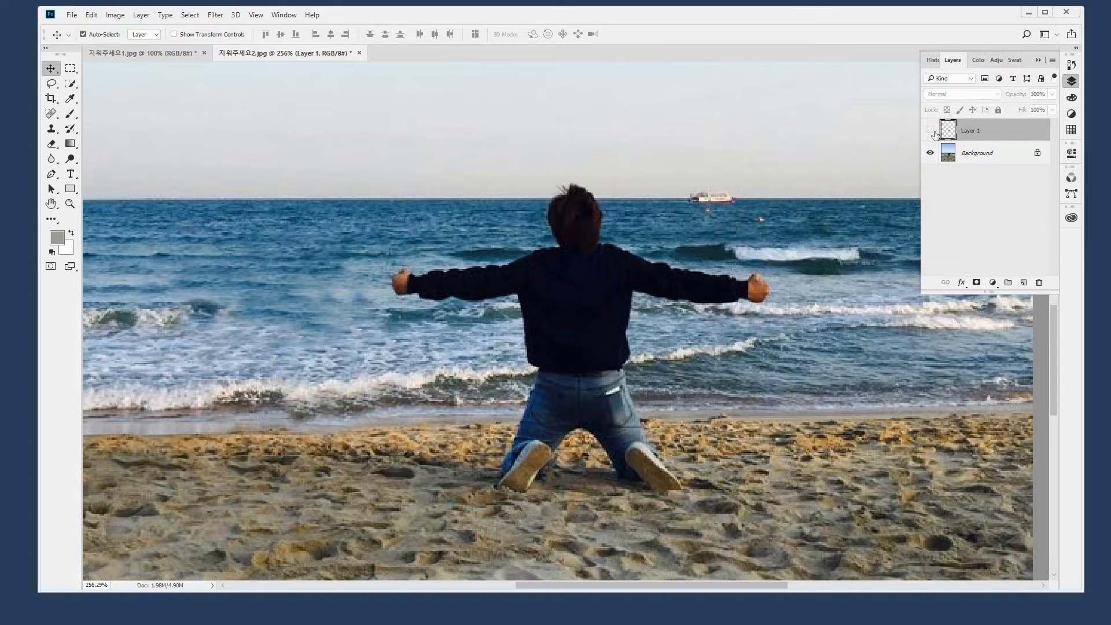
click(931, 131)
click(931, 131)
drag(1006, 132, 1039, 283)
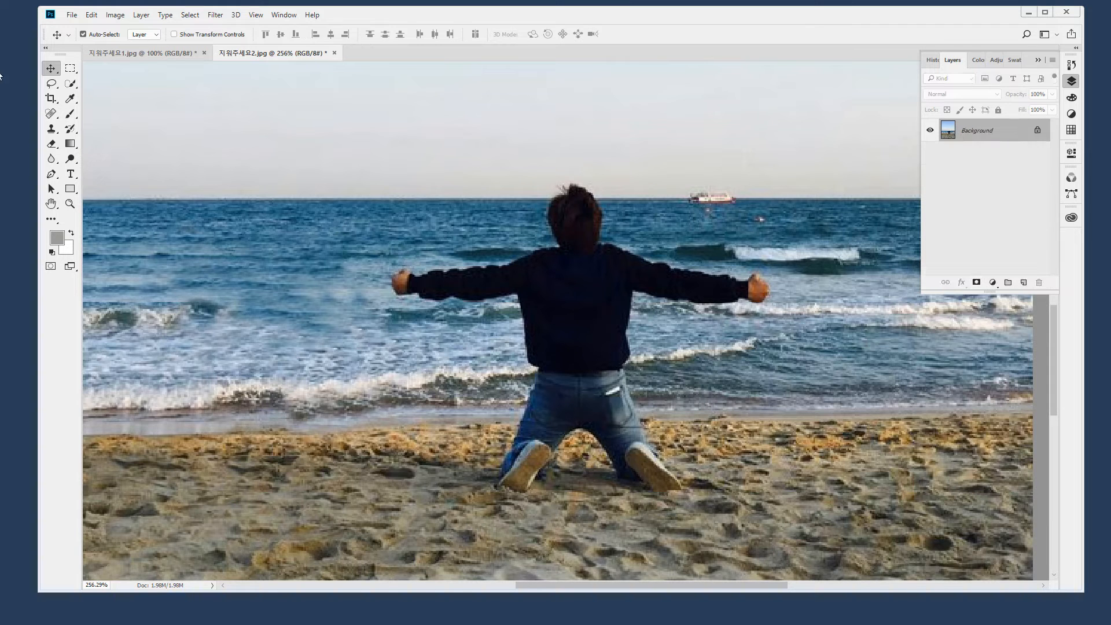
Copy a tall strip of sky, sea and sand to a new layer and move it over the man, matching the horizon
click(70, 68)
drag(123, 155, 380, 544)
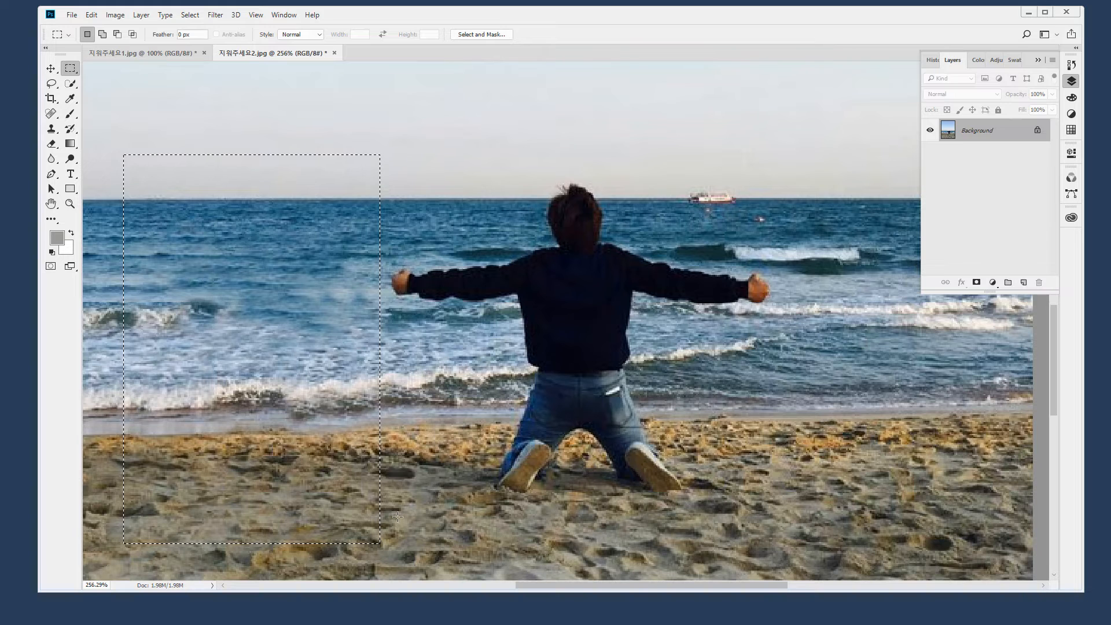
key(ctrl+j)
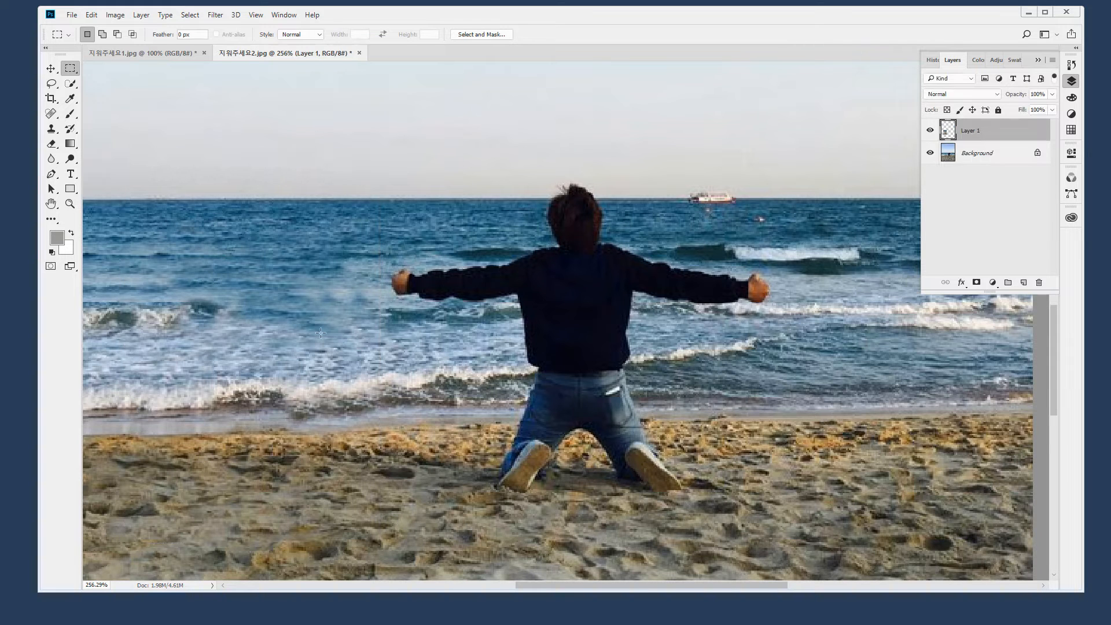
key(v)
drag(272, 271, 569, 280)
key(Up)
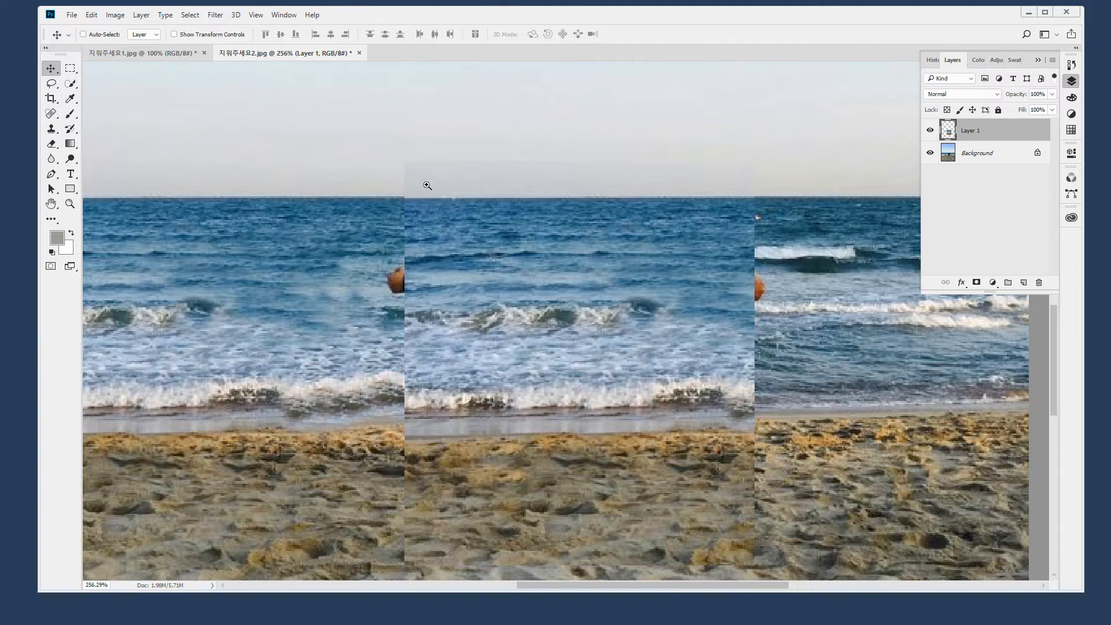
mouse_move(396, 182)
ctrl+mouse_down()
mouse_move(379, 246)
mouse_move(438, 216)
mouse_move(377, 161)
ctrl+mouse_up()
mouse_move(400, 277)
mouse_down()
mouse_move(459, 367)
mouse_move(355, 271)
mouse_up()
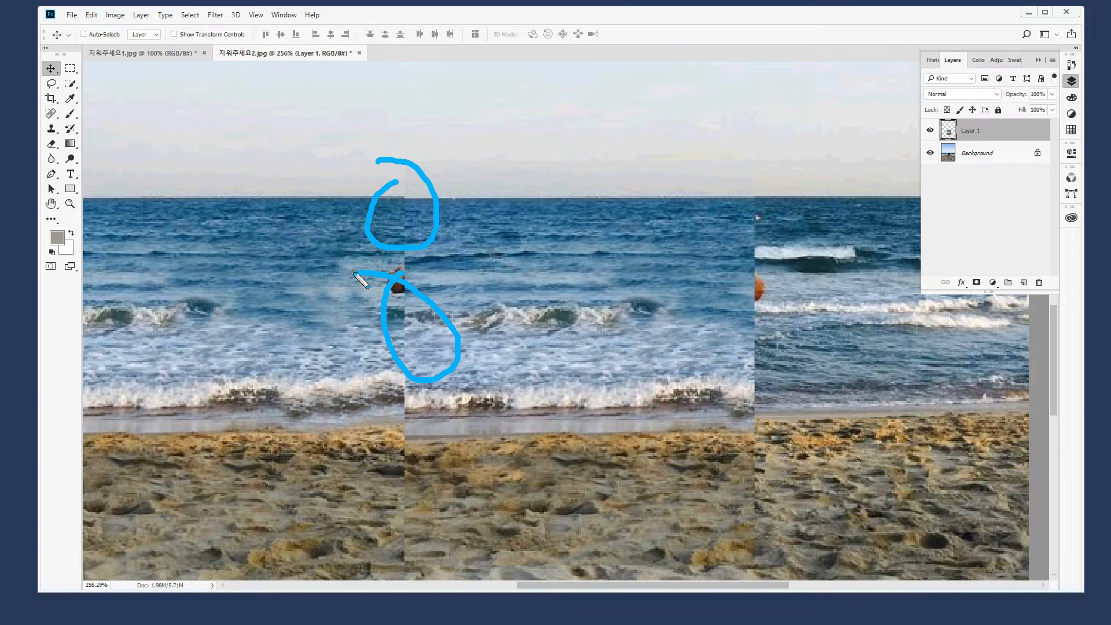
Partly erase Layer 1's edge along the sea and sand beside the outstretched hand on its left, with the Eraser at 48% opacity
click(52, 147)
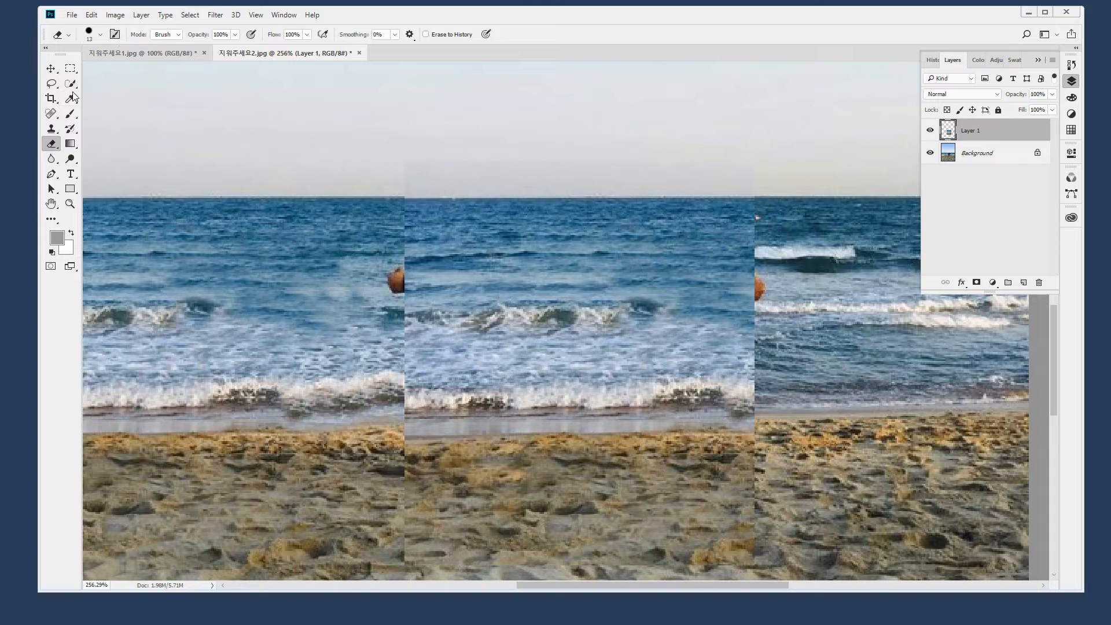
click(235, 35)
click(538, 10)
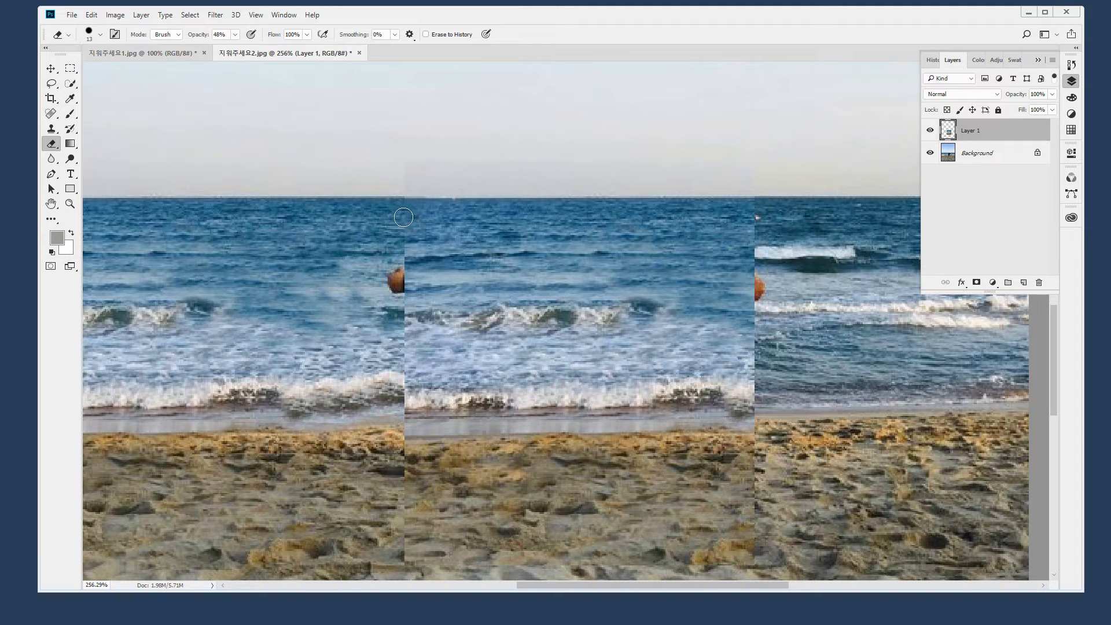
click(416, 242)
mouse_move(390, 238)
mouse_down()
mouse_move(382, 246)
mouse_move(426, 249)
mouse_move(385, 253)
mouse_up()
mouse_move(401, 320)
mouse_down()
mouse_move(427, 310)
mouse_move(387, 315)
mouse_move(410, 311)
mouse_move(390, 324)
mouse_move(414, 303)
mouse_move(386, 306)
mouse_up()
mouse_move(425, 350)
mouse_down()
mouse_move(378, 358)
mouse_move(429, 352)
mouse_move(392, 371)
mouse_move(421, 385)
mouse_move(400, 387)
mouse_move(417, 397)
mouse_move(398, 399)
mouse_move(442, 407)
mouse_move(411, 378)
mouse_move(418, 392)
mouse_move(385, 397)
mouse_move(399, 405)
mouse_move(389, 424)
mouse_move(407, 429)
mouse_move(409, 443)
mouse_move(391, 450)
mouse_move(413, 436)
mouse_move(457, 445)
mouse_move(406, 438)
mouse_up()
mouse_move(406, 437)
mouse_down()
mouse_move(455, 438)
mouse_move(392, 439)
mouse_move(387, 453)
mouse_move(418, 453)
mouse_move(401, 531)
mouse_move(409, 521)
mouse_move(415, 566)
mouse_up()
drag(422, 508, 422, 559)
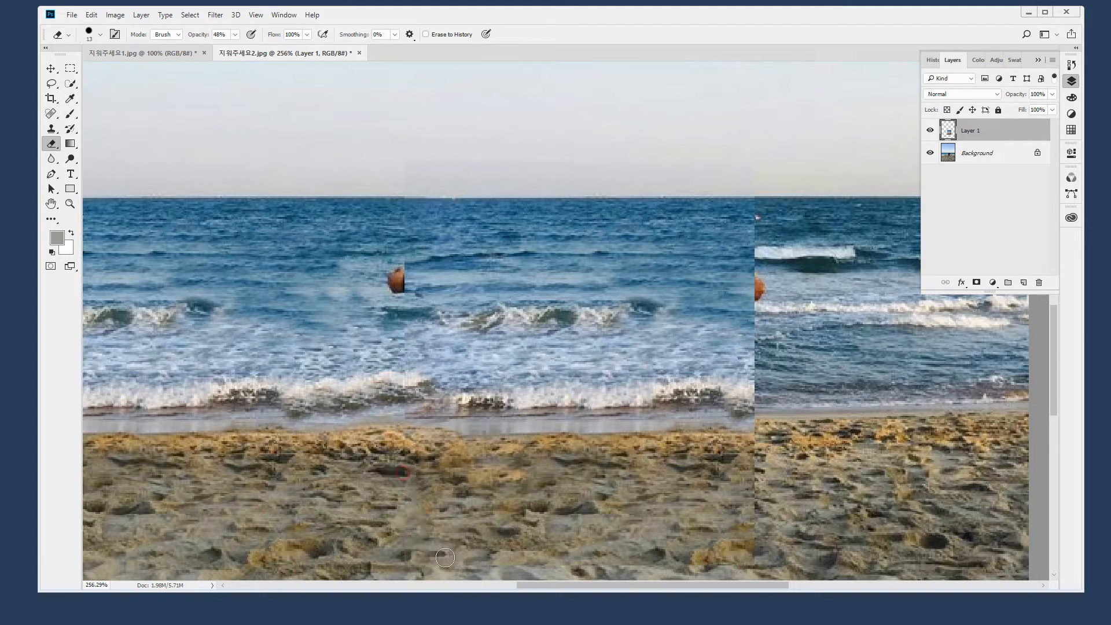
Soften Layer 1's lower and right-hand edges with the Eraser to blend them into the beach, undoing a stray stroke
mouse_move(746, 568)
mouse_down()
mouse_move(749, 460)
mouse_move(754, 568)
mouse_move(765, 461)
mouse_move(734, 444)
mouse_move(787, 431)
mouse_move(541, 433)
mouse_up()
key(ctrl+z)
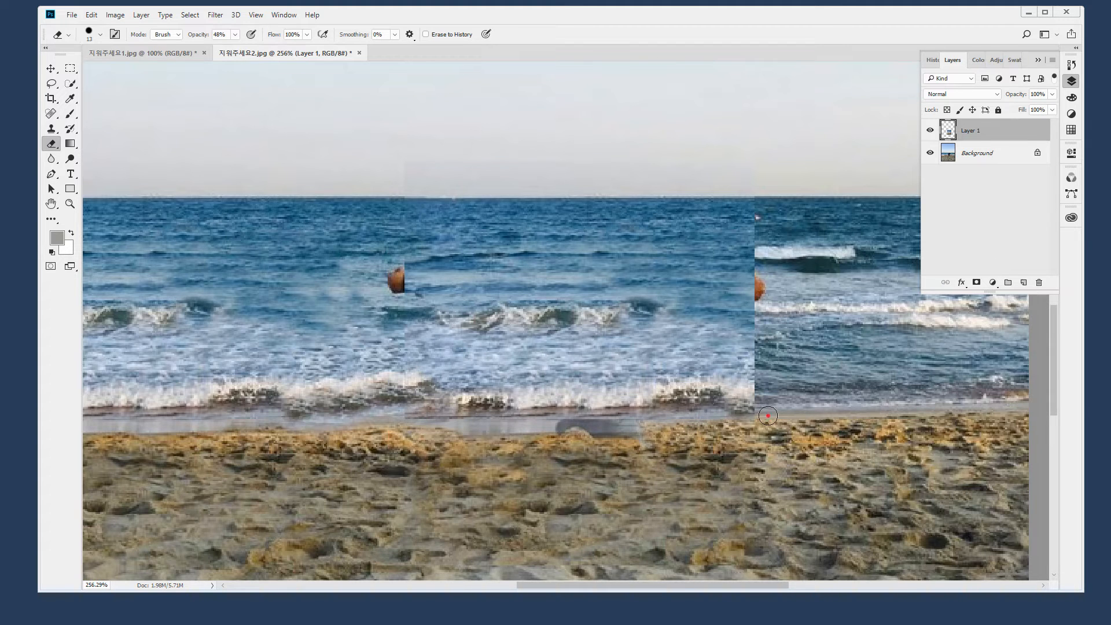
mouse_move(759, 412)
mouse_down()
mouse_move(731, 404)
mouse_move(755, 388)
mouse_move(692, 396)
mouse_move(747, 395)
mouse_move(753, 380)
mouse_move(739, 369)
mouse_move(765, 328)
mouse_move(751, 310)
mouse_move(736, 312)
mouse_move(768, 336)
mouse_move(747, 348)
mouse_move(752, 339)
mouse_move(752, 371)
mouse_move(736, 391)
mouse_move(759, 389)
mouse_move(744, 396)
mouse_move(761, 374)
mouse_move(752, 320)
mouse_move(762, 257)
mouse_move(737, 251)
mouse_move(752, 247)
mouse_move(756, 215)
mouse_move(743, 205)
mouse_move(765, 209)
mouse_move(746, 234)
mouse_move(771, 242)
mouse_move(725, 247)
mouse_move(756, 255)
mouse_move(745, 266)
mouse_move(774, 257)
mouse_move(719, 246)
mouse_move(776, 234)
mouse_up()
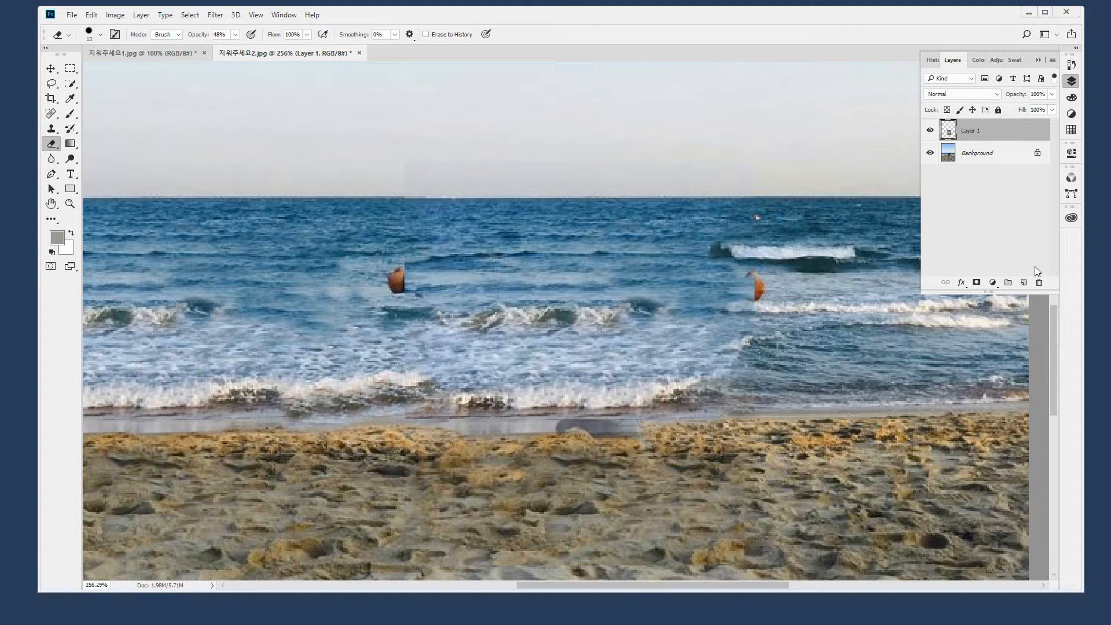
Replace the erased Layer 1 with a fresh copy of the beach patch and align it with the horizon over the person
drag(1031, 135, 1039, 282)
key(ctrl+z)
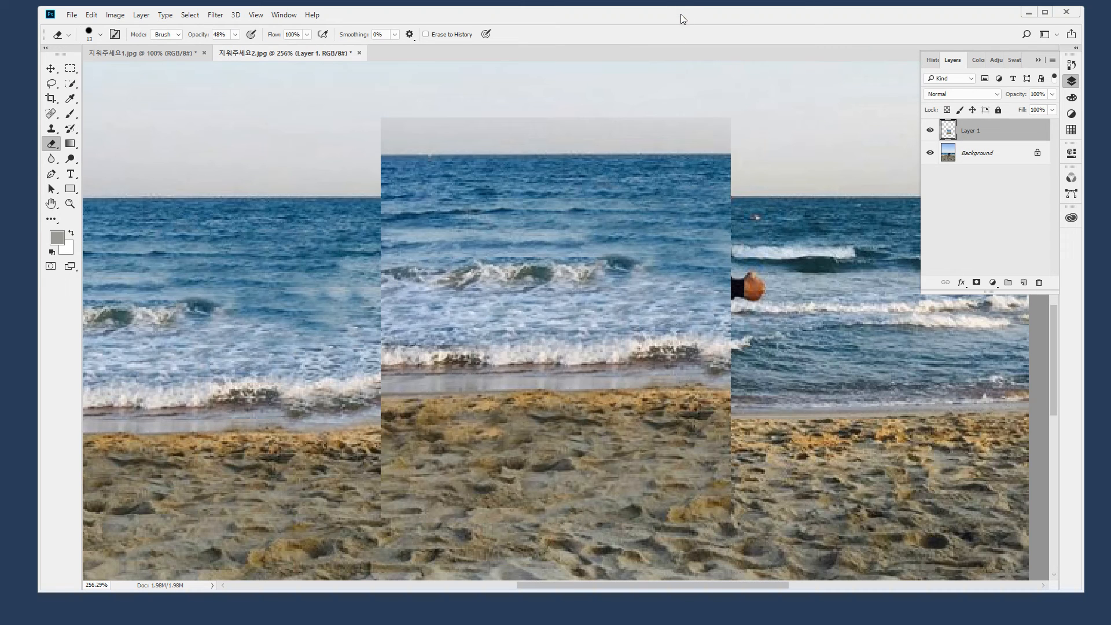
click(51, 68)
drag(561, 245, 563, 279)
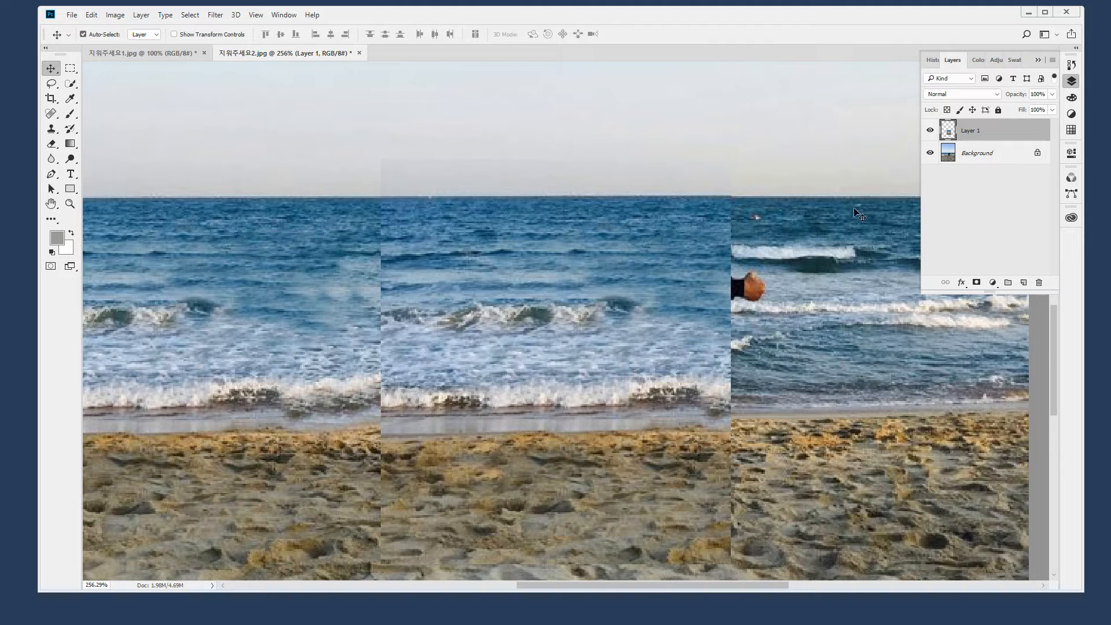
Add a layer mask to Layer 1
key(super+plus)
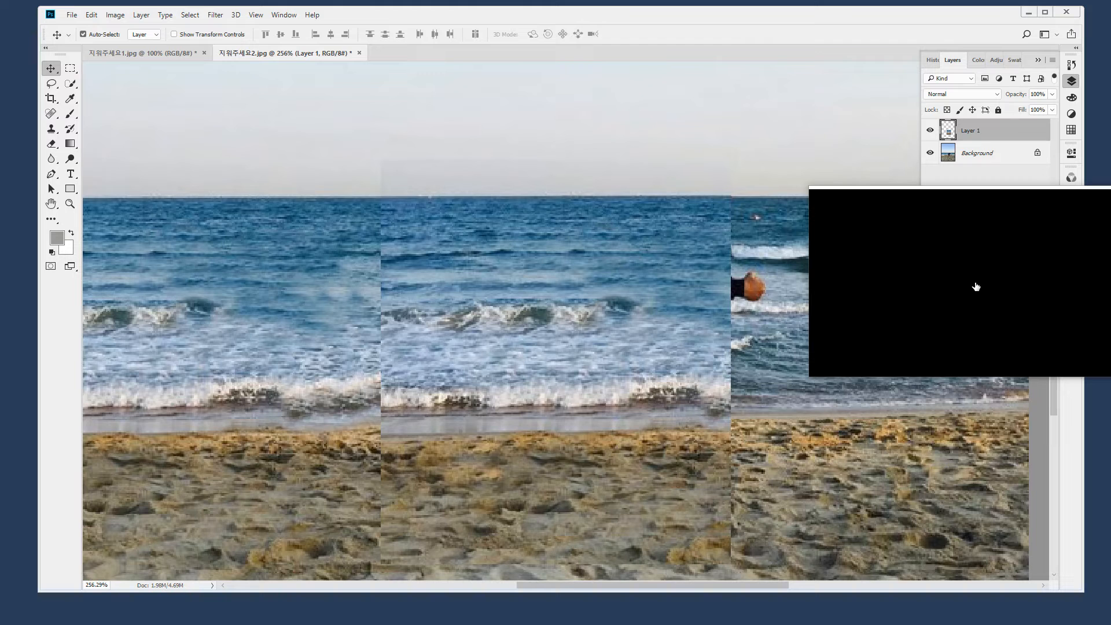
click(976, 286)
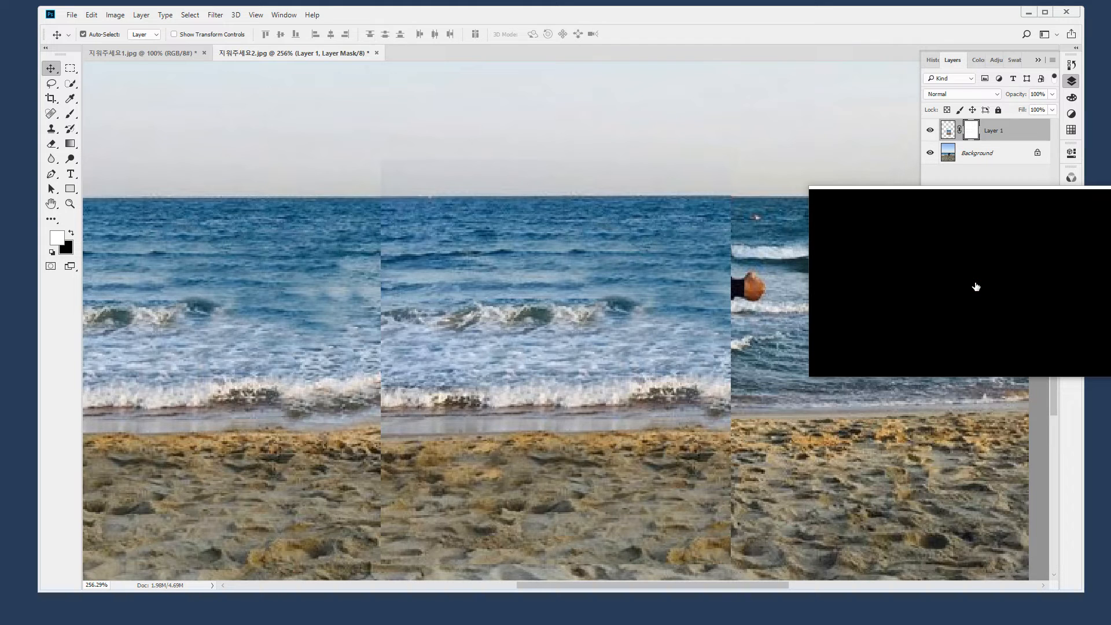
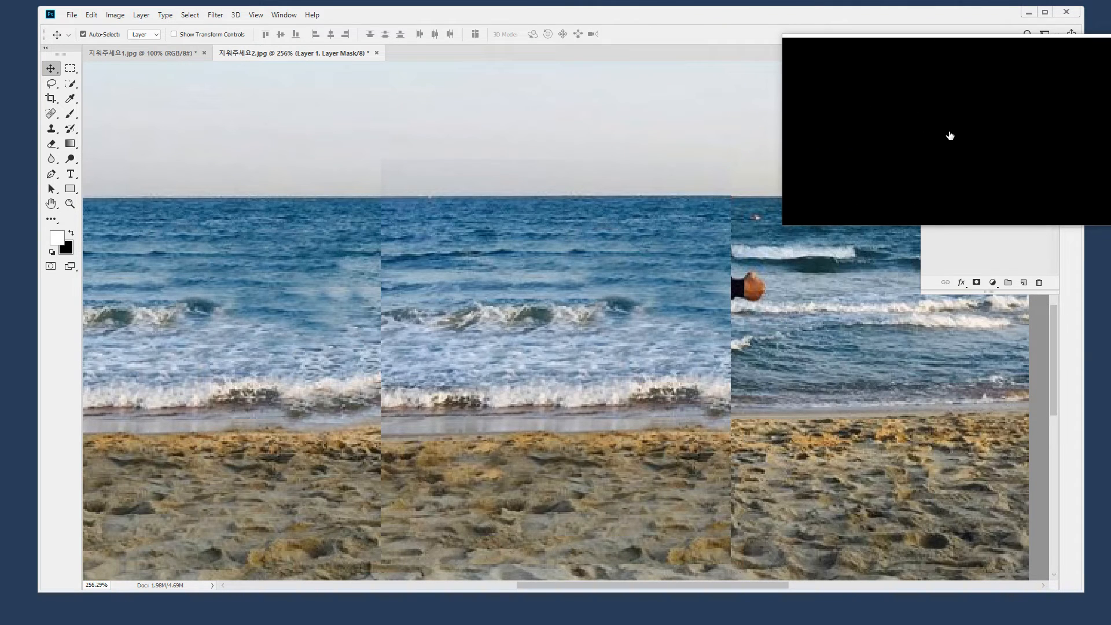
click(950, 134)
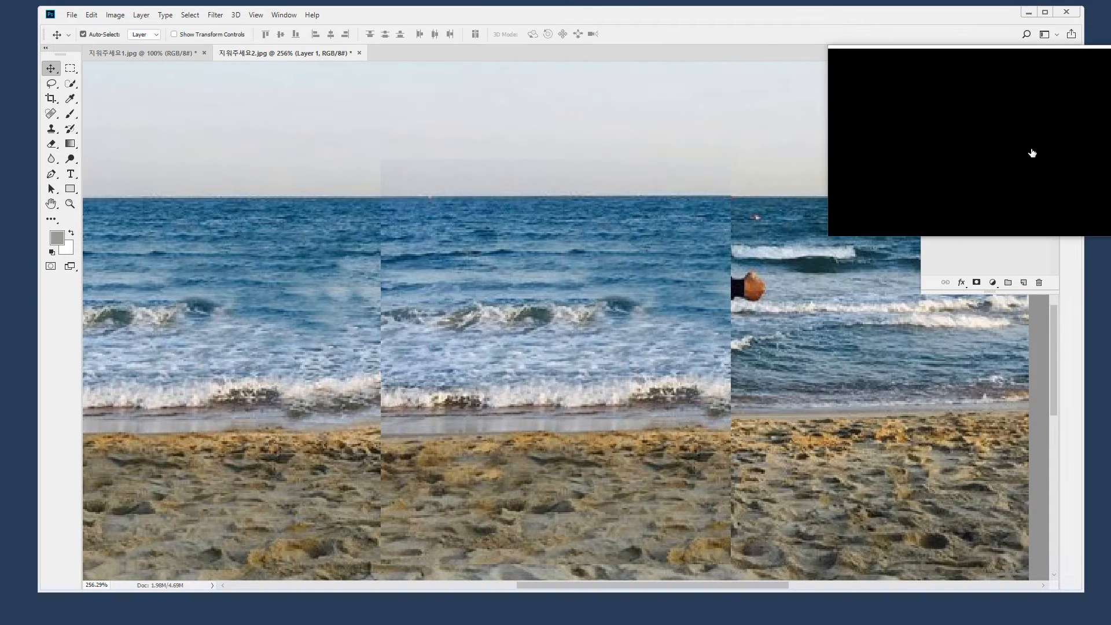
click(976, 137)
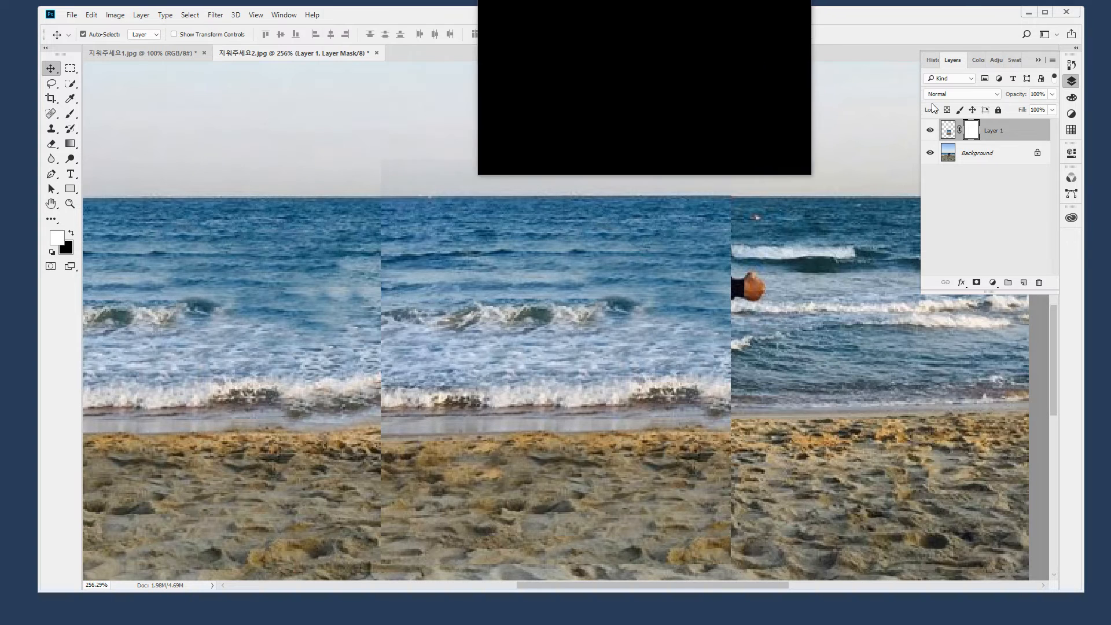
click(951, 134)
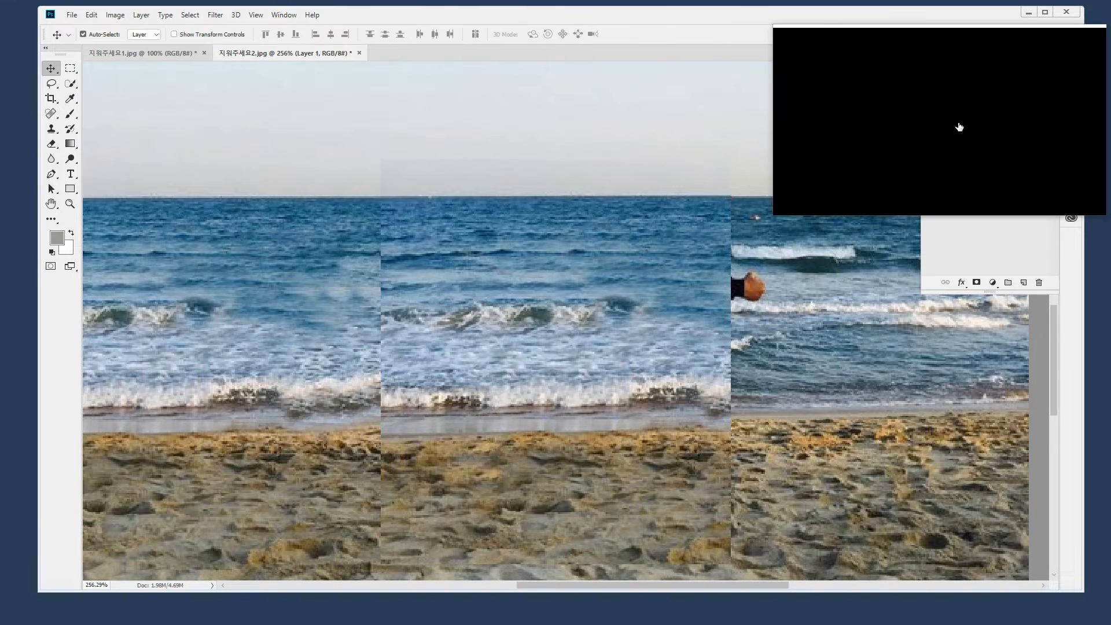
click(973, 134)
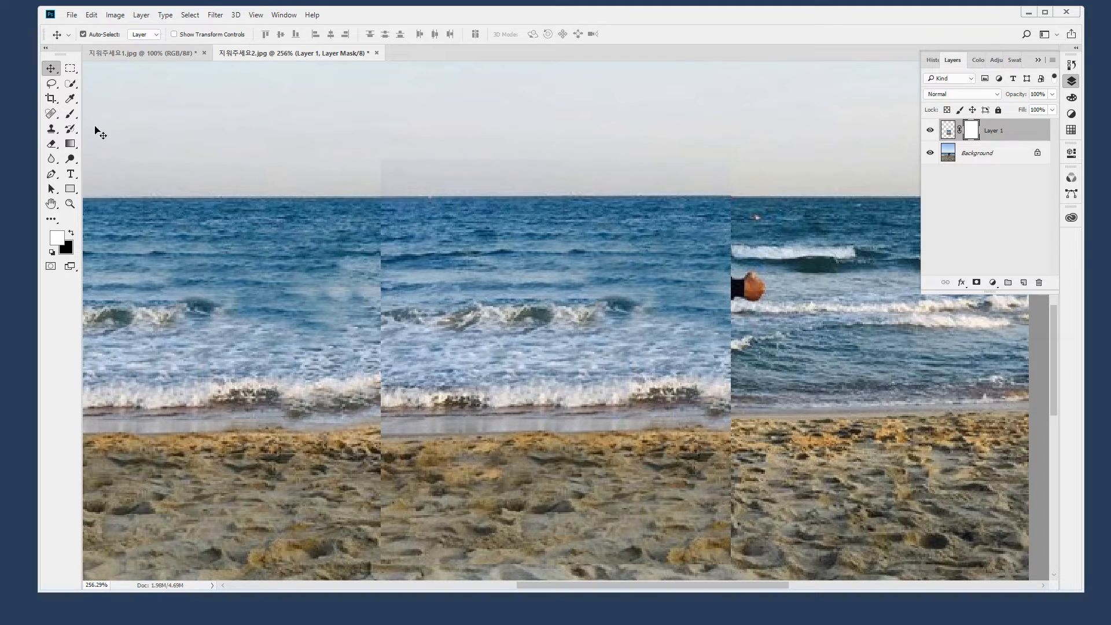
Set up the Brush tool with black as the foreground color, 100% opacity and Normal mode for painting on the mask
click(70, 114)
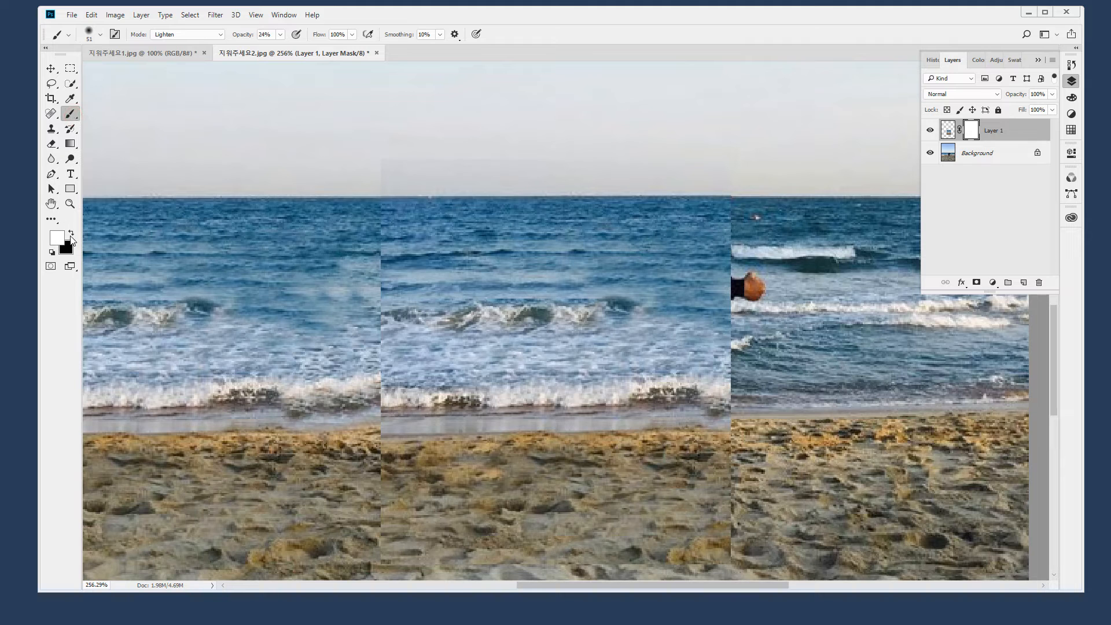
click(714, 185)
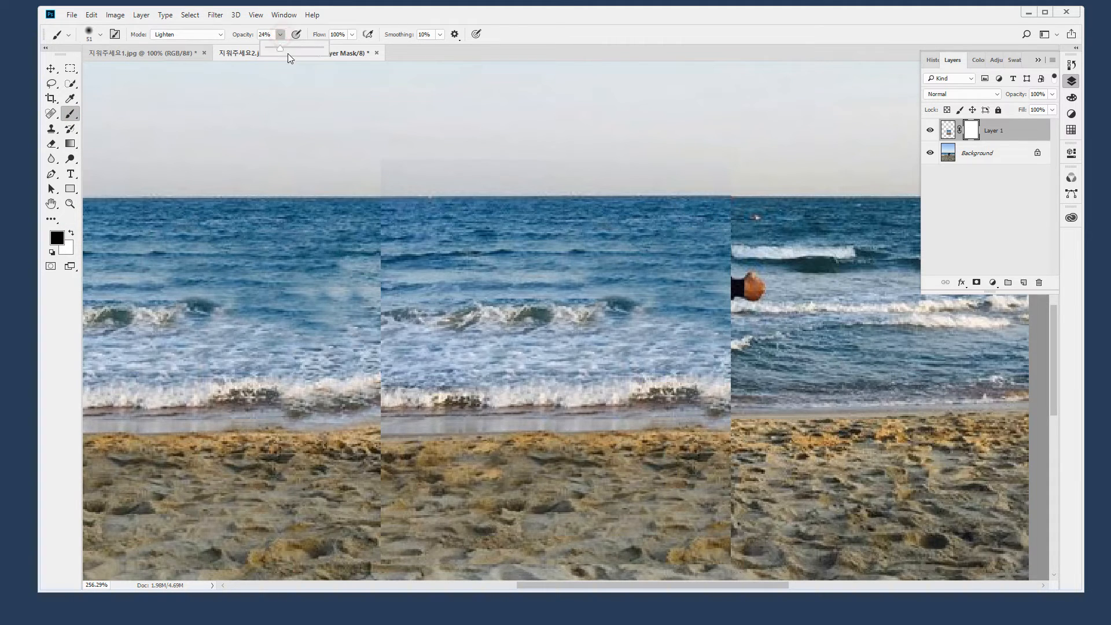
click(744, 206)
click(728, 203)
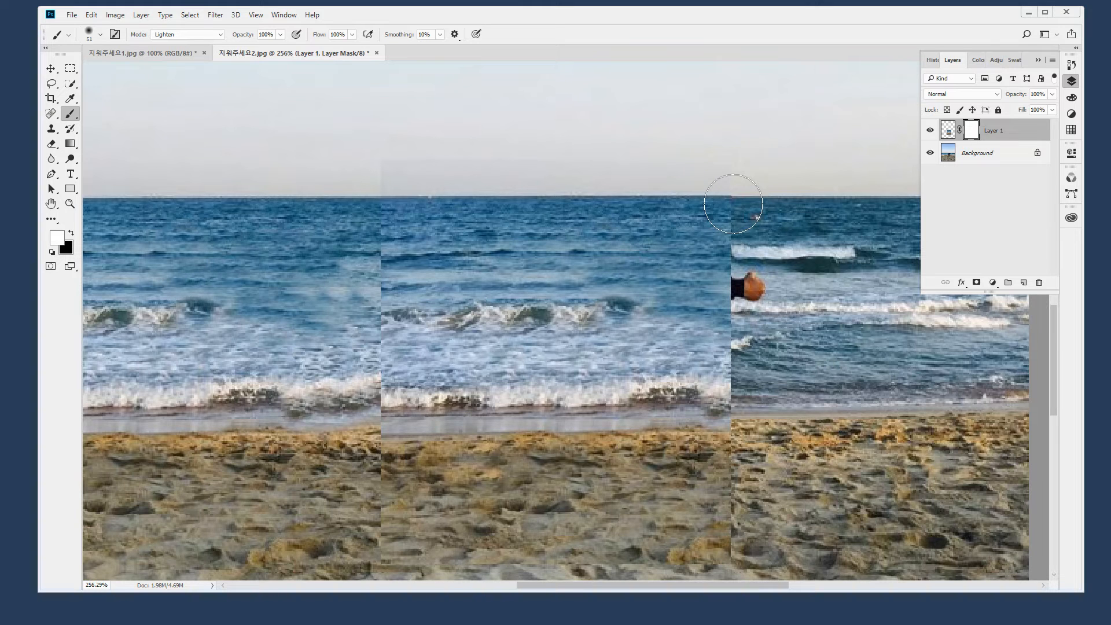
key(x)
click(749, 205)
click(191, 34)
click(189, 42)
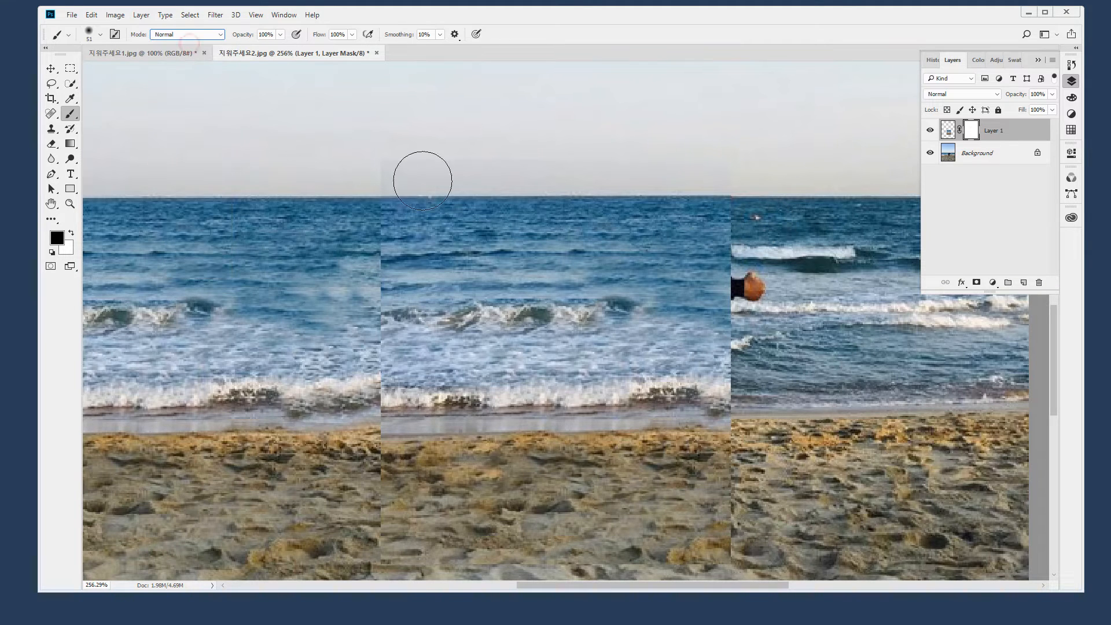
Paint Layer 1's mask black to reveal the person, and paint it white to cover the person again
mouse_move(752, 215)
mouse_down()
mouse_move(702, 204)
mouse_move(730, 240)
mouse_move(715, 260)
mouse_move(720, 312)
mouse_move(745, 359)
mouse_move(709, 475)
mouse_move(714, 570)
mouse_move(356, 565)
mouse_move(385, 478)
mouse_move(386, 217)
mouse_move(496, 189)
mouse_move(619, 193)
mouse_move(736, 245)
mouse_move(414, 292)
mouse_move(580, 315)
mouse_move(445, 376)
mouse_move(715, 400)
mouse_move(292, 446)
mouse_move(689, 498)
mouse_move(301, 549)
mouse_up()
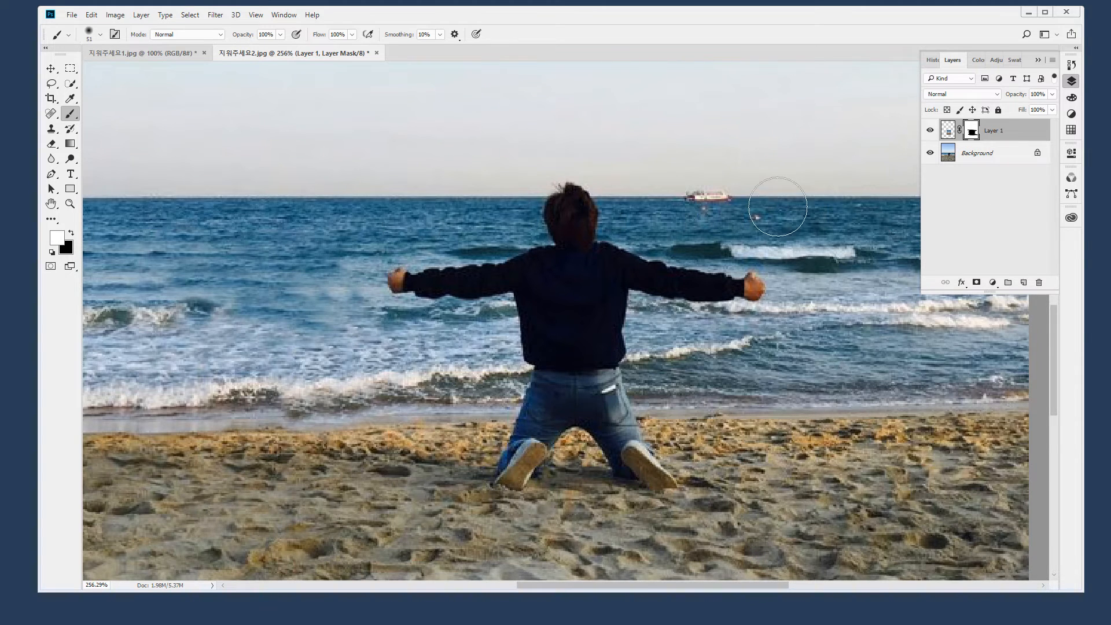
mouse_move(541, 186)
mouse_down()
mouse_move(602, 194)
mouse_move(592, 225)
mouse_move(533, 225)
mouse_move(539, 235)
mouse_move(633, 252)
mouse_move(427, 272)
mouse_move(411, 286)
mouse_move(562, 287)
mouse_move(404, 279)
mouse_move(738, 284)
mouse_move(740, 295)
mouse_move(543, 316)
mouse_move(601, 338)
mouse_move(512, 340)
mouse_move(580, 297)
mouse_move(618, 309)
mouse_move(517, 365)
mouse_move(646, 361)
mouse_move(520, 392)
mouse_move(619, 396)
mouse_move(558, 416)
mouse_move(547, 435)
mouse_move(665, 449)
mouse_move(491, 470)
mouse_move(664, 494)
mouse_move(714, 489)
mouse_move(453, 510)
mouse_move(696, 560)
mouse_move(422, 571)
mouse_move(443, 564)
mouse_up()
key(x)
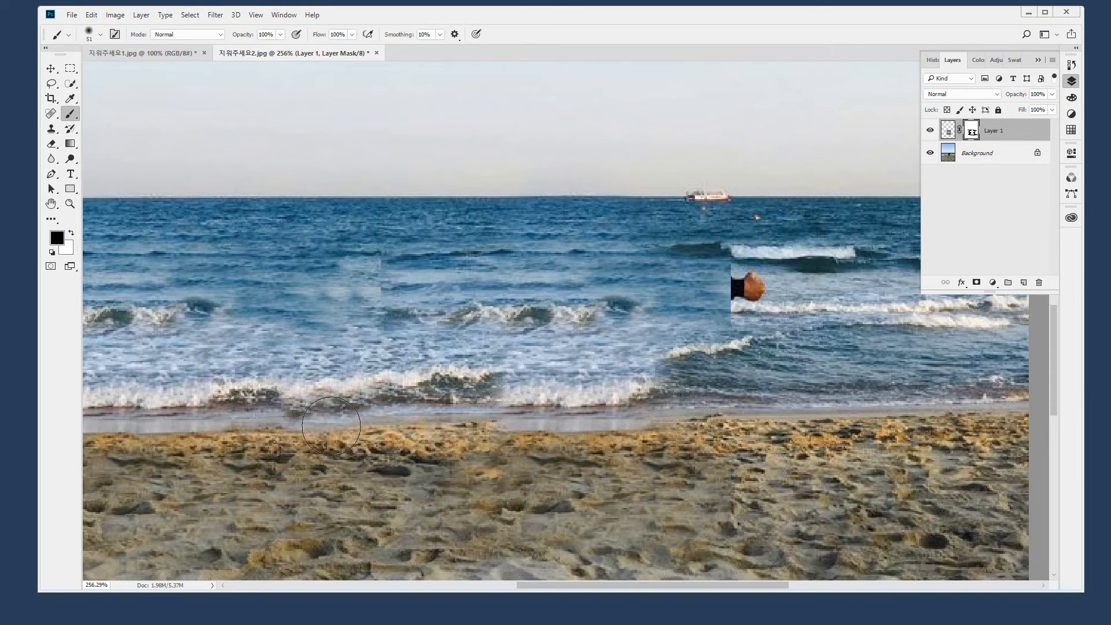
Alternate white and black brush strokes on Layer 1's mask to blend the patch's left-hand edge while keeping the hand there covered
key(x)
drag(359, 220, 361, 261)
key(x)
drag(360, 193, 352, 483)
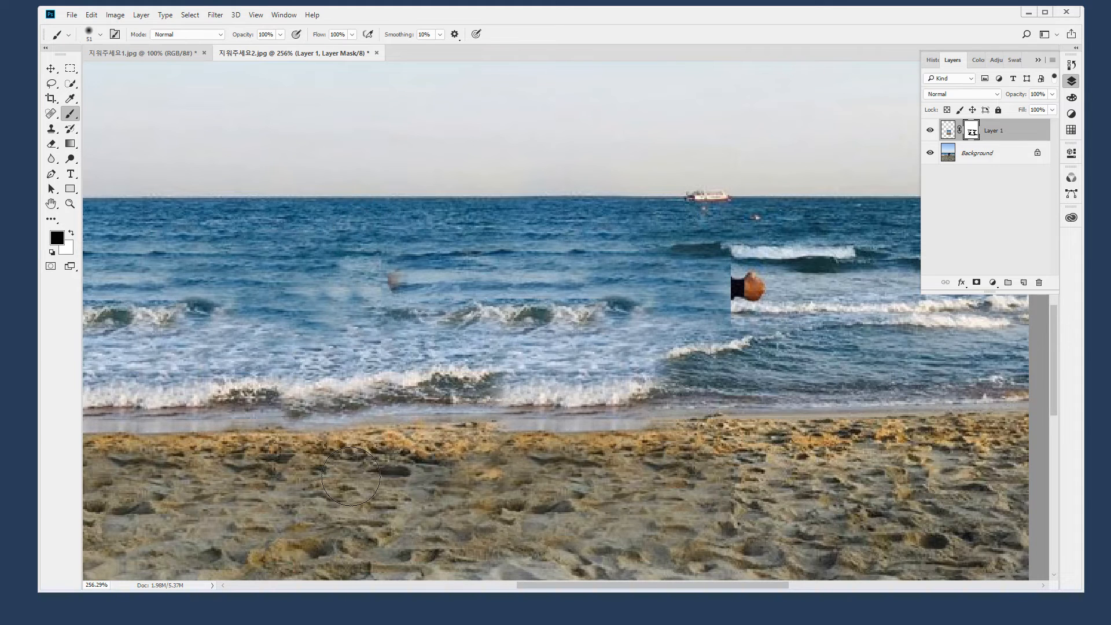
drag(360, 210, 360, 367)
key(x)
mouse_move(418, 283)
mouse_down()
mouse_move(453, 280)
mouse_move(438, 279)
mouse_up()
click(420, 281)
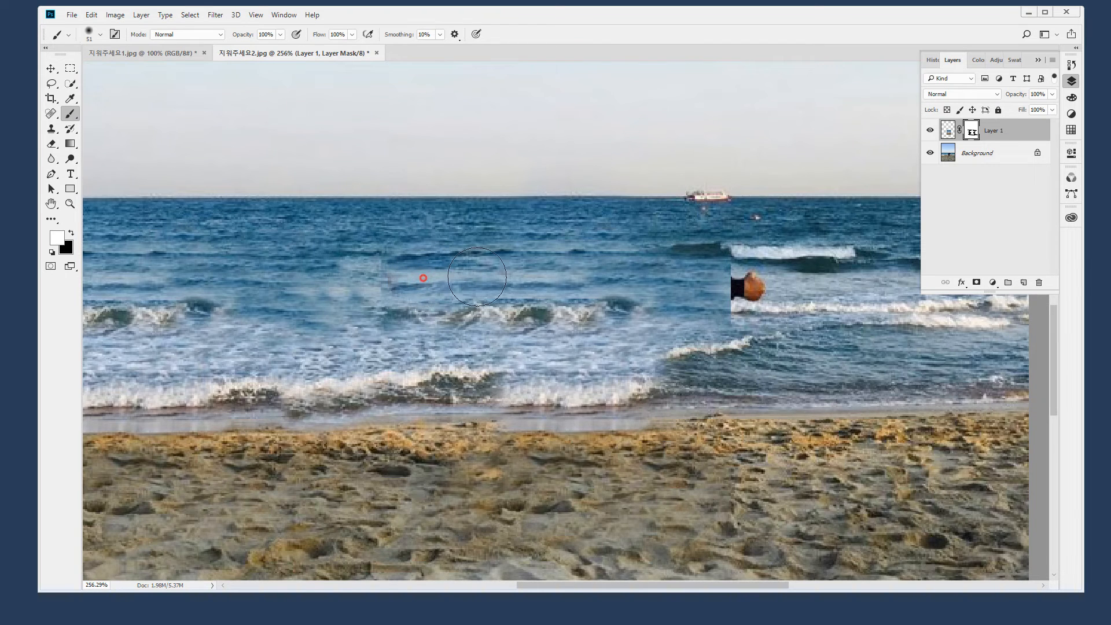
key(x)
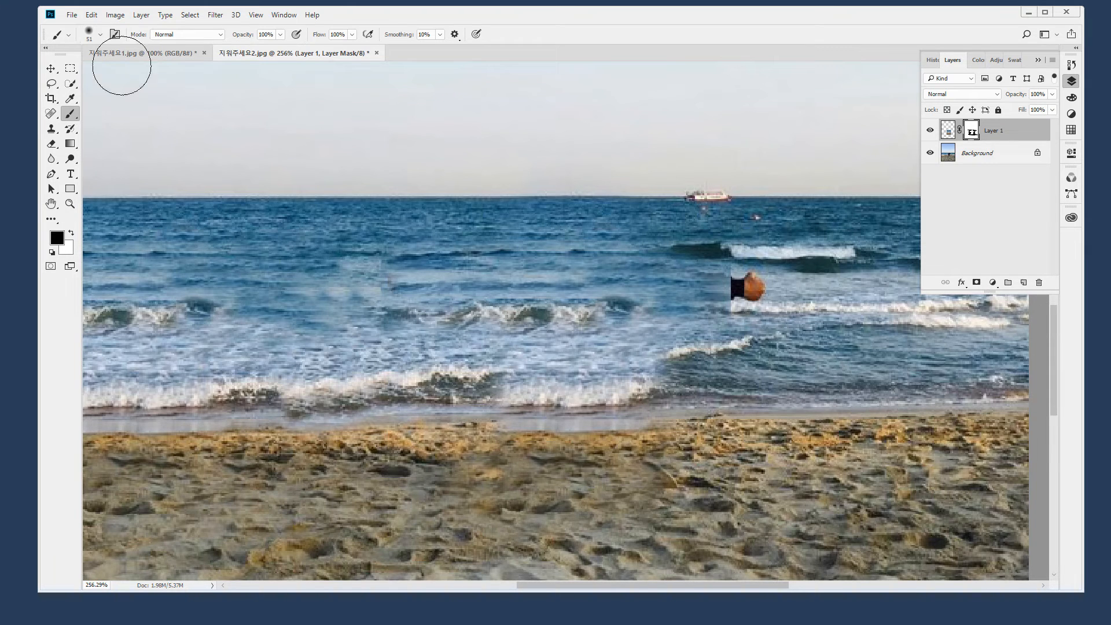
On Layer 1's image, clone sampled sea water over the remaining right-hand arm and the hand trace on the left with the Clone Stamp
key(ctrl+2)
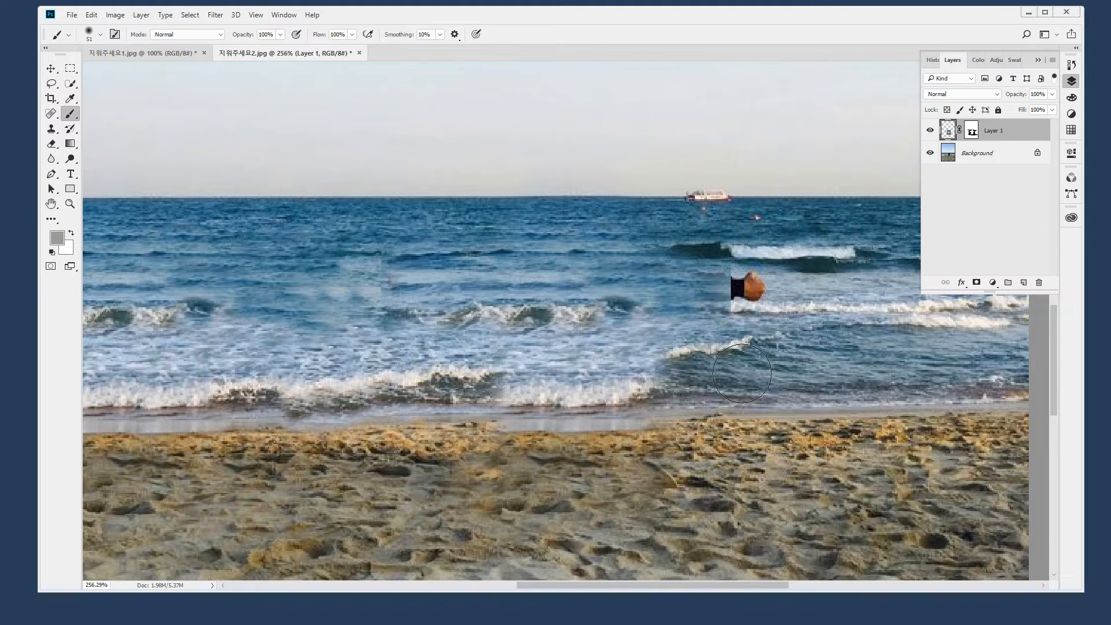
key(s)
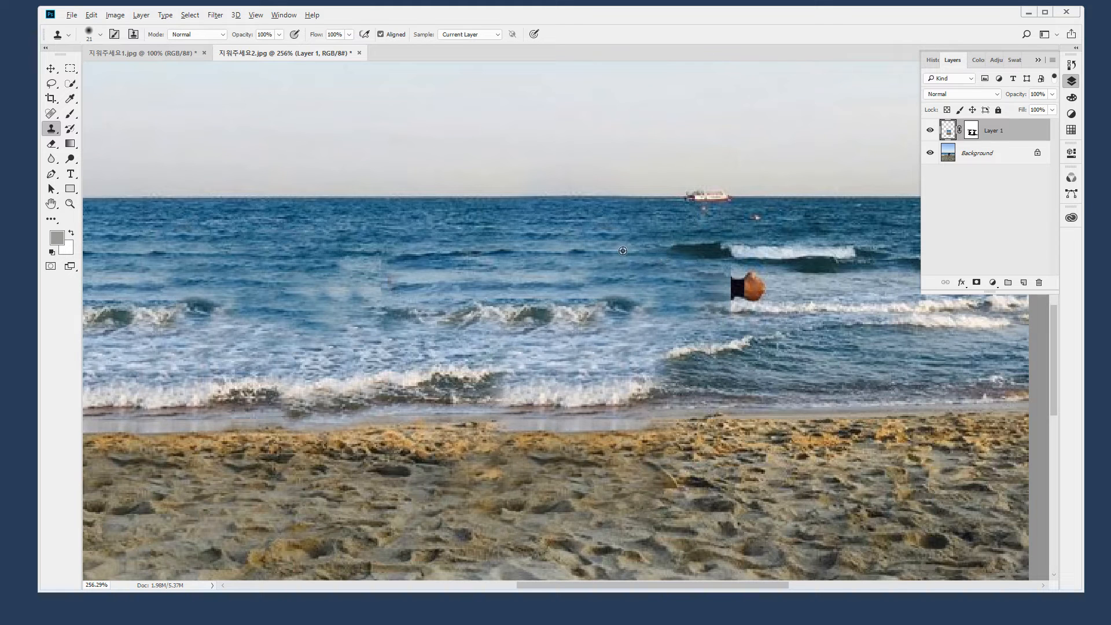
alt+click(636, 250)
mouse_move(729, 254)
mouse_down()
mouse_move(728, 319)
mouse_move(752, 270)
mouse_move(755, 309)
mouse_move(766, 285)
mouse_move(756, 297)
mouse_move(763, 282)
mouse_move(730, 295)
mouse_move(701, 277)
mouse_move(717, 290)
mouse_move(698, 308)
mouse_move(710, 292)
mouse_move(667, 282)
mouse_move(765, 285)
mouse_move(705, 297)
mouse_up()
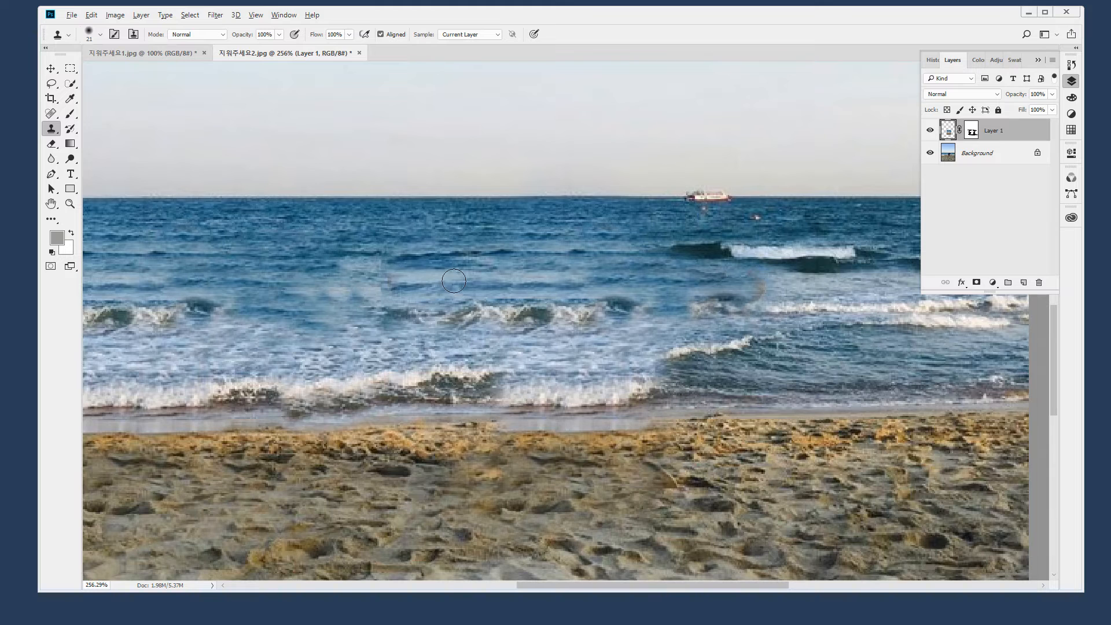
click(399, 293)
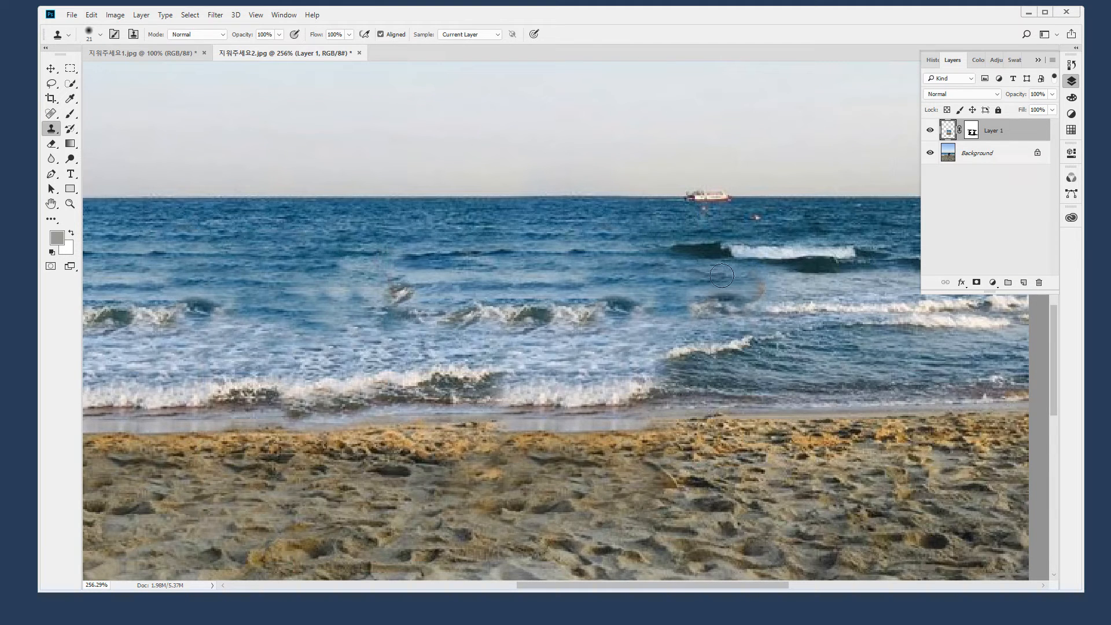
Delete Layer 1 together with its mask
drag(1024, 133, 1023, 283)
drag(995, 144, 1038, 283)
Make a rectangular selection large enough to cover the person and move it over the empty sea and sand to his left
mouse_move(564, 327)
mouse_down()
mouse_move(784, 334)
mouse_move(671, 332)
mouse_move(49, 129)
mouse_up()
click(70, 70)
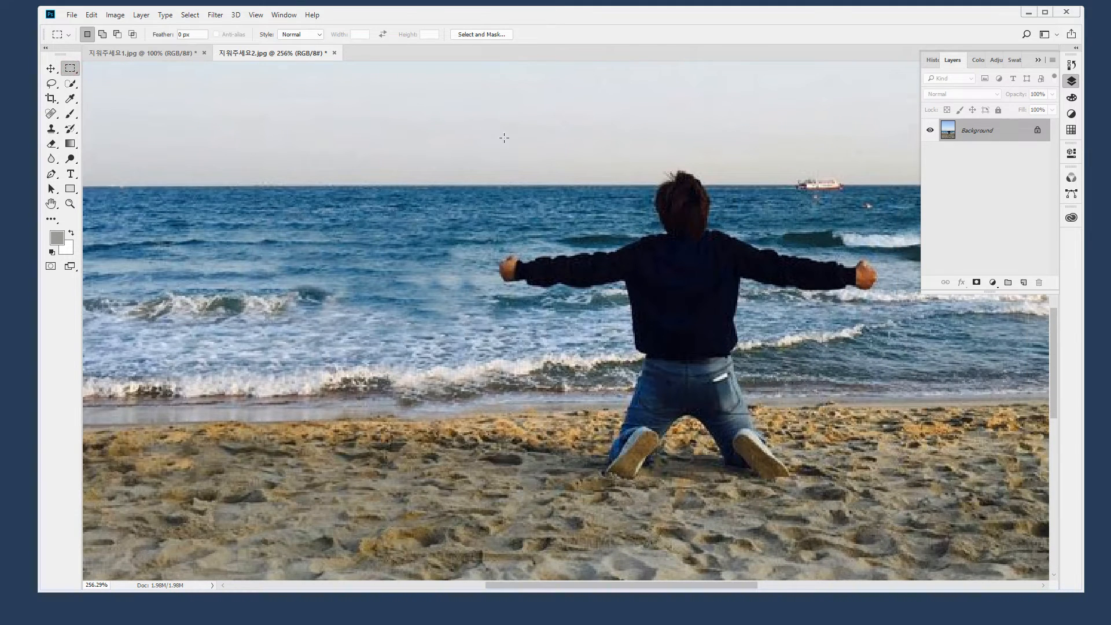
drag(475, 126, 891, 511)
drag(693, 409, 867, 357)
drag(859, 262, 454, 265)
drag(789, 379, 647, 410)
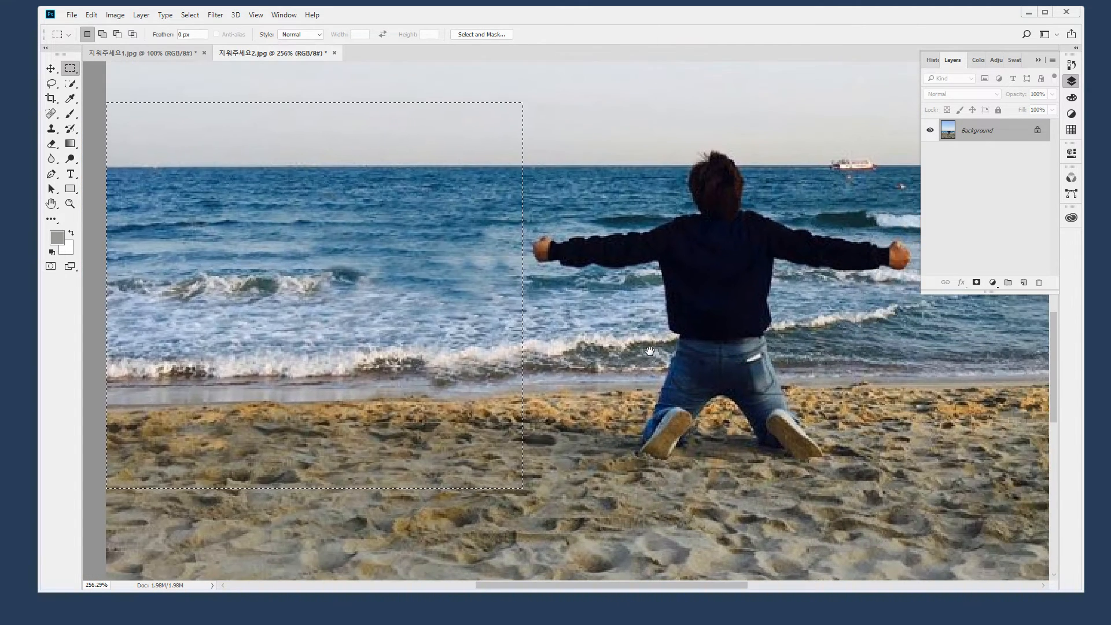
Copy the selected beach area over the person directly on the Background layer, lining it up with the horizon
click(50, 68)
drag(264, 312, 443, 288)
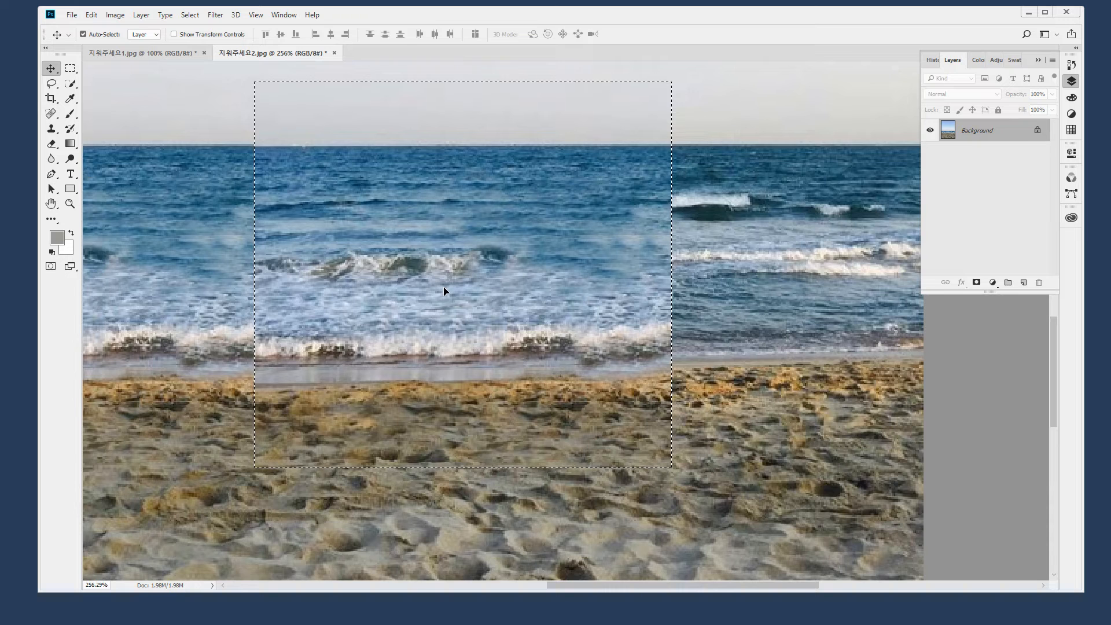
key(ctrl+shift+d)
drag(958, 179, 998, 159)
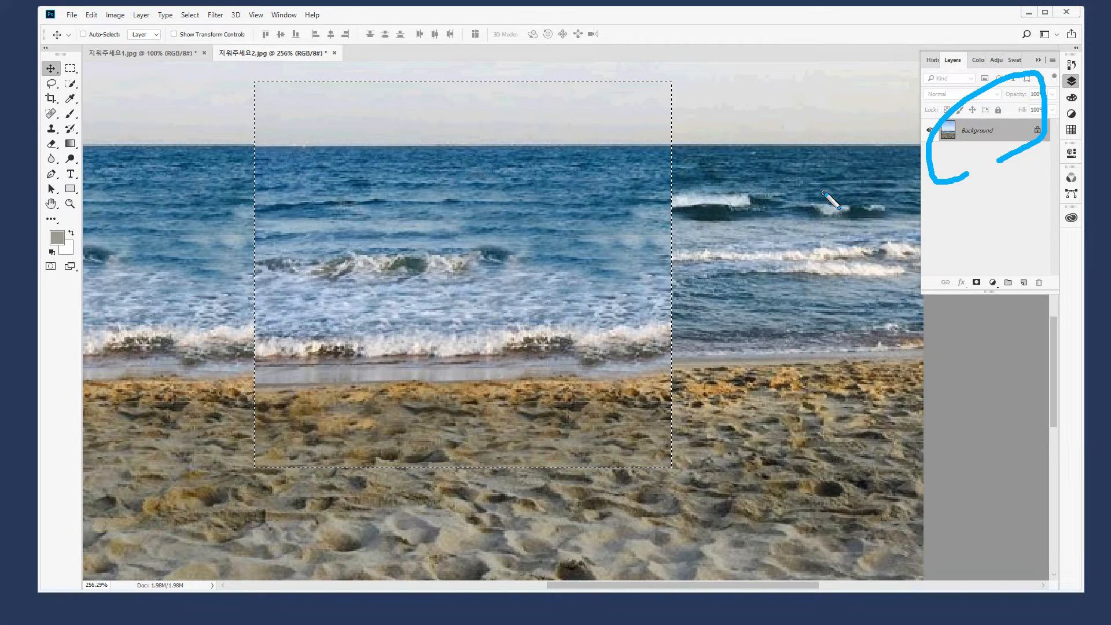
key(Escape)
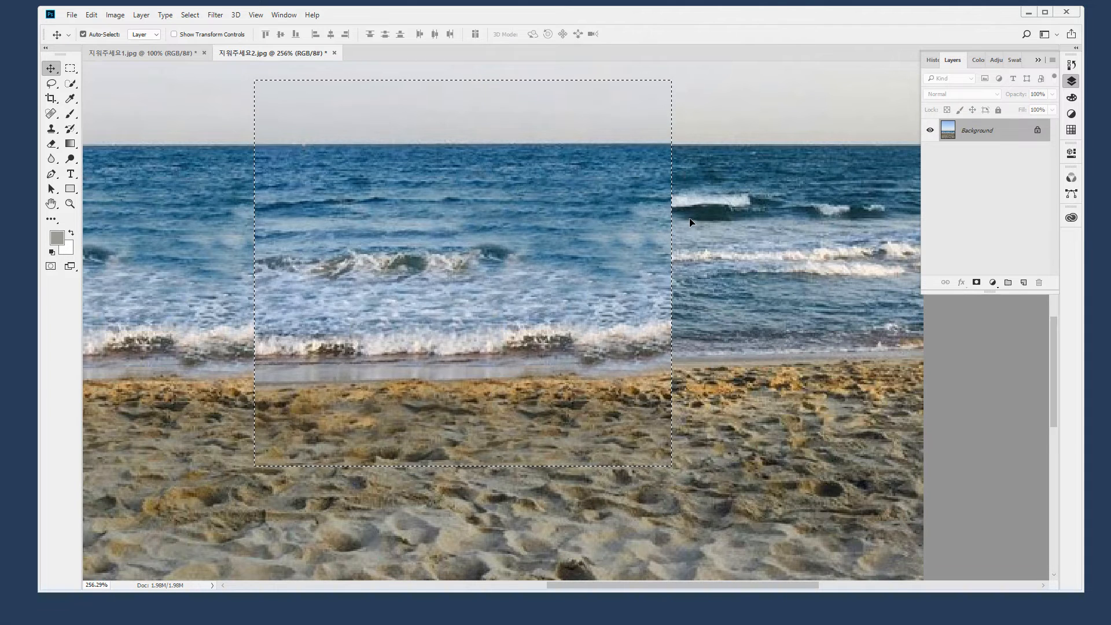
key(ctrl+d)
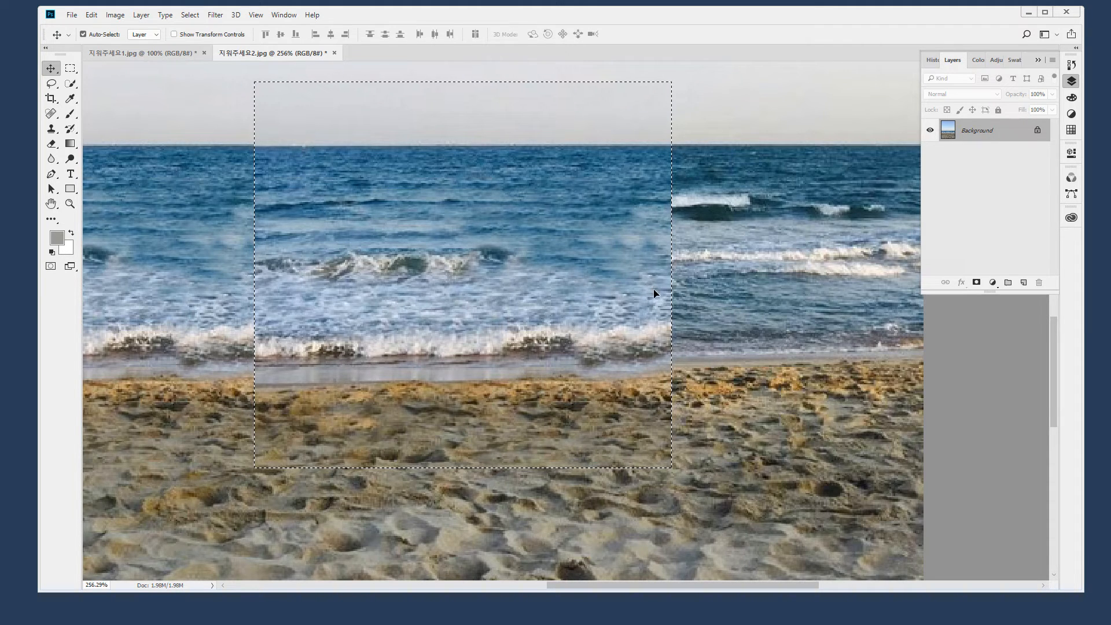
key(shift+F5)
key(Escape)
Revert the image to its opening history snapshot, 지워주세요2.jpg, and show the layers again
click(1071, 64)
scroll(977, 92, up, 5)
click(973, 80)
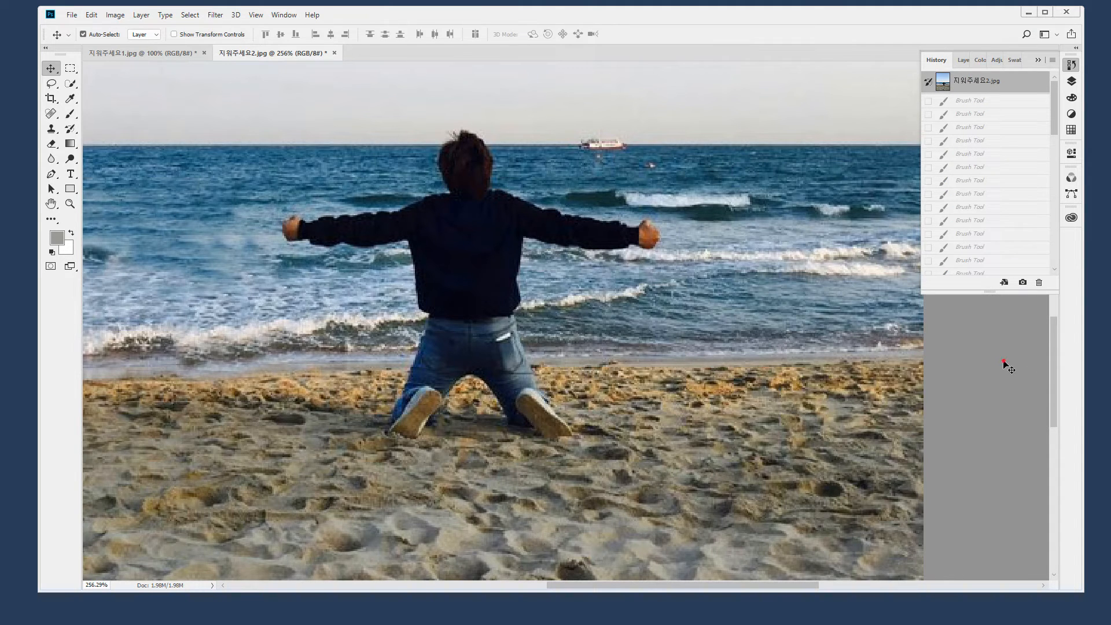
click(1071, 81)
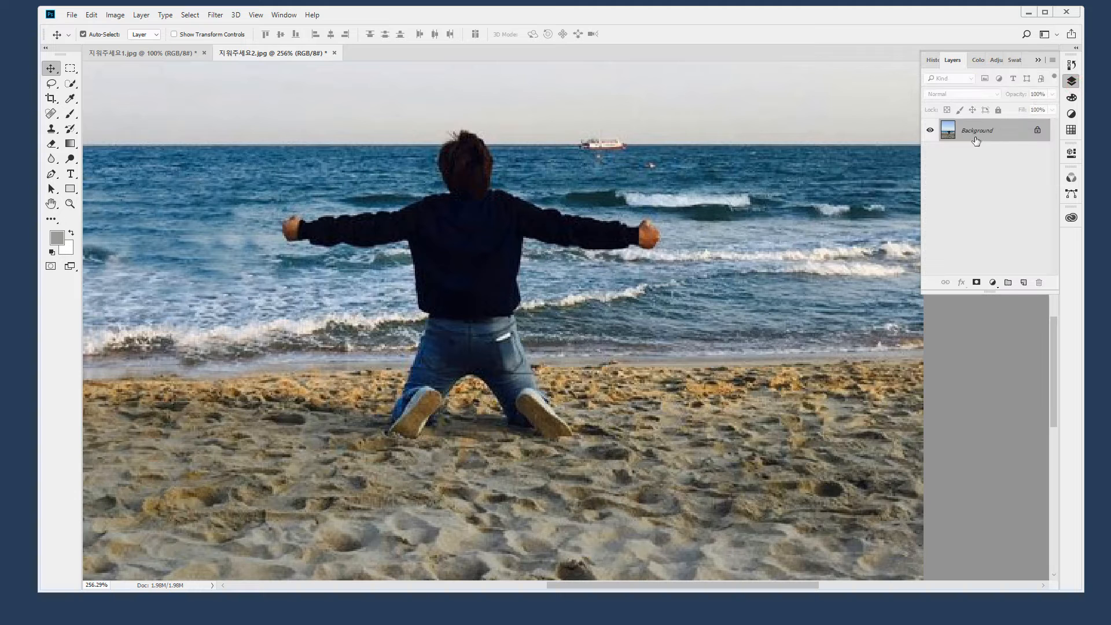
mouse_move(1005, 134)
mouse_down()
mouse_move(972, 125)
mouse_move(1008, 107)
mouse_move(999, 139)
mouse_move(1022, 267)
mouse_up()
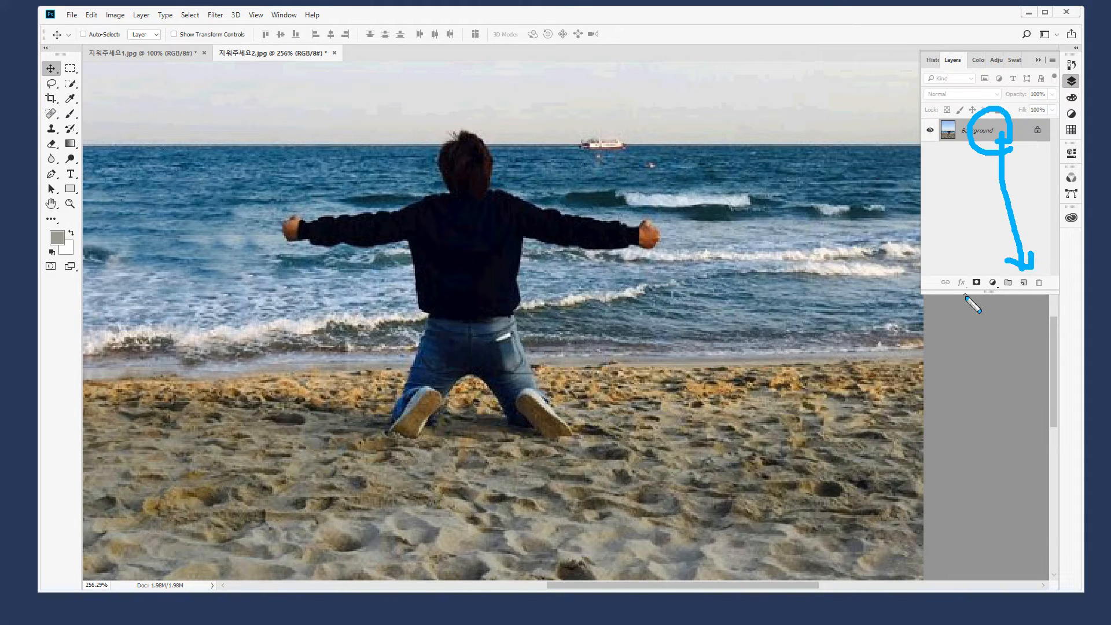
key(Escape)
click(1023, 282)
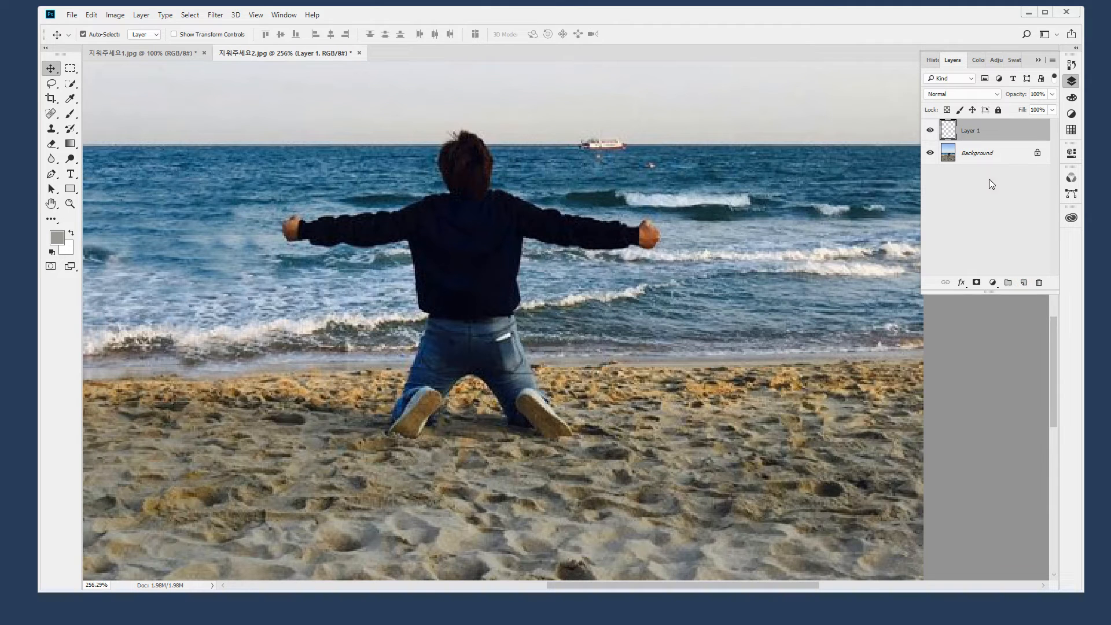
mouse_move(971, 143)
mouse_down()
mouse_move(1034, 240)
mouse_move(1039, 283)
mouse_up()
key(Escape)
Duplicate the Background layer
drag(1002, 133, 1024, 278)
drag(1024, 281, 1023, 281)
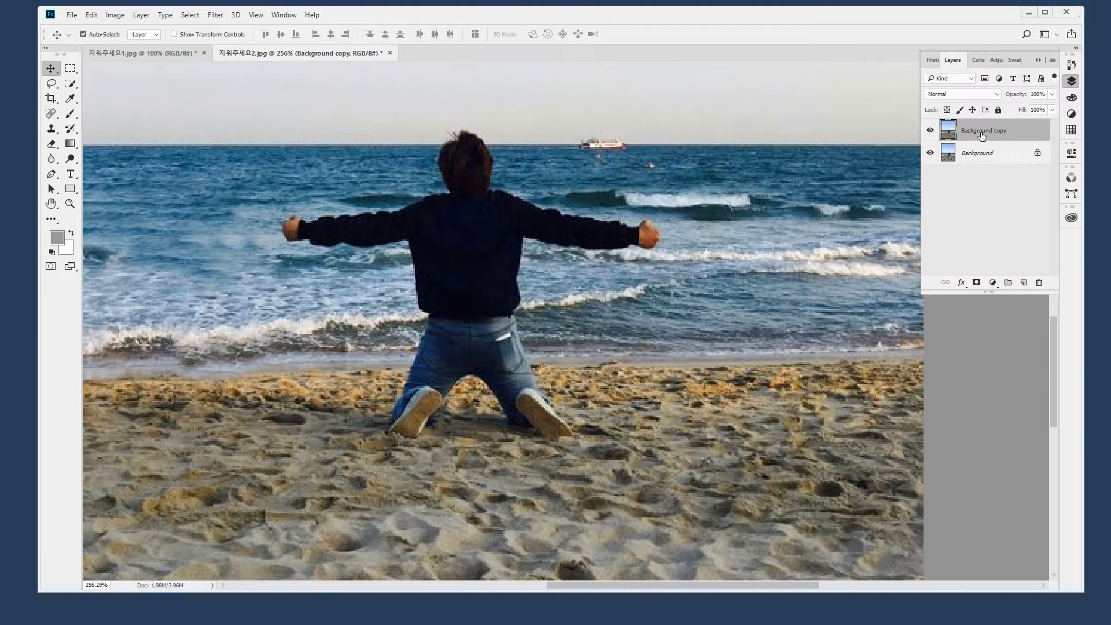
Select a patch of sky and sea at the horizon and copy it over the top of the person's head on Background copy
drag(515, 127, 619, 172)
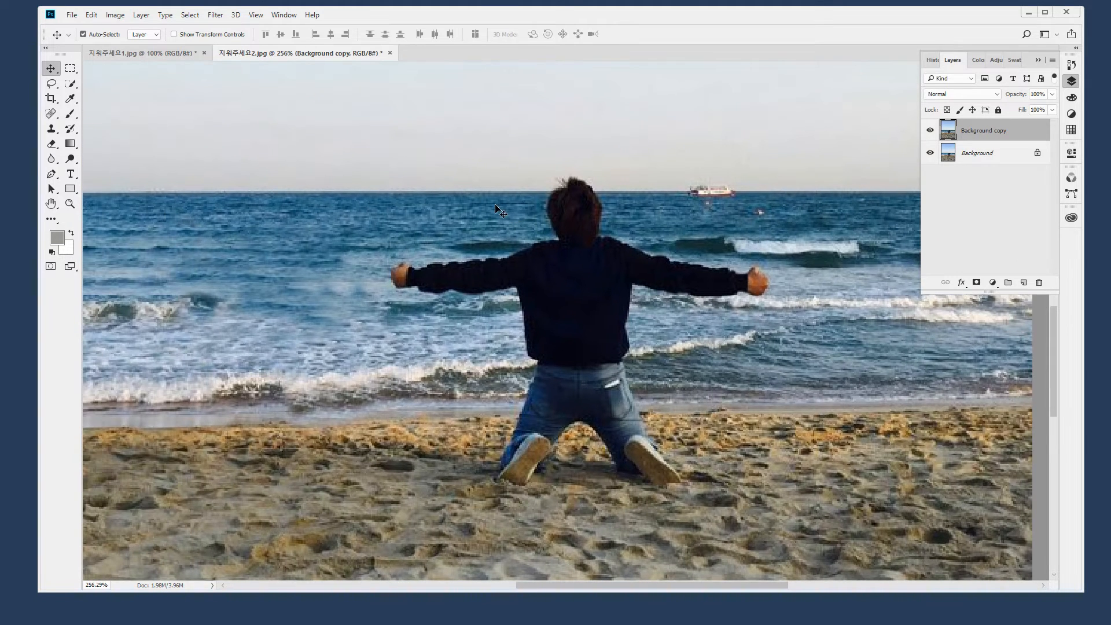
key(m)
drag(360, 192, 368, 166)
key(v)
drag(559, 200, 559, 201)
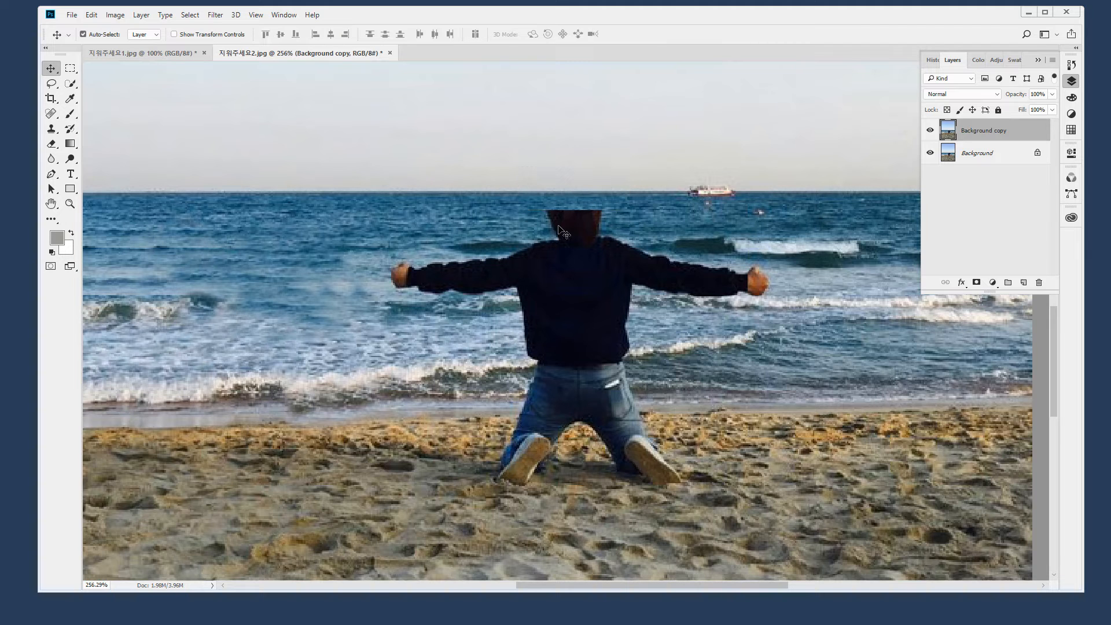
Select the sea area with the white wave to the right of the person, copy it over his head and shoulders, and deselect
drag(537, 241, 781, 366)
drag(879, 343, 677, 364)
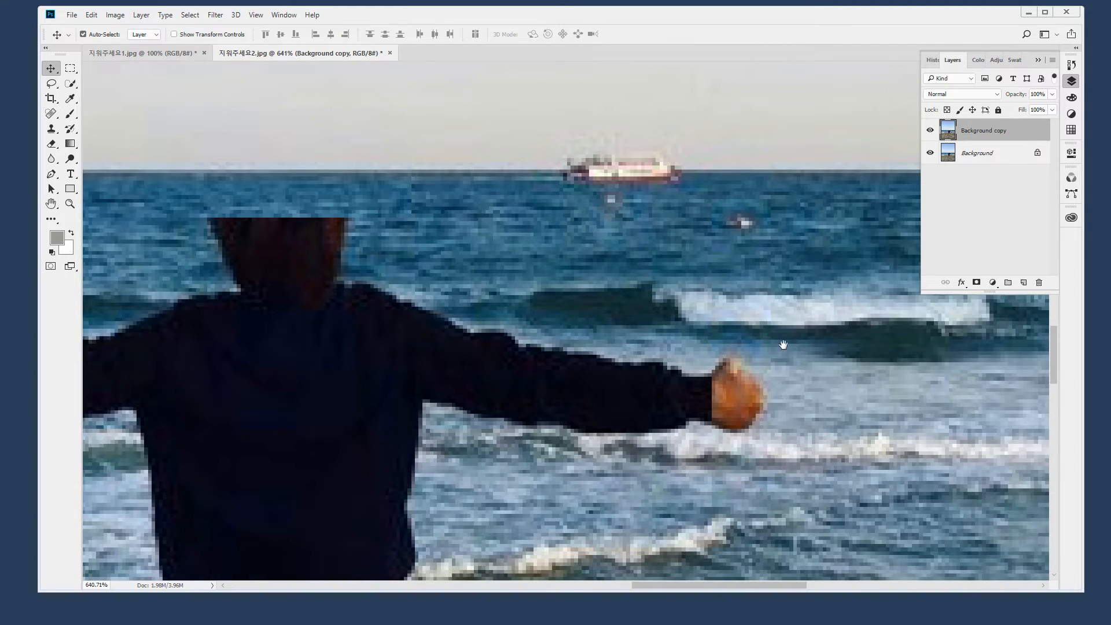
drag(799, 341, 684, 348)
key(m)
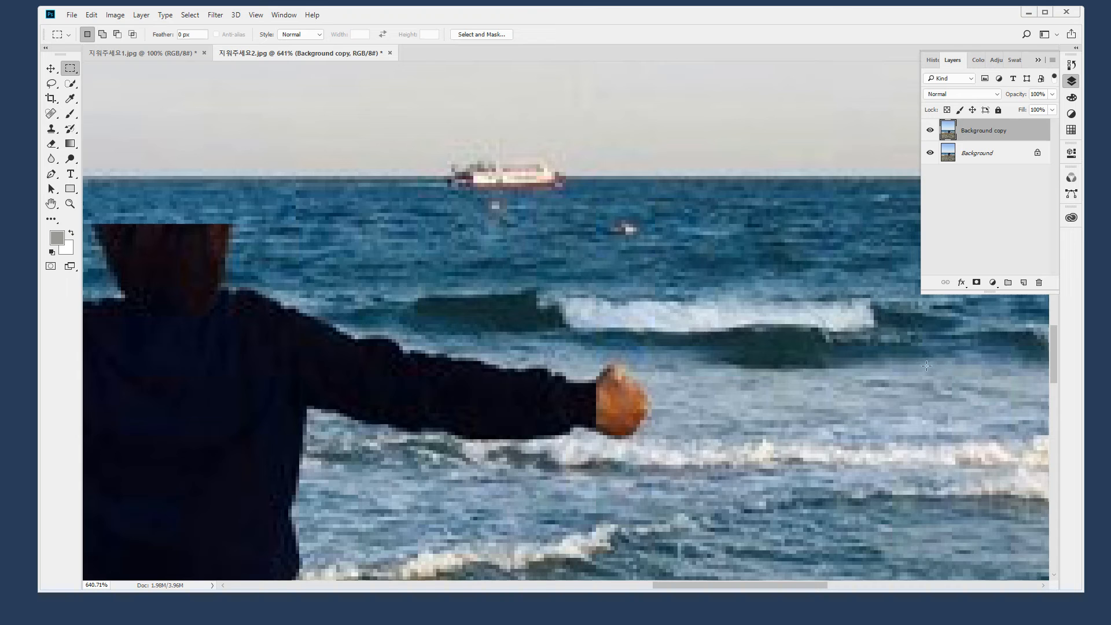
drag(941, 375, 518, 215)
drag(451, 306, 622, 398)
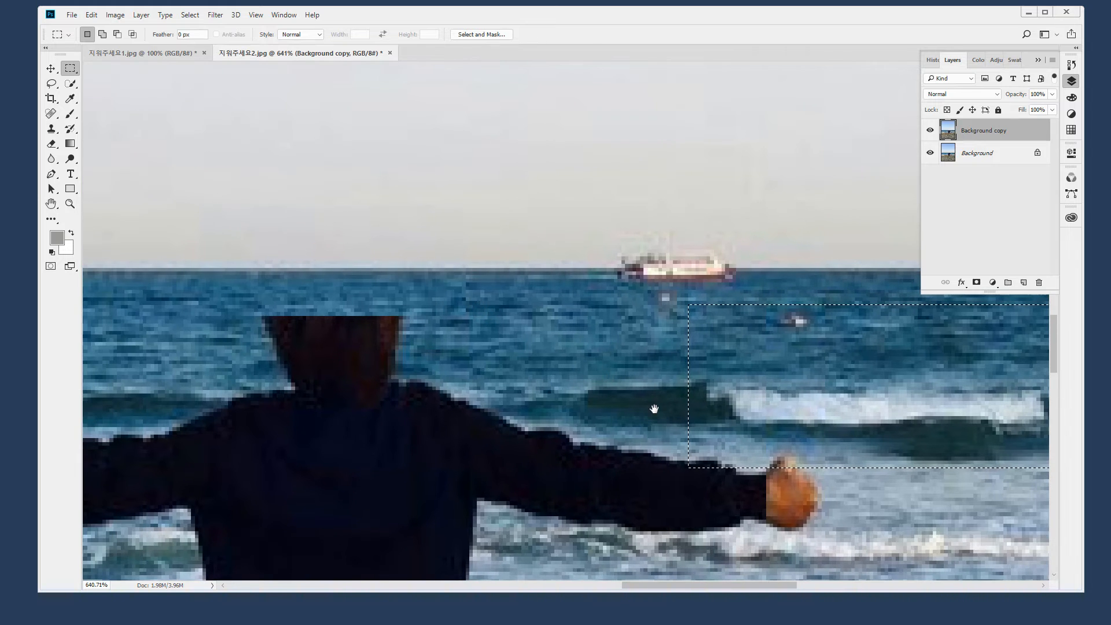
key(v)
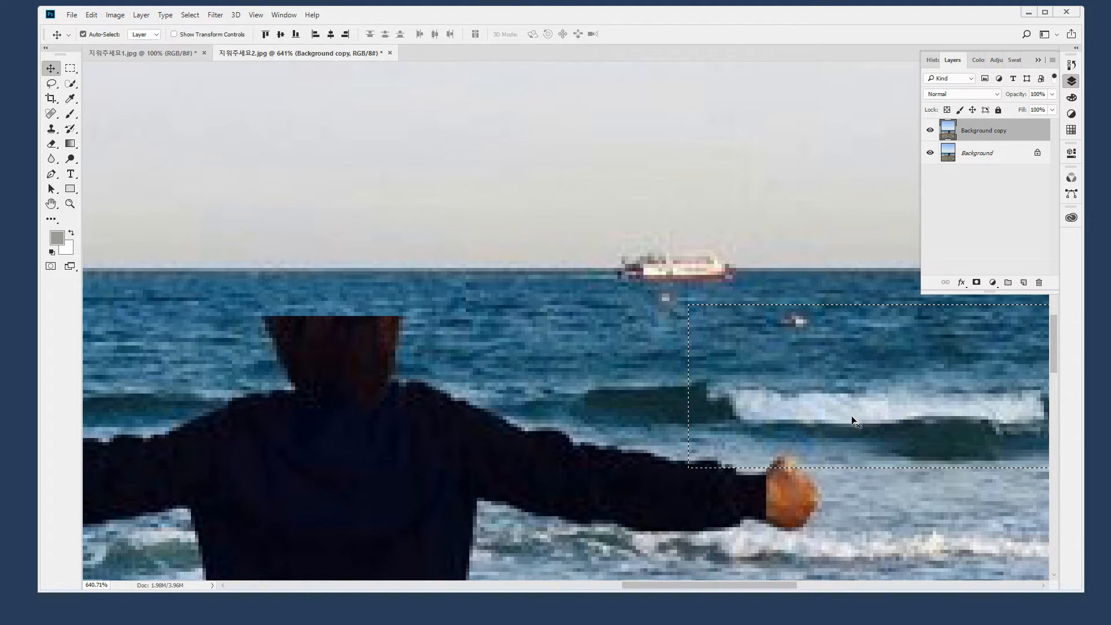
drag(865, 433, 342, 428)
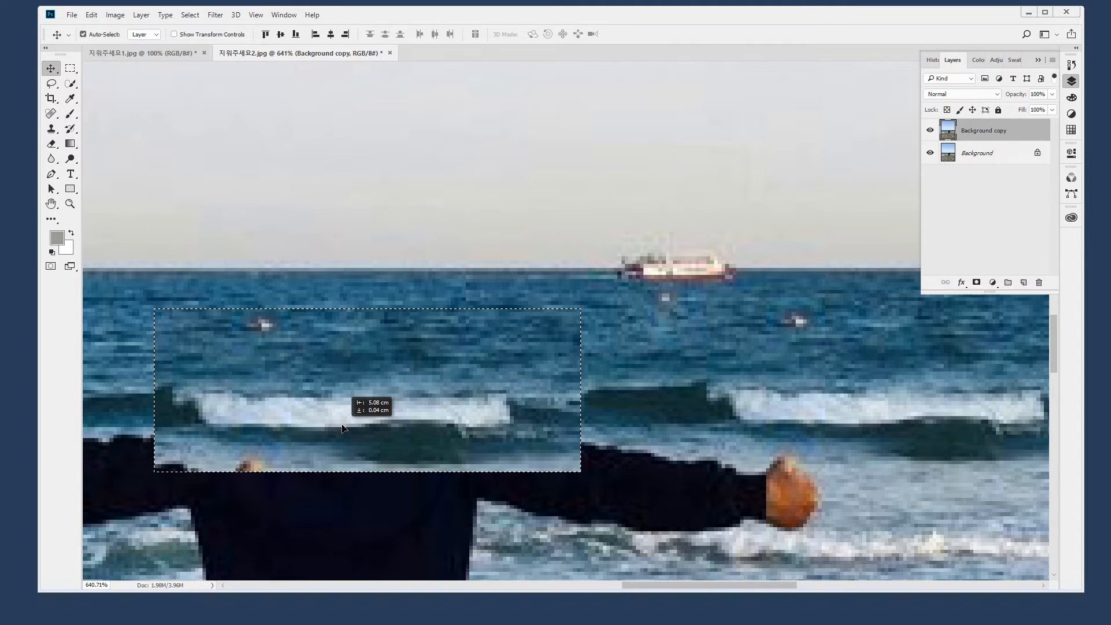
key(ctrl+d)
Select open water left of the person, copy it side by side across both arms and the upper torso, and deselect
drag(476, 467, 703, 380)
alt+click(614, 439)
alt+click(657, 434)
drag(408, 492, 528, 413)
key(m)
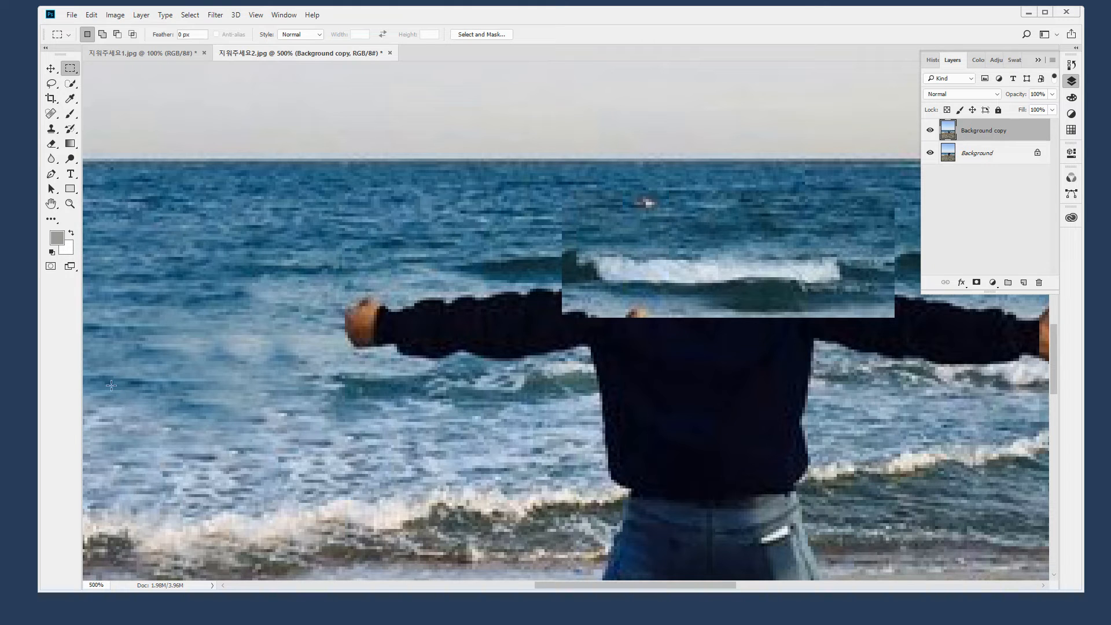
drag(243, 383, 500, 375)
drag(244, 243, 541, 371)
key(v)
drag(394, 350, 690, 402)
key(space)
drag(667, 389, 525, 402)
drag(566, 399, 987, 383)
key(space)
key(ctrl+d)
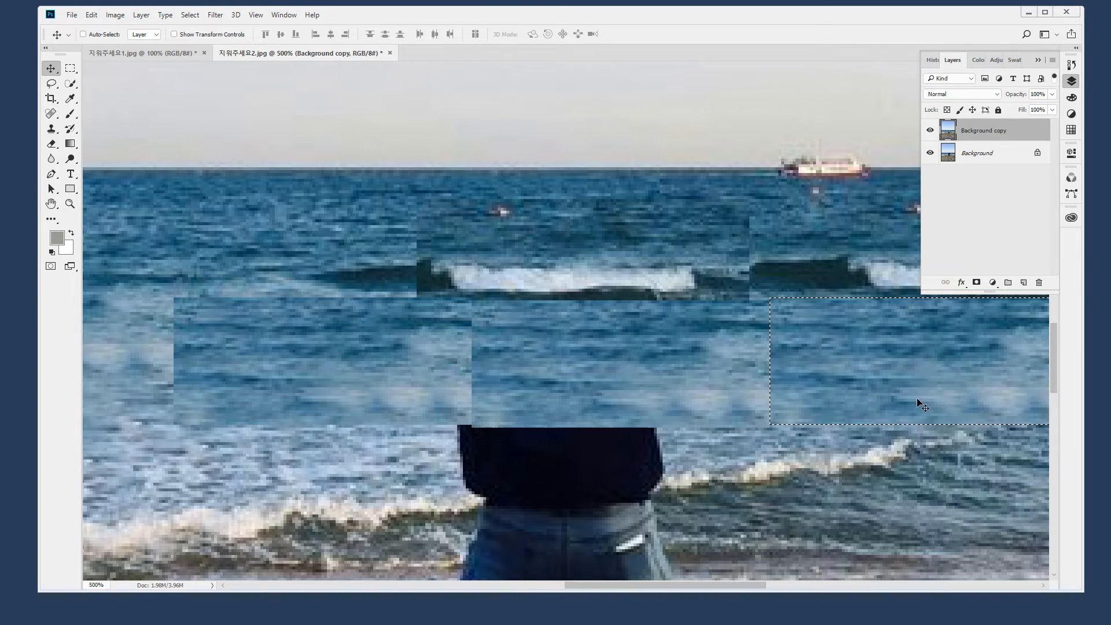
Select the surf and shoreline left of the person and copy that patch over his lower torso and hips
drag(917, 392, 476, 370)
drag(933, 422, 894, 422)
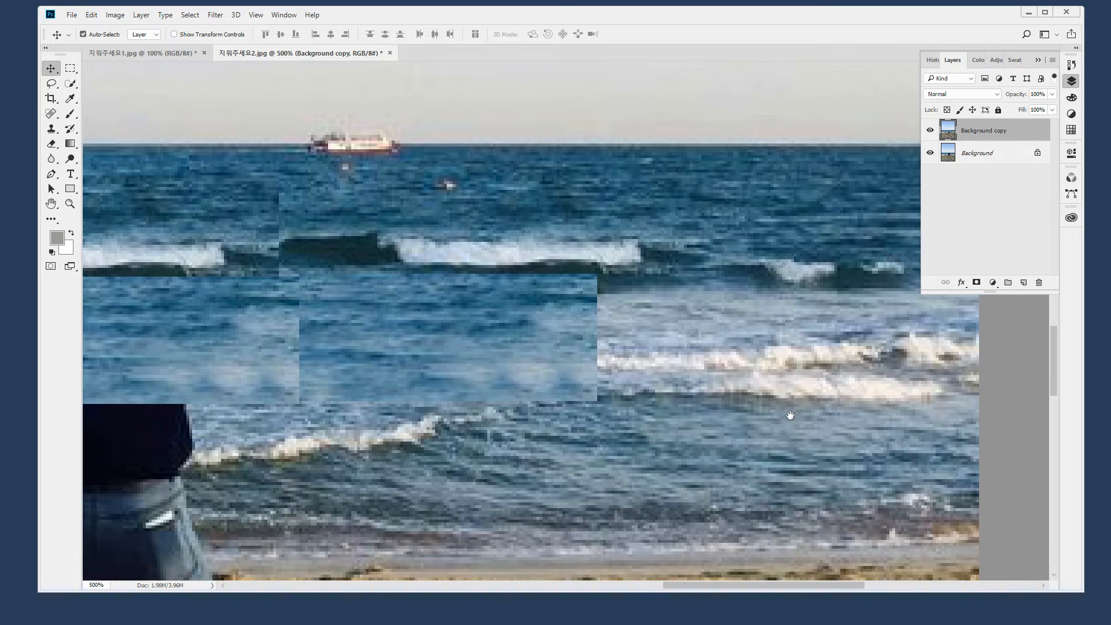
drag(642, 414, 986, 438)
drag(676, 424, 964, 345)
drag(496, 406, 550, 373)
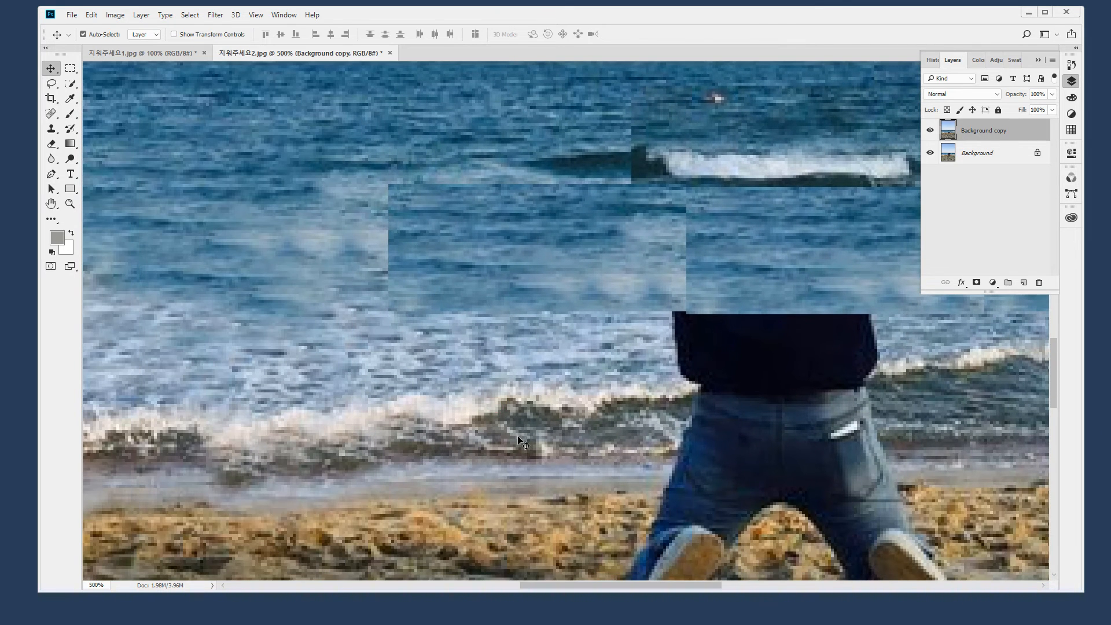
key(m)
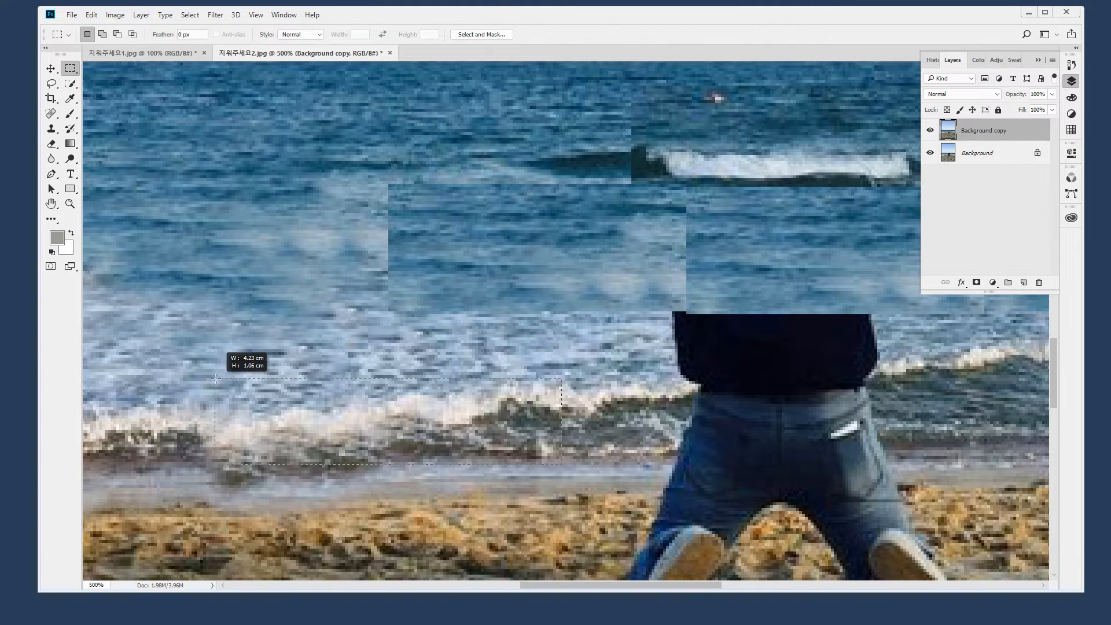
drag(116, 352, 609, 488)
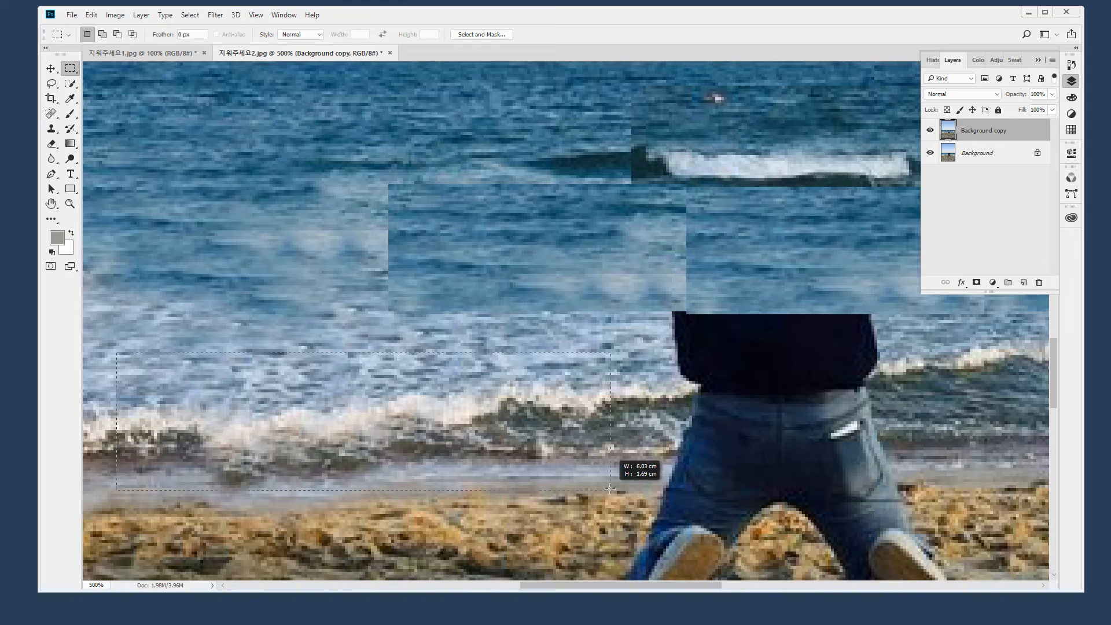
drag(120, 336, 538, 550)
key(v)
drag(325, 442, 768, 417)
Select a patch of sand right of the person, copy it over his legs and feet, and deselect
key(space)
drag(734, 472, 544, 263)
drag(782, 421, 575, 393)
key(m)
drag(941, 489, 732, 252)
key(v)
drag(824, 362, 331, 394)
key(ctrl+d)
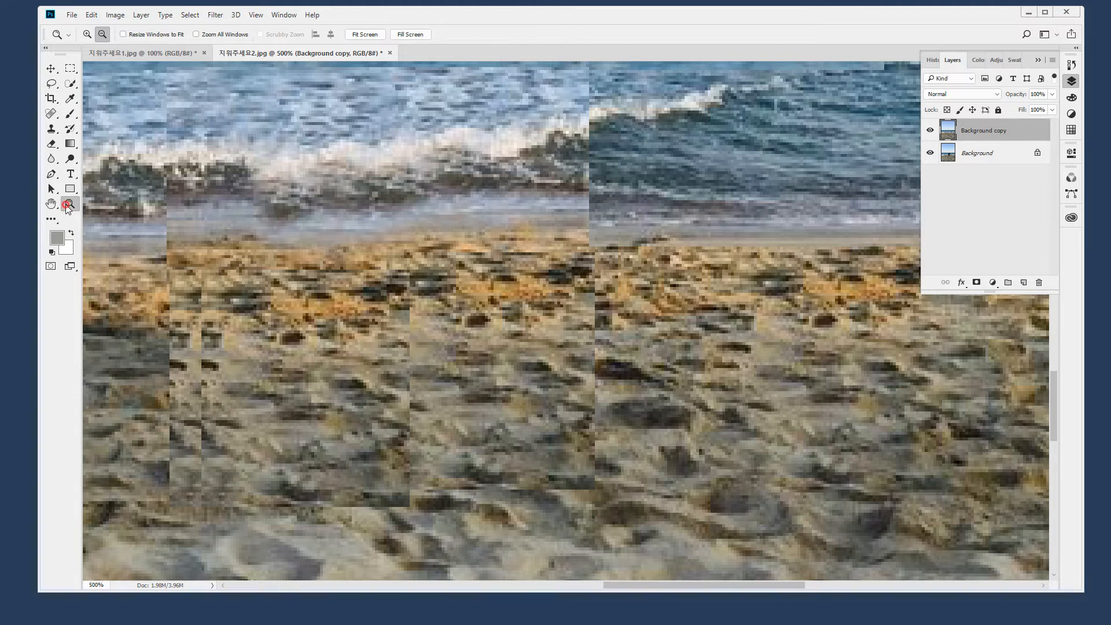
Sample the horizon with the Clone Stamp and paint down the vertical seam beside the copied white wave
double_click(68, 205)
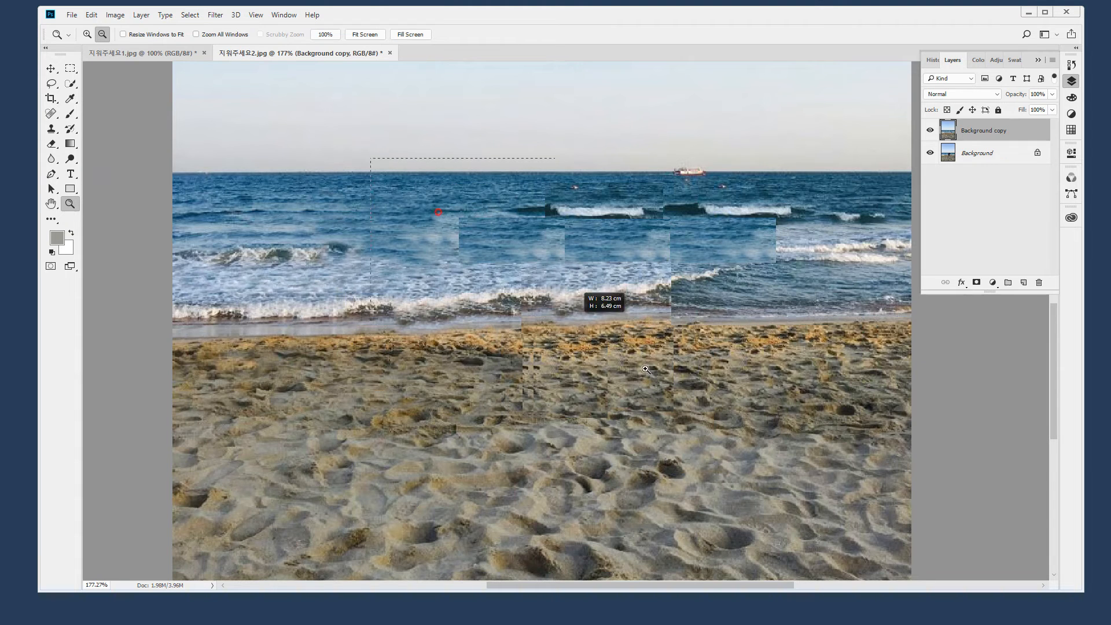
drag(646, 370, 646, 369)
key(s)
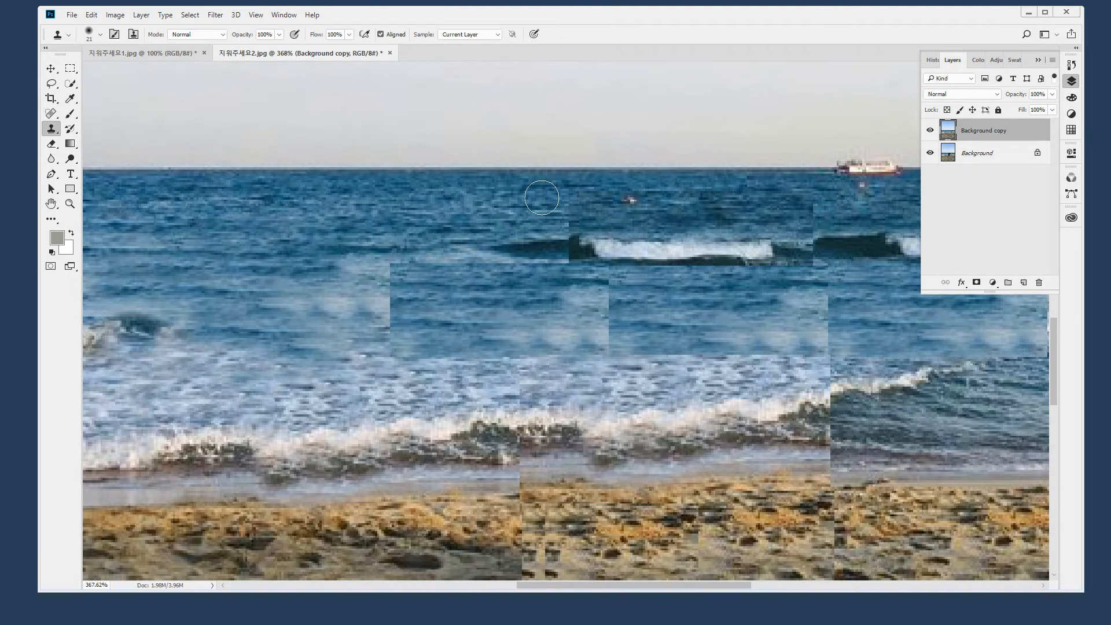
drag(582, 273, 602, 235)
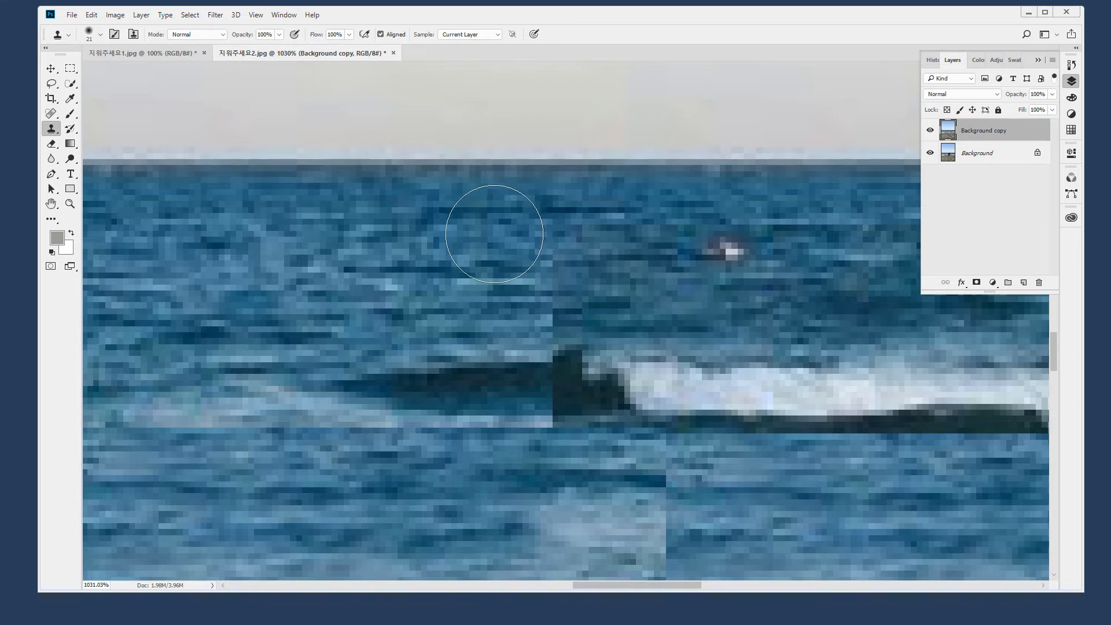
alt+click(422, 164)
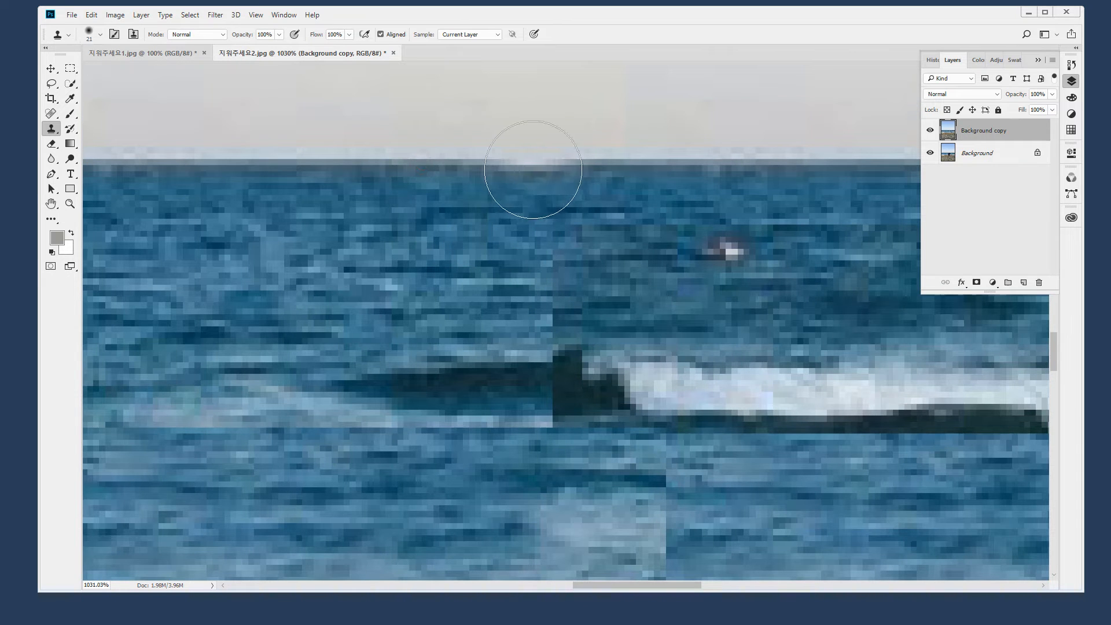
mouse_move(542, 166)
mouse_down()
mouse_move(541, 322)
mouse_move(521, 296)
mouse_move(532, 424)
mouse_move(541, 414)
mouse_move(453, 421)
mouse_up()
Set the Clone Stamp to 33% opacity with a 23 px brush
drag(248, 312, 307, 184)
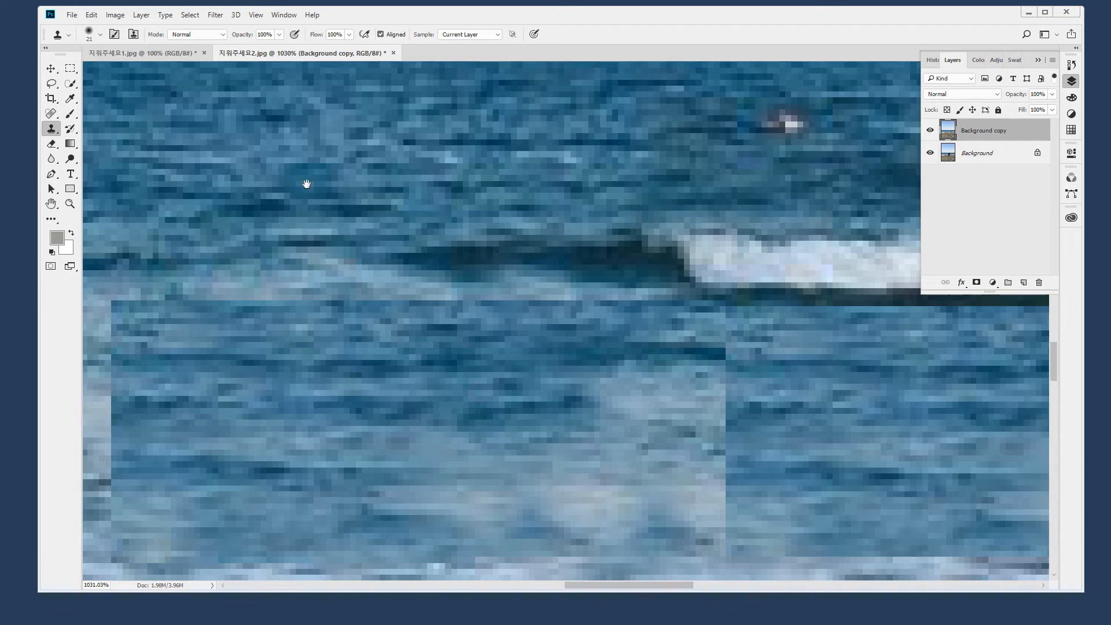
click(101, 35)
drag(111, 72, 106, 72)
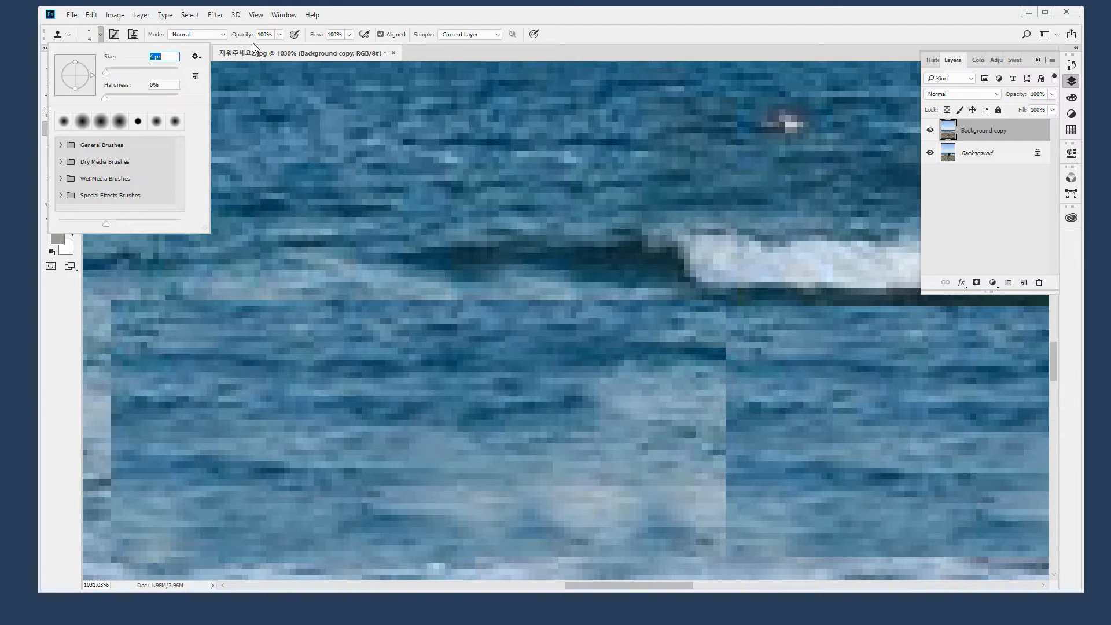
click(278, 35)
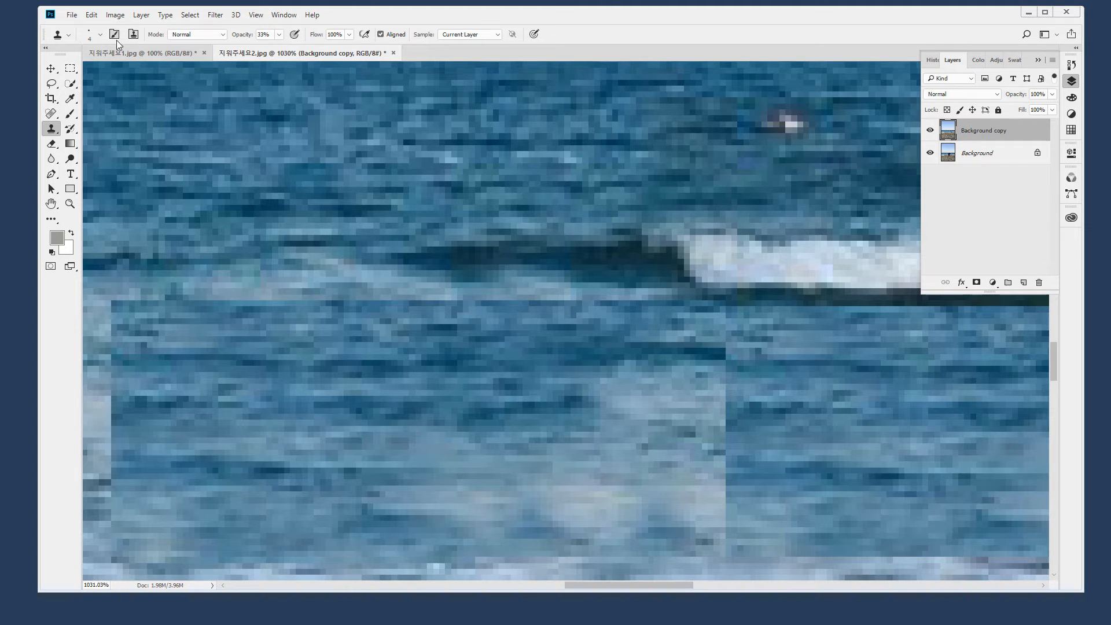
click(102, 34)
drag(105, 72, 114, 71)
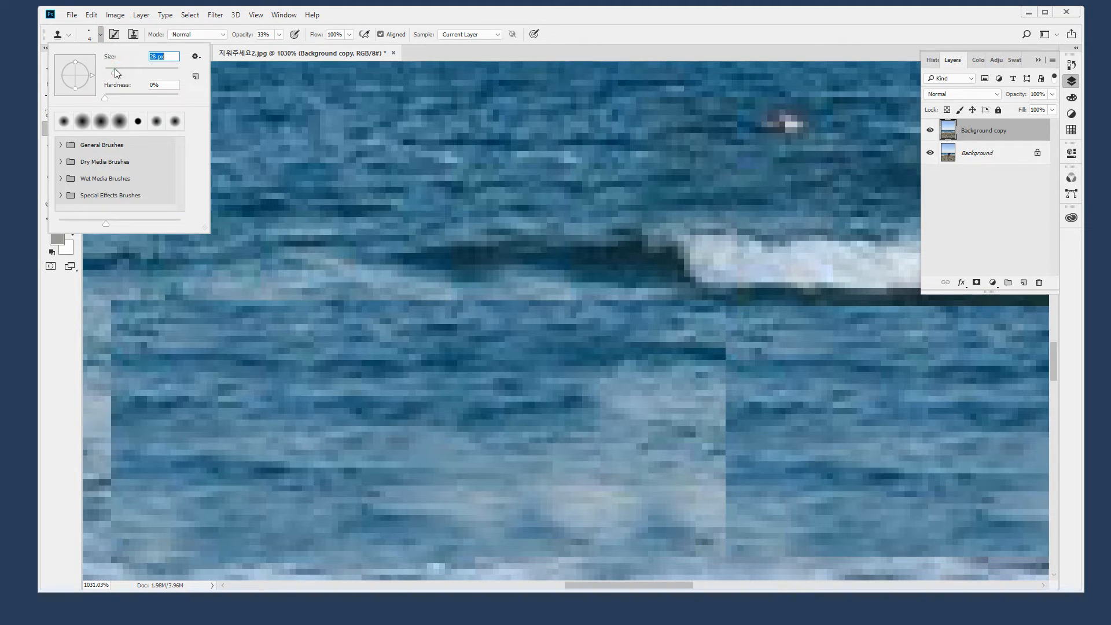
click(715, 2)
Clone nearby water texture over the seams and repeated pale spots of the copied open-water patches to blend them together
mouse_move(747, 373)
mouse_down()
mouse_move(682, 372)
mouse_move(721, 347)
mouse_move(730, 371)
mouse_up()
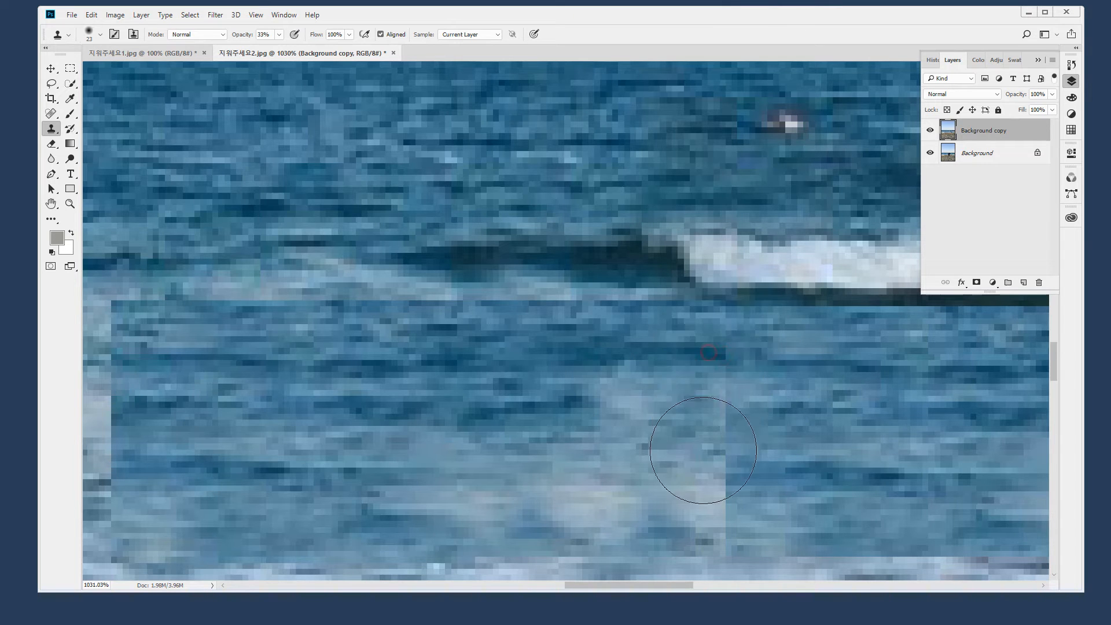
drag(698, 430, 465, 365)
click(700, 317)
click(492, 368)
click(487, 413)
drag(501, 359, 421, 346)
drag(600, 325, 516, 327)
mouse_move(598, 372)
mouse_down()
mouse_move(487, 373)
mouse_move(387, 399)
mouse_up()
mouse_move(541, 410)
mouse_down()
mouse_move(406, 419)
mouse_move(413, 443)
mouse_up()
Clone foam texture over the patch edges in the white water just above the breaking surf
drag(485, 380, 633, 209)
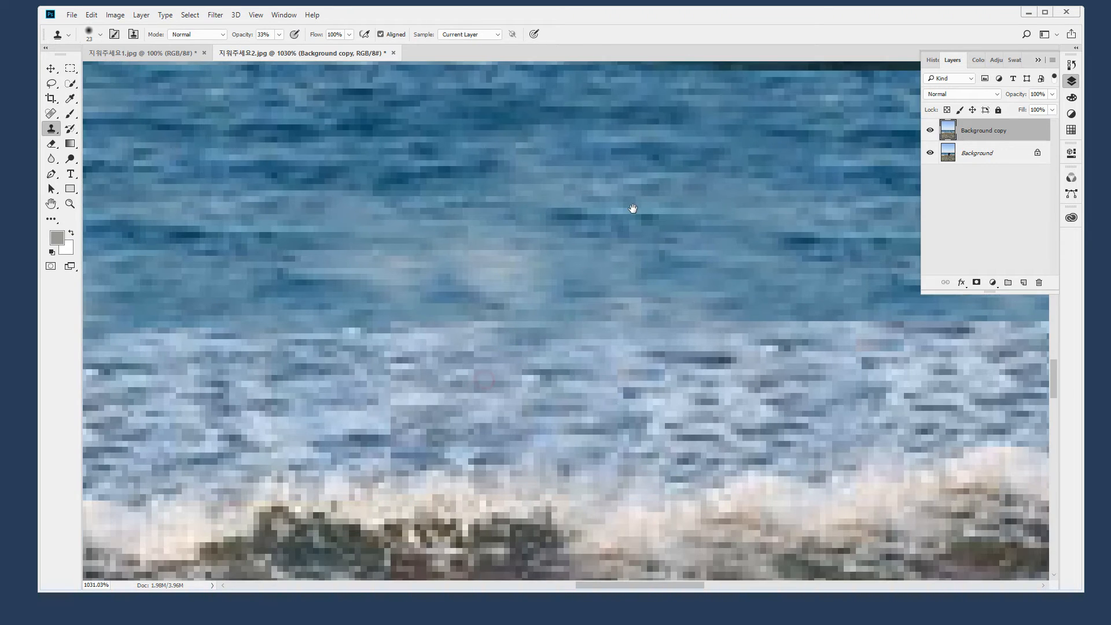
drag(642, 398, 626, 257)
drag(362, 236, 394, 240)
drag(363, 240, 383, 259)
alt+click(555, 195)
drag(365, 198, 382, 206)
drag(392, 286, 375, 284)
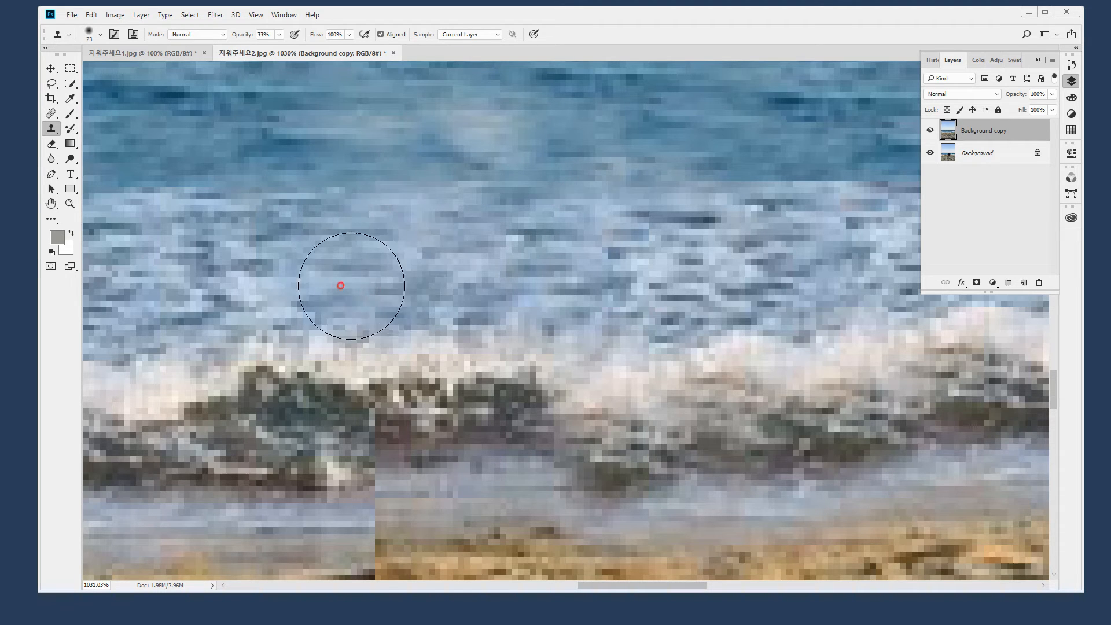
Raise the Clone Stamp opacity to 62% and paint over the vertical seam running from the surf down into the sand
drag(467, 356, 527, 184)
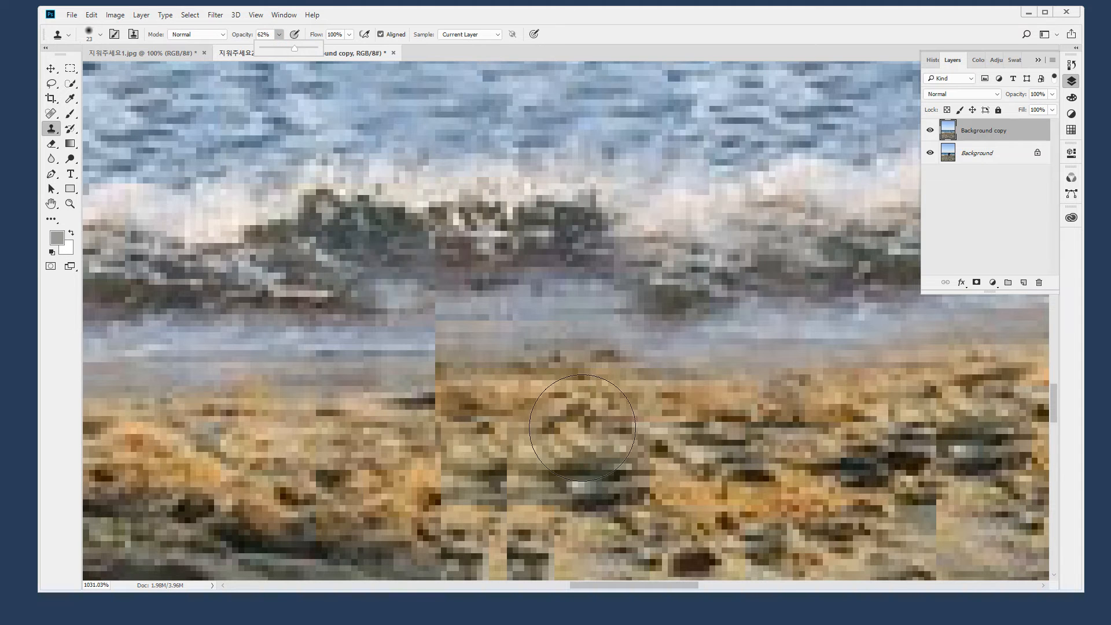
click(588, 420)
mouse_move(452, 396)
mouse_down()
mouse_move(396, 360)
mouse_move(502, 355)
mouse_move(396, 454)
mouse_up()
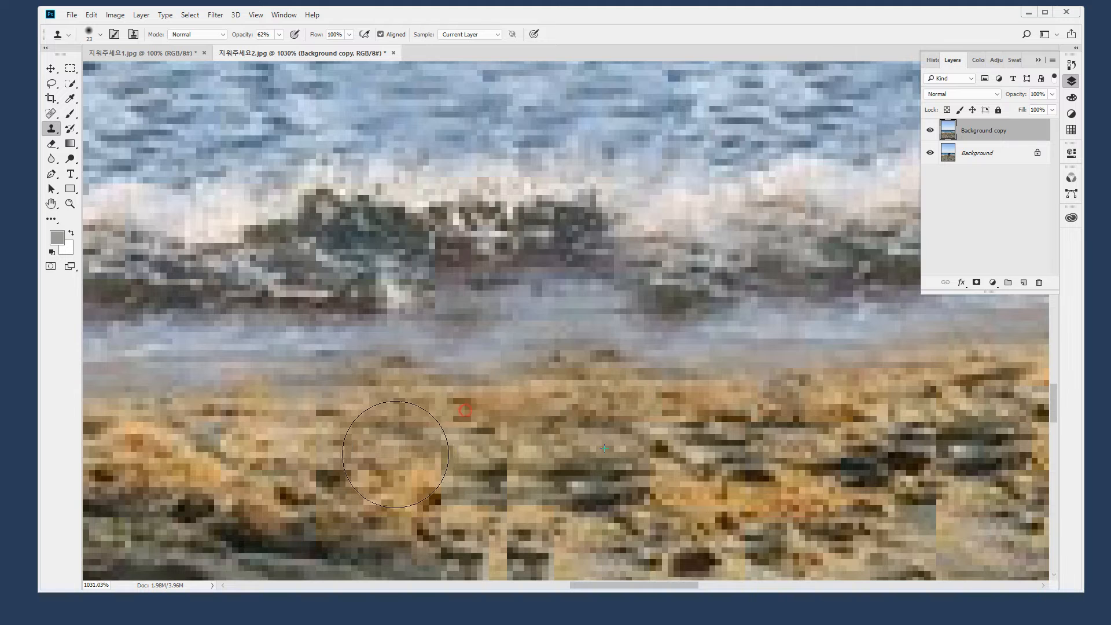
scroll(399, 454, down, 5)
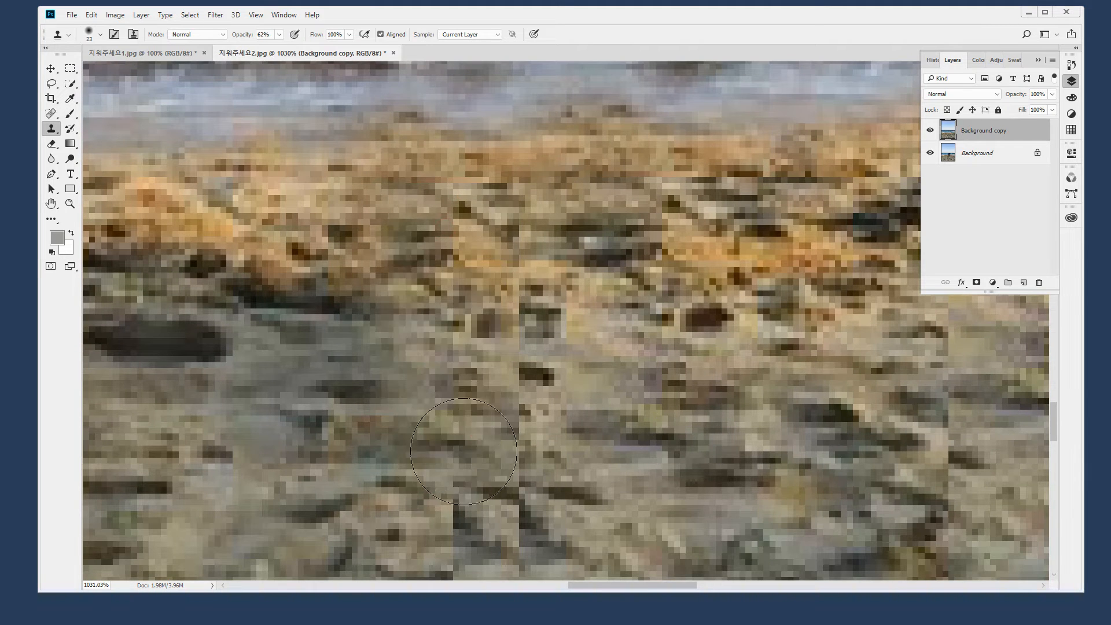
drag(463, 452, 471, 220)
drag(464, 324, 461, 435)
Clone sand texture over the lower edge of the copied sand patches and the vertical seams above it
mouse_move(480, 360)
mouse_down()
mouse_move(470, 356)
mouse_move(794, 264)
mouse_up()
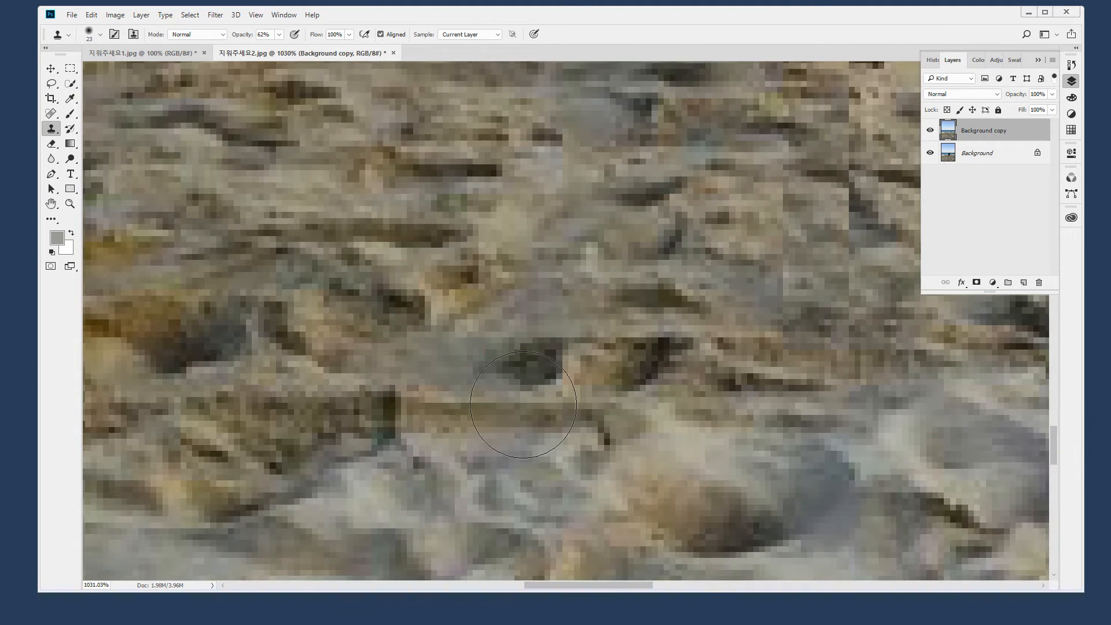
alt+click(434, 425)
drag(489, 358, 528, 360)
click(657, 346)
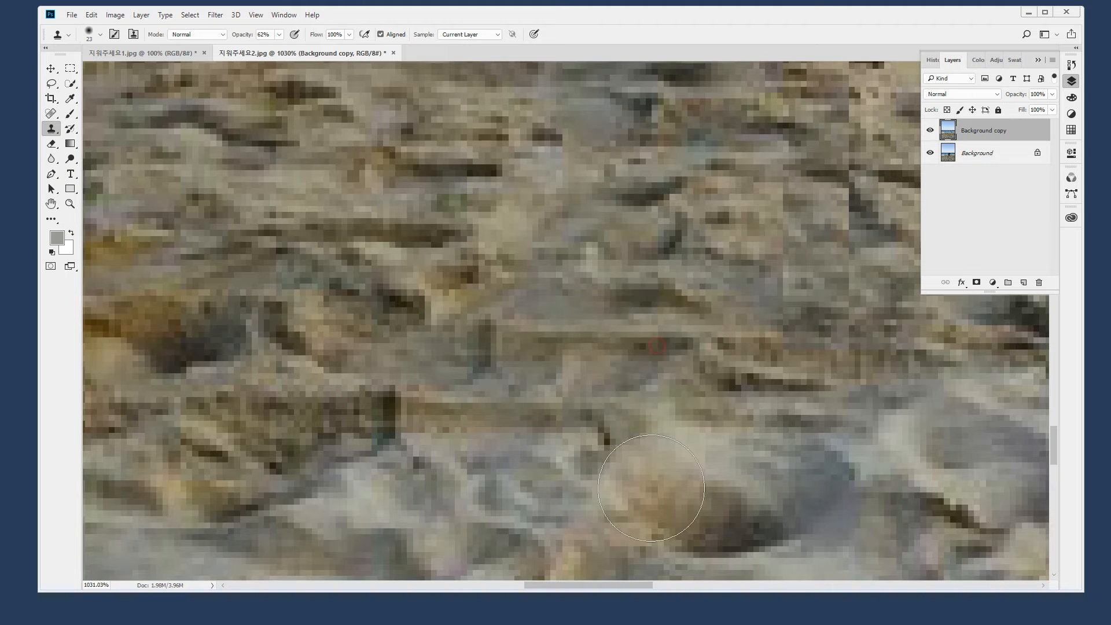
drag(725, 250, 501, 335)
alt+click(461, 229)
drag(601, 164, 599, 383)
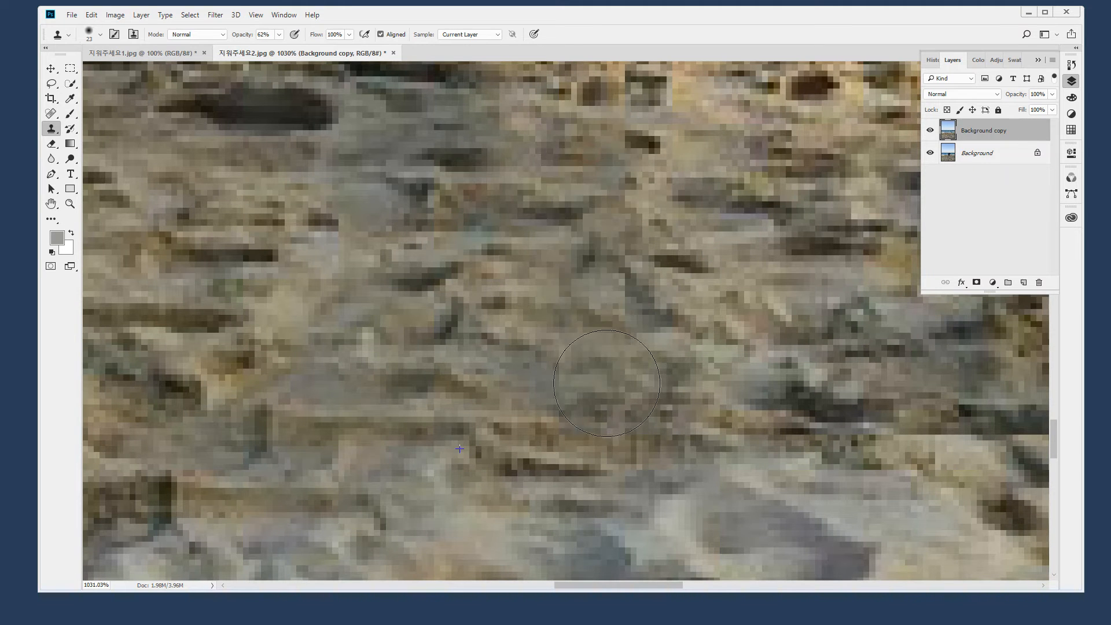
Clone sand and pebble texture over the remaining patch edges and repeated marks across the beach
scroll(602, 382, up, 3)
mouse_move(645, 466)
mouse_down()
mouse_move(627, 461)
mouse_move(664, 335)
mouse_move(630, 366)
mouse_move(443, 411)
mouse_move(443, 427)
mouse_up()
drag(434, 342, 659, 351)
click(382, 331)
drag(704, 311, 594, 437)
alt+click(682, 327)
mouse_move(496, 409)
mouse_down()
mouse_move(454, 323)
mouse_move(461, 449)
mouse_move(382, 444)
mouse_up()
mouse_move(548, 221)
mouse_down()
mouse_move(527, 501)
mouse_move(466, 349)
mouse_move(479, 192)
mouse_move(457, 339)
mouse_up()
drag(602, 370, 416, 380)
mouse_move(665, 182)
mouse_down()
mouse_move(690, 344)
mouse_move(649, 166)
mouse_move(650, 422)
mouse_move(669, 462)
mouse_move(638, 162)
mouse_up()
mouse_move(624, 259)
mouse_down()
mouse_move(617, 417)
mouse_move(550, 407)
mouse_move(560, 438)
mouse_move(480, 424)
mouse_up()
Revert the last four Clone Stamp strokes at the surf seam through the history
drag(662, 284, 589, 530)
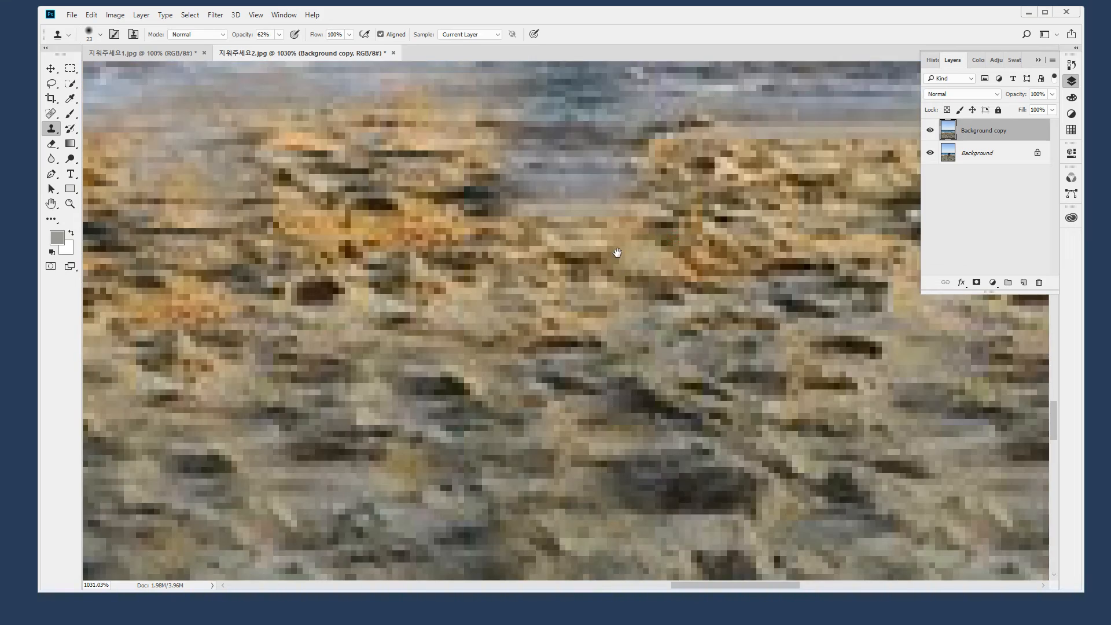
drag(618, 251, 583, 494)
mouse_move(519, 327)
mouse_down()
mouse_move(511, 285)
mouse_move(519, 330)
mouse_move(526, 251)
mouse_move(529, 282)
mouse_up()
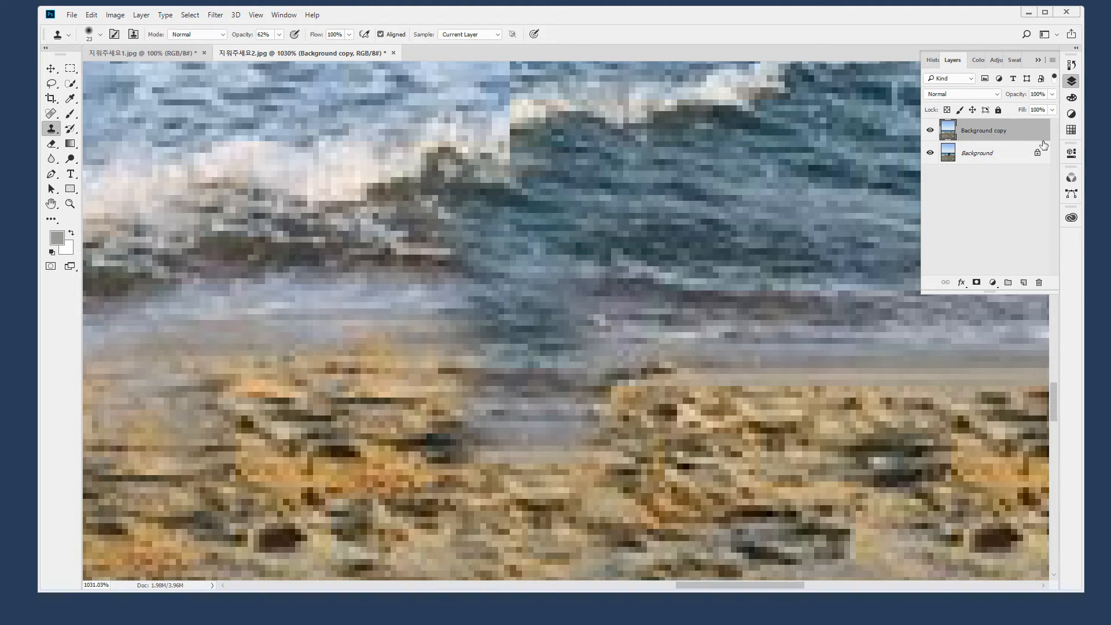
click(1071, 65)
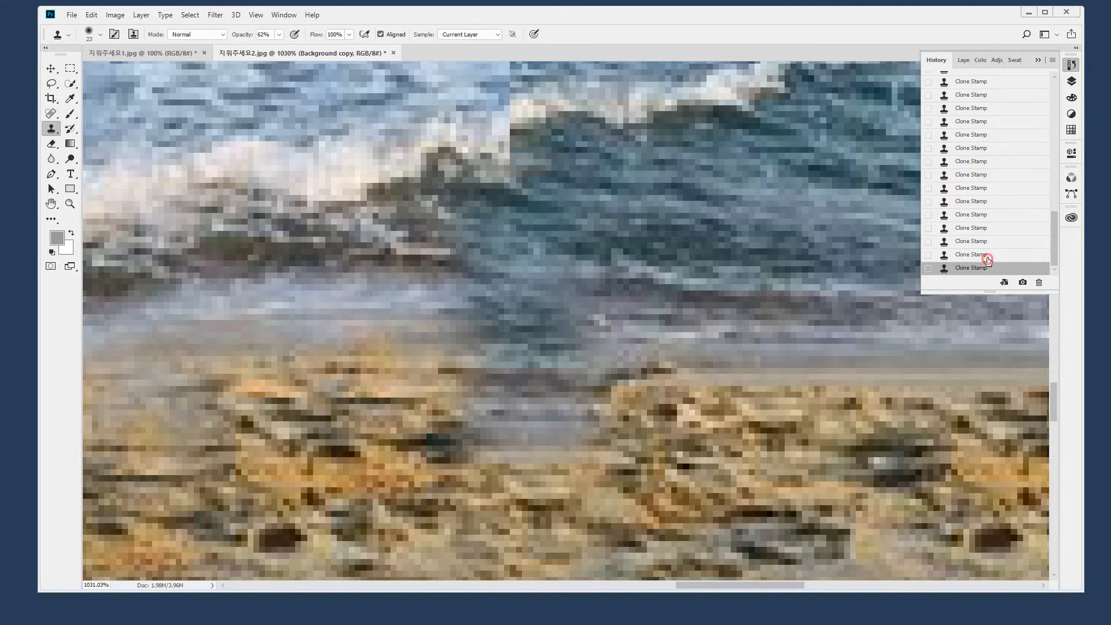
click(987, 255)
click(988, 241)
click(989, 216)
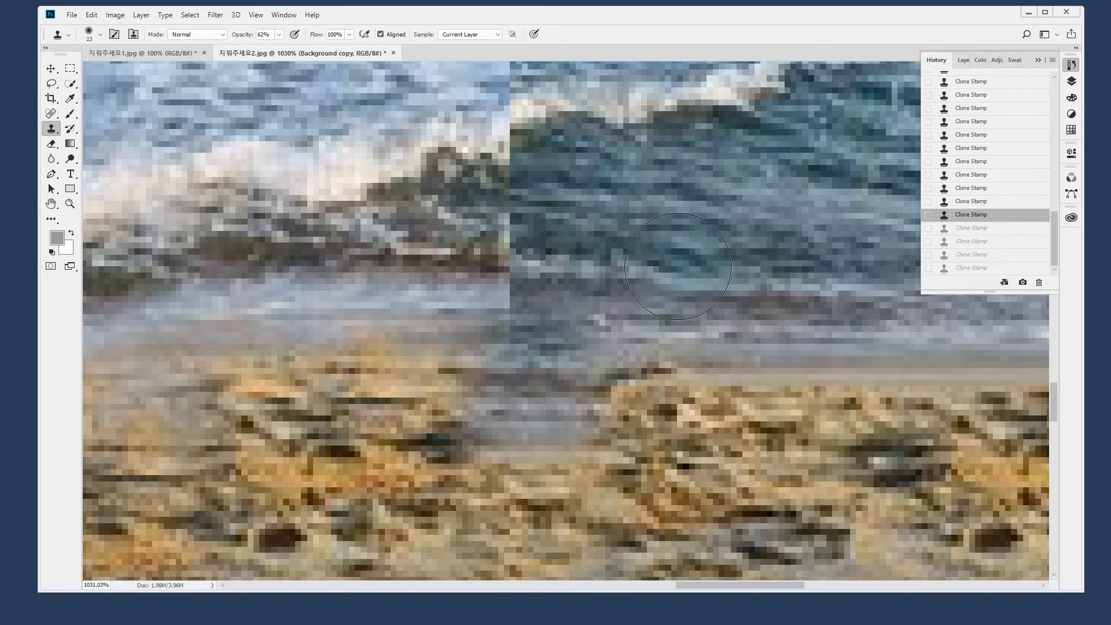
Clone surf and foam texture over the vertical seam from the waterline up through the breaking wave crest
mouse_move(566, 271)
mouse_down()
mouse_move(509, 263)
mouse_move(515, 202)
mouse_up()
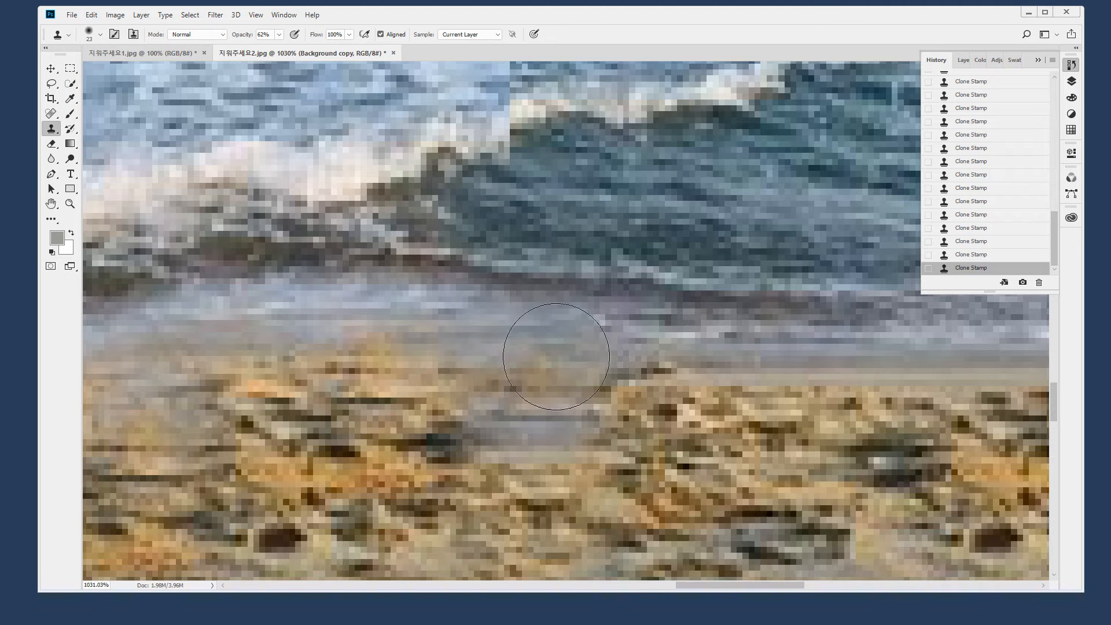
drag(616, 199, 599, 379)
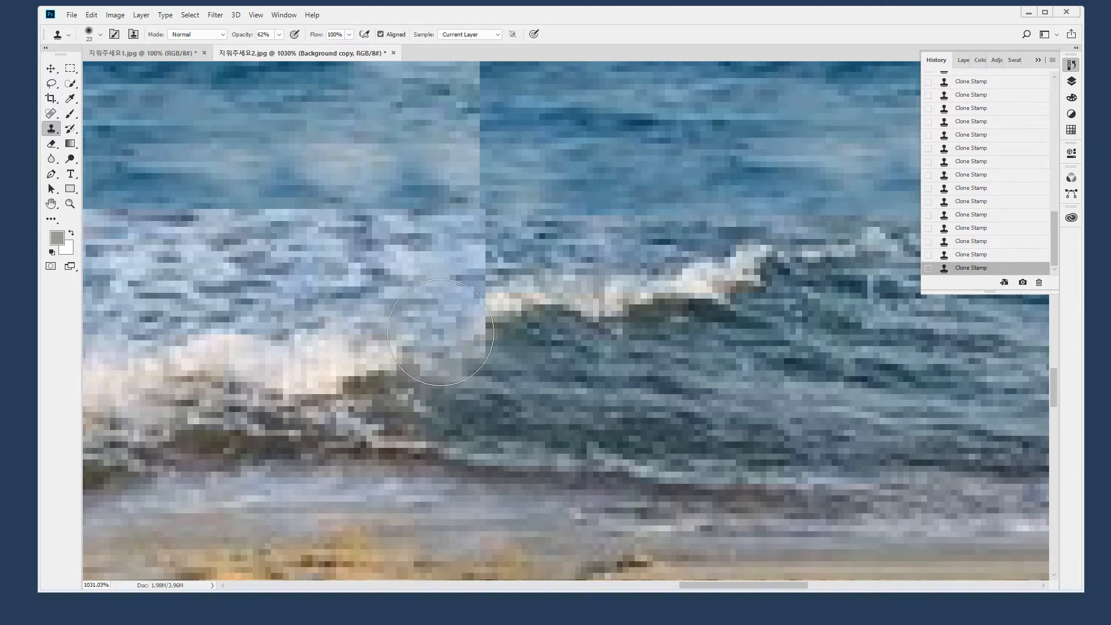
mouse_move(481, 315)
mouse_down()
mouse_move(483, 203)
mouse_move(496, 367)
mouse_move(498, 255)
mouse_move(487, 326)
mouse_up()
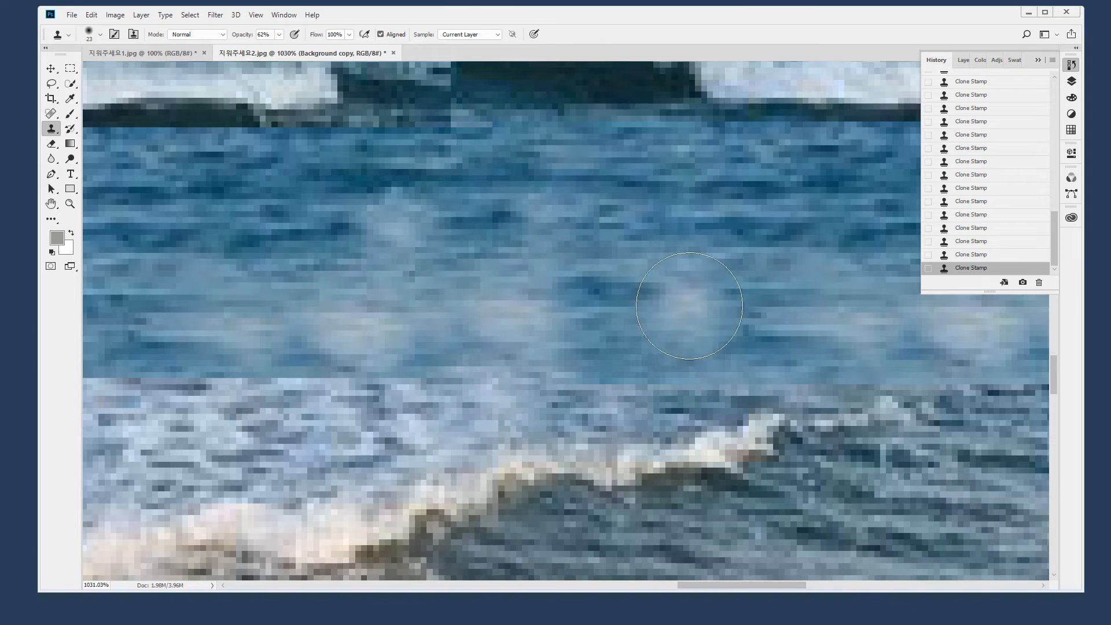
Clone the adjacent white water and waves over the outer edge of the copied open-water patch with the Clone Stamp
double_click(70, 204)
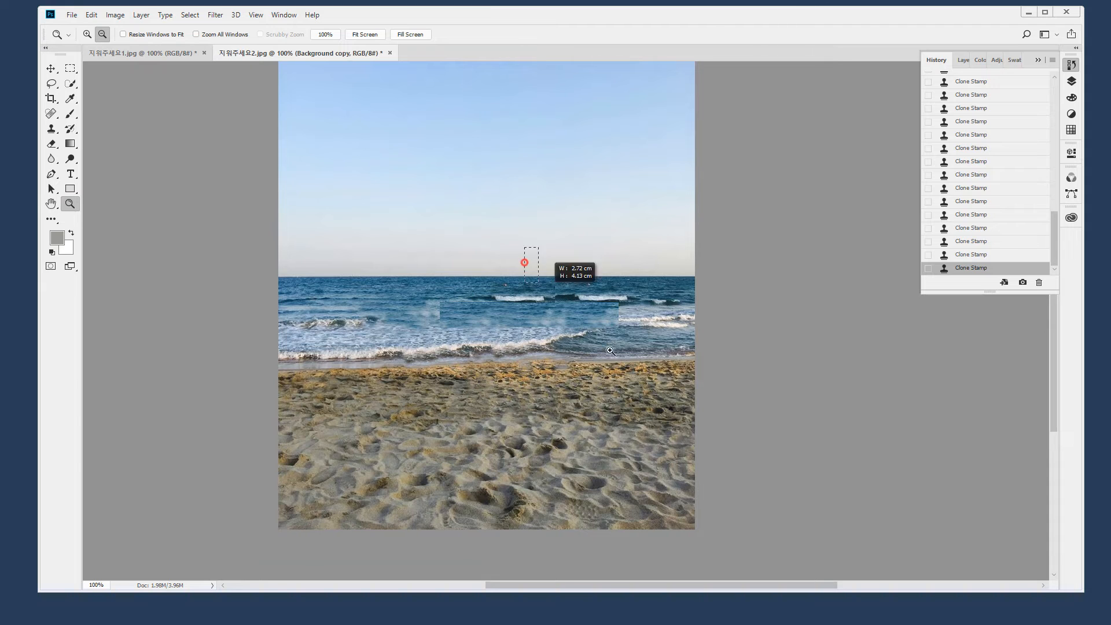
drag(610, 351, 694, 408)
drag(670, 322, 583, 400)
drag(635, 465, 635, 466)
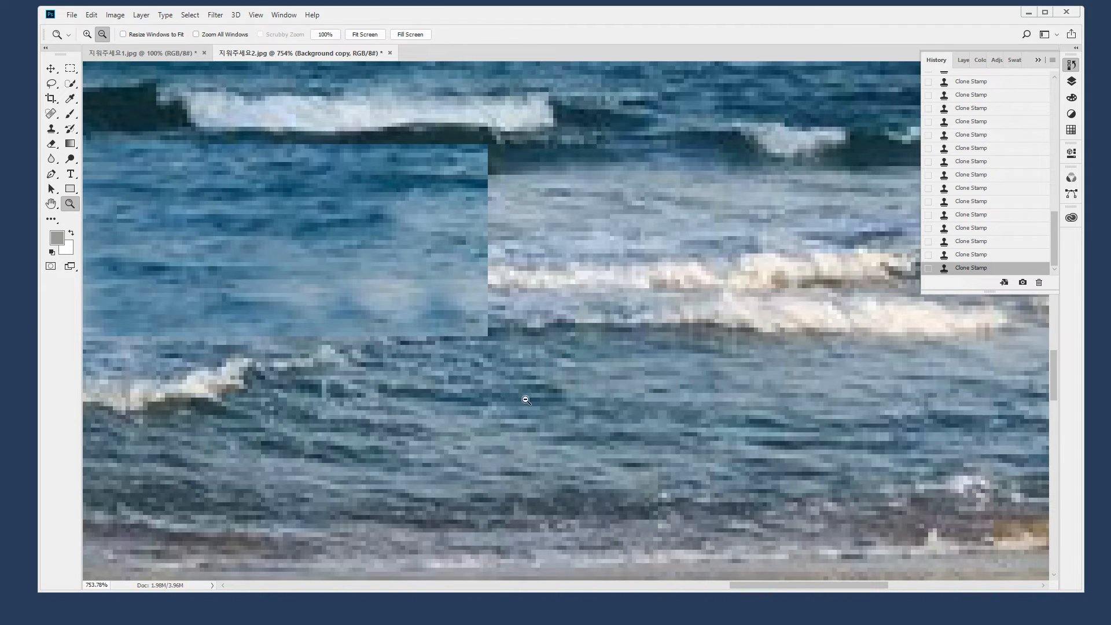
key(s)
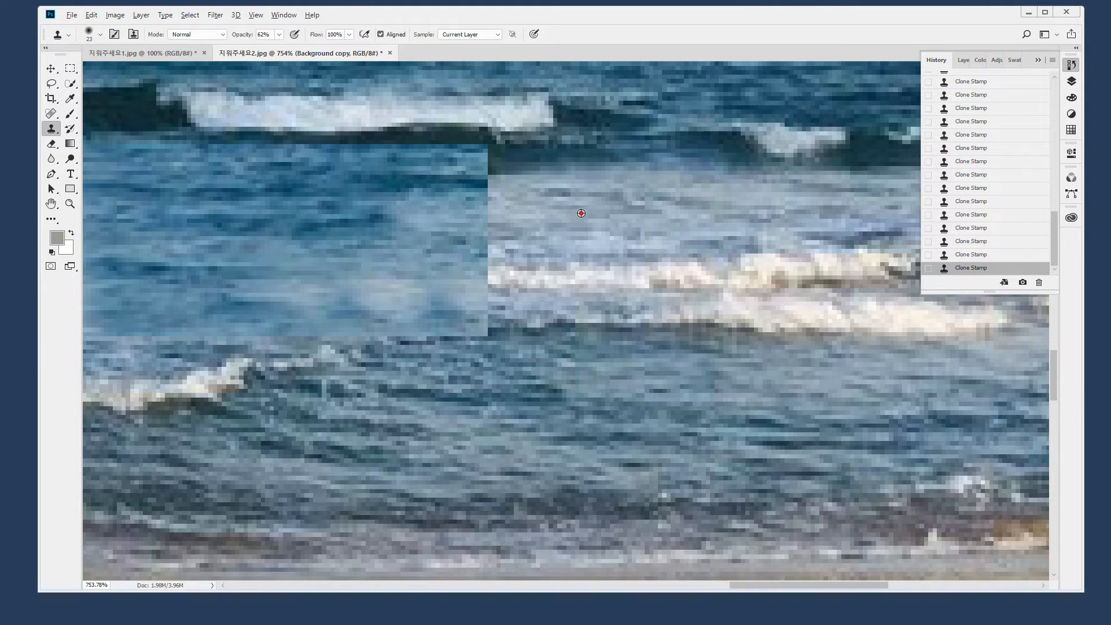
drag(480, 263, 477, 278)
alt+click(590, 274)
click(485, 276)
mouse_move(481, 197)
mouse_down()
mouse_move(491, 326)
mouse_move(432, 346)
mouse_move(452, 352)
mouse_move(365, 377)
mouse_move(425, 359)
mouse_move(326, 369)
mouse_up()
mouse_move(485, 181)
mouse_down()
mouse_move(487, 199)
mouse_move(457, 174)
mouse_move(467, 154)
mouse_move(417, 185)
mouse_move(449, 230)
mouse_up()
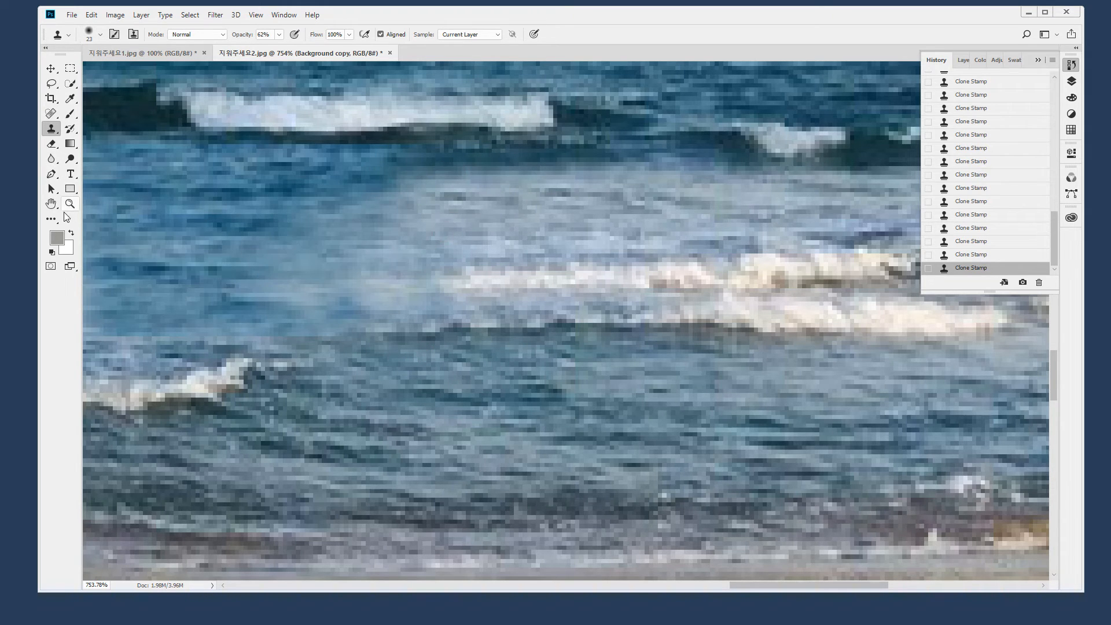
double_click(70, 203)
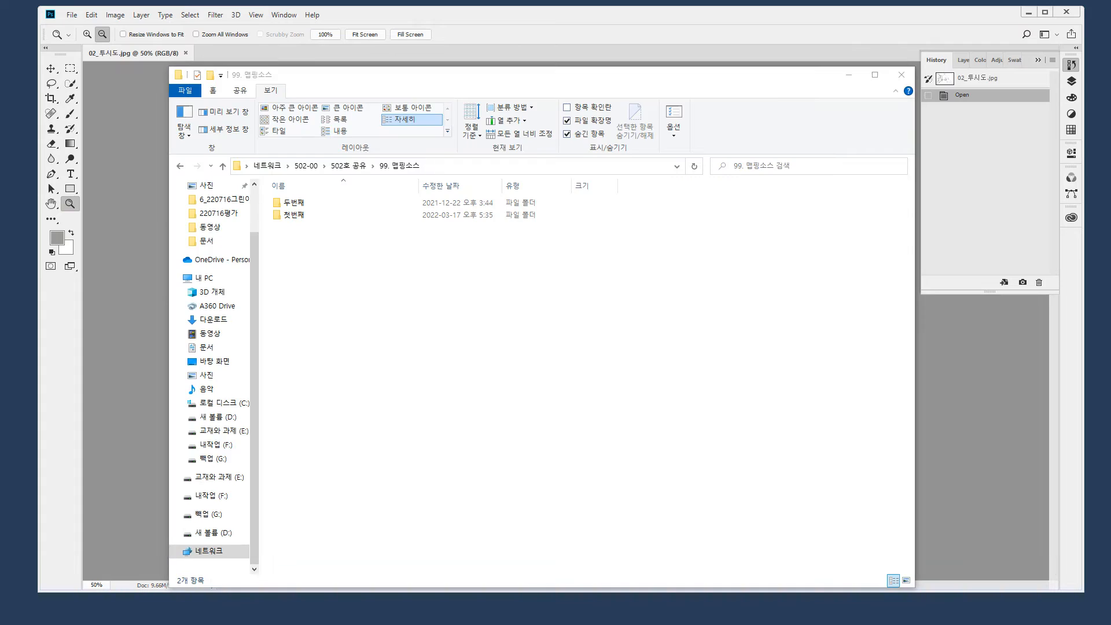
Look into the 첫번째 folder of 99. 맵핑소스 in File Explorer and return to its parent folder
click(313, 233)
double_click(301, 216)
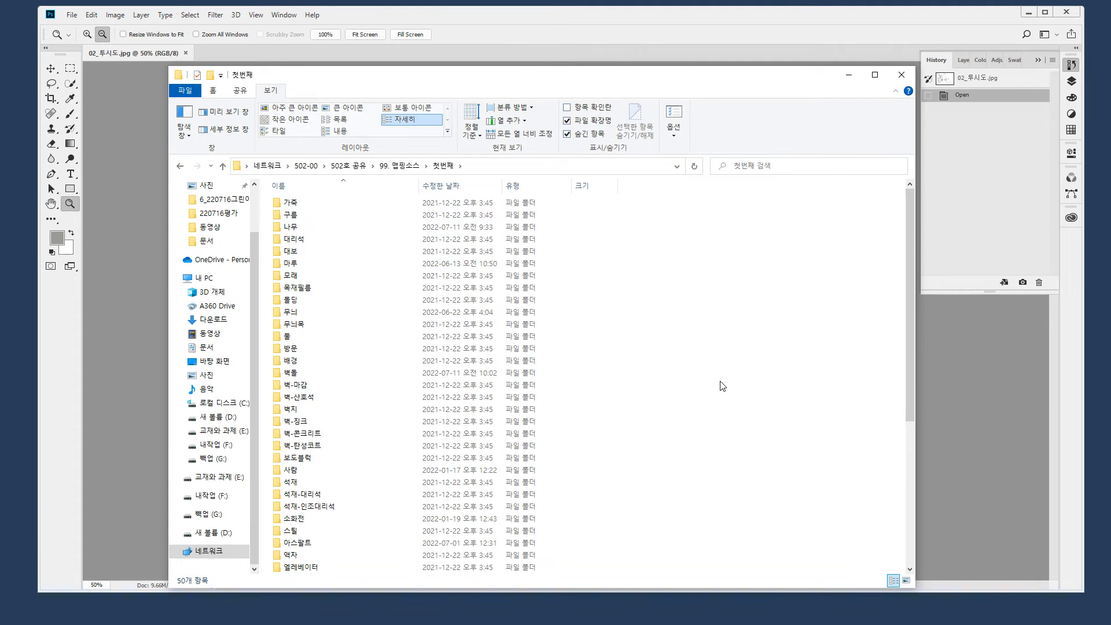
key(alt+Left)
Browse the textures in 두번째 > 001 Wood floor > maps as extra large icons, returning to the 두번째 folder
click(310, 203)
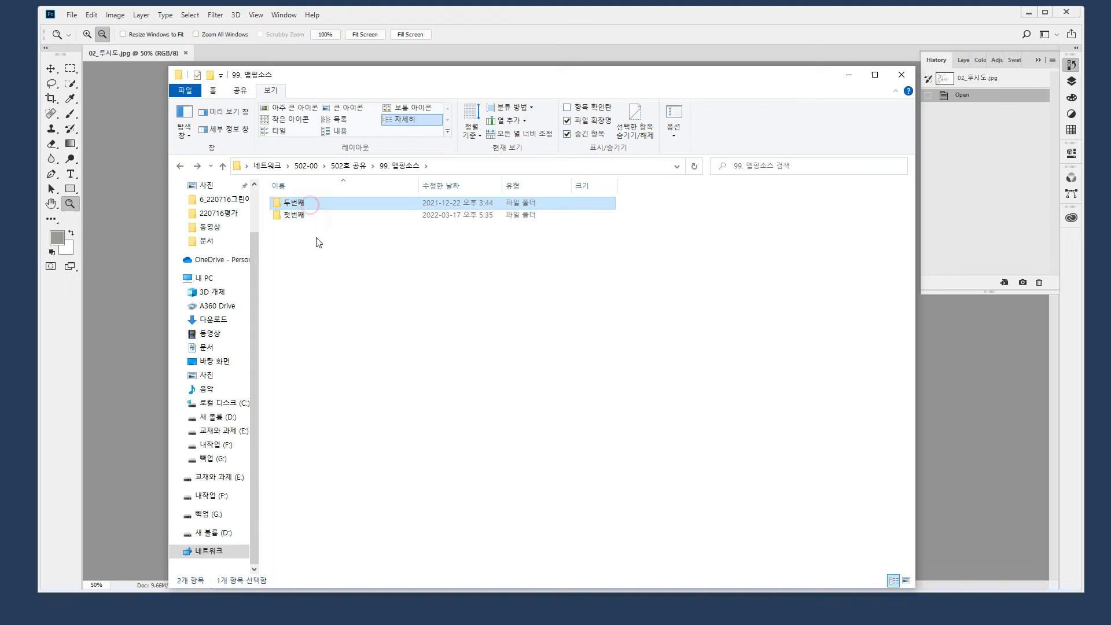
key(Return)
double_click(292, 203)
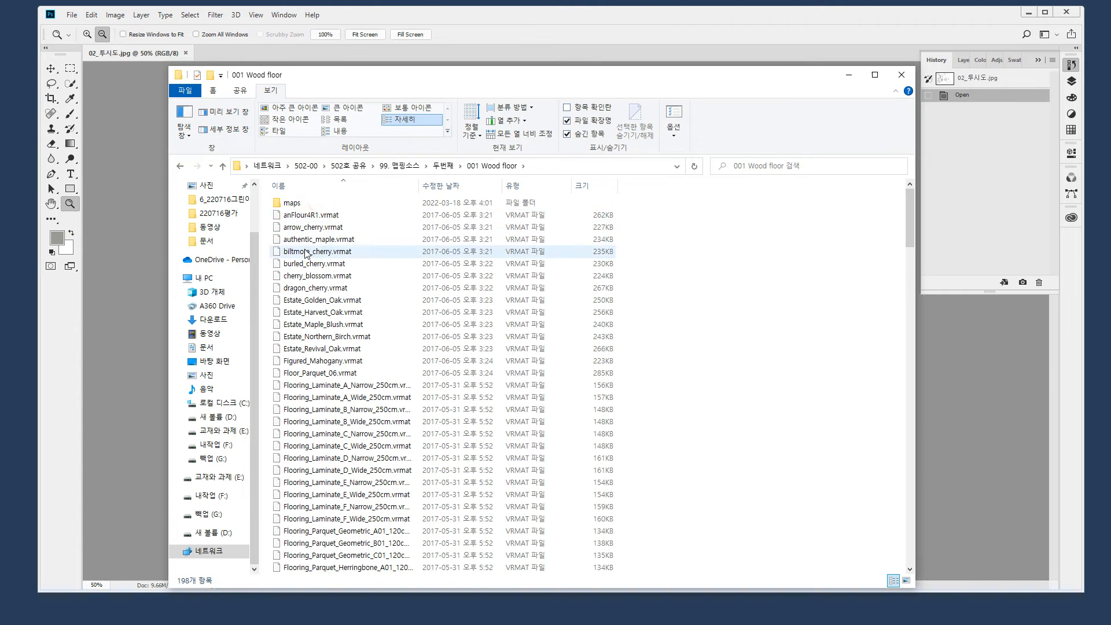
double_click(296, 203)
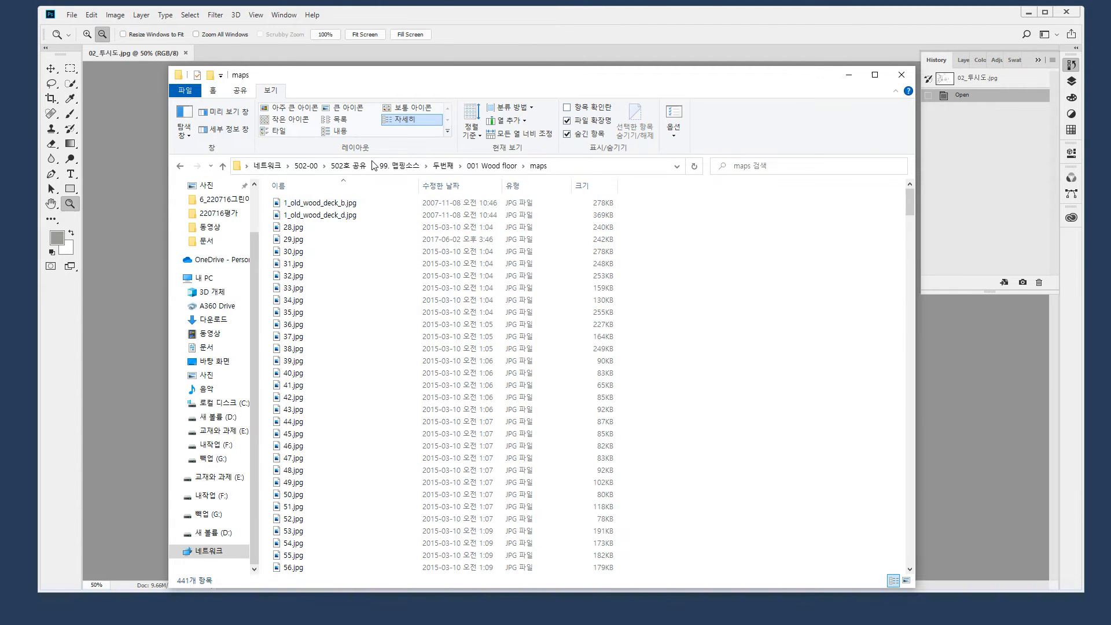
click(287, 109)
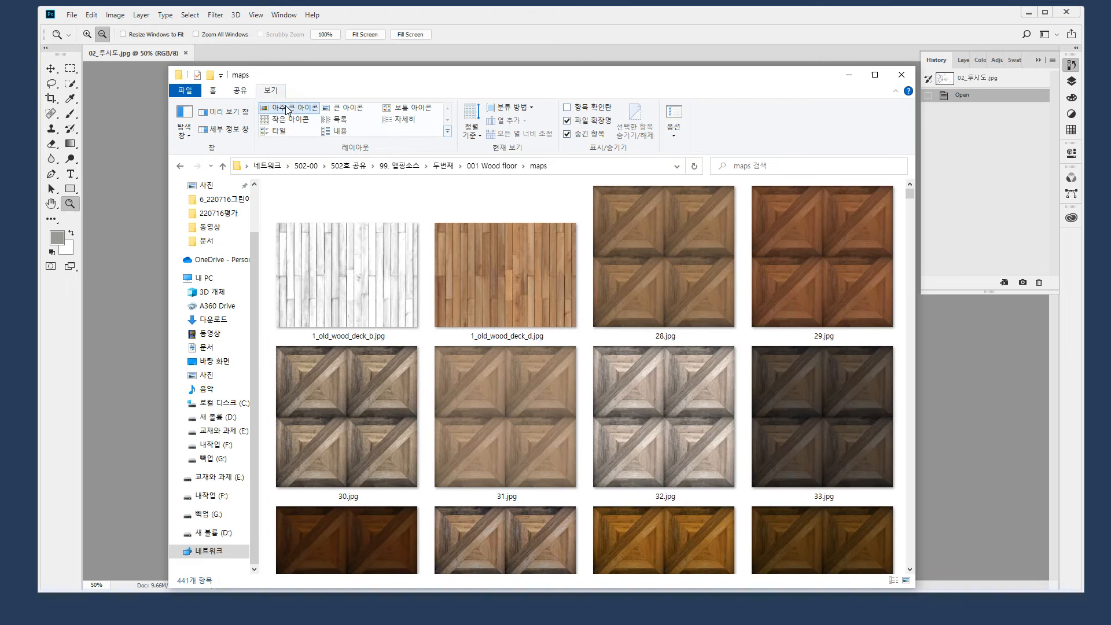
scroll(828, 501, down, 10)
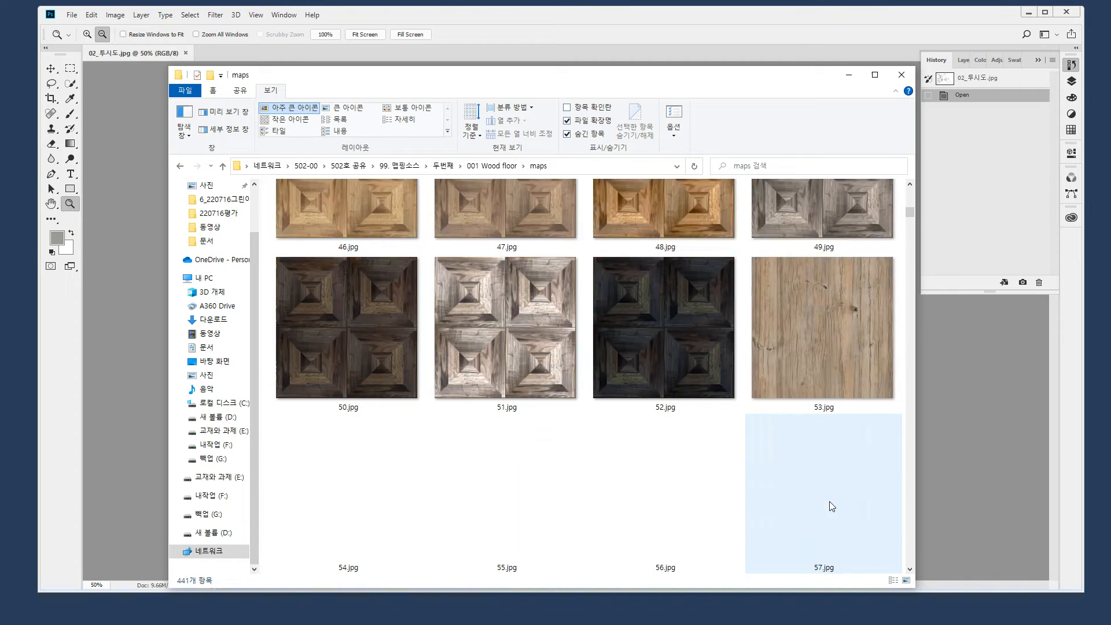
scroll(828, 501, down, 3)
key(alt+Left)
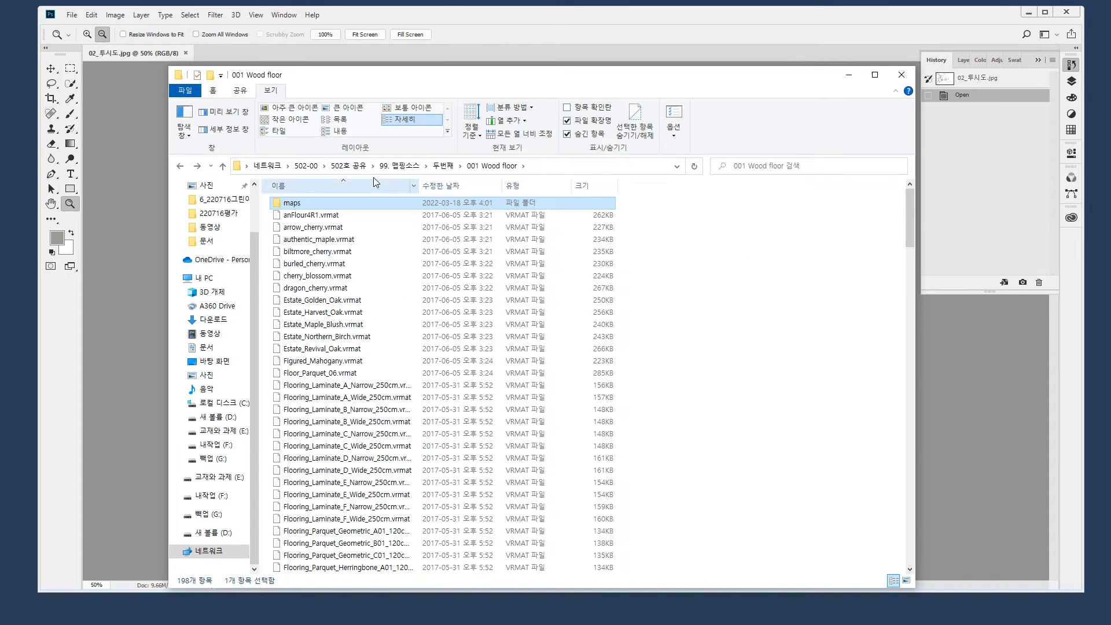
key(alt+Left)
Browse the textures in 002 Wood Supplies > maps as extra large icons, returning to the 두번째 folder
double_click(323, 215)
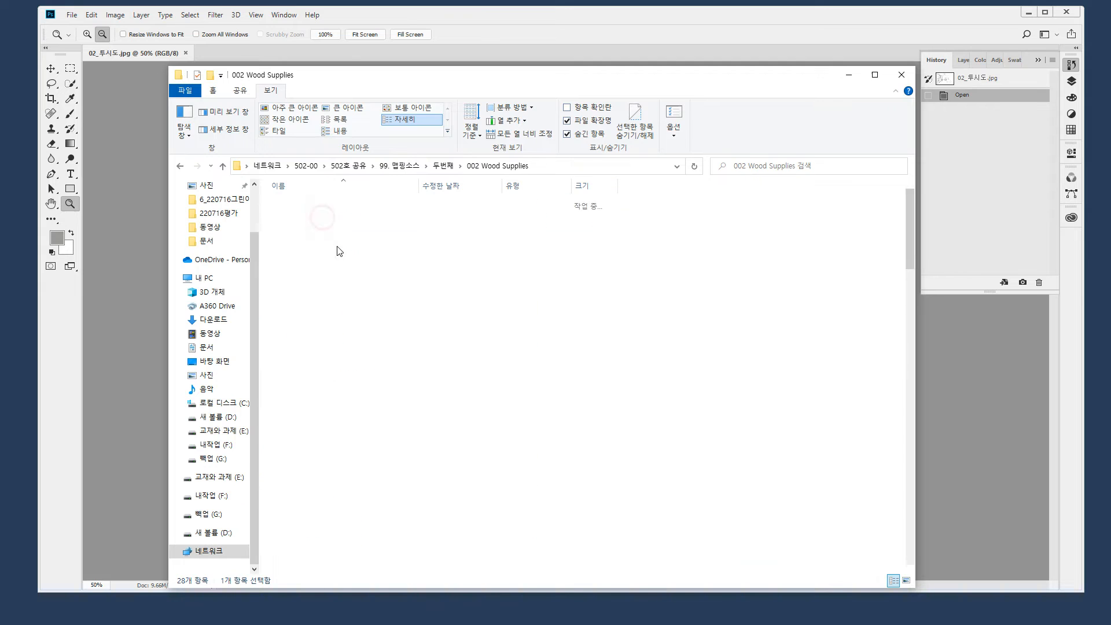
double_click(318, 203)
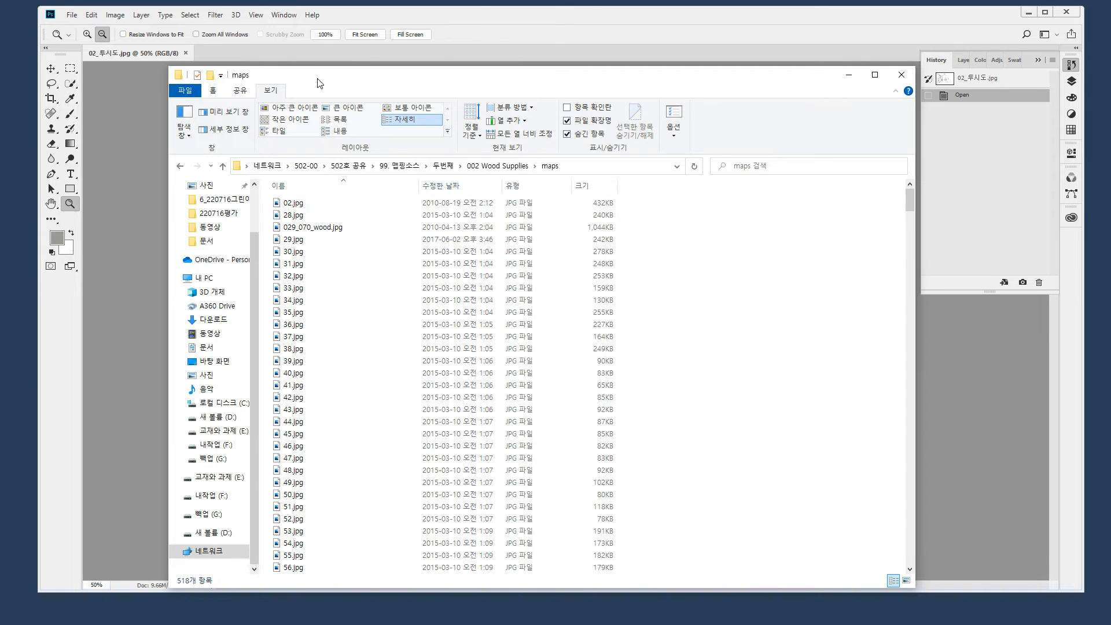
click(295, 107)
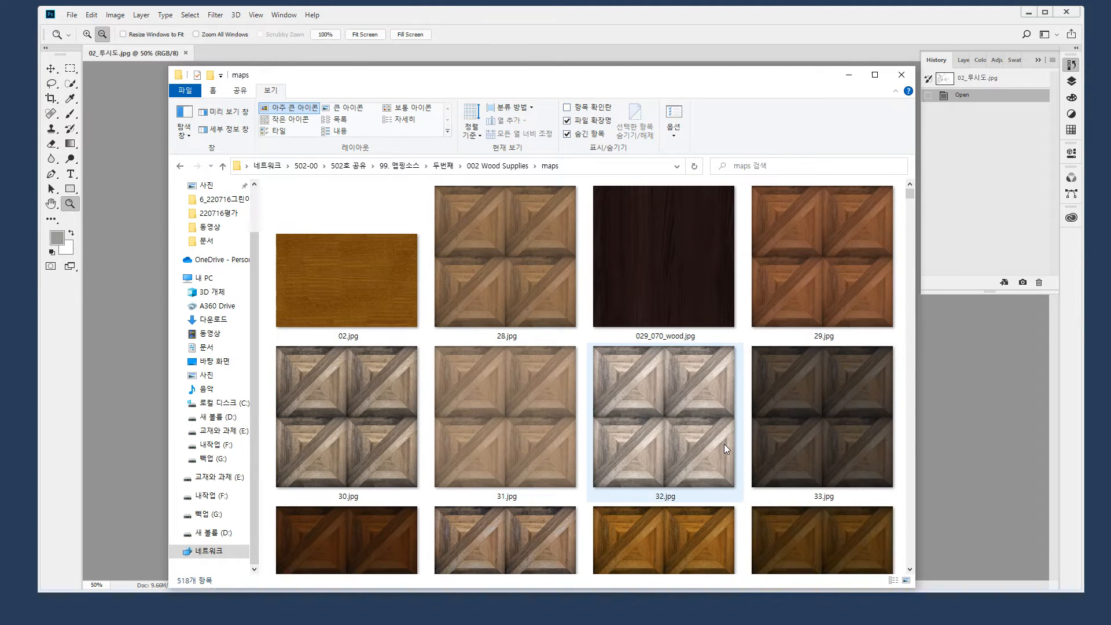
scroll(724, 444, down, 5)
key(alt+Left)
key(alt+Left)
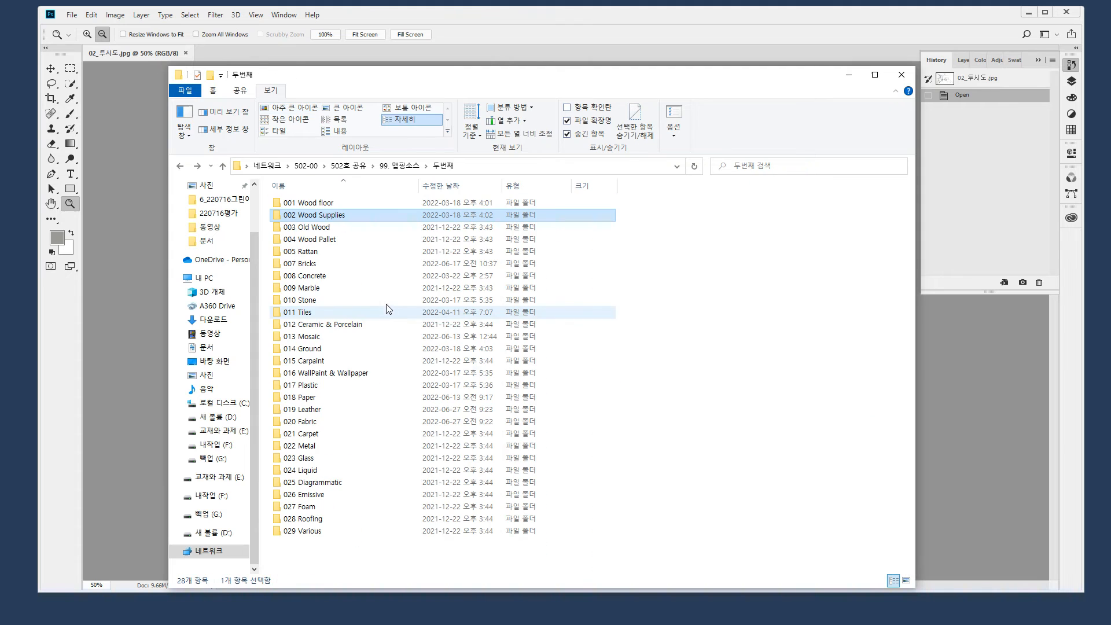
View the 003 Old Wood maps as large and extra large icons, returning to the 두번째 folder
double_click(310, 228)
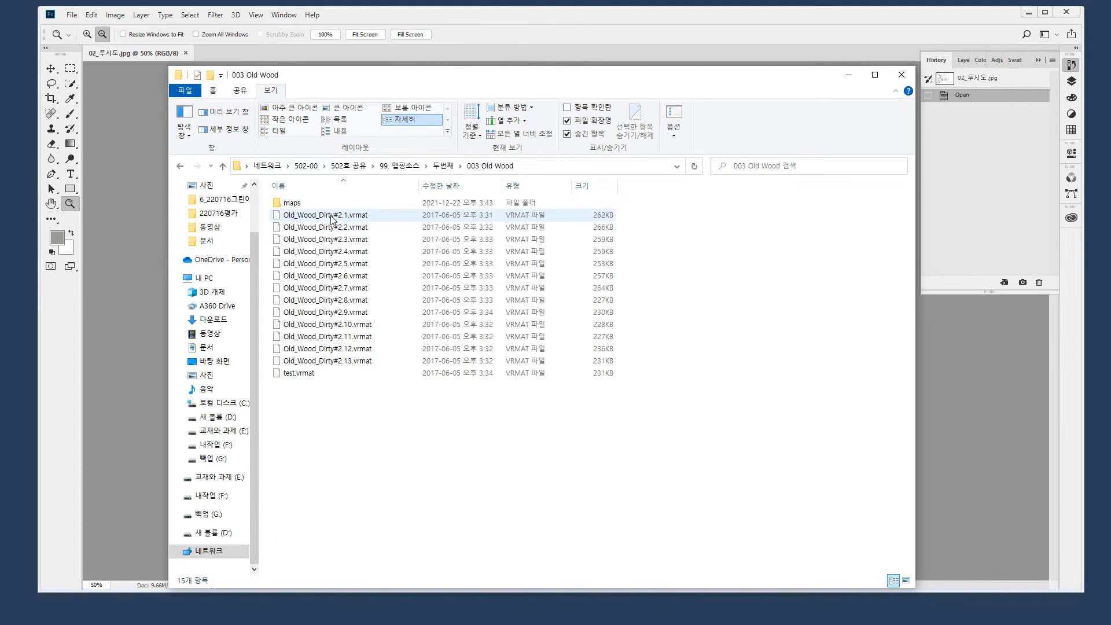
double_click(293, 203)
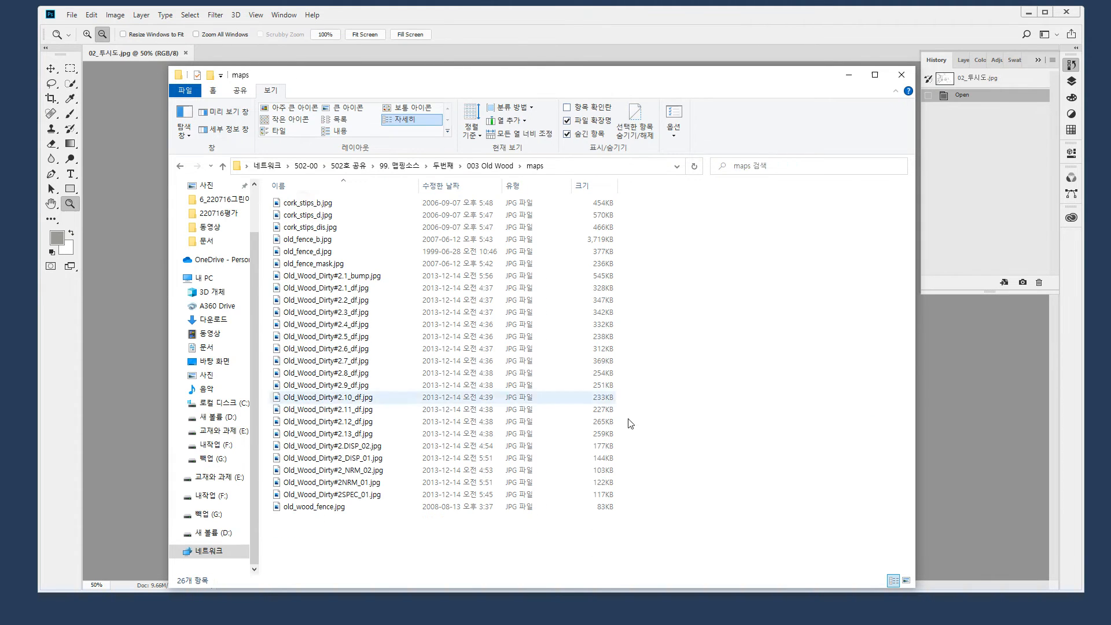
click(327, 108)
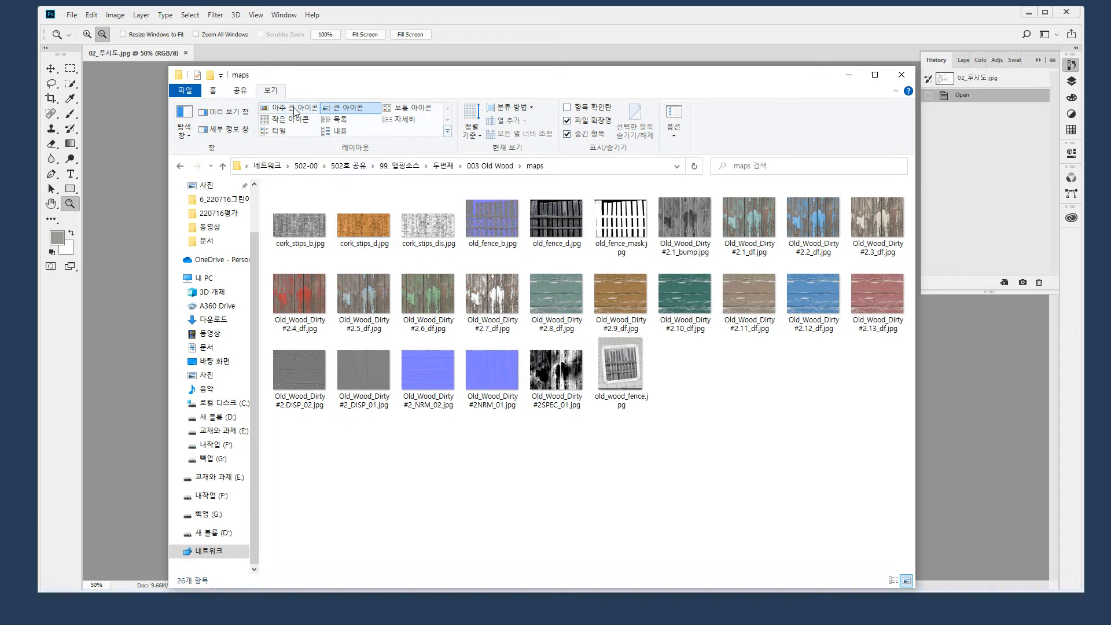
click(295, 109)
key(BackSpace)
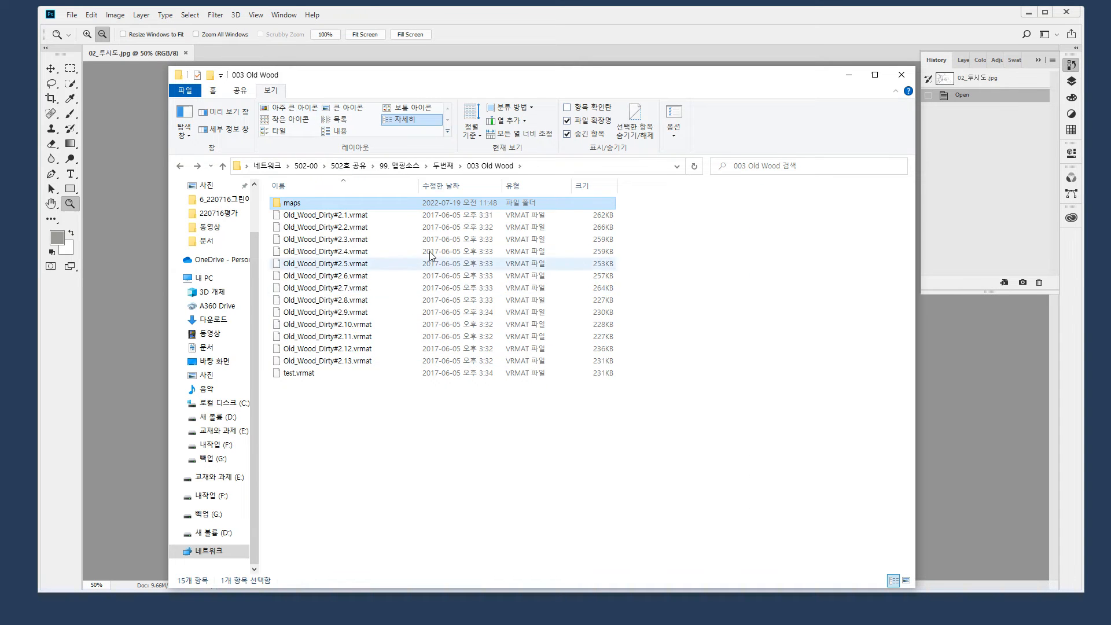
key(BackSpace)
Browse the textures in 004 Wood Pallet > maps as extra large icons
click(327, 239)
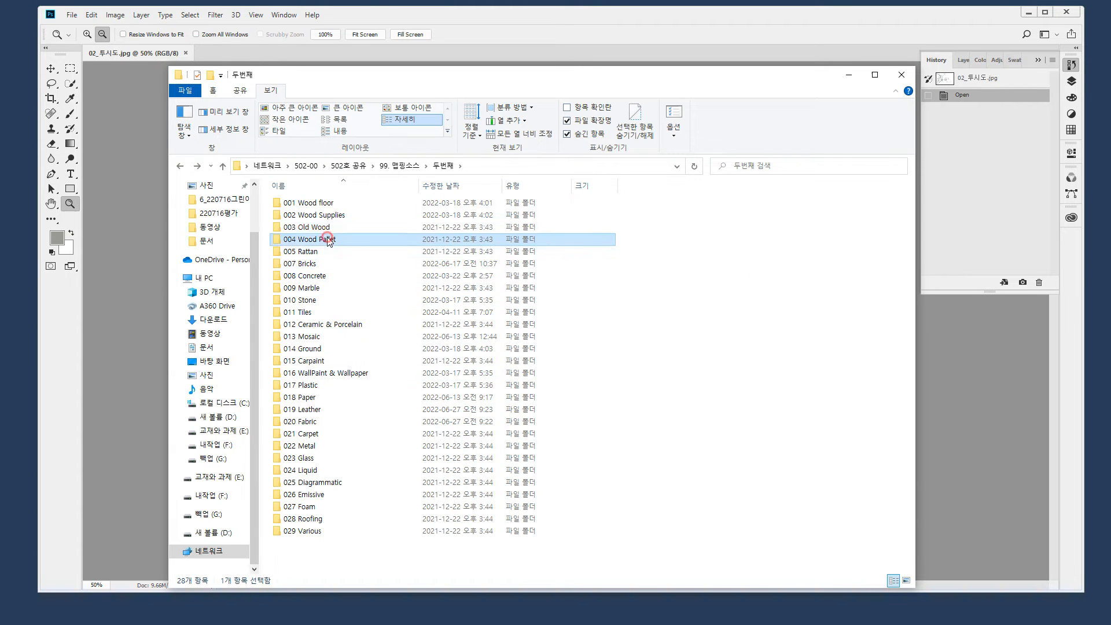
double_click(327, 239)
double_click(315, 201)
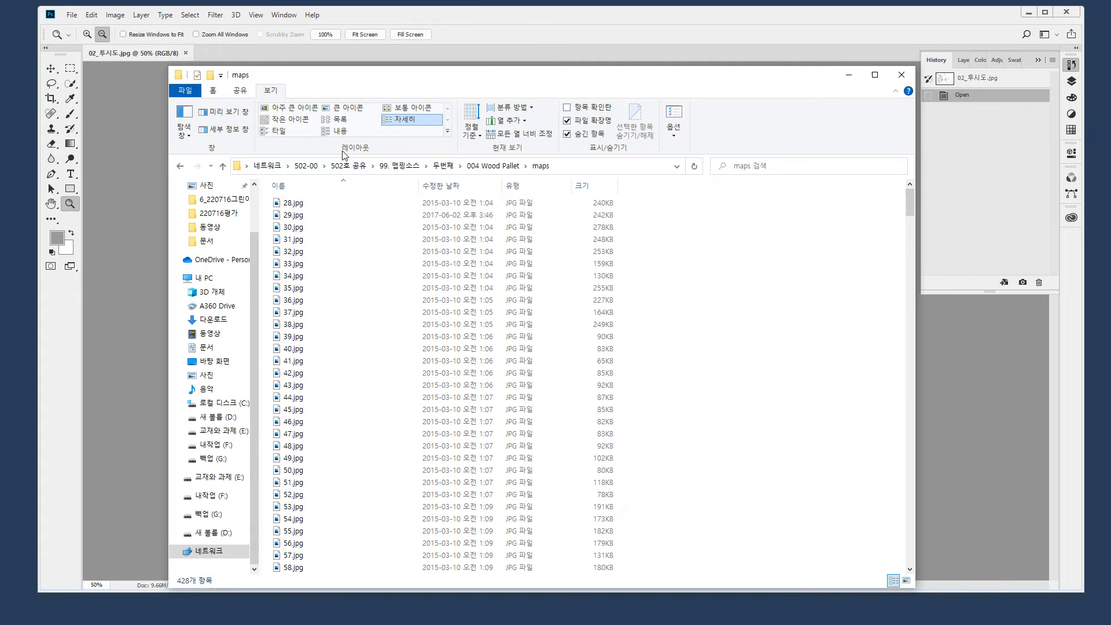
click(293, 107)
scroll(647, 480, down, 3)
scroll(647, 478, down, 6)
scroll(644, 468, down, 6)
Move the File Explorer window aside and place the 나무_006 wood texture into 02_투시도.jpg in Photoshop at 100% scale
drag(609, 78, 0, 62)
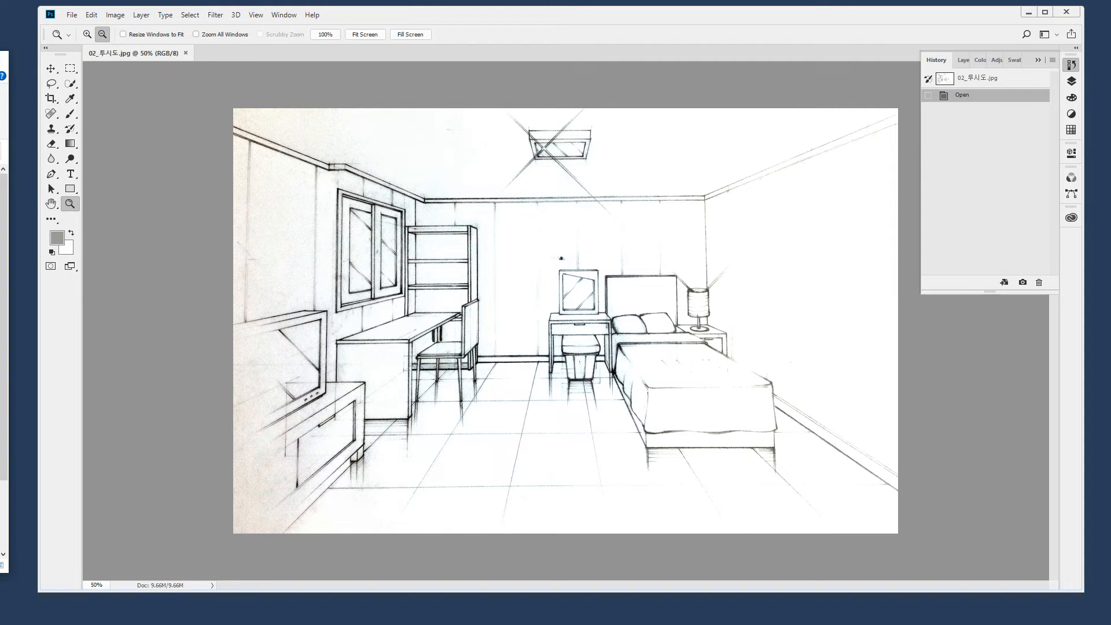
drag(0, 59, 0, 54)
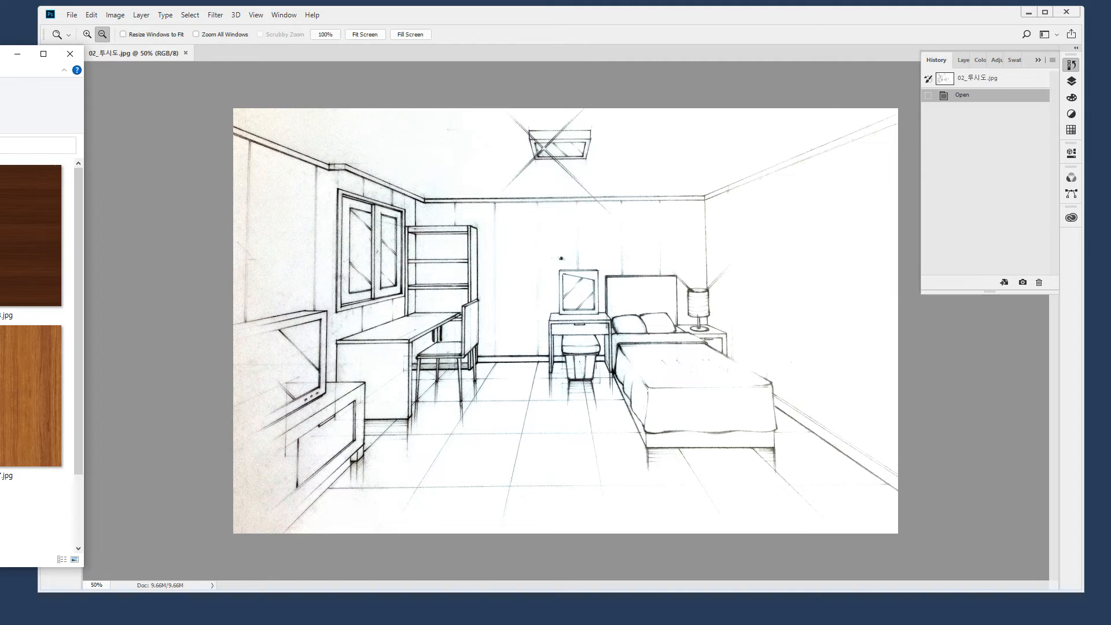
drag(0, 324, 409, 307)
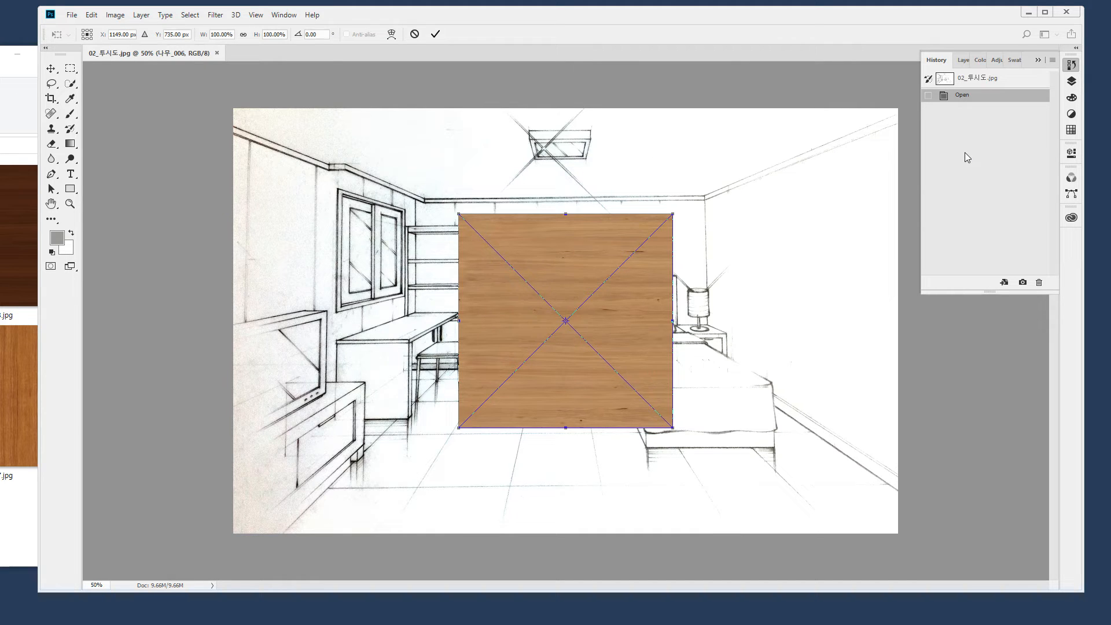
key(Return)
Display the layer list and inspect the commands available for the 나무_006 layer without applying any
click(1072, 84)
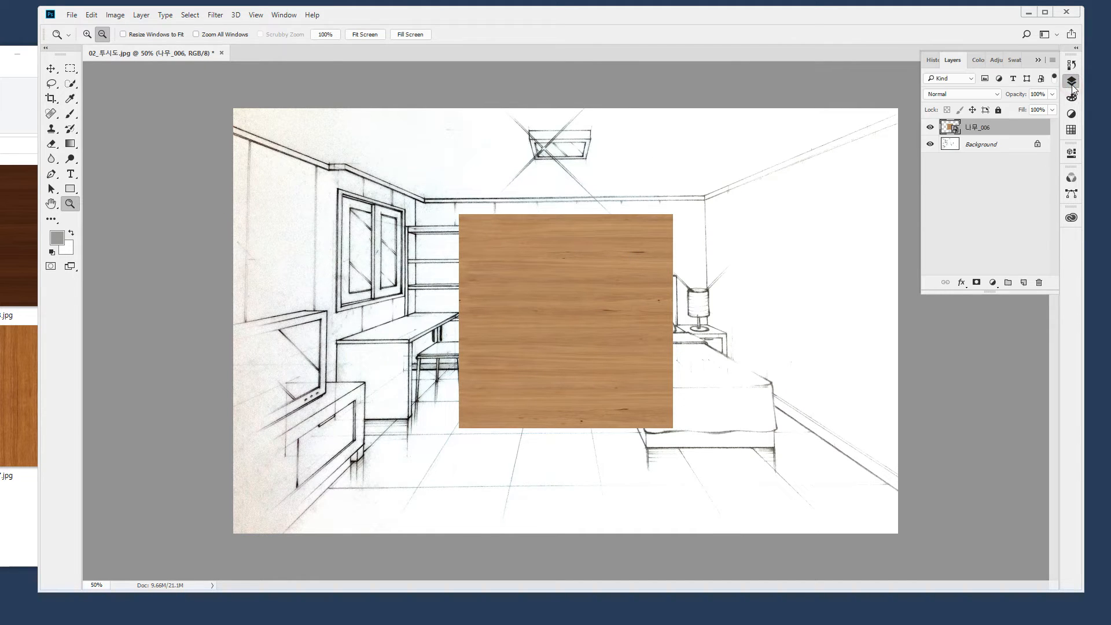
mouse_move(1007, 124)
mouse_down()
mouse_move(947, 138)
mouse_move(943, 103)
mouse_move(996, 110)
mouse_move(990, 139)
mouse_move(1003, 128)
mouse_move(982, 163)
mouse_move(931, 119)
mouse_move(997, 122)
mouse_move(1001, 145)
mouse_up()
right_click(983, 123)
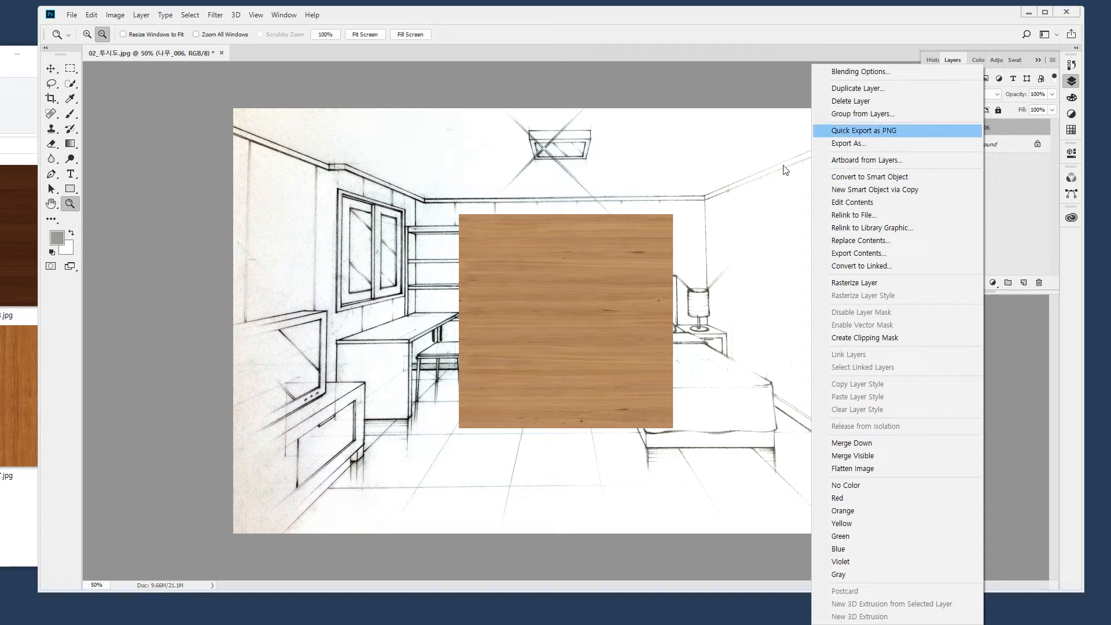
click(582, 255)
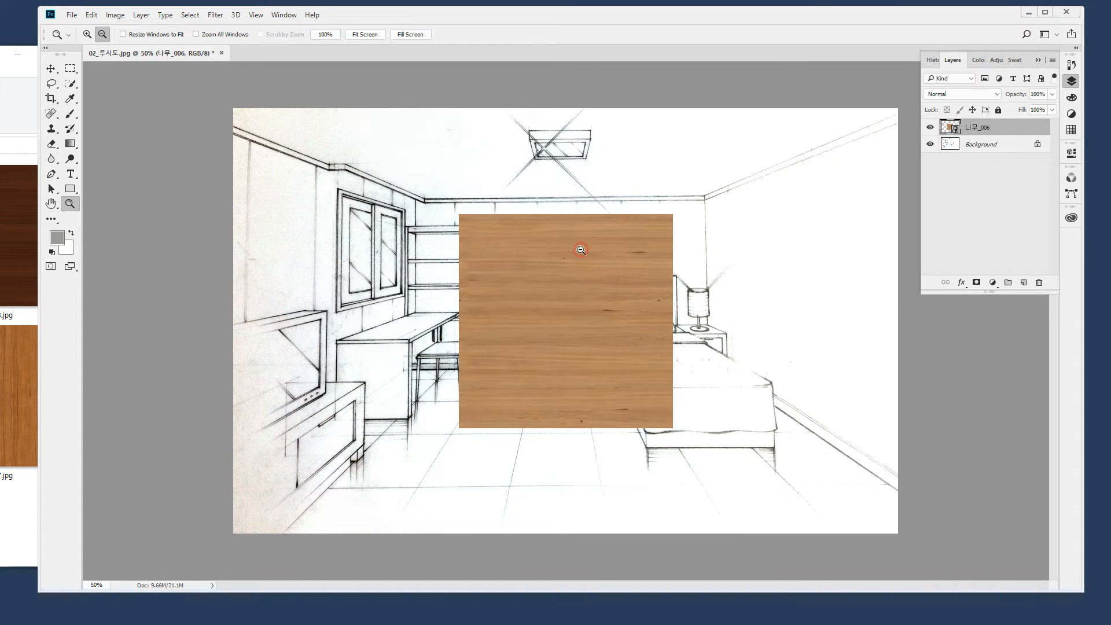
double_click(948, 133)
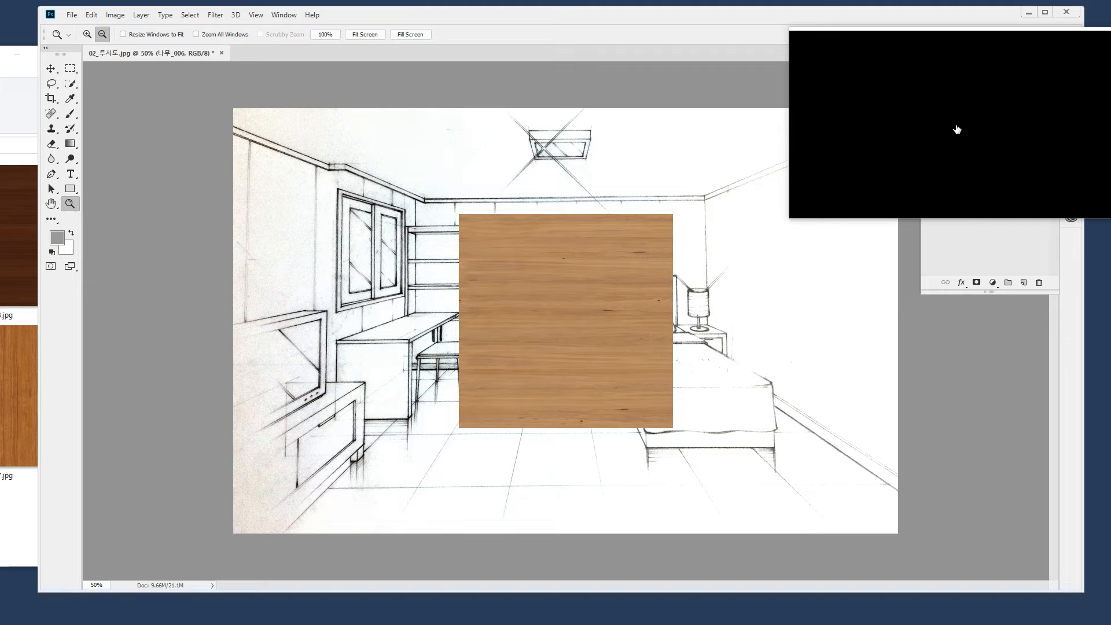
drag(956, 129, 613, 262)
key(super+Escape)
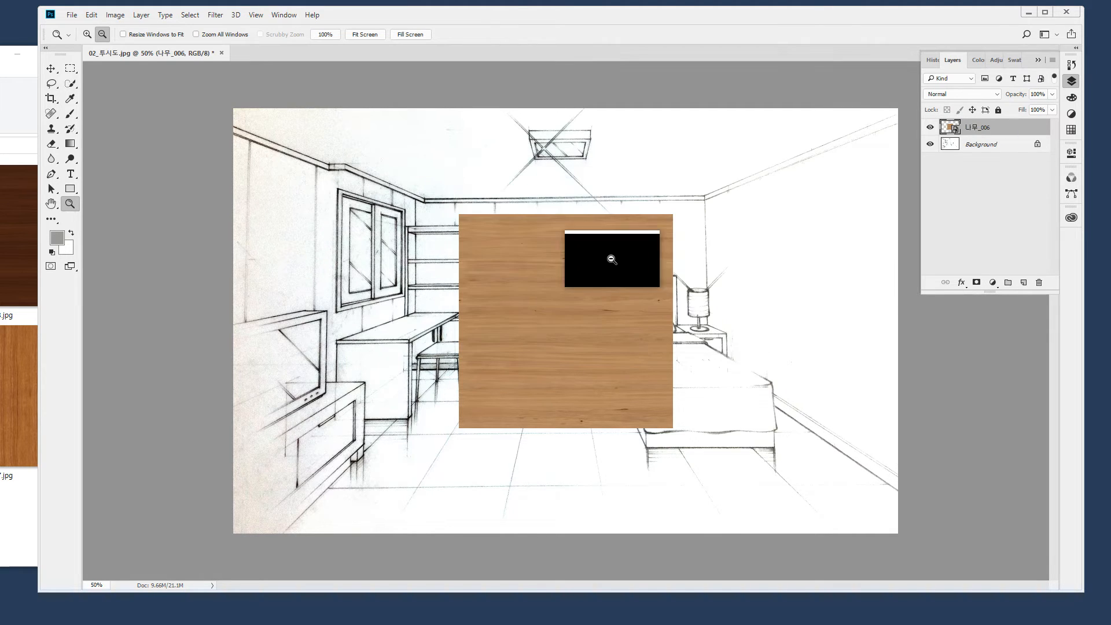
mouse_move(979, 186)
mouse_down()
mouse_move(1036, 86)
mouse_move(1030, 183)
mouse_move(993, 214)
mouse_up()
key(Escape)
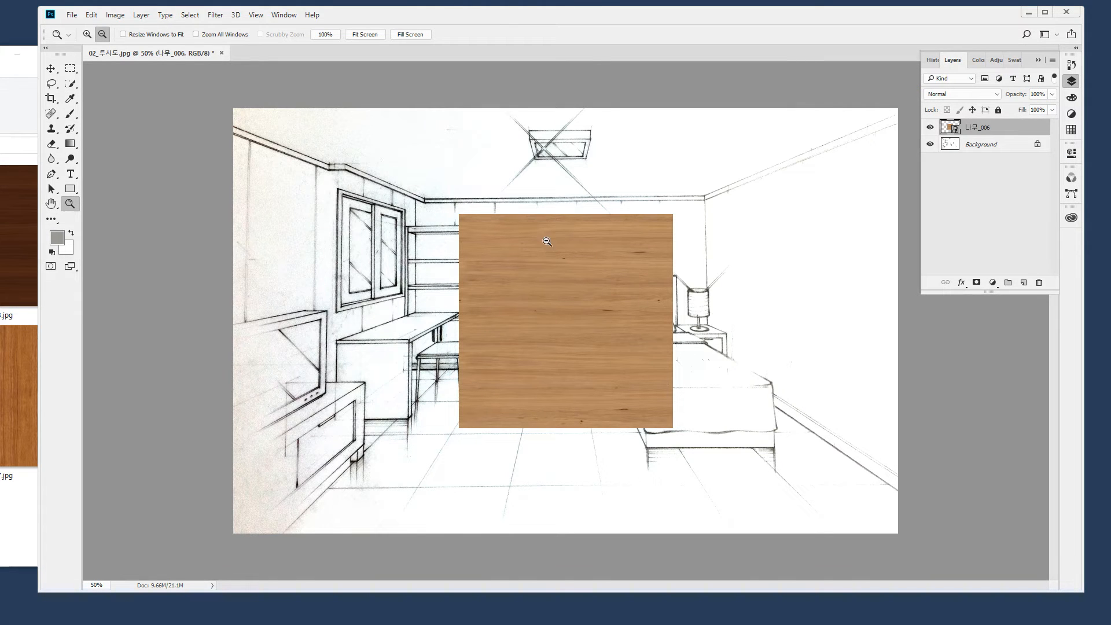
Rotate the 나무_006 wood texture 90°, scale it to 79.73% and move it toward the bookcase
click(91, 15)
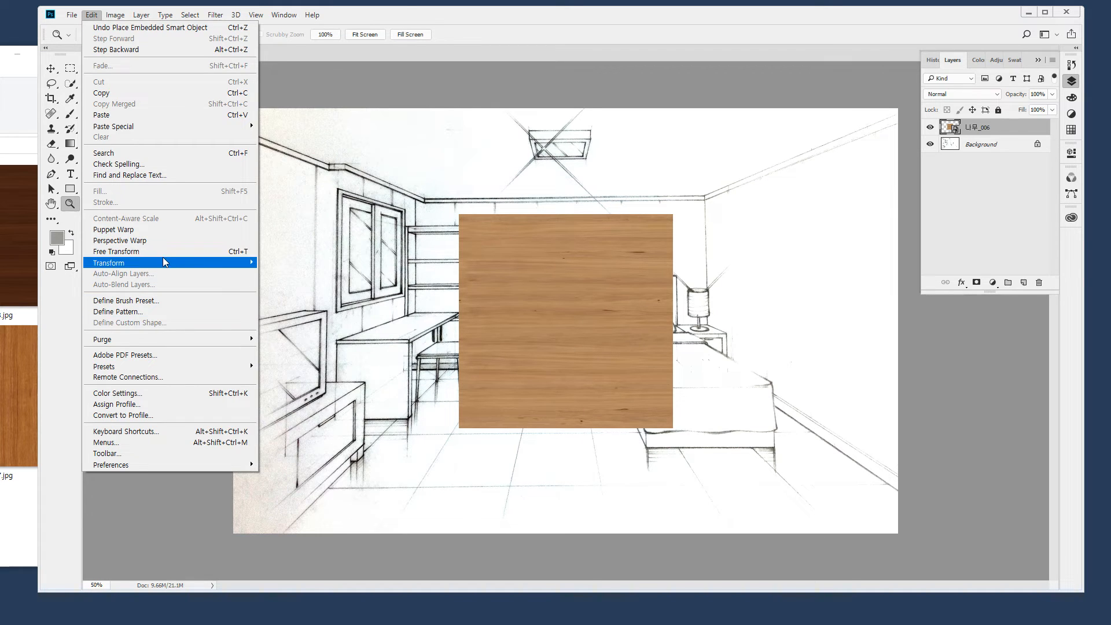
mouse_move(164, 261)
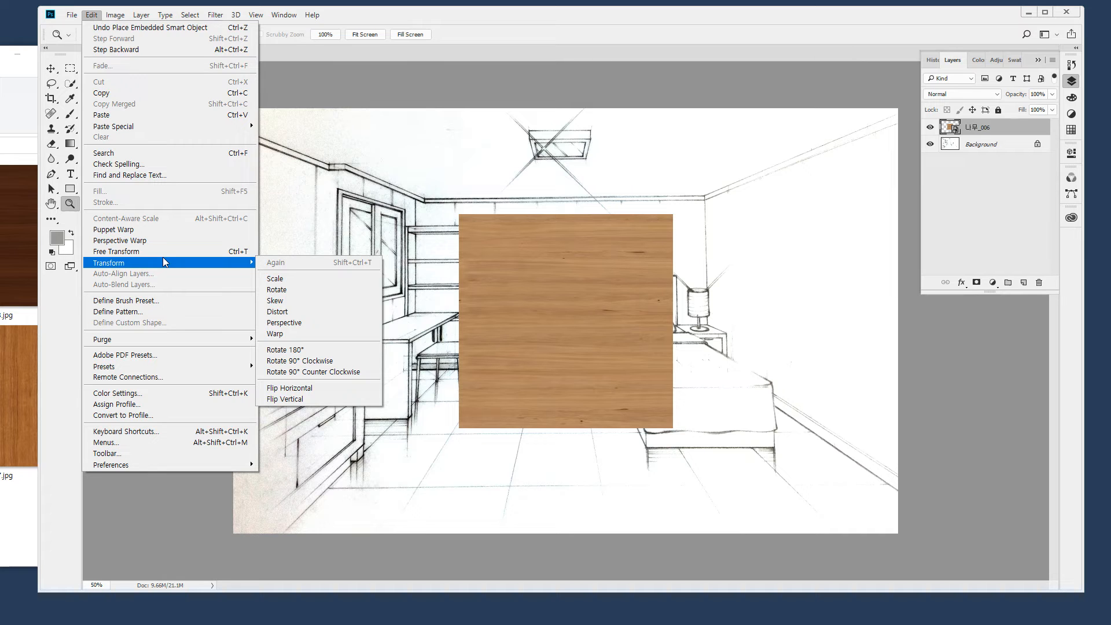
click(289, 281)
drag(671, 214, 587, 387)
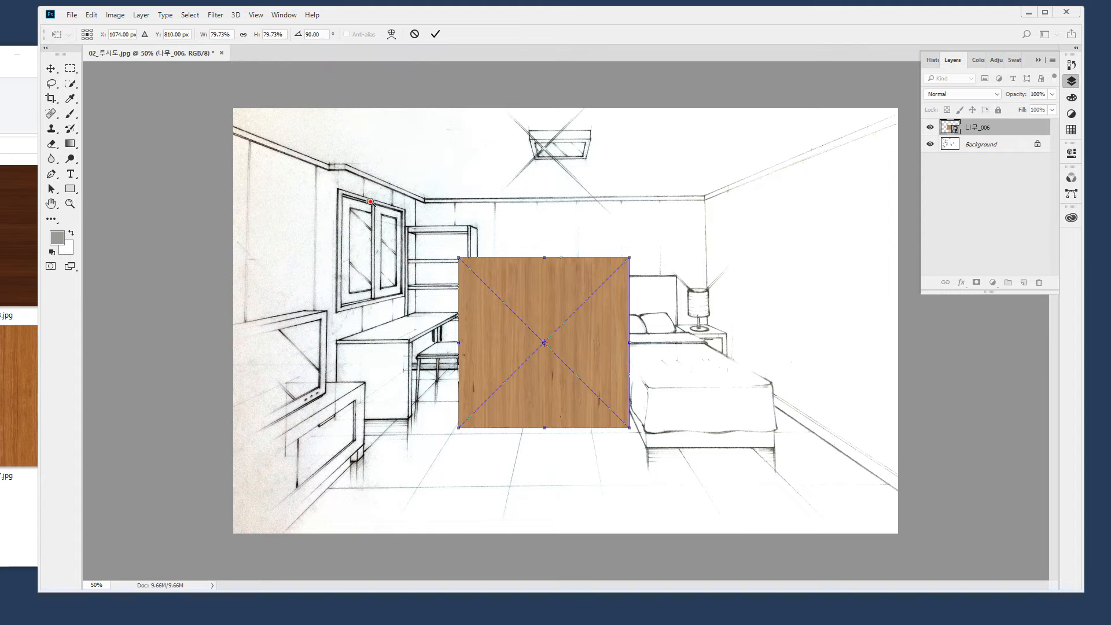
scroll(583, 384, up, 5)
drag(675, 298, 542, 213)
drag(647, 399, 595, 205)
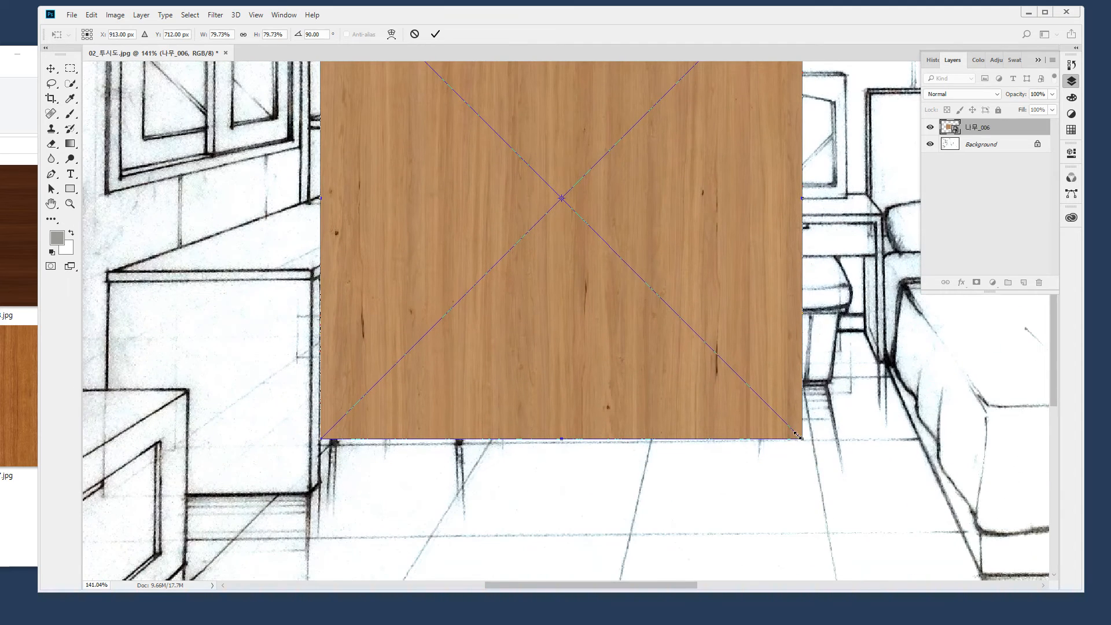
Shrink the wood texture to a tall rectangle fitted over the bookcase behind the desk and apply the transform
drag(798, 438, 503, 334)
drag(571, 120, 578, 316)
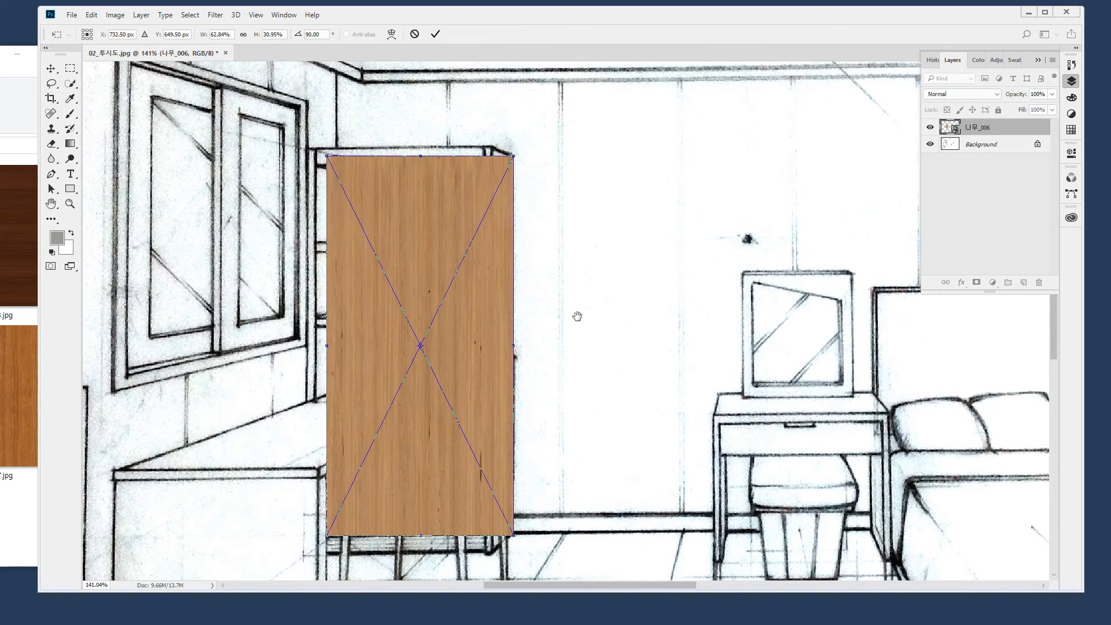
mouse_move(328, 155)
mouse_down()
mouse_move(359, 193)
mouse_move(329, 154)
mouse_move(352, 155)
mouse_move(341, 157)
mouse_up()
drag(613, 258, 629, 172)
drag(528, 446, 512, 432)
drag(520, 441, 526, 447)
key(Return)
key(z)
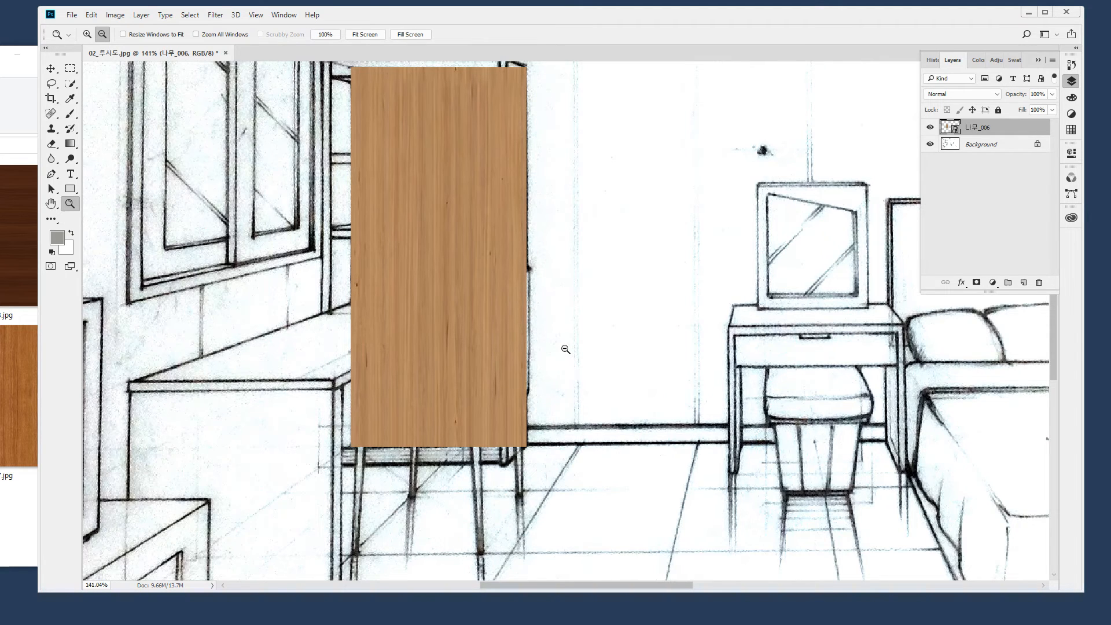
Hide the 나무_006 layer to examine the bookcase lines underneath and show it again
drag(599, 234, 635, 322)
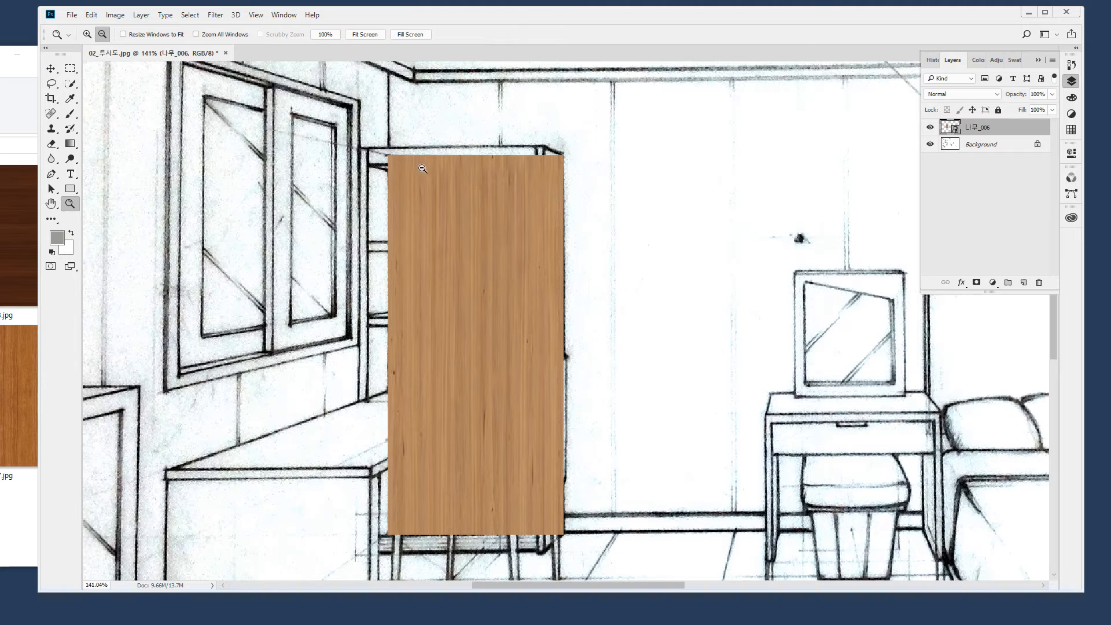
click(930, 128)
mouse_move(404, 160)
mouse_down()
mouse_move(373, 395)
mouse_move(402, 223)
mouse_move(434, 136)
mouse_move(525, 162)
mouse_move(522, 455)
mouse_up()
key(Escape)
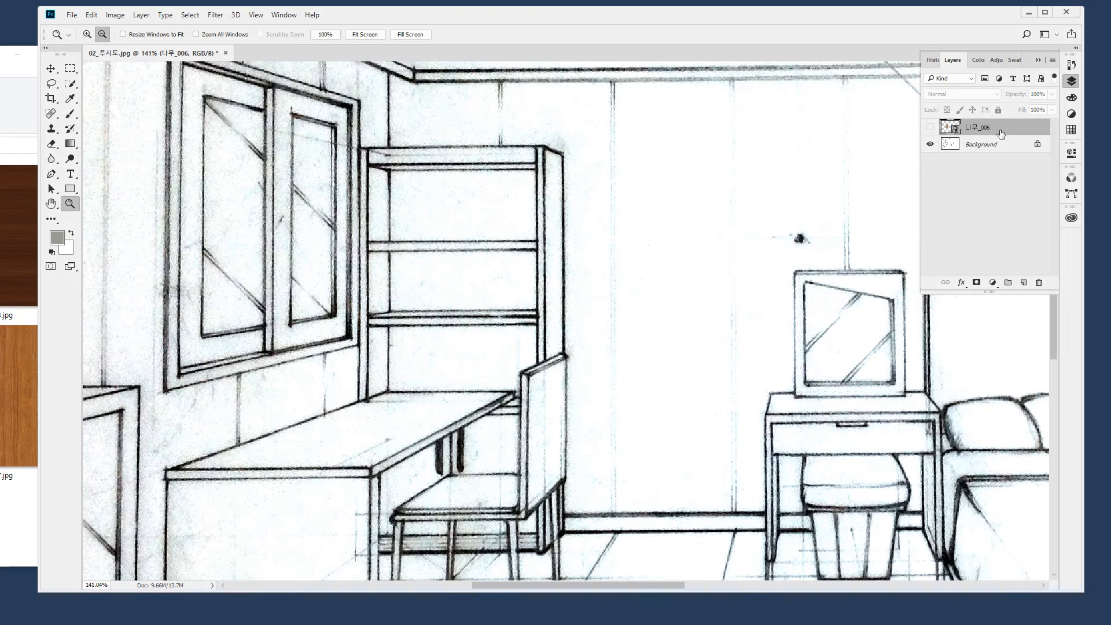
click(930, 127)
Set the 나무_006 layer's blend mode to Darken, keeping its opacity at 100%
click(1050, 95)
click(1056, 96)
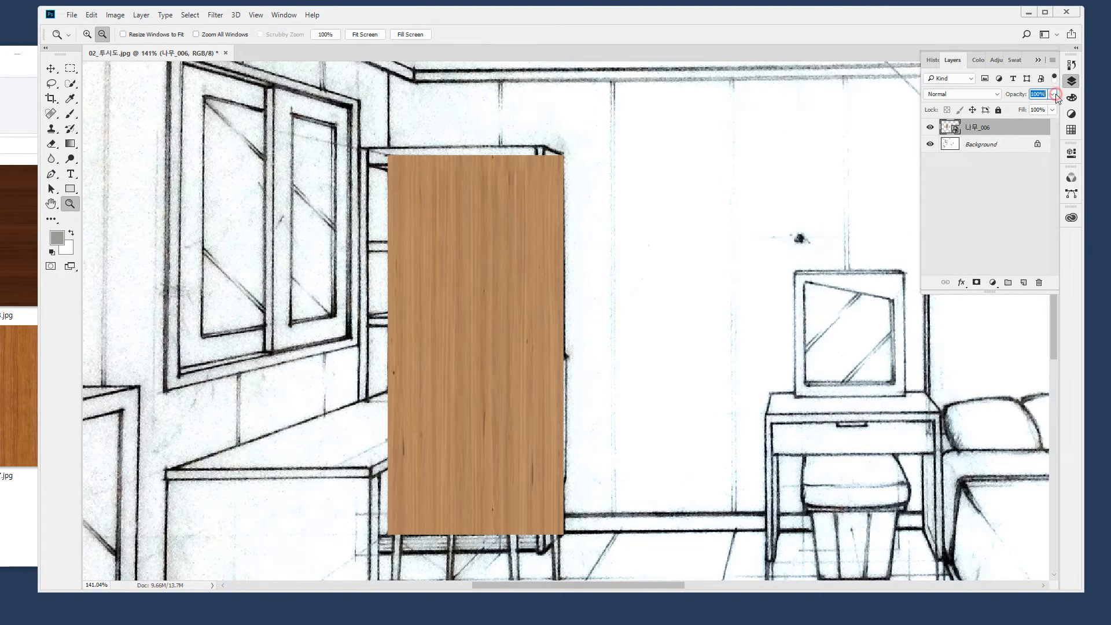
click(1051, 96)
mouse_move(1050, 108)
mouse_down()
mouse_move(1002, 110)
mouse_move(1071, 111)
mouse_up()
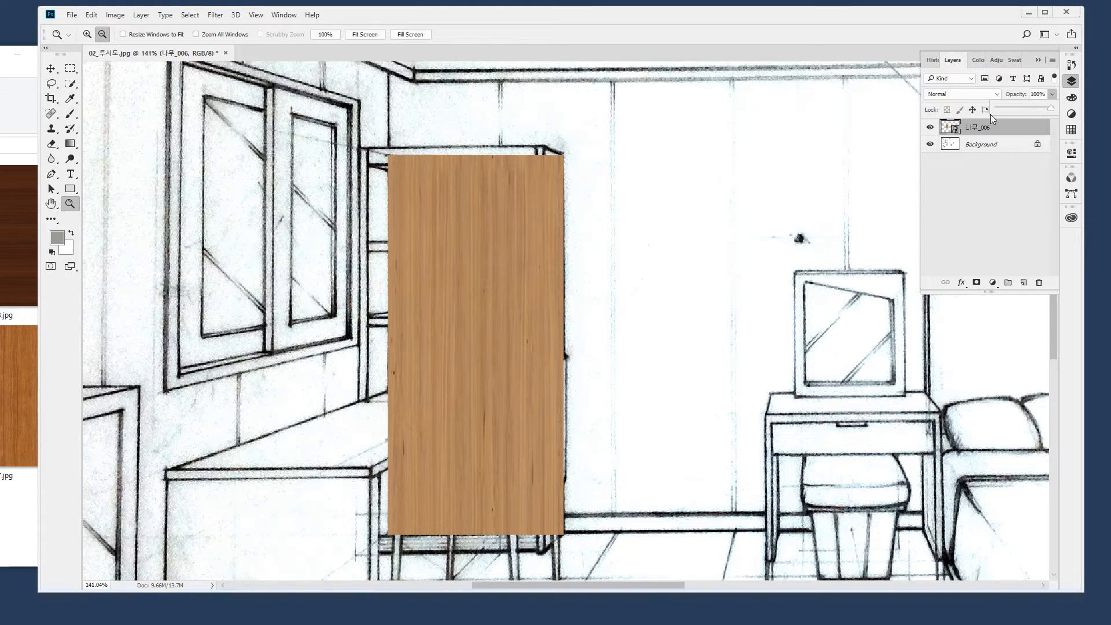
click(974, 94)
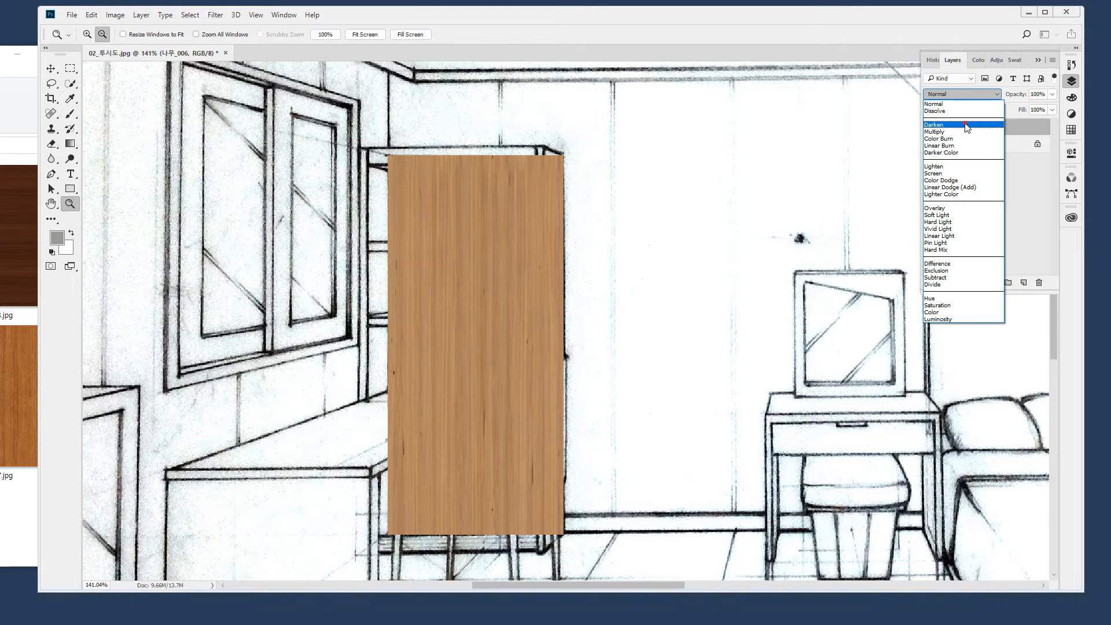
click(957, 123)
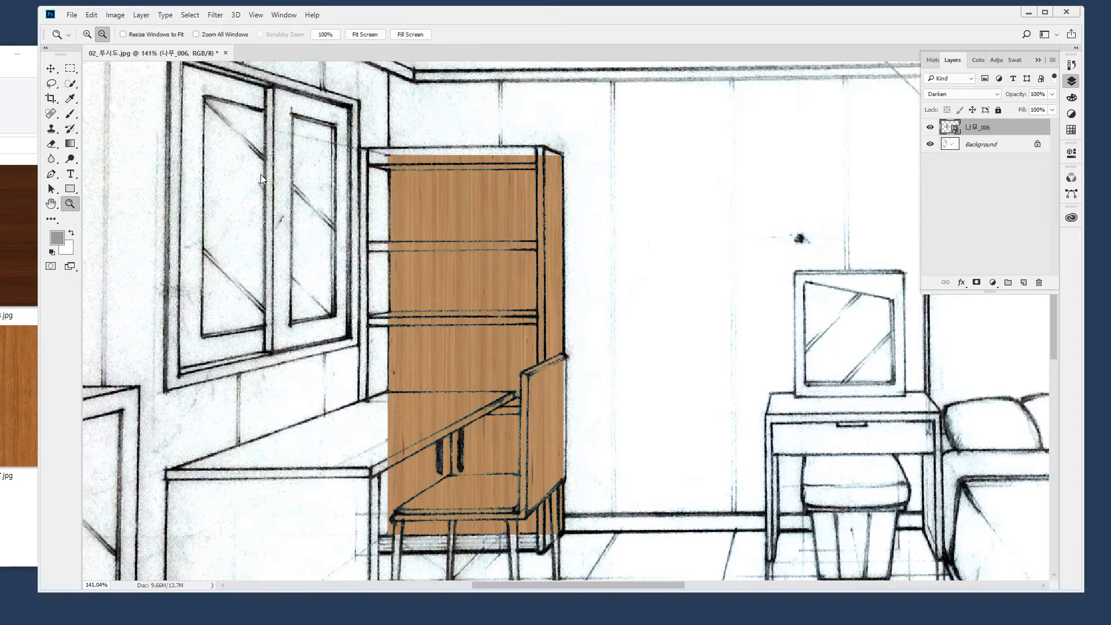
mouse_move(449, 154)
mouse_down()
mouse_move(390, 218)
mouse_move(397, 325)
mouse_move(431, 437)
mouse_move(515, 509)
mouse_move(556, 523)
mouse_move(546, 489)
mouse_up()
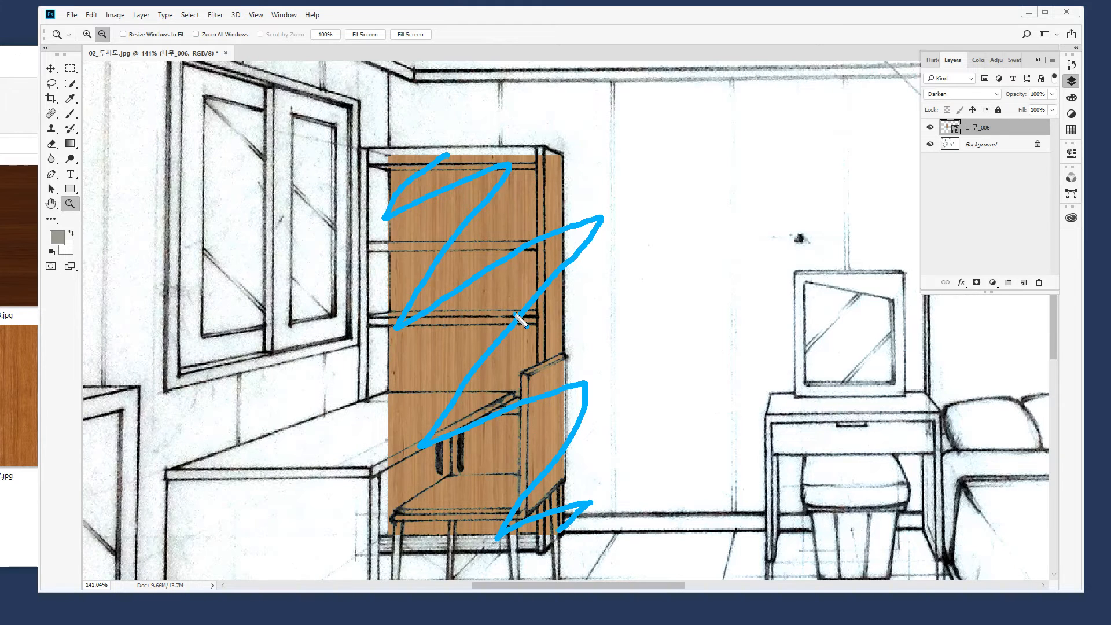
key(Escape)
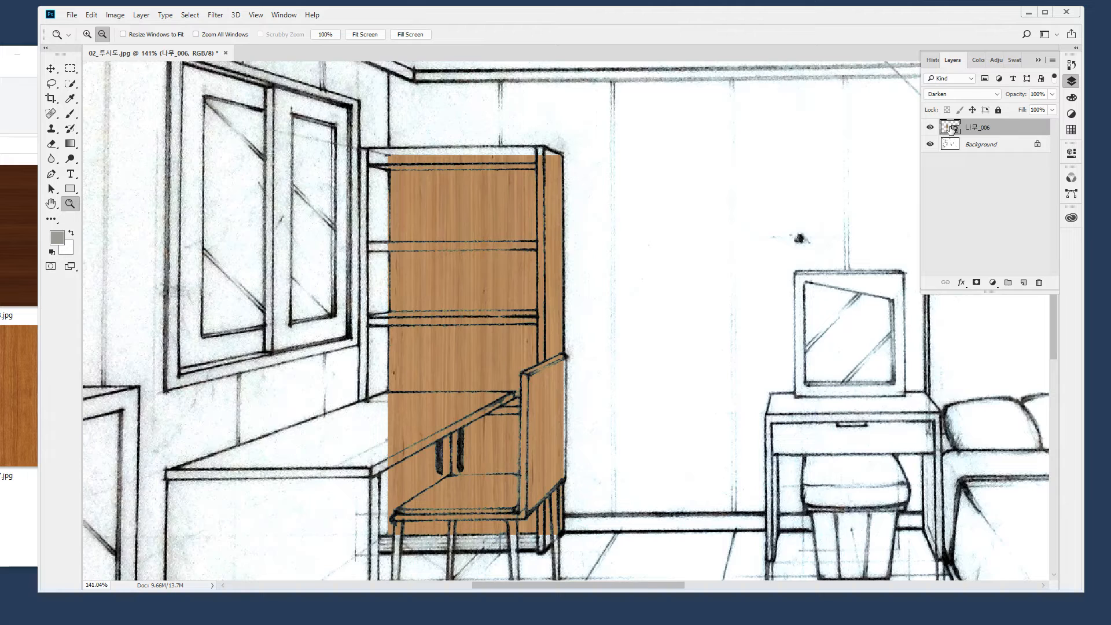
Choose the Dodge Tool and rasterize the 나무_006 smart object for direct retouching
click(70, 159)
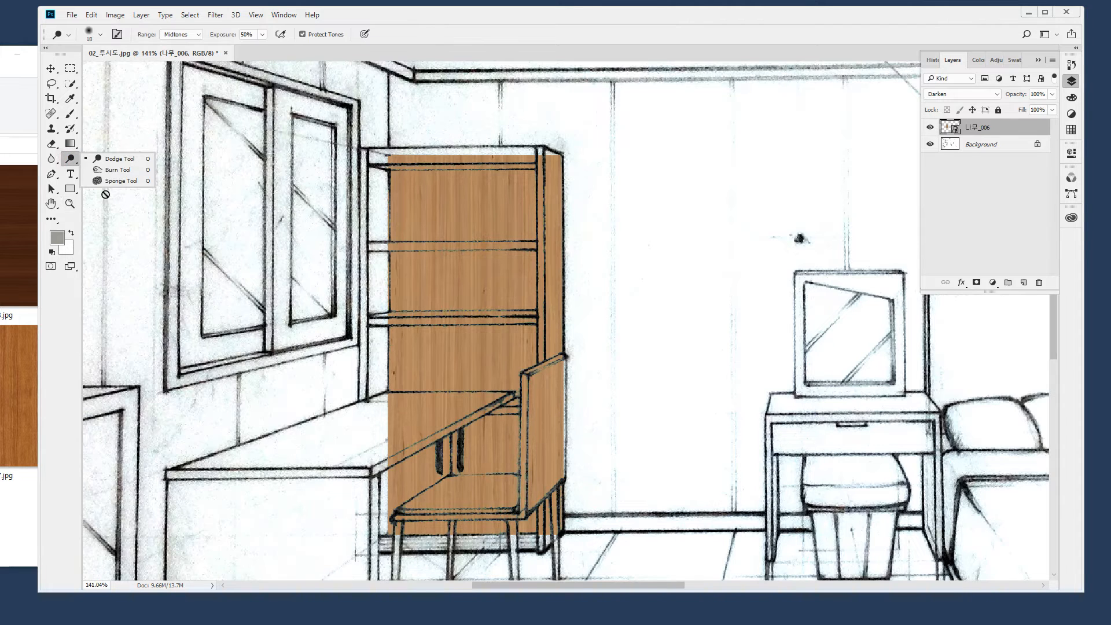
click(449, 212)
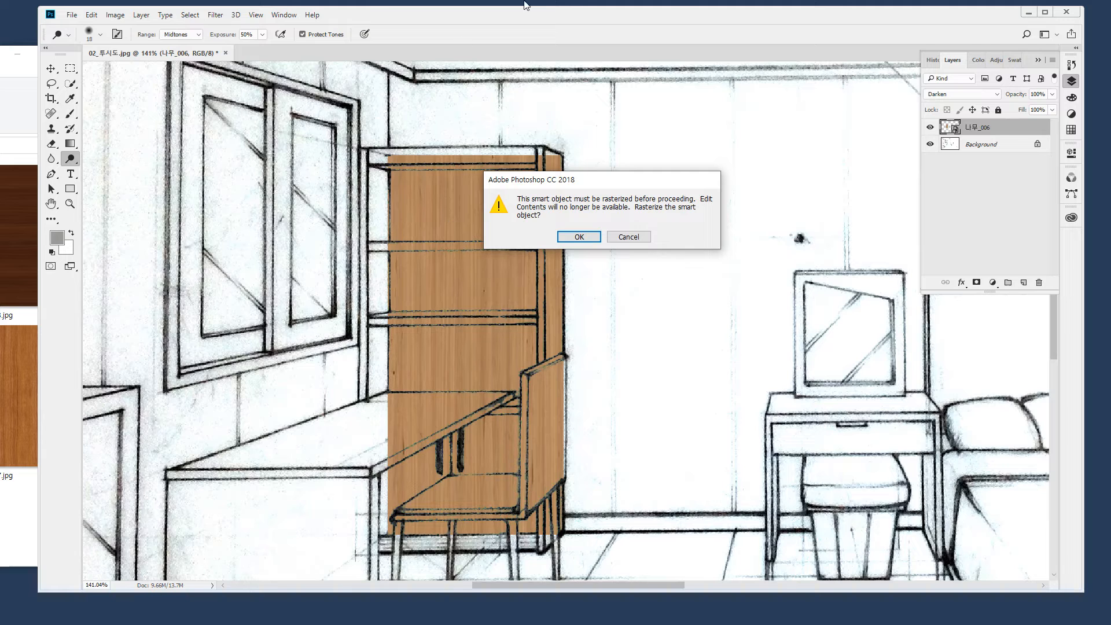
click(635, 240)
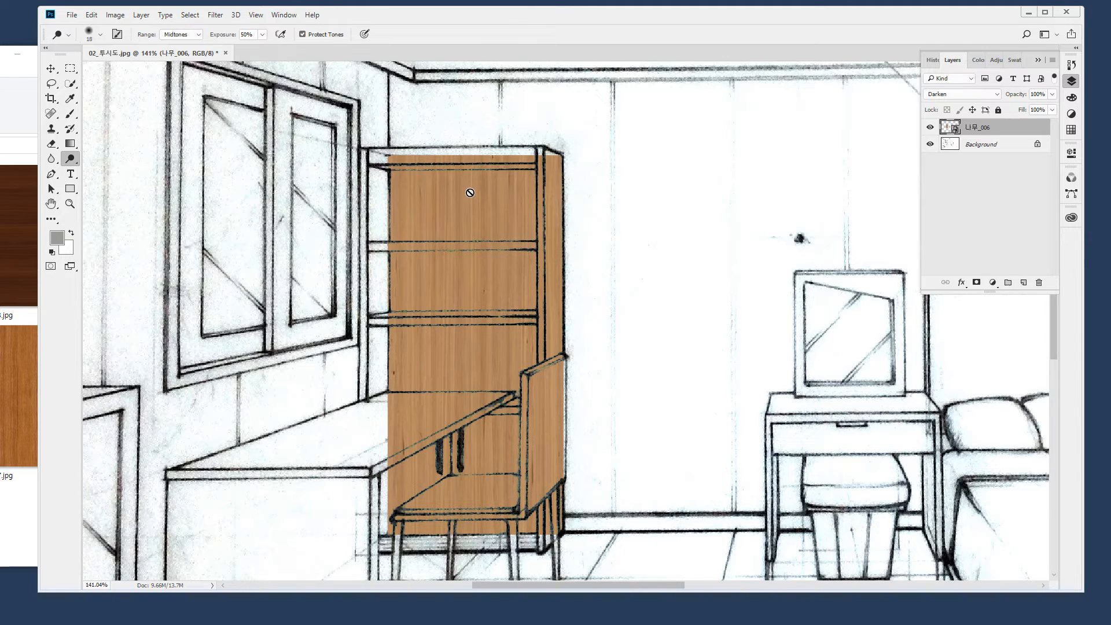
click(473, 293)
click(617, 238)
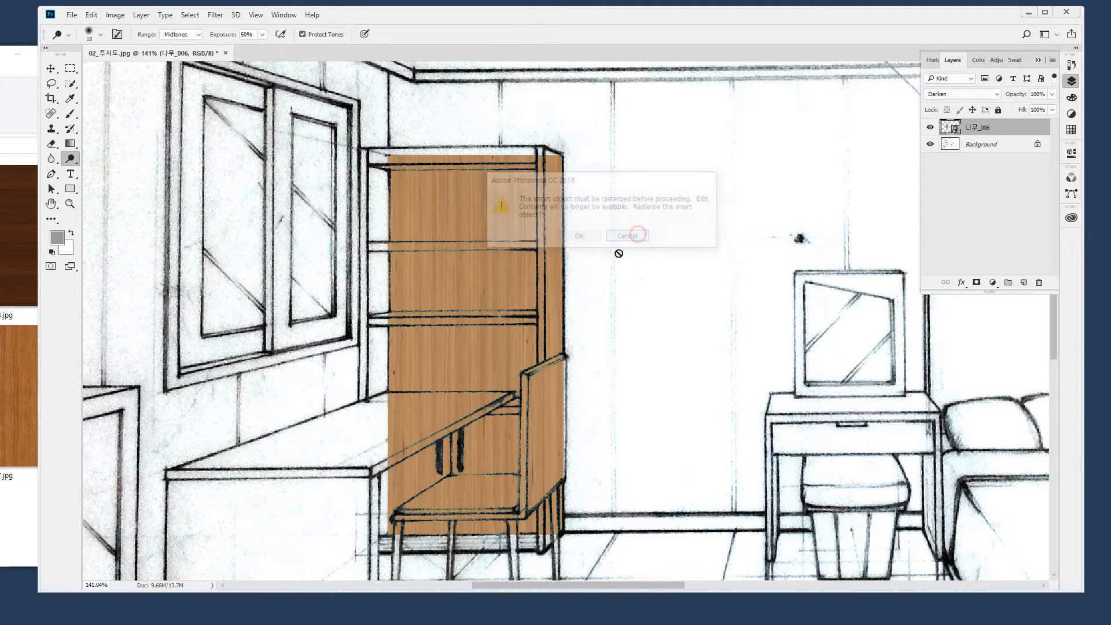
click(426, 212)
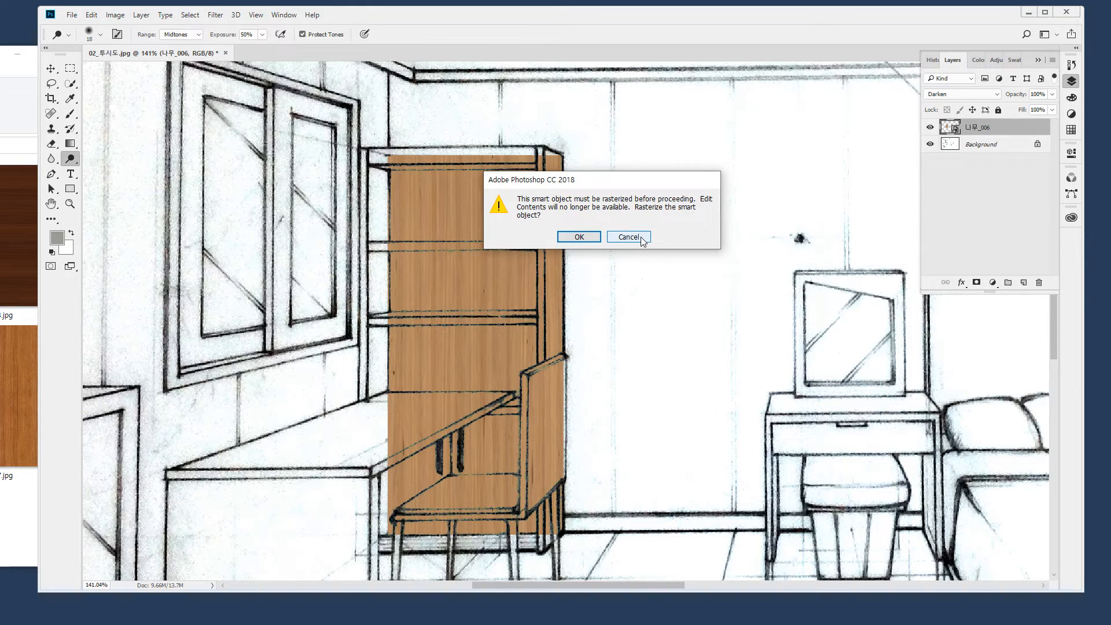
click(579, 238)
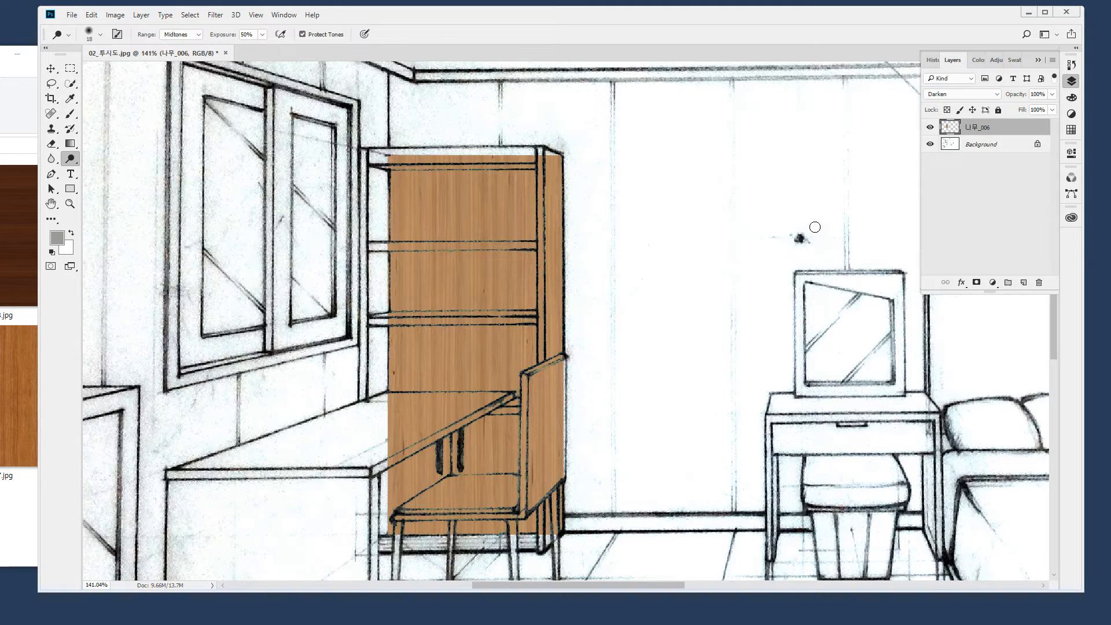
drag(958, 123, 953, 134)
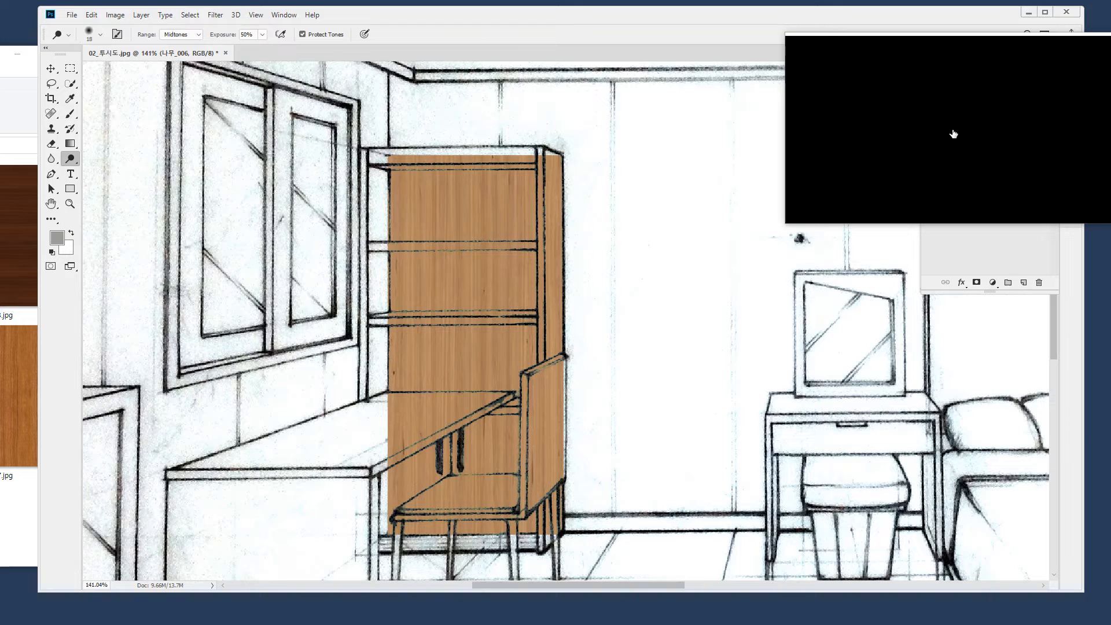
drag(954, 135, 592, 234)
drag(702, 210, 253, 181)
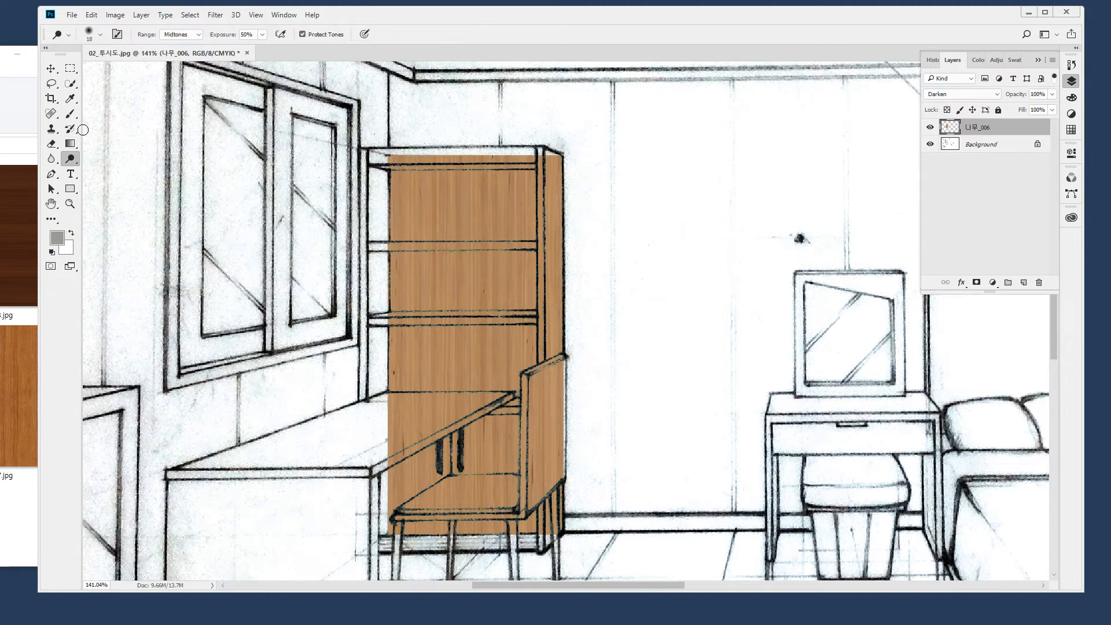
Darken the bookcase's wood texture with a 65 px Burn Tool brush, using the Midtones range and 50% exposure
drag(72, 160, 98, 165)
mouse_move(439, 149)
mouse_down()
mouse_move(343, 187)
mouse_move(476, 136)
mouse_move(339, 225)
mouse_move(544, 133)
mouse_move(336, 253)
mouse_move(569, 137)
mouse_move(314, 301)
mouse_move(572, 143)
mouse_move(315, 341)
mouse_move(591, 171)
mouse_move(316, 375)
mouse_move(527, 249)
mouse_move(512, 299)
mouse_move(440, 383)
mouse_move(600, 230)
mouse_move(298, 480)
mouse_move(615, 247)
mouse_move(398, 460)
mouse_move(410, 464)
mouse_move(545, 385)
mouse_move(377, 524)
mouse_move(612, 383)
mouse_move(411, 541)
mouse_move(623, 402)
mouse_move(710, 442)
mouse_up()
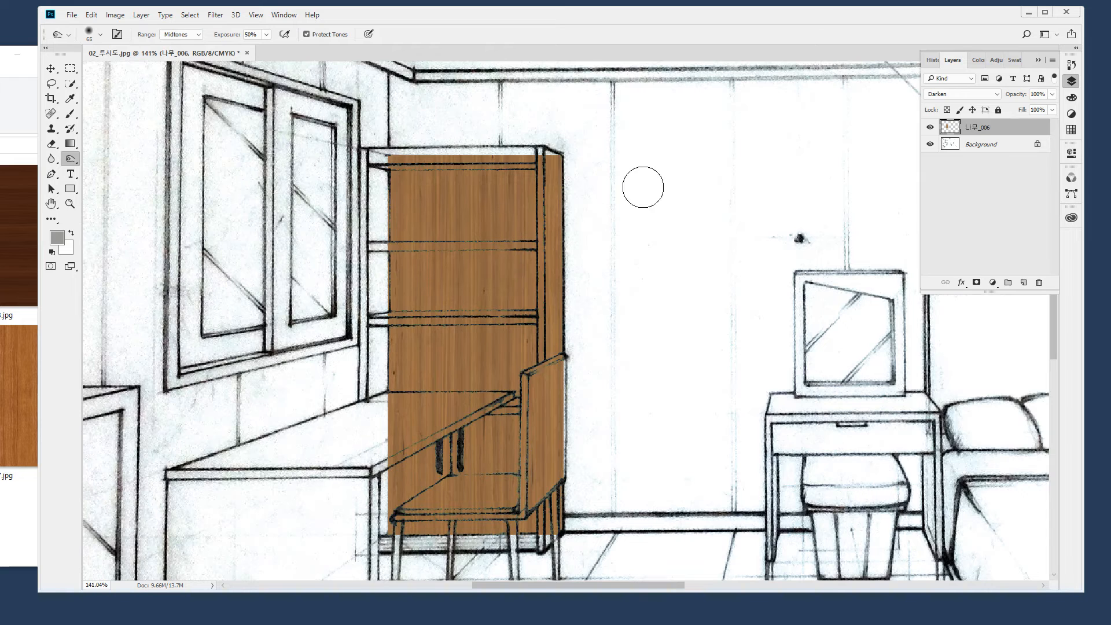
mouse_move(454, 101)
mouse_down()
mouse_move(259, 240)
mouse_move(583, 146)
mouse_move(478, 211)
mouse_move(107, 344)
mouse_move(370, 189)
mouse_move(544, 158)
mouse_move(249, 253)
mouse_move(347, 234)
mouse_move(304, 278)
mouse_move(327, 312)
mouse_move(377, 322)
mouse_move(316, 325)
mouse_move(481, 285)
mouse_move(482, 310)
mouse_move(556, 285)
mouse_move(605, 238)
mouse_move(276, 411)
mouse_move(347, 417)
mouse_move(357, 454)
mouse_move(403, 433)
mouse_move(412, 405)
mouse_move(562, 323)
mouse_move(543, 400)
mouse_move(615, 376)
mouse_move(597, 414)
mouse_move(539, 456)
mouse_move(602, 443)
mouse_move(544, 465)
mouse_move(597, 460)
mouse_move(594, 504)
mouse_up()
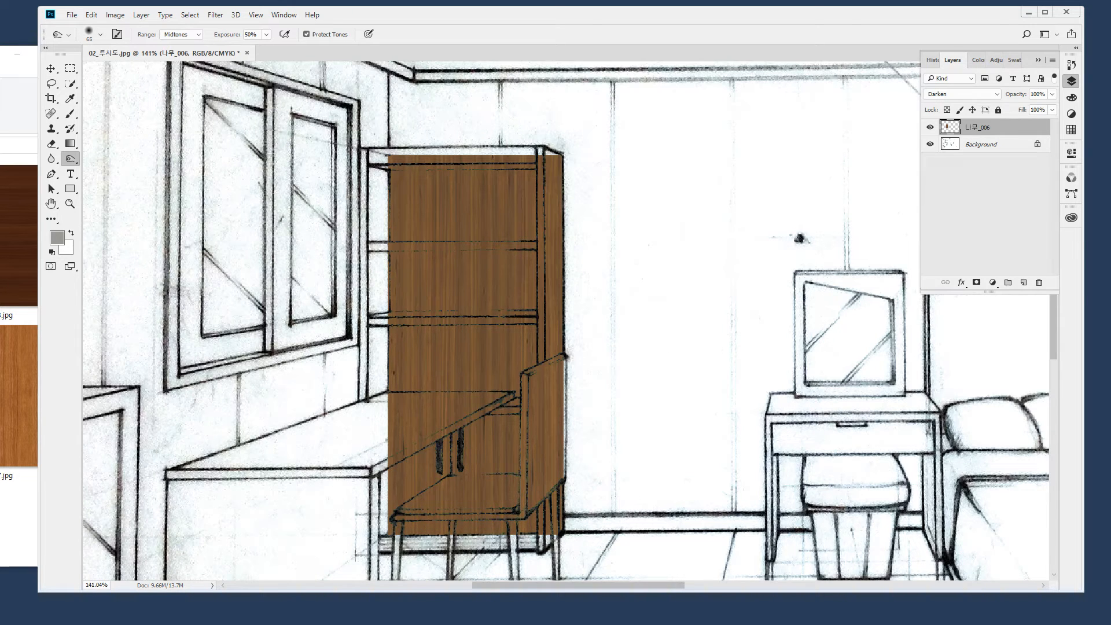
Place a second copy of the 나무_006 wood texture into 02_투시도.jpg at 100% scale
key(alt+Tab)
drag(31, 396, 624, 354)
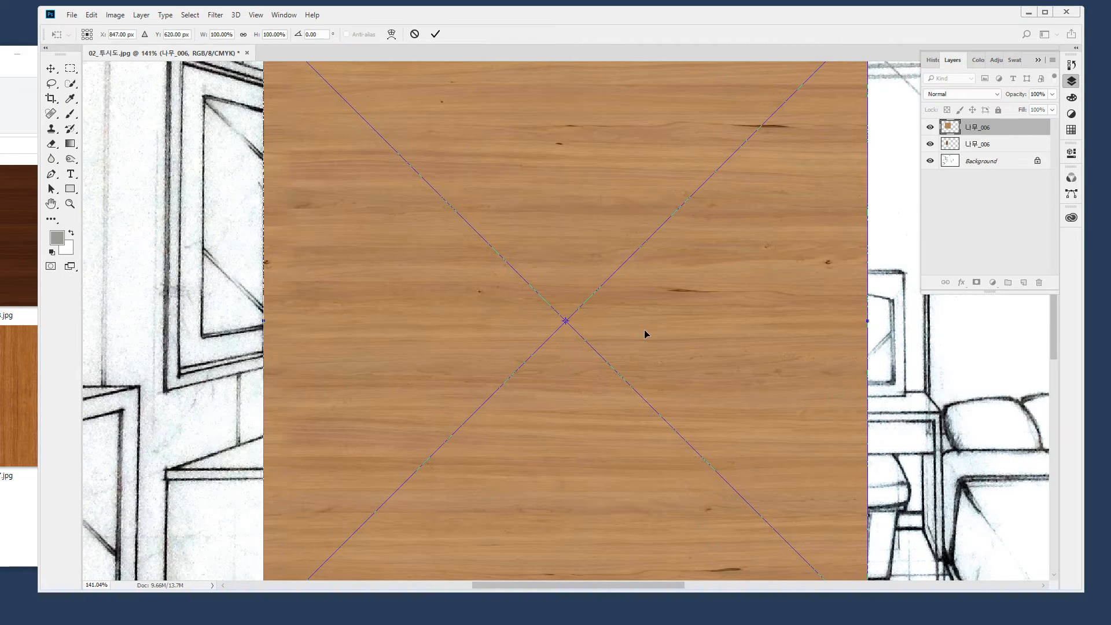
key(Return)
mouse_move(566, 265)
mouse_down()
mouse_move(590, 342)
mouse_move(479, 181)
mouse_up()
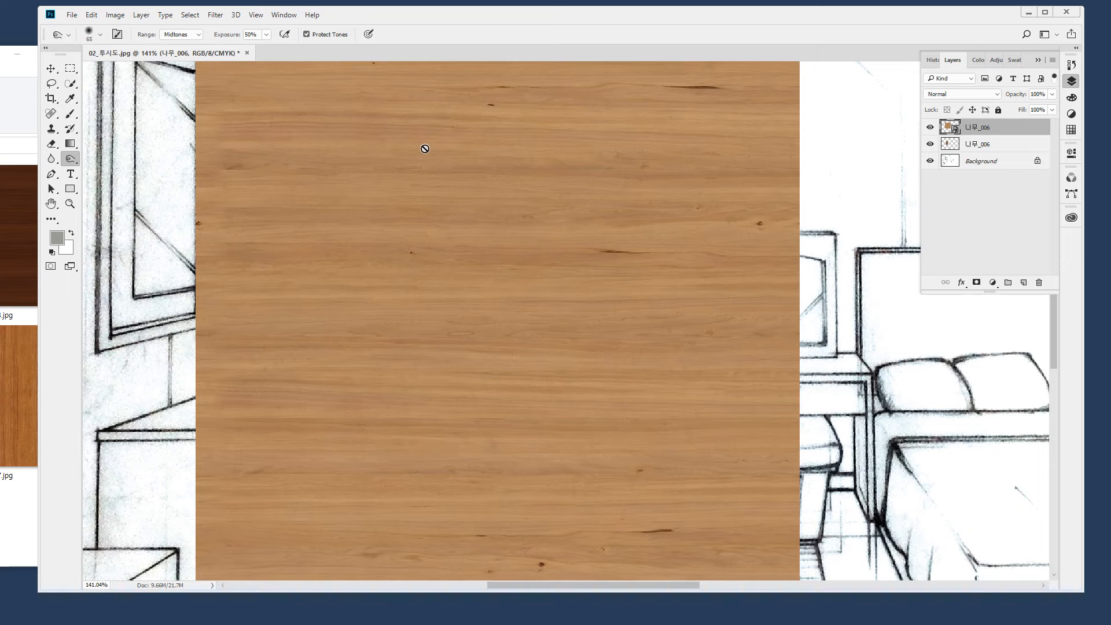
Transform the placed 나무_006 texture to 61.89% by 3.24%, rotated -90°, as a narrow vertical strip over the bookcase's side panel
click(92, 15)
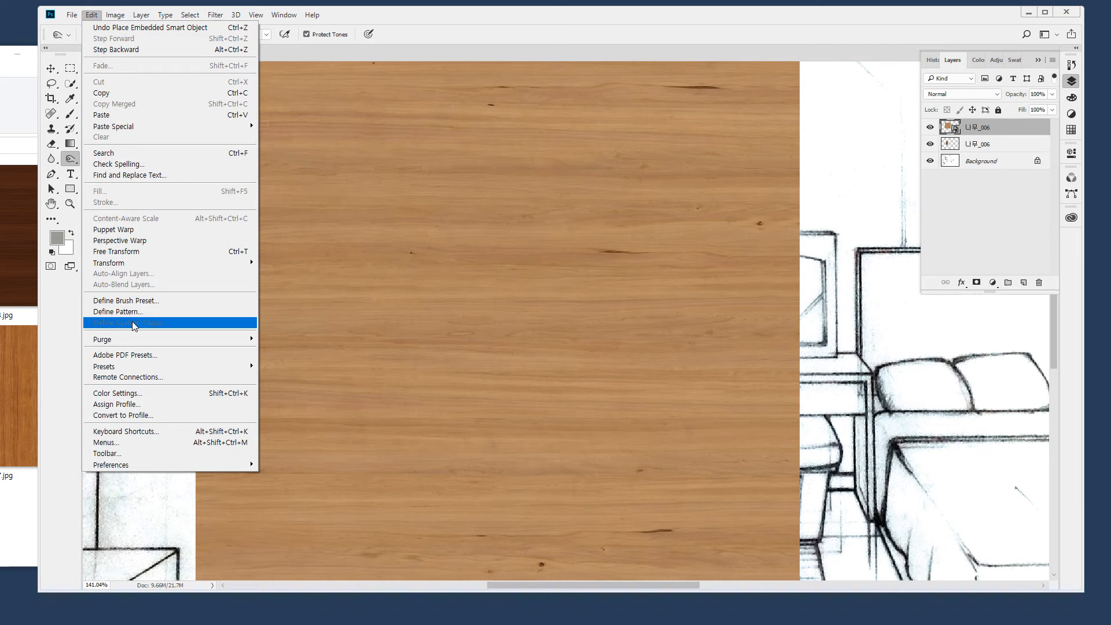
click(213, 257)
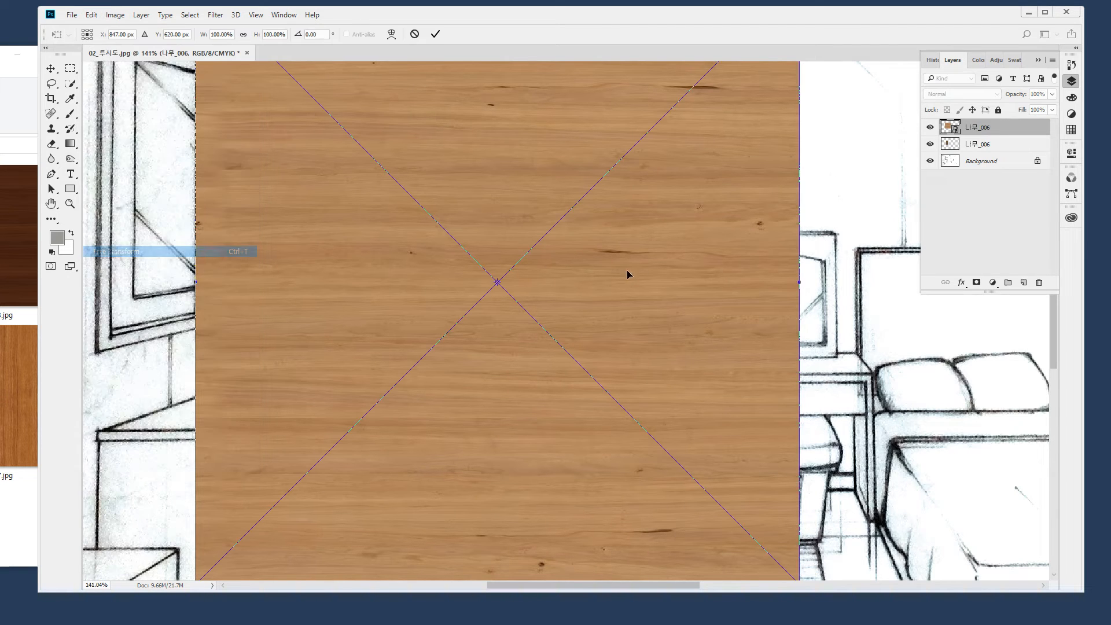
scroll(667, 334, down, 1)
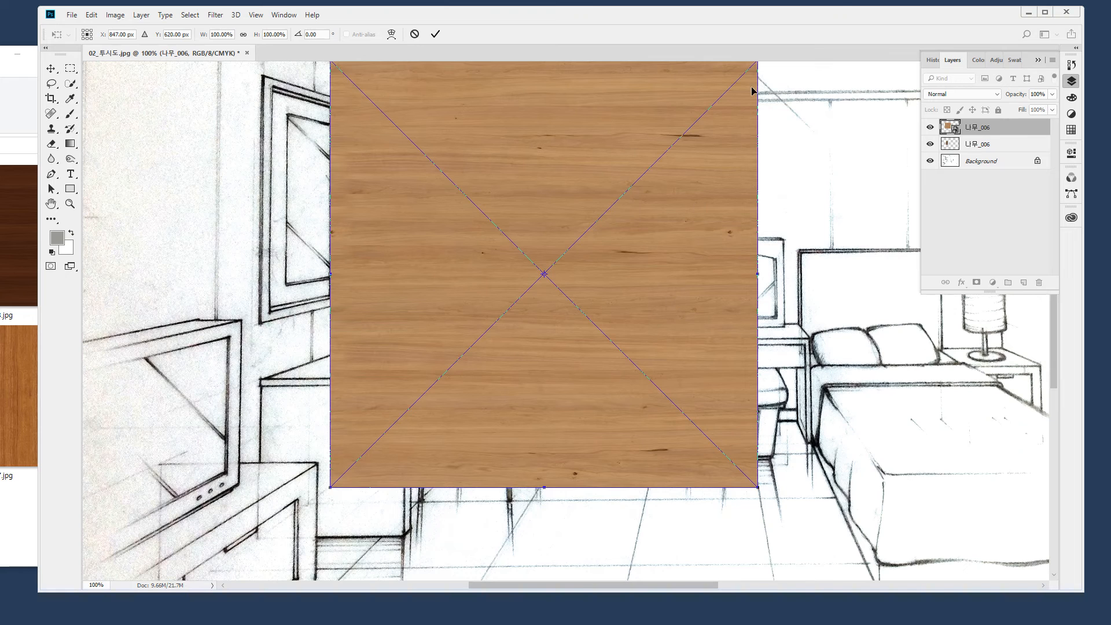
drag(757, 487, 589, 318)
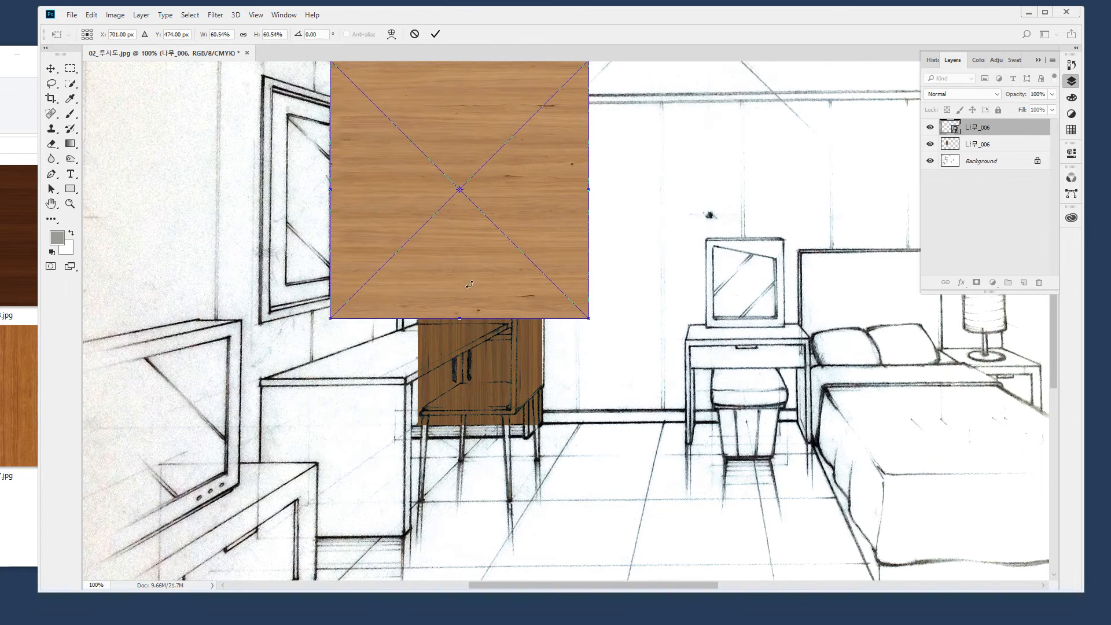
drag(461, 200, 533, 331)
drag(665, 190, 400, 194)
drag(597, 264, 478, 230)
drag(284, 419, 282, 429)
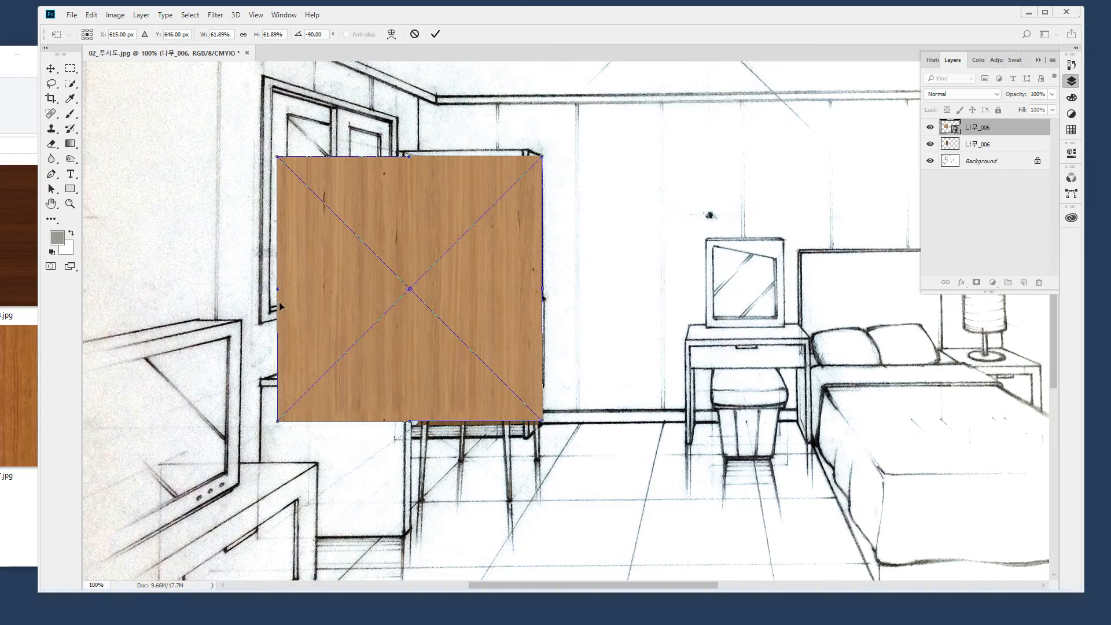
drag(280, 291, 529, 315)
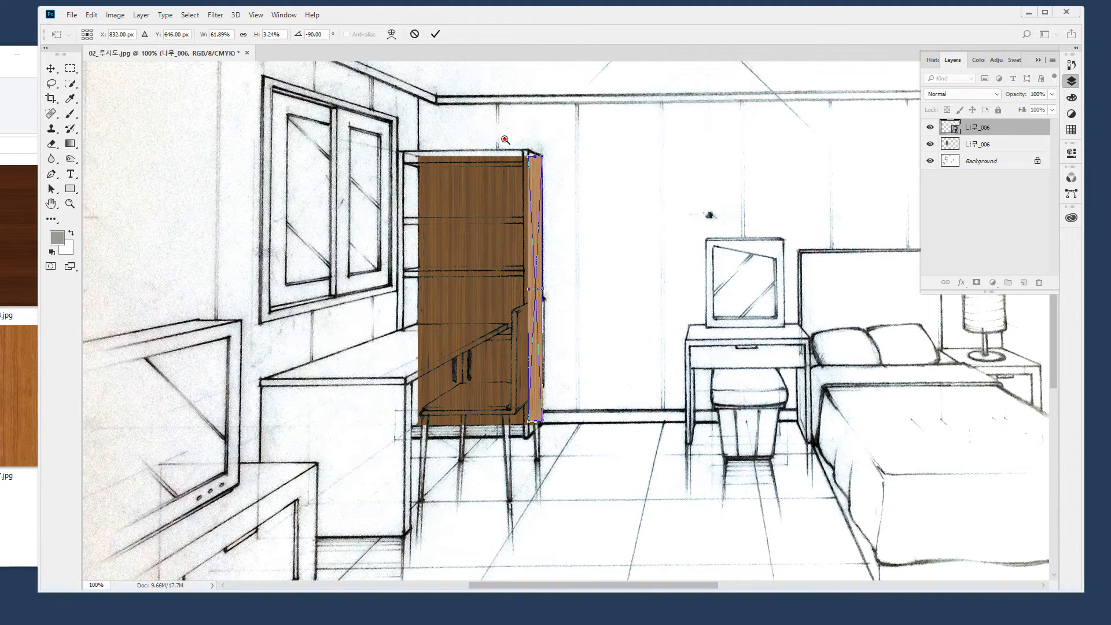
Distort the strip's two upper corners to follow the slanted top edge of the bookcase's side panel
drag(501, 133, 621, 321)
drag(433, 164, 630, 310)
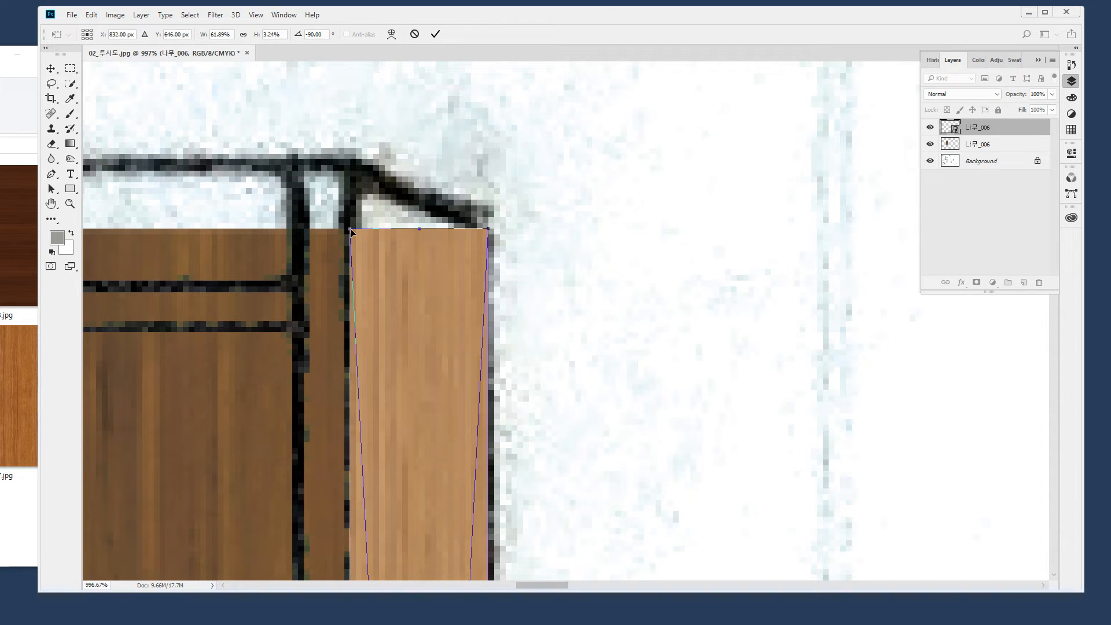
drag(354, 219, 354, 232)
right_click(396, 256)
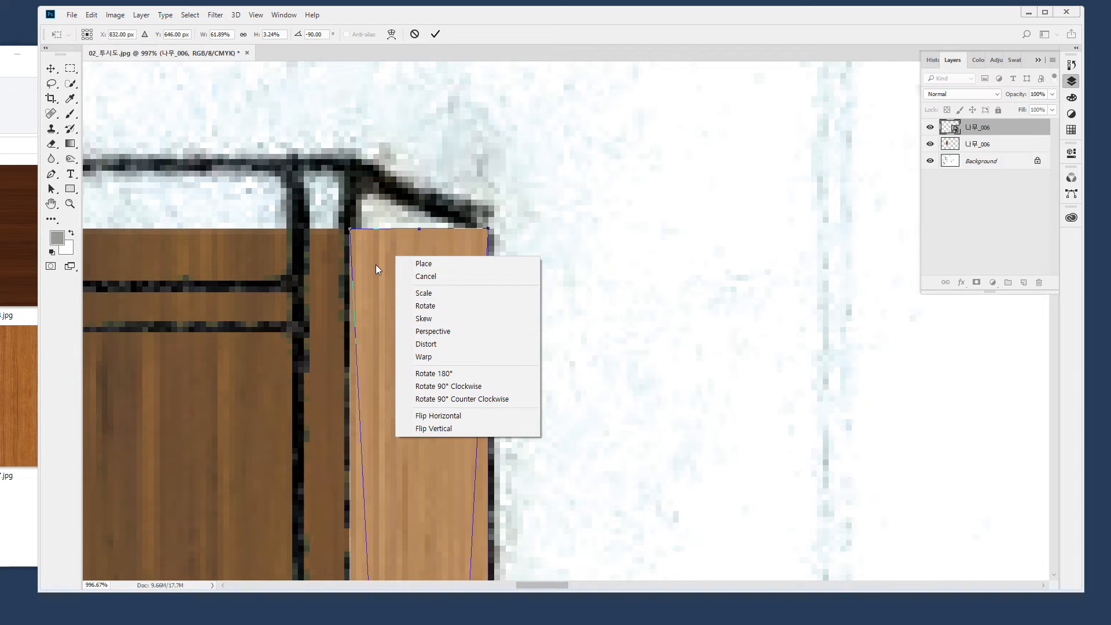
click(502, 346)
drag(350, 230, 348, 164)
drag(489, 229, 488, 221)
Distort the strip's lower corners to follow the side panel's slanted base in perspective, and apply the transform
drag(414, 507, 474, 60)
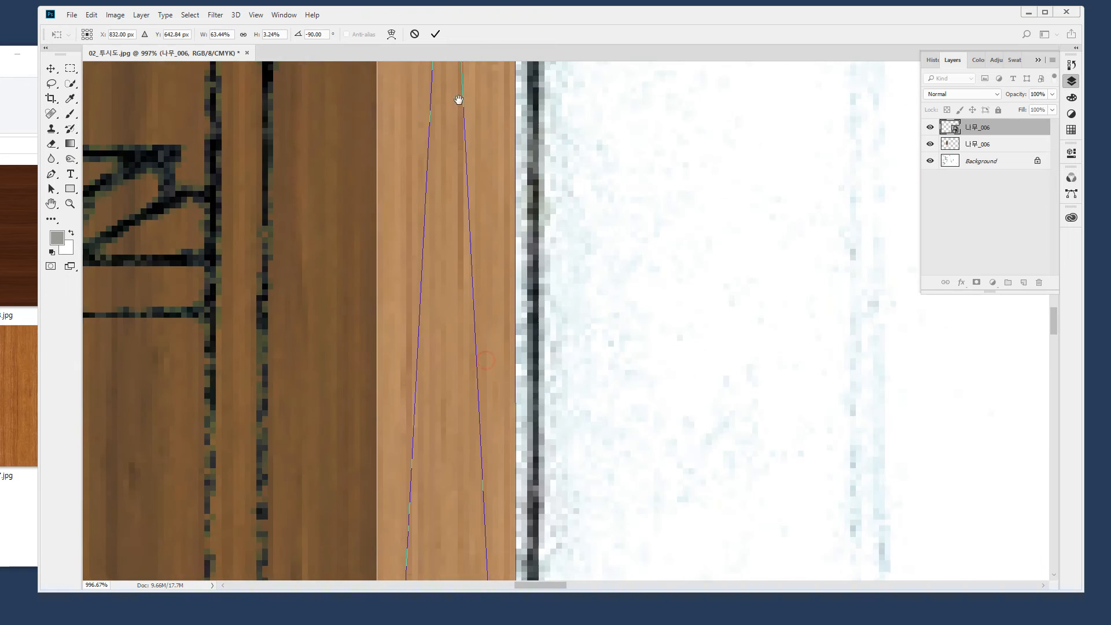
drag(458, 397, 446, 264)
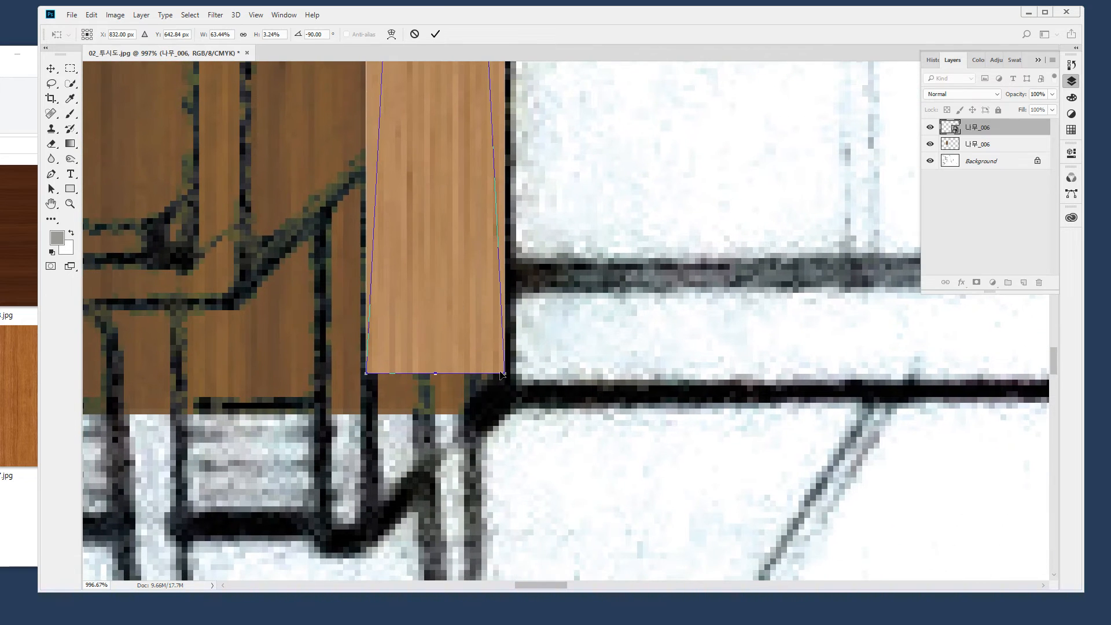
drag(509, 379, 514, 396)
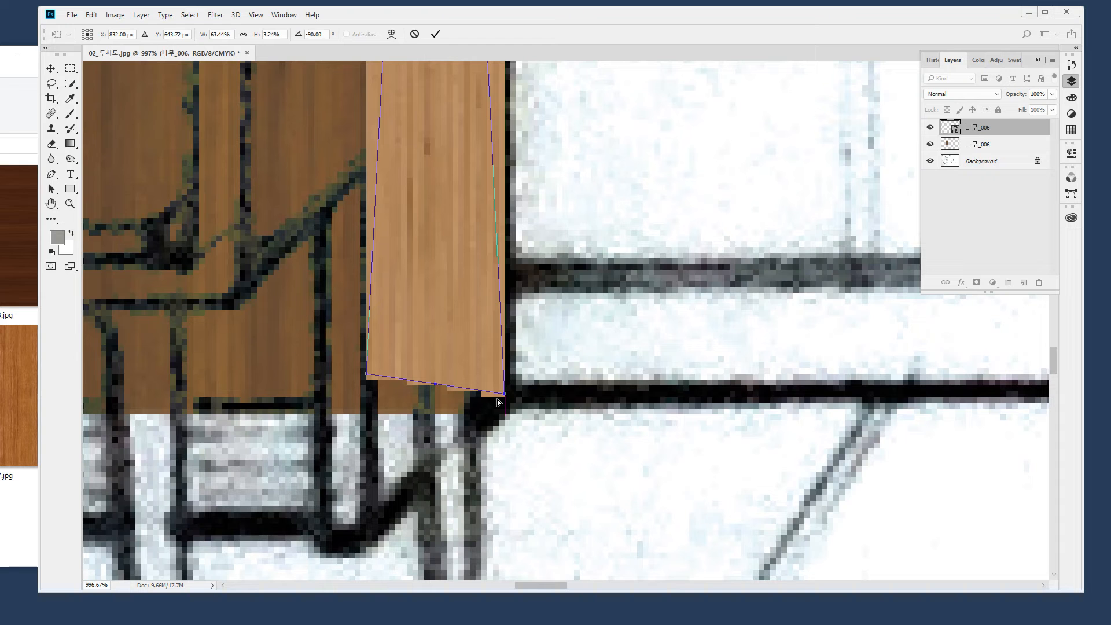
drag(366, 374, 375, 433)
key(ctrl+z)
drag(367, 377, 367, 546)
drag(508, 397, 511, 410)
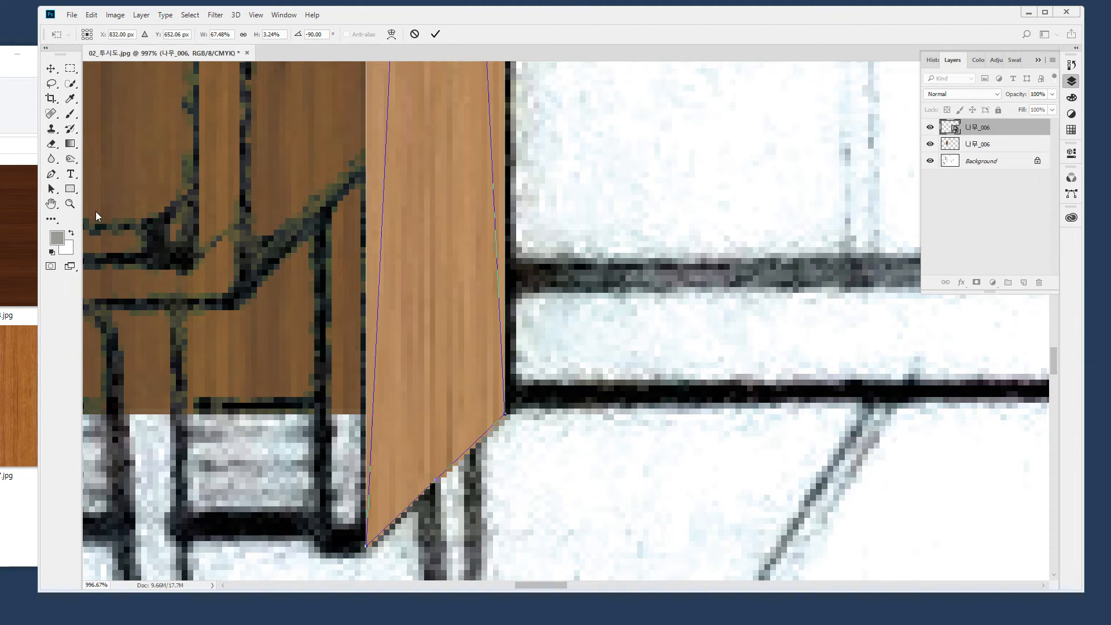
key(Return)
Place another 나무_006 texture copy beside the side panel, rotated -90° and scaled to 64.73% by 6.22%
click(69, 204)
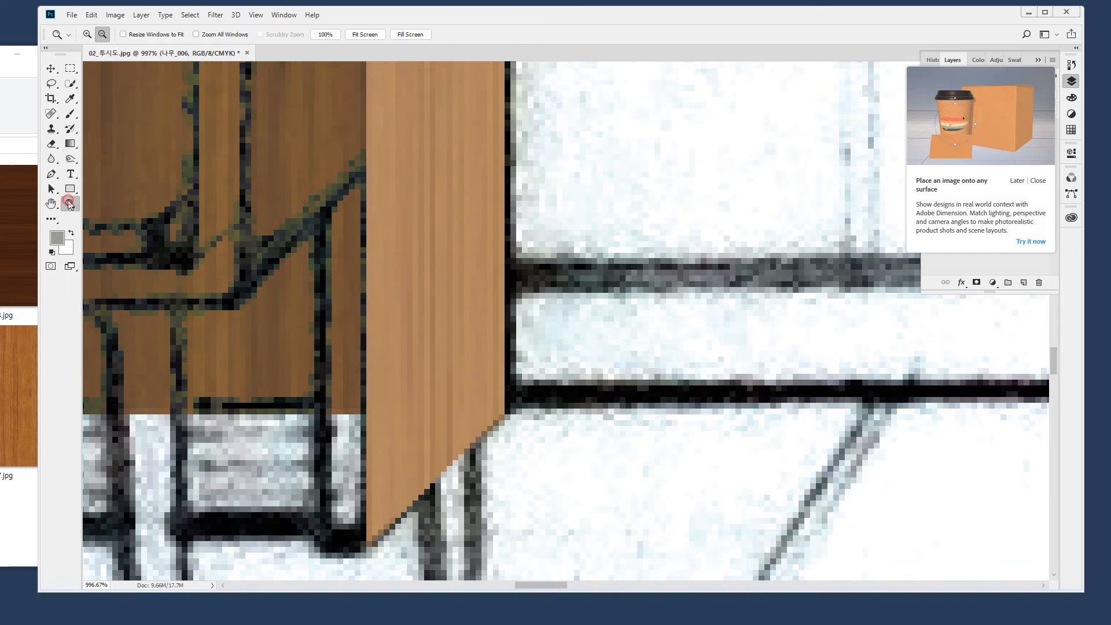
double_click(68, 204)
drag(608, 254, 556, 398)
drag(480, 206, 588, 545)
mouse_move(526, 82)
mouse_down()
mouse_move(537, 487)
mouse_move(552, 278)
mouse_move(548, 113)
mouse_move(537, 103)
mouse_up()
key(Escape)
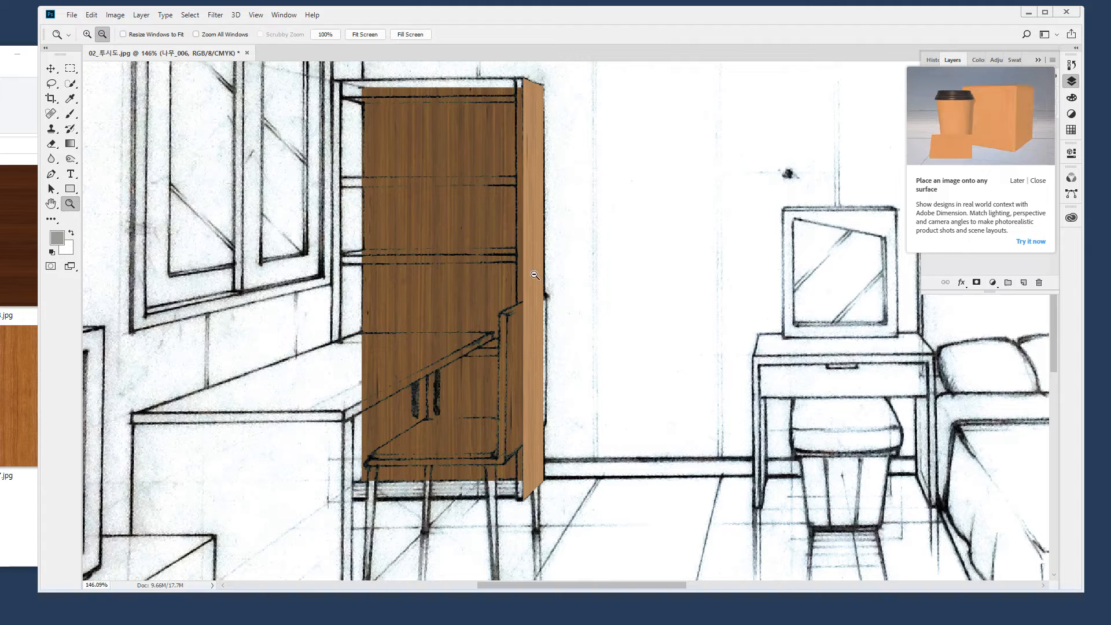
drag(74, 363, 569, 411)
scroll(647, 357, down, 1)
drag(795, 115, 481, 248)
drag(377, 333, 508, 364)
Resize the new strip to 67.43% by 1.22% so it covers only the bookcase's front vertical edge, and apply it
drag(501, 152, 601, 236)
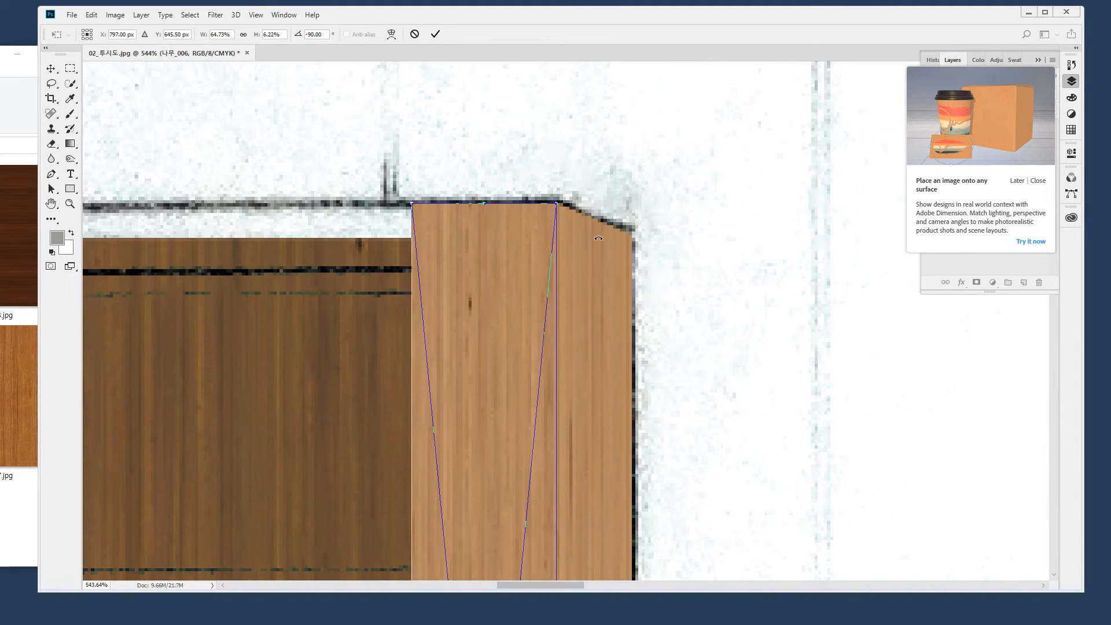
mouse_move(524, 219)
mouse_down()
mouse_move(505, 221)
mouse_move(525, 216)
mouse_up()
drag(689, 426, 630, 289)
drag(628, 440, 640, 325)
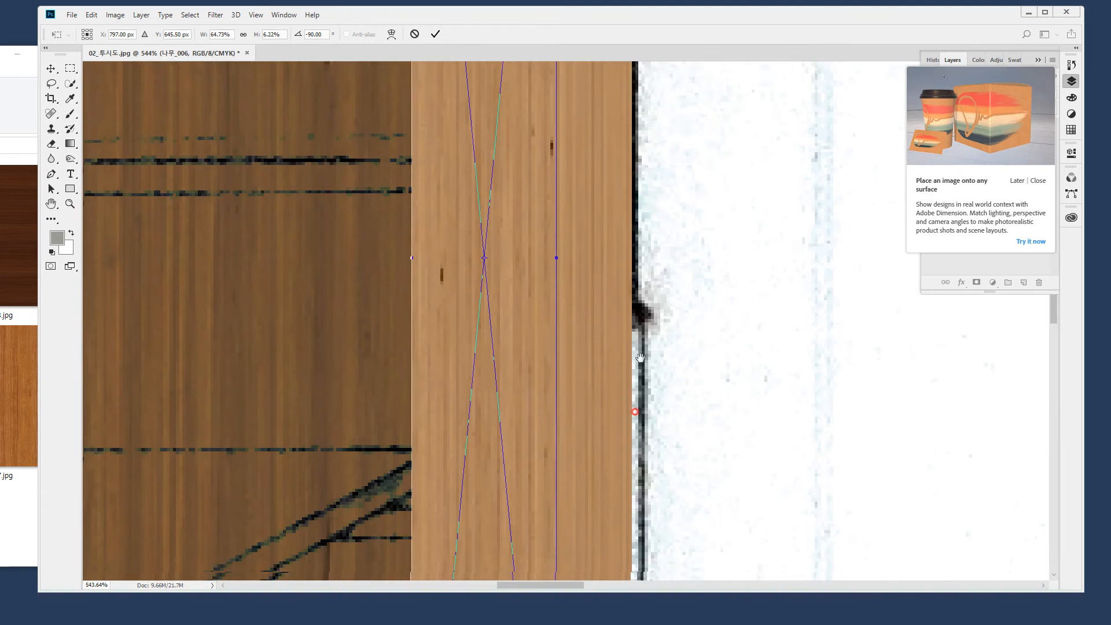
drag(677, 439, 681, 260)
drag(671, 360, 672, 325)
drag(475, 365, 590, 428)
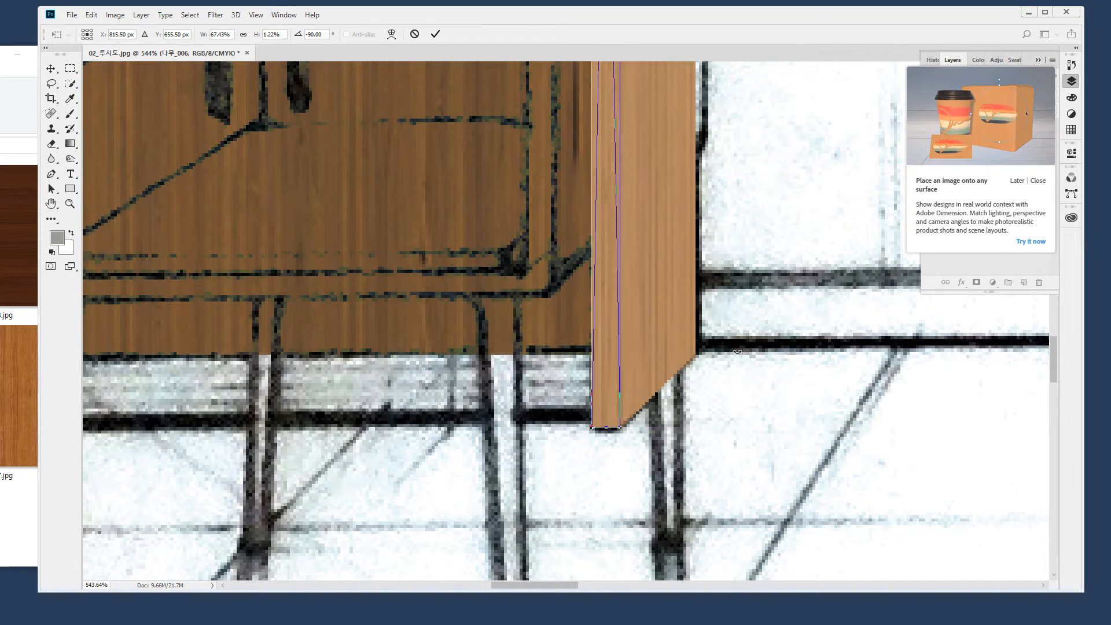
click(70, 203)
double_click(70, 204)
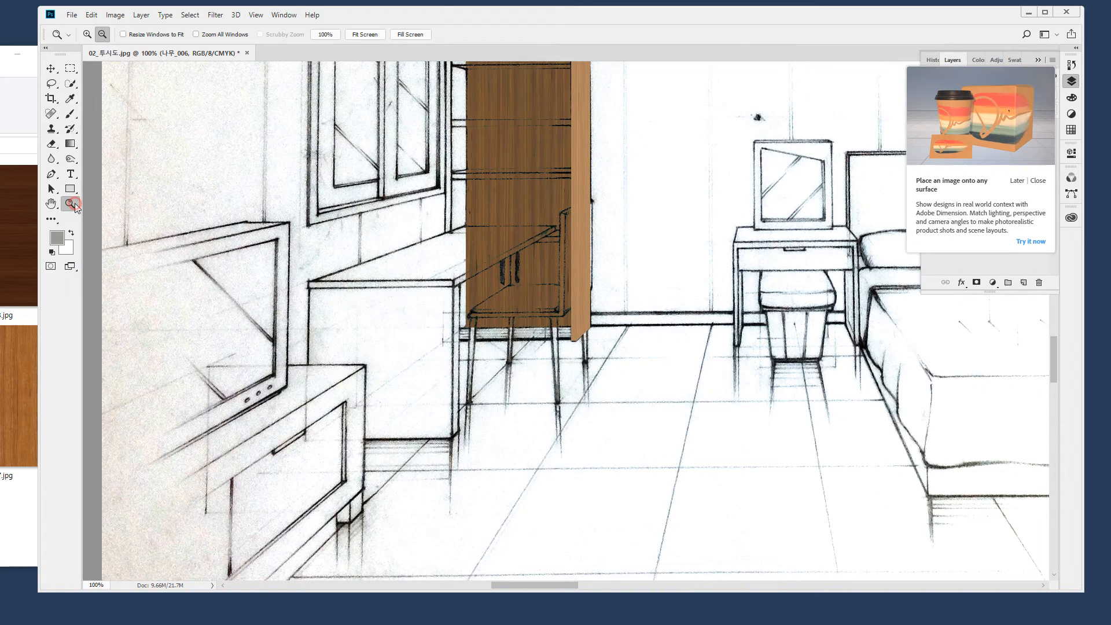
Dismiss the Adobe Dimension tip, choose the Dodge Tool, and rasterize the front-edge 나무_006 smart object
drag(572, 355, 579, 345)
mouse_move(577, 205)
mouse_down()
mouse_move(601, 281)
mouse_move(506, 245)
mouse_move(554, 194)
mouse_up()
key(Escape)
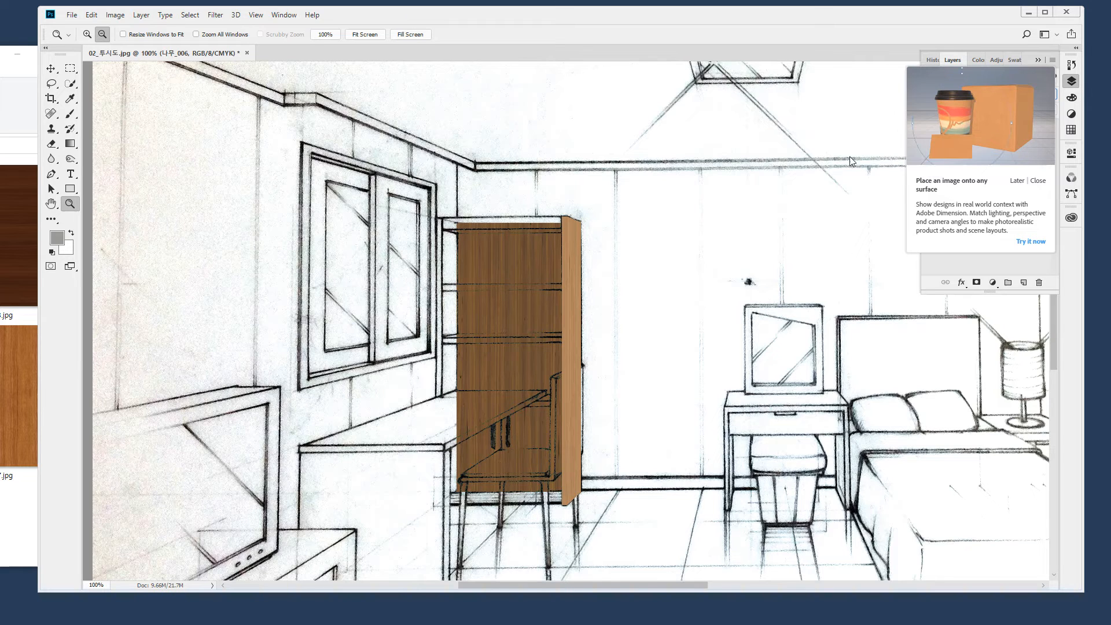
click(1040, 181)
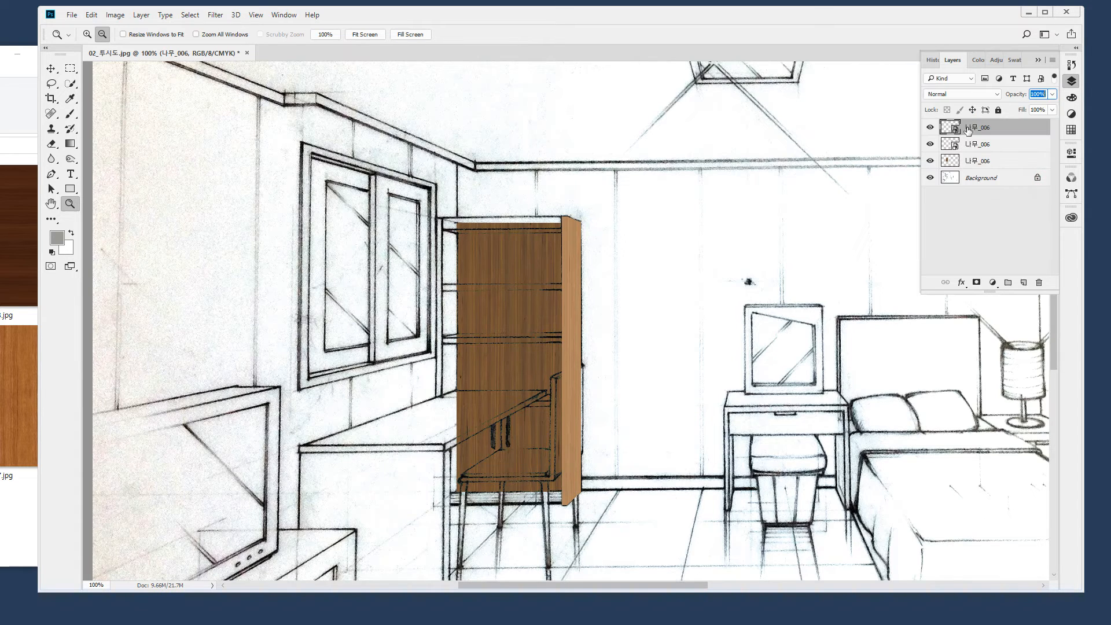
click(562, 278)
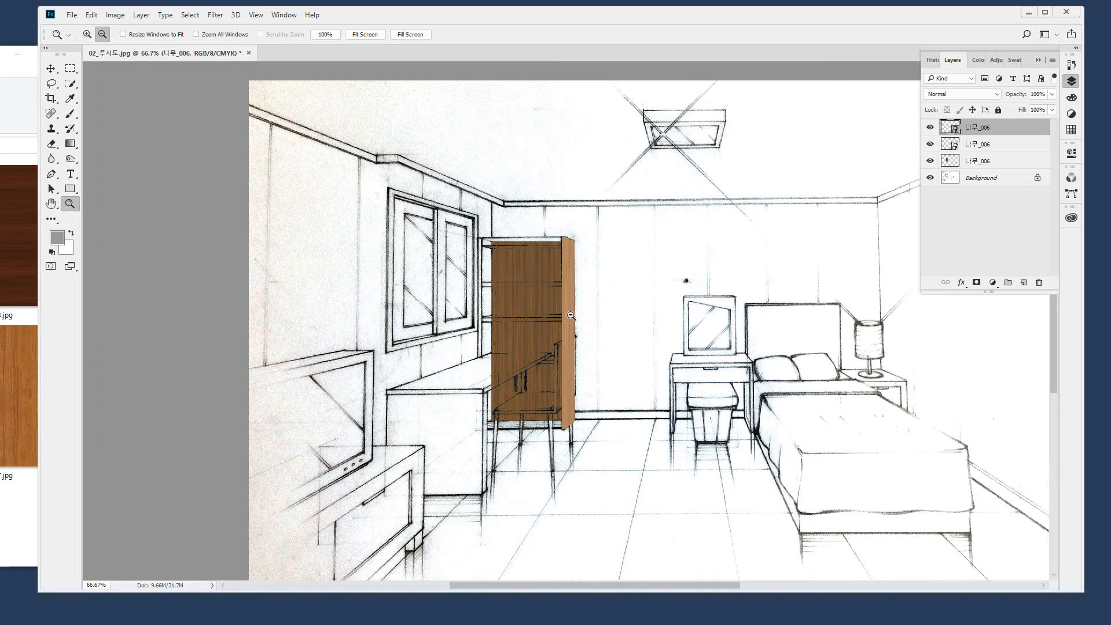
click(556, 301)
click(70, 157)
click(116, 158)
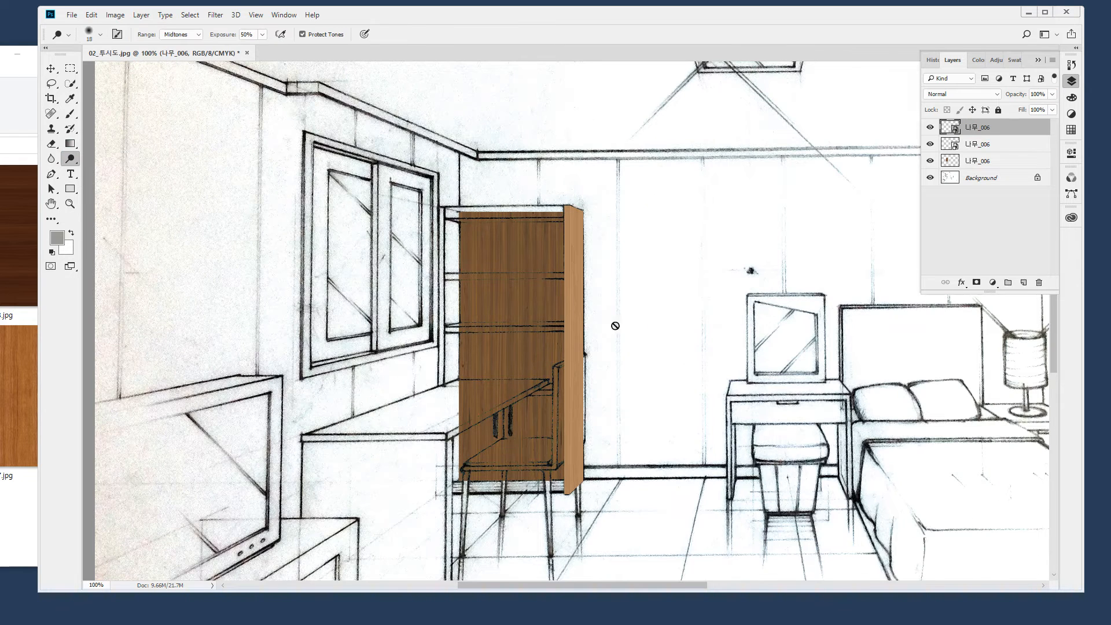
click(569, 307)
click(573, 236)
Lighten the bookcase's front vertical edge with a 53 px Dodge Tool brush, using the Midtones range and 50% exposure
click(100, 35)
click(124, 71)
click(585, 7)
drag(567, 205, 551, 558)
drag(563, 514, 547, 174)
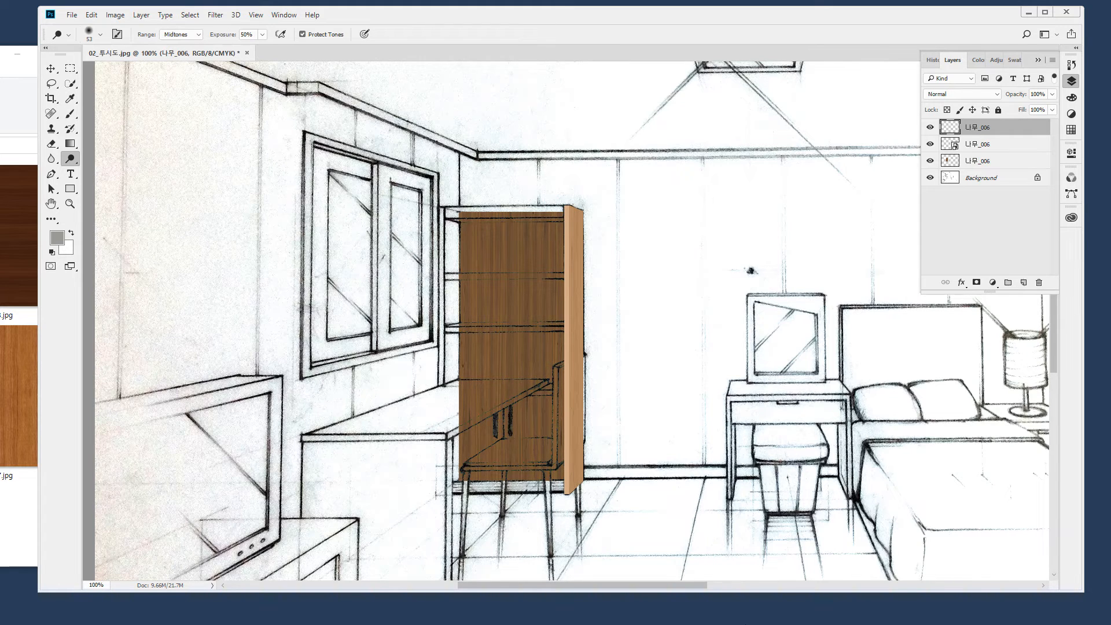
Select the side panel's 나무_006 layer, choose the Burn Tool, and rasterize the layer's smart object
click(958, 148)
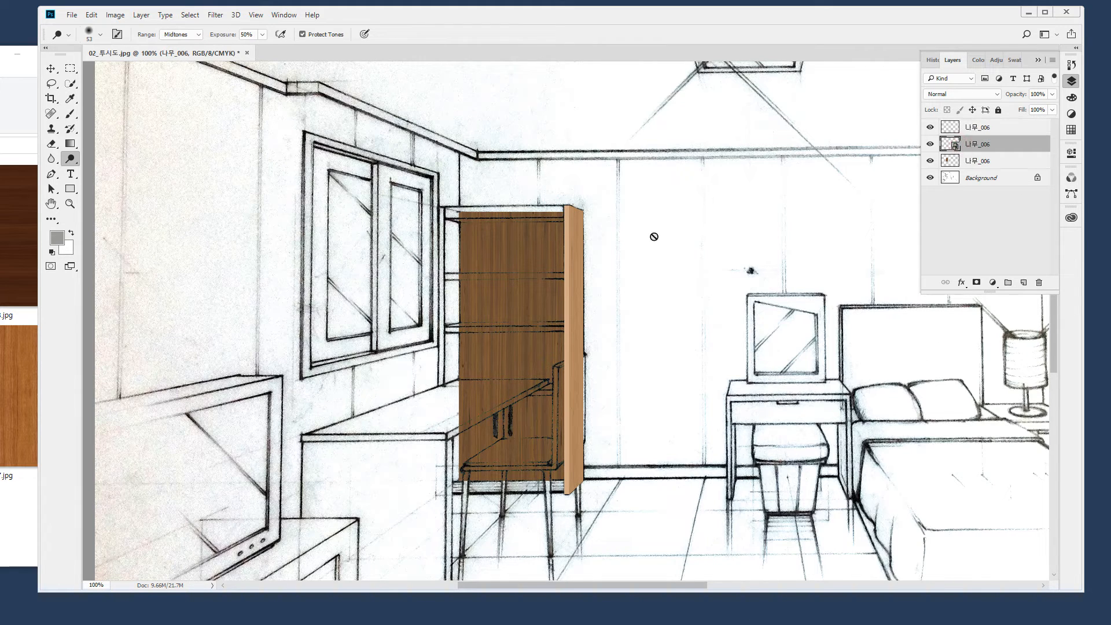
right_click(70, 159)
click(98, 171)
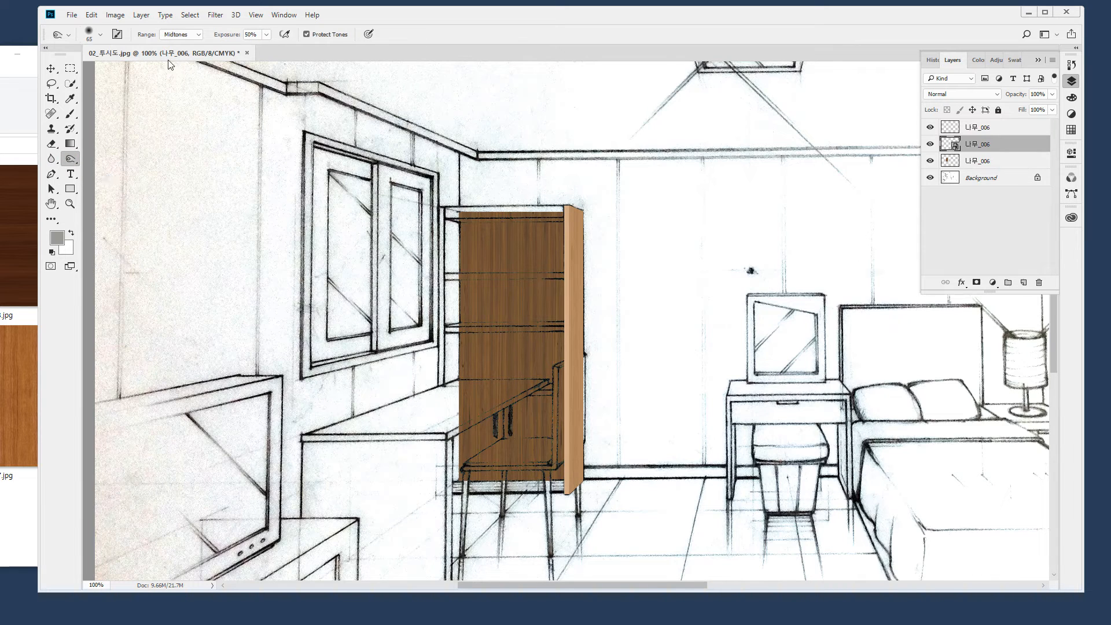
click(584, 240)
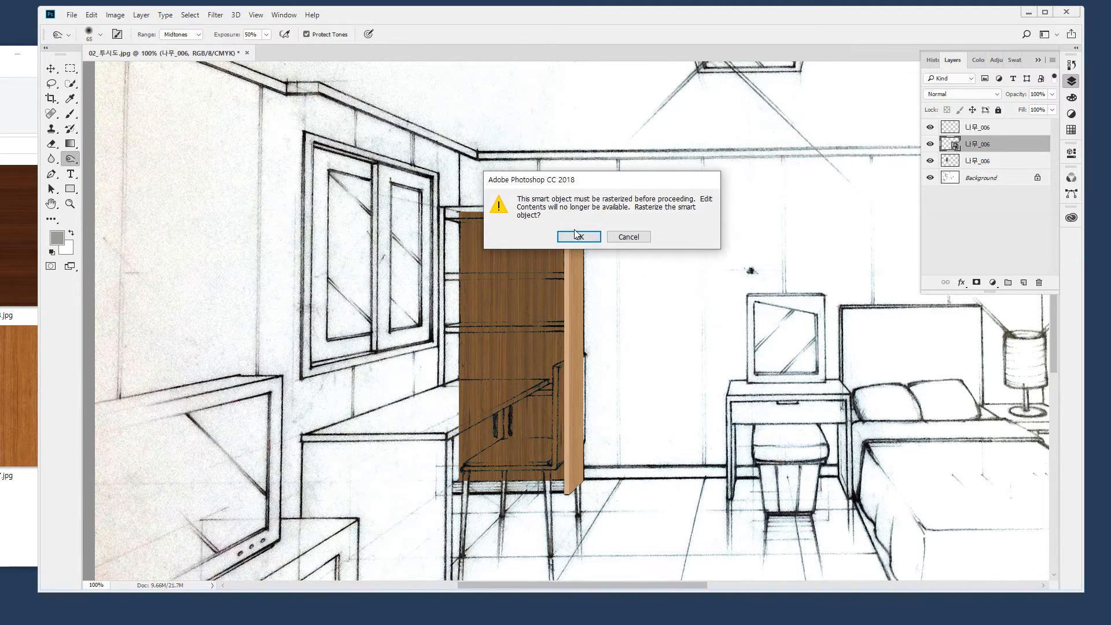
click(576, 235)
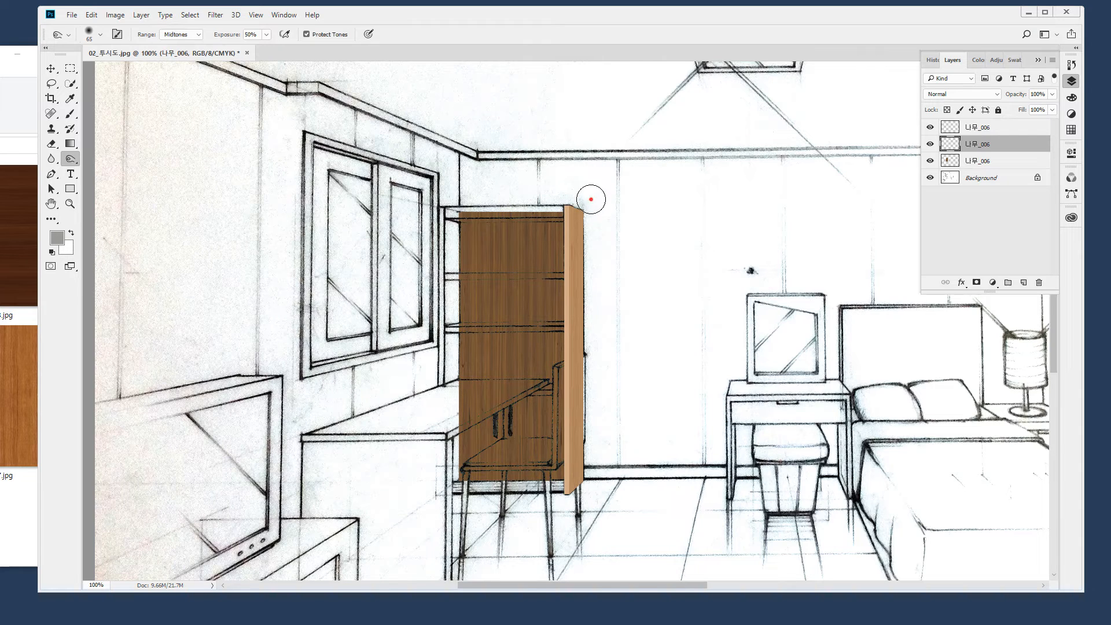
Darken the outer side of the bookcase's side panel with a 65 px Burn Tool brush, using Midtones and 50% exposure
drag(602, 367, 596, 555)
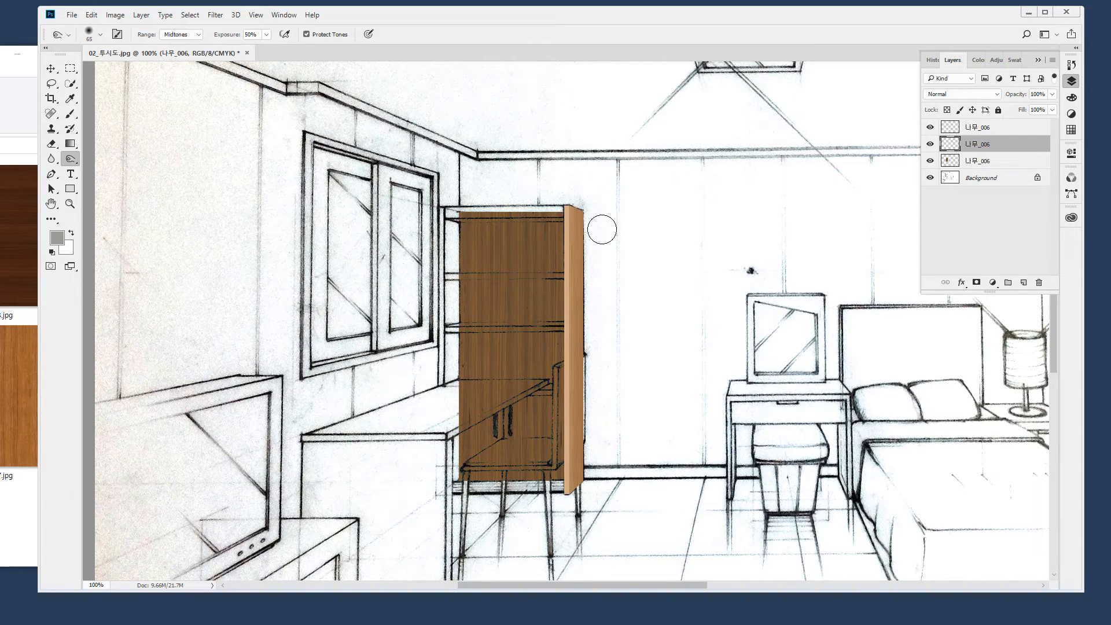
drag(595, 177, 606, 555)
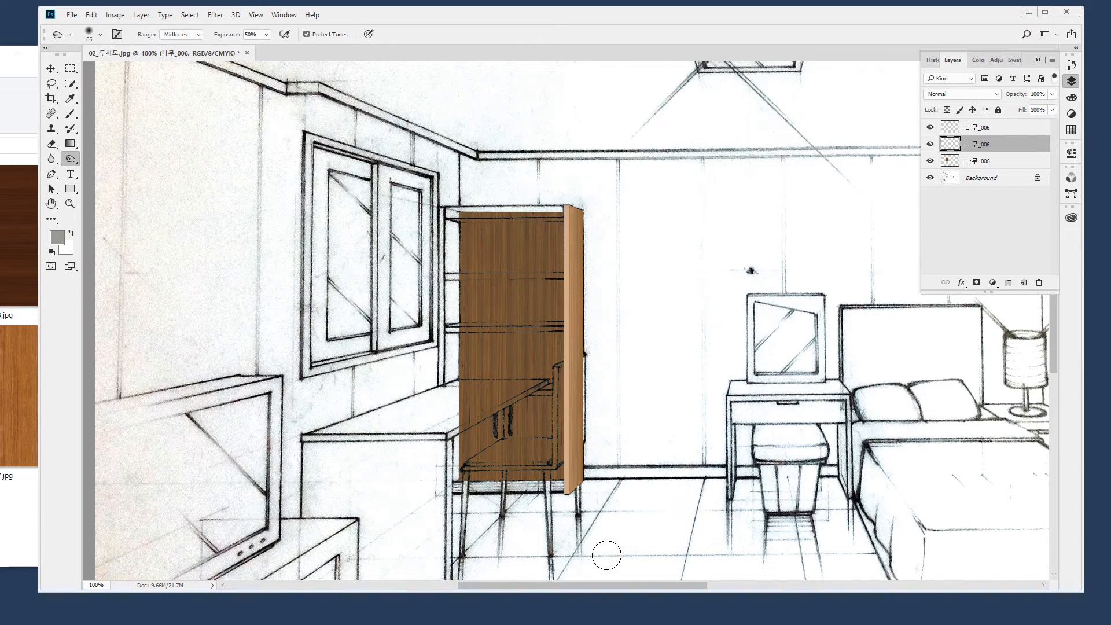
drag(600, 129, 588, 510)
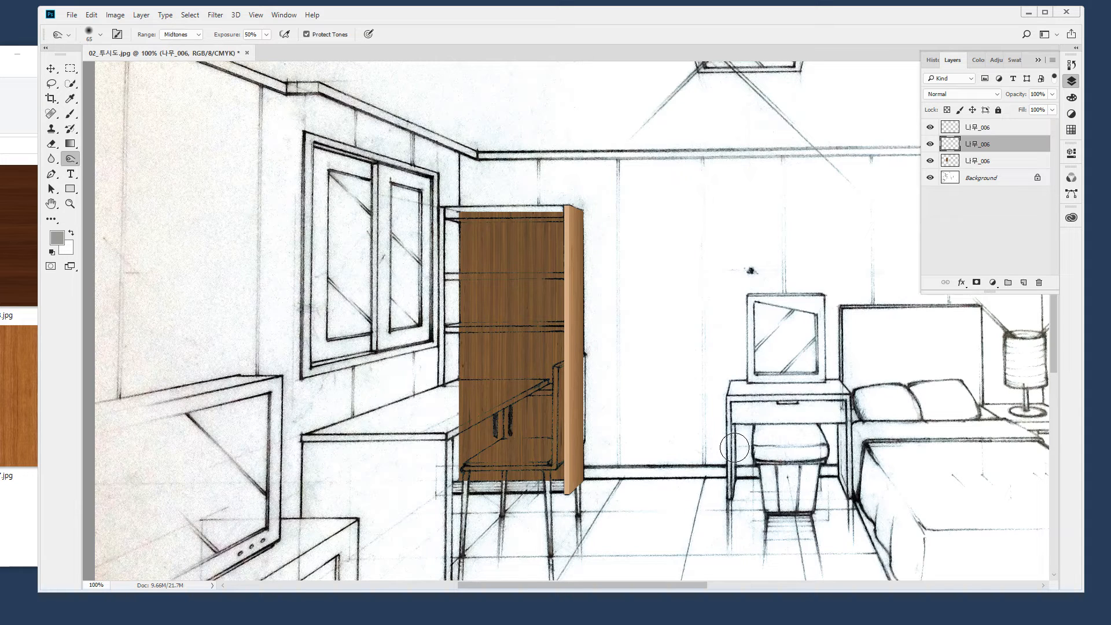
Place another copy of the 나무_006 texture at 100% scale and move its layer above all the others
drag(1, 376, 654, 295)
key(Return)
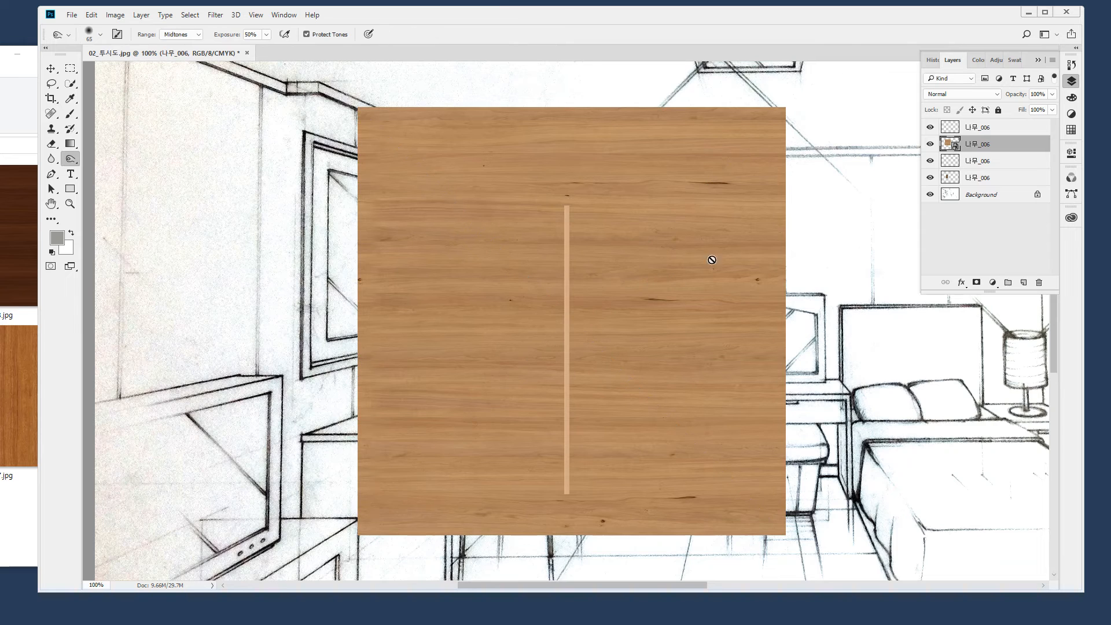
drag(1006, 150, 1007, 125)
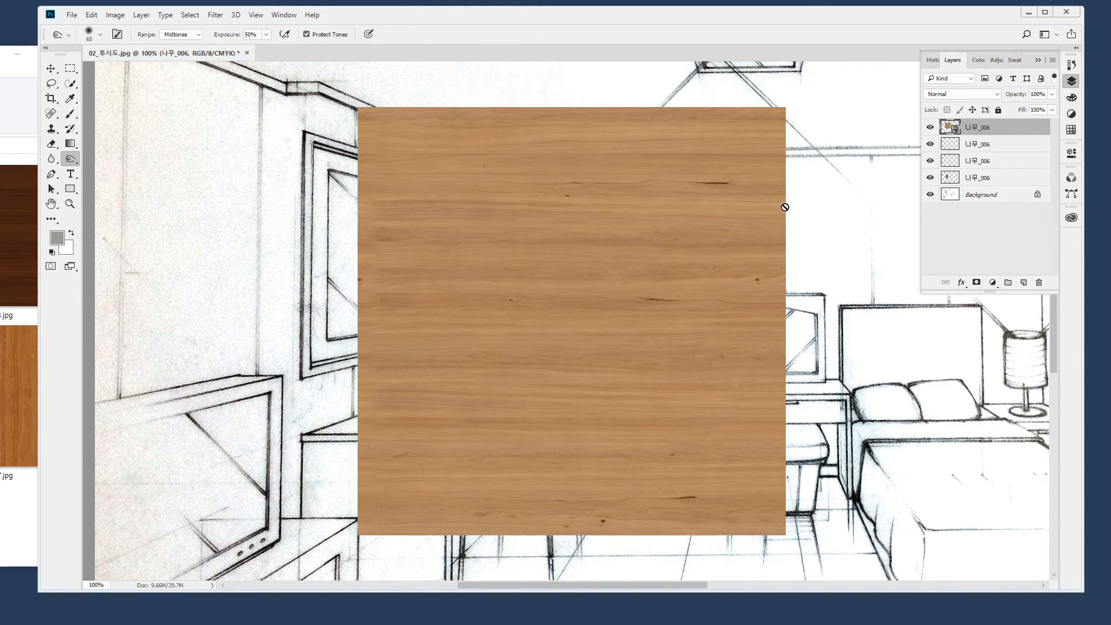
Scale the new 나무_006 texture down to a thin strip along the bookcase's top rail, 30.14% wide and 2.97% high
key(v)
drag(748, 162, 722, 181)
key(ctrl+t)
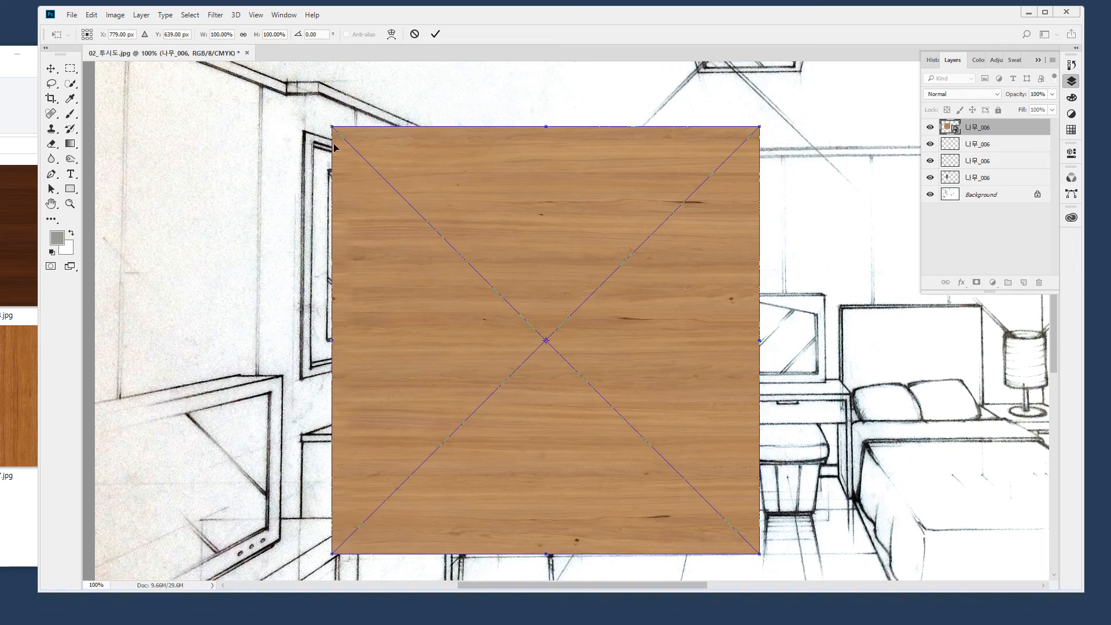
drag(332, 128, 600, 389)
drag(663, 419, 476, 242)
drag(410, 359, 438, 242)
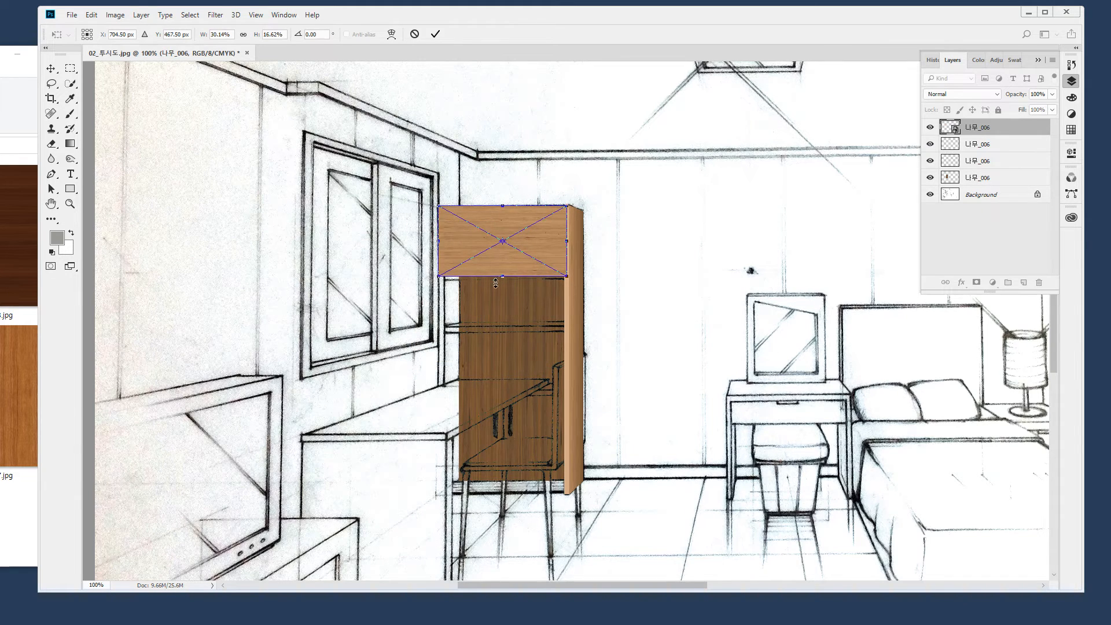
drag(502, 276, 507, 218)
Trim the strip to fit the top rail between the bookcase's front vertical edges, at 27.97% width and 2.70% height
ctrl+click(507, 202)
ctrl+click(528, 217)
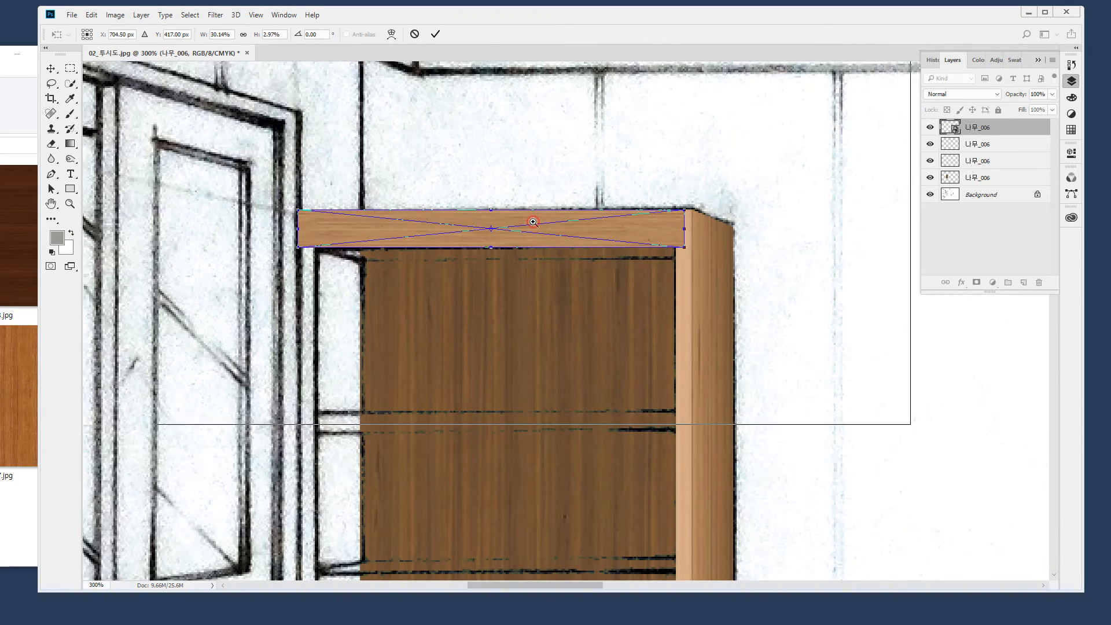
ctrl+click(533, 221)
ctrl+click(555, 238)
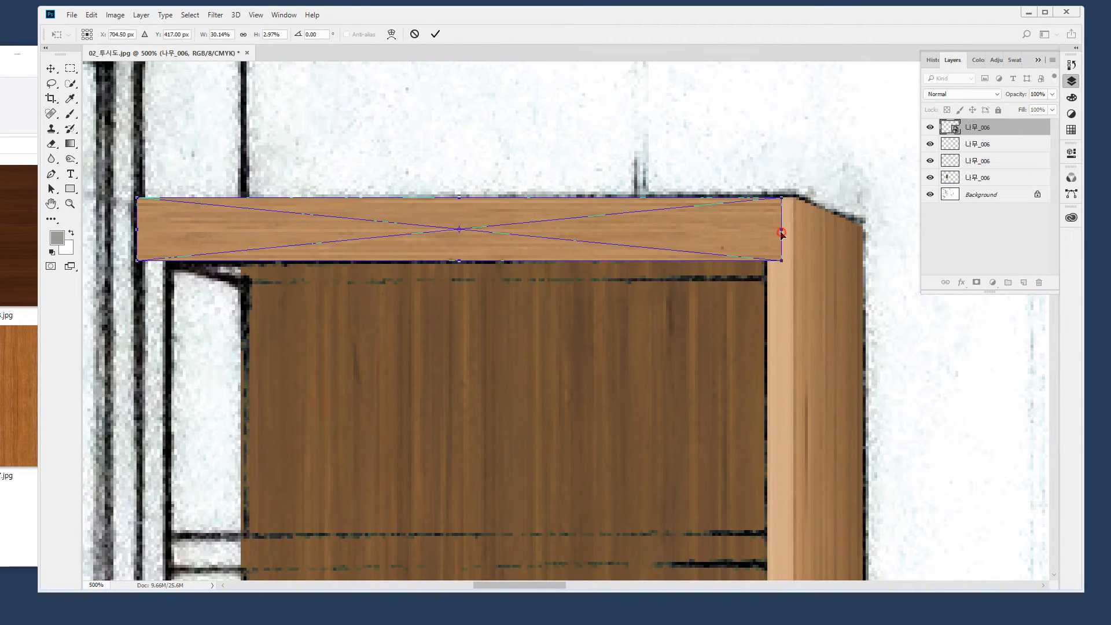
mouse_move(781, 230)
mouse_down()
mouse_move(752, 227)
mouse_move(767, 227)
mouse_up()
mouse_move(452, 263)
mouse_down()
mouse_move(453, 240)
mouse_move(456, 263)
mouse_move(453, 253)
mouse_up()
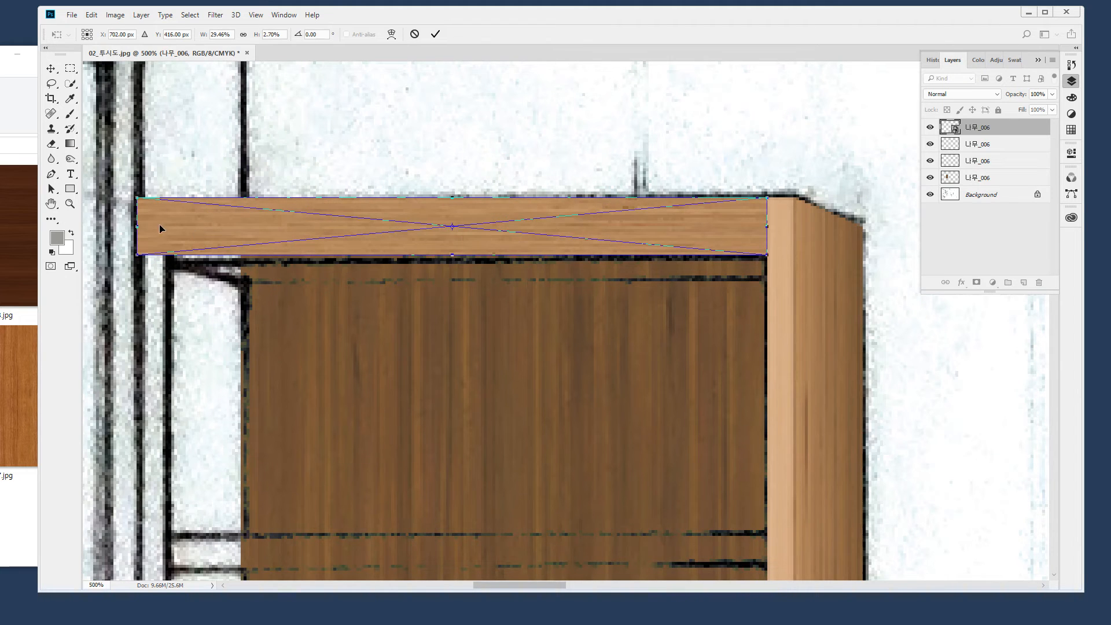
drag(134, 227, 167, 232)
key(Return)
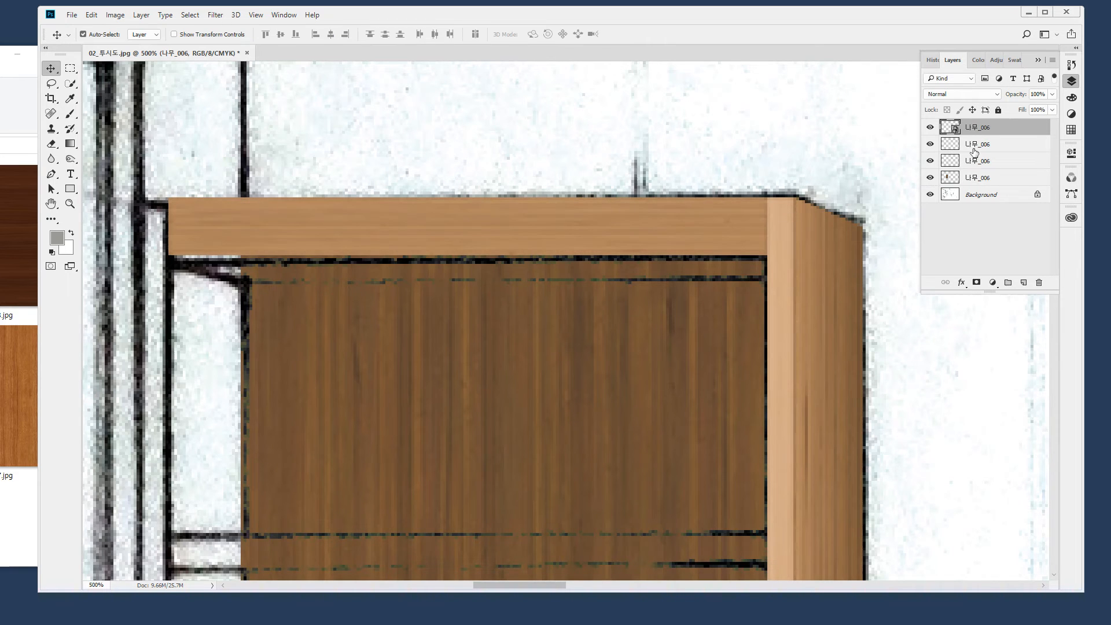
Duplicate the right front vertical edge's 나무_006 layer and place the copy on the bookcase's left front edge
click(930, 144)
click(930, 144)
click(972, 145)
drag(784, 285, 152, 262)
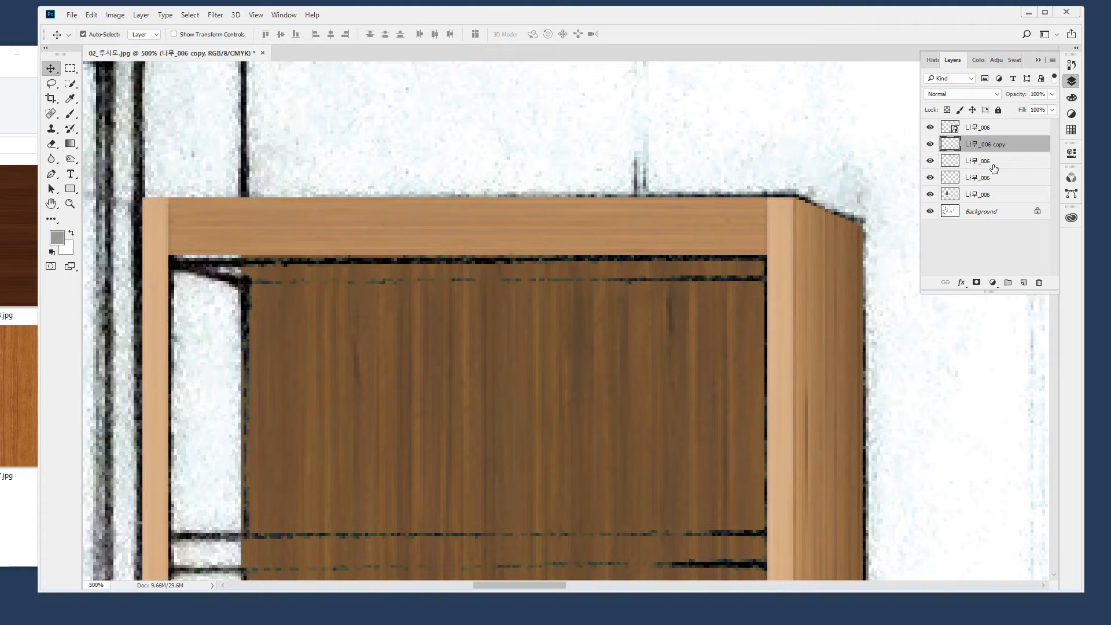
Duplicate the right side panel's 나무_006 layer and place the copy behind the left front edge as the inner side panel
drag(548, 387, 508, 127)
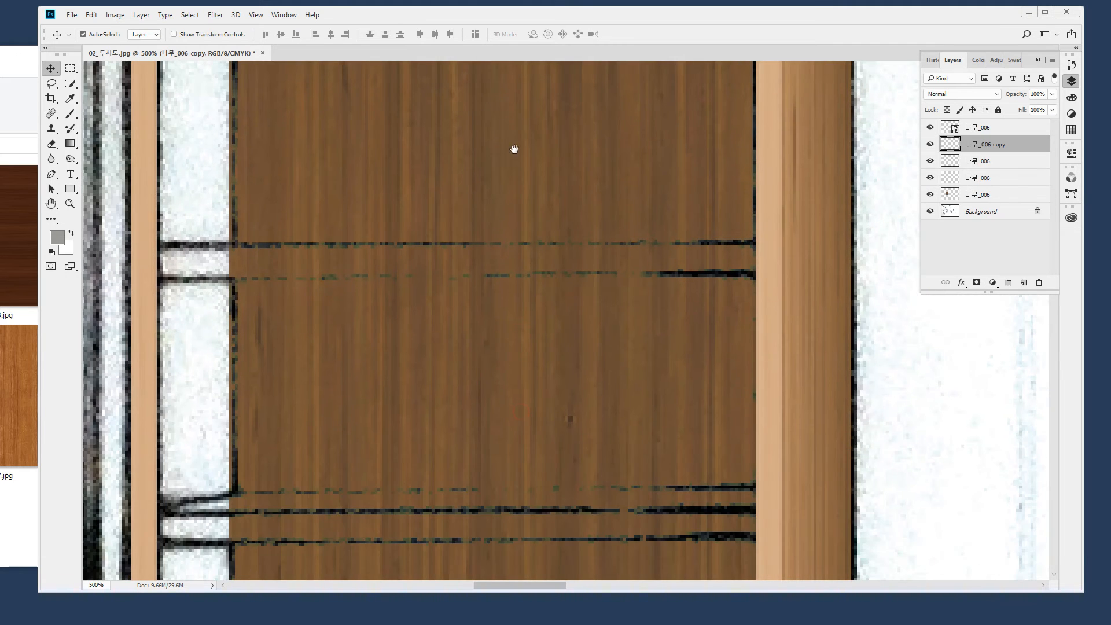
drag(385, 238, 376, 468)
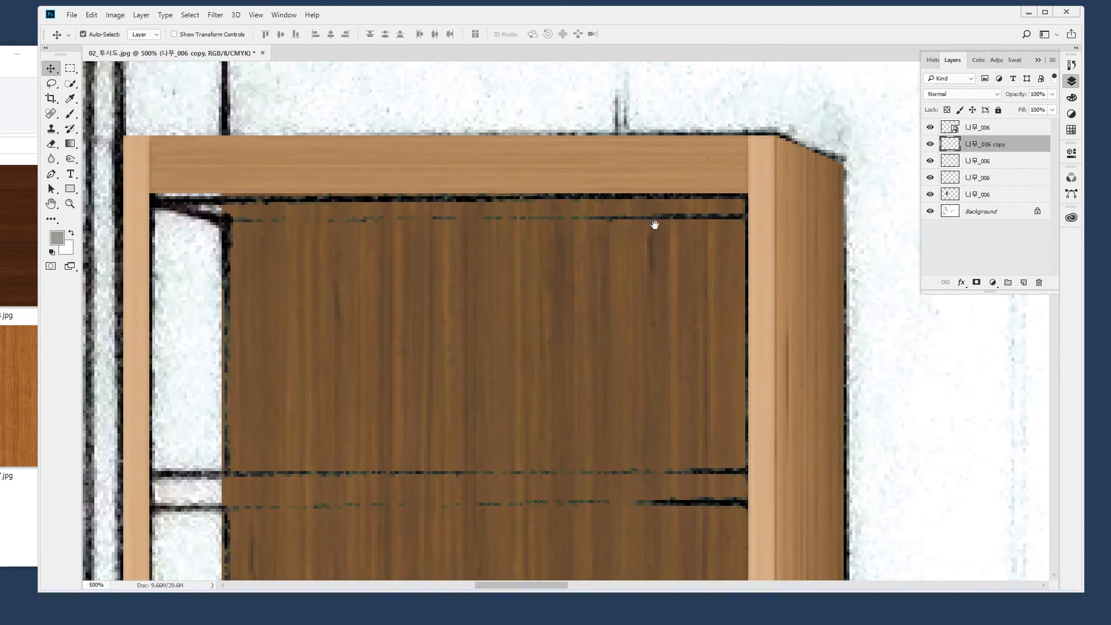
click(931, 178)
click(930, 178)
click(962, 181)
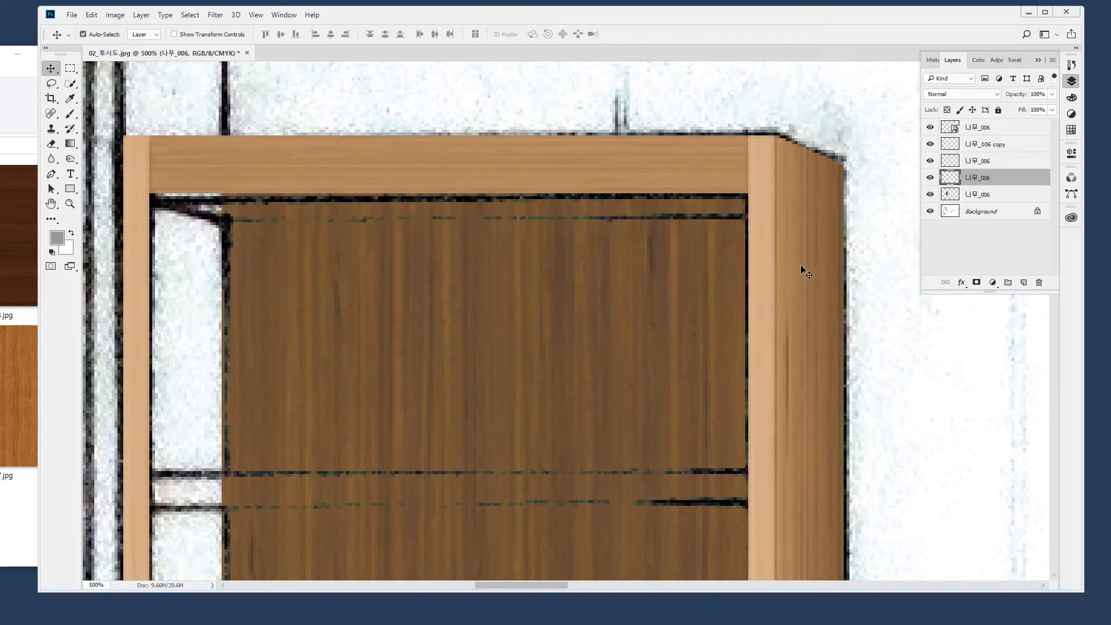
drag(778, 313, 176, 334)
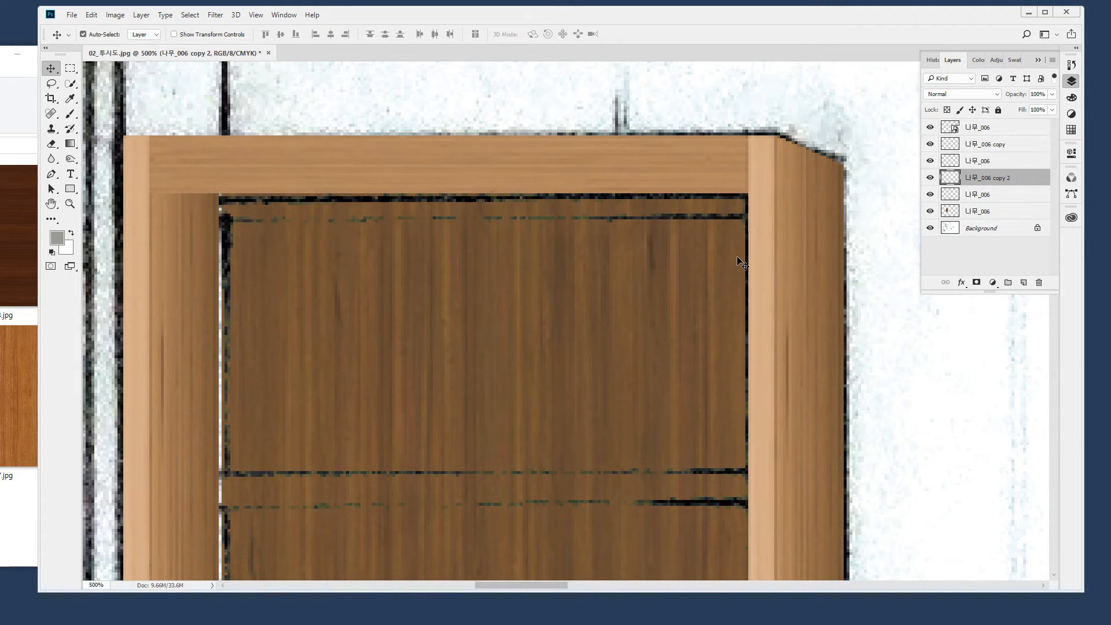
Widen the back panel's 나무_006 layer to 100.47% so that it meets the inner left side panel
click(989, 211)
click(930, 211)
click(930, 211)
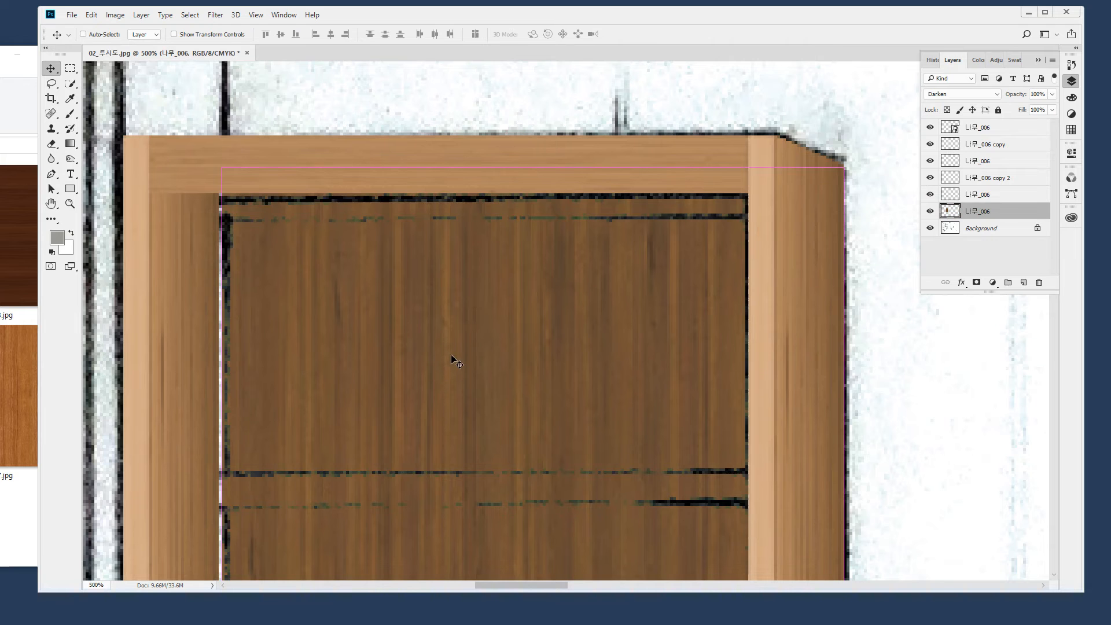
key(ctrl+t)
drag(290, 411, 310, 307)
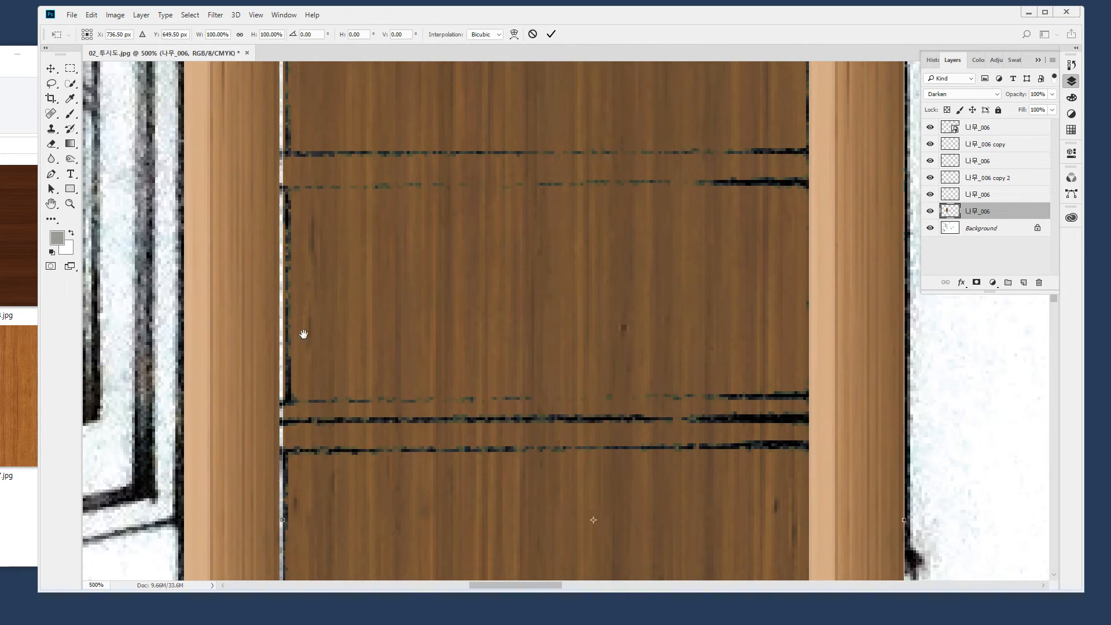
drag(283, 523, 280, 523)
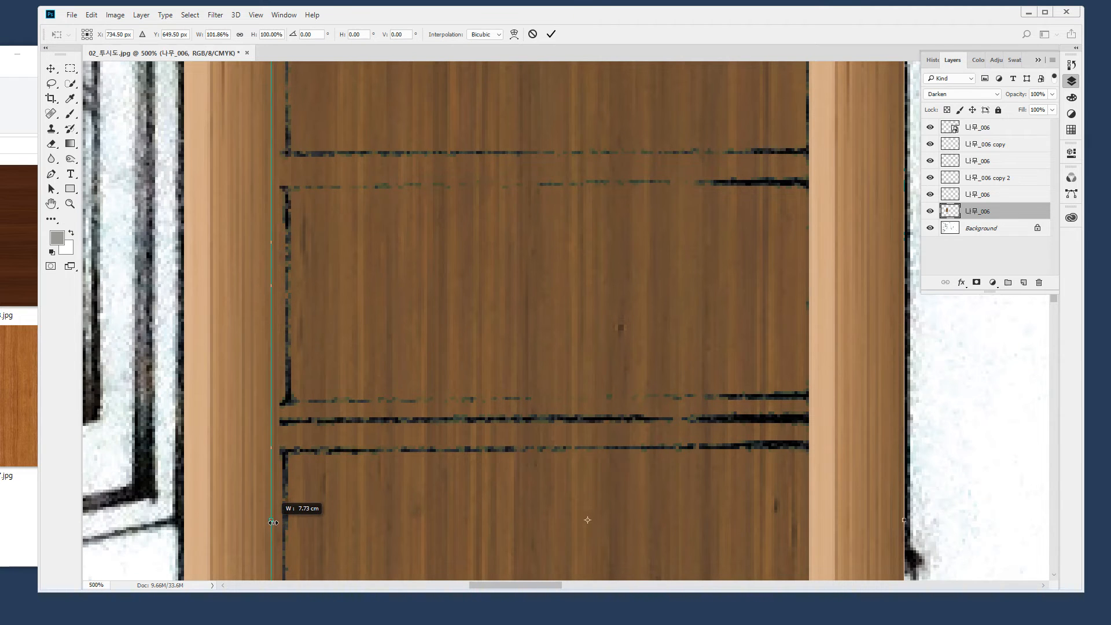
drag(279, 522, 279, 521)
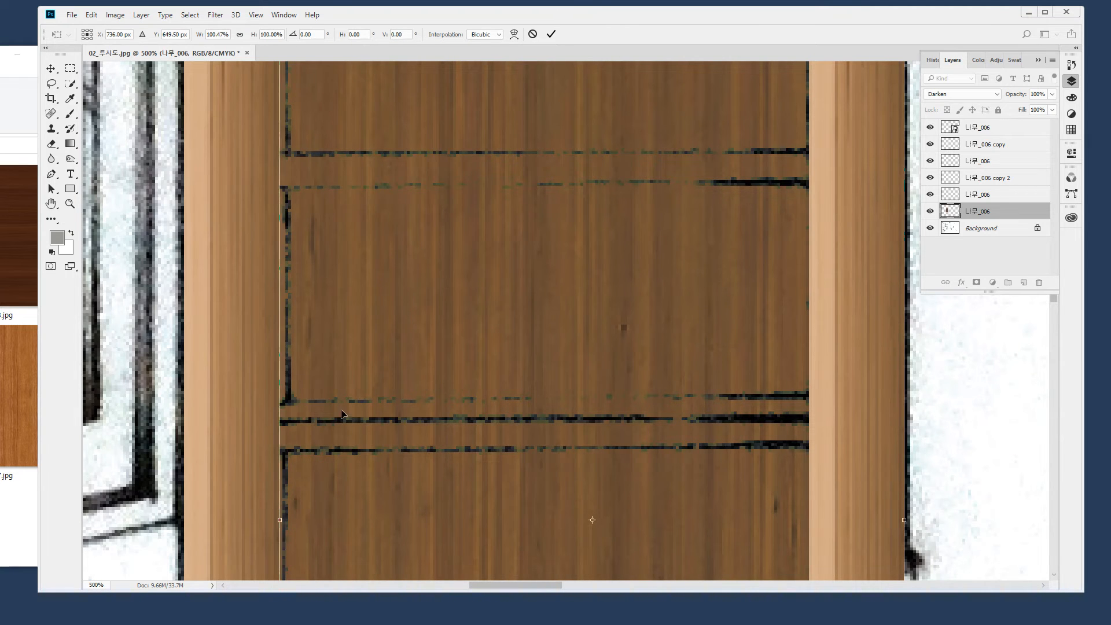
key(Return)
Set the back panel layer's blending mode to Normal with the drawing at 100% zoom
click(70, 204)
key(ctrl+1)
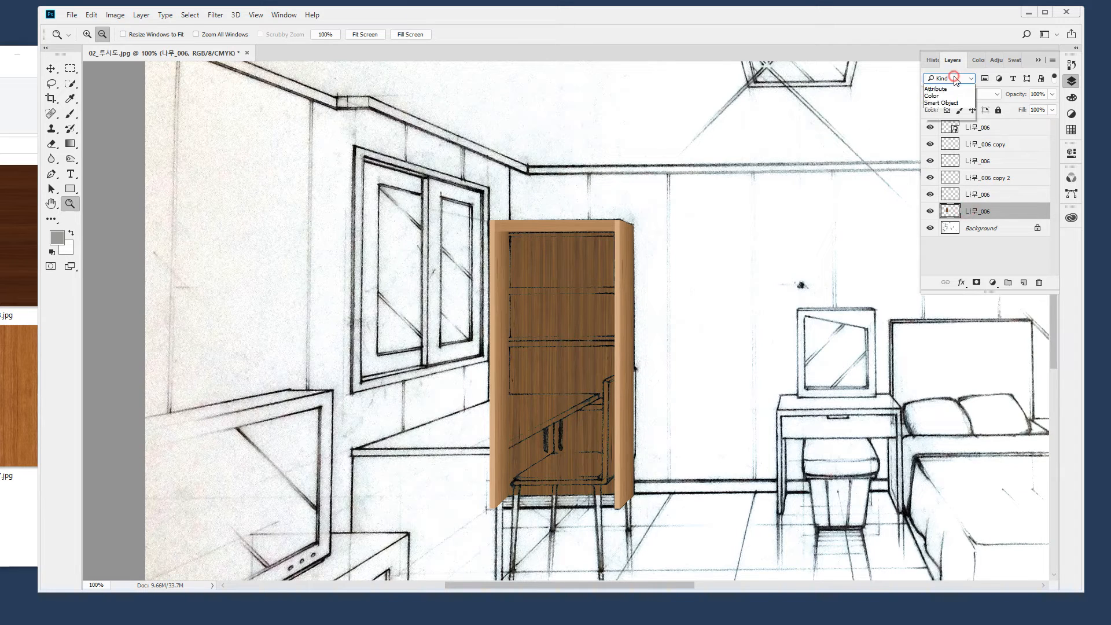
click(954, 94)
click(953, 107)
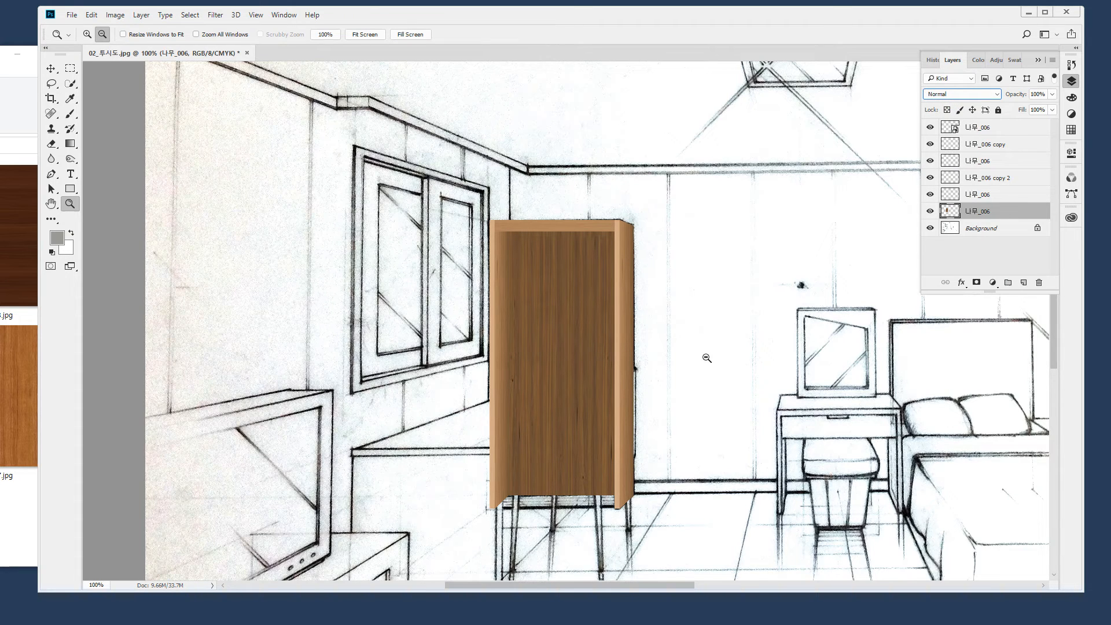
Duplicate the Background sketch layer, move the copy above all the others, and set its blending mode to Darken
drag(989, 231, 1023, 282)
drag(995, 231, 981, 125)
drag(980, 125, 981, 128)
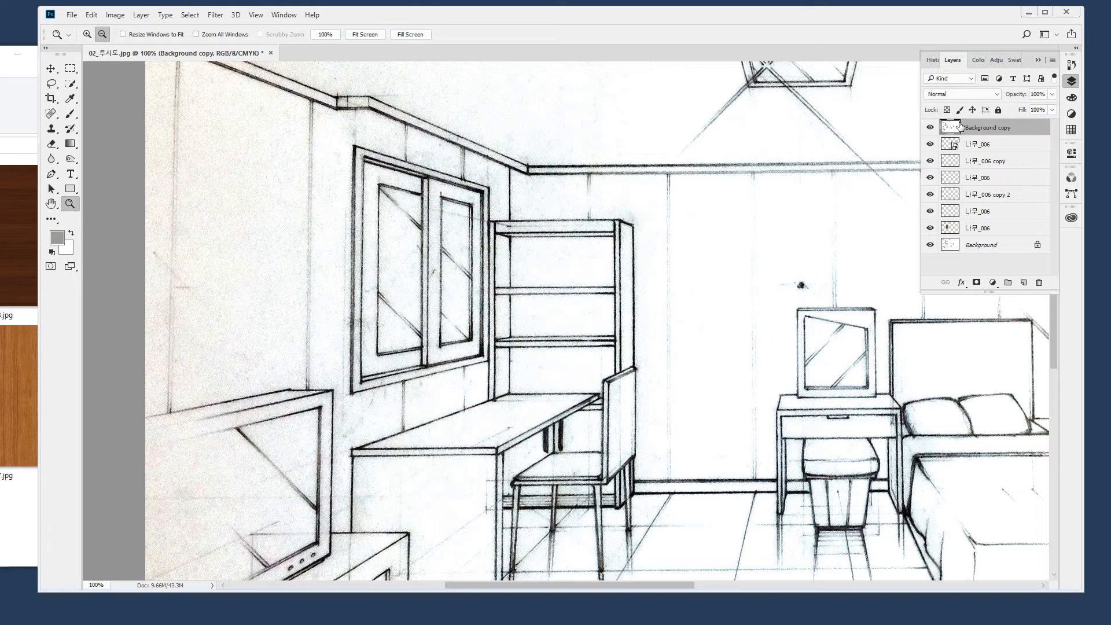
click(955, 94)
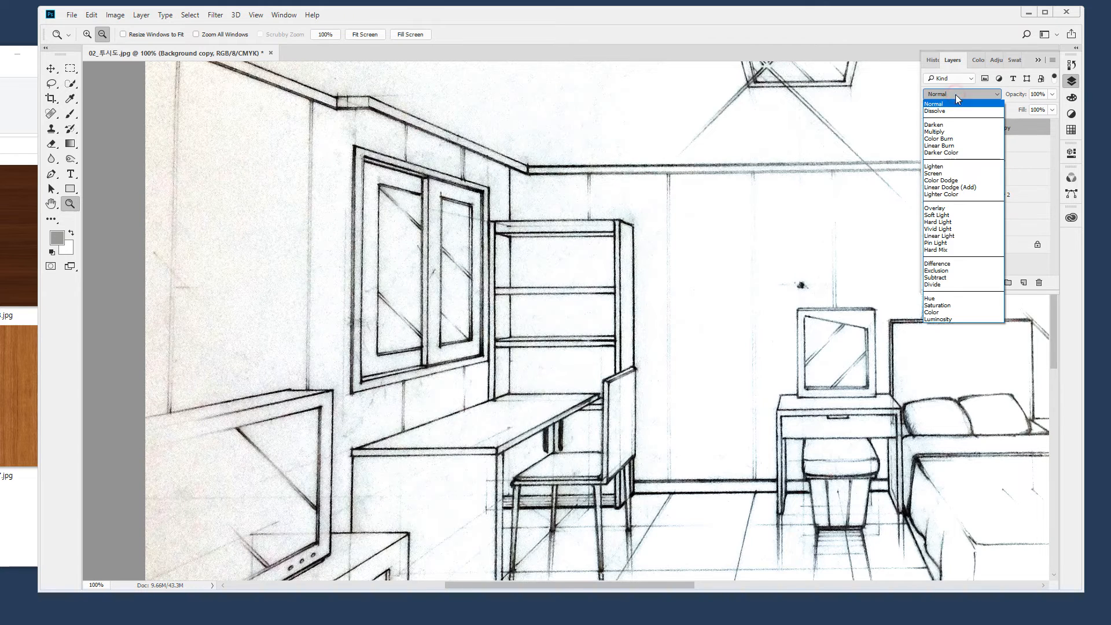
click(944, 123)
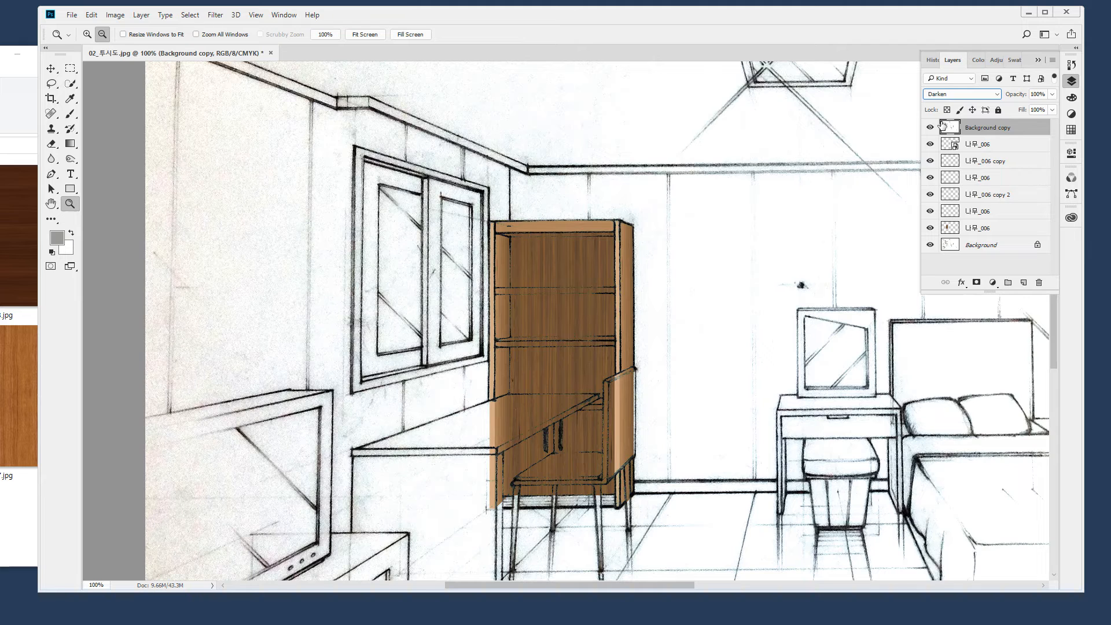
Compare the drawing with the Background copy and the individual wood texture layers hidden and shown
mouse_move(1009, 132)
mouse_down()
mouse_move(969, 134)
mouse_move(942, 119)
mouse_move(1007, 125)
mouse_move(969, 138)
mouse_up()
key(Escape)
click(930, 128)
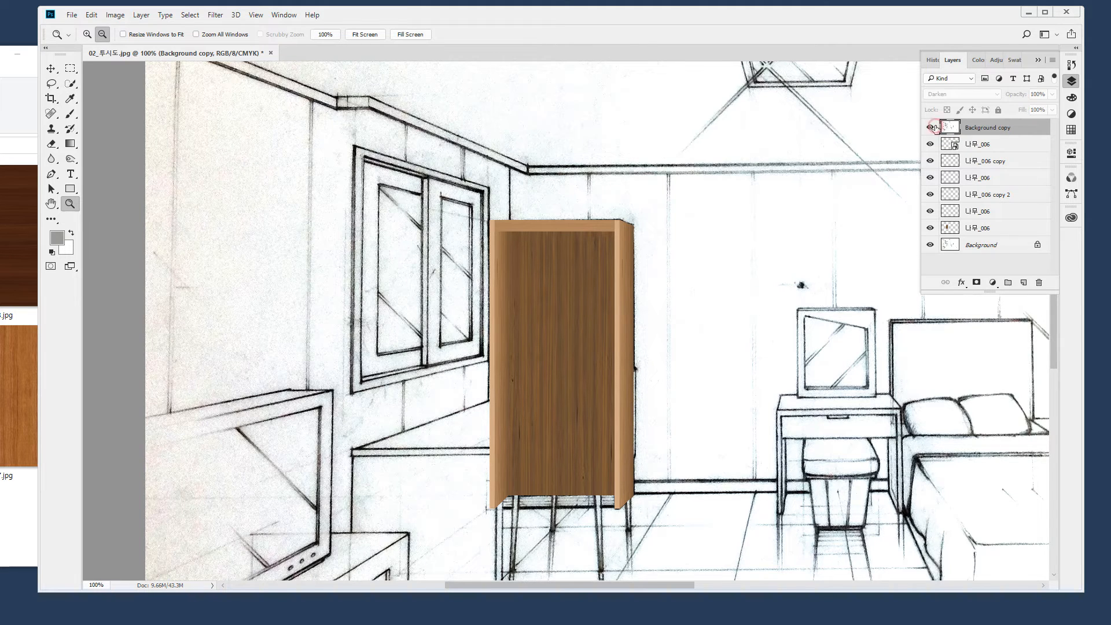
click(932, 128)
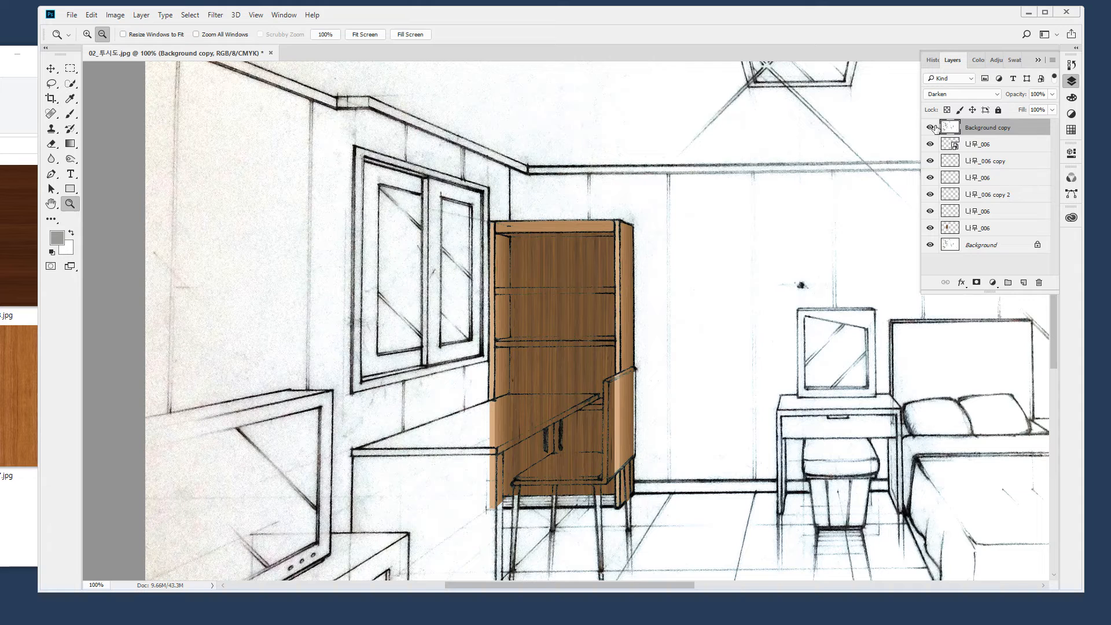
drag(767, 176, 734, 107)
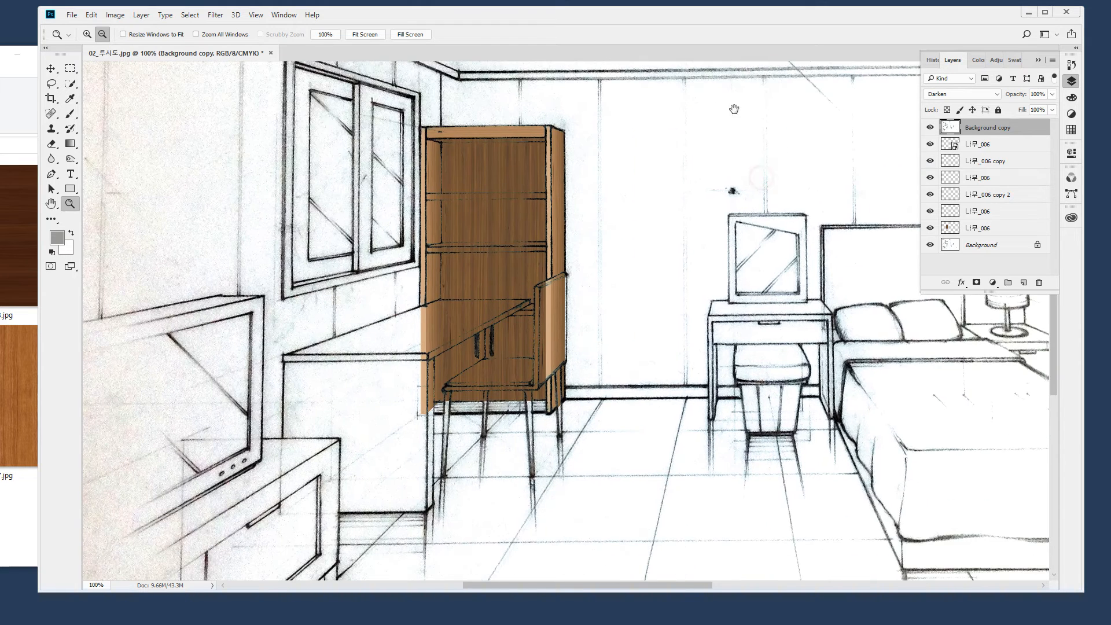
click(930, 161)
click(930, 161)
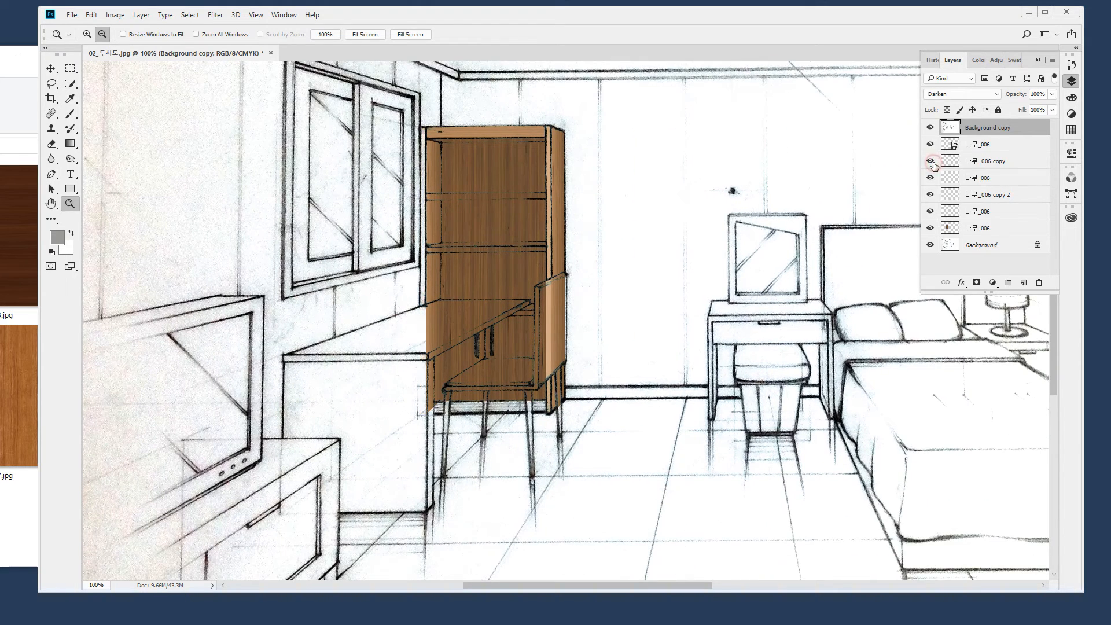
click(930, 178)
click(930, 178)
click(931, 195)
click(930, 194)
click(930, 211)
Try to duplicate the top rail's texture strip down onto the upper shelf with Auto-Select enabled
click(932, 145)
click(932, 145)
click(994, 148)
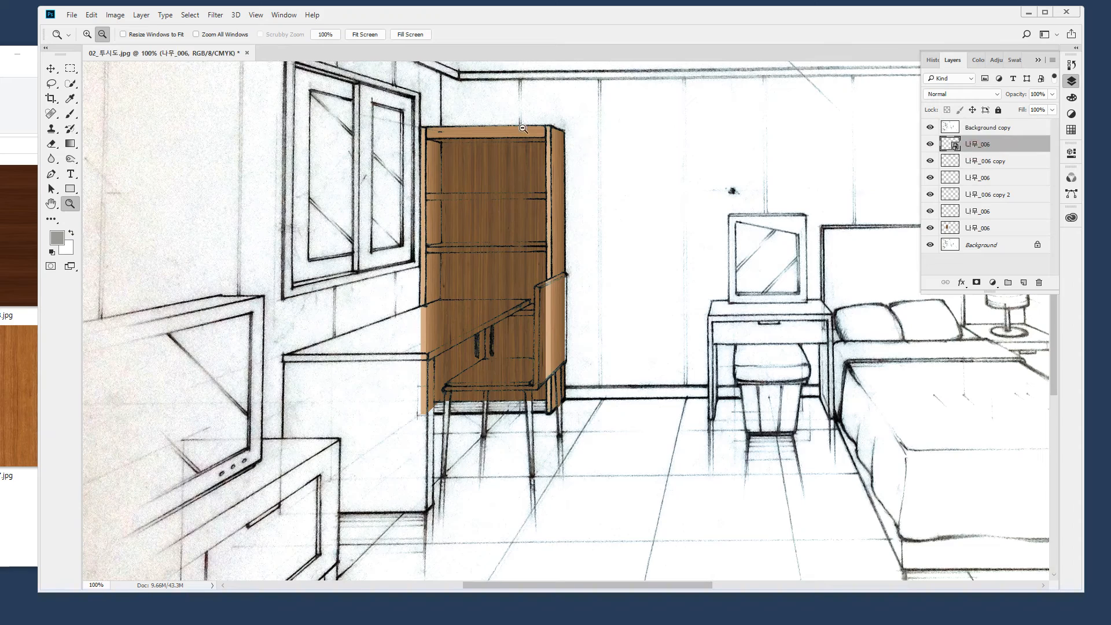
key(v)
drag(513, 132, 517, 185)
key(ctrl+z)
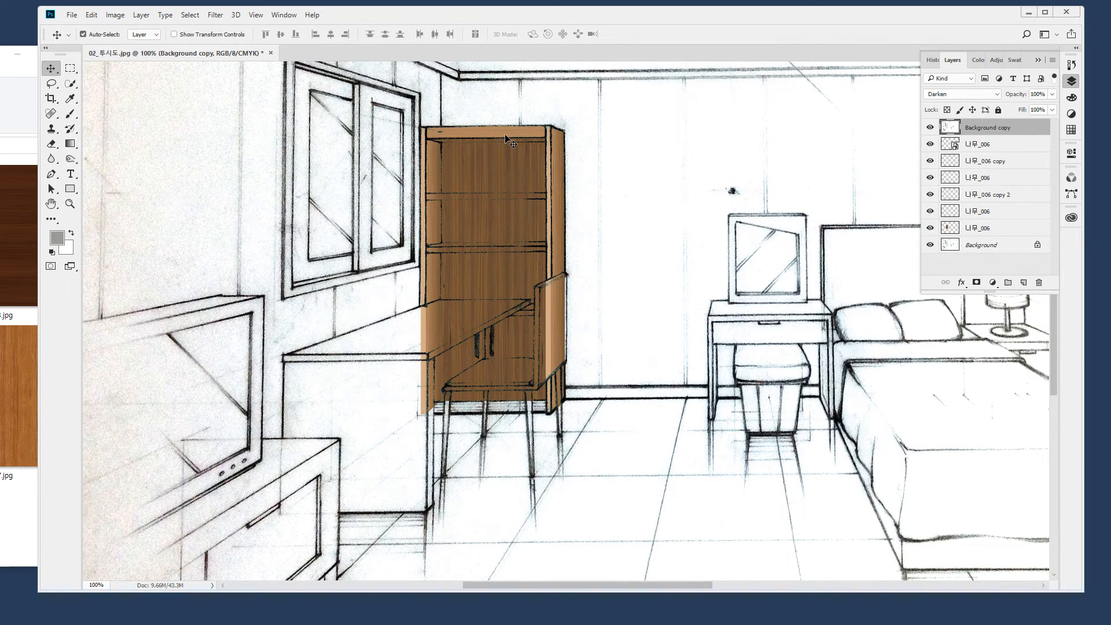
click(991, 148)
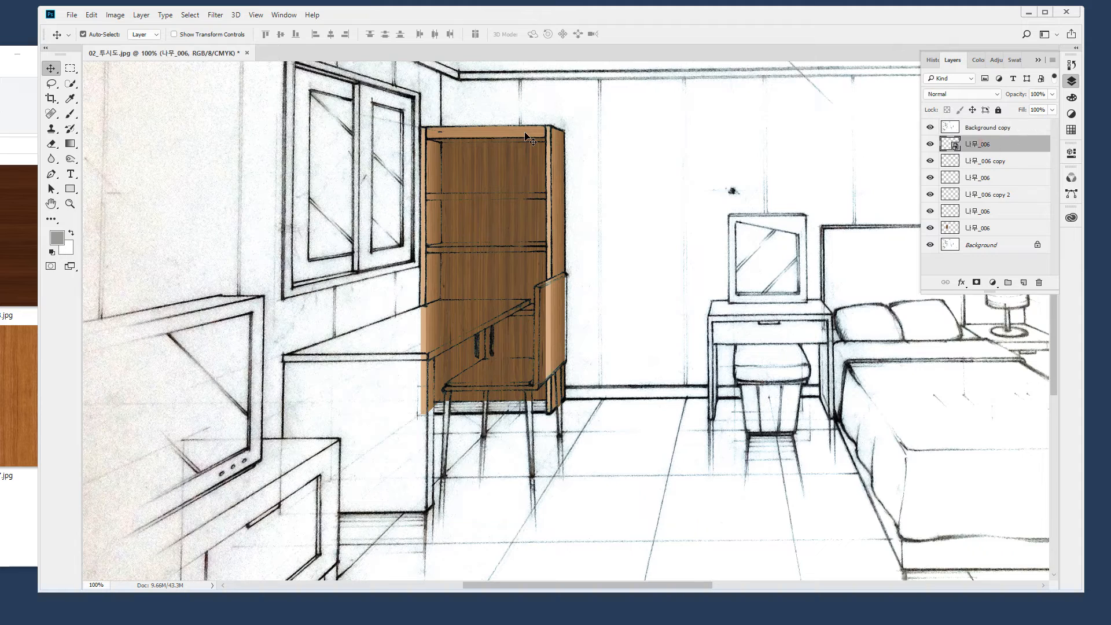
drag(523, 132, 527, 162)
key(ctrl+z)
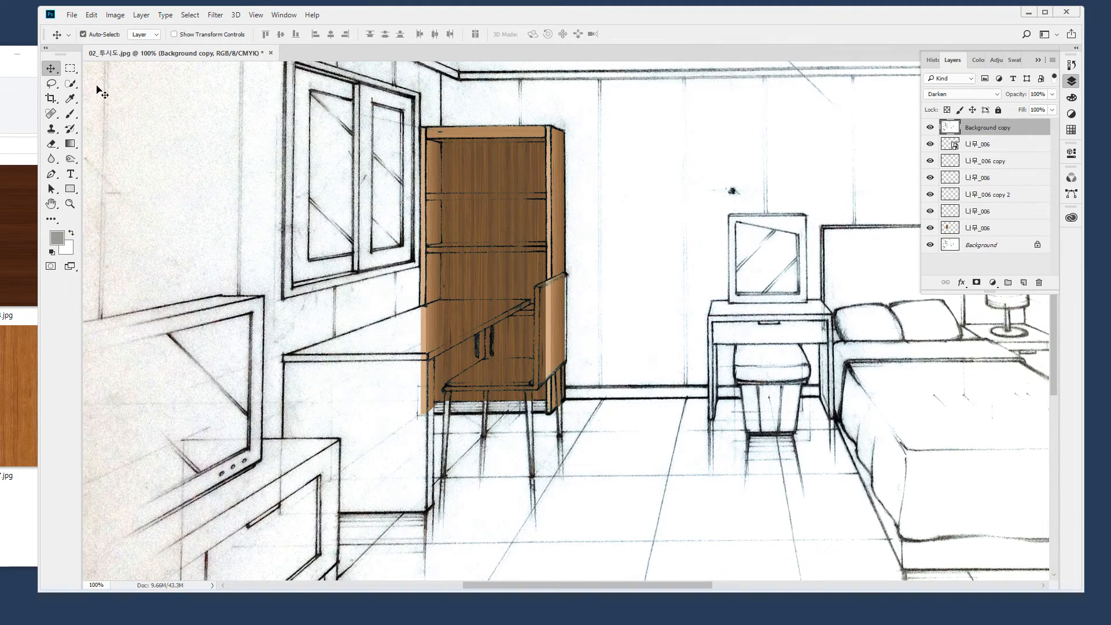
Turn off Auto-Select and duplicate the top rail's 나무_006 strip onto the front of the upper shelf
click(102, 35)
drag(487, 131, 488, 161)
key(ctrl+z)
click(980, 149)
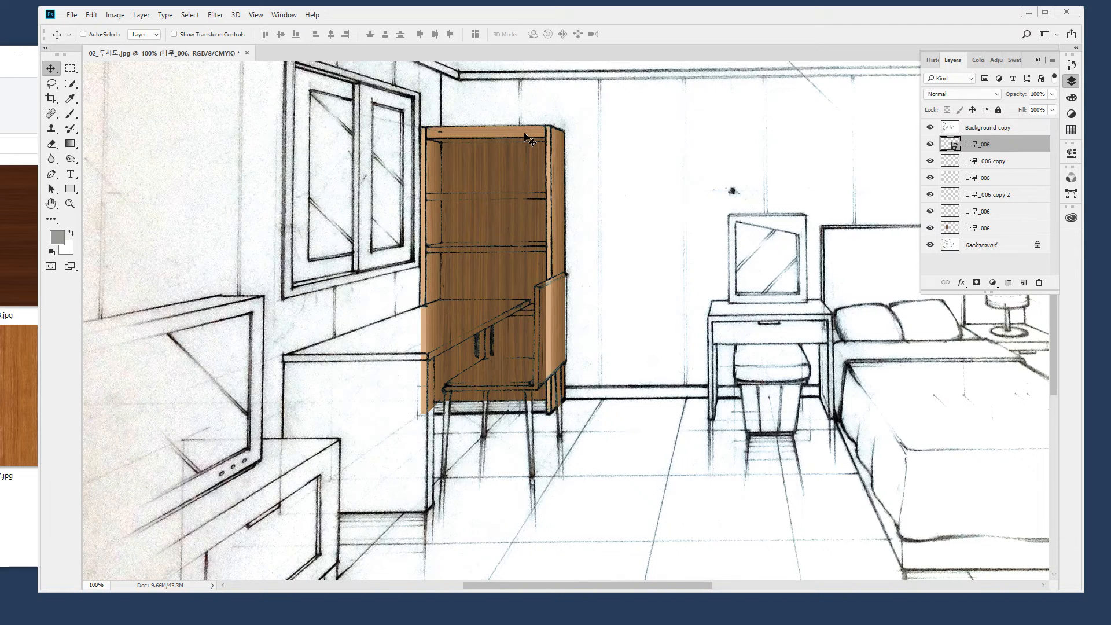
drag(525, 134, 502, 203)
key(ctrl+z)
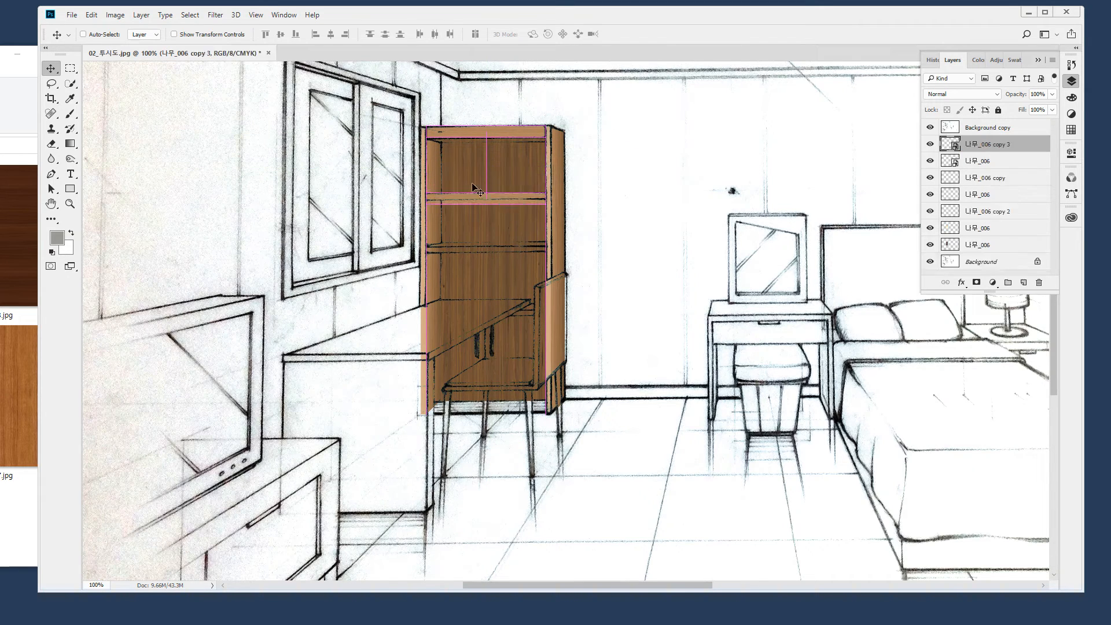
Reduce the upper shelf strip's height to 1.76% so that it fits the shelf's front edge
scroll(490, 250, up, 5)
scroll(671, 254, down, 2)
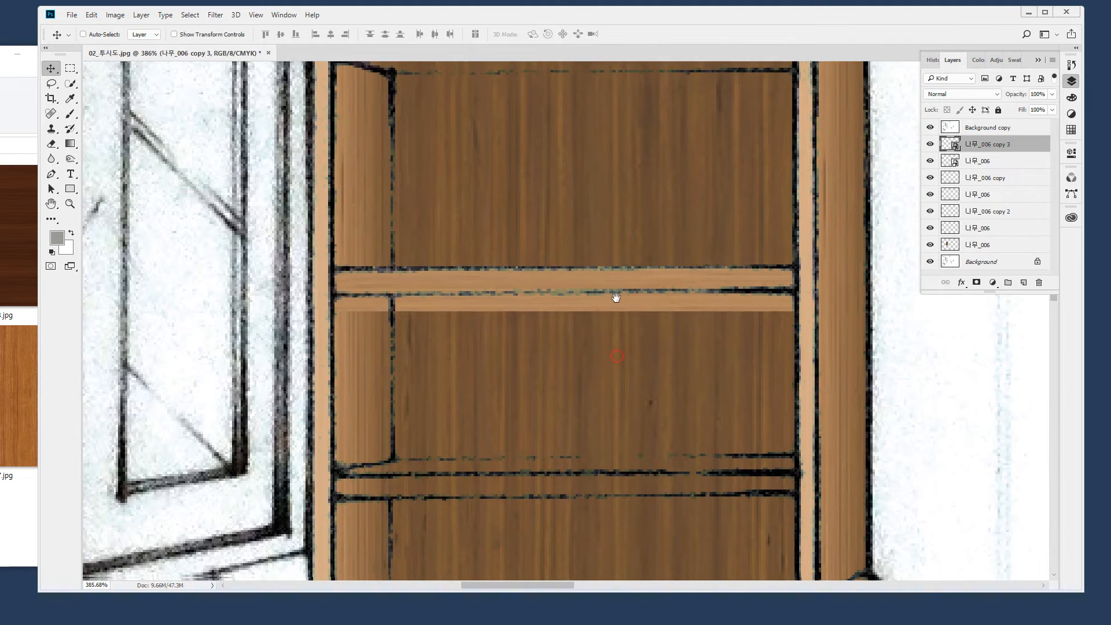
key(ctrl+t)
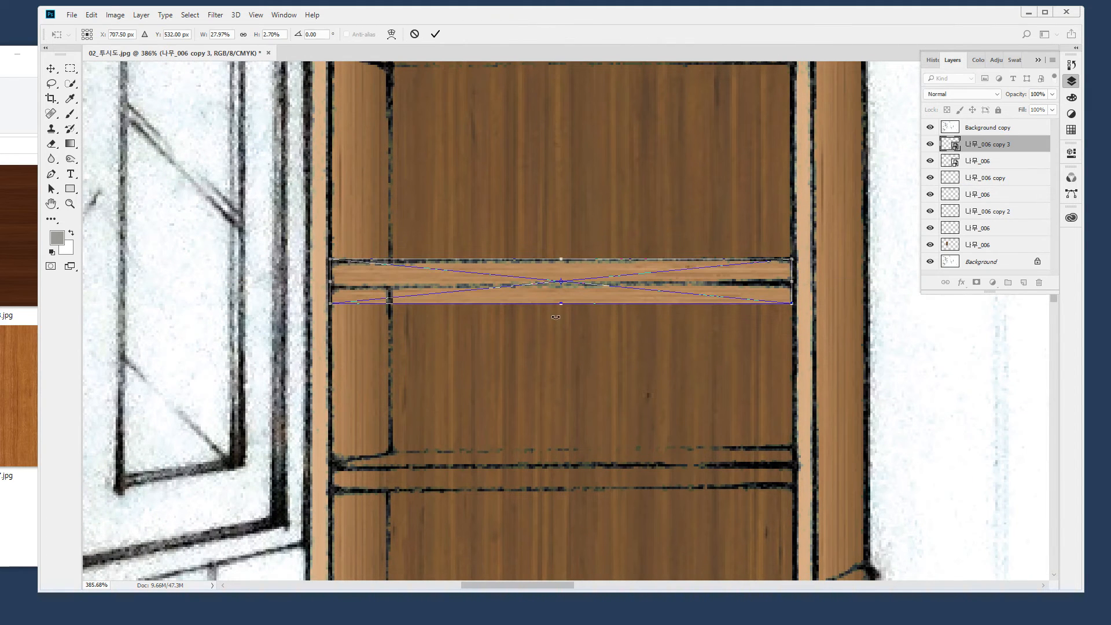
drag(563, 305, 571, 290)
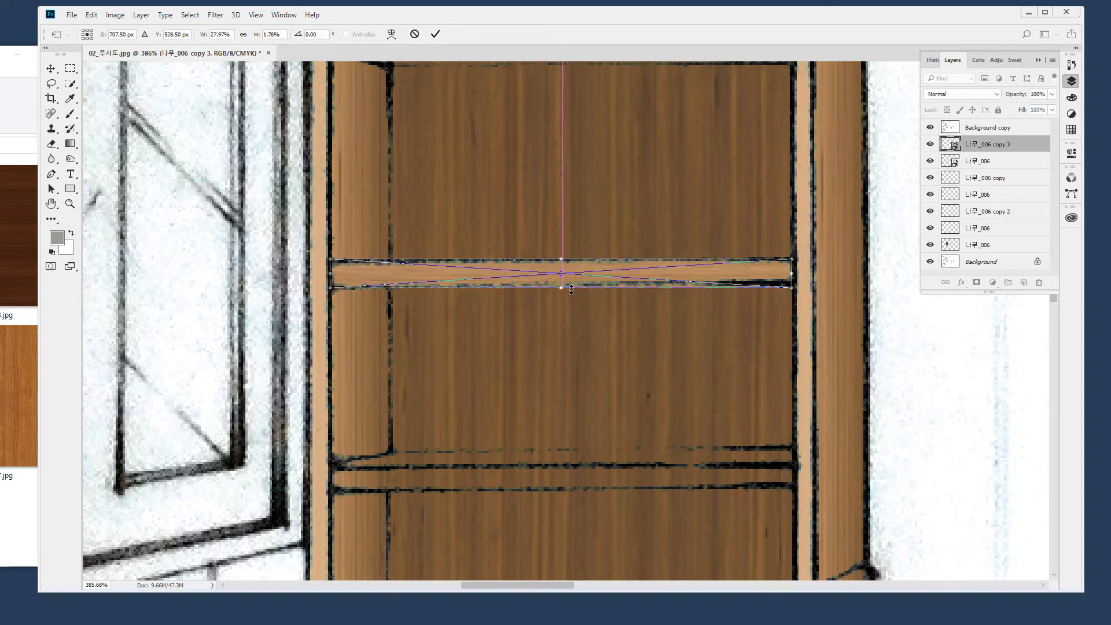
key(Return)
Duplicate the upper shelf's wood strip onto the front of the middle shelf and reduce its height to 1.35%
drag(588, 380, 553, 217)
drag(544, 125, 551, 328)
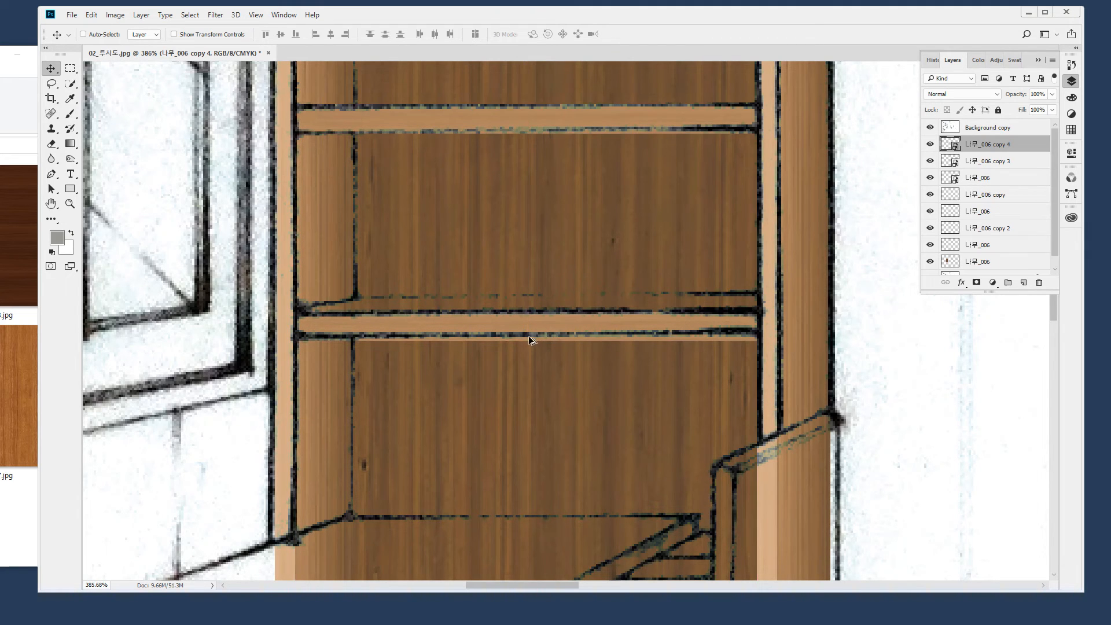
key(ctrl+t)
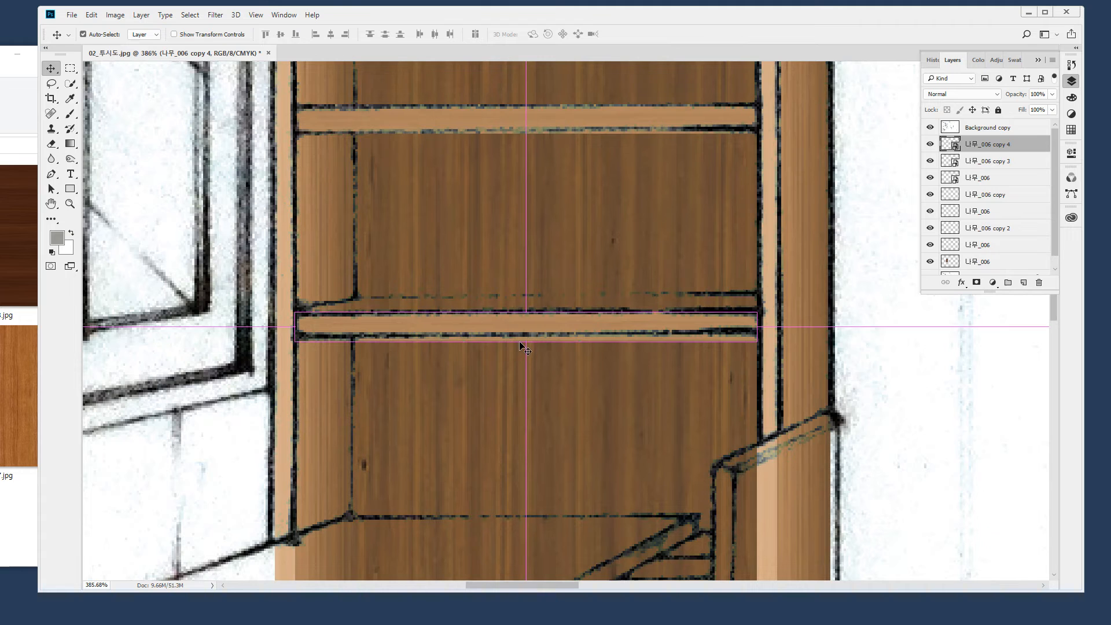
drag(528, 342, 528, 334)
key(Return)
scroll(530, 356, down, 5)
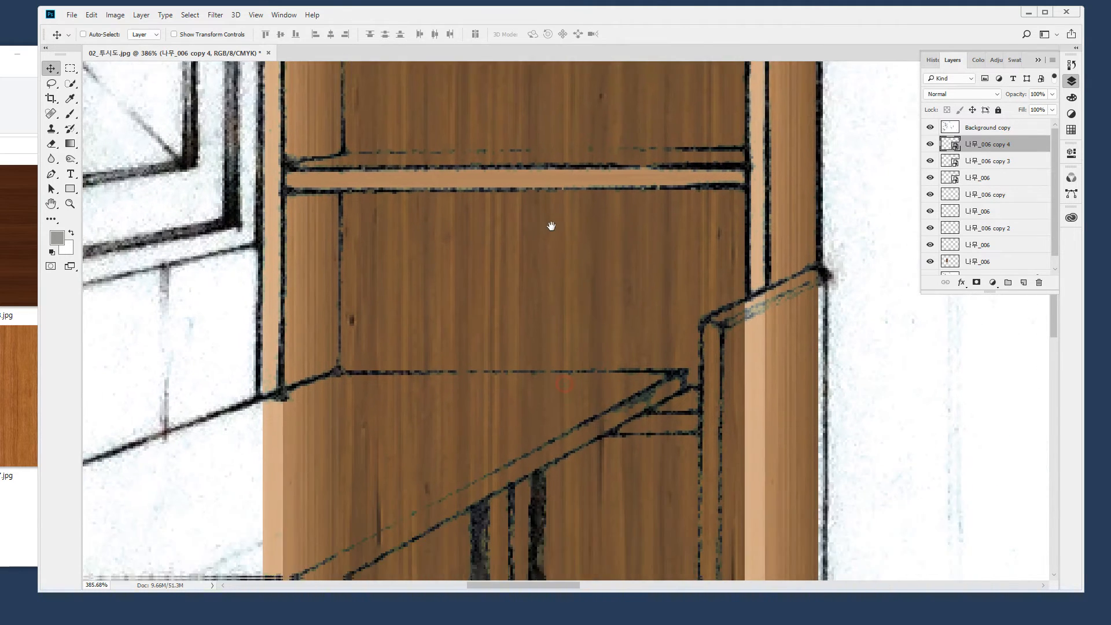
Duplicate the shelf strip onto the lower shelf and the bookcase's base, and stretch the base strip's height to 3.11%
mouse_move(585, 119)
mouse_down()
mouse_move(582, 374)
mouse_move(583, 136)
mouse_move(617, 192)
mouse_up()
drag(629, 138, 654, 516)
key(ctrl+t)
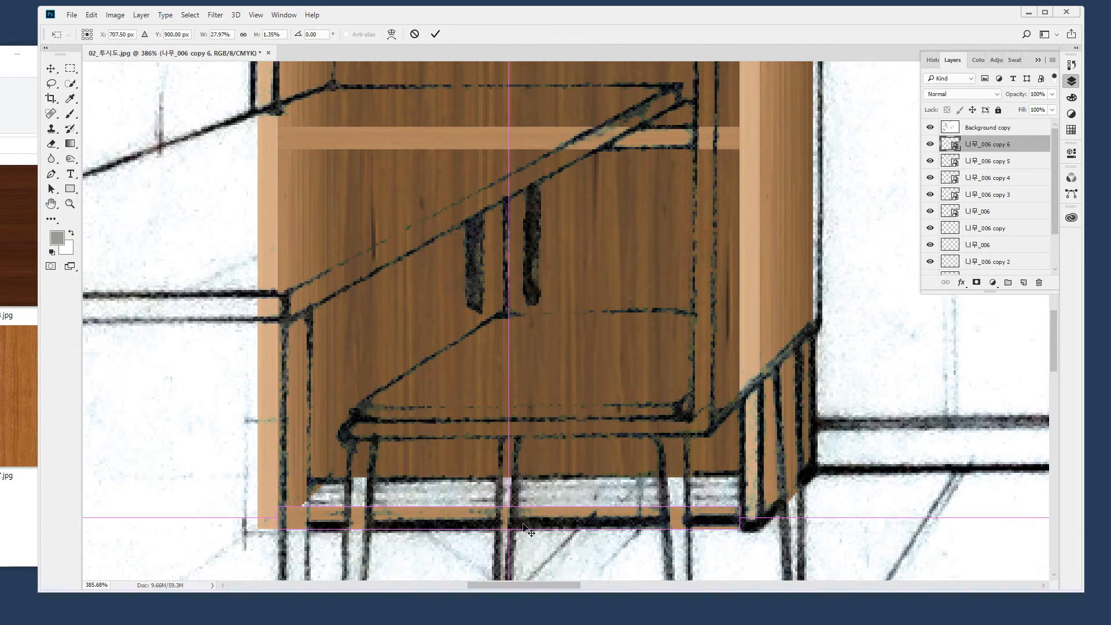
drag(508, 506, 513, 470)
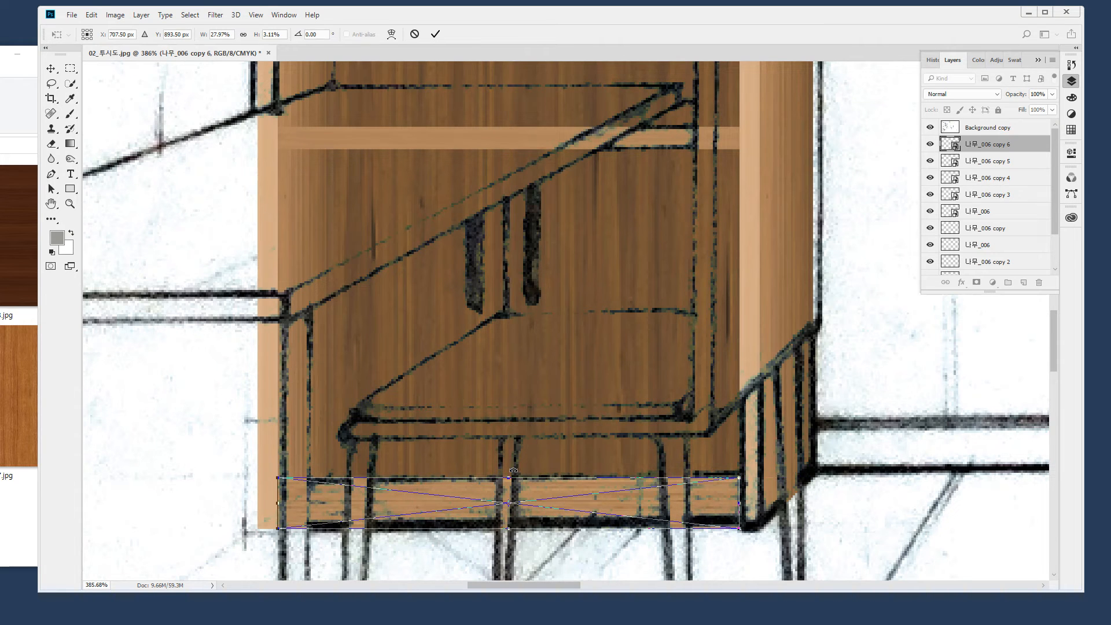
key(Return)
Find the inner left side panel's texture by toggling layer visibility, and select the layer 나무_006 copy 2
scroll(503, 342, up, 5)
drag(529, 434, 539, 327)
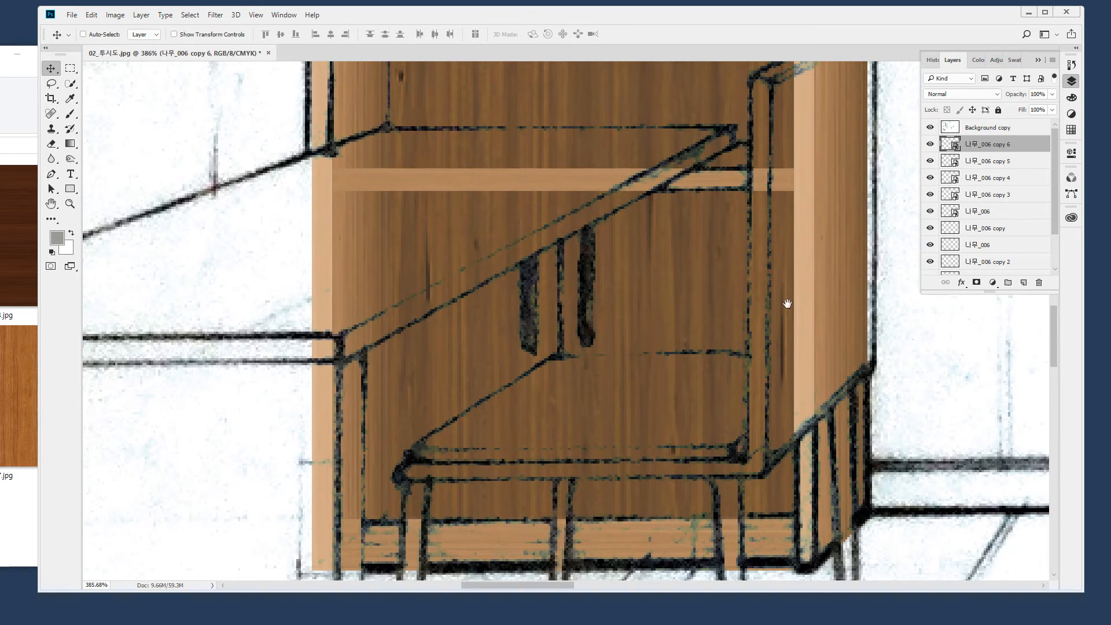
click(929, 229)
click(929, 229)
click(930, 246)
click(930, 245)
click(930, 261)
click(930, 262)
click(929, 261)
click(930, 261)
click(973, 260)
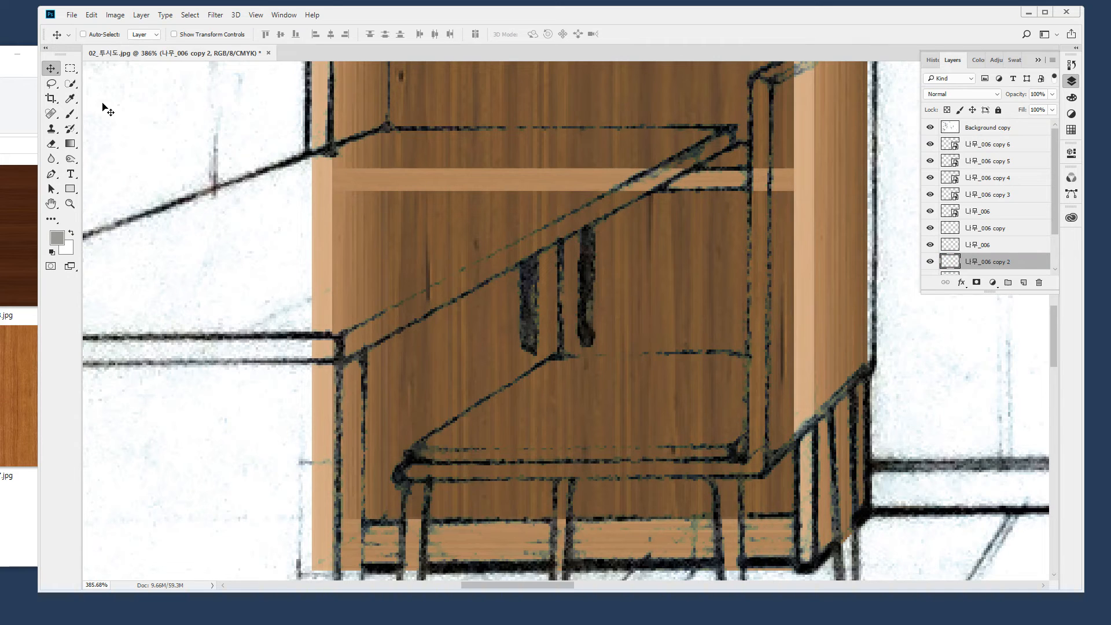
Darken the inner left side panel along its back corner over its full height using the Burn tool, Midtones at 50% exposure
click(70, 159)
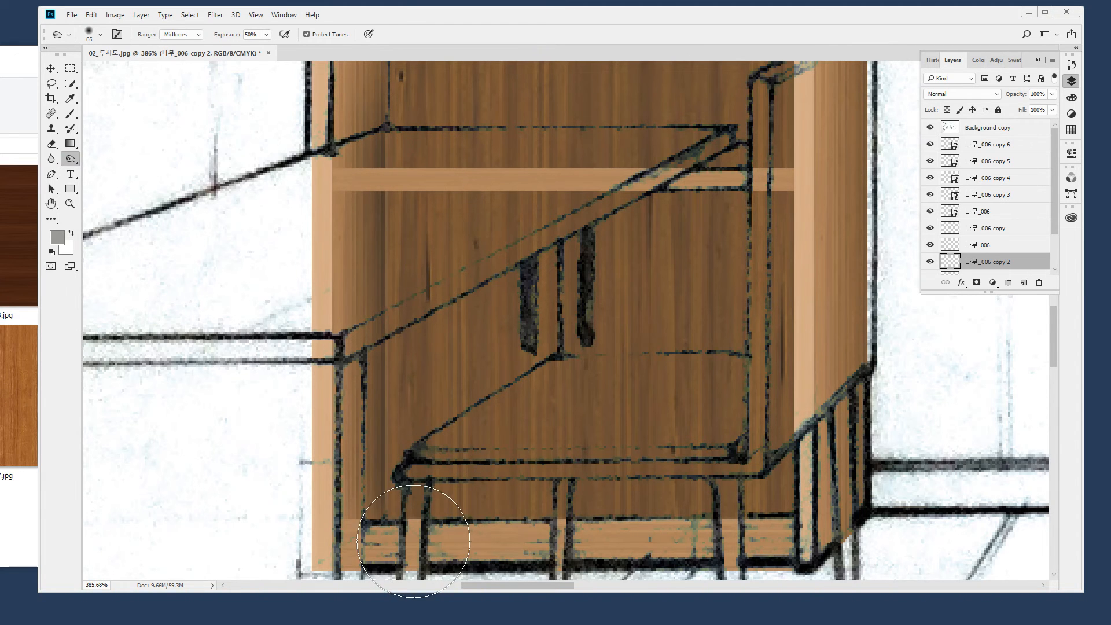
drag(458, 178, 446, 469)
drag(444, 228, 441, 430)
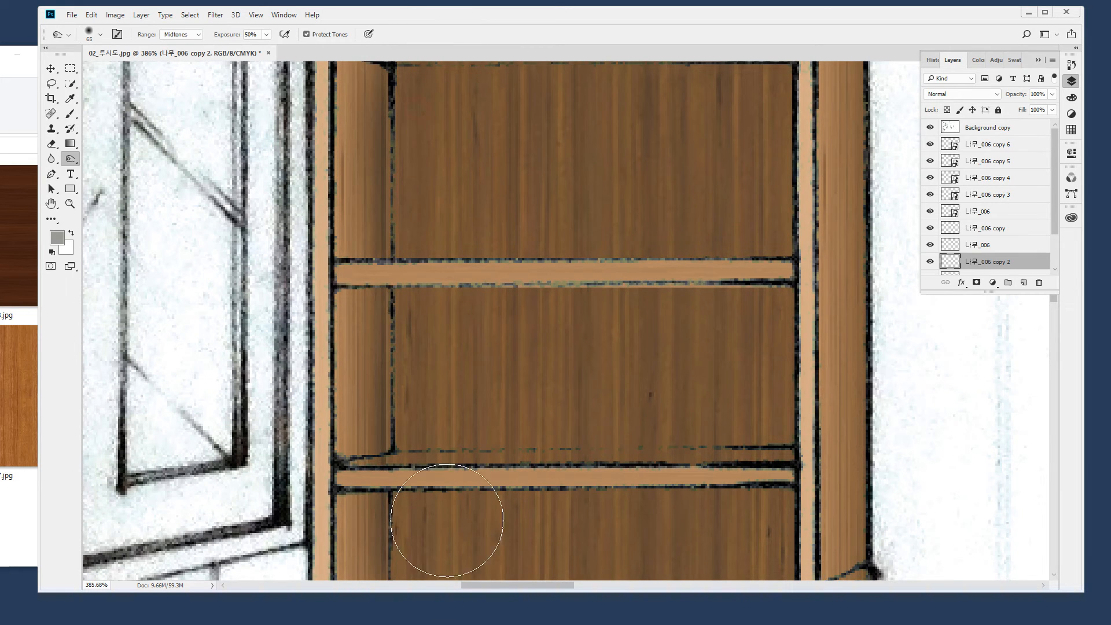
drag(551, 436, 521, 72)
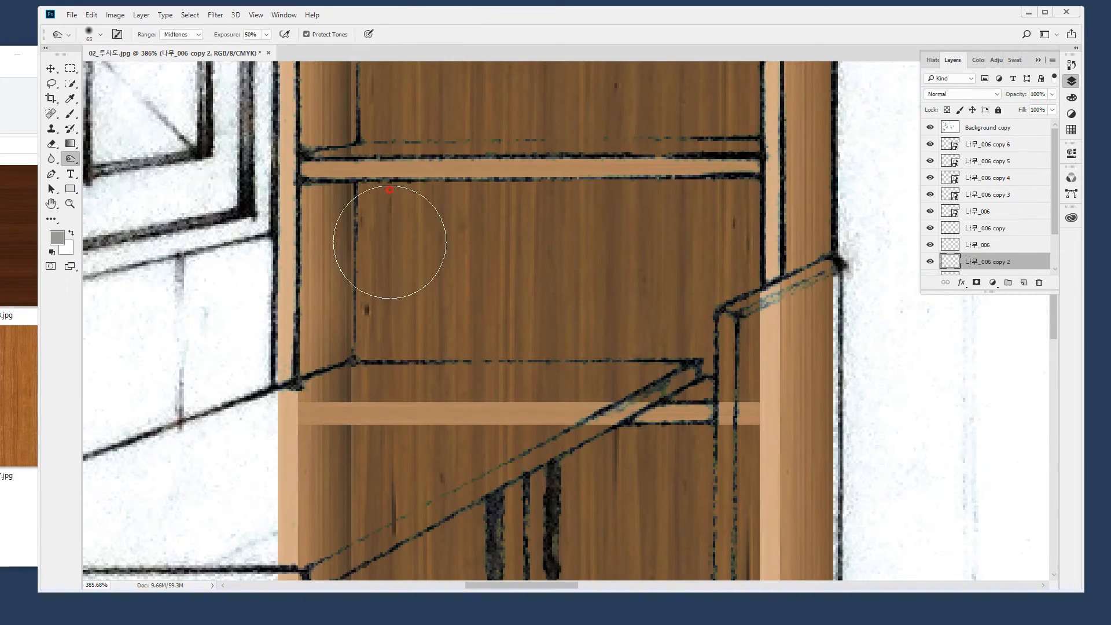
drag(451, 314, 451, 106)
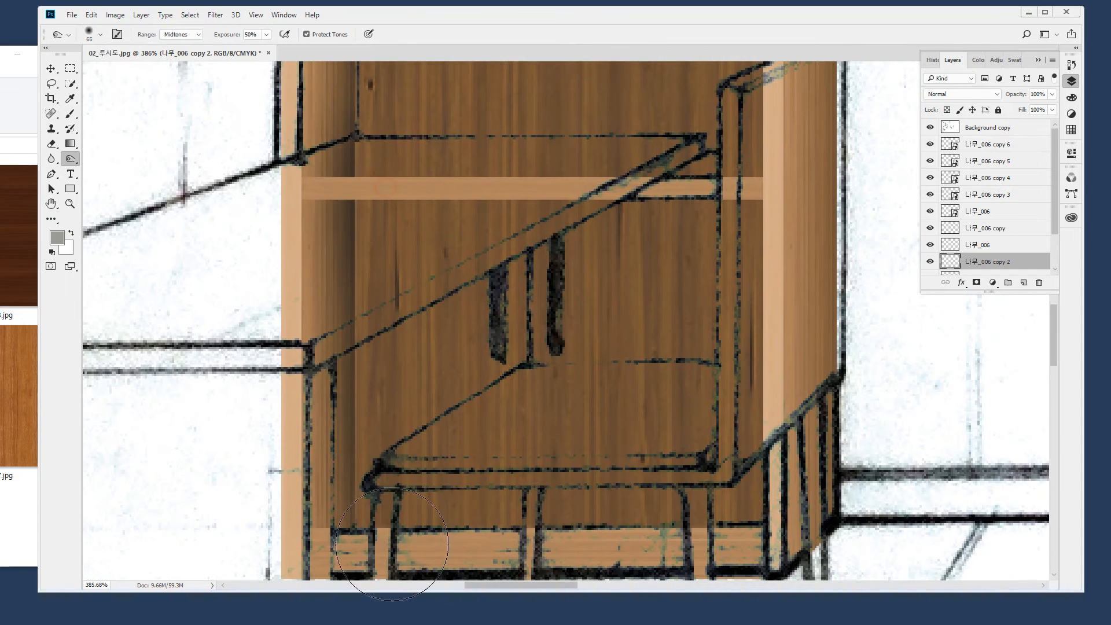
drag(413, 549, 423, 447)
drag(518, 309, 508, 386)
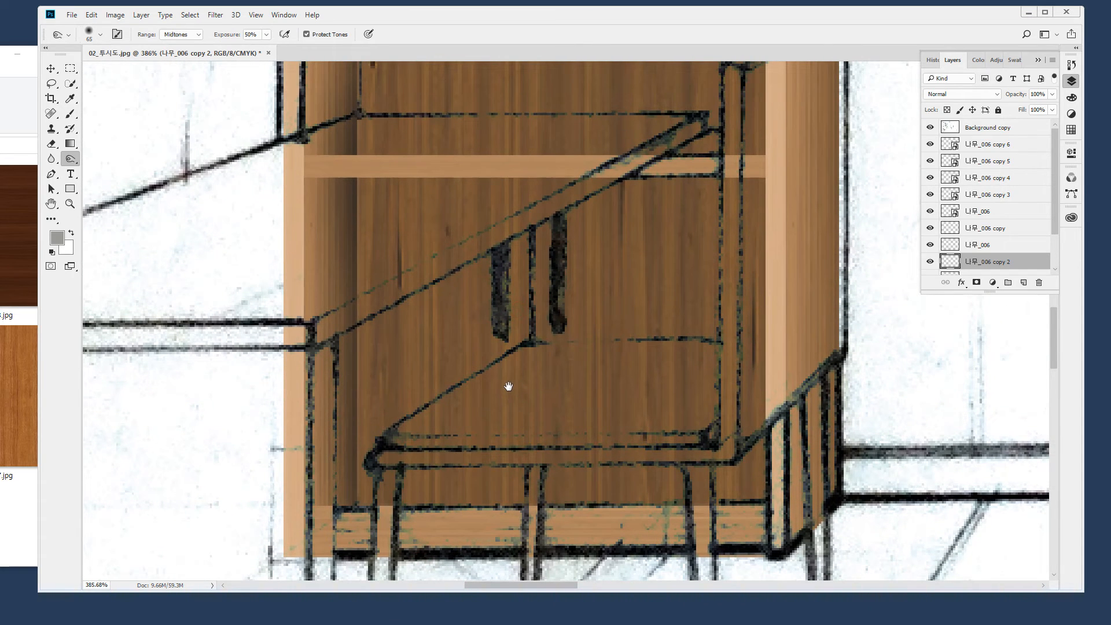
double_click(66, 209)
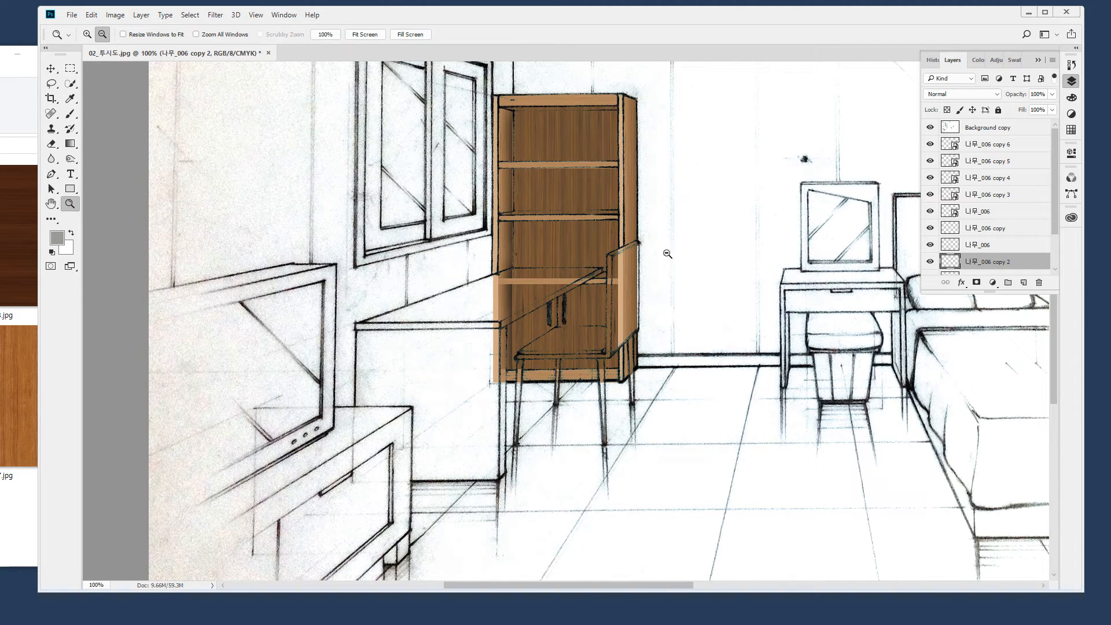
Identify the top rail's 나무_006 layer by toggling layer visibility, and duplicate that layer
click(995, 145)
click(930, 144)
click(930, 144)
click(931, 210)
click(931, 211)
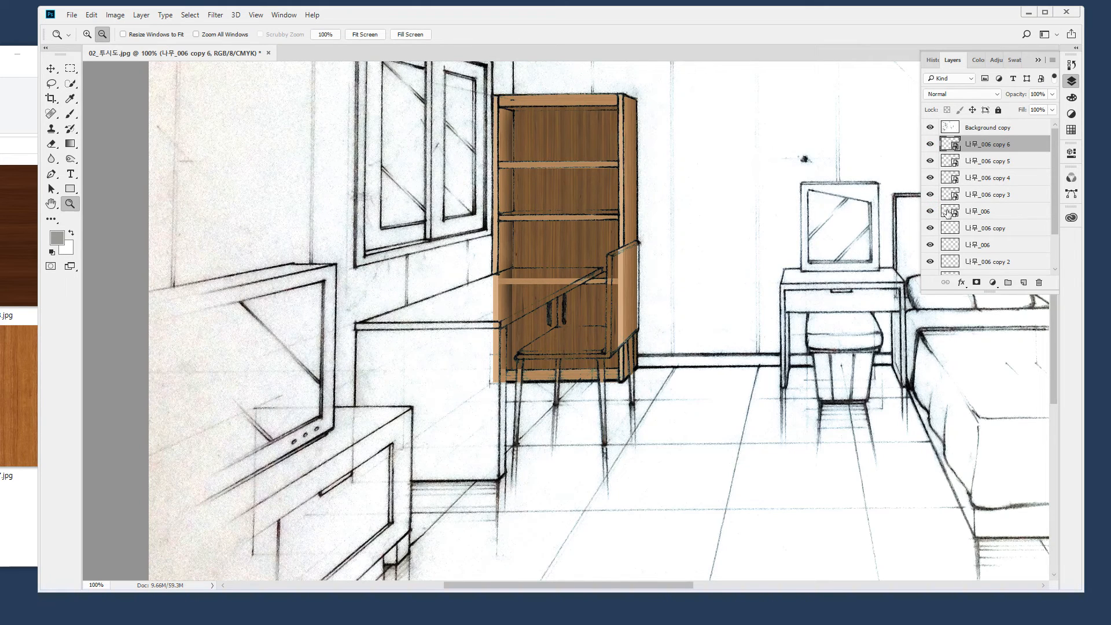
click(998, 216)
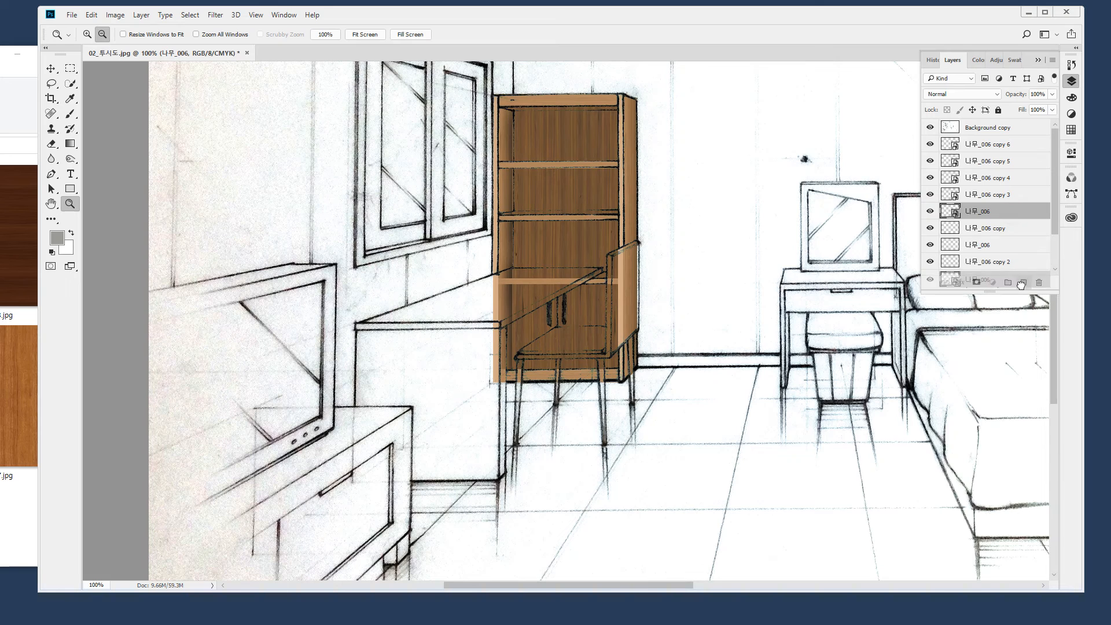
drag(1018, 212, 1018, 213)
click(929, 229)
click(929, 229)
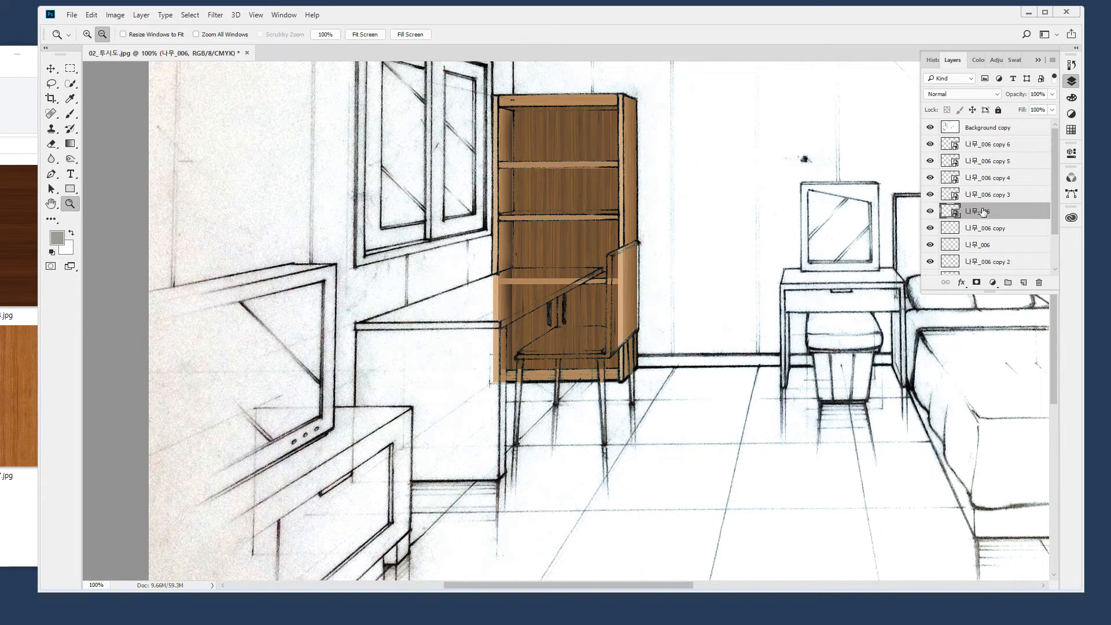
click(930, 212)
click(931, 212)
drag(995, 211, 1023, 282)
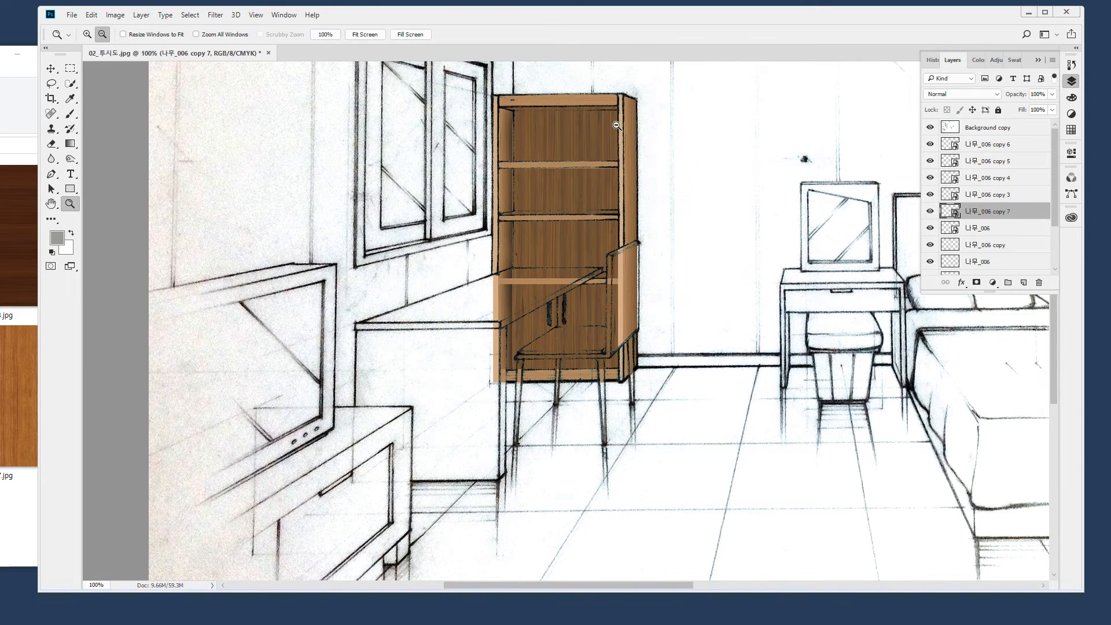
Move the duplicated top rail strip down over the top surface of the middle shelf
key(v)
drag(581, 104, 577, 218)
drag(441, 182, 652, 288)
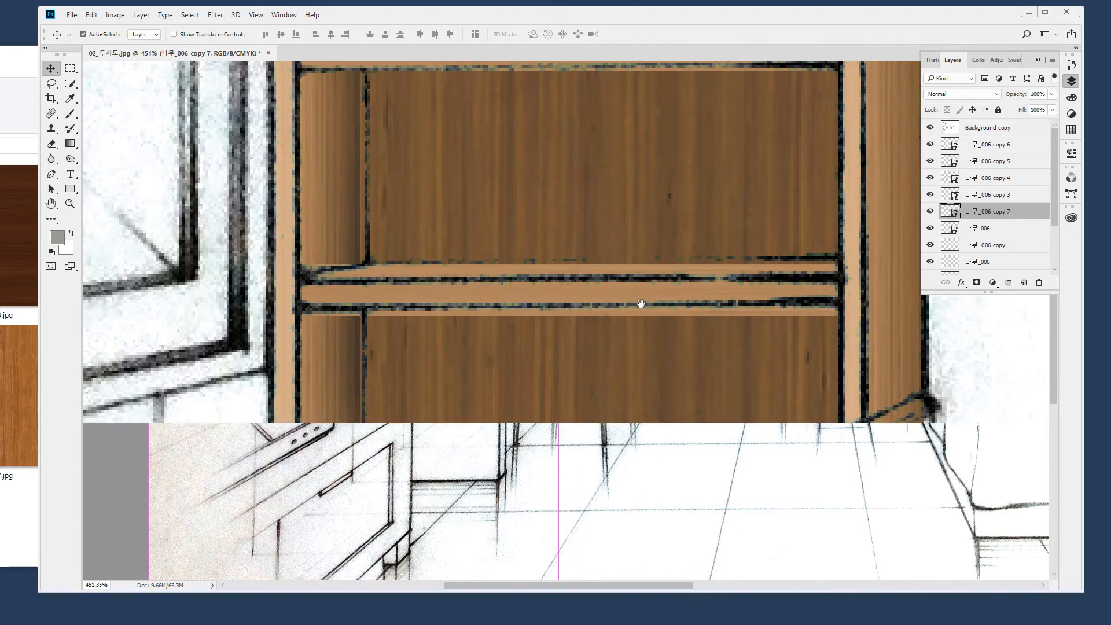
drag(720, 295, 728, 246)
Distort the duplicated strip so its corners match the perspective outline of the middle shelf's top surface
key(ctrl+t)
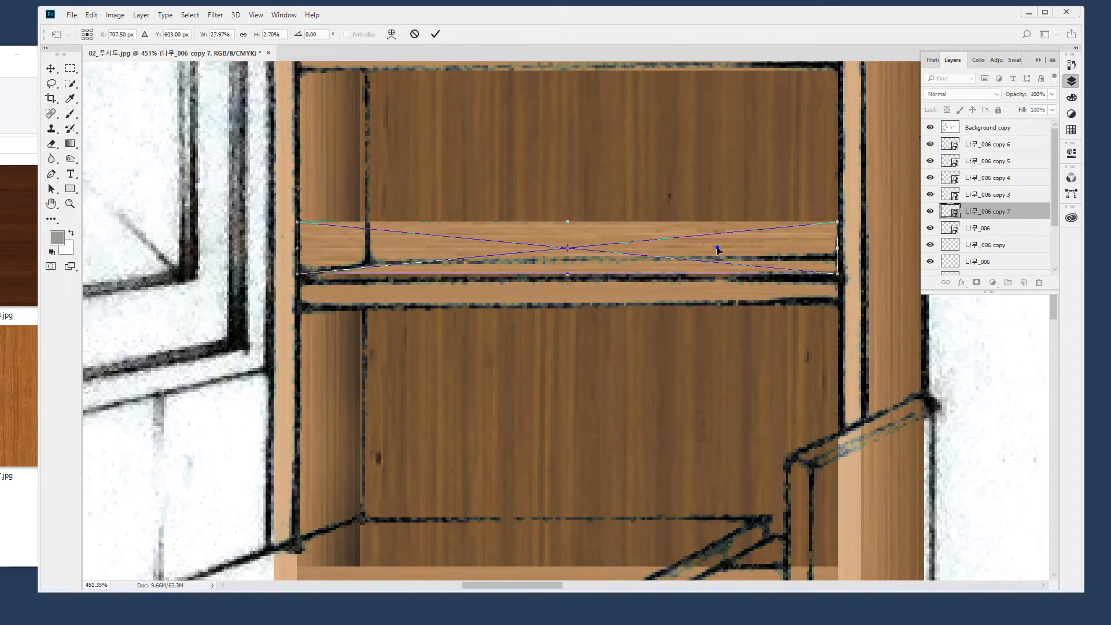
right_click(717, 249)
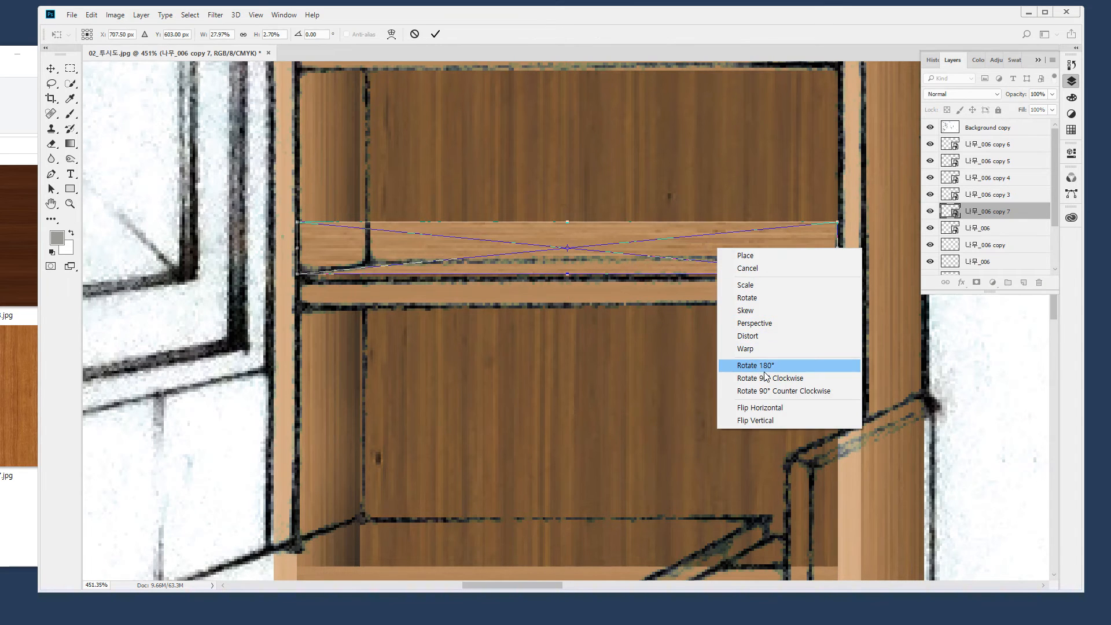
click(752, 336)
drag(304, 223, 369, 256)
key(ctrl+z)
drag(299, 224, 368, 264)
drag(837, 223, 839, 257)
key(ctrl+z)
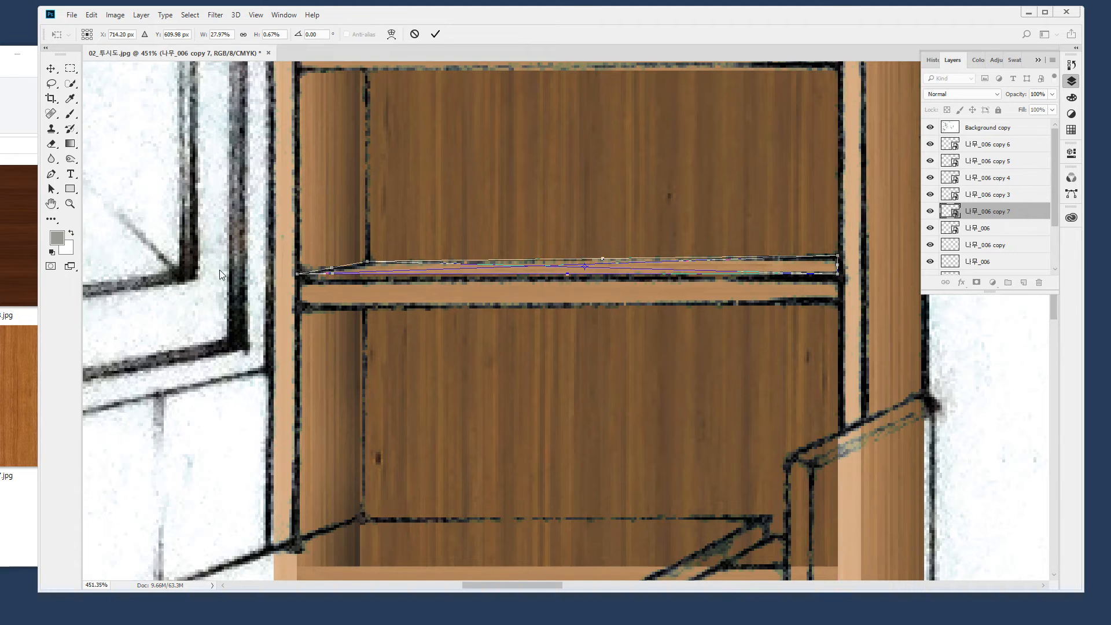
drag(300, 278, 298, 280)
key(Return)
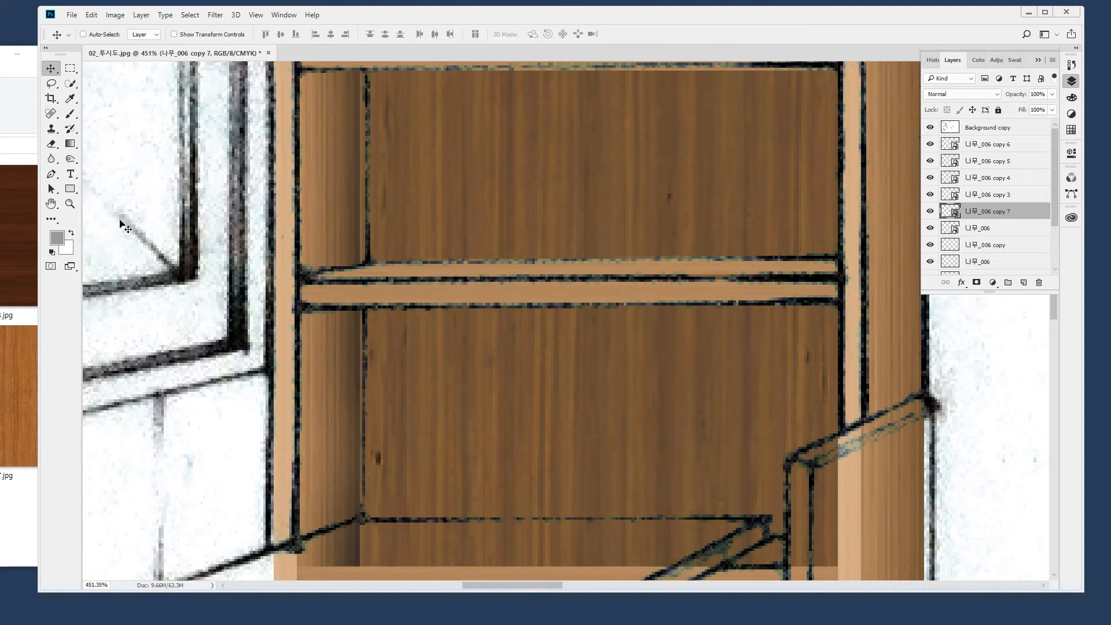
Rasterize the middle shelf's top-surface strip and darken it along its whole length with the Burn tool at 50% exposure
click(70, 159)
click(455, 272)
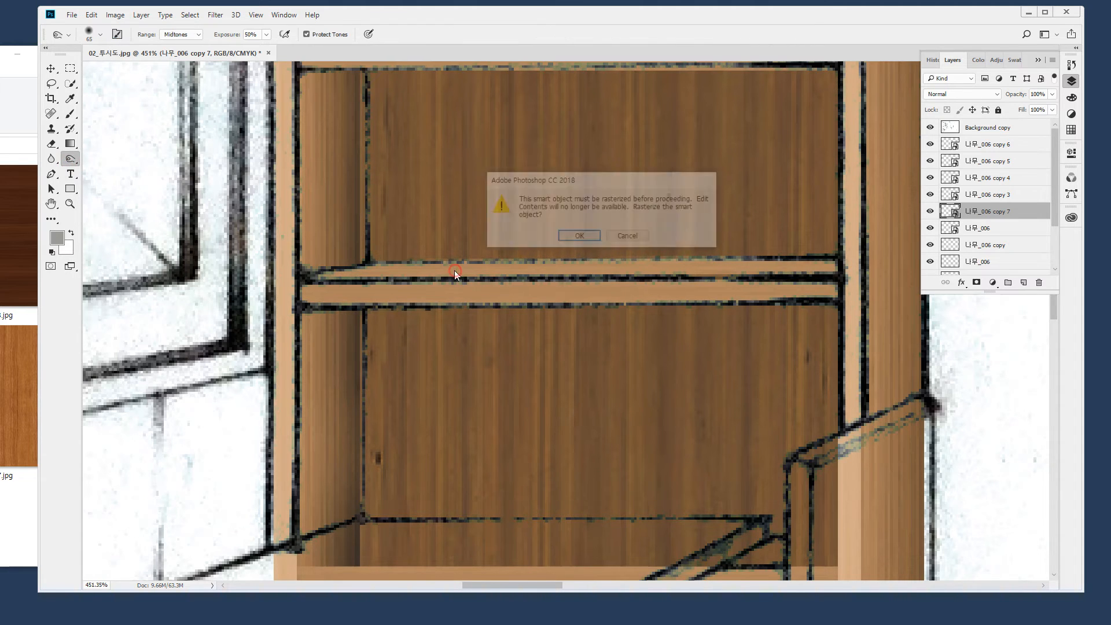
key(Return)
mouse_move(336, 269)
mouse_down()
mouse_move(987, 293)
mouse_move(798, 263)
mouse_move(335, 240)
mouse_move(906, 260)
mouse_up()
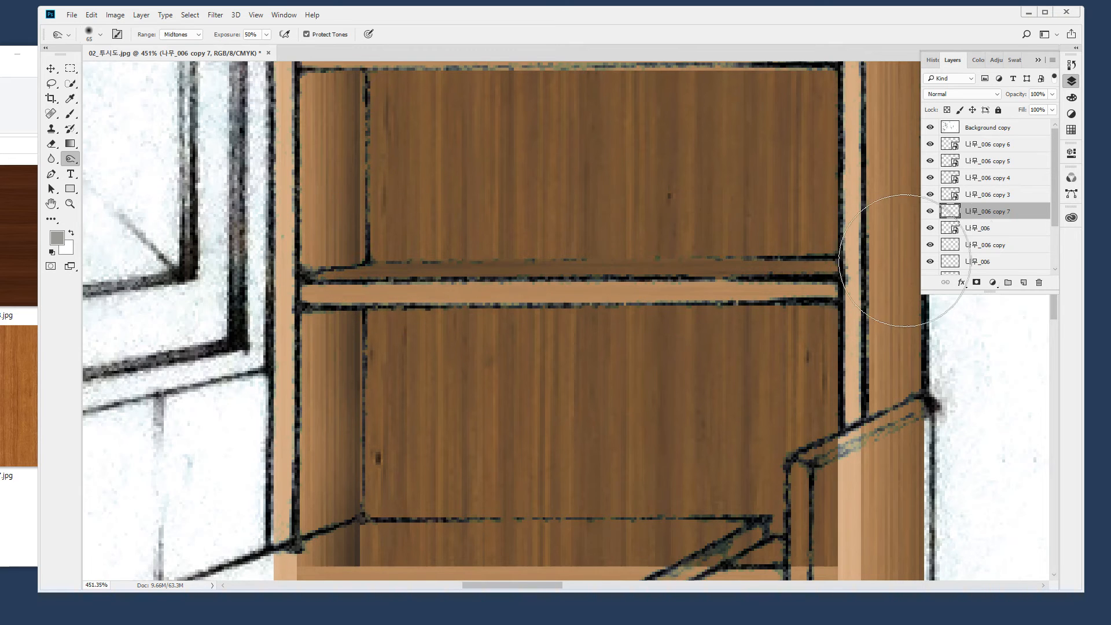
Duplicate the darkened 나무_006 copy 7 layer and move the copy about 3.9 cm down onto the lower shelf's top surface
double_click(70, 204)
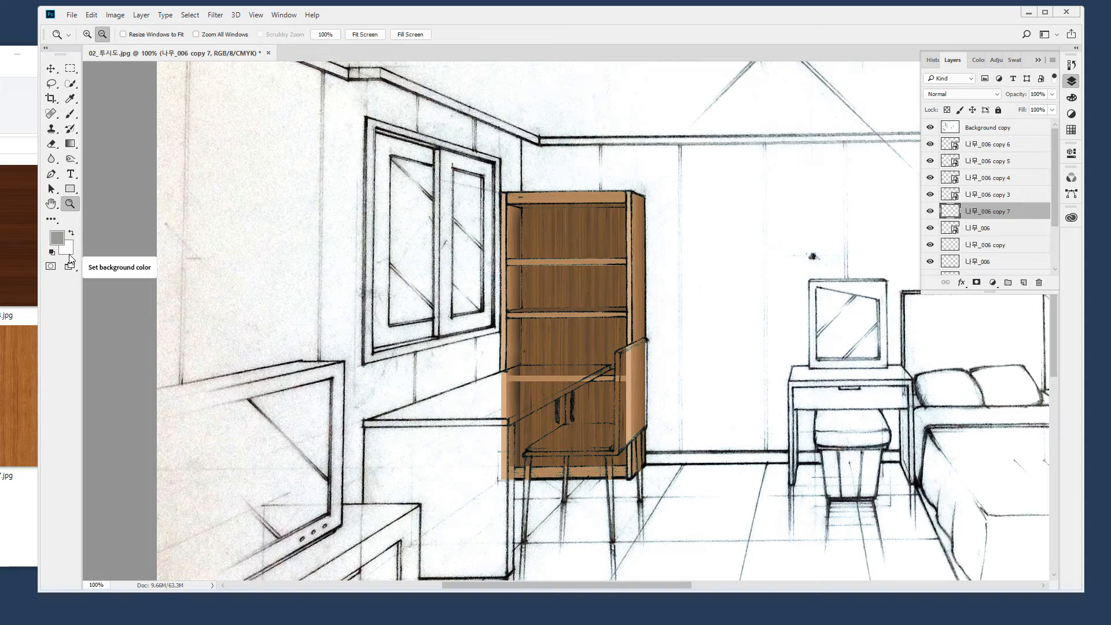
drag(470, 227, 694, 350)
drag(689, 411, 696, 291)
drag(836, 293, 862, 174)
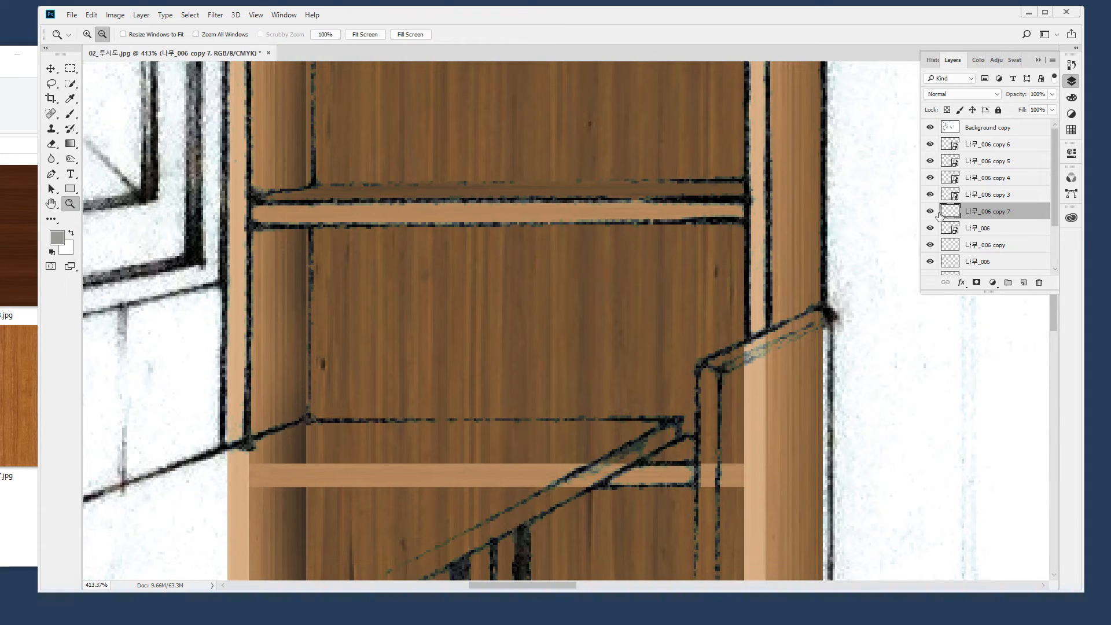
drag(1000, 215, 1024, 282)
scroll(523, 153, down, 4)
key(v)
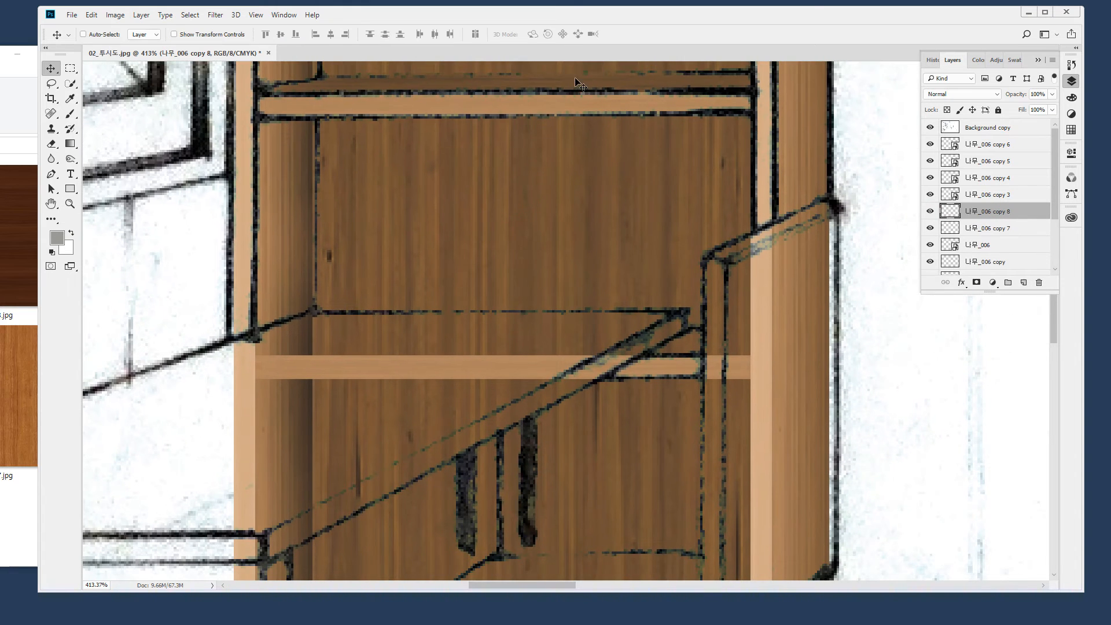
drag(577, 90, 580, 348)
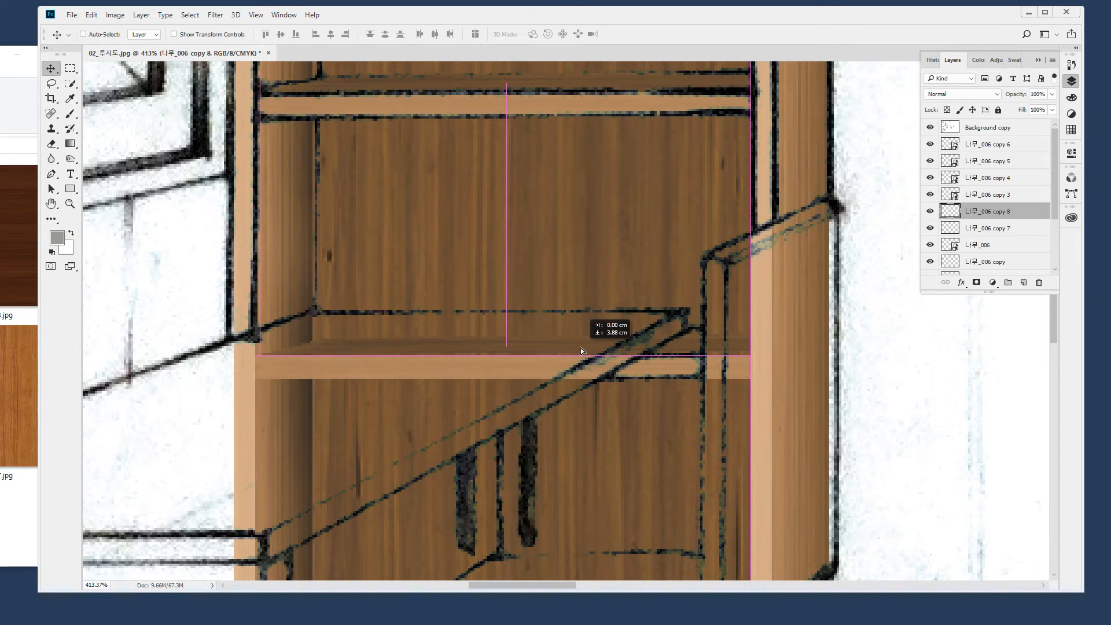
drag(581, 348, 582, 342)
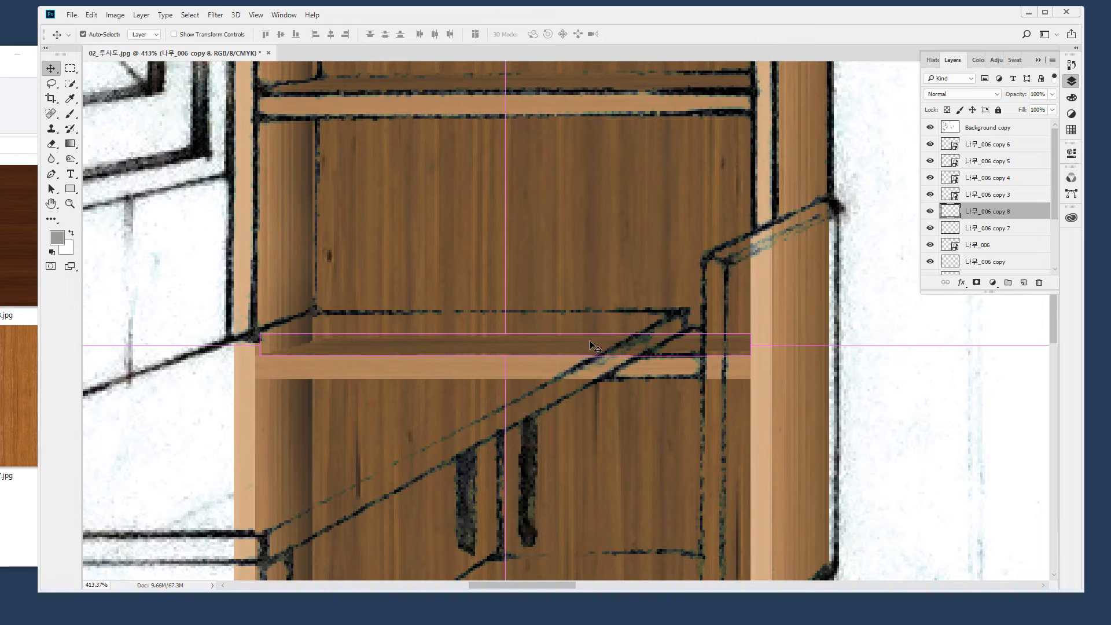
Stretch the lower shelf's top-surface texture slightly upward to make it deeper
key(ctrl+t)
drag(505, 331, 508, 325)
key(Return)
Duplicate the top-surface texture down onto the bookcase floor above the base and stretch its height to 216.67%
drag(595, 351, 587, 512)
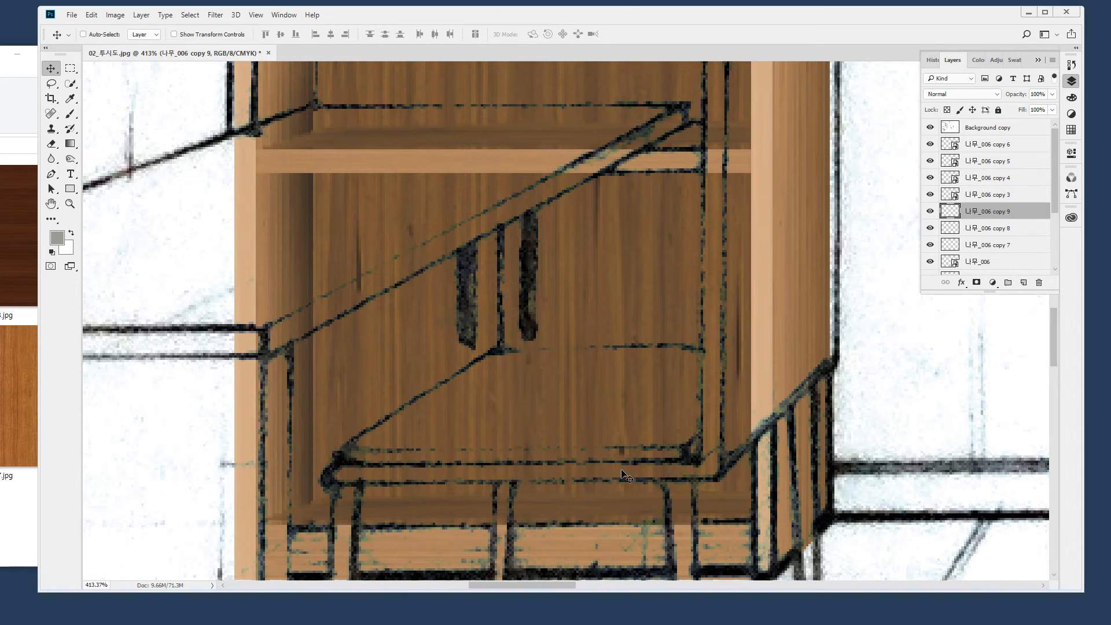
key(ctrl+t)
drag(508, 490, 521, 458)
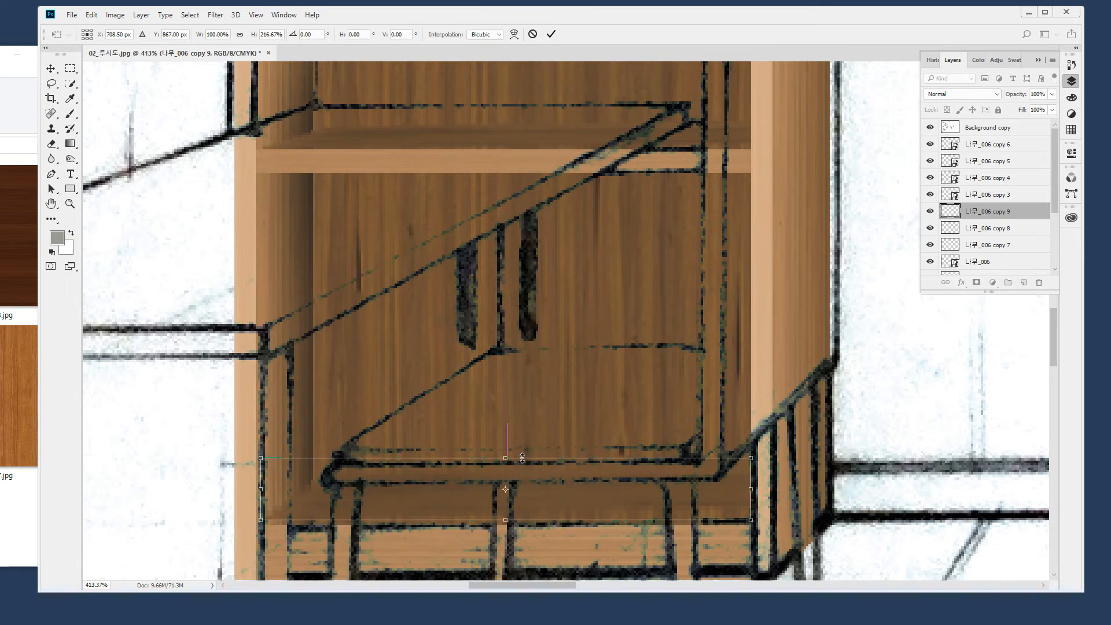
key(Return)
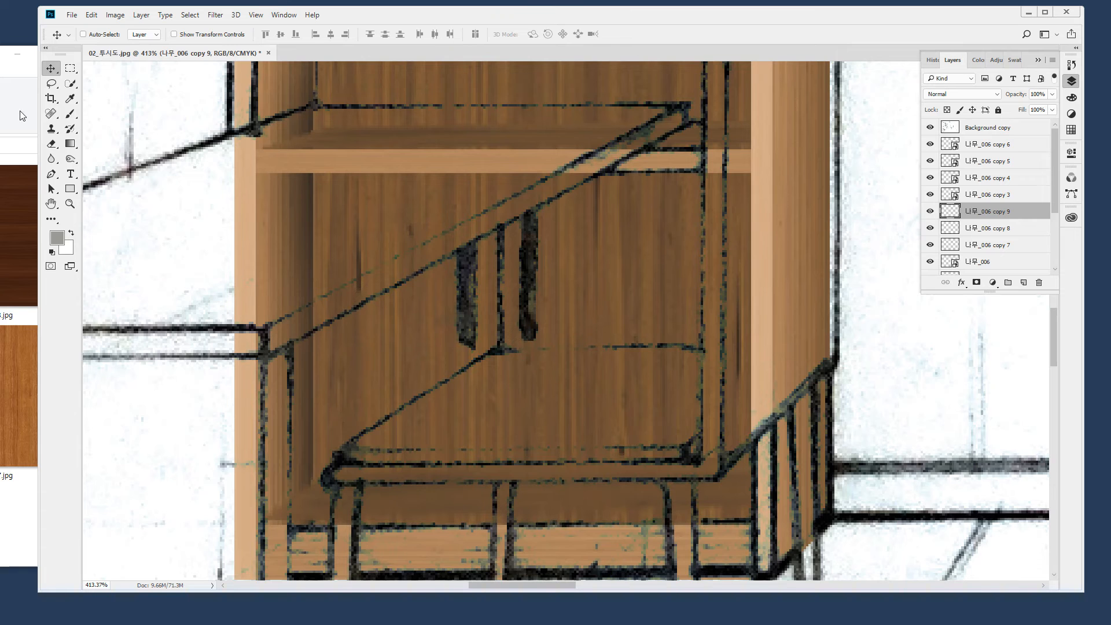
Darken the bookcase floor texture with the Burn tool, Midtones at 50% exposure
click(71, 159)
mouse_move(540, 489)
mouse_down()
mouse_move(781, 515)
mouse_move(632, 545)
mouse_up()
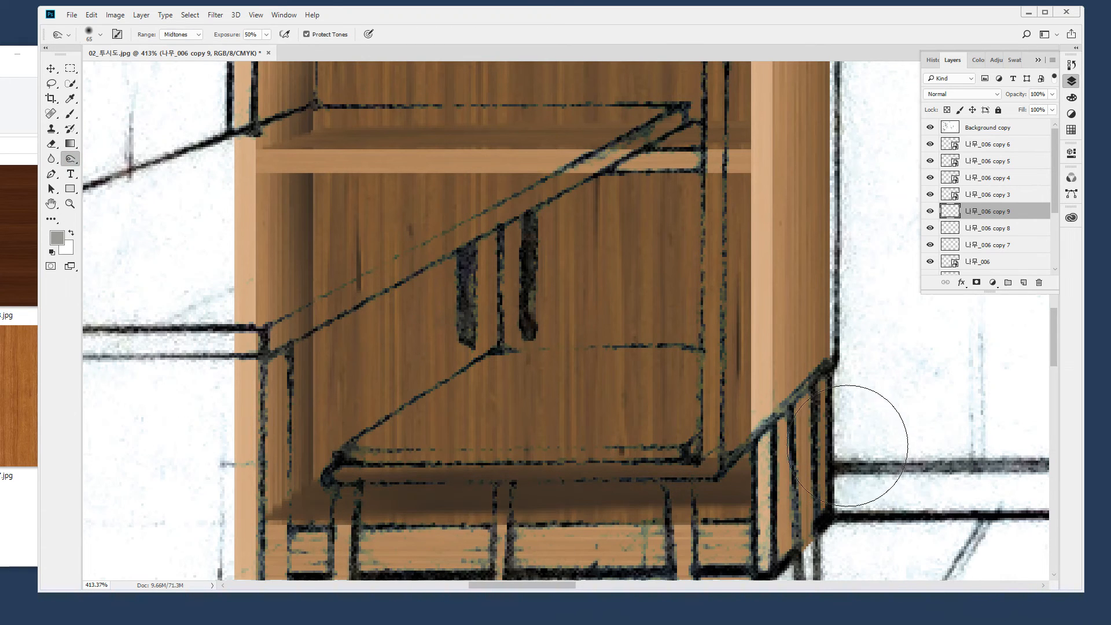
Distort the bookcase floor texture so its front edge extends down to the sketched top line of the base
key(ctrl+t)
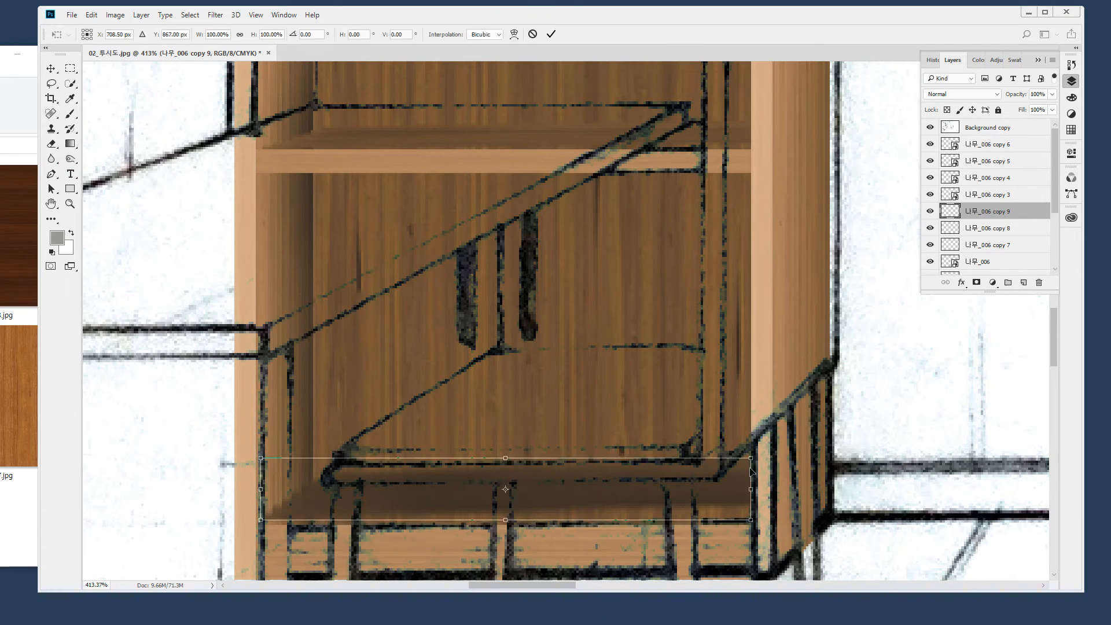
right_click(711, 485)
click(766, 351)
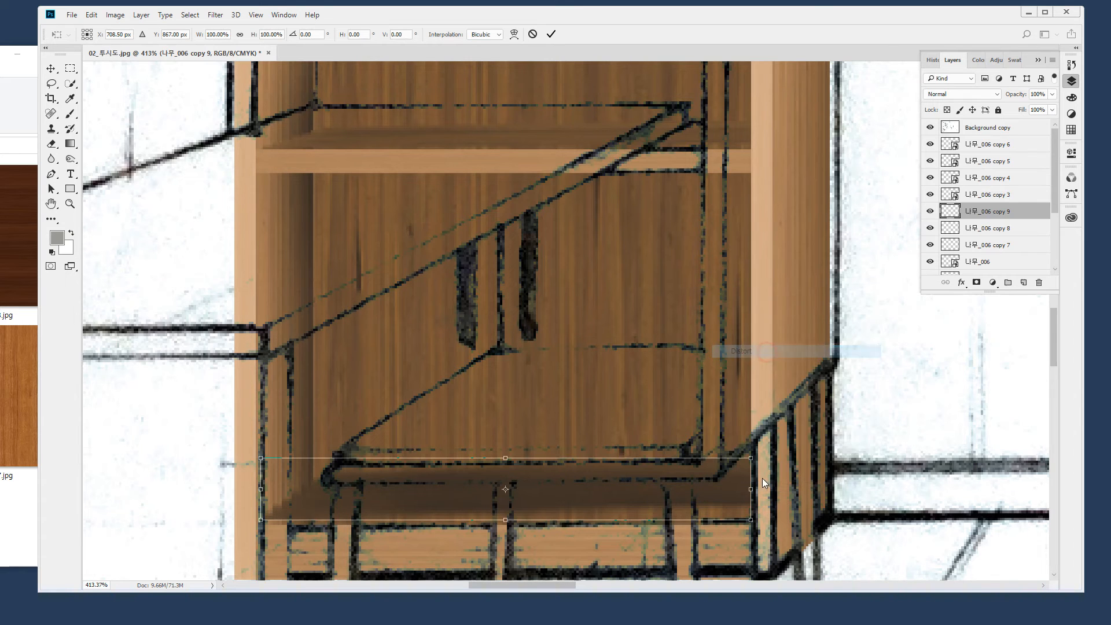
drag(752, 524, 754, 541)
drag(262, 522, 261, 525)
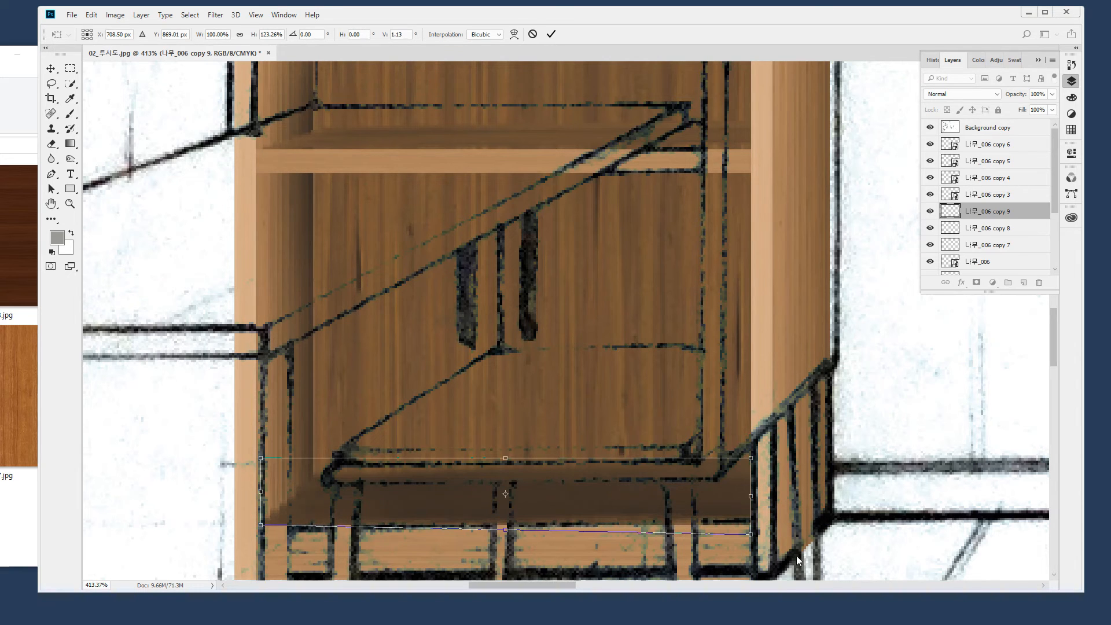
key(Return)
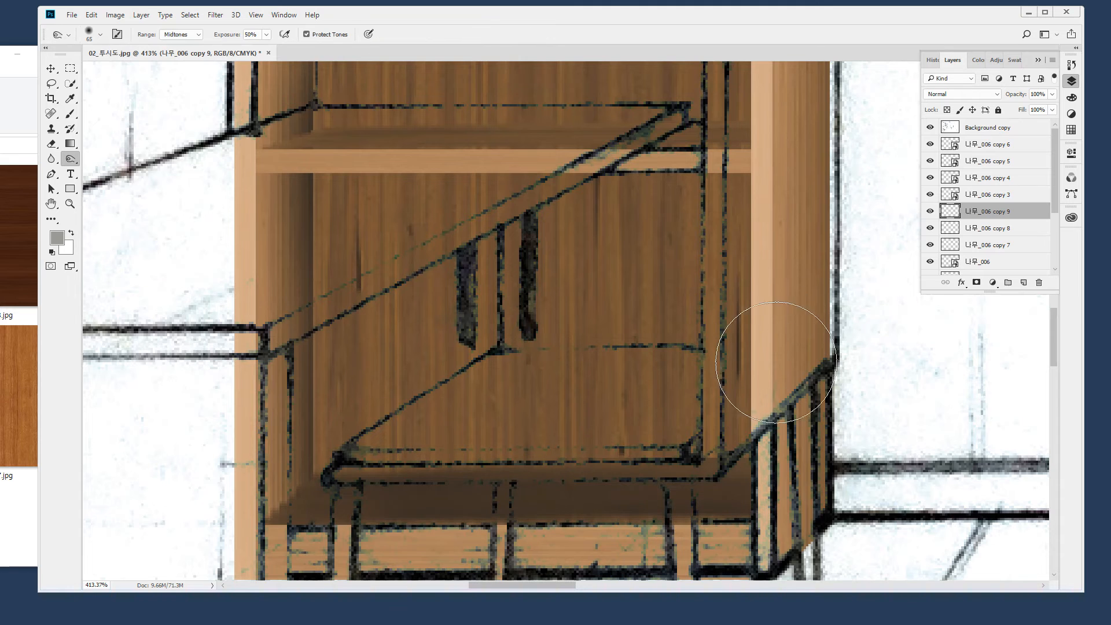
Group all the 나무_006 texture layers of the bookcase and name the group 장
double_click(69, 203)
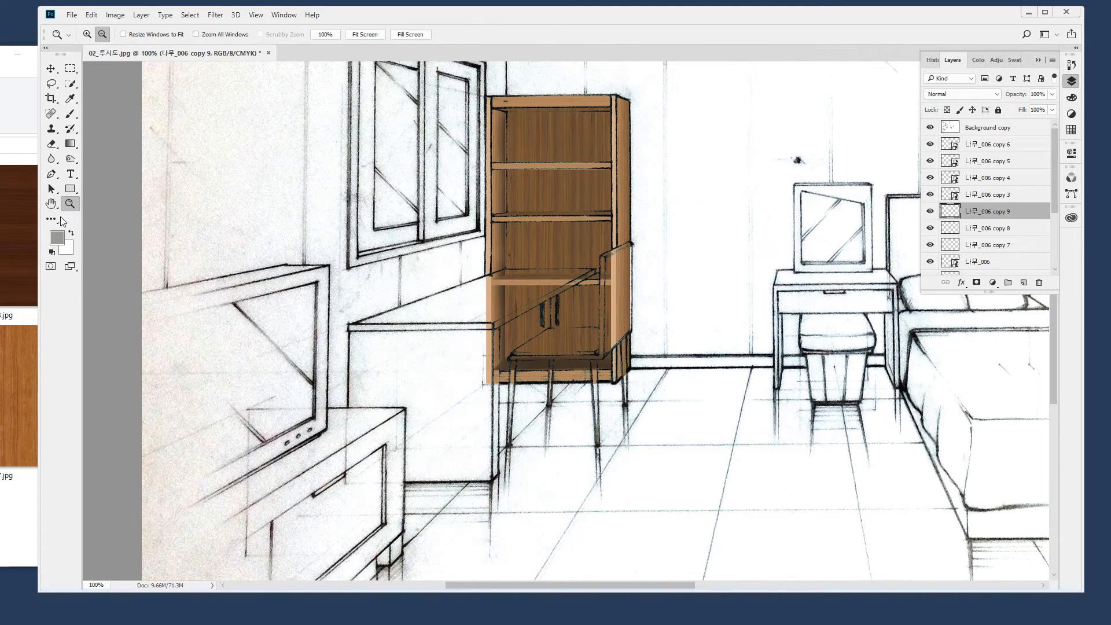
mouse_move(587, 435)
mouse_down()
mouse_move(396, 110)
mouse_move(727, 347)
mouse_move(577, 443)
mouse_up()
key(Escape)
drag(932, 290, 932, 443)
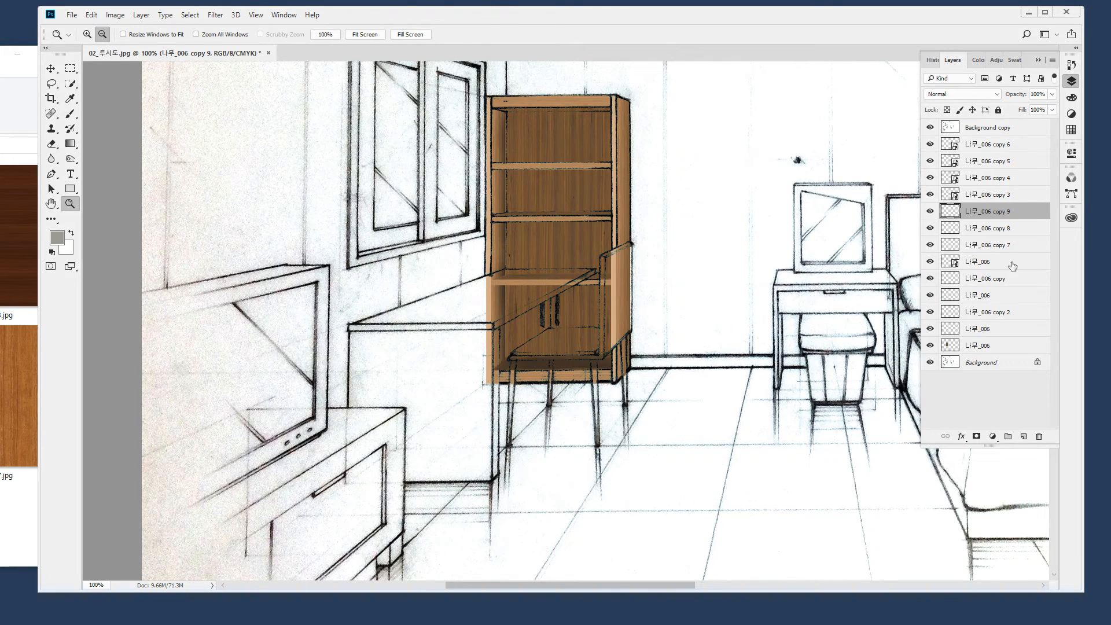
click(1006, 149)
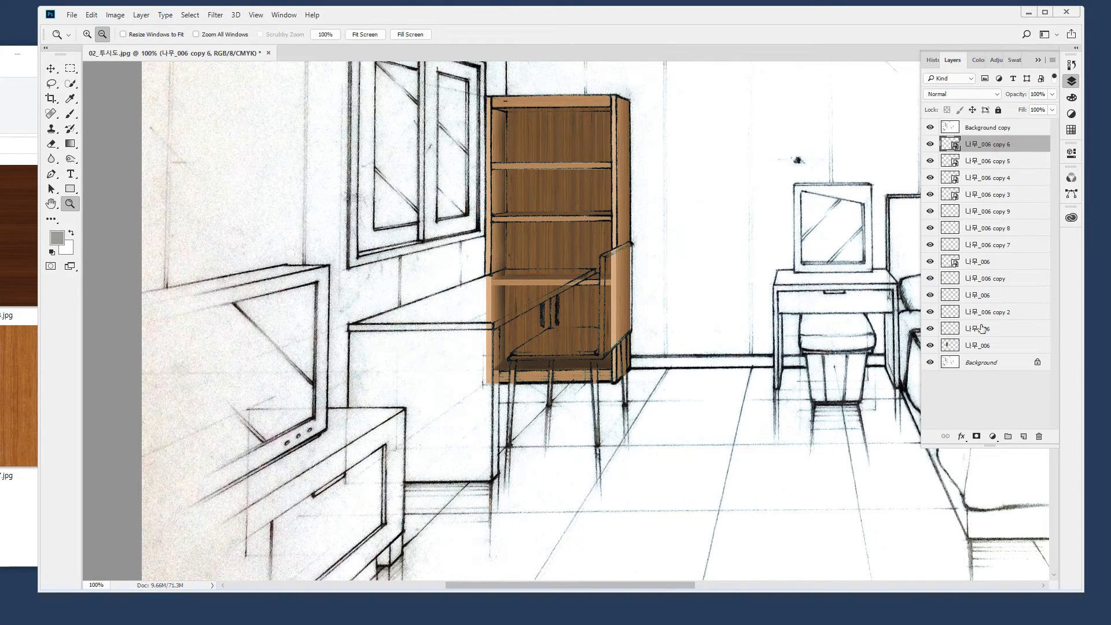
shift+click(979, 346)
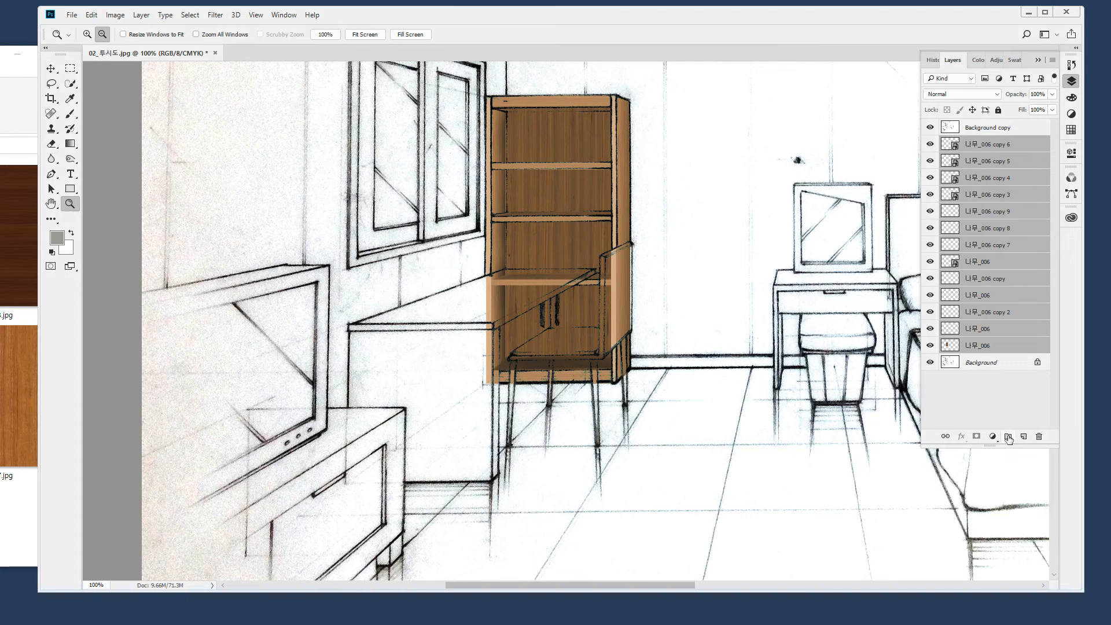
click(1008, 437)
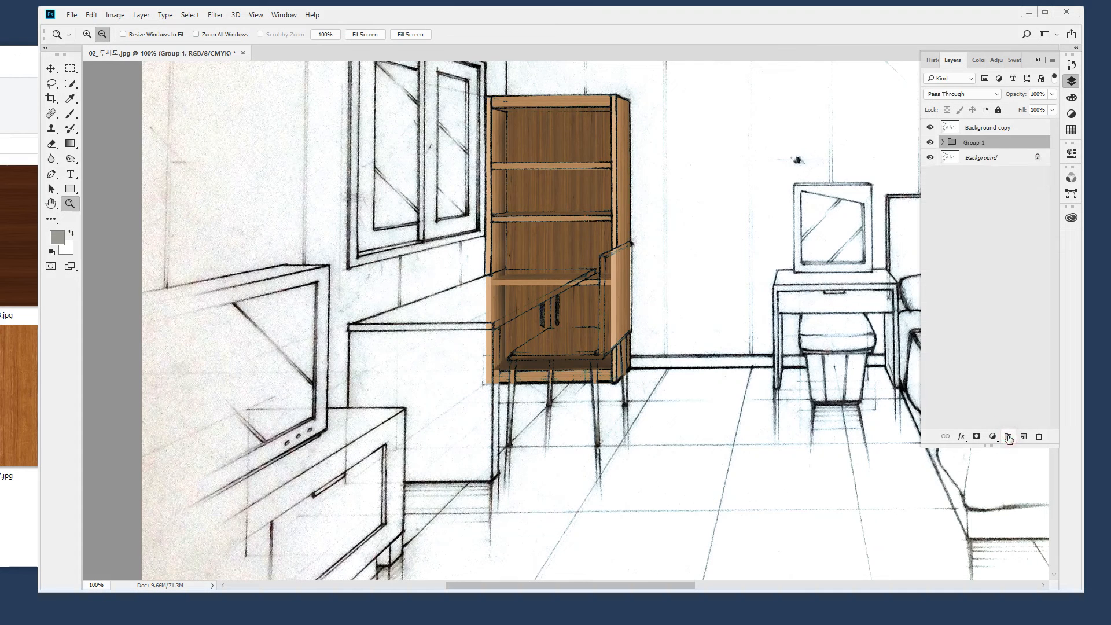
double_click(973, 143)
text(장)
key(Return)
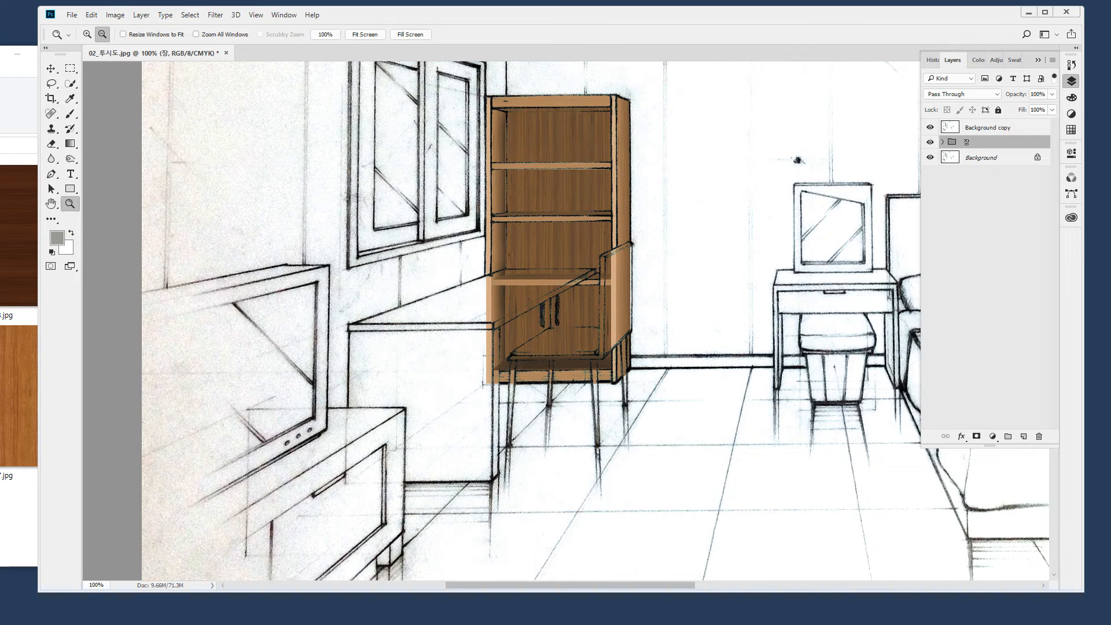
Place the dark wood image 나무_001_1 from the texture folder into the sketch, above the 장 group
key(alt+Tab)
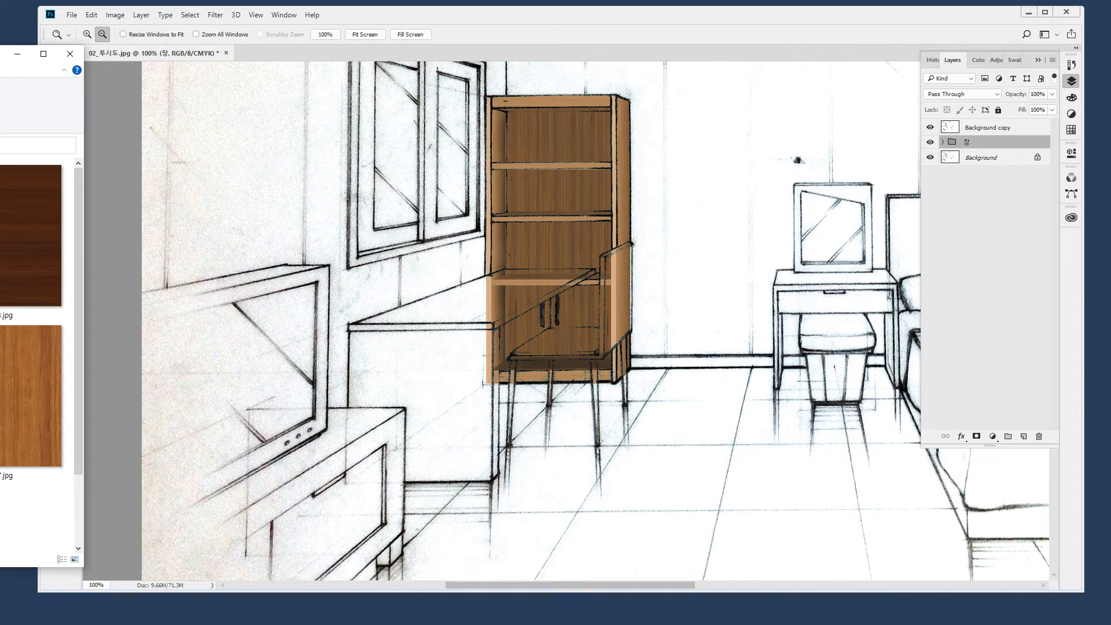
drag(1, 235, 422, 335)
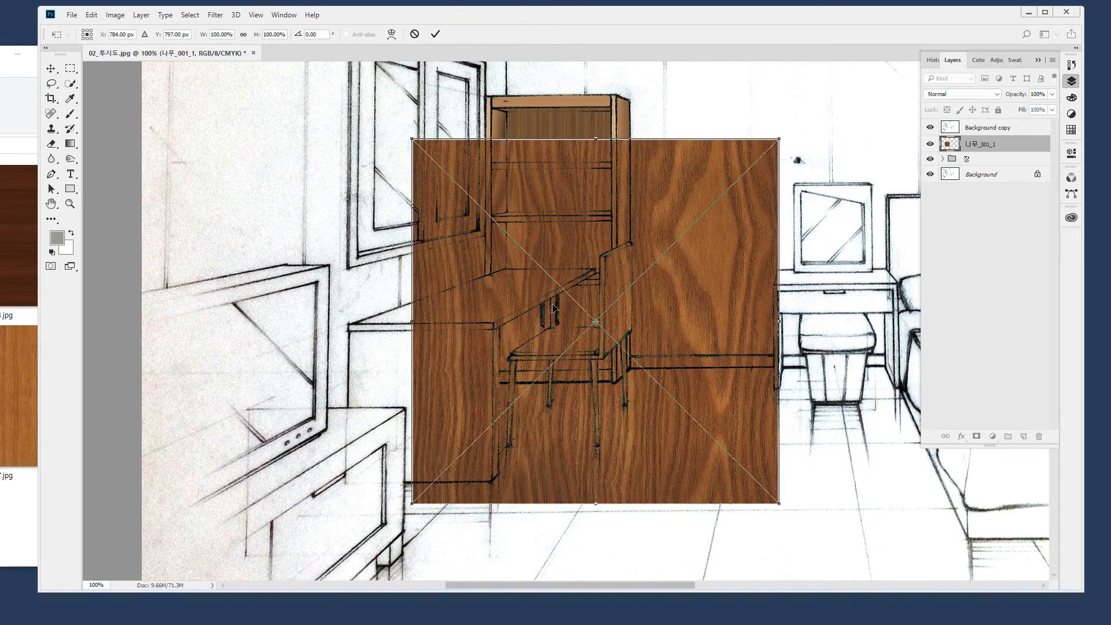
key(Return)
key(z)
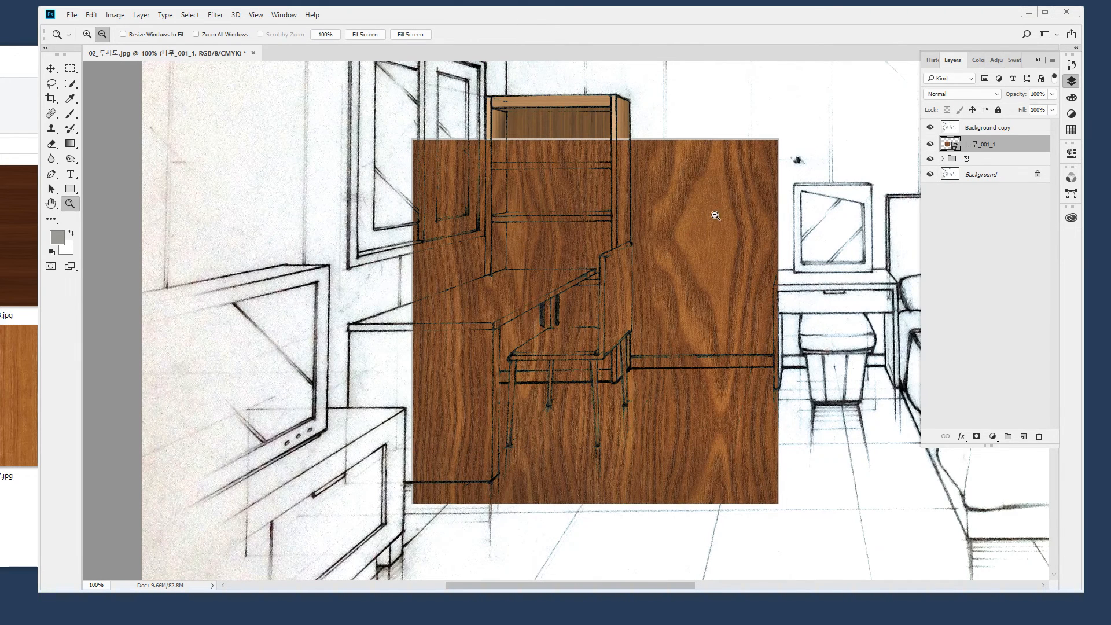
Distort the 나무_001_1 texture roughly to the four corners of the desk's top surface
alt+click(630, 227)
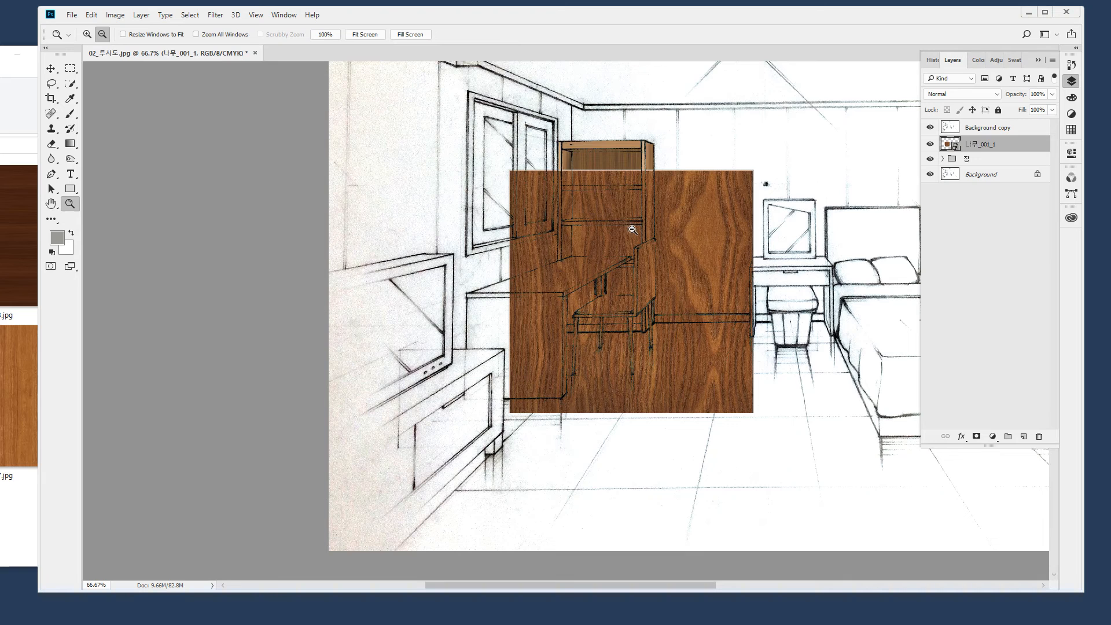
key(ctrl+t)
right_click(631, 207)
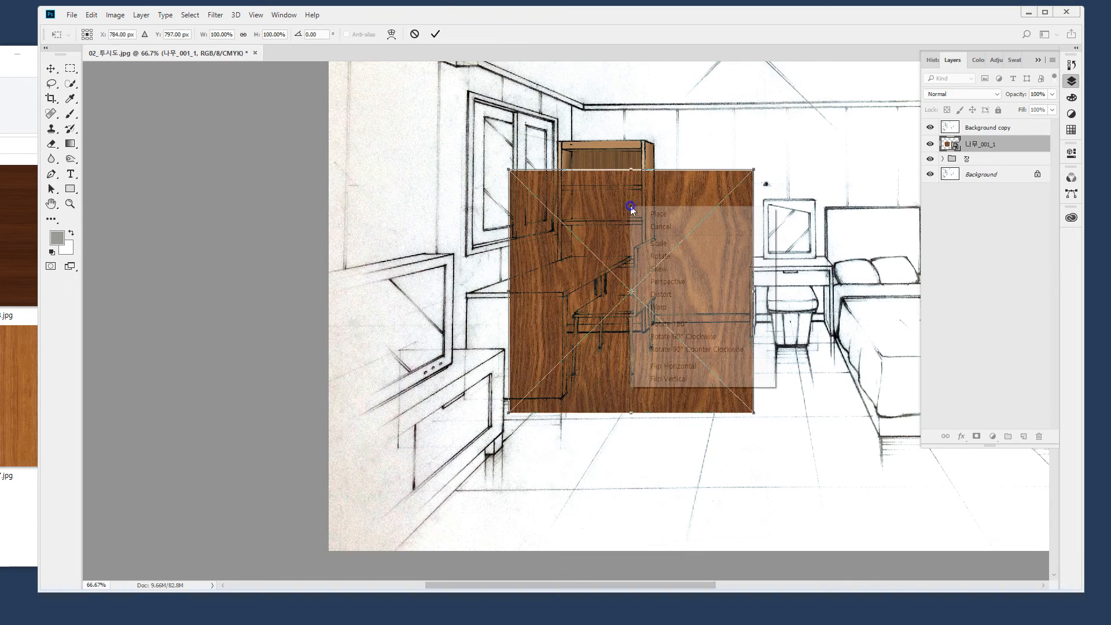
click(671, 294)
drag(511, 174, 571, 253)
drag(510, 413, 468, 294)
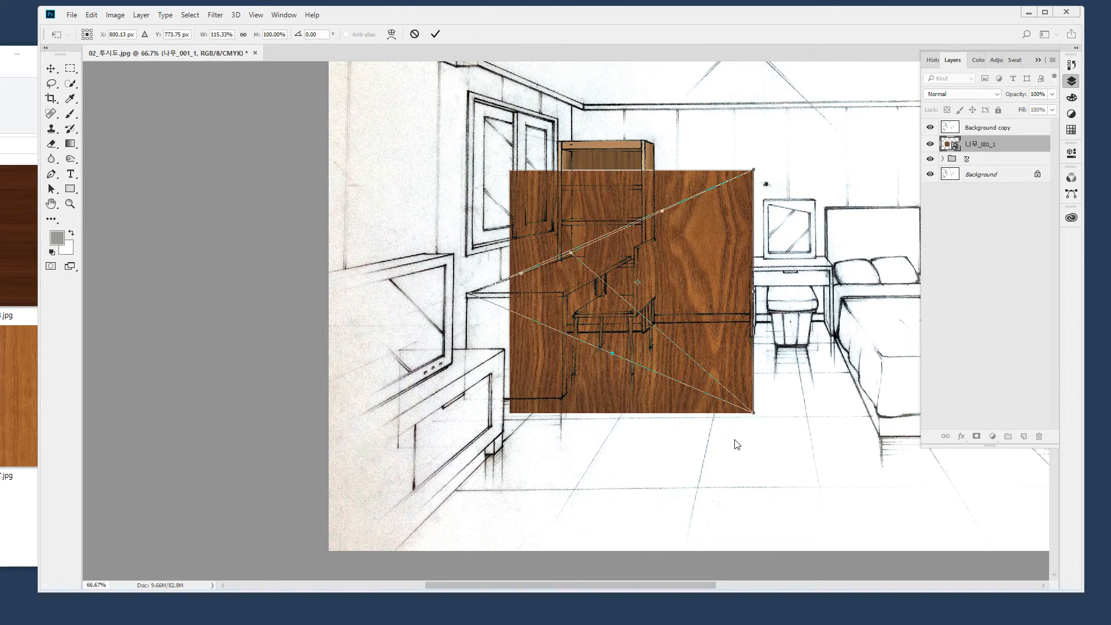
drag(752, 412, 563, 291)
drag(753, 172, 631, 258)
Align the two back corners of the desktop texture with the sketched rear edge against the bookcase
drag(417, 223, 678, 387)
drag(653, 210, 620, 302)
drag(551, 226, 804, 309)
drag(582, 285, 691, 286)
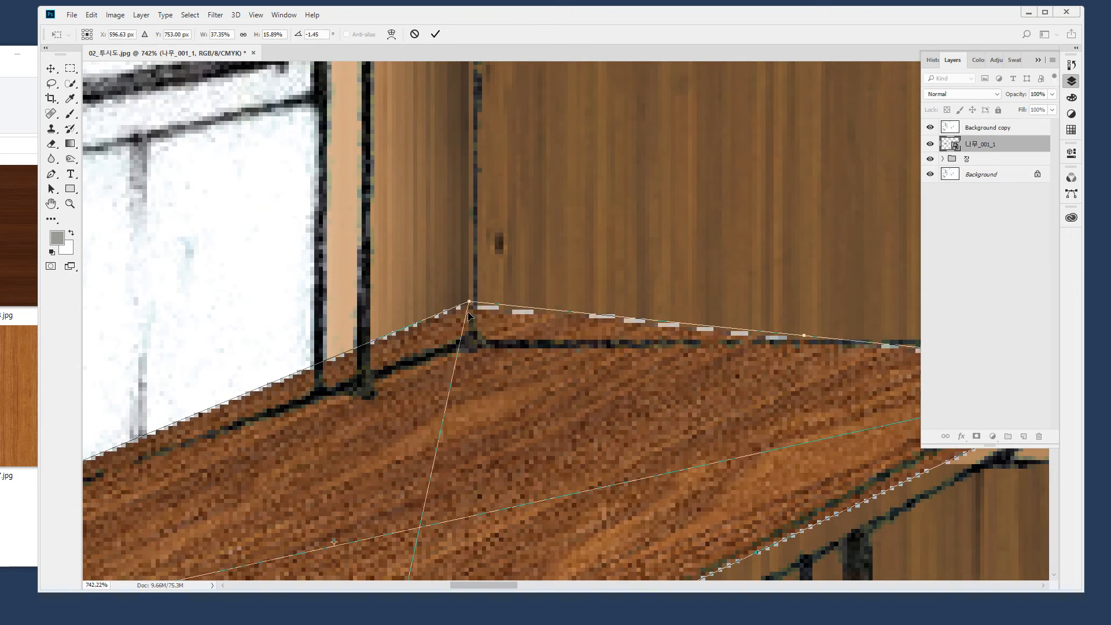
drag(471, 304, 470, 342)
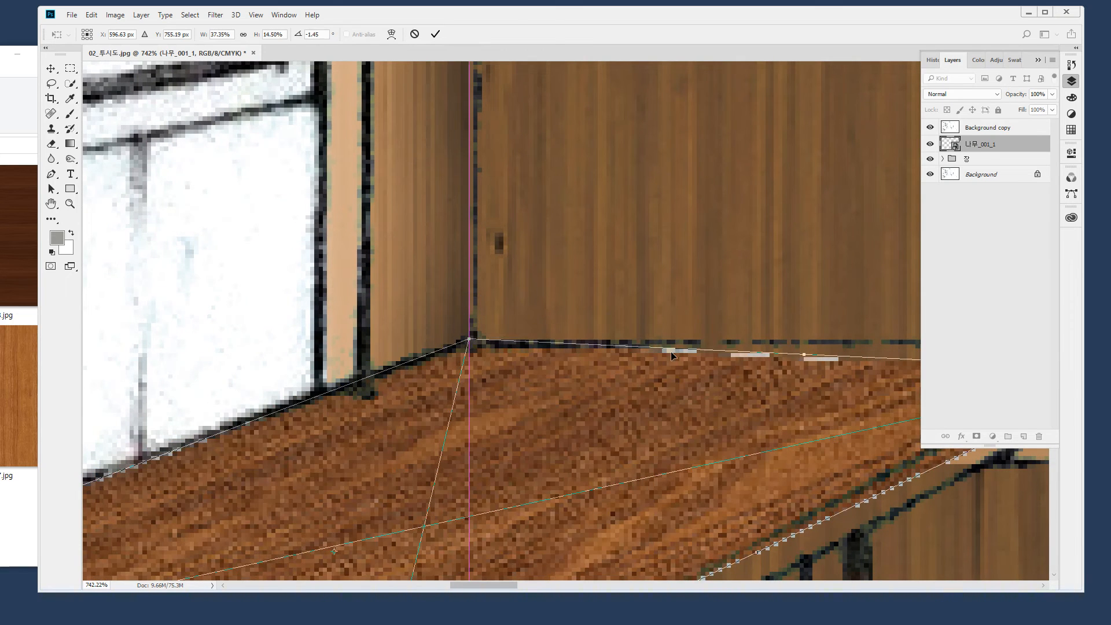
drag(911, 376, 745, 371)
drag(824, 364, 822, 335)
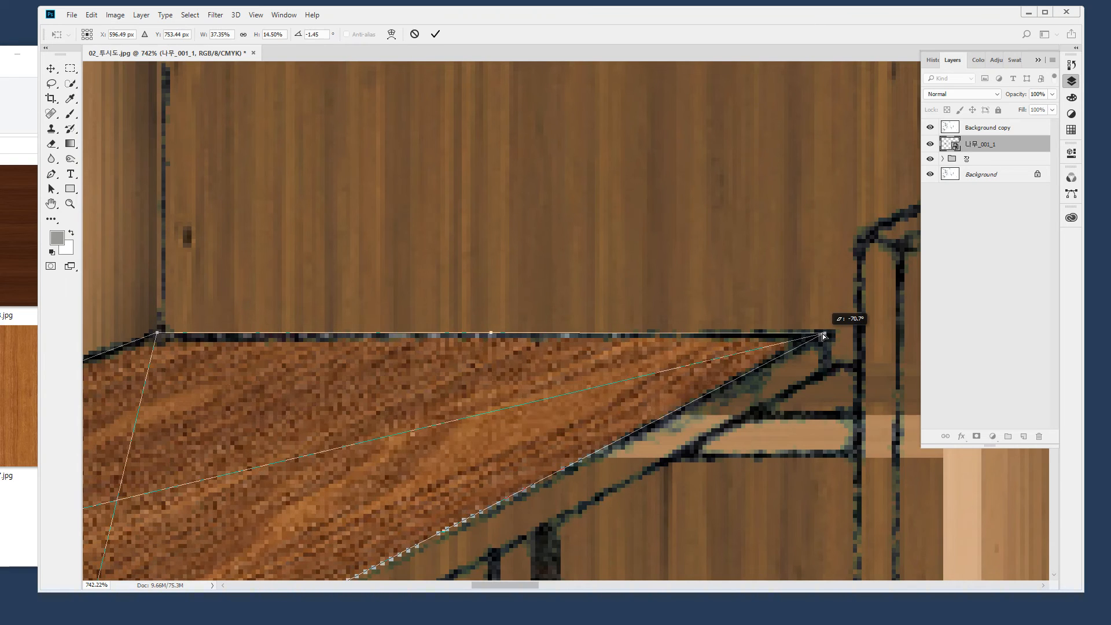
Align the two front corners of the desktop texture with the sketched front edge and apply the distortion
drag(453, 402, 442, 346)
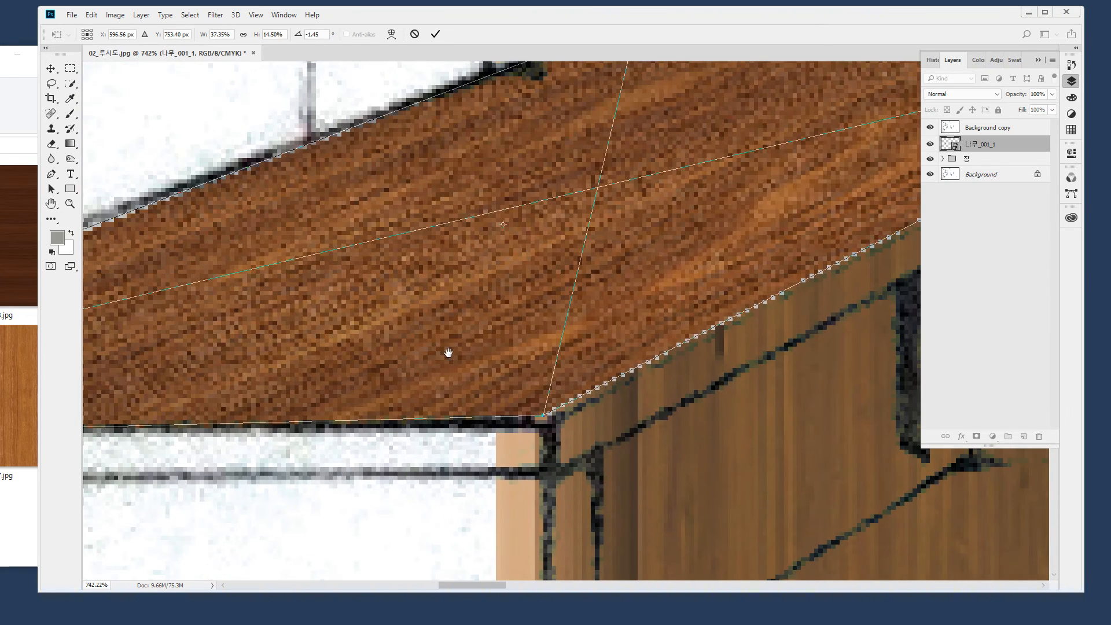
drag(545, 418, 798, 352)
drag(431, 410, 387, 402)
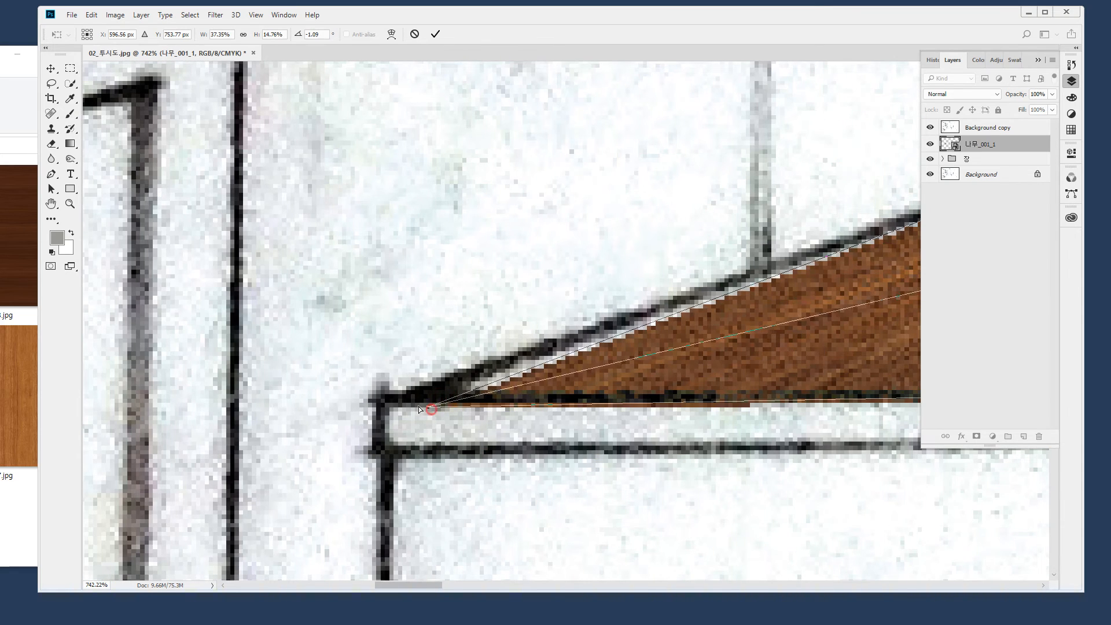
drag(833, 263, 405, 281)
drag(897, 234, 483, 357)
alt+click(653, 317)
alt+click(653, 316)
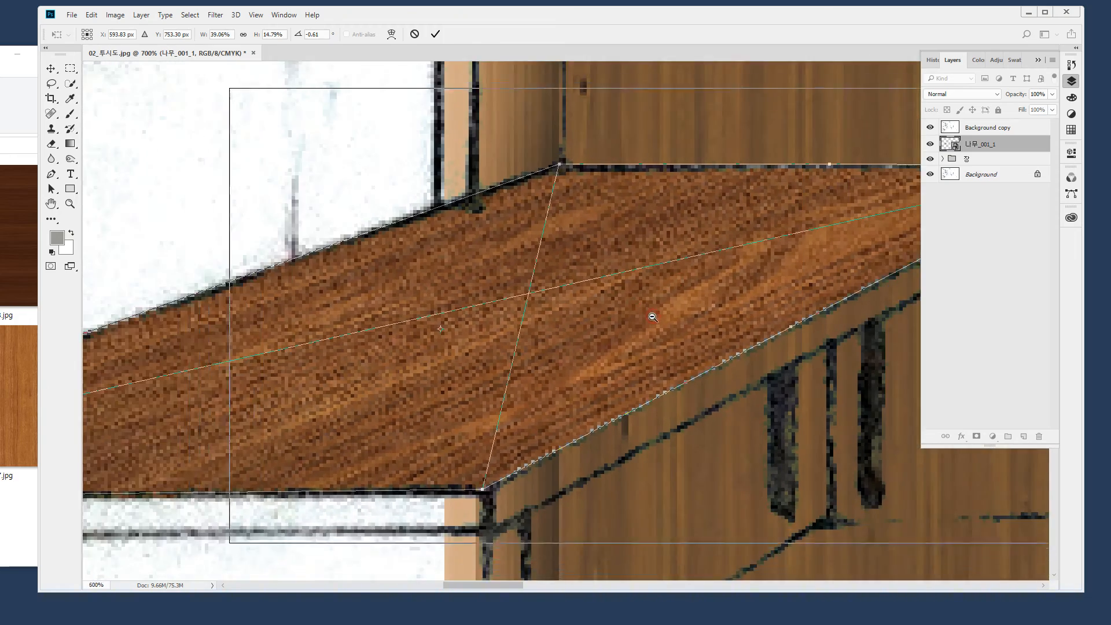
alt+click(651, 318)
alt+click(649, 318)
alt+click(647, 322)
alt+click(646, 322)
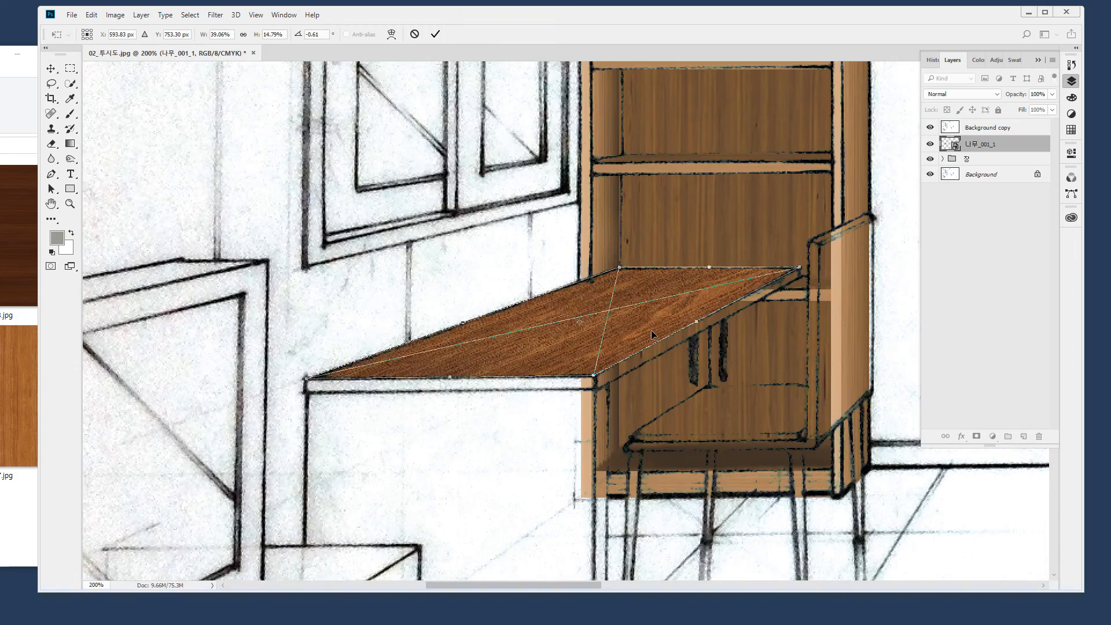
key(Return)
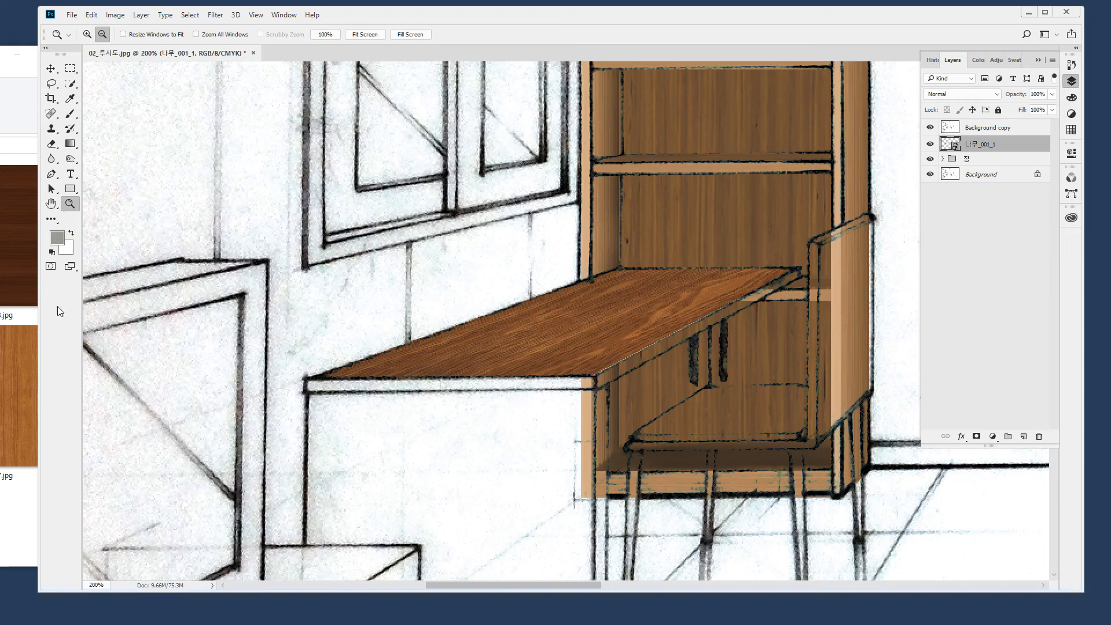
Paste a second 나무_001_1 wood texture and move it clear of the desk, to about X 1071 px, Y 1022 px
key(ctrl+v)
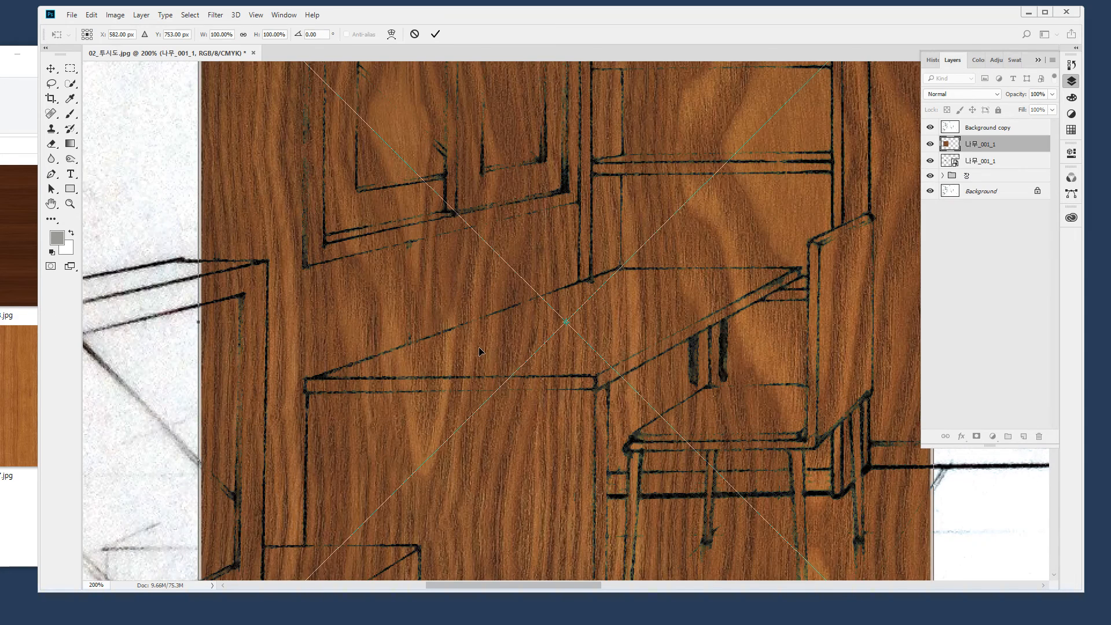
key(Return)
alt+click(606, 284)
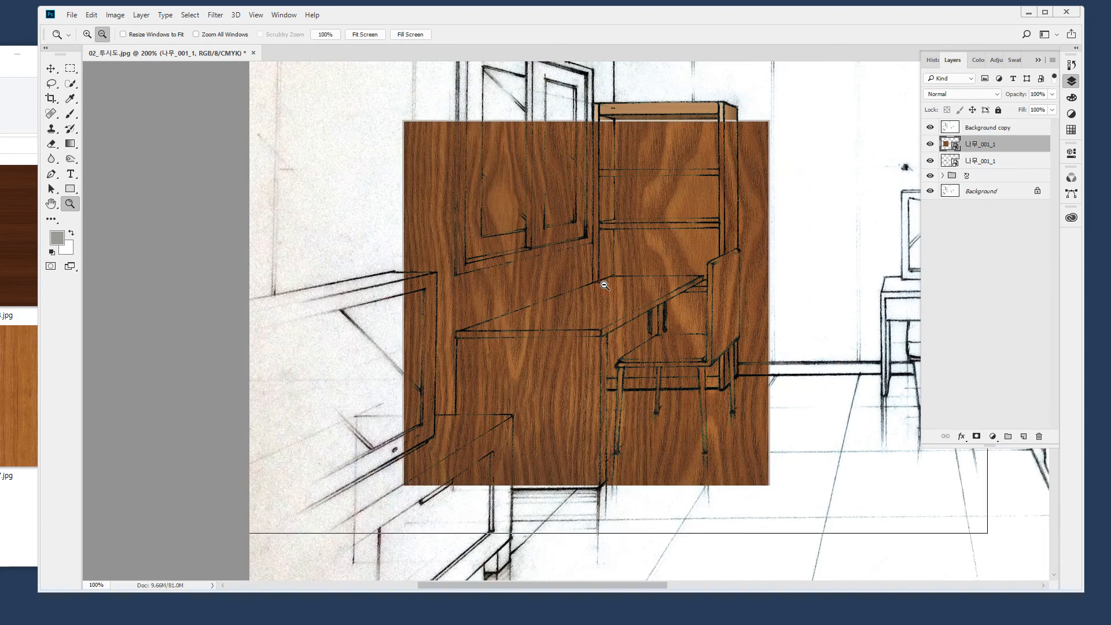
alt+click(605, 286)
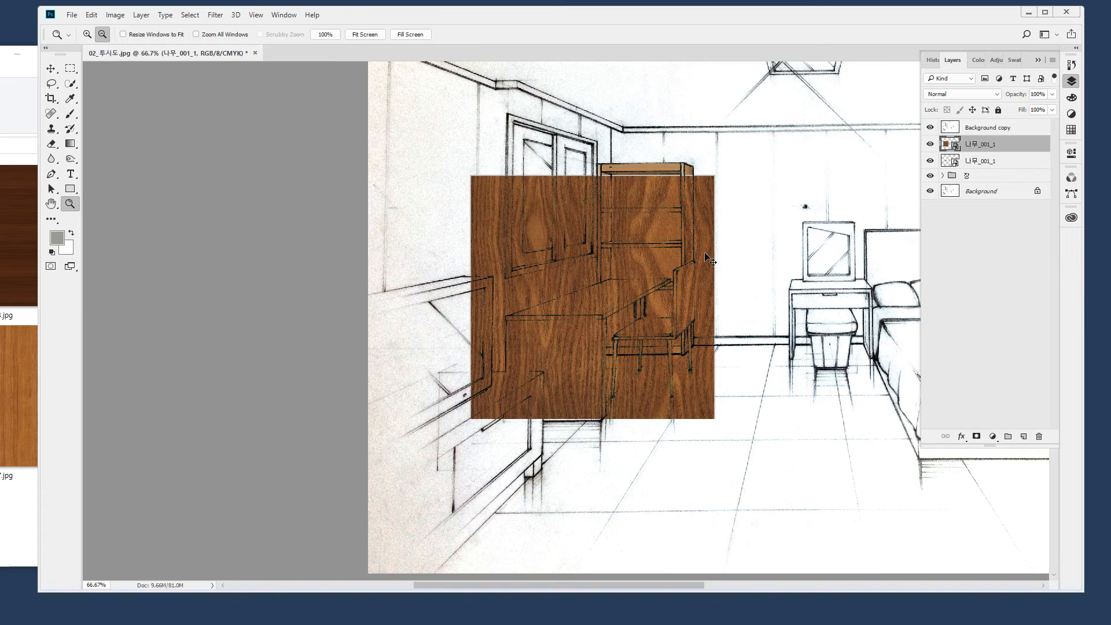
key(ctrl+t)
drag(703, 212, 893, 312)
Distort the second wood texture roughly onto the thin slanted side edge of the desktop
right_click(778, 339)
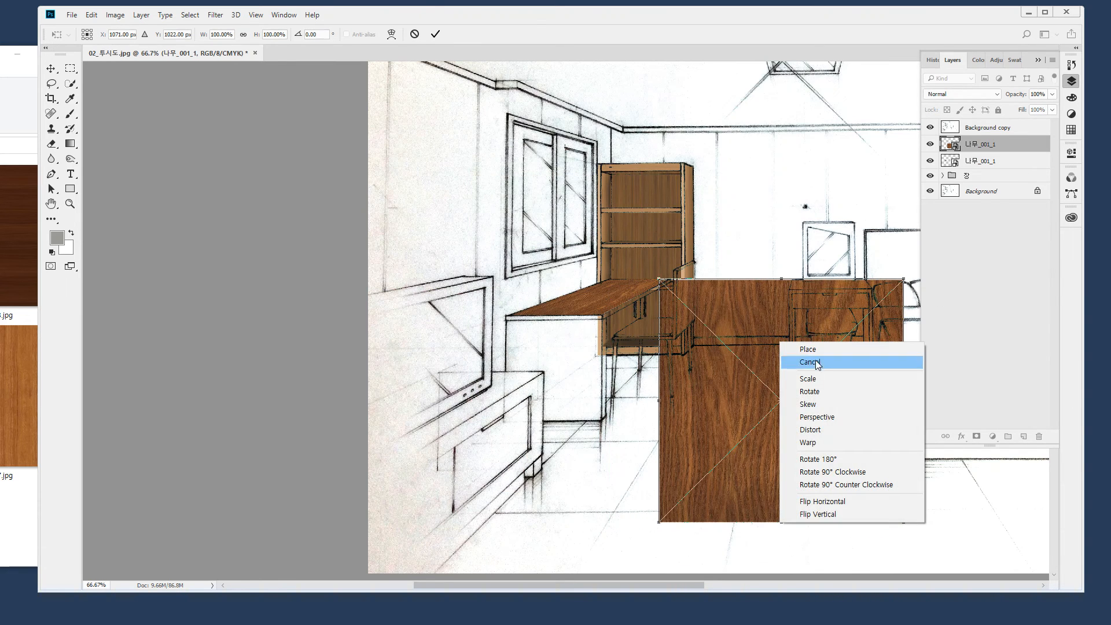
click(808, 429)
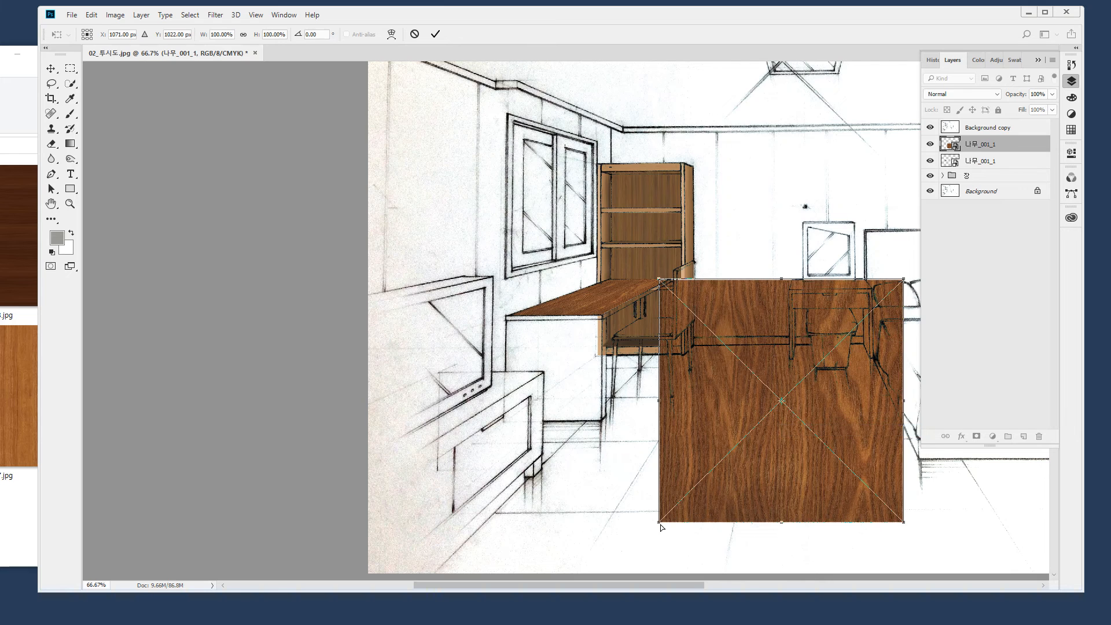
drag(659, 522, 601, 316)
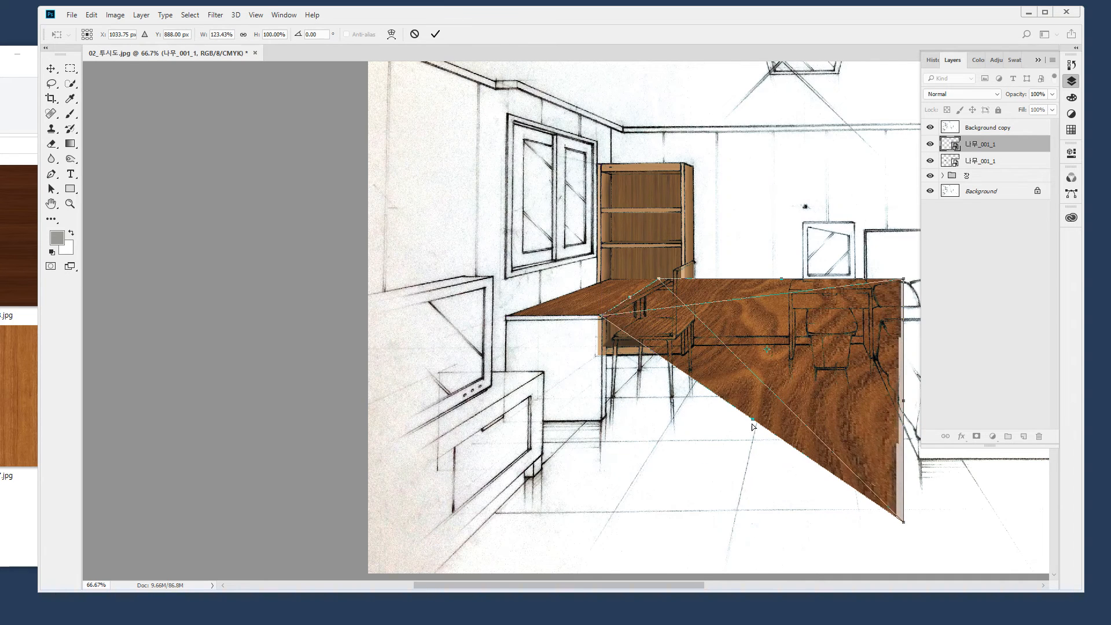
drag(904, 523, 607, 352)
drag(904, 281, 669, 283)
Align the side-edge texture's far corners with the end of the desktop beside the chair back
drag(533, 248, 778, 405)
drag(667, 305, 648, 373)
drag(511, 194, 754, 369)
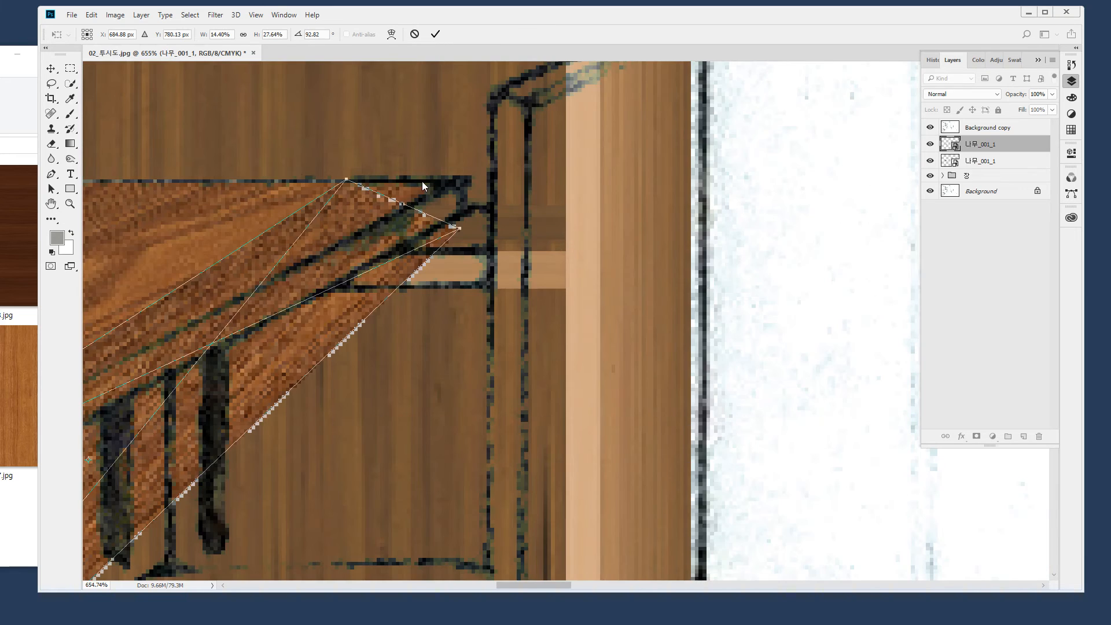
drag(347, 184, 466, 183)
drag(459, 230, 462, 216)
Pull the side-edge texture's near corners onto the front corner of the desktop's sketched thickness
drag(373, 291, 570, 109)
drag(322, 341, 650, 201)
drag(514, 335, 535, 308)
drag(305, 544, 323, 243)
drag(324, 198, 331, 190)
Fine-tune both ends of the side-edge texture to the sketched thickness lines and apply the distortion
drag(695, 81, 144, 515)
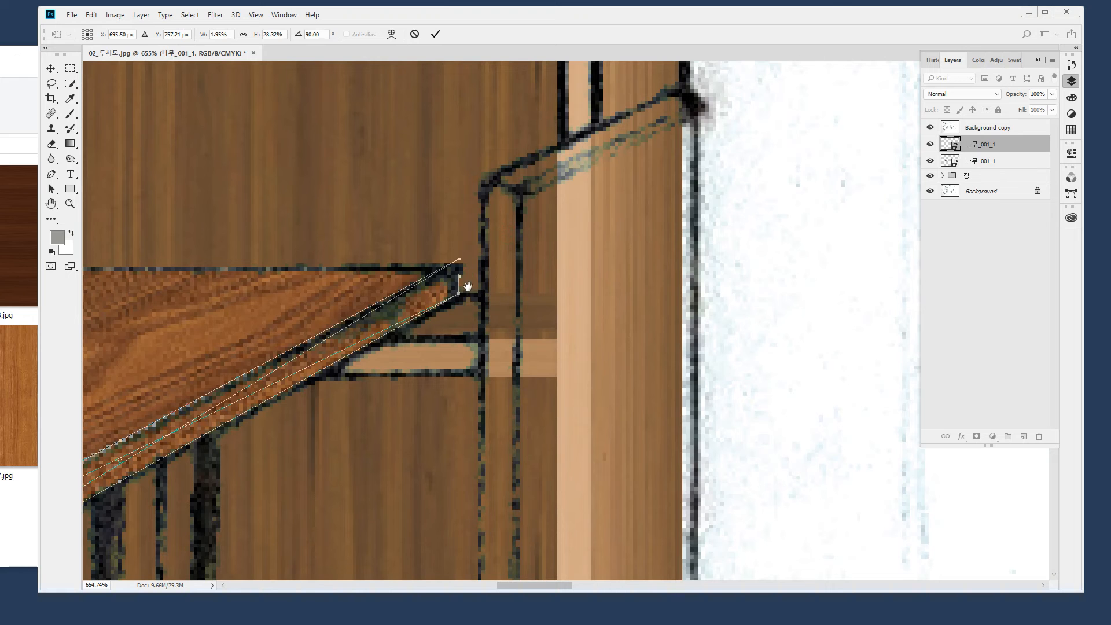
drag(456, 282, 456, 291)
drag(157, 463, 521, 286)
drag(353, 372, 554, 259)
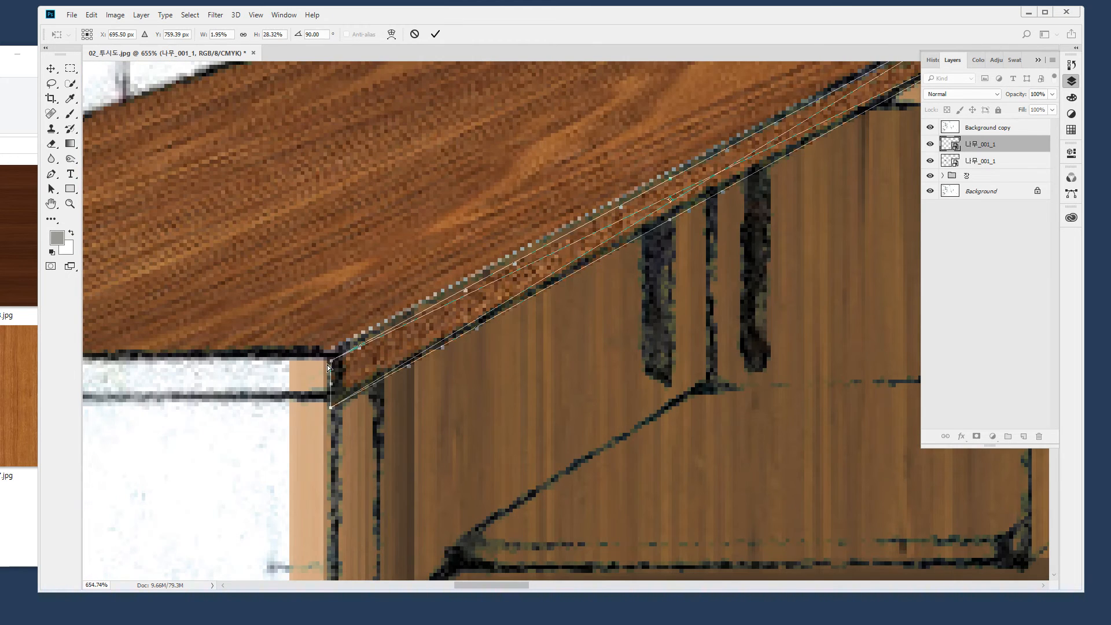
drag(331, 361, 335, 348)
drag(334, 380, 335, 407)
key(Return)
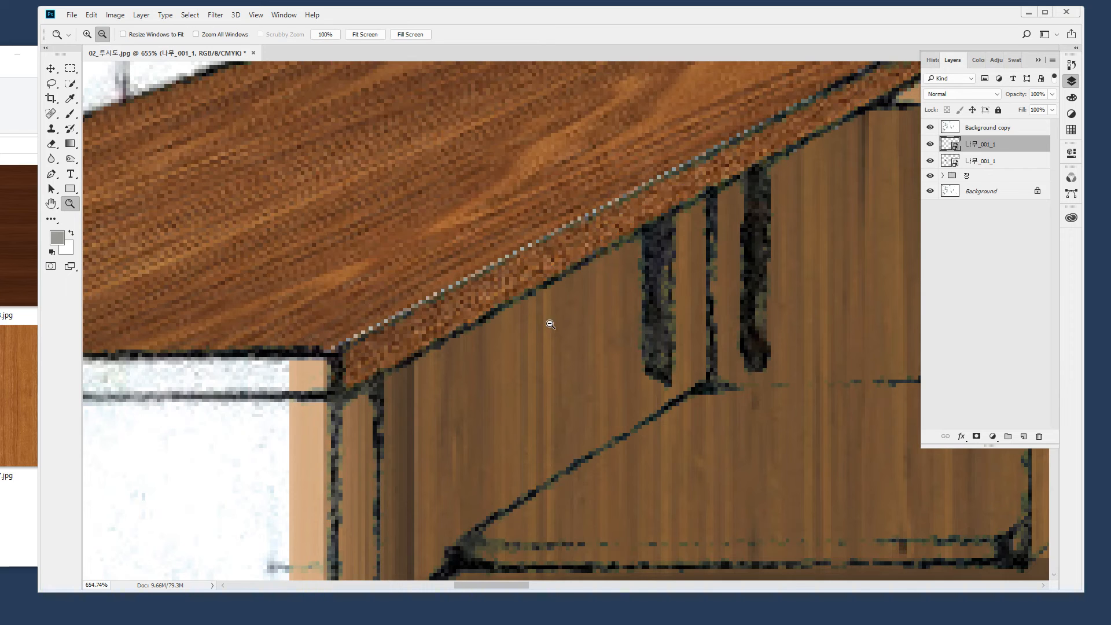
double_click(51, 203)
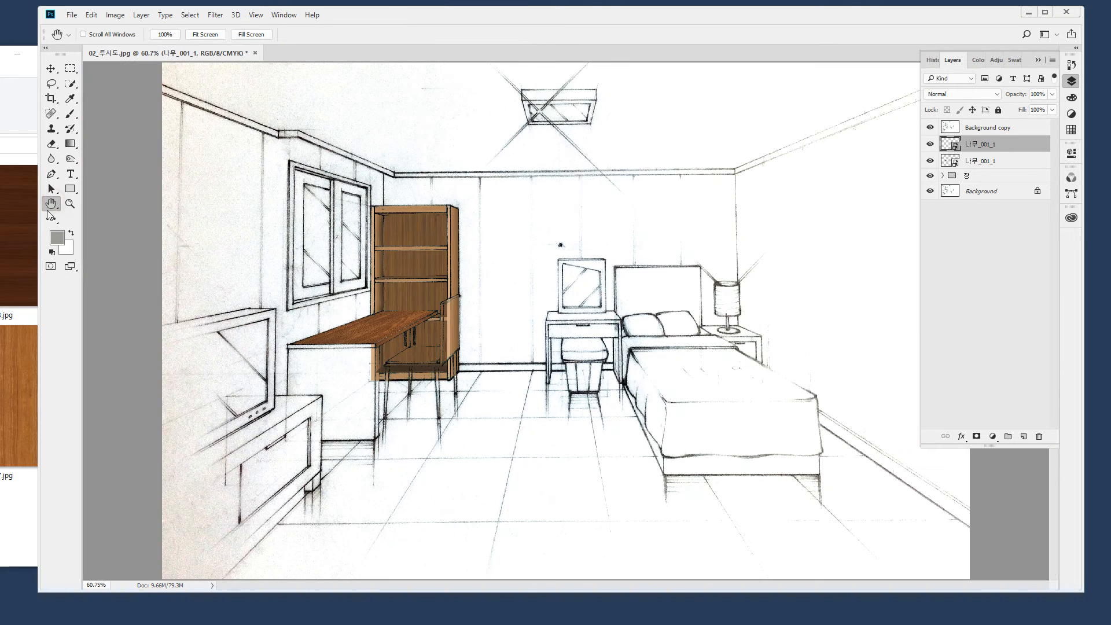
Place another 나무_001_1 texture, rotate it 90° clockwise and move it over the front of the desk
ctrl+click(409, 337)
ctrl+click(410, 337)
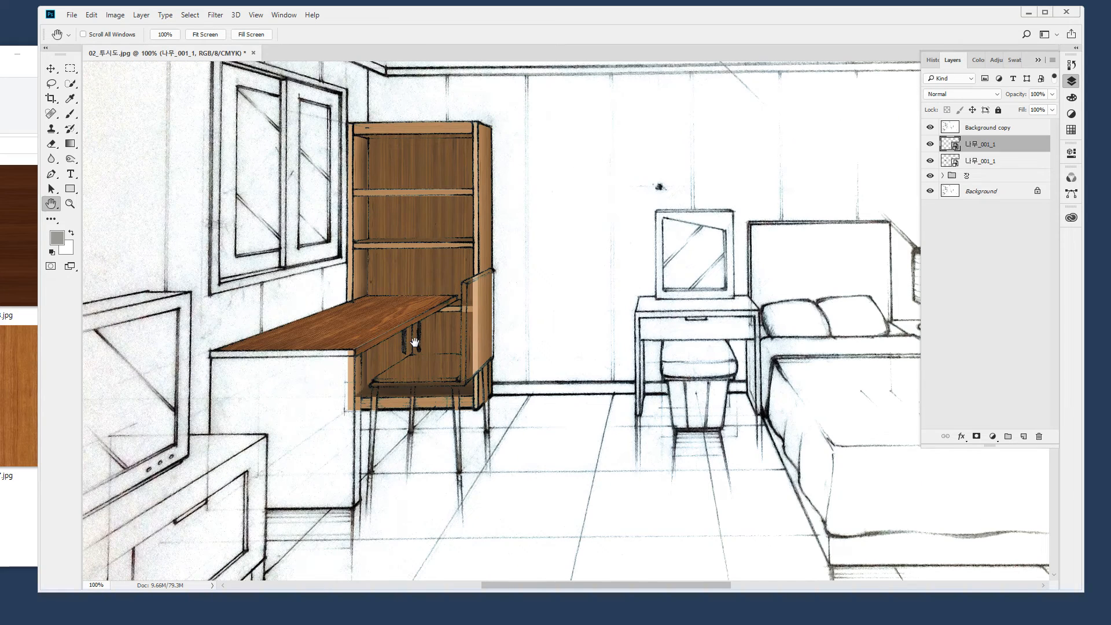
ctrl+click(383, 346)
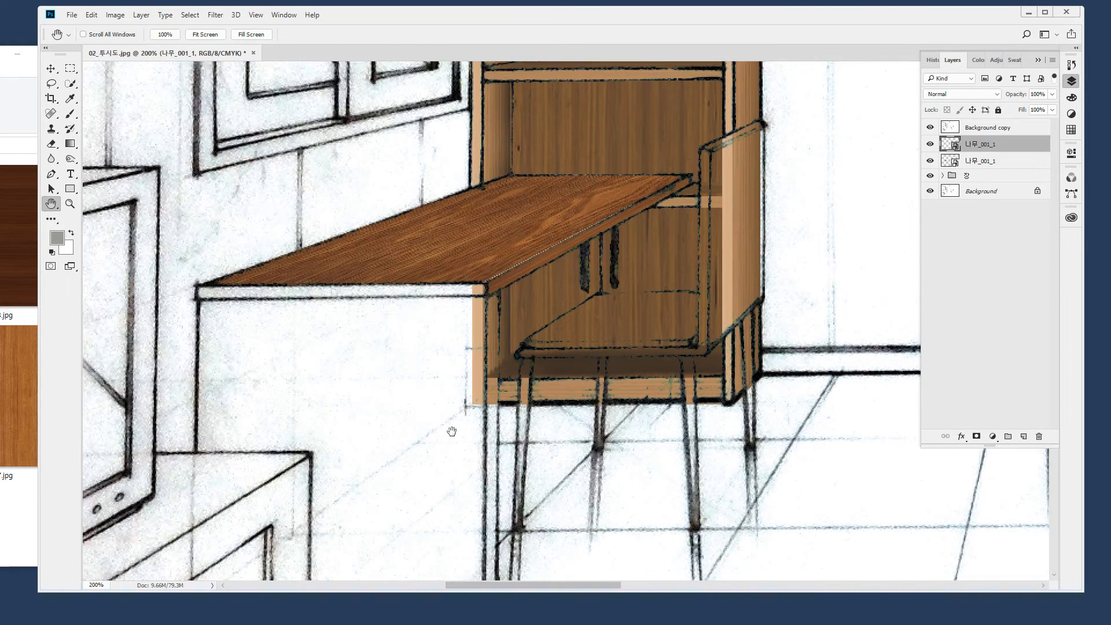
key(ctrl+v)
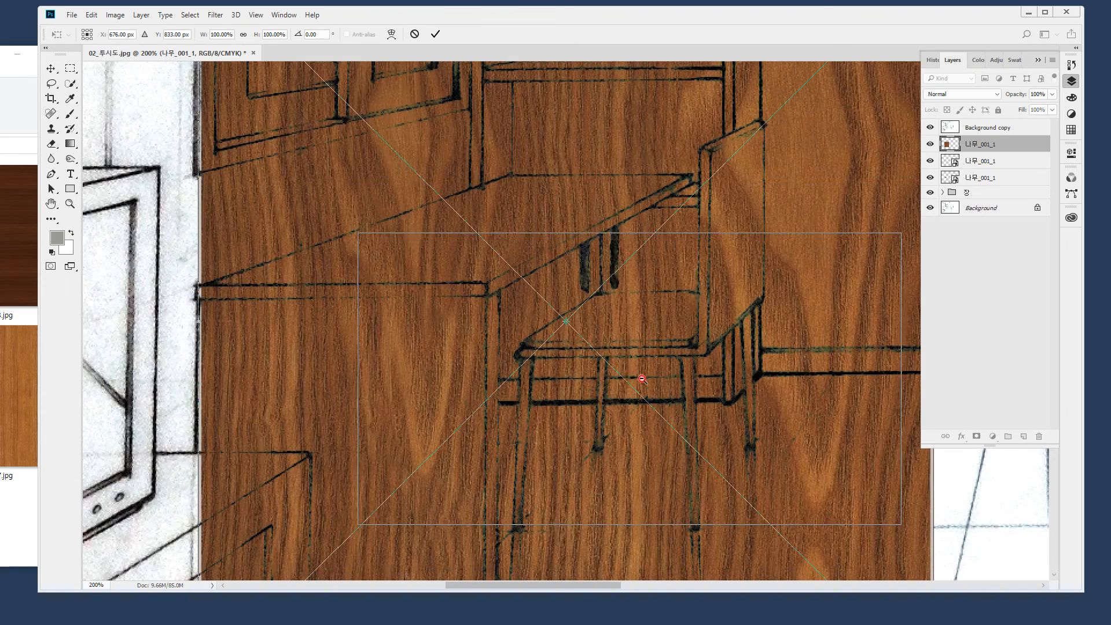
ctrl+alt+click(616, 378)
ctrl+alt+click(680, 321)
right_click(680, 322)
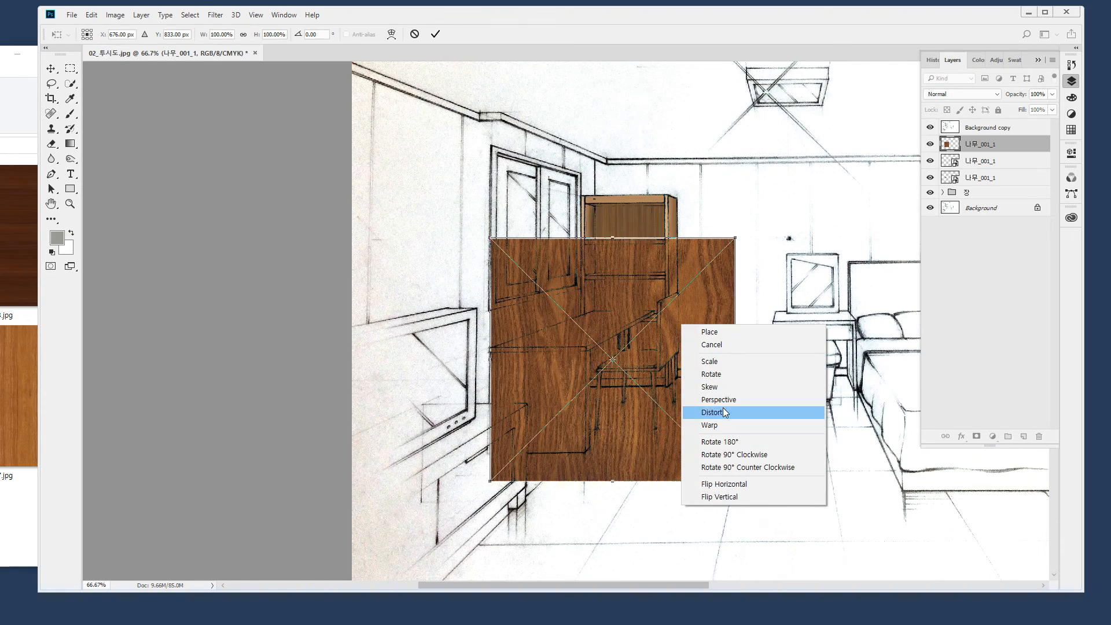
click(745, 235)
drag(755, 245, 703, 451)
drag(661, 310, 647, 415)
drag(680, 522, 677, 438)
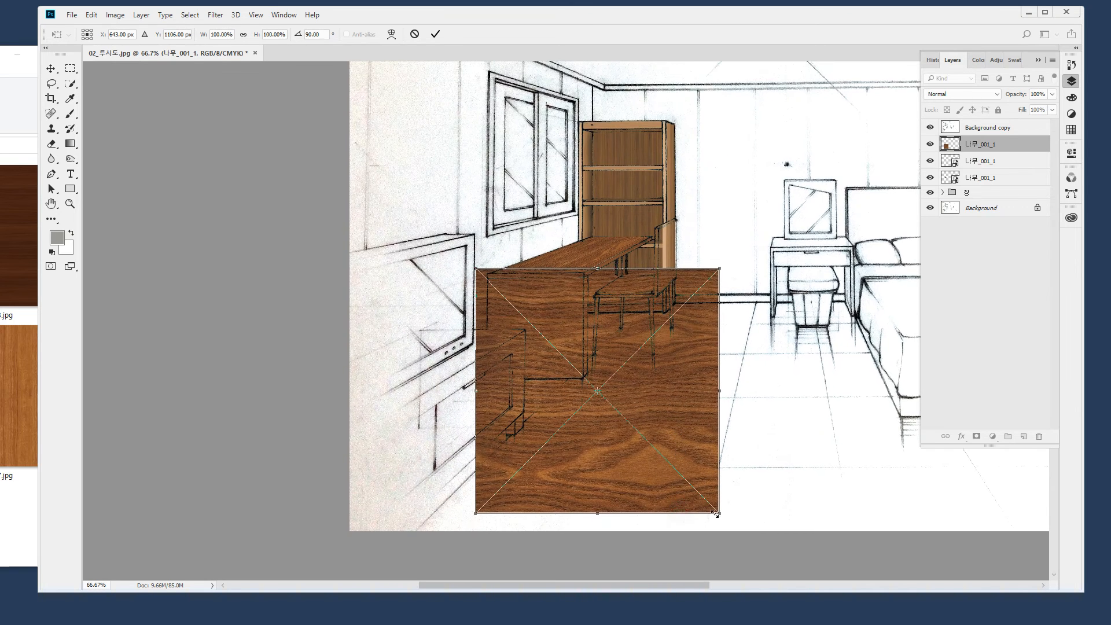
Scale the rotated texture down to the thin front edge of the desktop and apply it
drag(719, 513, 567, 301)
drag(438, 238, 631, 356)
drag(522, 297, 559, 393)
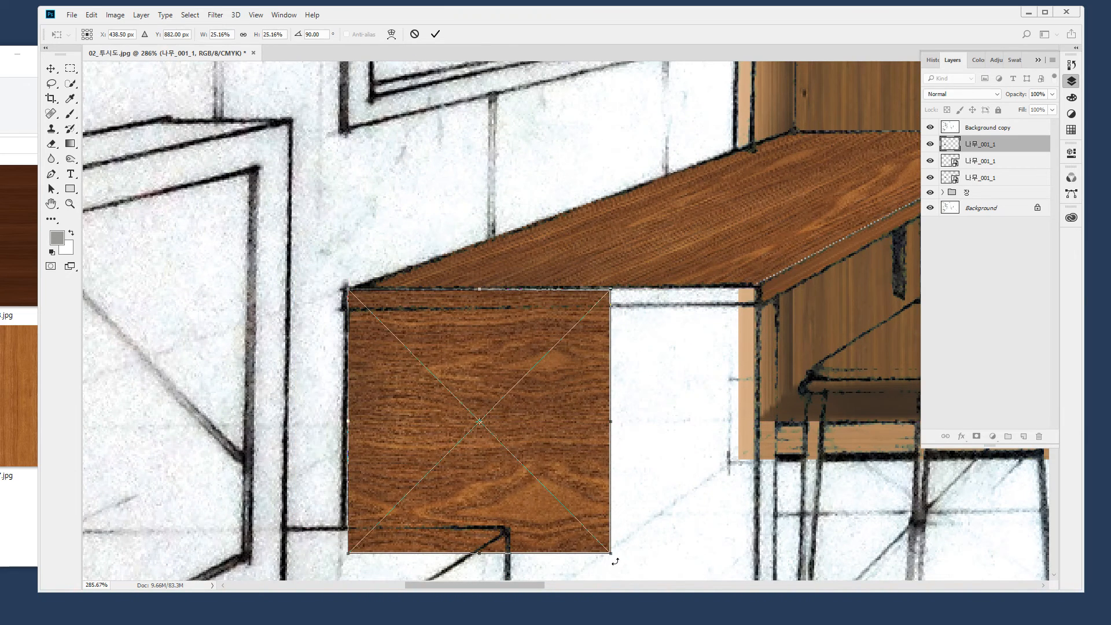
drag(612, 556, 758, 310)
key(Return)
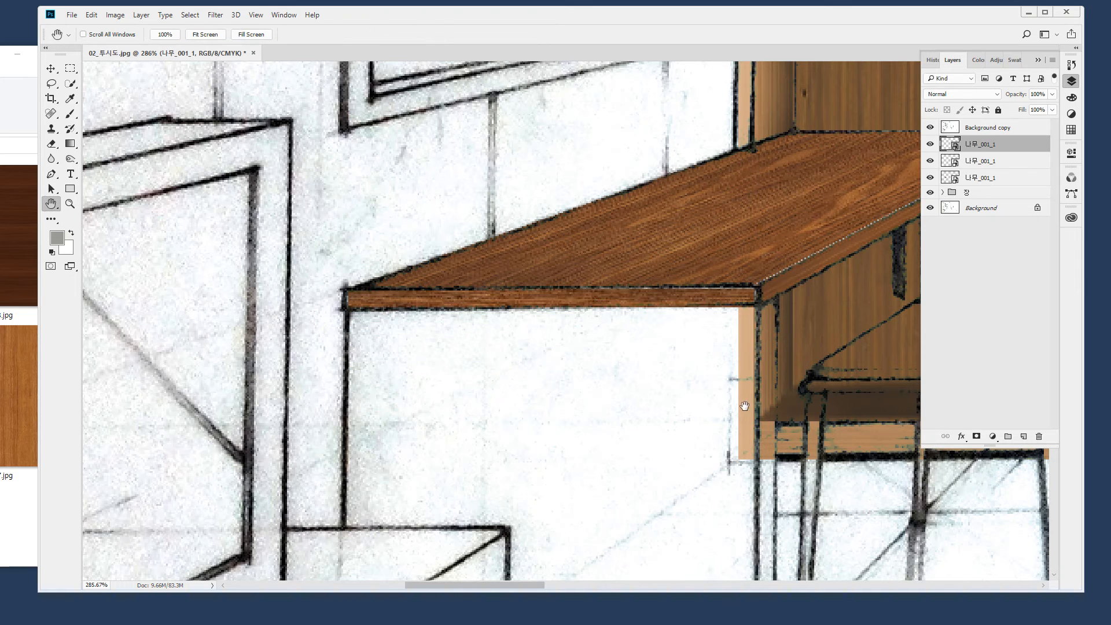
Place another 나무_001_1 texture with vertical grain and scale it to the desk's front panel below the desktop edge
drag(506, 453, 528, 453)
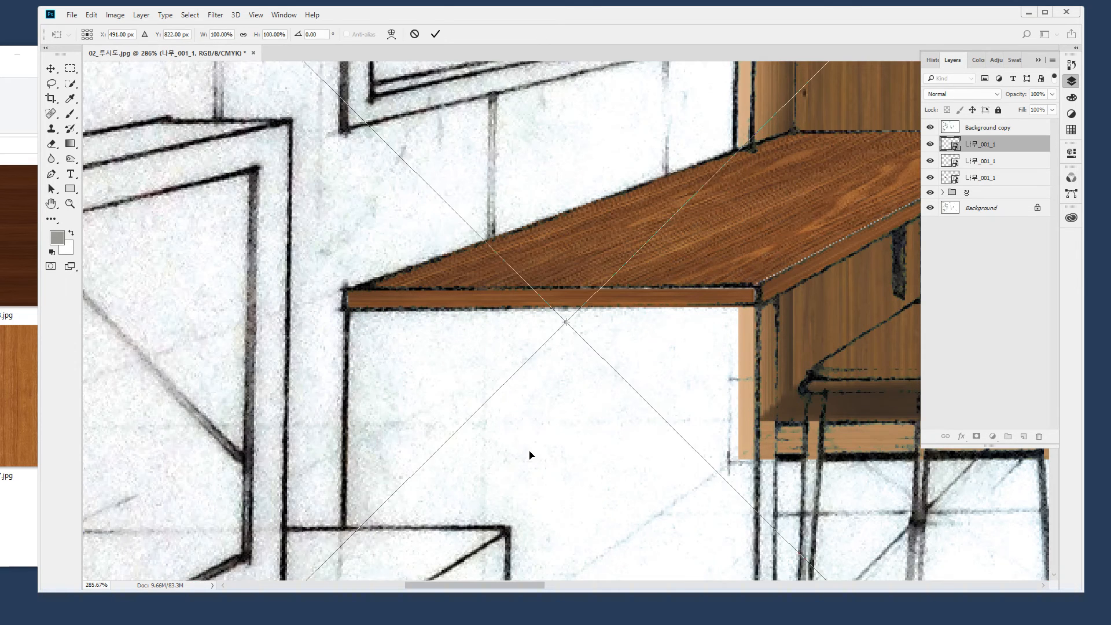
key(Return)
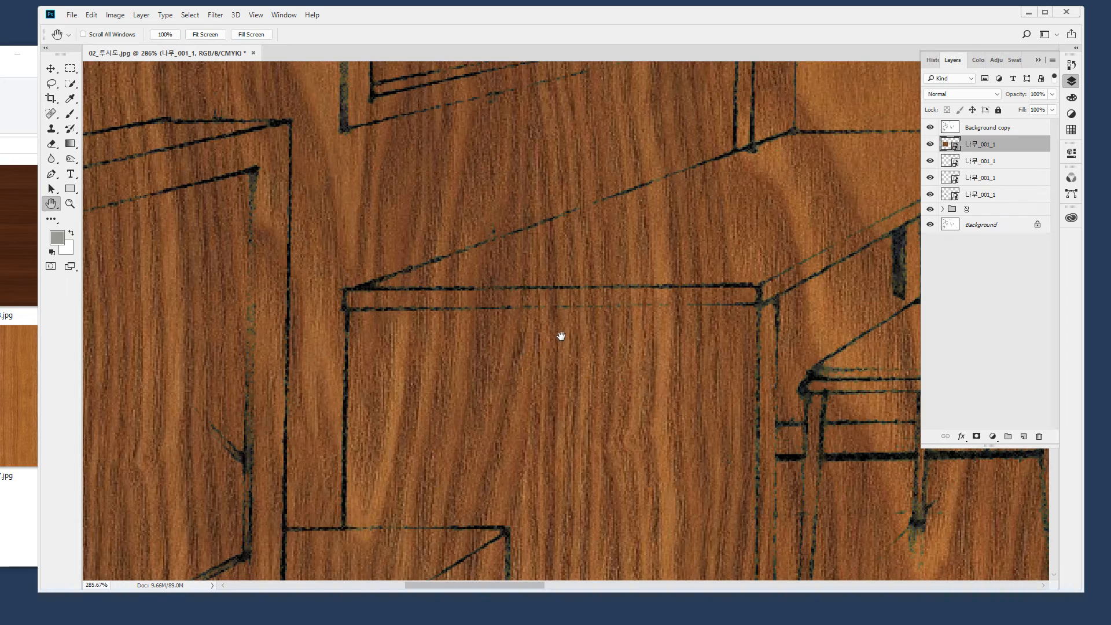
scroll(604, 385, down, 2)
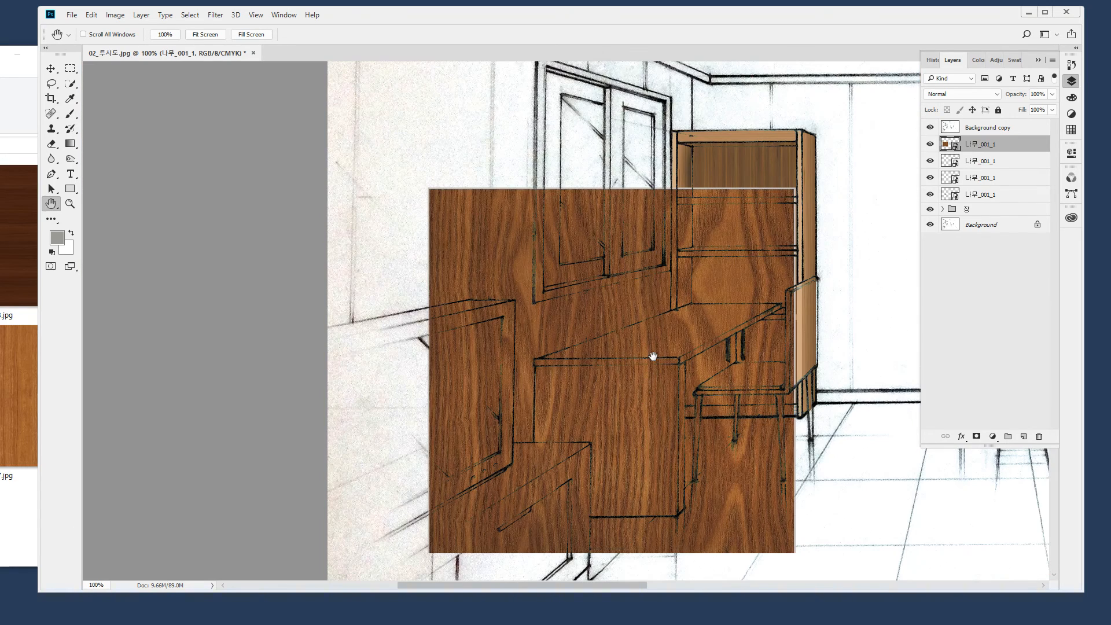
key(ctrl+t)
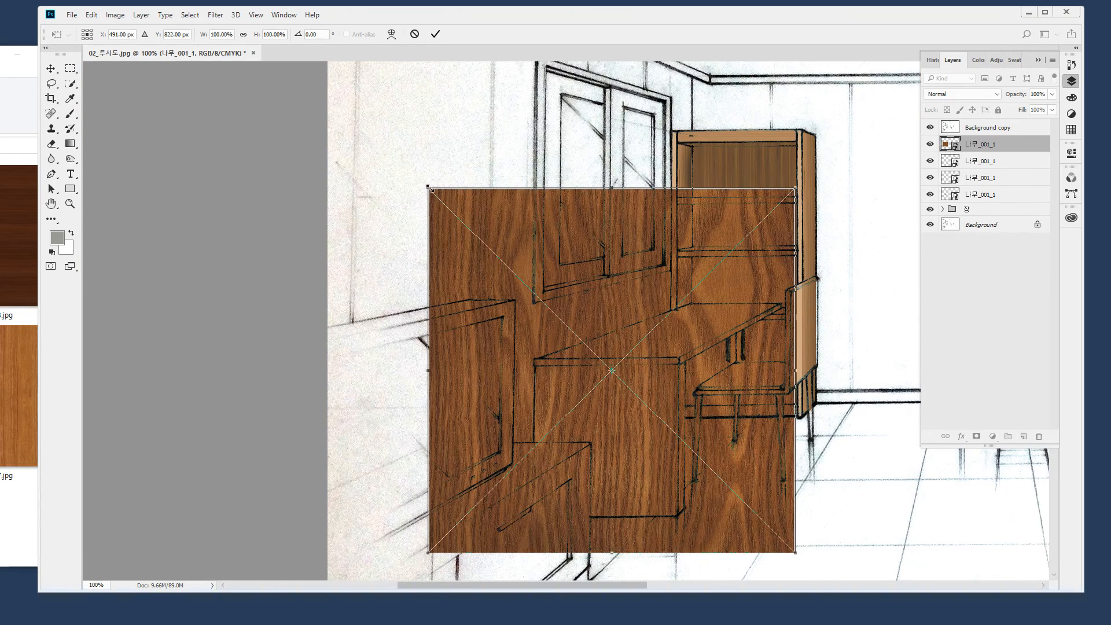
drag(429, 187, 536, 366)
drag(793, 369, 675, 366)
drag(605, 549, 611, 511)
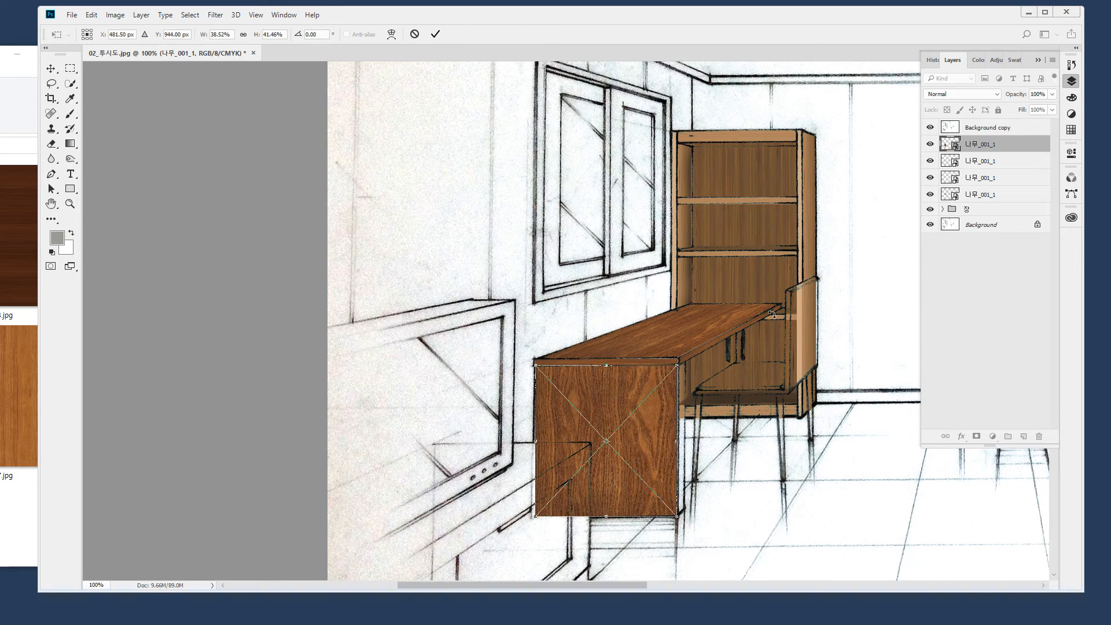
key(Return)
Distort the front panel texture so its corner beside the desk's open side meets the underside of the desktop edge
key(h)
drag(514, 364, 751, 571)
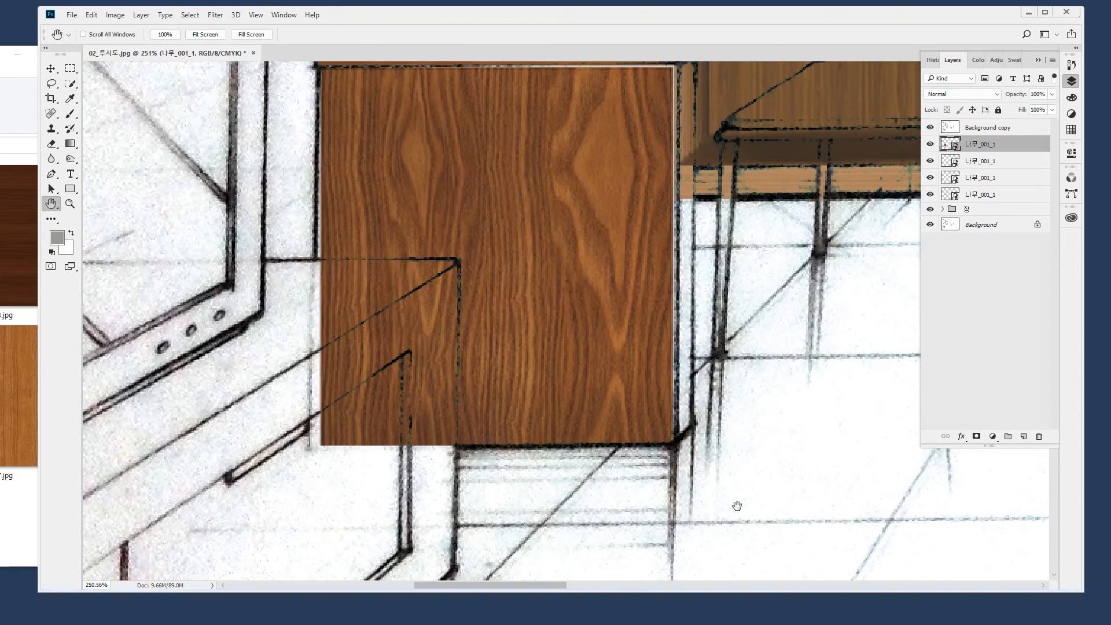
drag(583, 313, 613, 435)
key(ctrl+t)
drag(670, 167, 763, 267)
drag(539, 180, 567, 209)
key(ctrl+z)
right_click(500, 262)
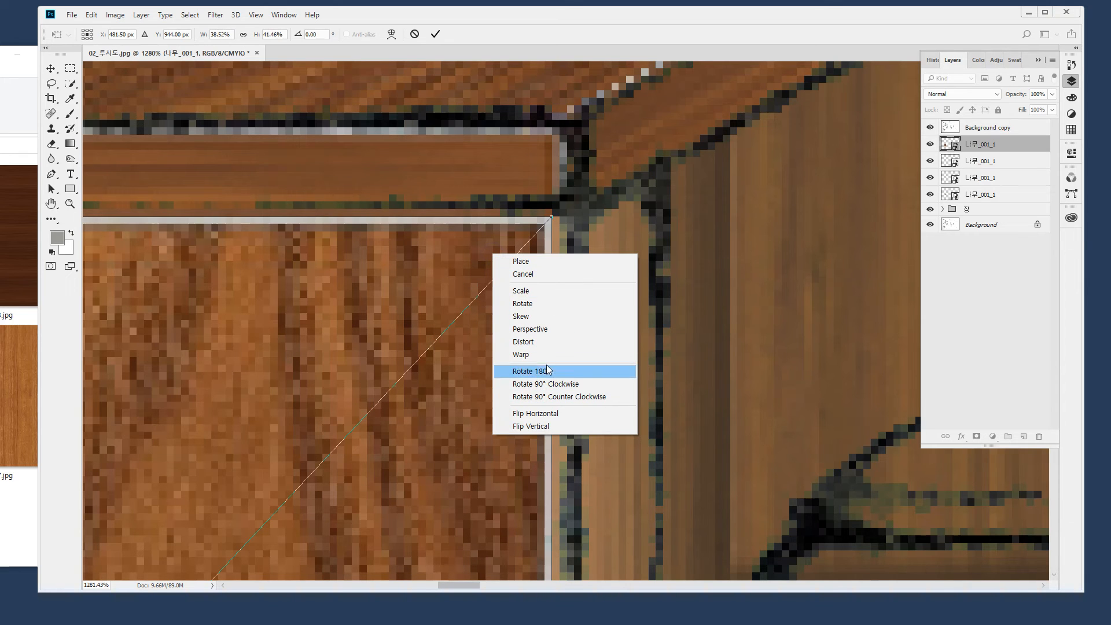
click(544, 342)
drag(553, 217, 565, 206)
key(Return)
Distort the front panel texture's lower corner nearest the TV cabinet slightly outward and apply the change
double_click(70, 204)
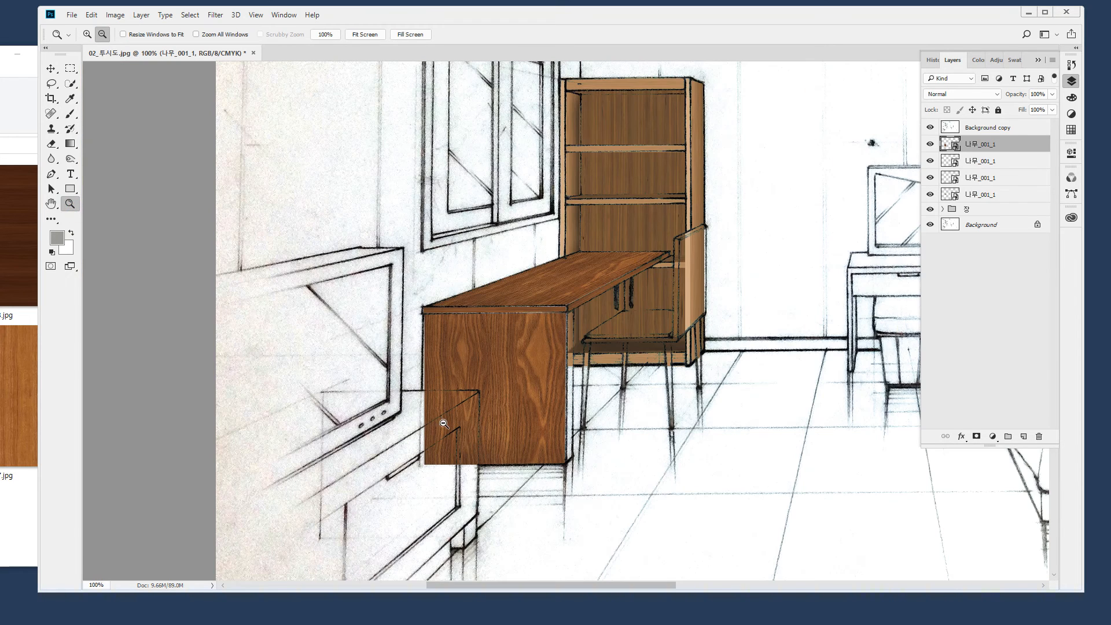
key(ctrl+t)
right_click(484, 426)
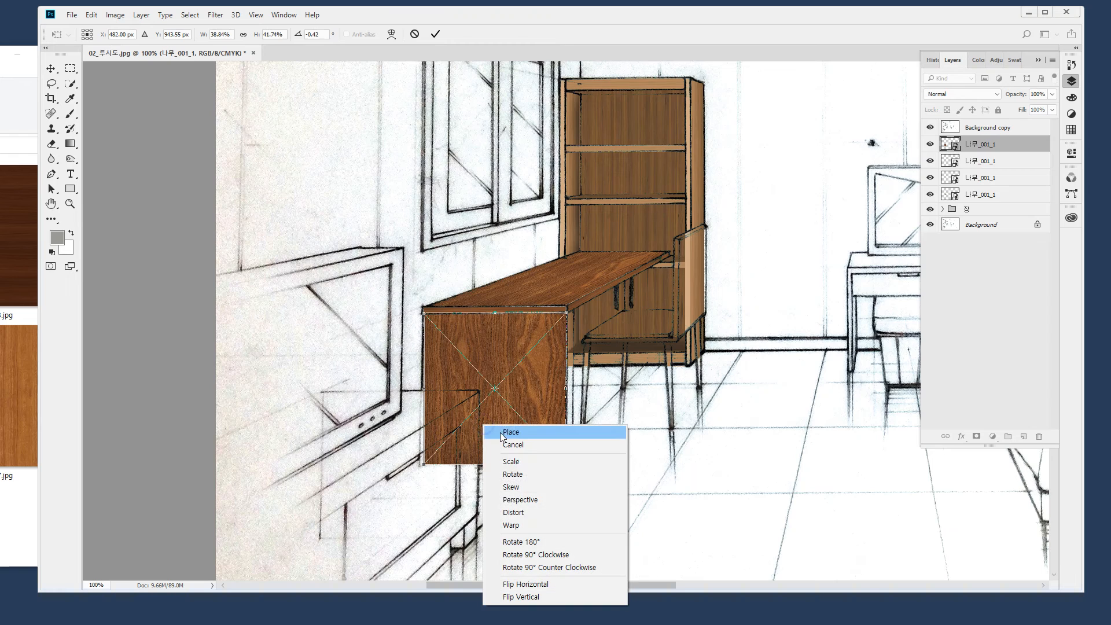
click(530, 511)
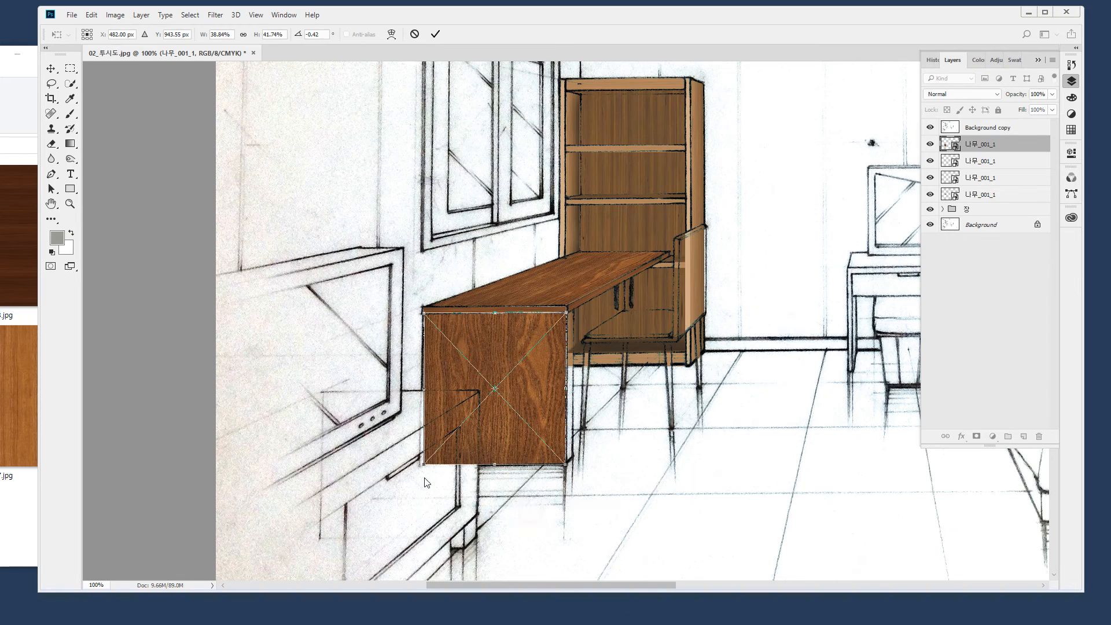
drag(424, 465, 418, 467)
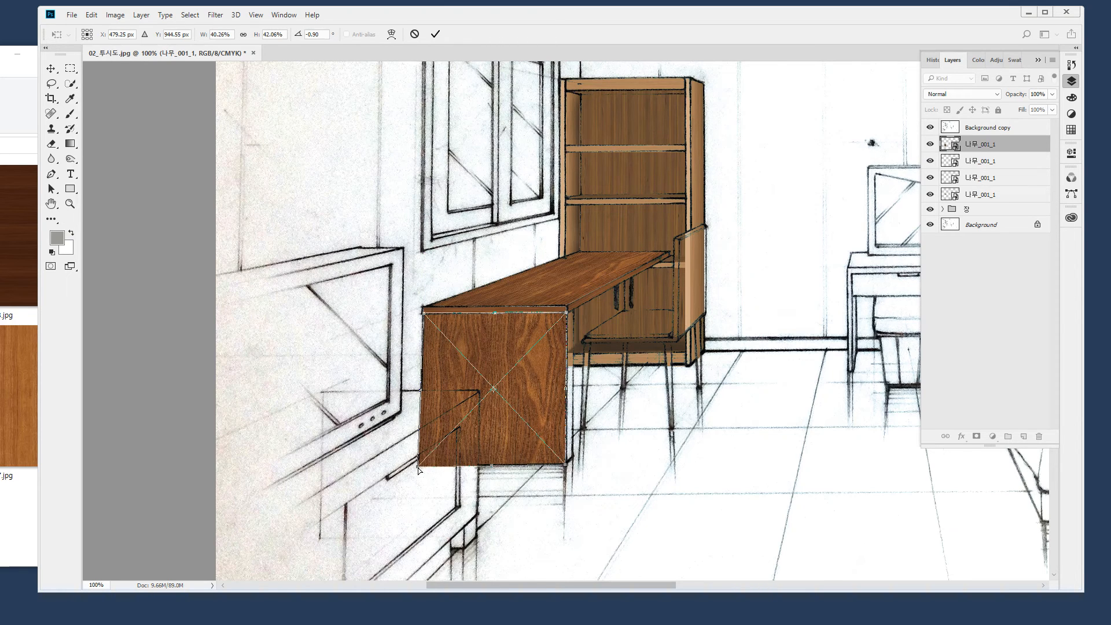
key(Return)
key(z)
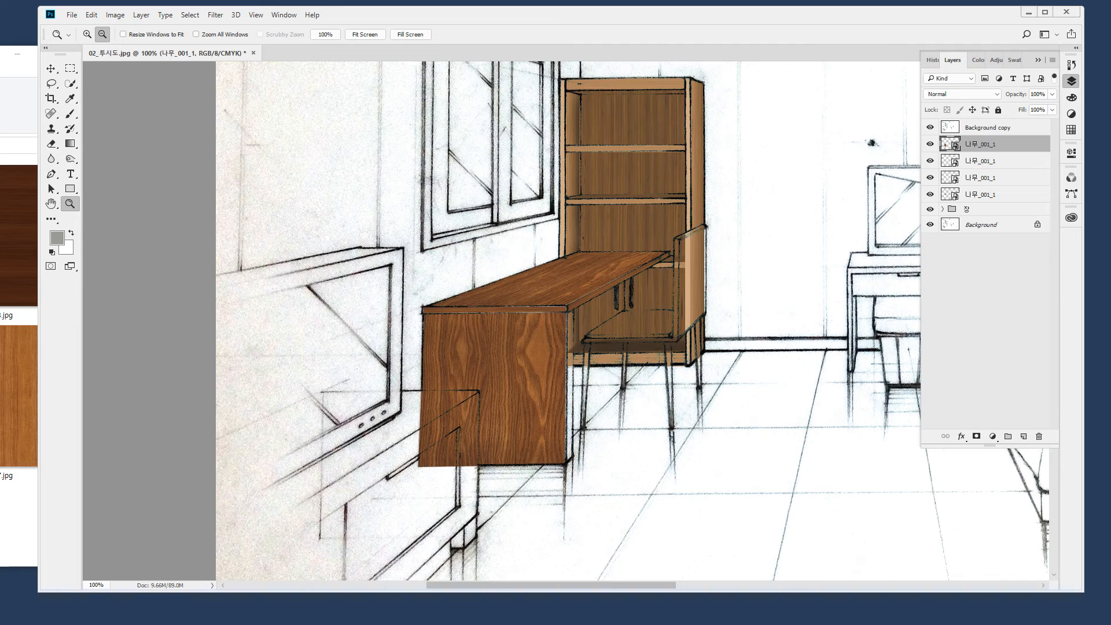
Place another 나무_001_1 texture and distort its four corners roughly onto the thin side edge of the desk's front panel
key(ctrl+v)
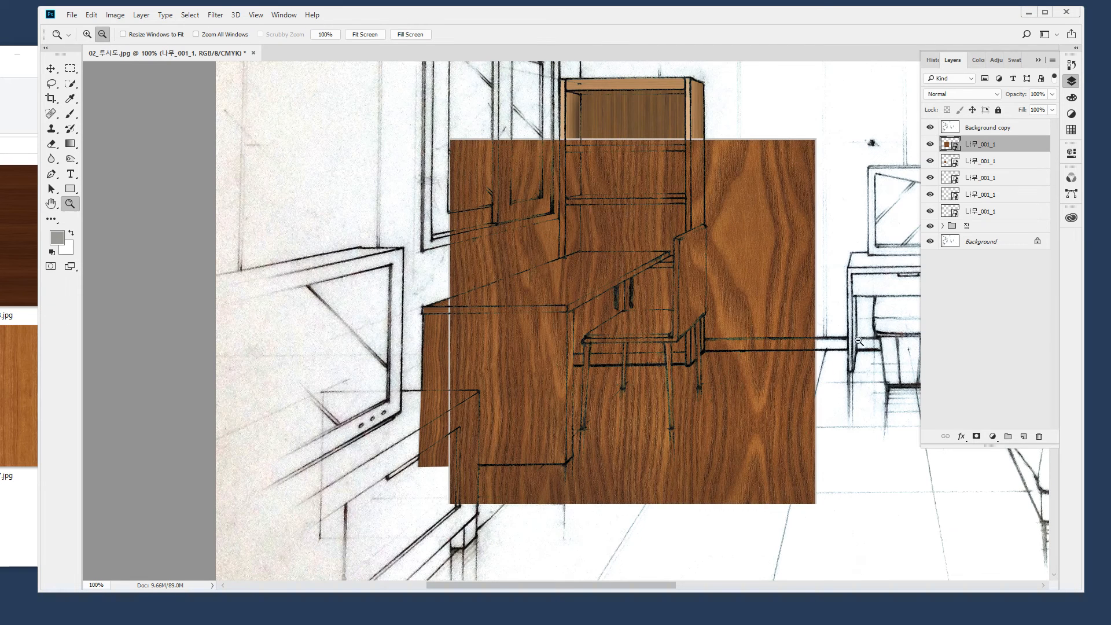
key(ctrl+t)
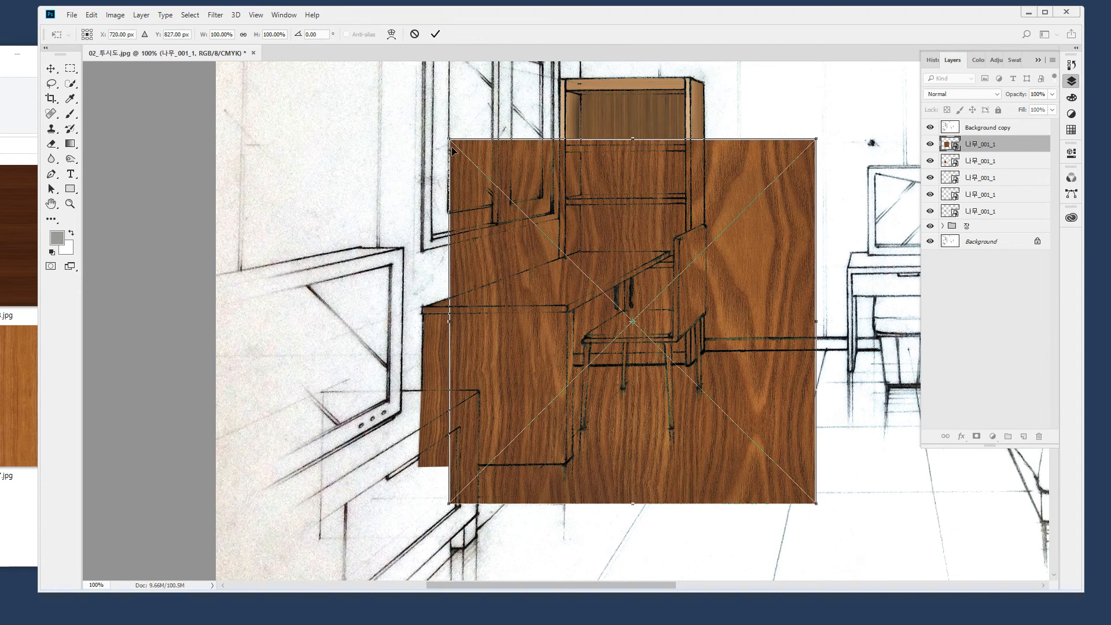
right_click(531, 194)
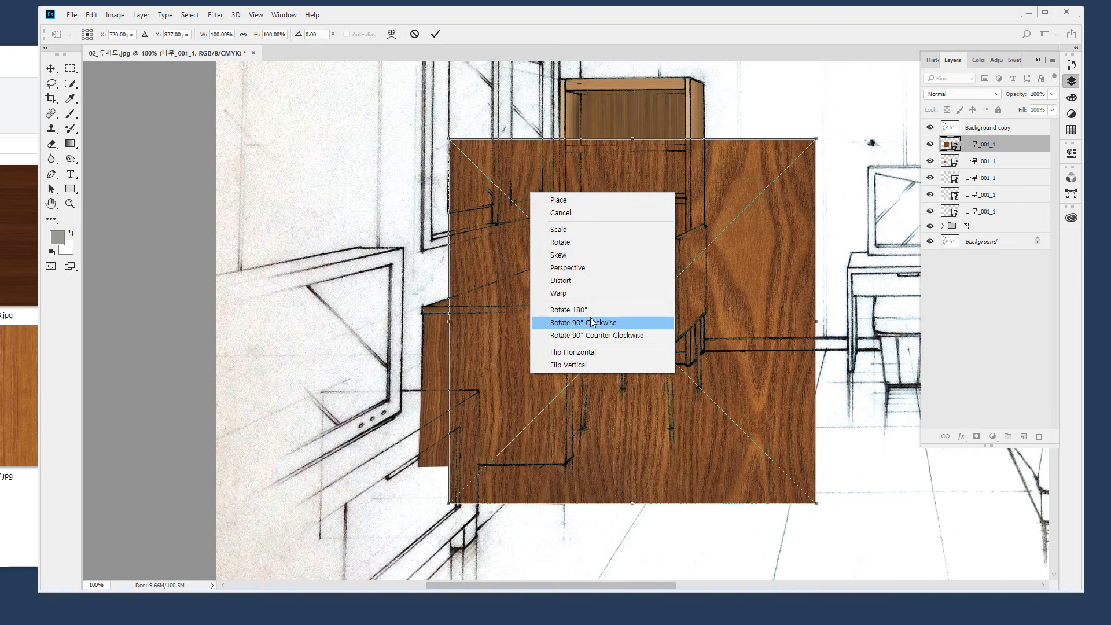
click(583, 282)
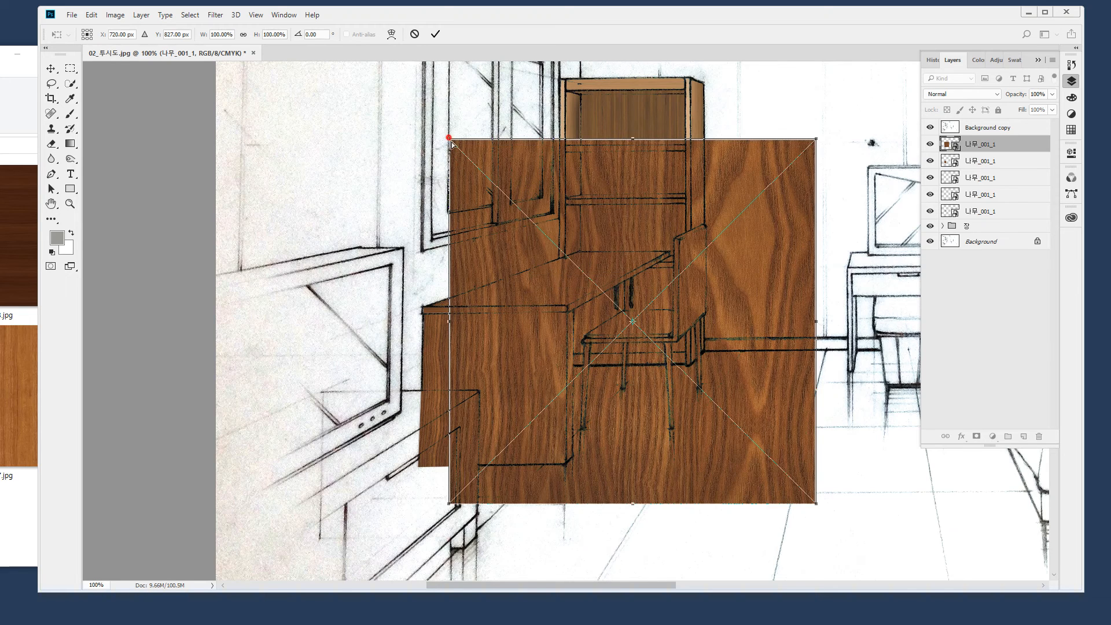
drag(448, 138, 567, 313)
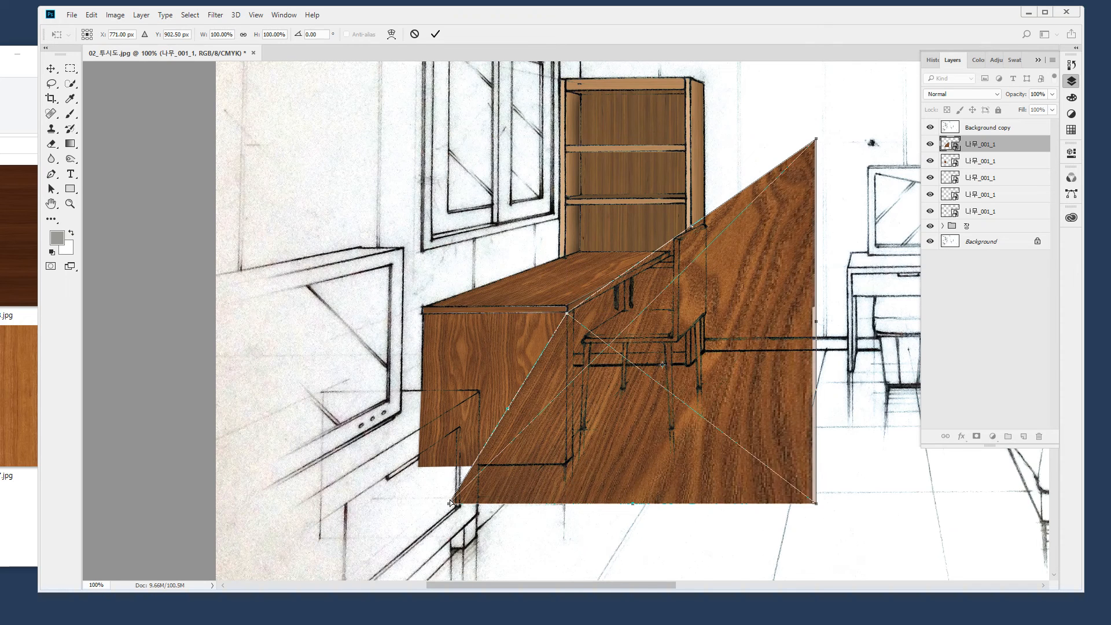
drag(450, 506, 566, 464)
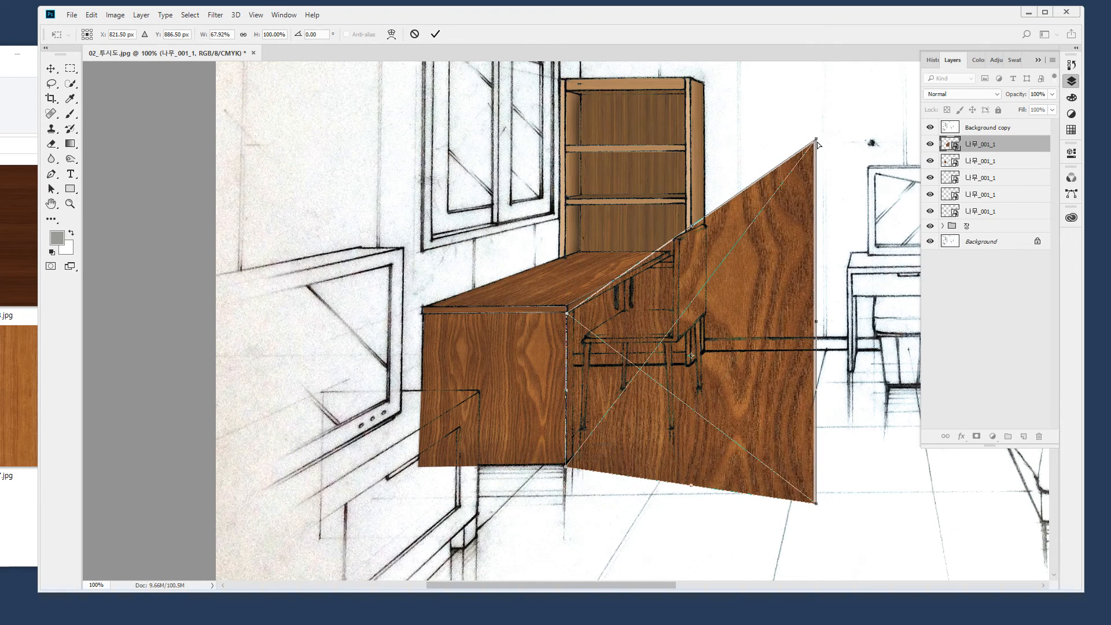
drag(816, 143, 578, 310)
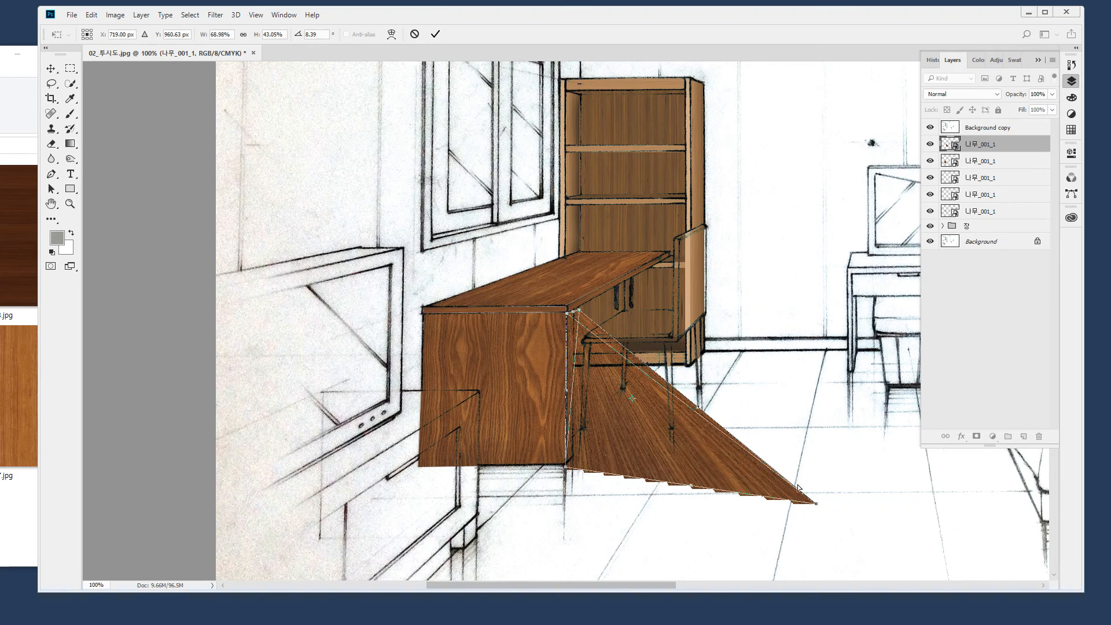
drag(817, 505, 573, 463)
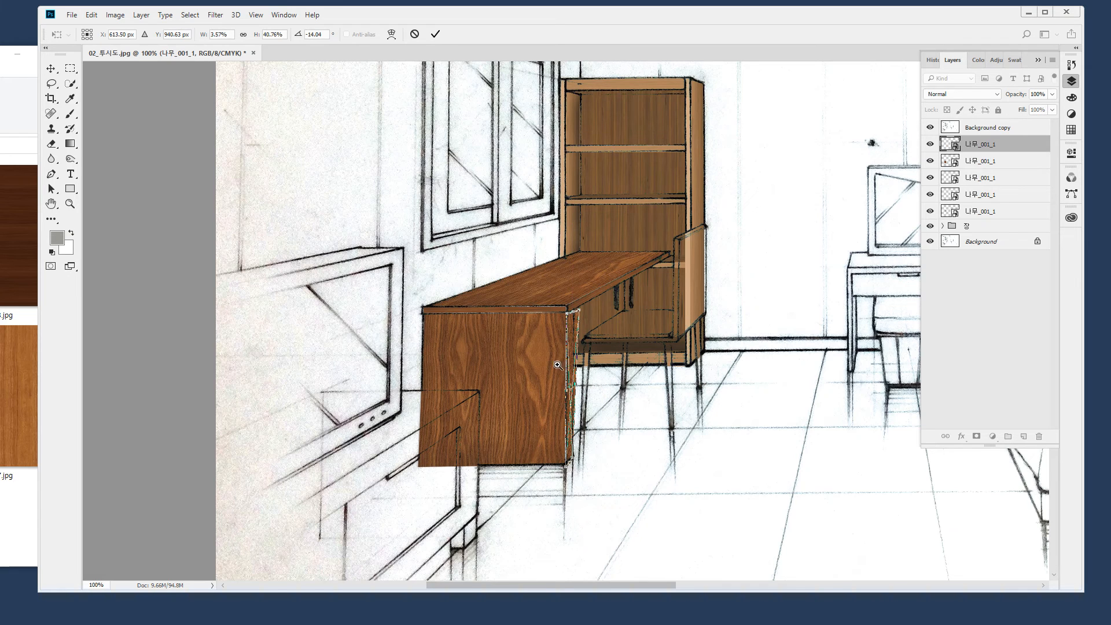
Fit the upper corners of the panel's side-edge texture to the sketched corner beneath the desktop
drag(534, 293, 661, 519)
drag(508, 125, 507, 231)
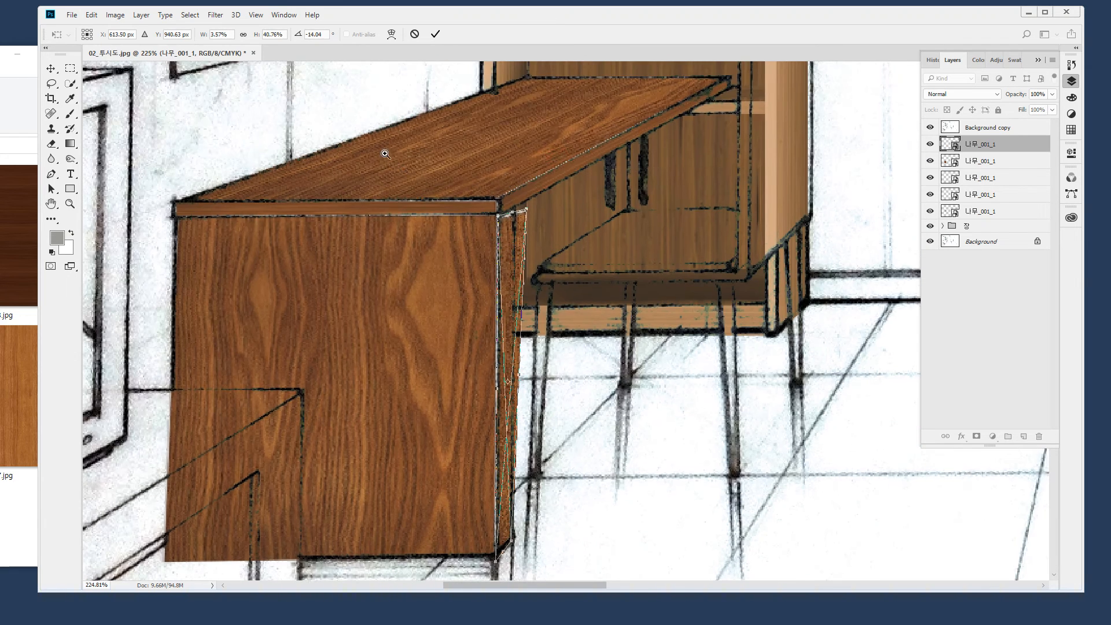
drag(394, 158, 537, 257)
drag(772, 300, 559, 264)
drag(671, 285, 614, 262)
key(ctrl+z)
Align the side-edge texture's lower corners with the sketched foot of the desk panel and apply the distortion
drag(624, 349, 554, 75)
drag(559, 355, 599, 128)
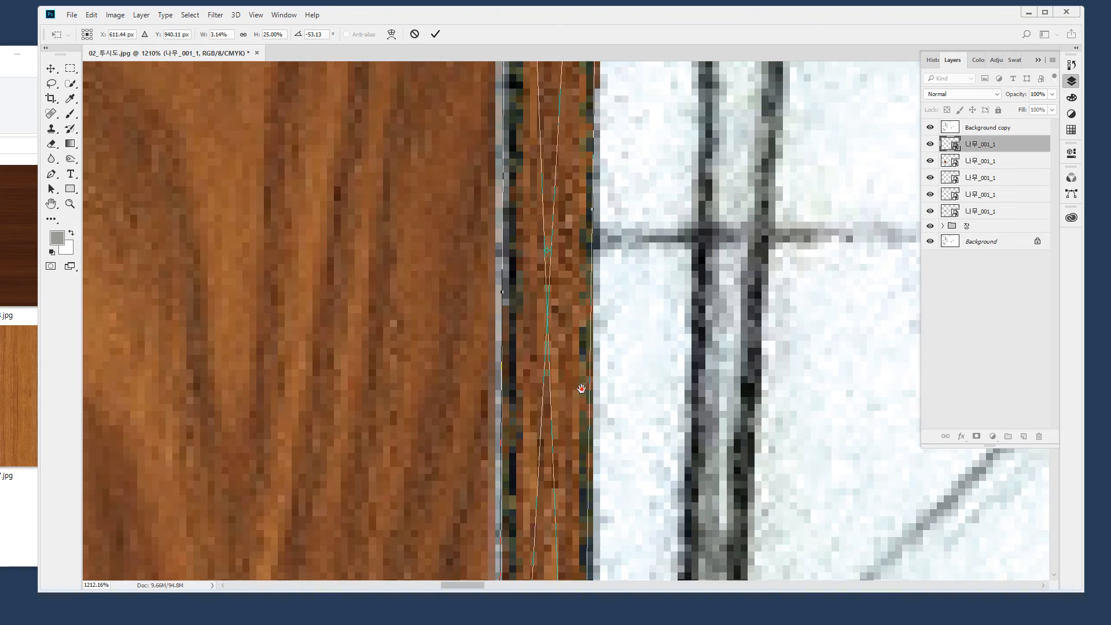
drag(583, 387, 575, 166)
drag(590, 328, 571, 145)
drag(472, 393, 482, 347)
key(ctrl+z)
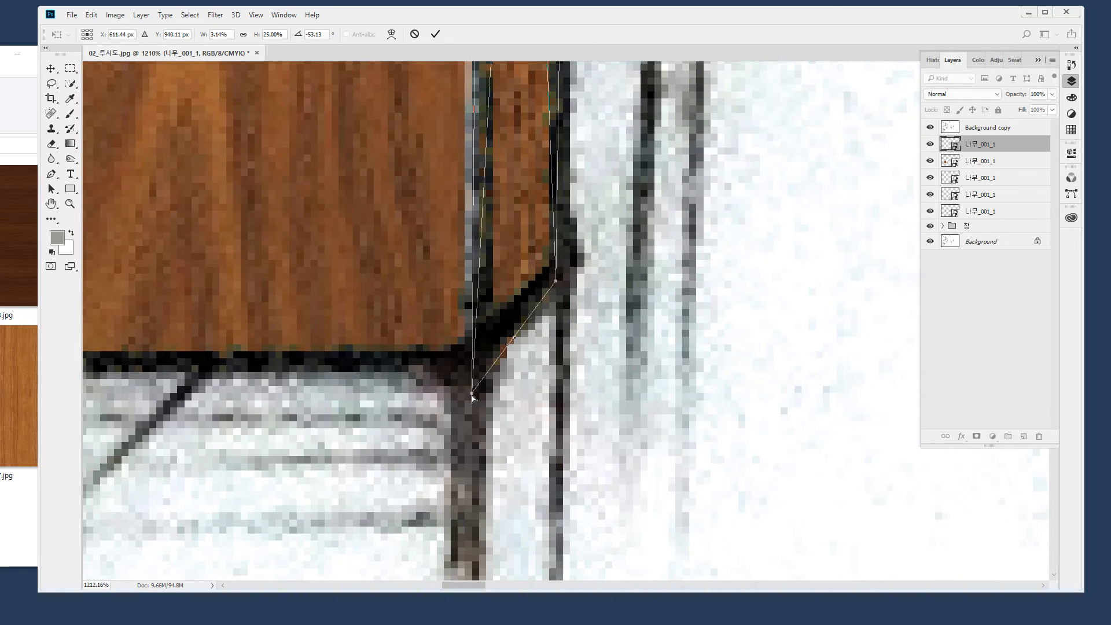
drag(473, 399, 475, 355)
drag(557, 285, 566, 282)
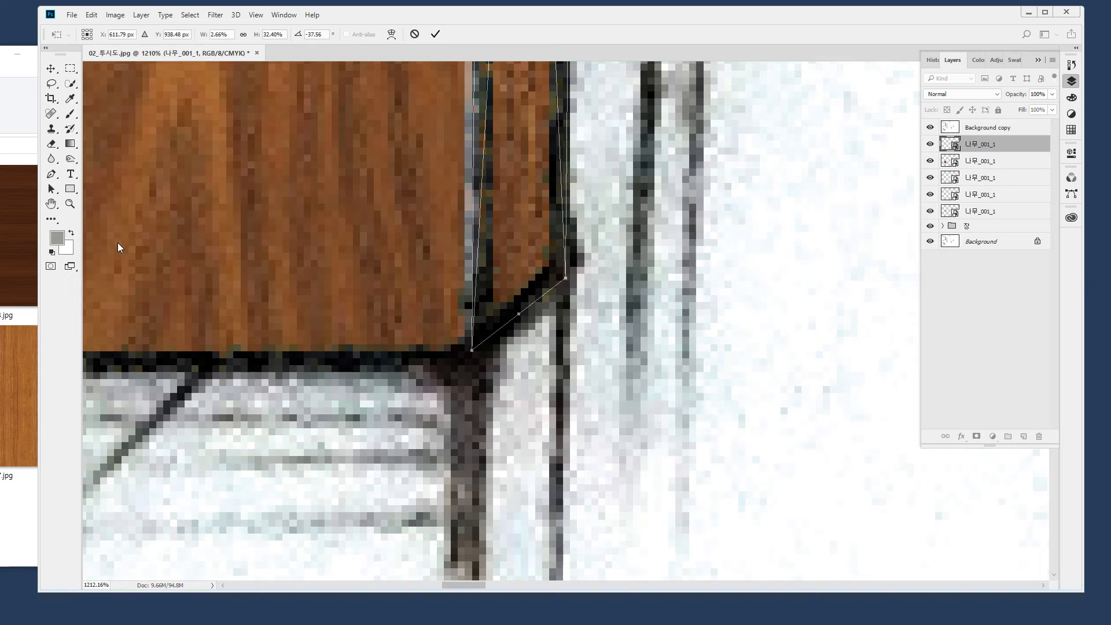
click(70, 204)
double_click(48, 205)
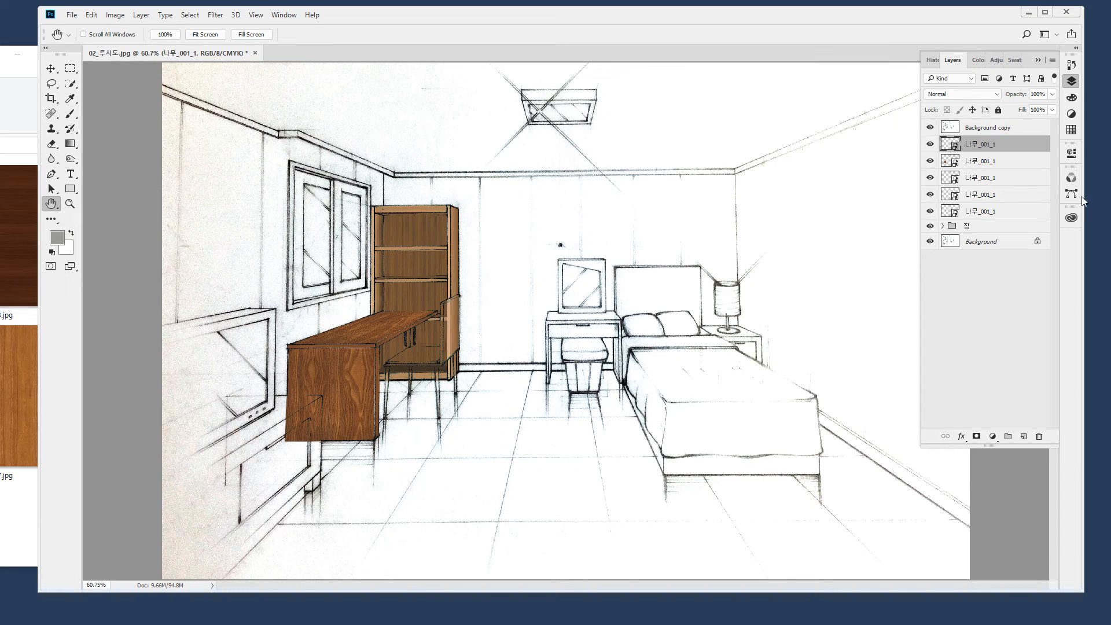
Group the five 나무_001_1 desk texture layers and name the group 책장
shift+click(979, 215)
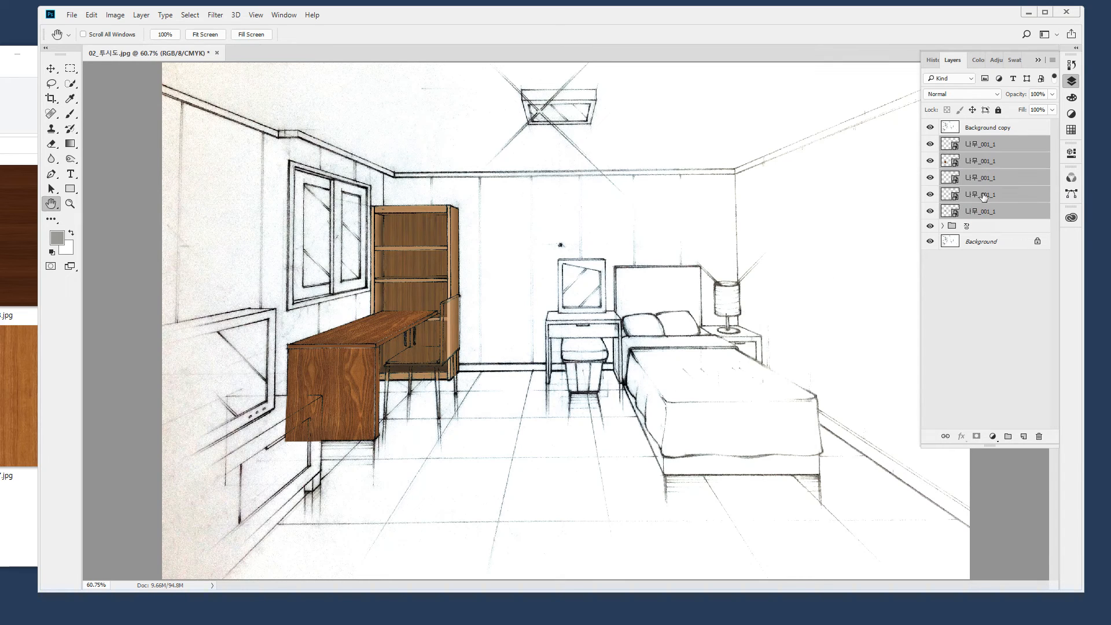
key(ctrl+g)
double_click(975, 141)
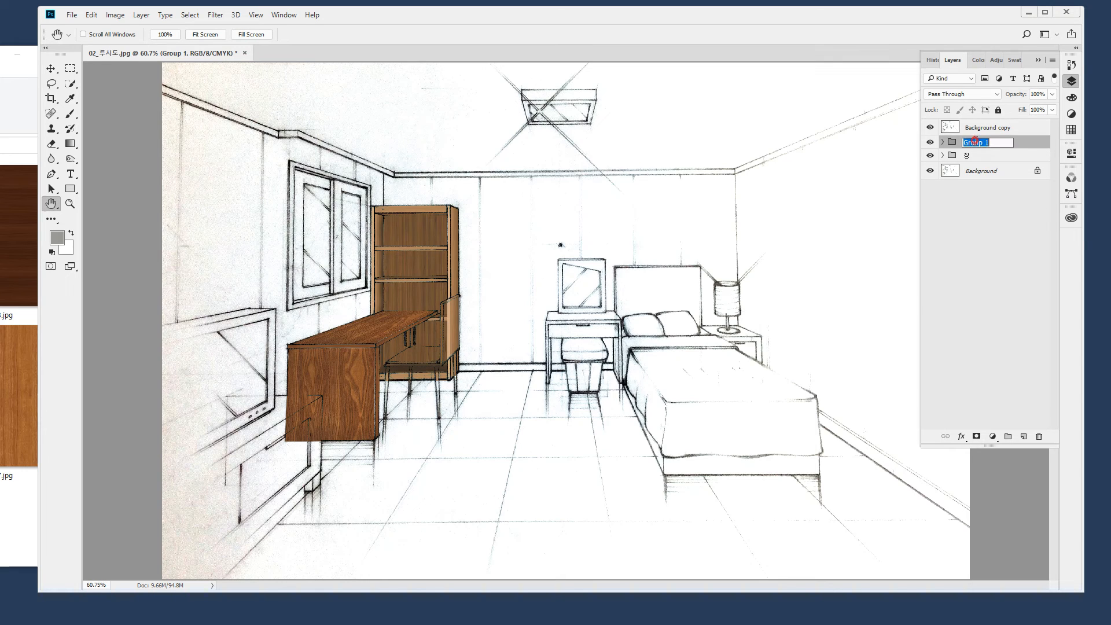
text(책장)
key(Return)
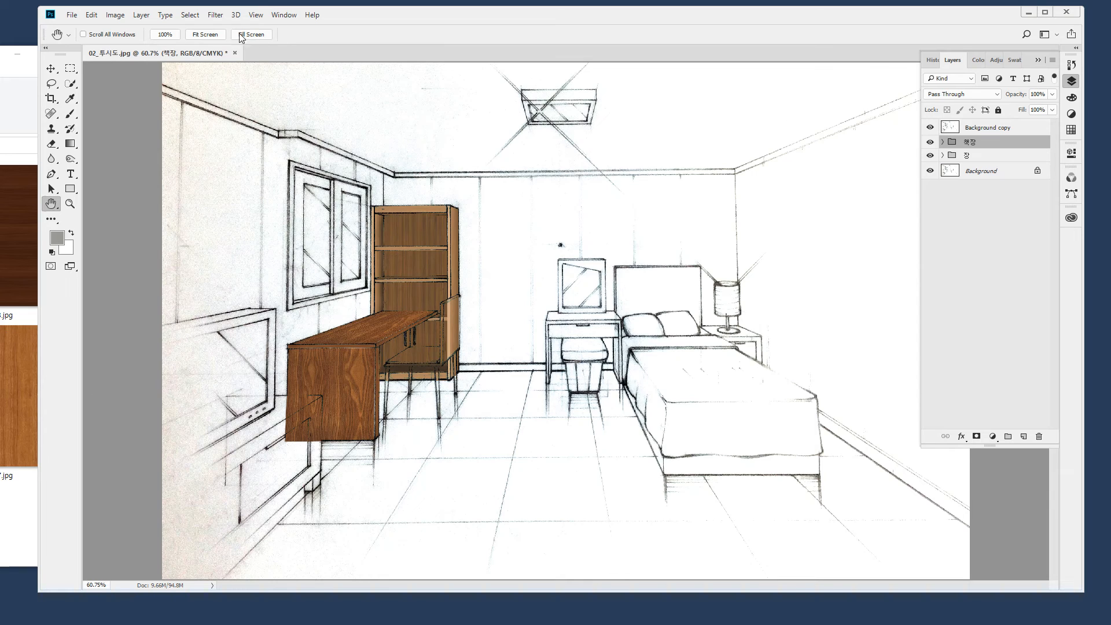
Place the wood_aaB parquet texture from the image folder and move its layer beneath the furniture groups, directly above Background
key(alt+Tab)
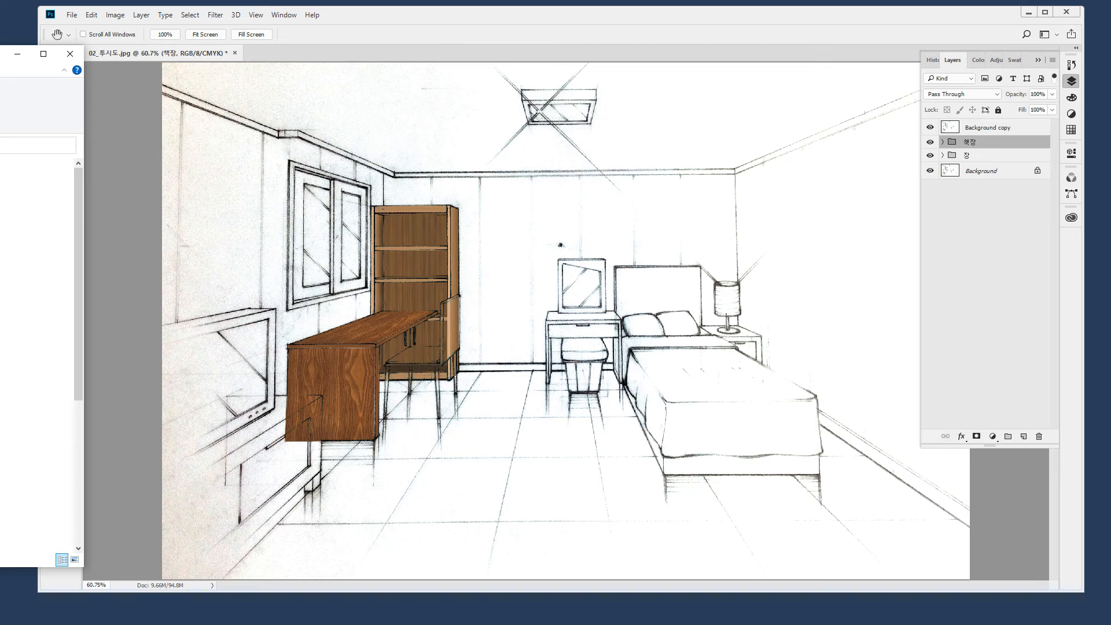
key(Return)
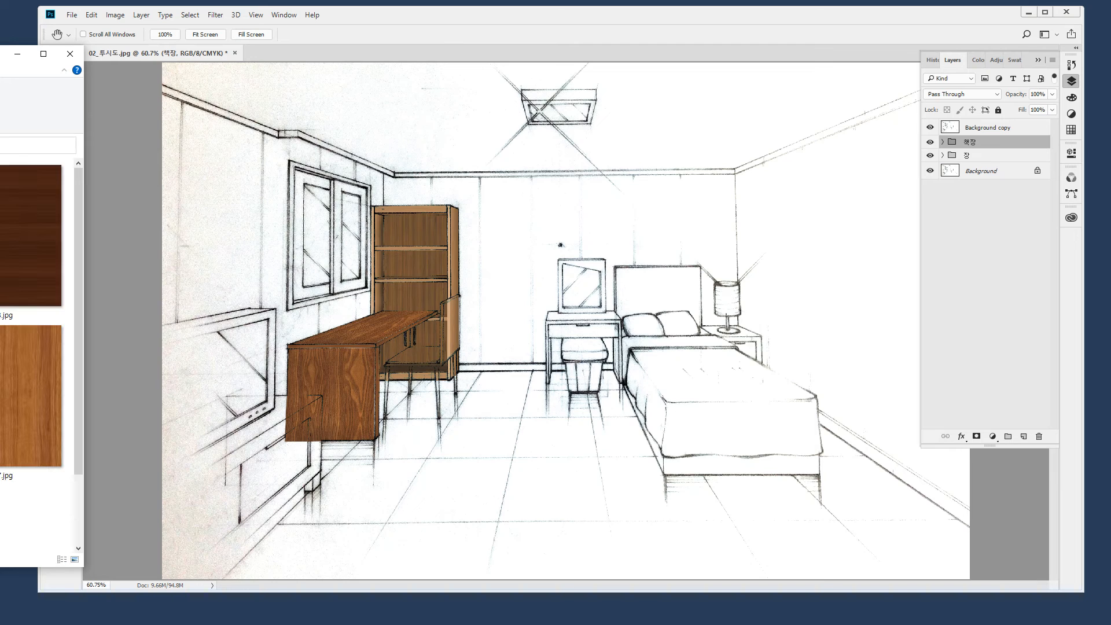
scroll(31, 318, down, 2)
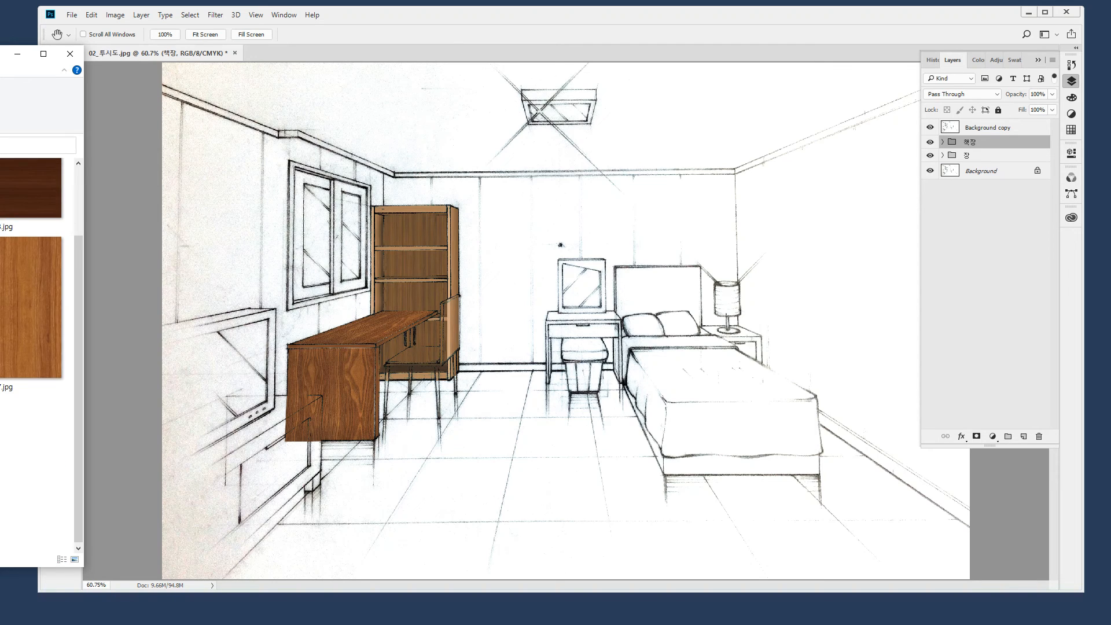
key(alt+F4)
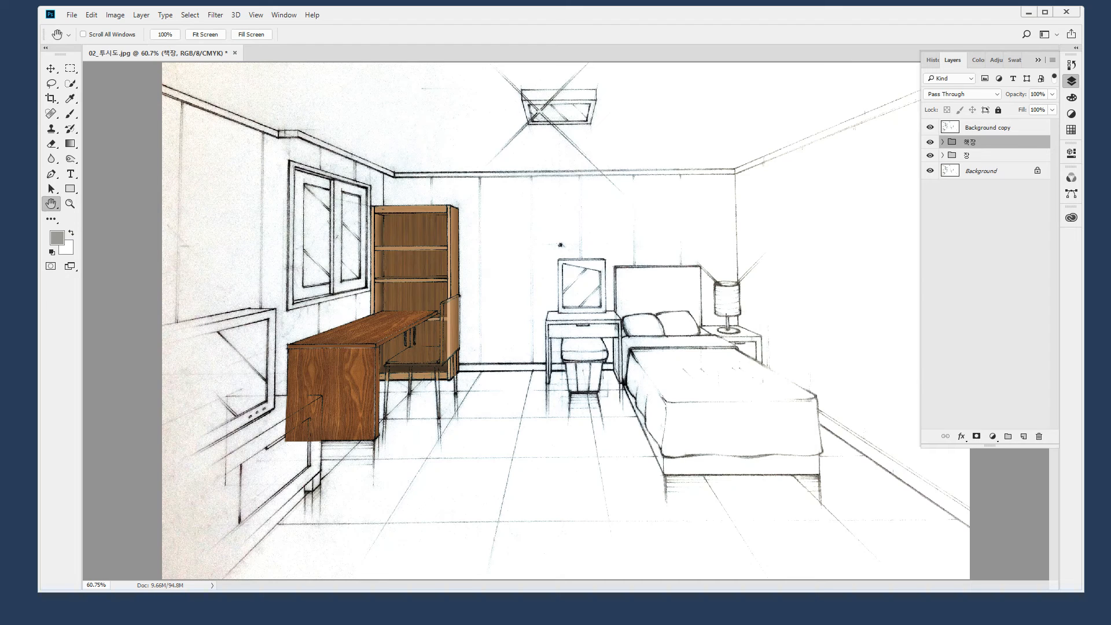
drag(323, 604, 566, 451)
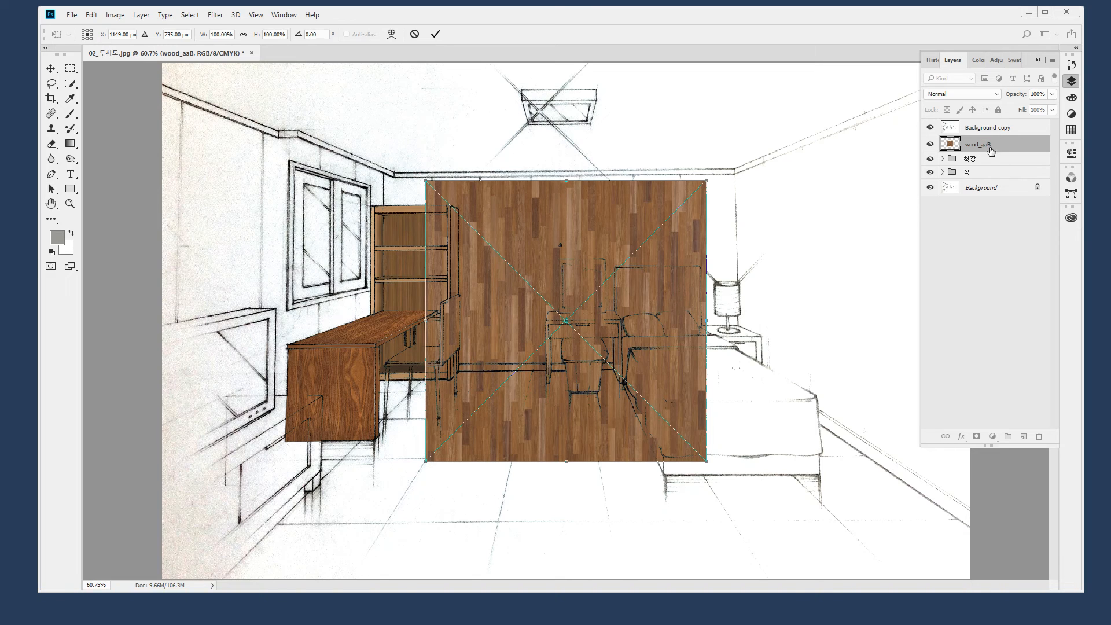
key(Return)
drag(989, 148, 987, 174)
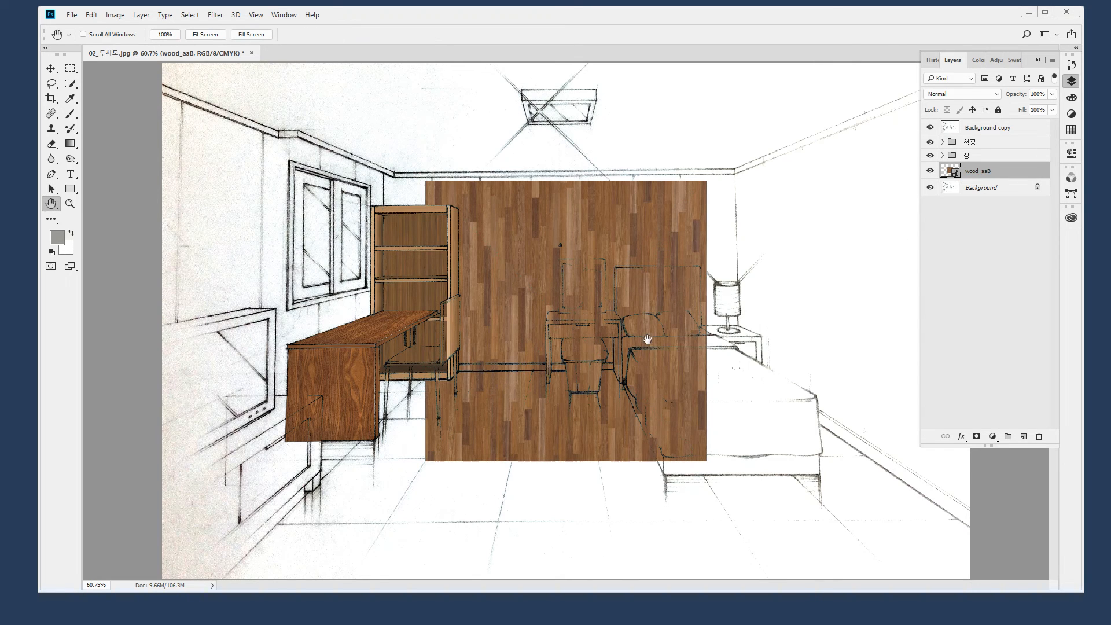
Move the wood_aaB texture onto the floor and distort its upper-left corner to the back floor line beneath the desk
key(ctrl+t)
drag(658, 268, 696, 460)
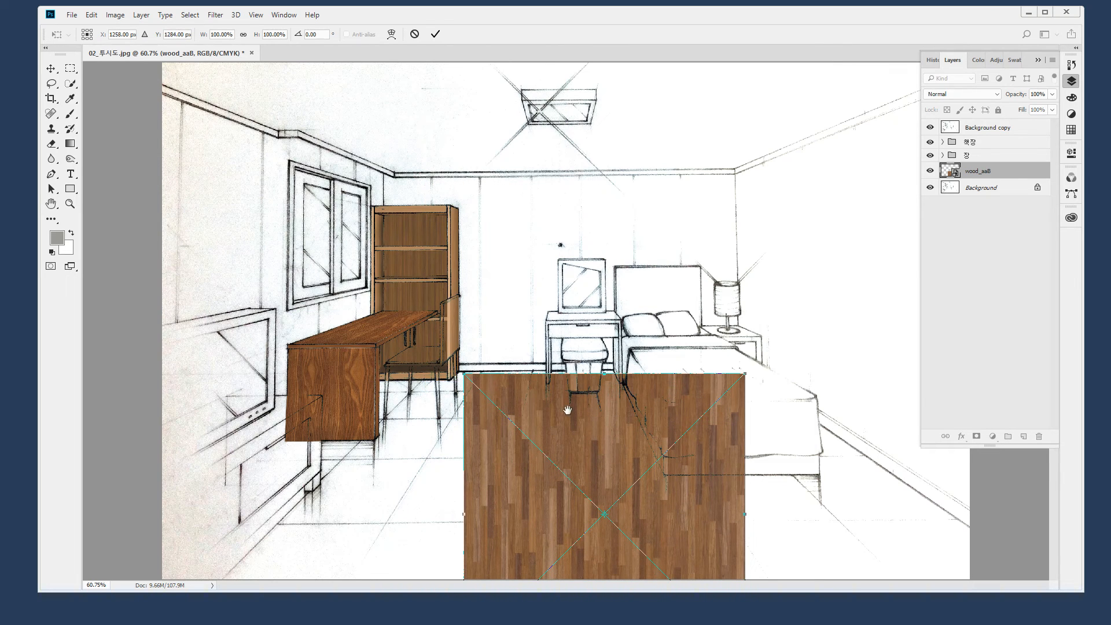
right_click(544, 408)
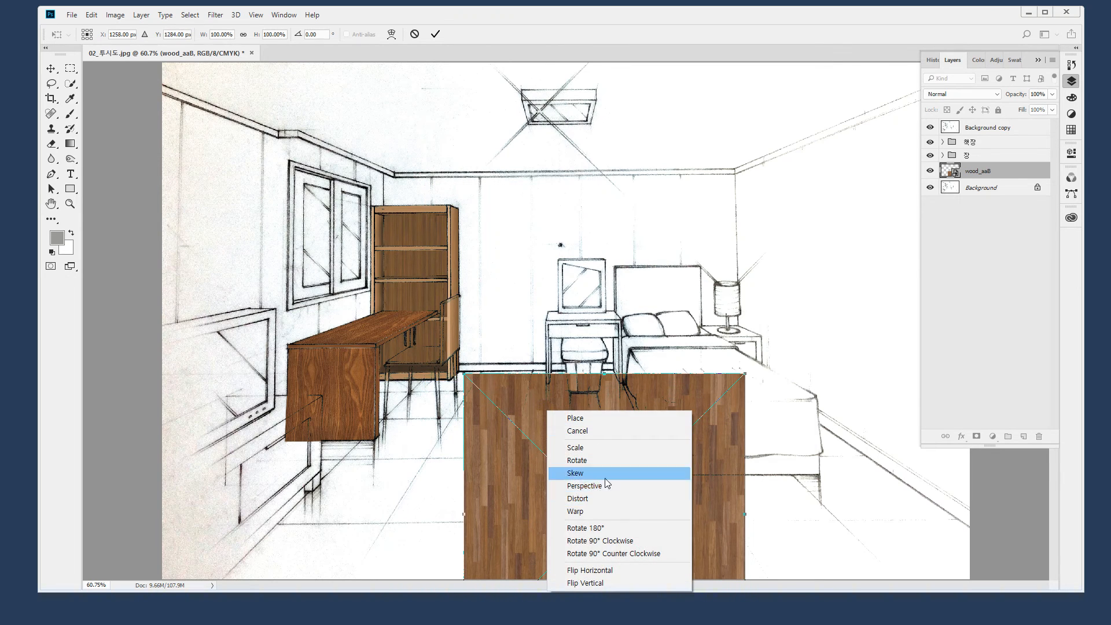
click(606, 498)
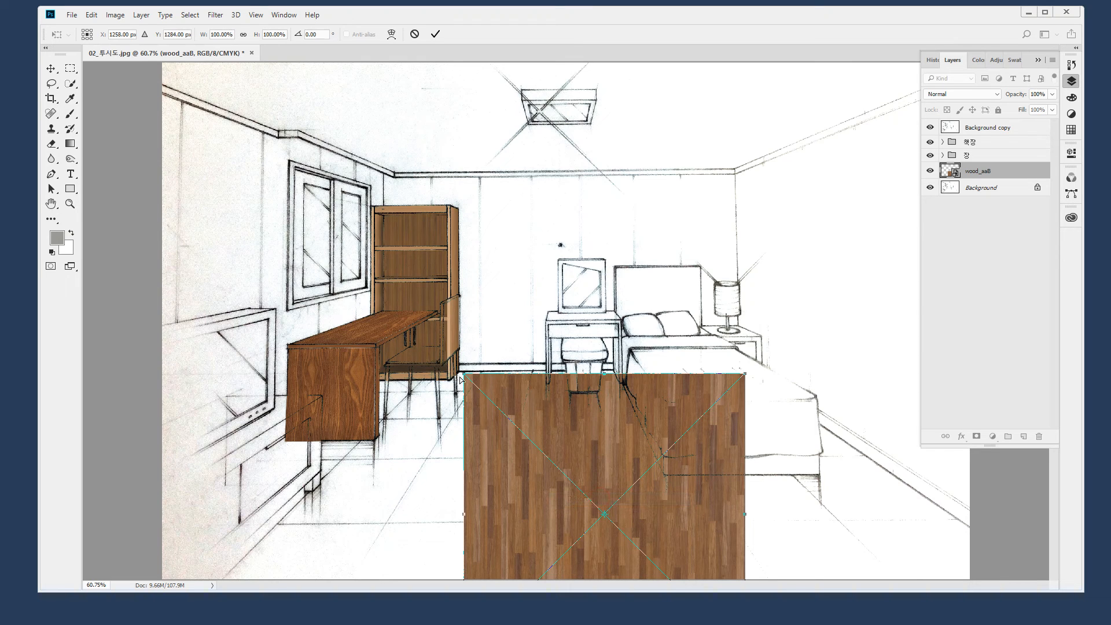
drag(463, 376, 385, 377)
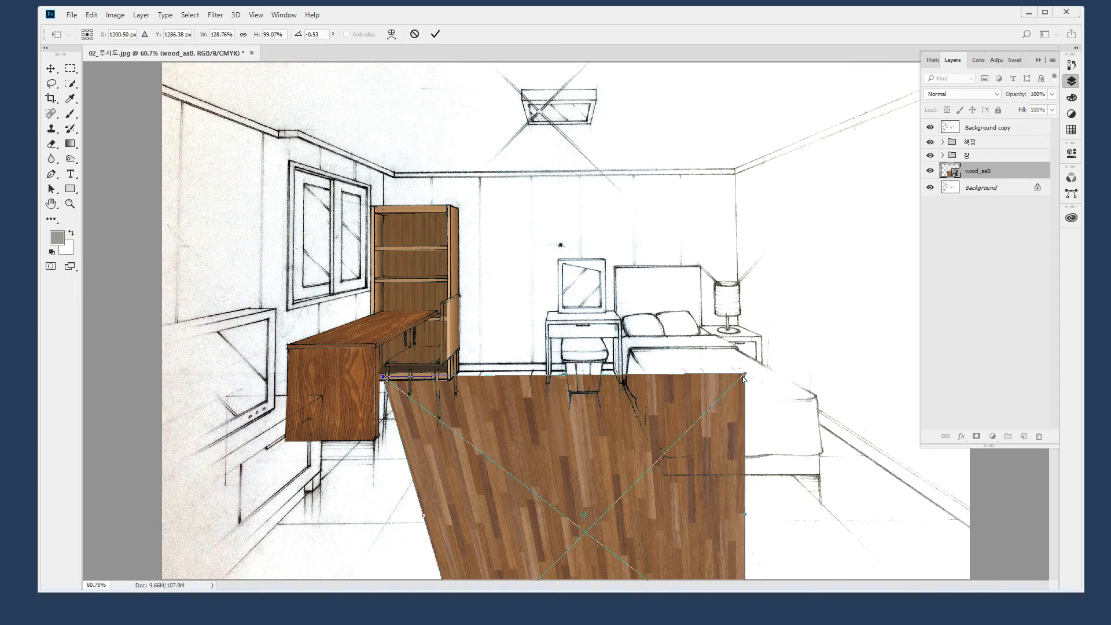
Distort the parquet's two lower corners outward beyond the canvas so the texture spans the whole floor in perspective
alt+click(694, 469)
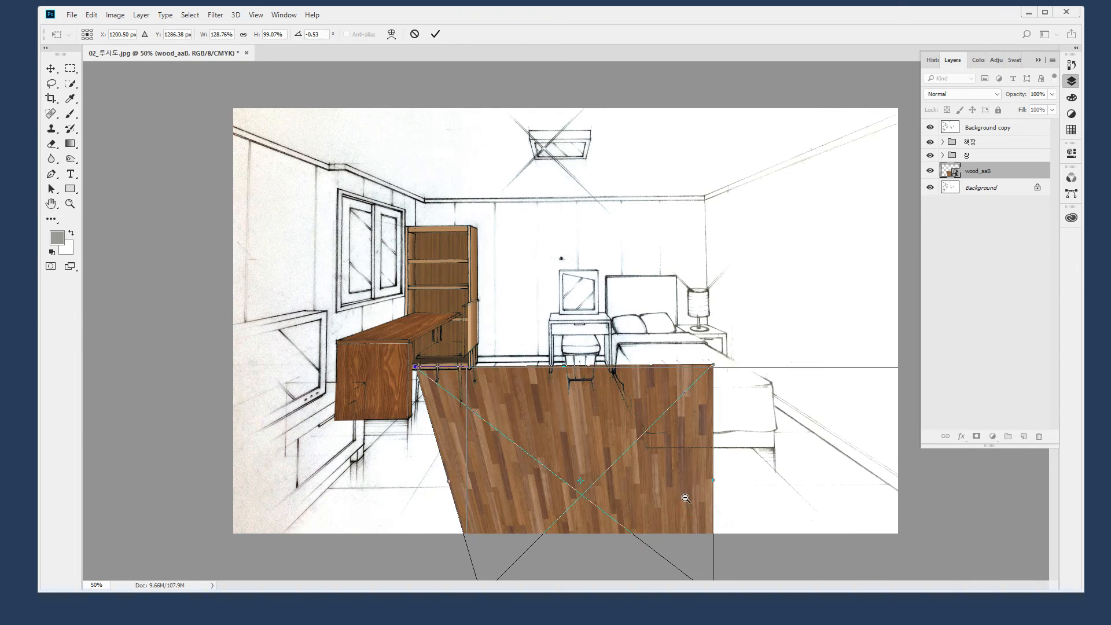
alt+click(687, 495)
alt+click(539, 498)
drag(524, 460, 377, 453)
drag(641, 458, 807, 460)
key(ctrl+plus)
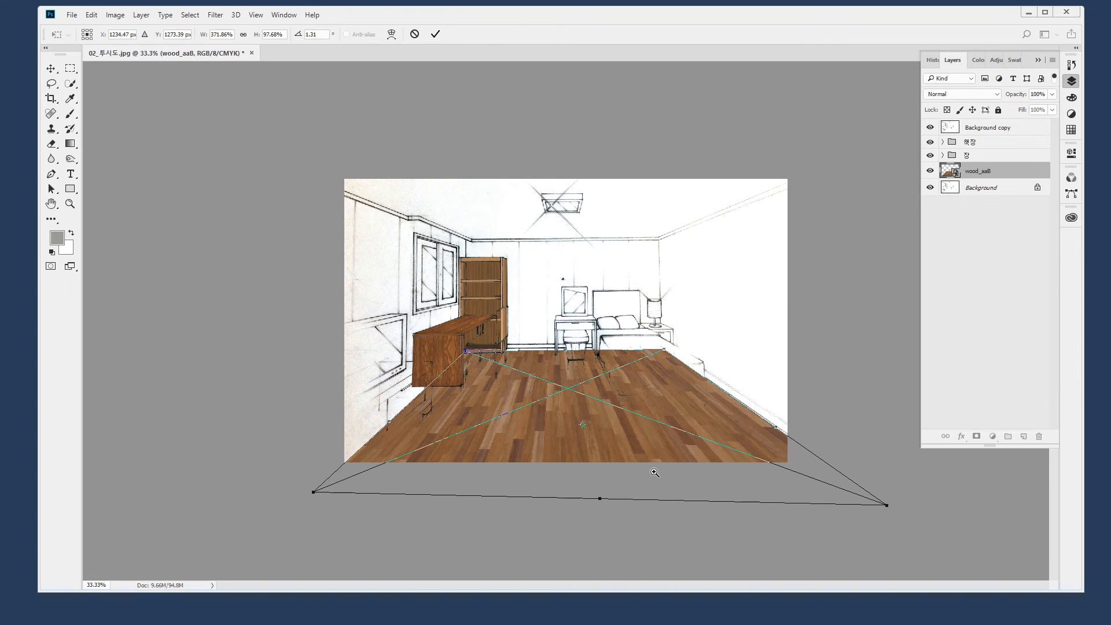
key(ctrl+plus)
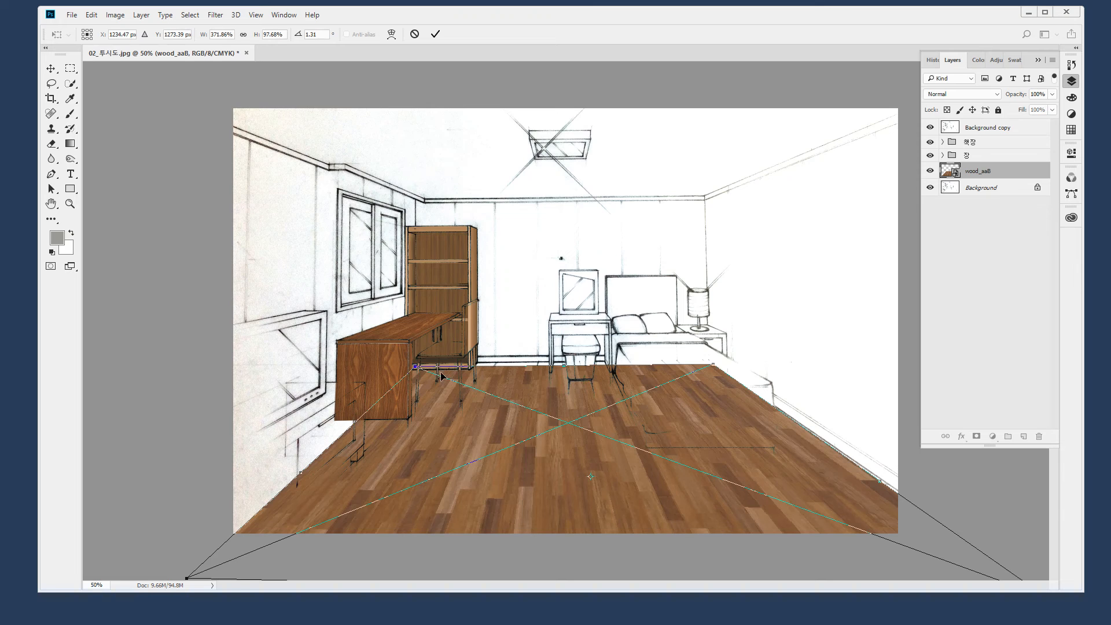
Adjust the parquet's back edge to the rear wall line and pull its lower corners in to match the floor's perspective
drag(565, 369, 560, 363)
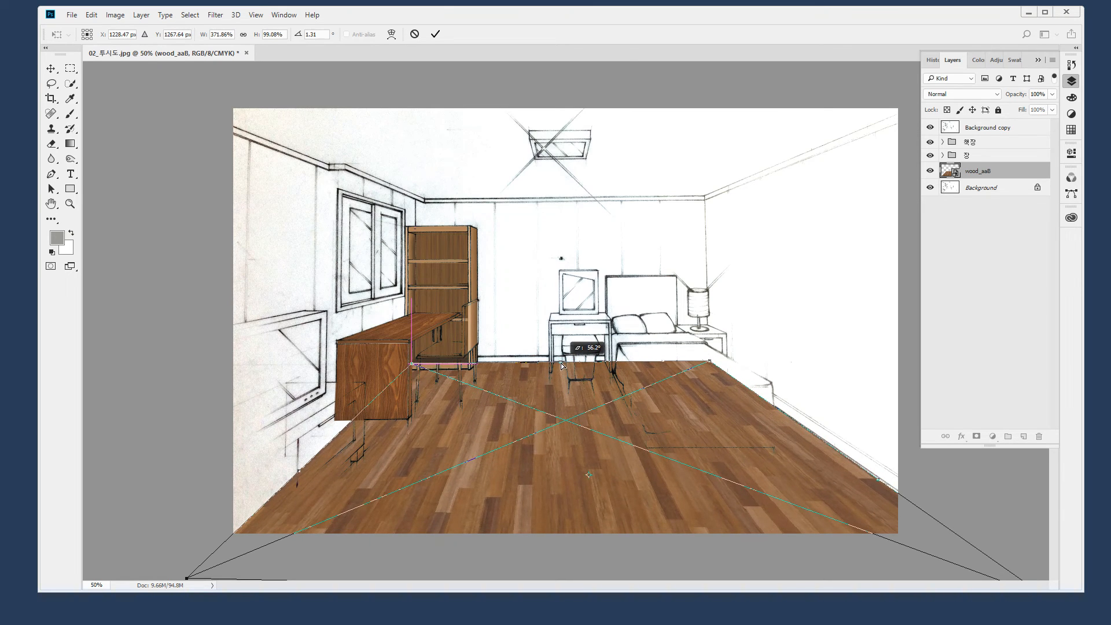
drag(710, 363, 714, 360)
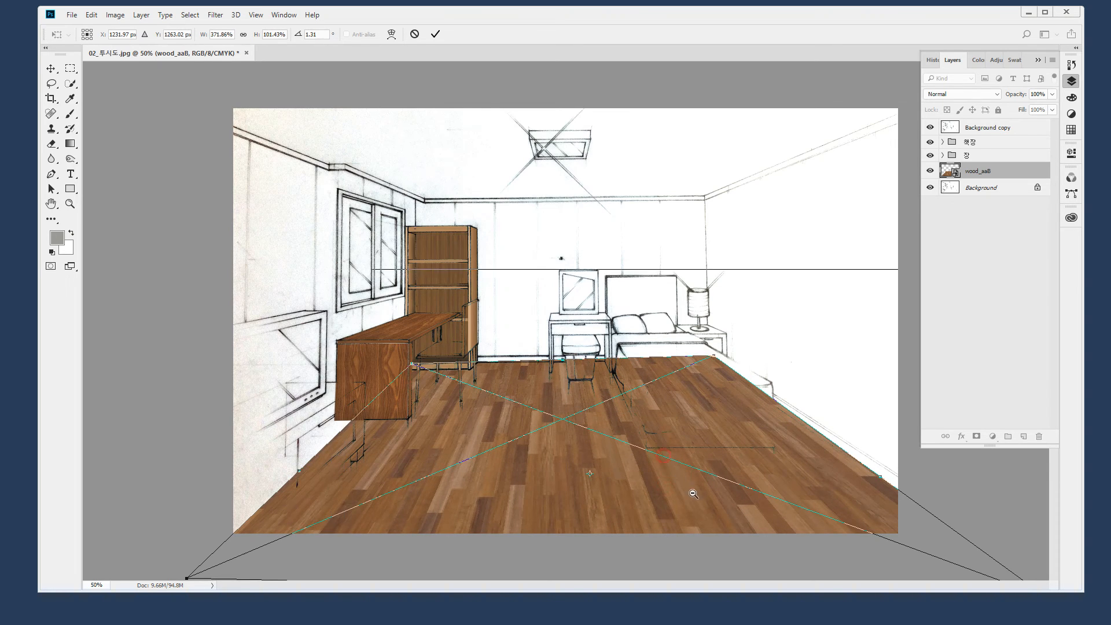
key(ctrl+minus)
drag(885, 504, 839, 475)
mouse_move(752, 412)
mouse_down()
mouse_move(709, 418)
mouse_move(746, 408)
mouse_up()
drag(314, 495, 286, 484)
Fit the parquet's back-right corner to the room corner behind the bed and align its edge with the right wall's base
drag(607, 296, 751, 404)
drag(473, 256, 450, 281)
drag(373, 300, 719, 281)
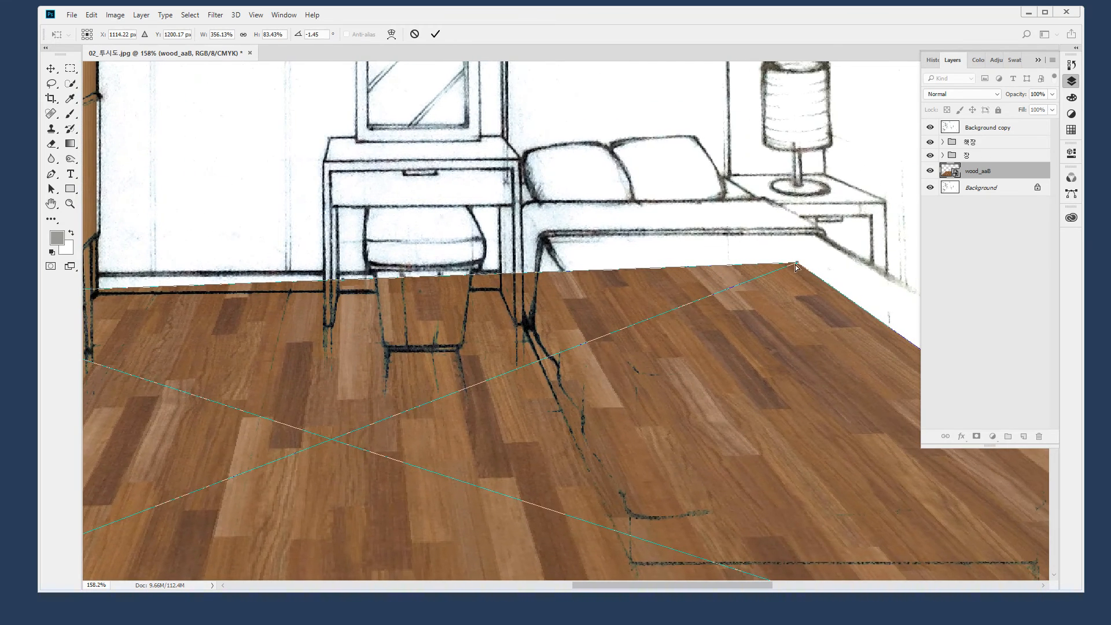
drag(800, 264, 803, 281)
drag(764, 261, 354, 184)
drag(828, 559, 508, 175)
drag(850, 374, 865, 373)
drag(472, 243, 700, 461)
drag(478, 265, 666, 409)
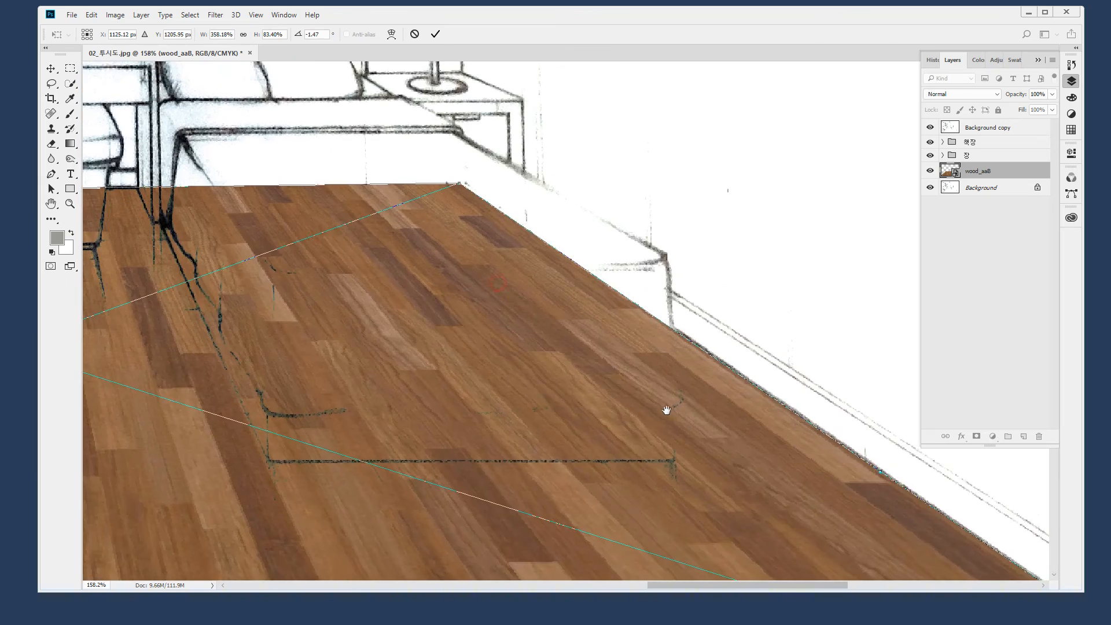
Check the parquet along the floor's left side and front-left corner, and apply the distortion
drag(539, 347, 905, 456)
mouse_move(483, 372)
mouse_down()
mouse_move(605, 319)
mouse_move(554, 329)
mouse_move(807, 281)
mouse_up()
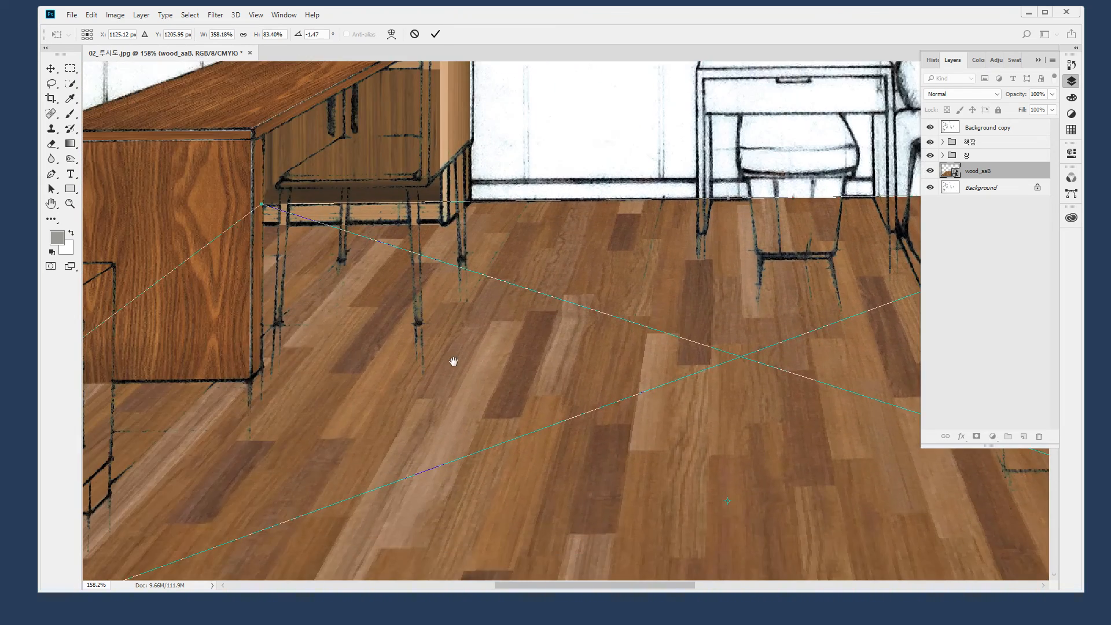
drag(454, 362, 644, 227)
drag(409, 317, 600, 202)
drag(340, 370, 573, 247)
drag(426, 282, 449, 246)
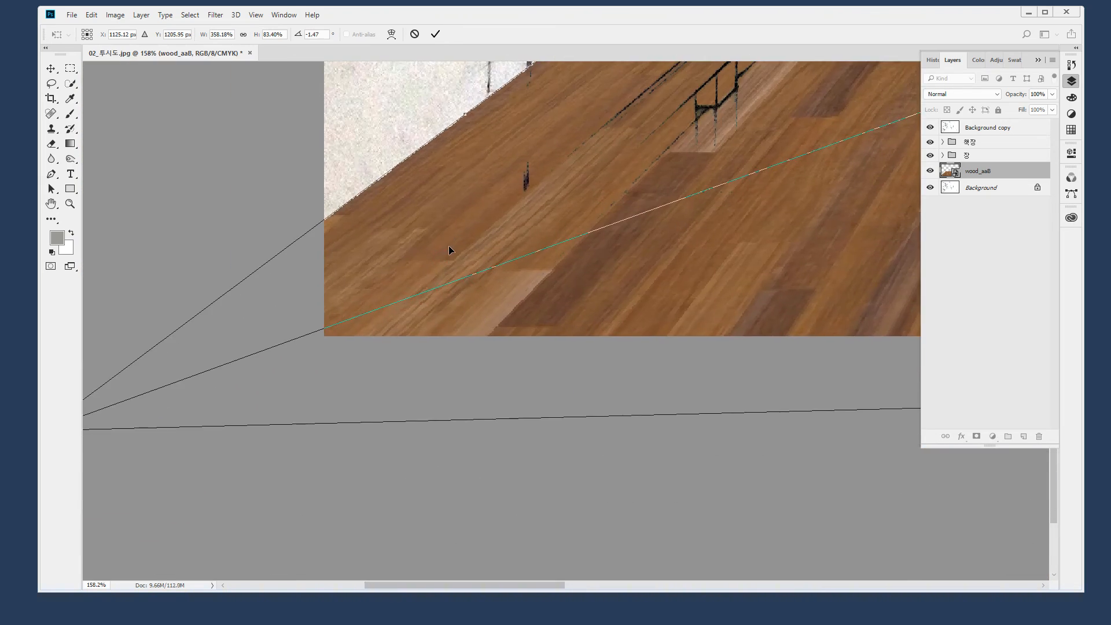
key(Return)
Inspect the finished floor at 100% and rename the wood_aaB layer 바닥
double_click(70, 204)
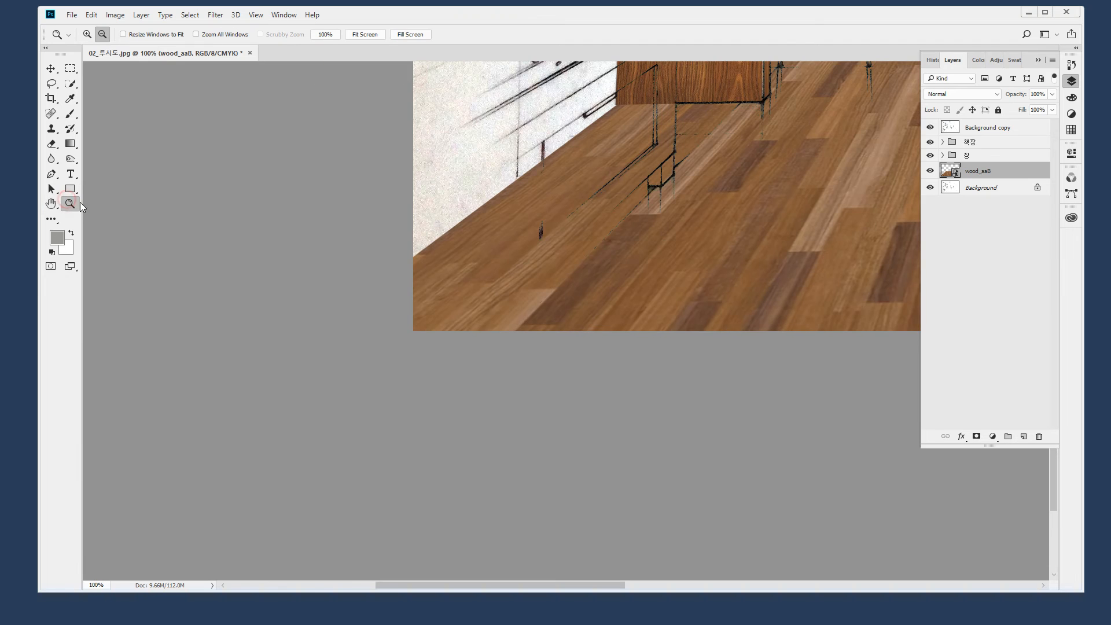
drag(660, 213, 182, 331)
drag(527, 276, 325, 331)
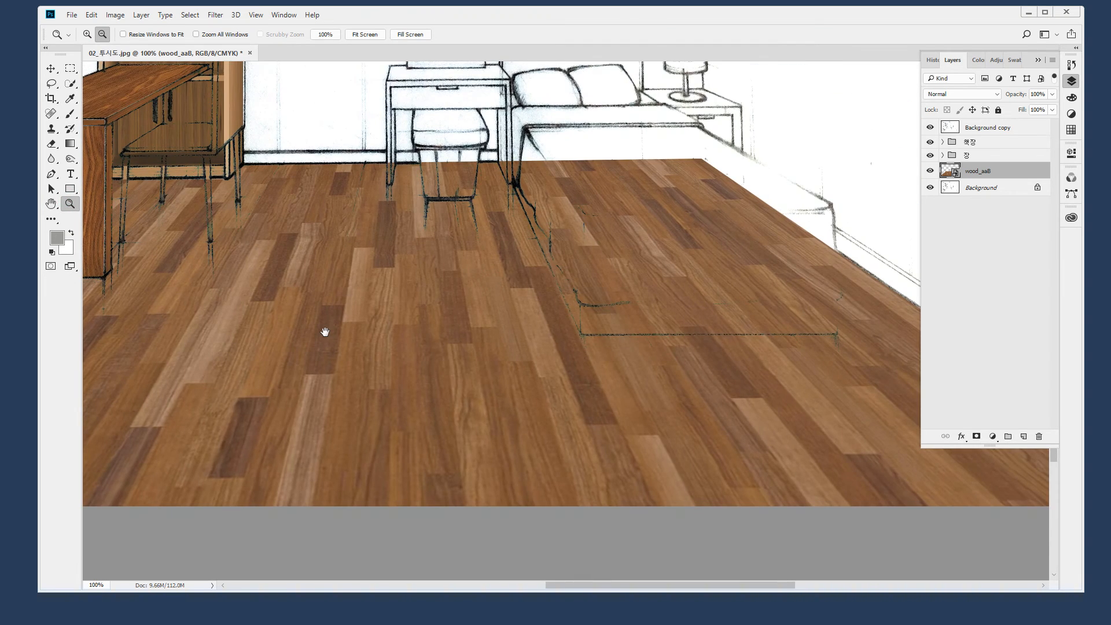
drag(524, 278, 389, 417)
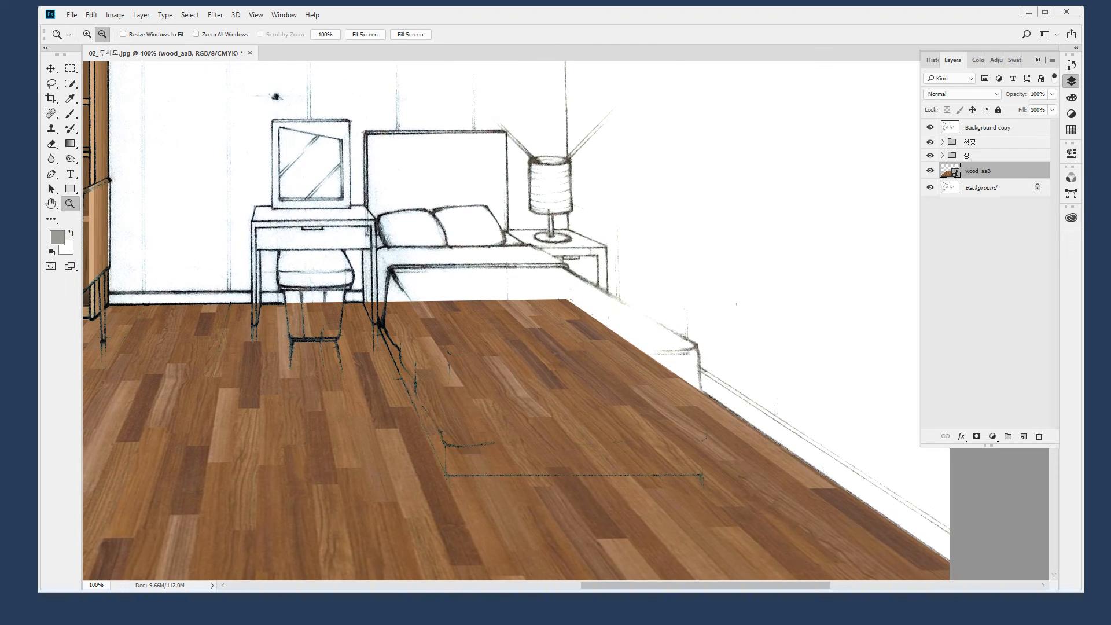
double_click(986, 172)
text(ㅂㅏ다ㄱ)
key(Return)
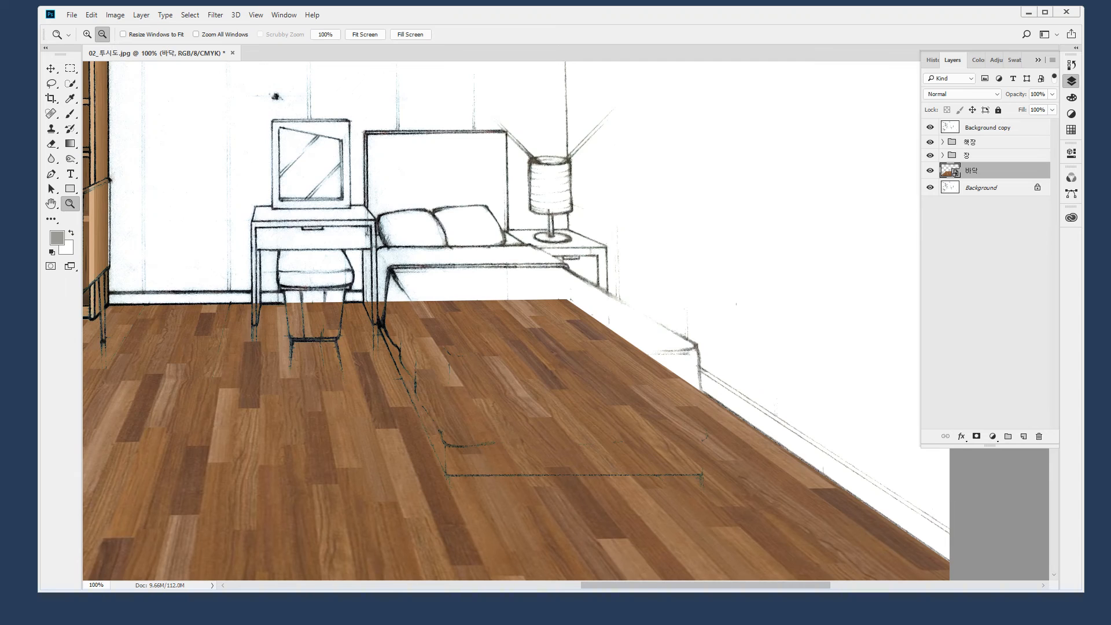
drag(161, 336, 693, 278)
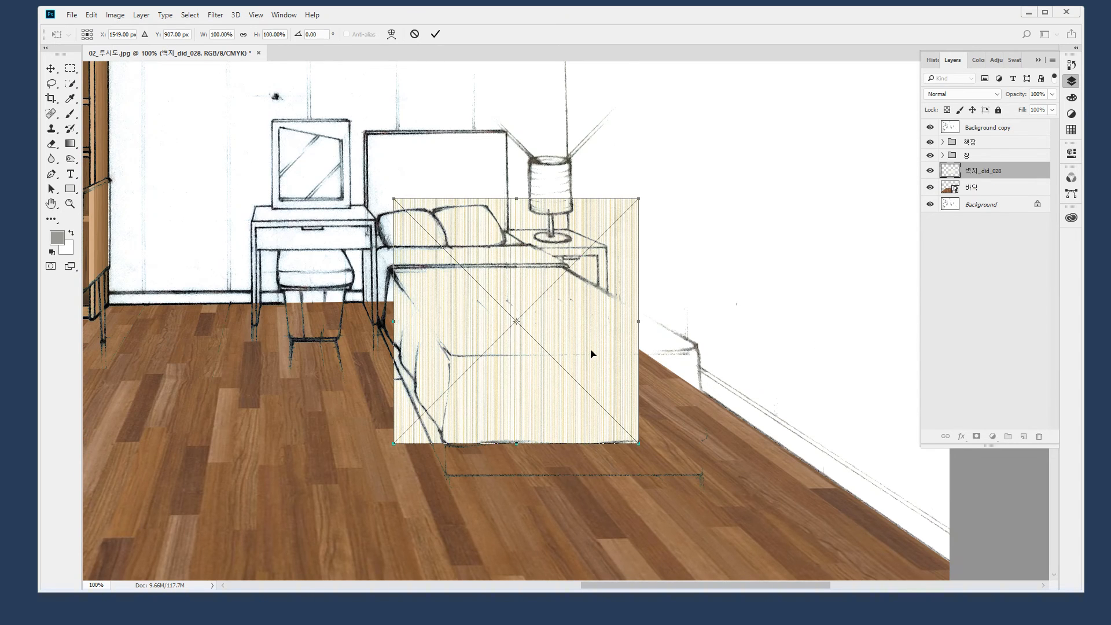
key(Return)
key(z)
click(594, 324)
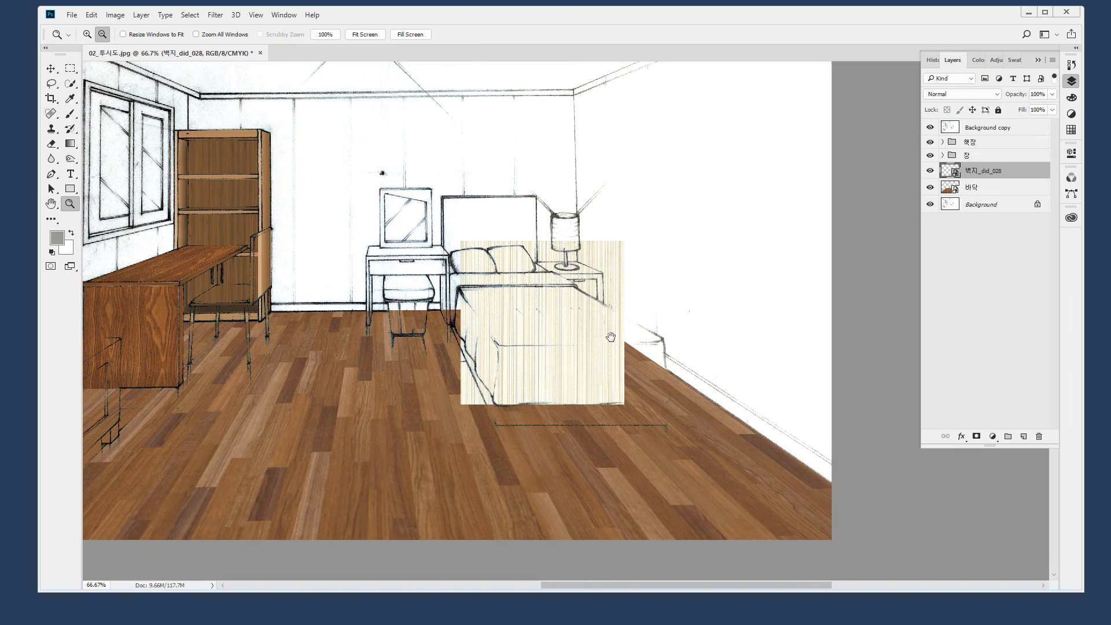
key(Delete)
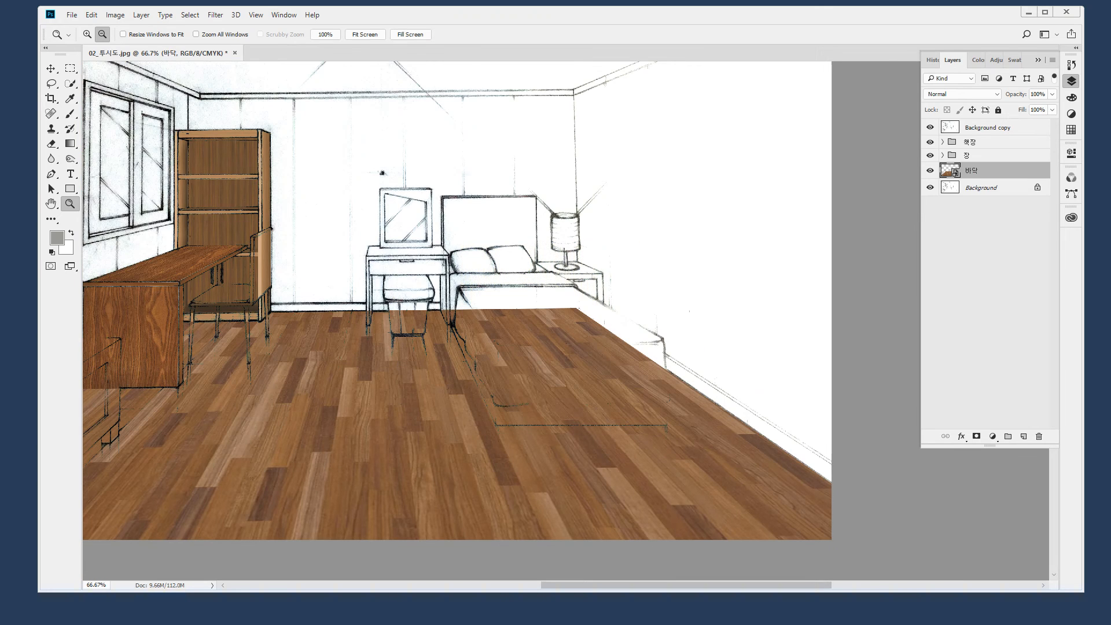
Place the 벽지_did_029 wallpaper with its edge at the right room corner and stretch it down to the floor line
drag(173, 344, 554, 243)
key(Return)
key(v)
key(ctrl+t)
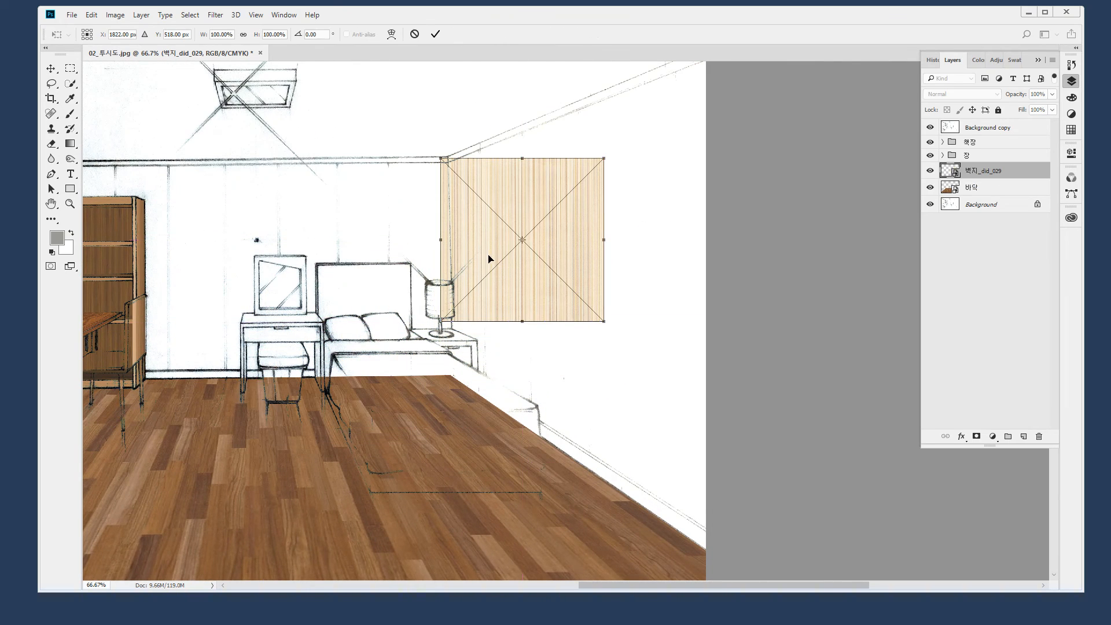
drag(503, 218, 510, 210)
drag(528, 322, 536, 375)
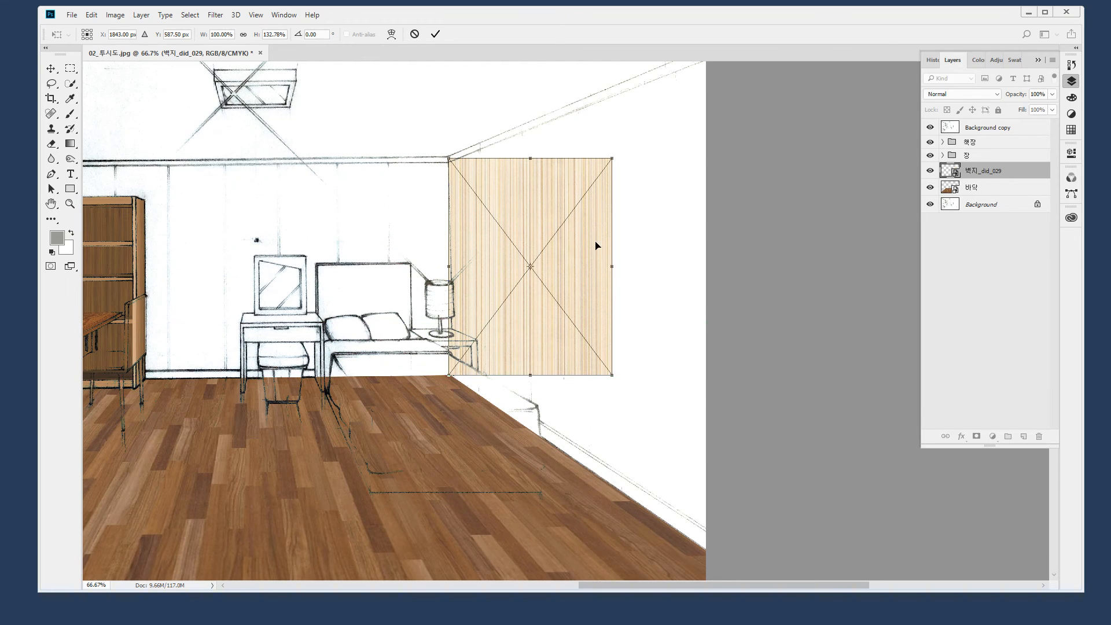
Distort the wallpaper's outer corners along the right wall's ceiling and floor lines so it covers the wall in perspective
right_click(591, 219)
click(649, 312)
drag(612, 158, 714, 67)
drag(630, 448, 699, 409)
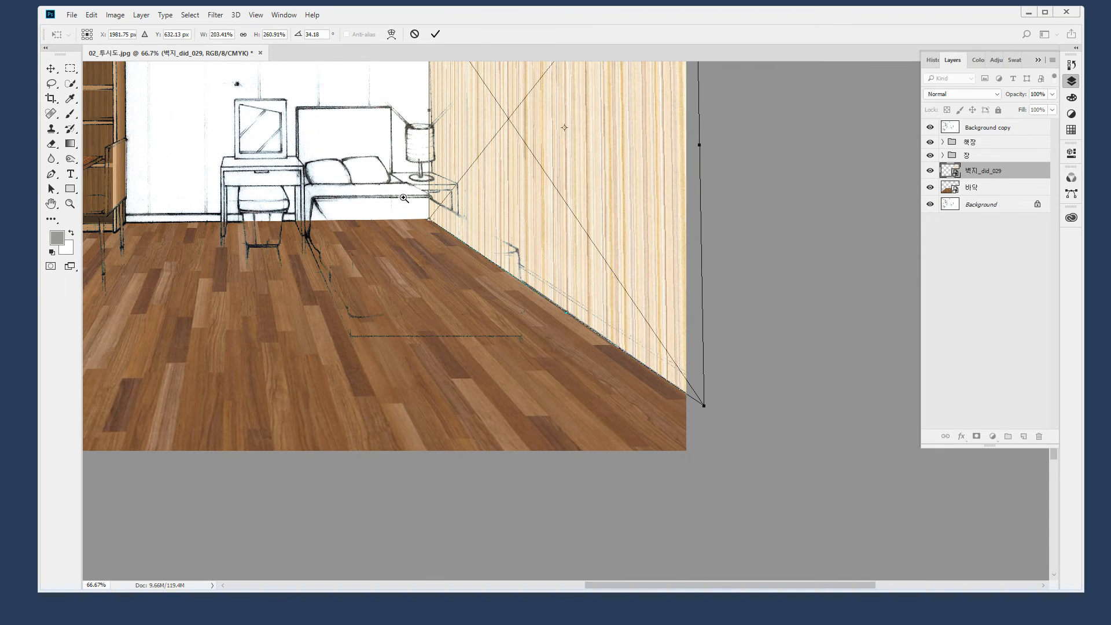
Align the wallpaper's inner edge with the sketched right room corner from ceiling to floor, and apply the distortion
drag(407, 198, 505, 285)
drag(477, 186, 518, 471)
drag(520, 216, 530, 536)
drag(507, 308, 519, 166)
drag(511, 541, 485, 275)
drag(515, 516, 490, 207)
drag(503, 404, 436, 494)
drag(383, 522, 400, 515)
key(Return)
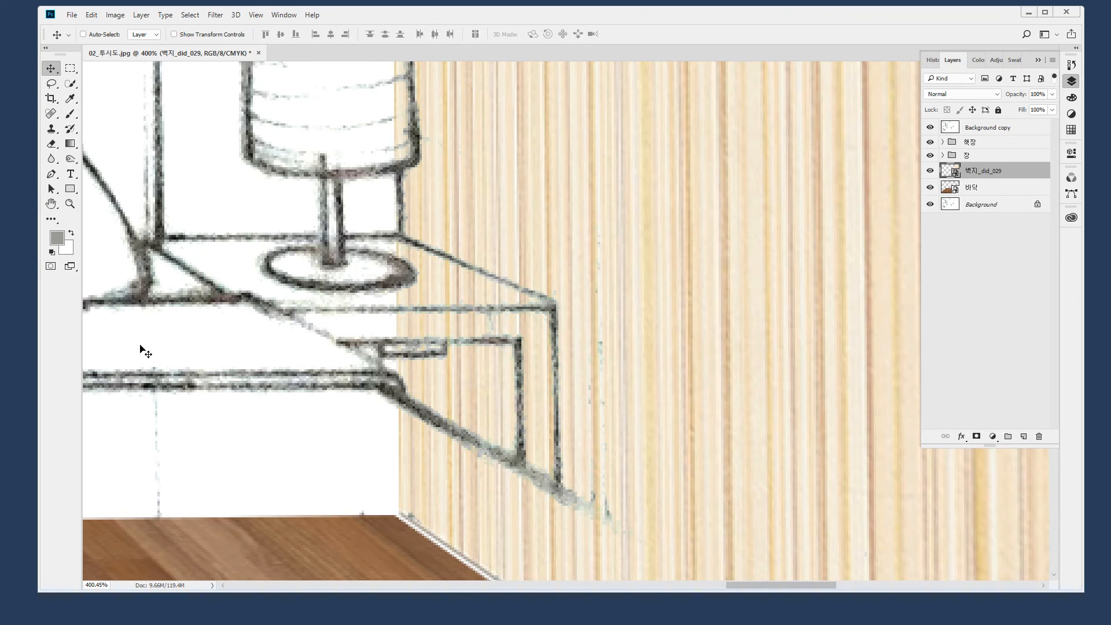
Place a second 벽지_did_029 wallpaper at the right room corner and stretch it across the whole back wall
double_click(70, 205)
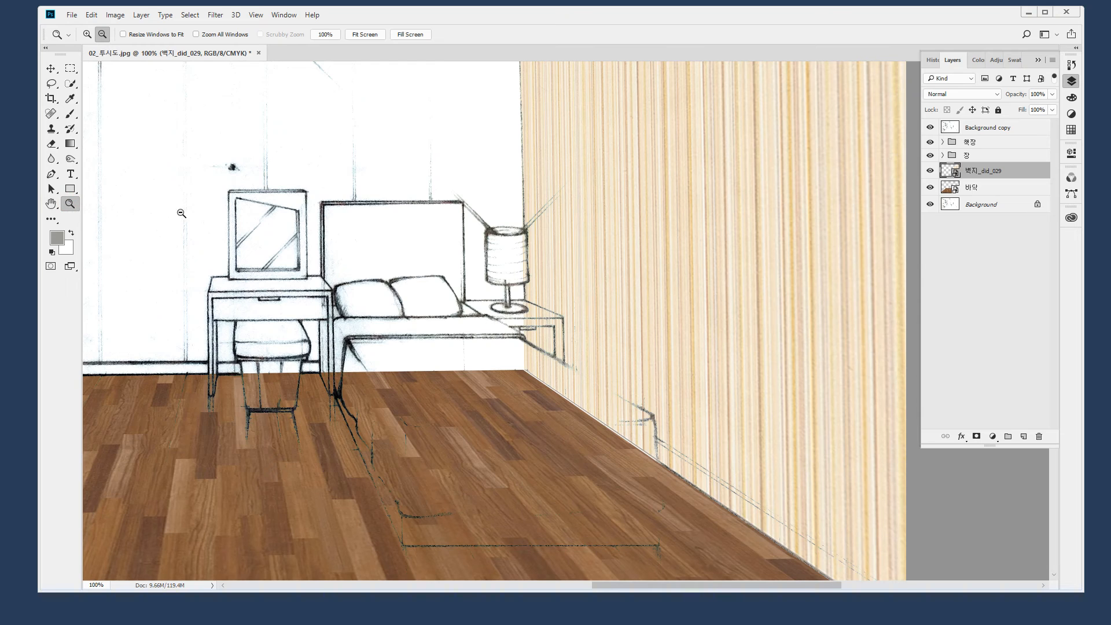
click(639, 377)
click(618, 375)
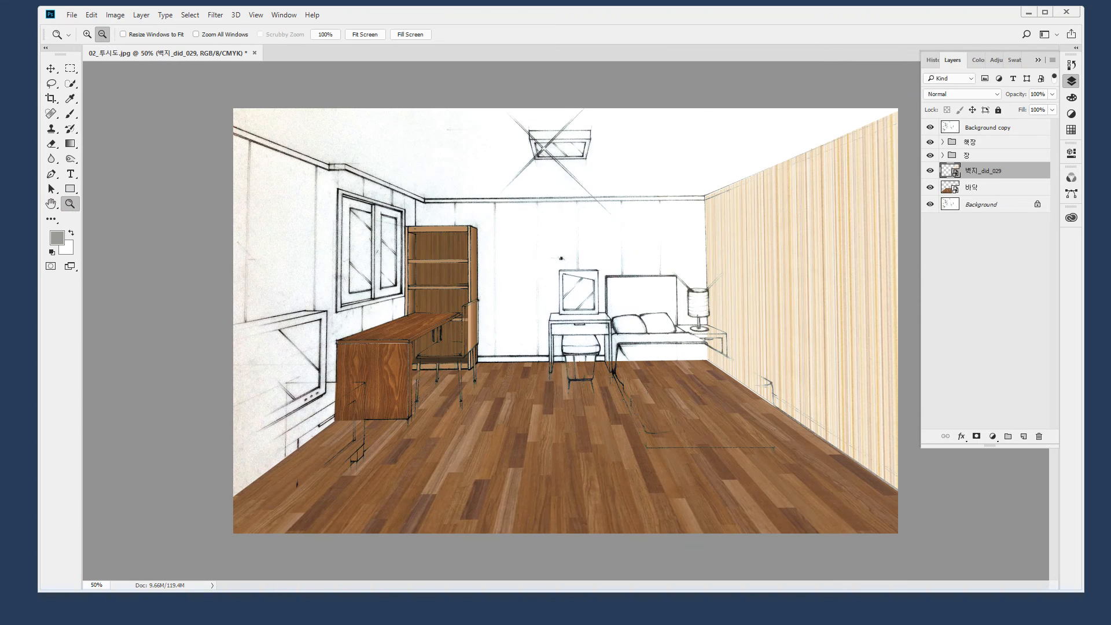
drag(527, 266, 496, 319)
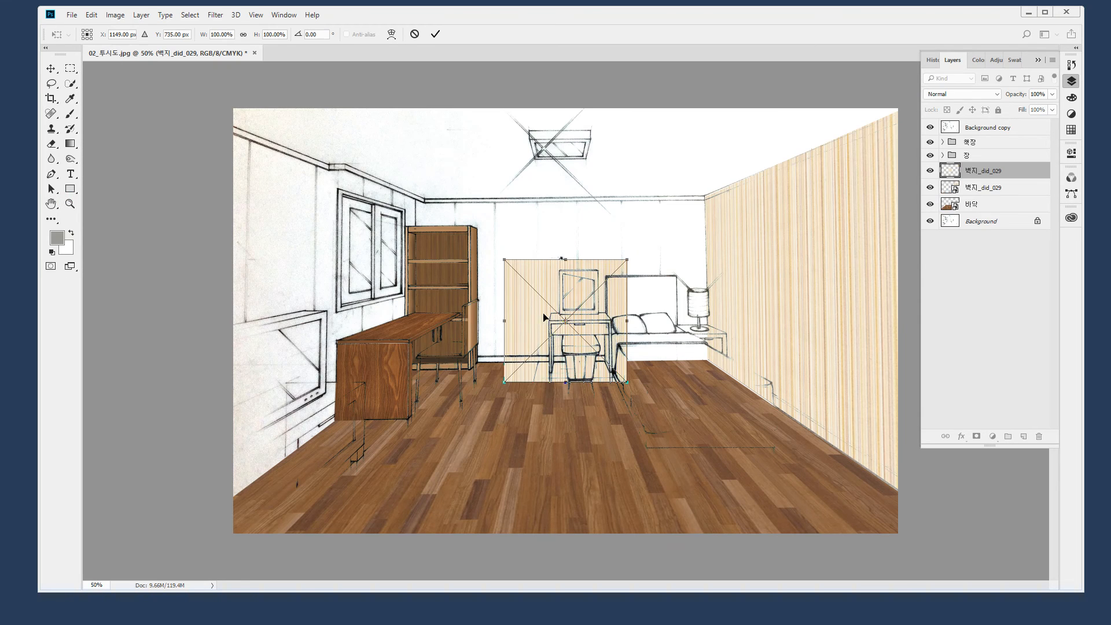
drag(544, 291, 619, 221)
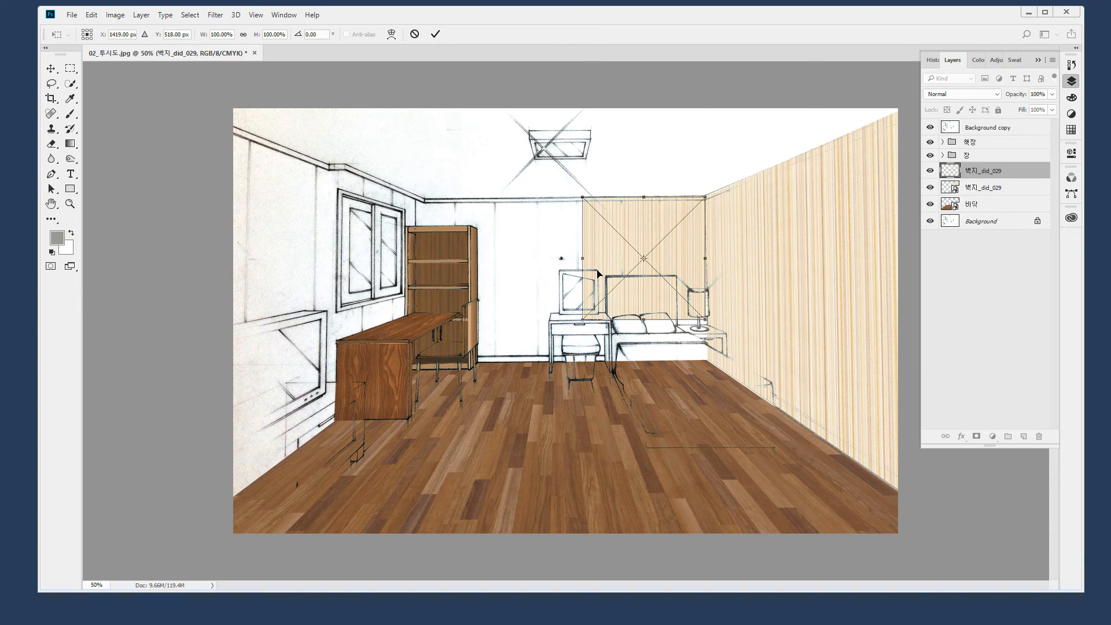
drag(582, 318, 414, 363)
key(Return)
key(z)
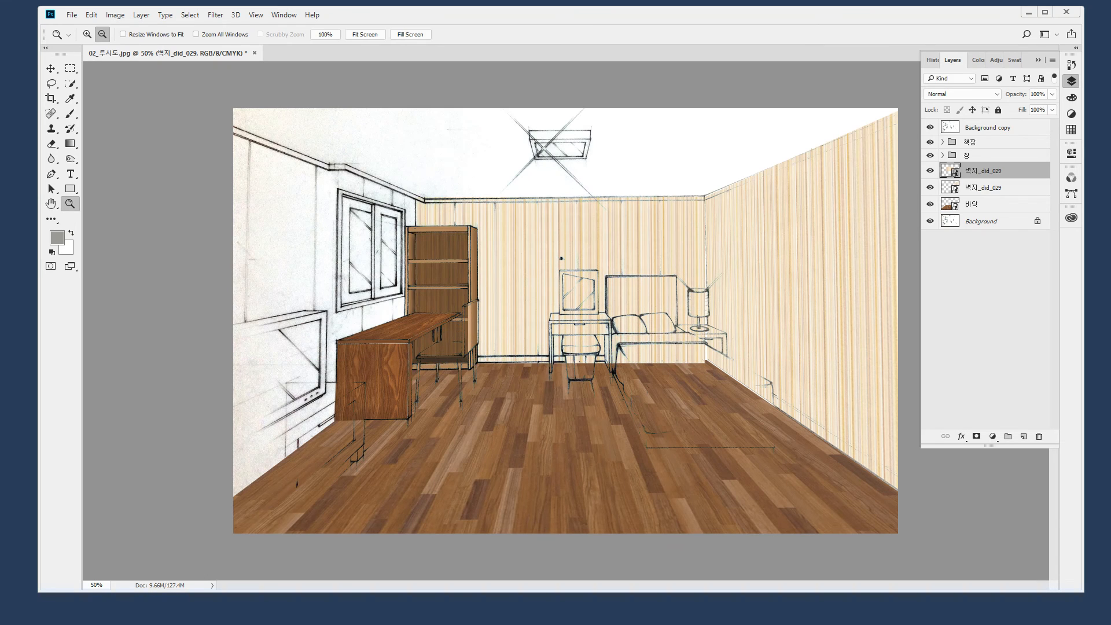
Add another 벽지_did_029 wallpaper and distort its corners to fit the left wall's window section in perspective, from ceiling to floor line
key(ctrl+v)
key(ctrl+t)
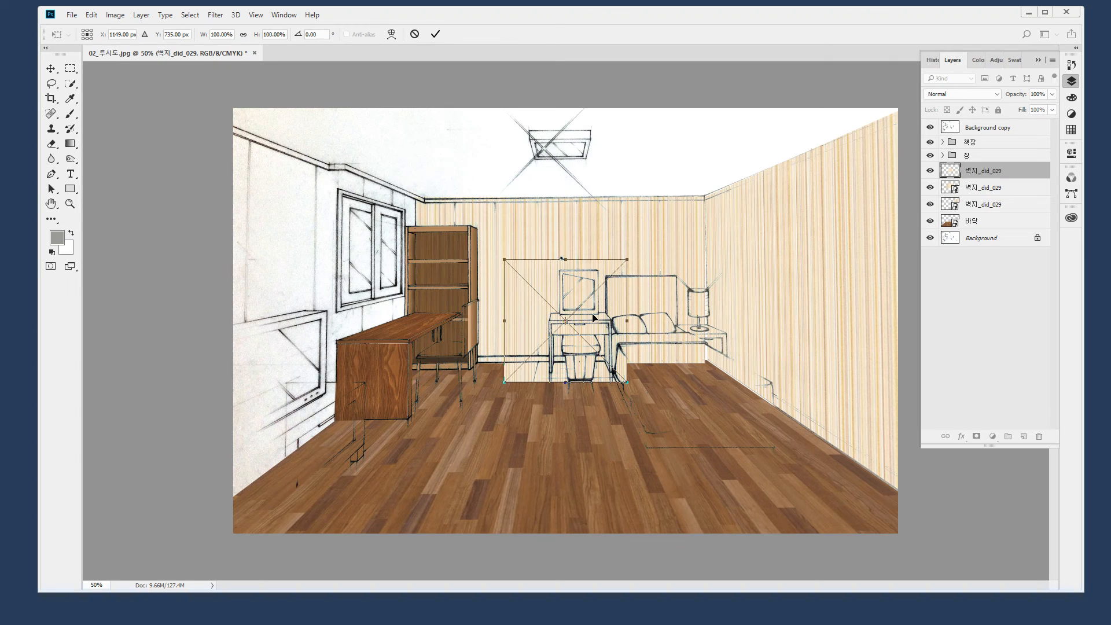
drag(592, 297, 412, 255)
right_click(405, 249)
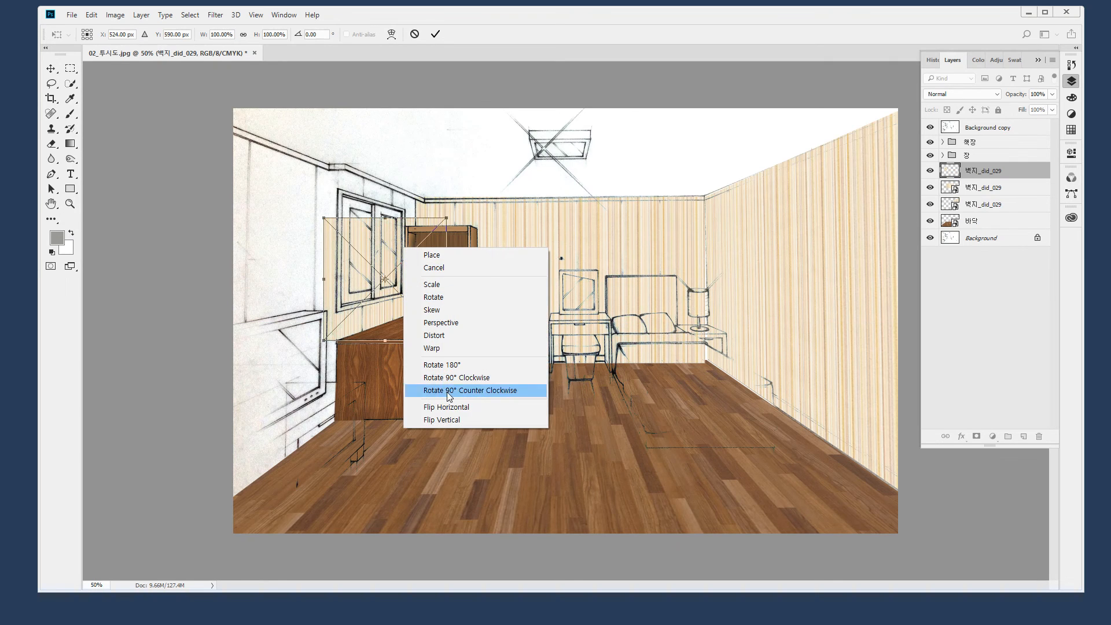
click(451, 347)
drag(447, 218, 415, 200)
drag(447, 345, 413, 363)
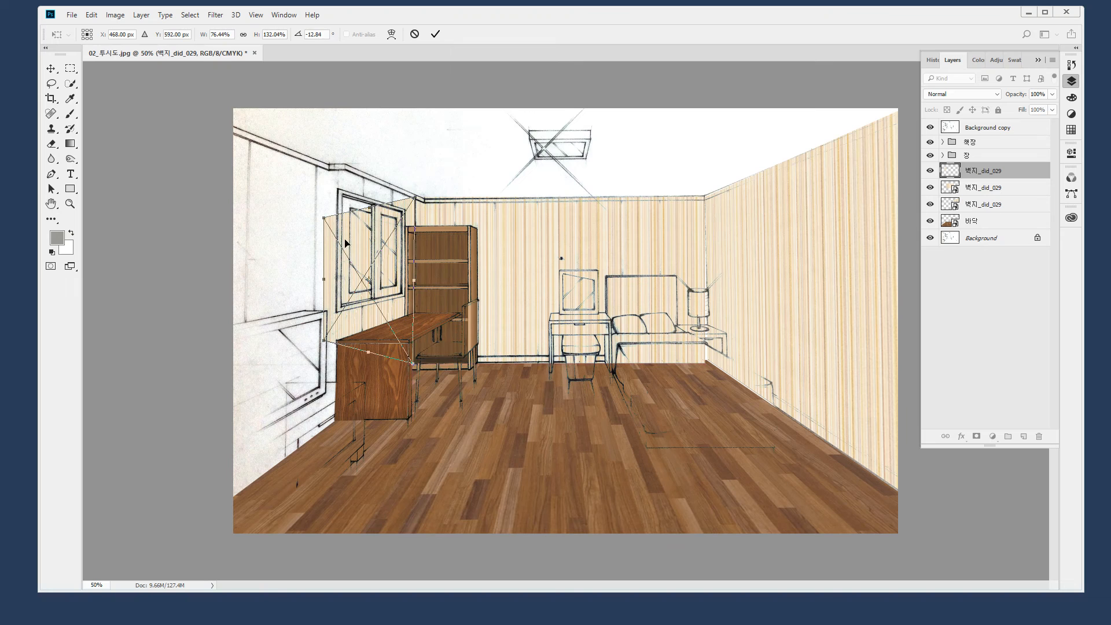
drag(323, 217, 346, 171)
drag(324, 343, 338, 422)
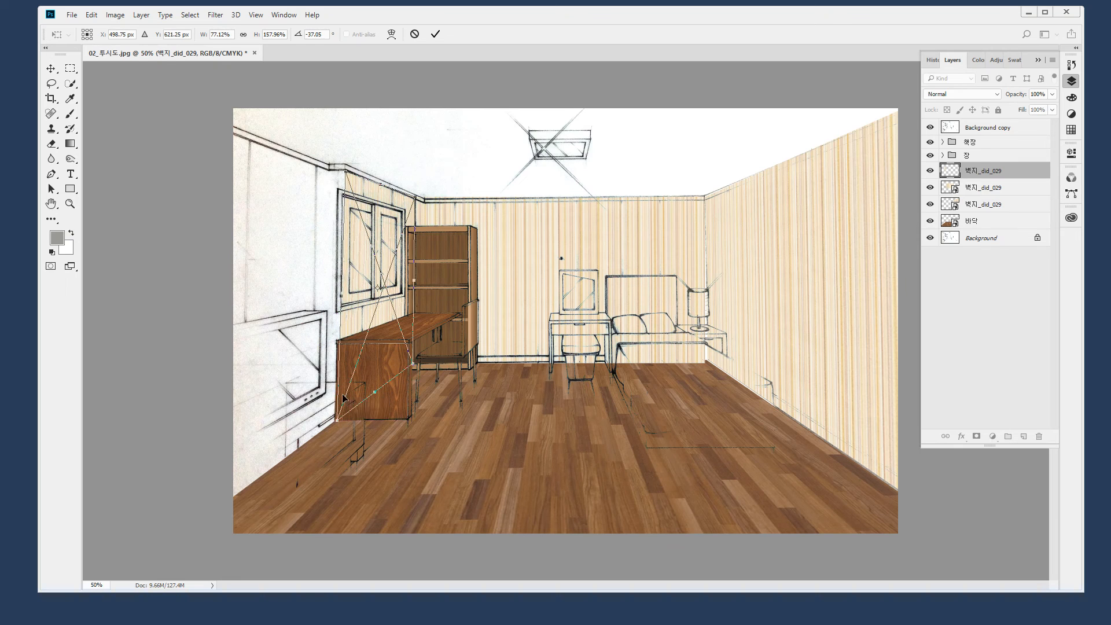
key(Return)
key(z)
Add another 벽지_did_029 wallpaper and distort it into the narrow vertical strip at the left wall's projecting corner beside the window
key(ctrl+j)
key(ctrl+t)
drag(556, 303, 265, 218)
right_click(270, 222)
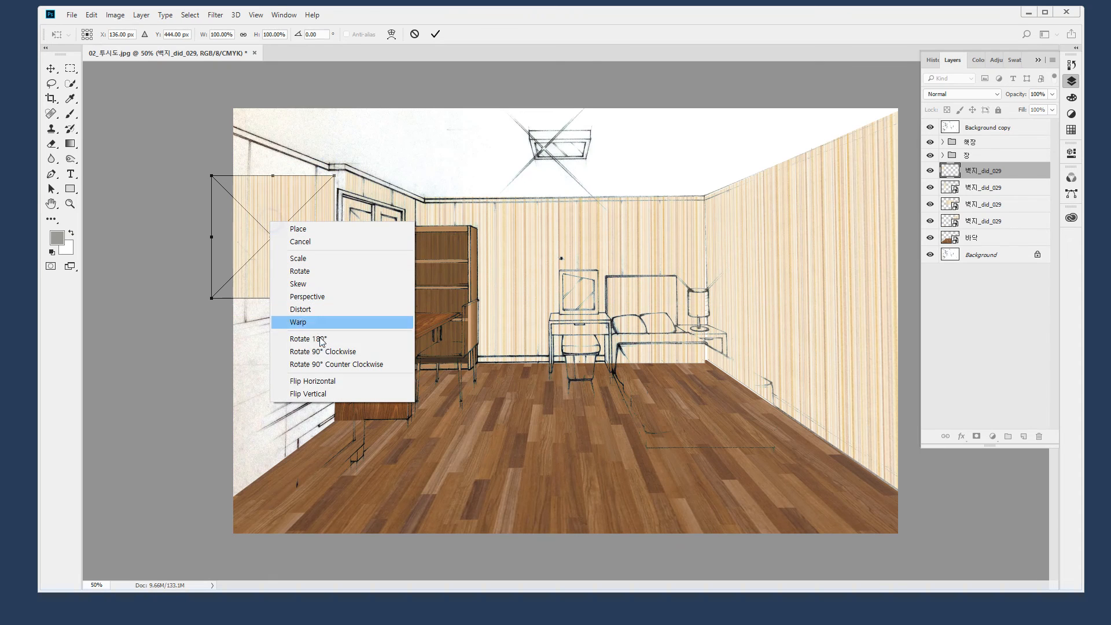
click(323, 309)
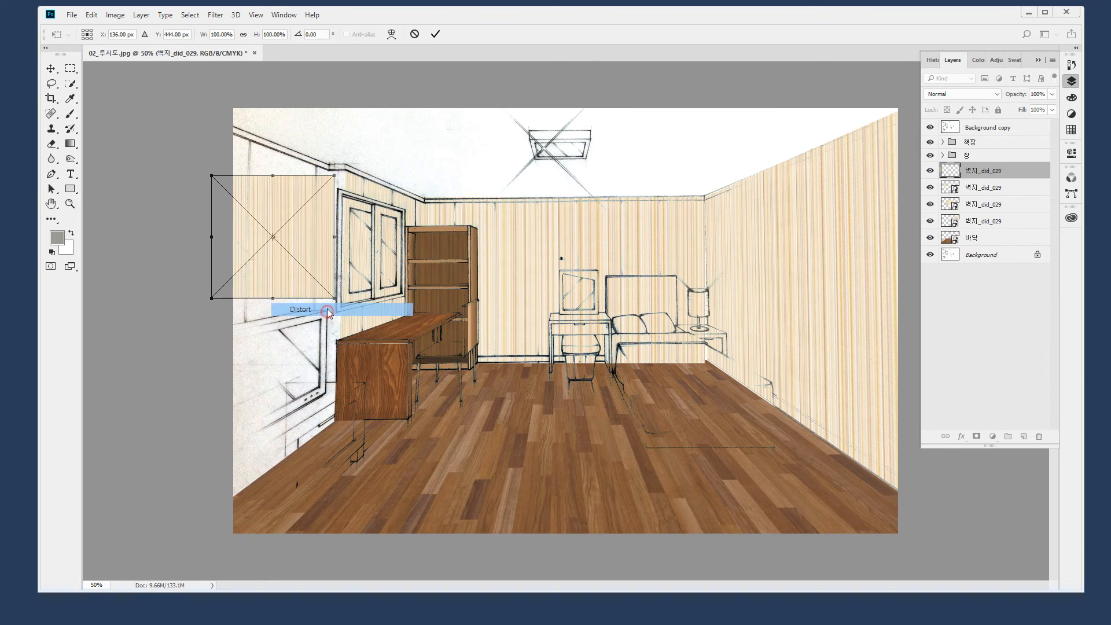
drag(334, 176, 343, 173)
drag(334, 300, 334, 419)
drag(211, 173, 332, 171)
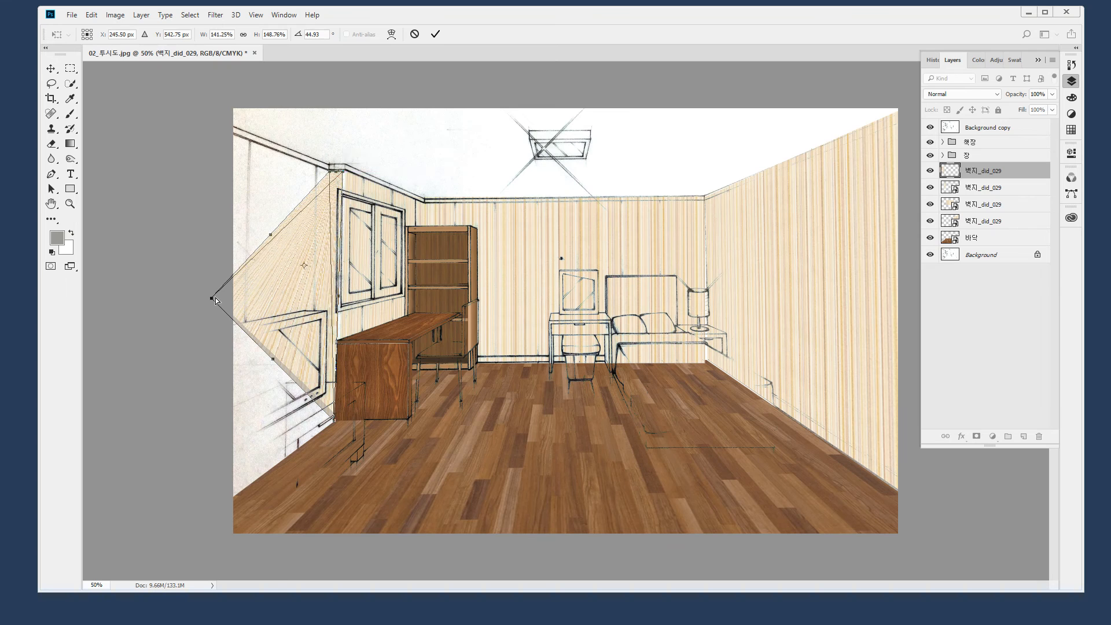
drag(213, 299, 328, 426)
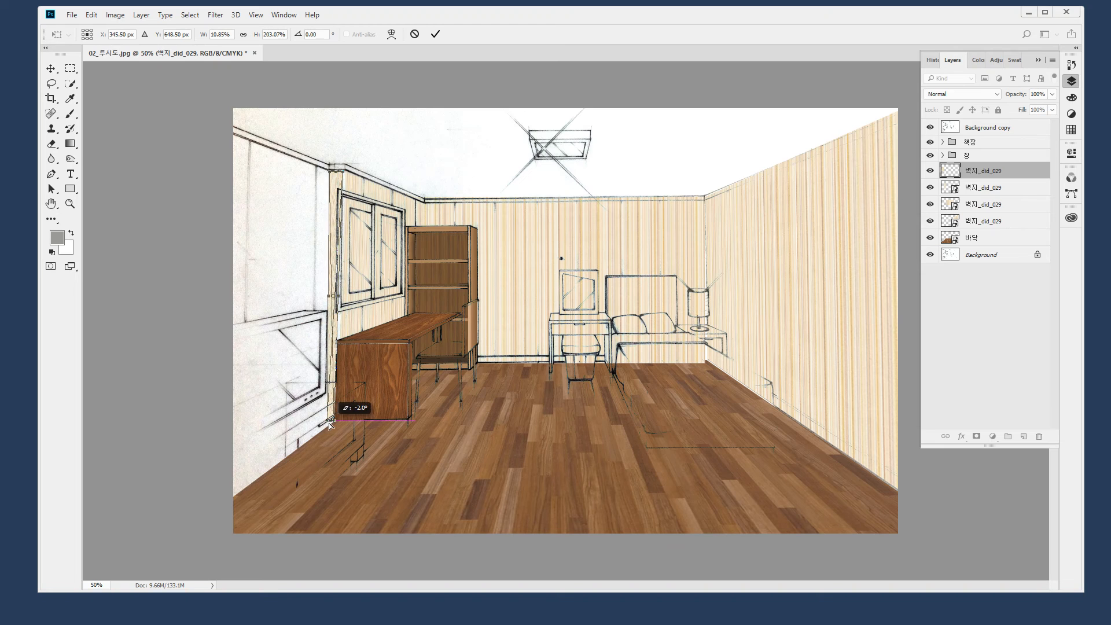
key(z)
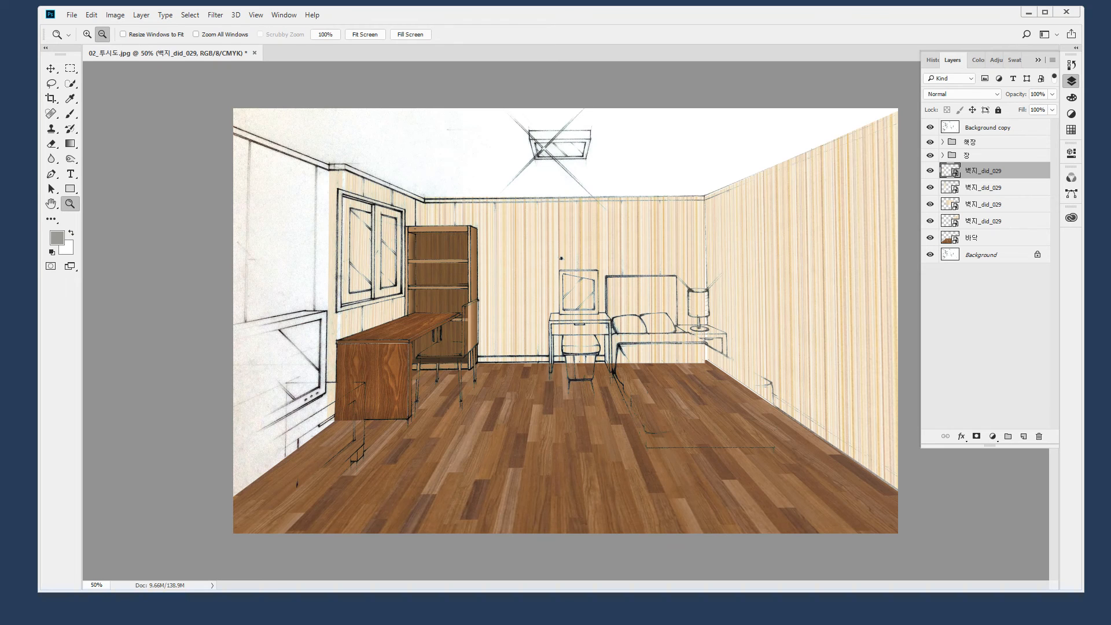
Add another 벽지_did_029 wallpaper and distort it to cover the nearest left wall section, extending its outer corners beyond the image edge
key(ctrl+alt+t)
drag(611, 306, 293, 264)
right_click(293, 265)
click(343, 355)
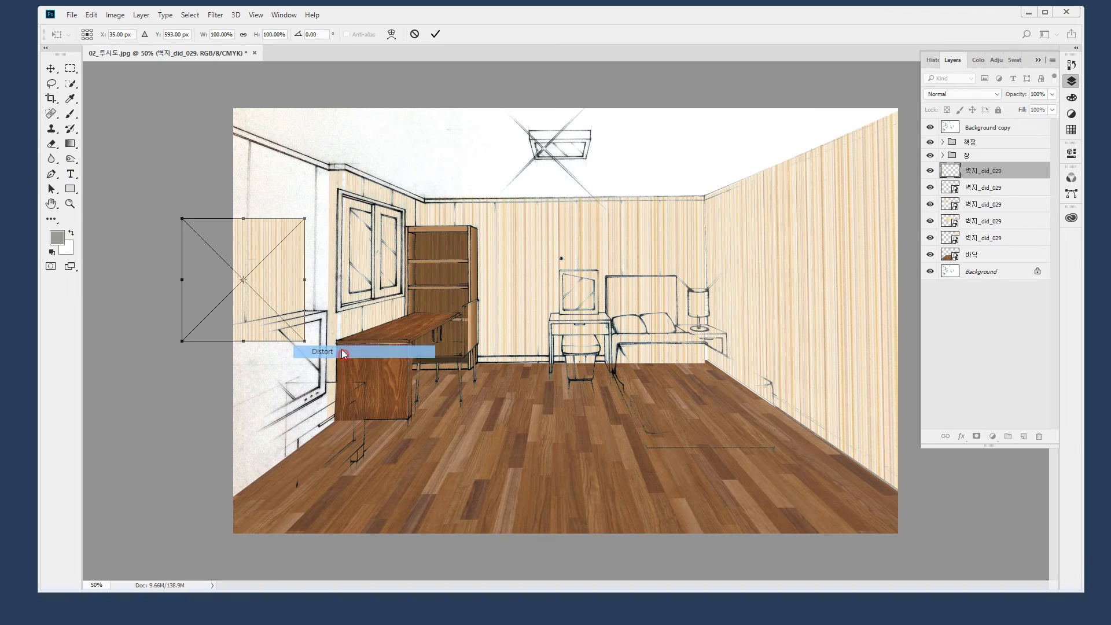
drag(307, 219, 327, 172)
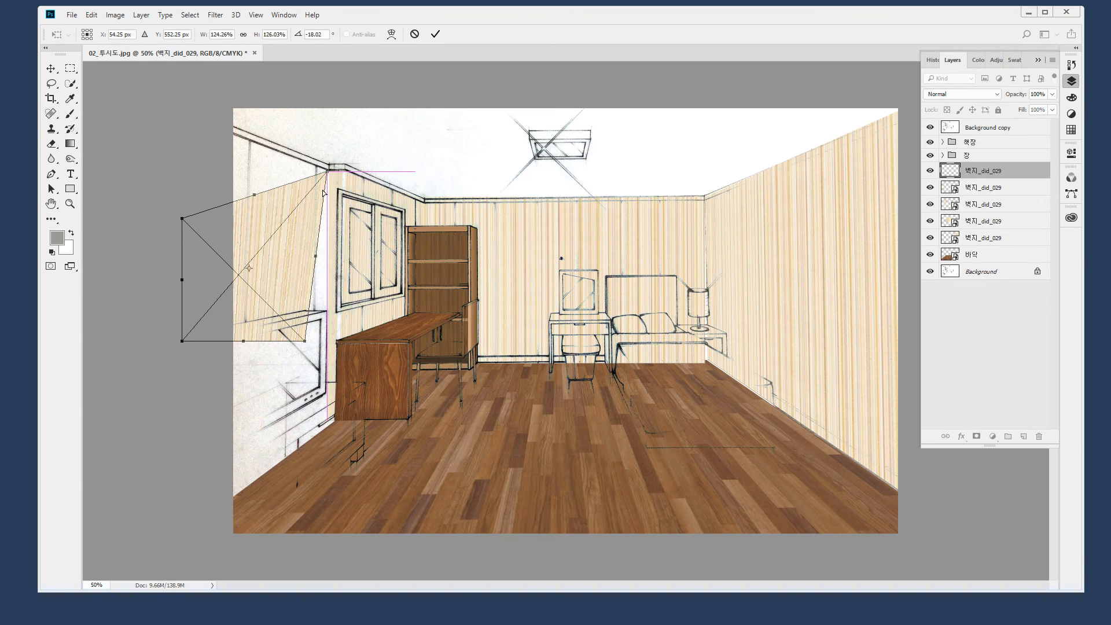
drag(305, 341, 327, 429)
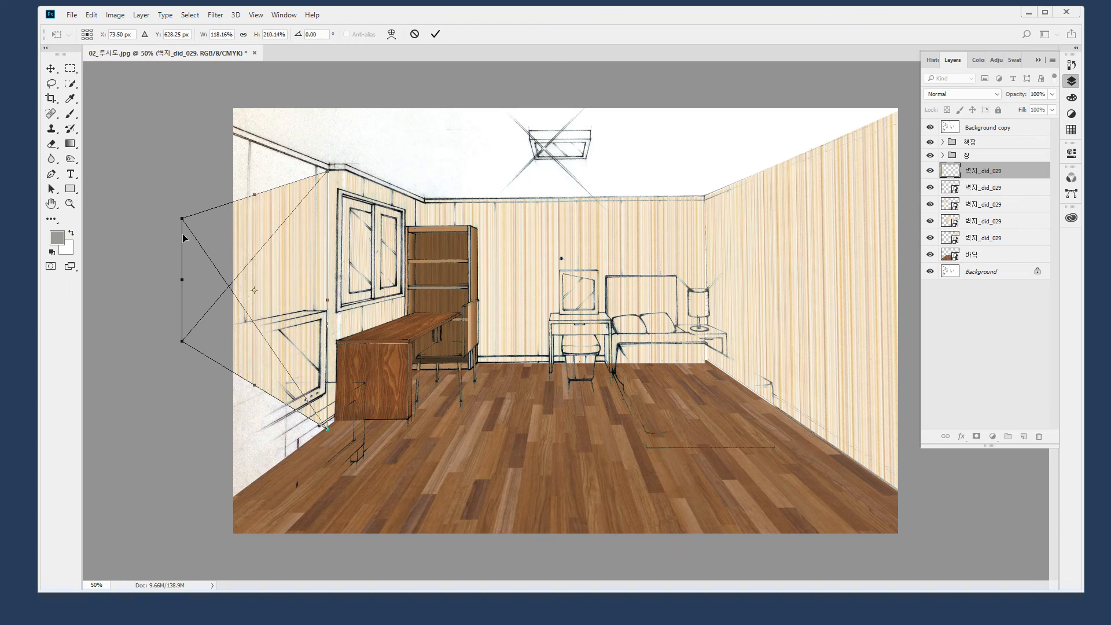
drag(182, 219, 180, 116)
drag(182, 341, 180, 539)
key(Return)
key(z)
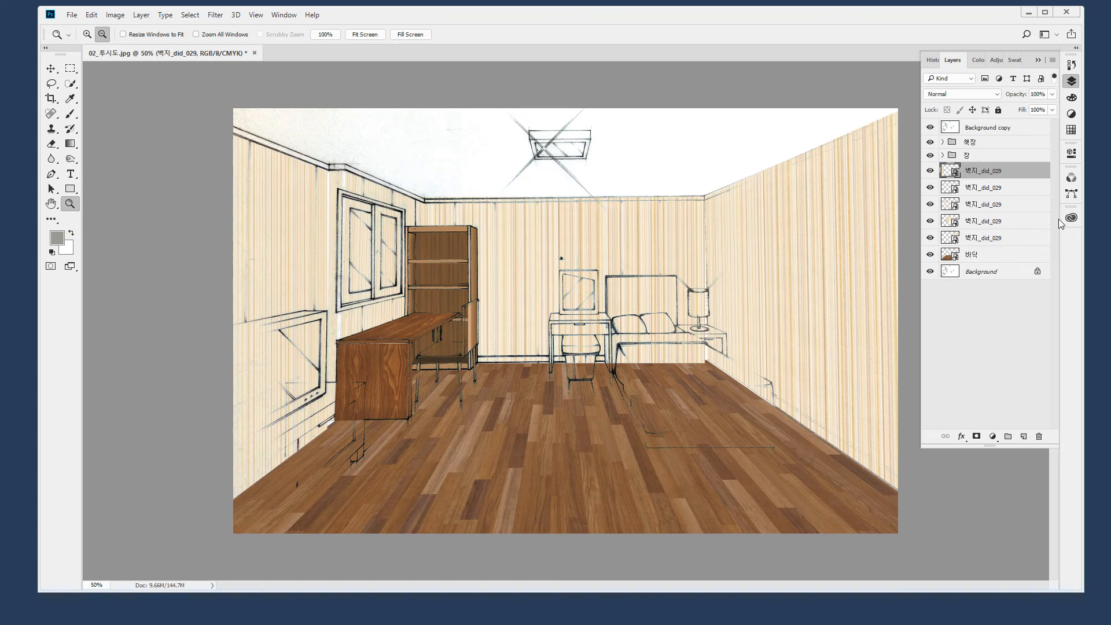
Group all the 벽지_did_029 wallpaper layers and place the group beneath the 바닥 floor layer
shift+click(972, 239)
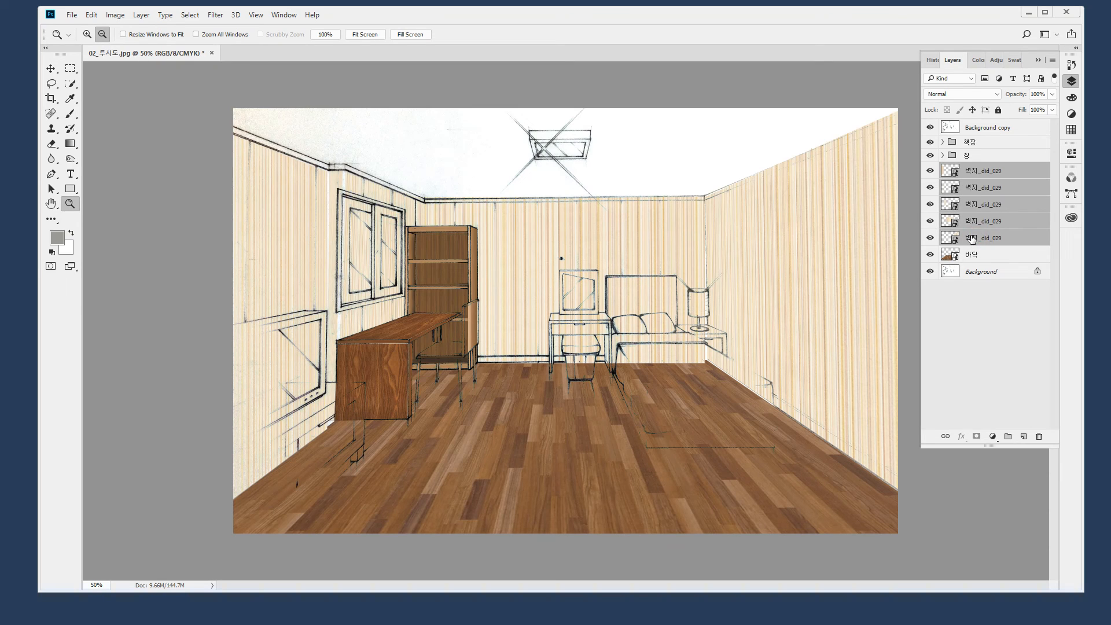
key(ctrl+g)
drag(981, 175, 951, 257)
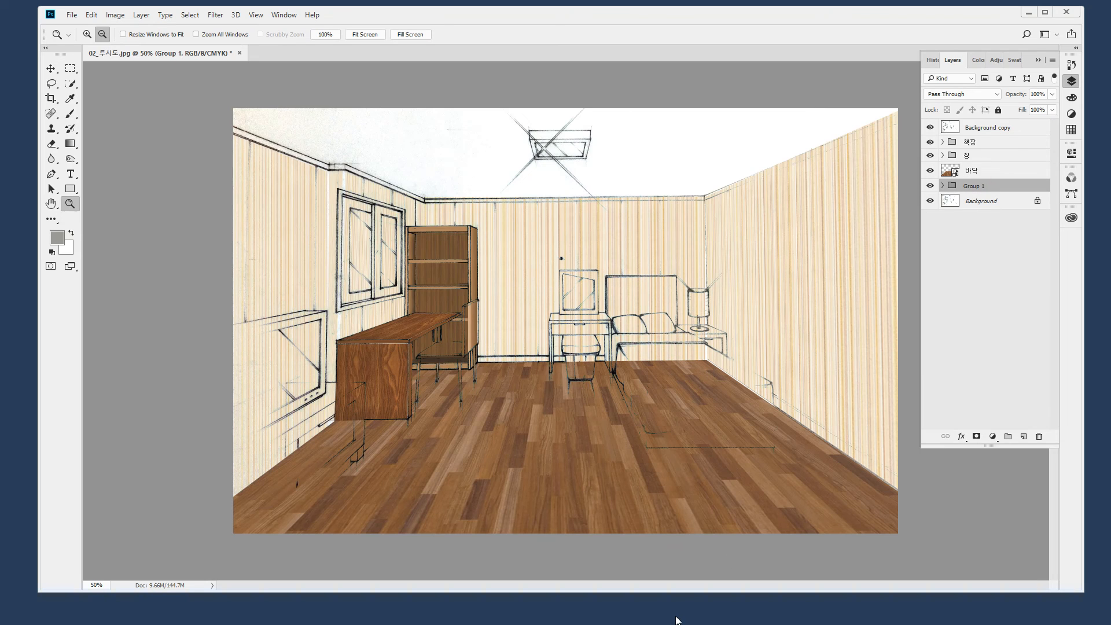
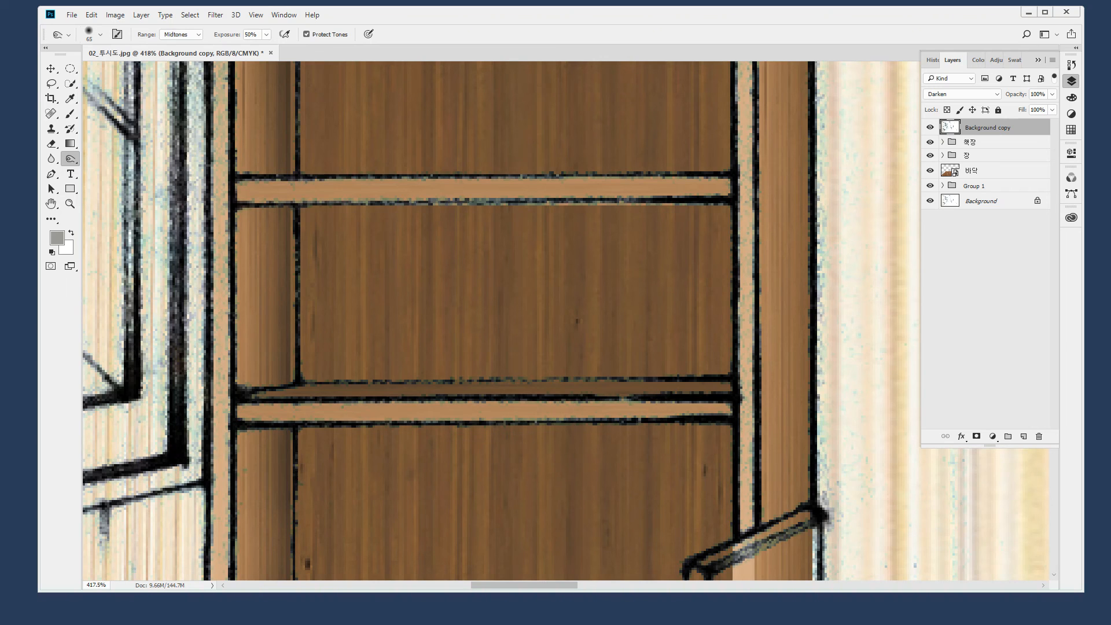
Create a new empty layer directly beneath the Background copy sketch layer
click(51, 203)
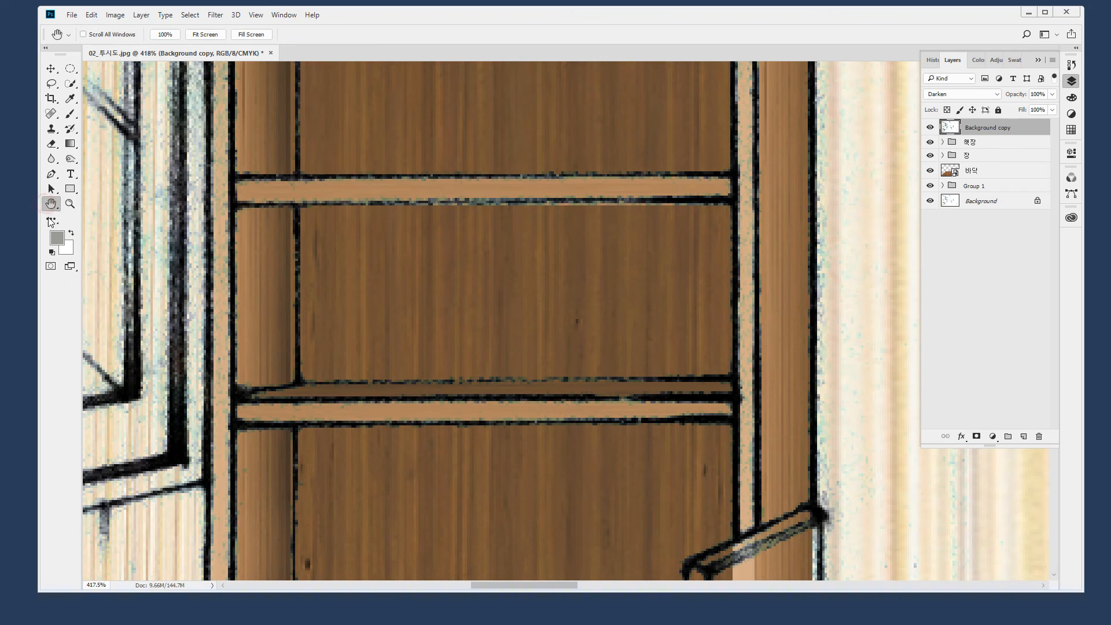
key(ctrl+0)
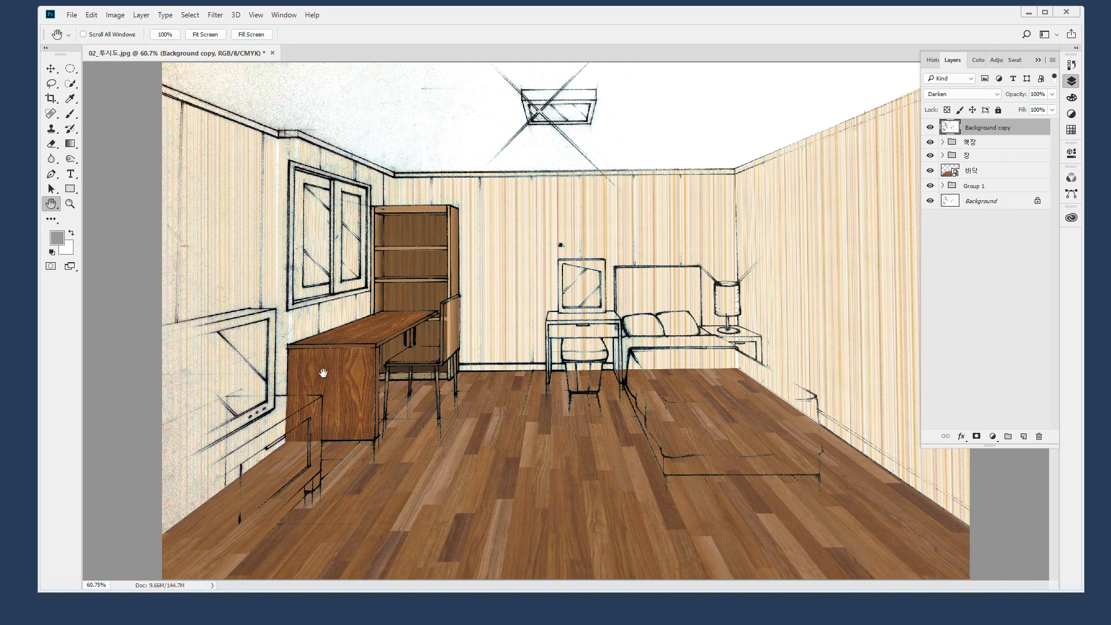
drag(272, 138, 407, 346)
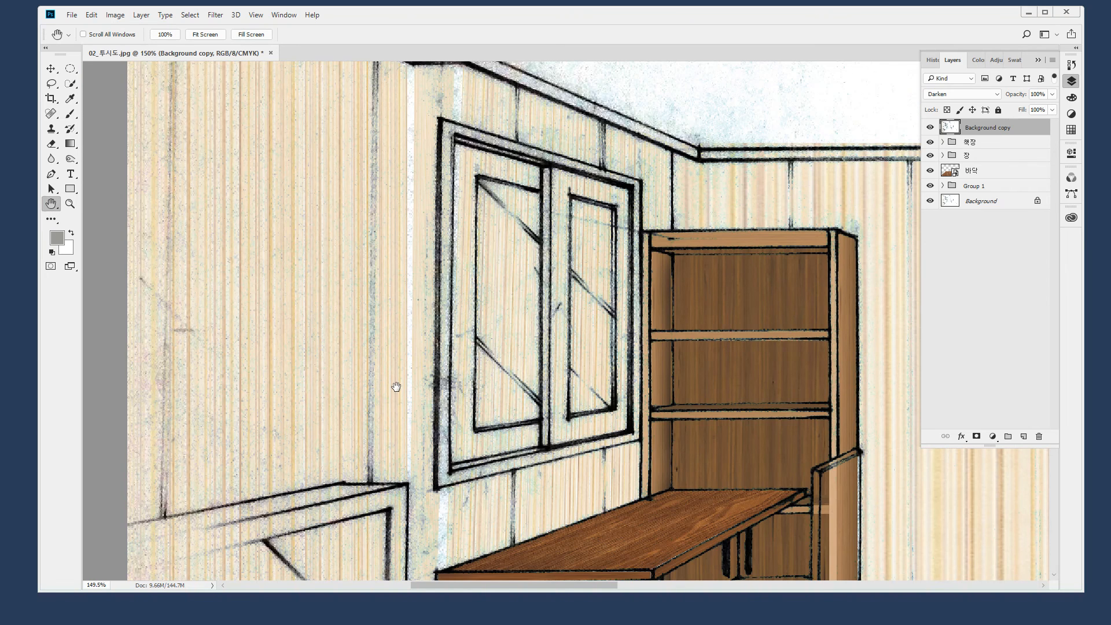
click(1024, 436)
drag(974, 128, 973, 152)
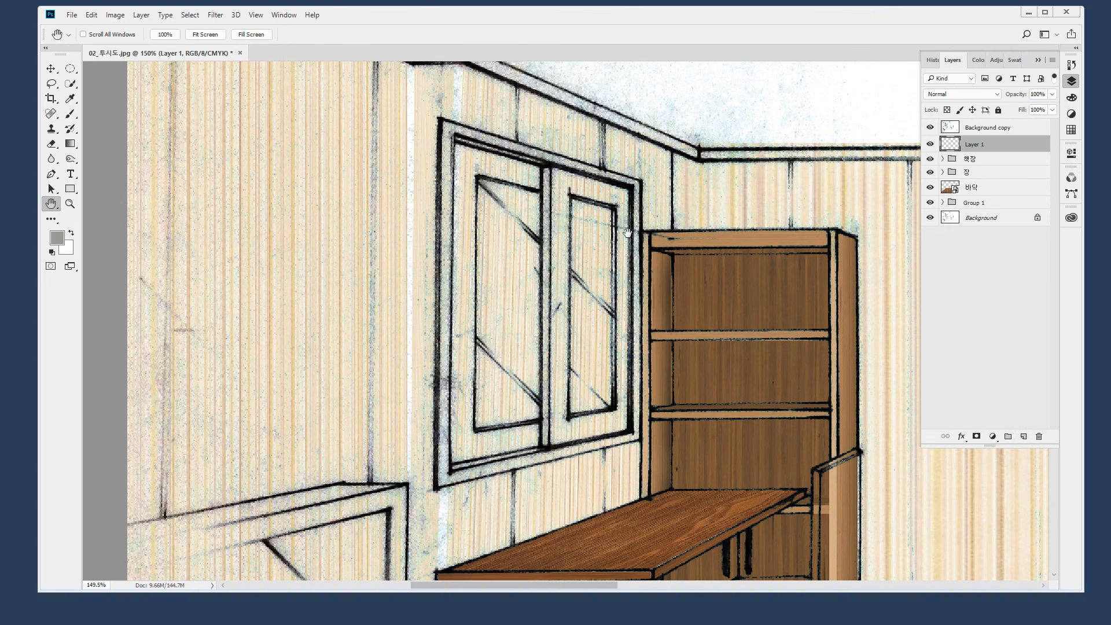
Select the whole window along its frame's outer edge with the Polygonal Lasso tool
drag(550, 221, 500, 230)
scroll(558, 190, up, 5)
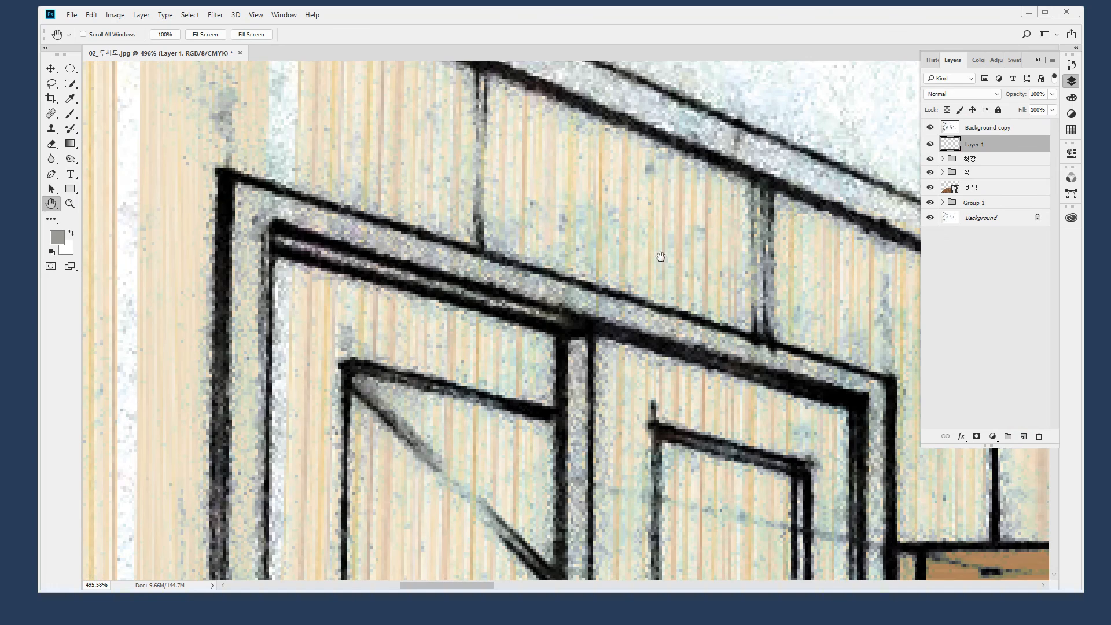
key(l)
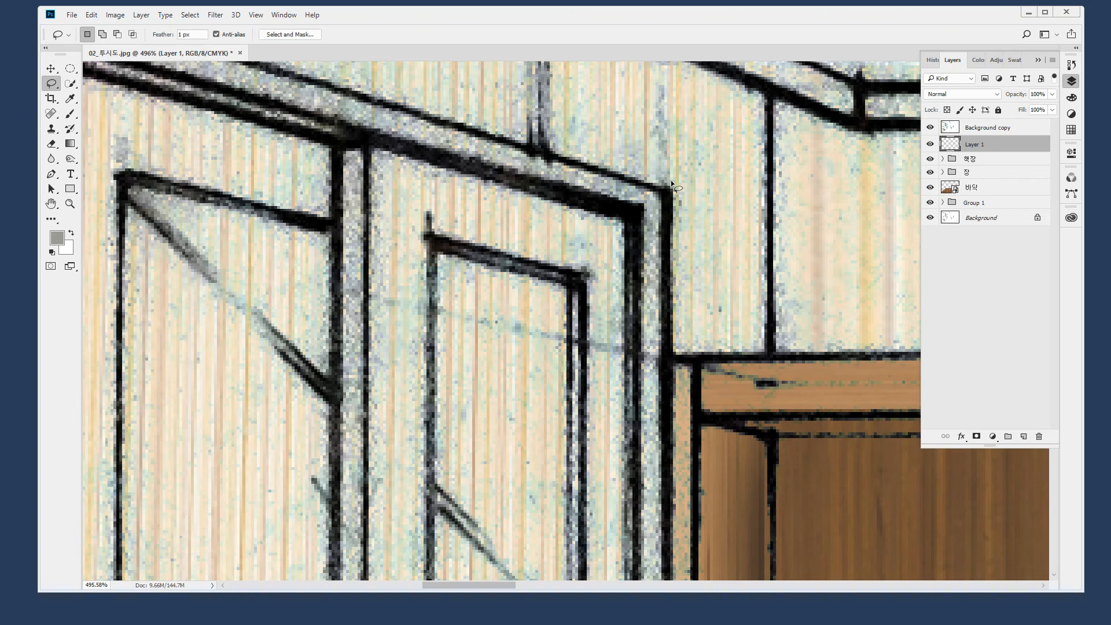
right_click(51, 83)
click(107, 100)
click(665, 194)
drag(615, 171, 647, 282)
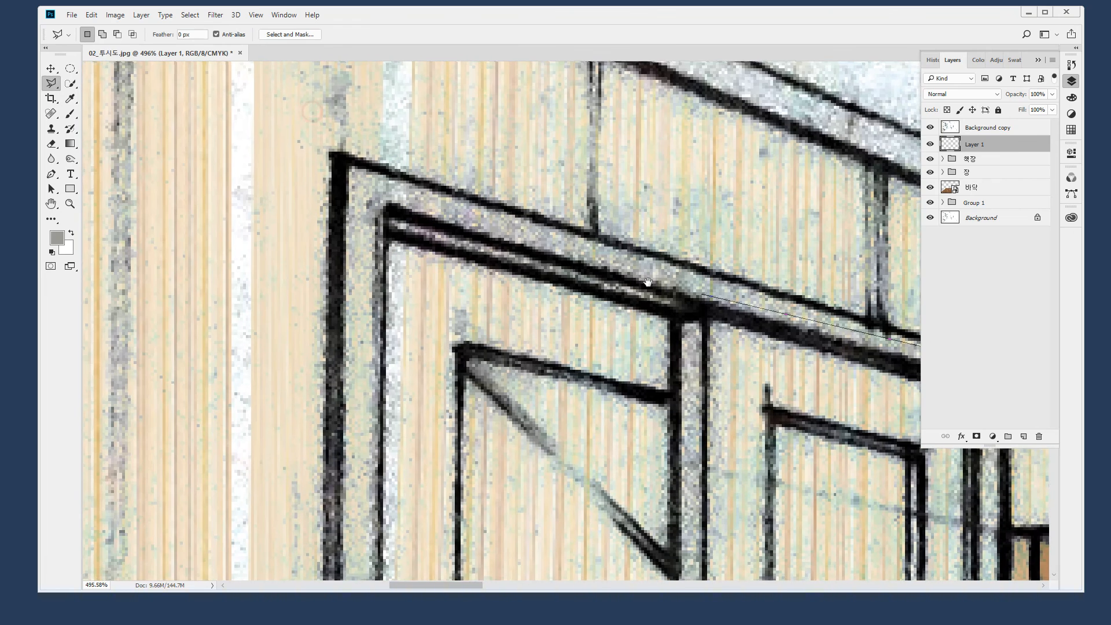
click(342, 158)
scroll(342, 158, down, 10)
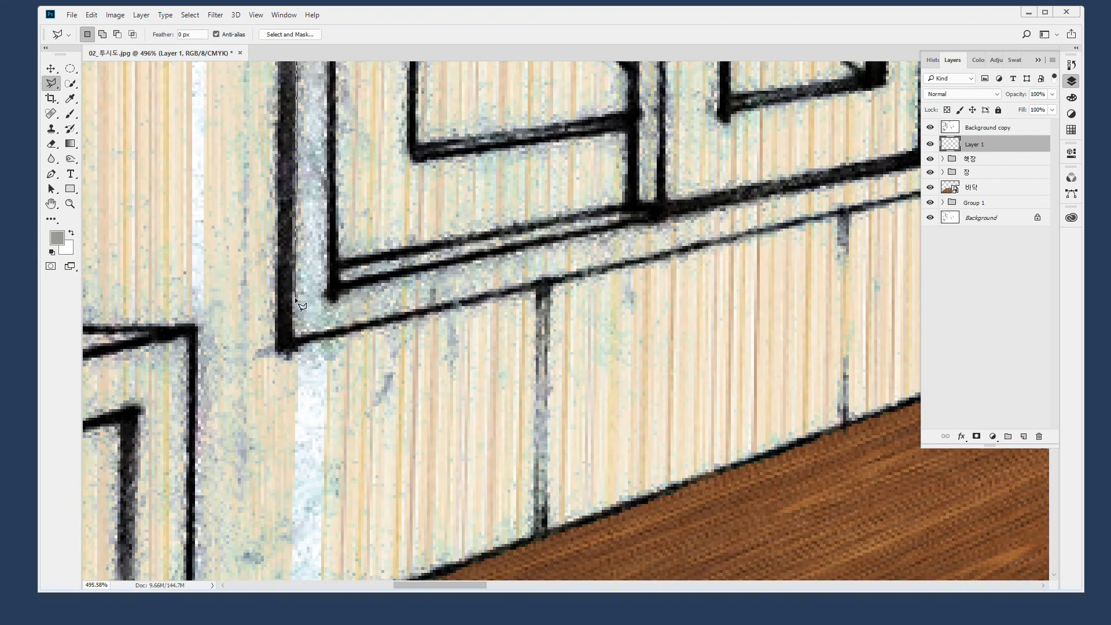
click(290, 343)
mouse_move(664, 226)
mouse_down()
mouse_move(197, 332)
mouse_move(158, 359)
mouse_up()
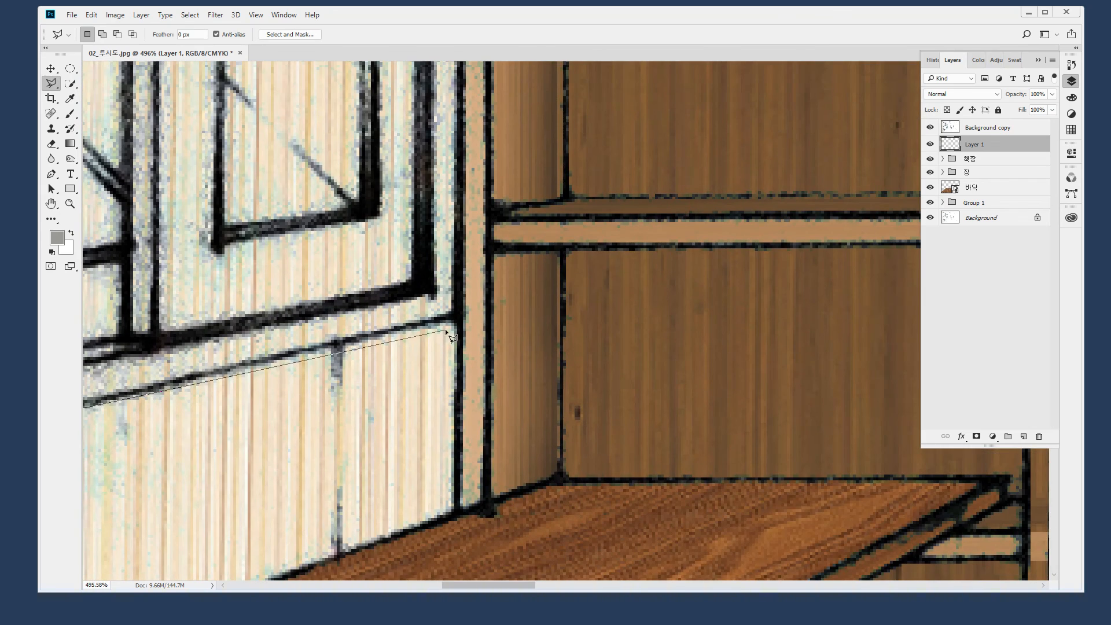
click(457, 316)
drag(464, 110, 464, 493)
mouse_move(461, 181)
mouse_down()
mouse_move(471, 451)
mouse_move(486, 308)
mouse_up()
double_click(475, 251)
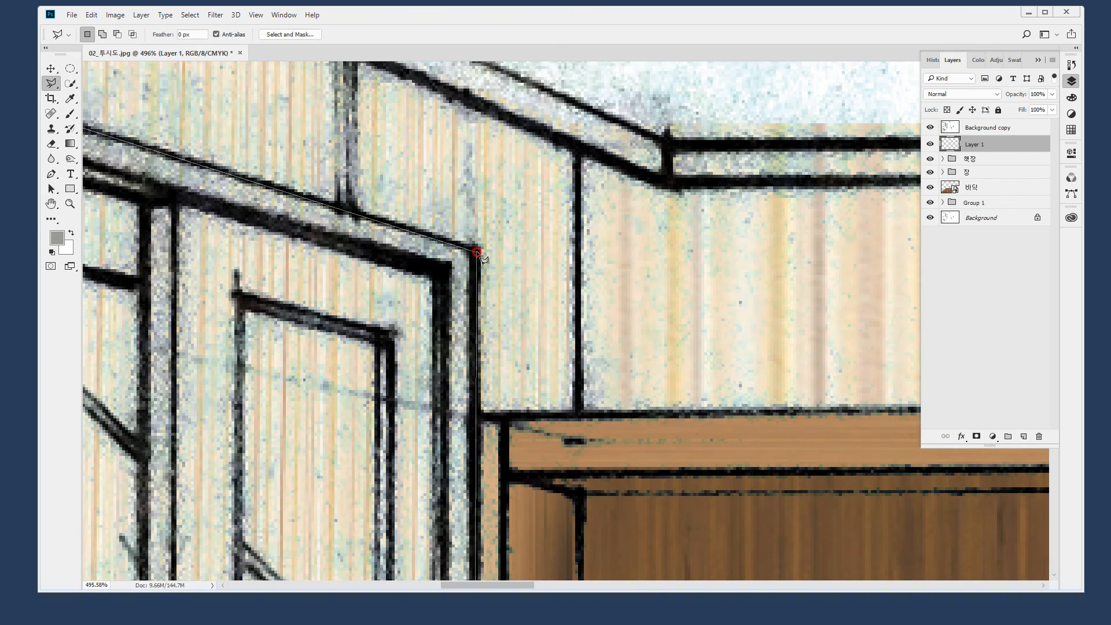
Subtract the area inside the frame's inner edge from the selection, leaving only the window frame selected
alt+click(447, 266)
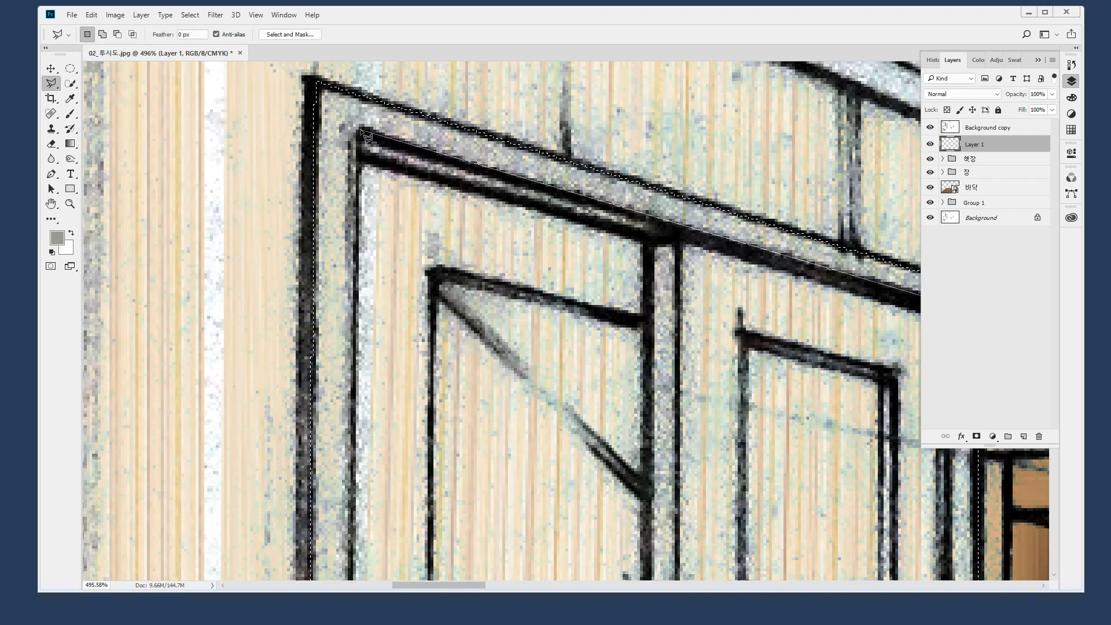
click(358, 128)
scroll(370, 376, down, 10)
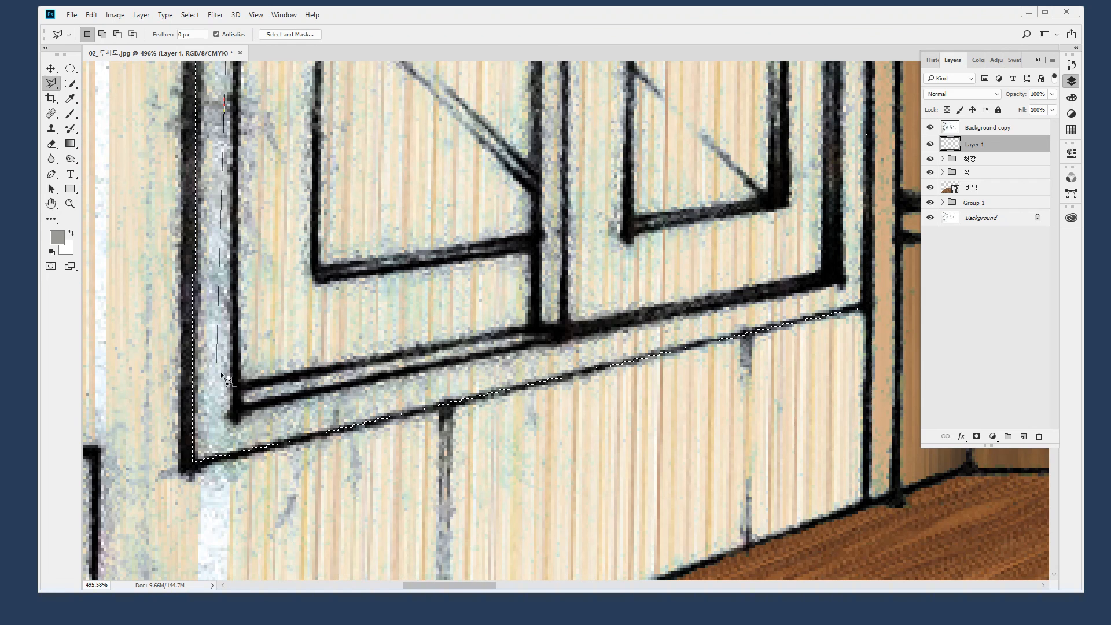
click(236, 406)
drag(748, 294, 319, 388)
click(507, 354)
scroll(511, 197, up, 8)
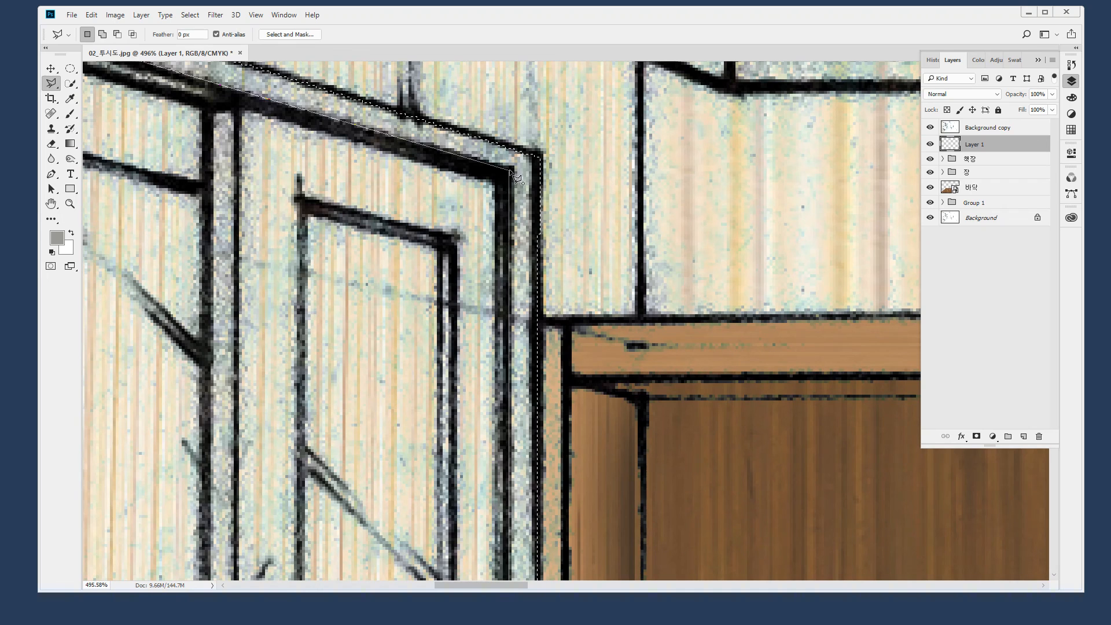
click(509, 172)
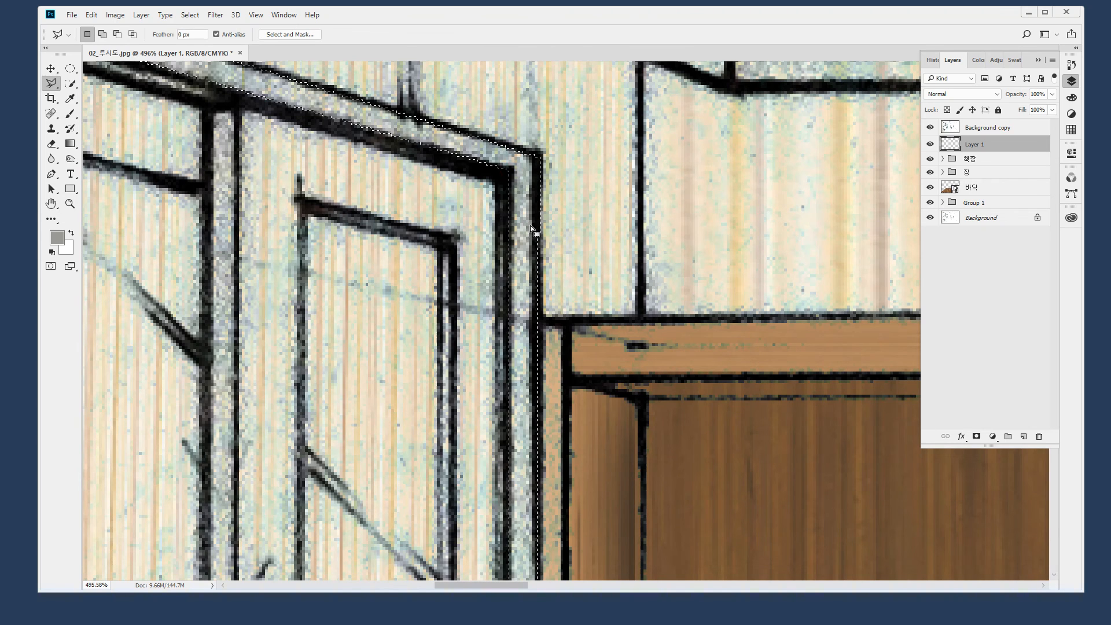
Paint the selected window frame white on the new layer with the Brush tool
key(d)
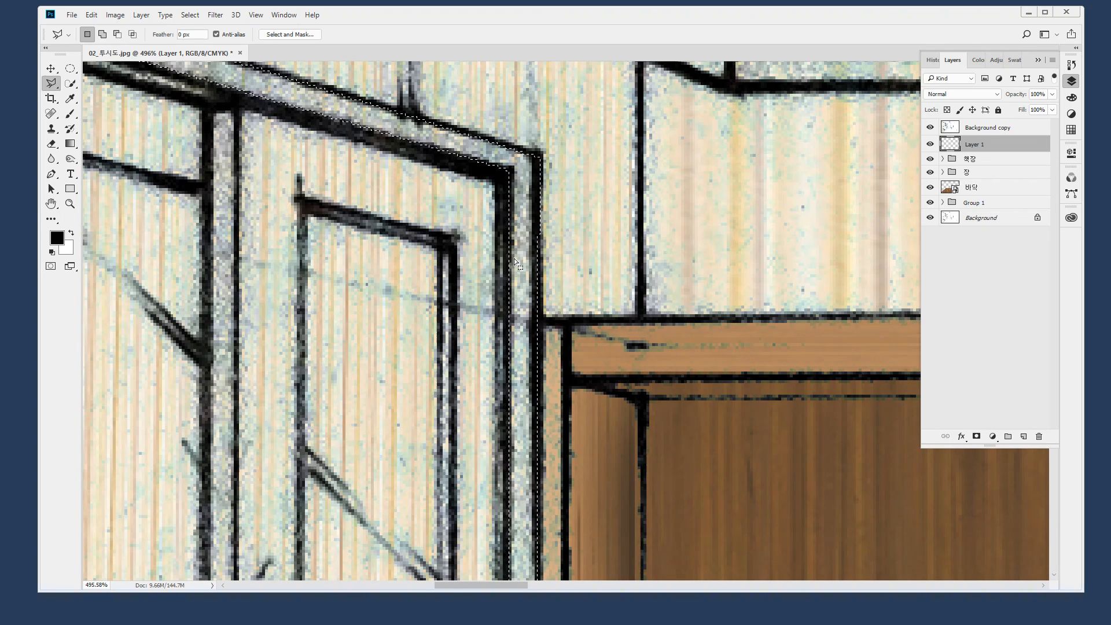
key(x)
key(b)
mouse_move(530, 177)
mouse_down()
mouse_move(517, 357)
mouse_move(520, 138)
mouse_move(518, 411)
mouse_move(516, 311)
mouse_up()
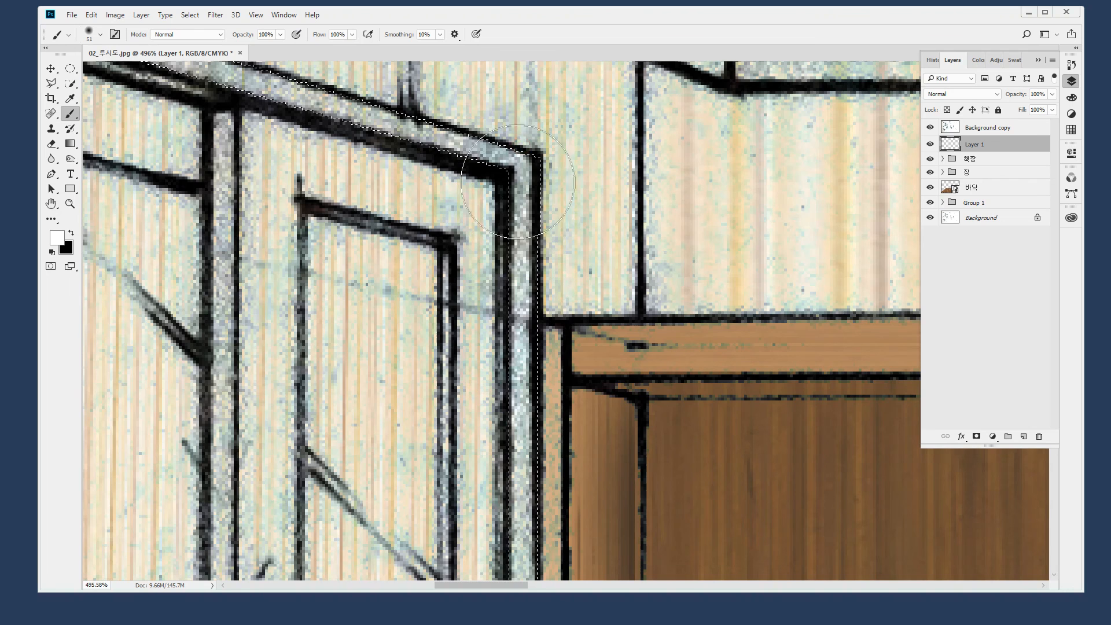
drag(512, 389, 493, 115)
mouse_move(495, 271)
mouse_down()
mouse_move(496, 454)
mouse_move(481, 155)
mouse_move(495, 475)
mouse_move(511, 188)
mouse_move(507, 410)
mouse_move(523, 219)
mouse_move(512, 368)
mouse_move(542, 344)
mouse_move(527, 386)
mouse_move(372, 396)
mouse_up()
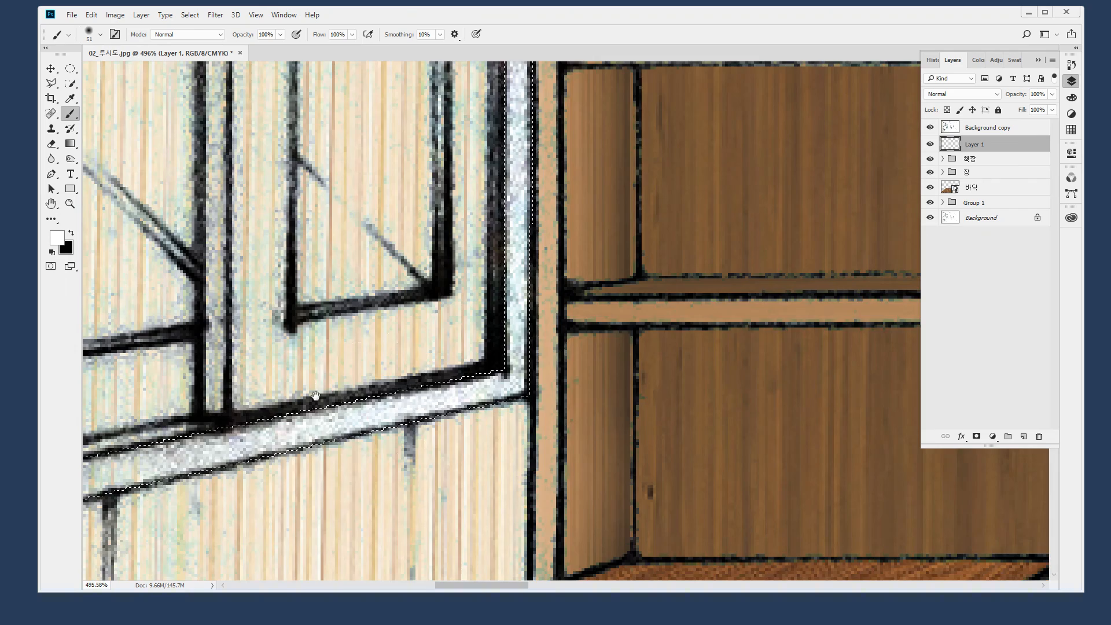
drag(293, 406, 734, 327)
mouse_move(523, 403)
mouse_down()
mouse_move(679, 396)
mouse_move(344, 455)
mouse_up()
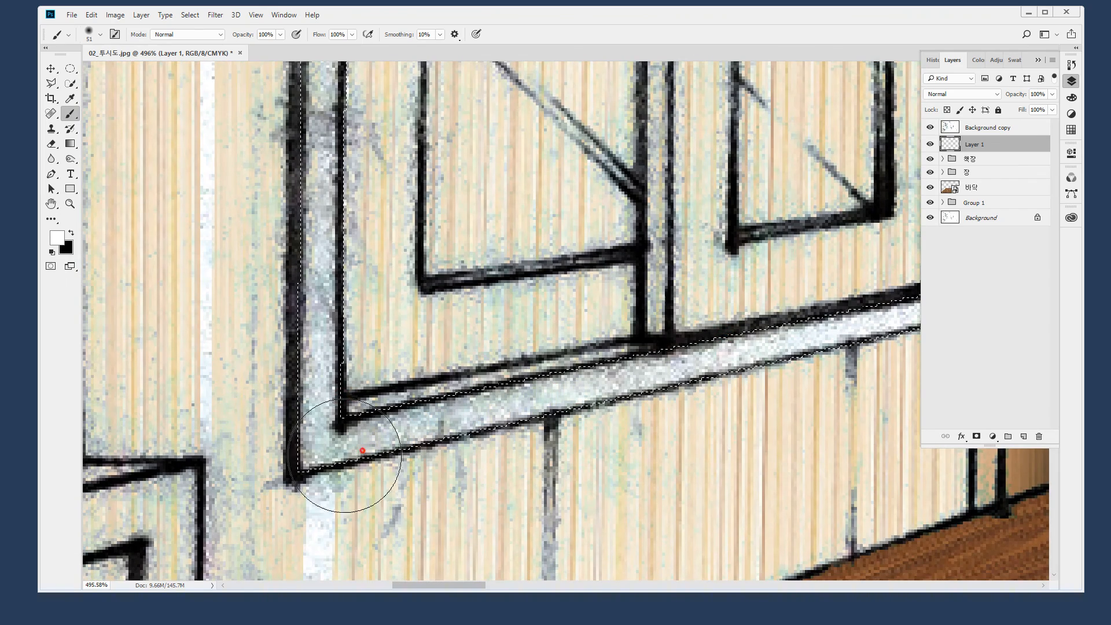
drag(336, 116, 334, 446)
drag(329, 144, 334, 217)
drag(341, 124, 353, 460)
mouse_move(352, 503)
mouse_down()
mouse_move(352, 184)
mouse_move(334, 155)
mouse_move(329, 418)
mouse_up()
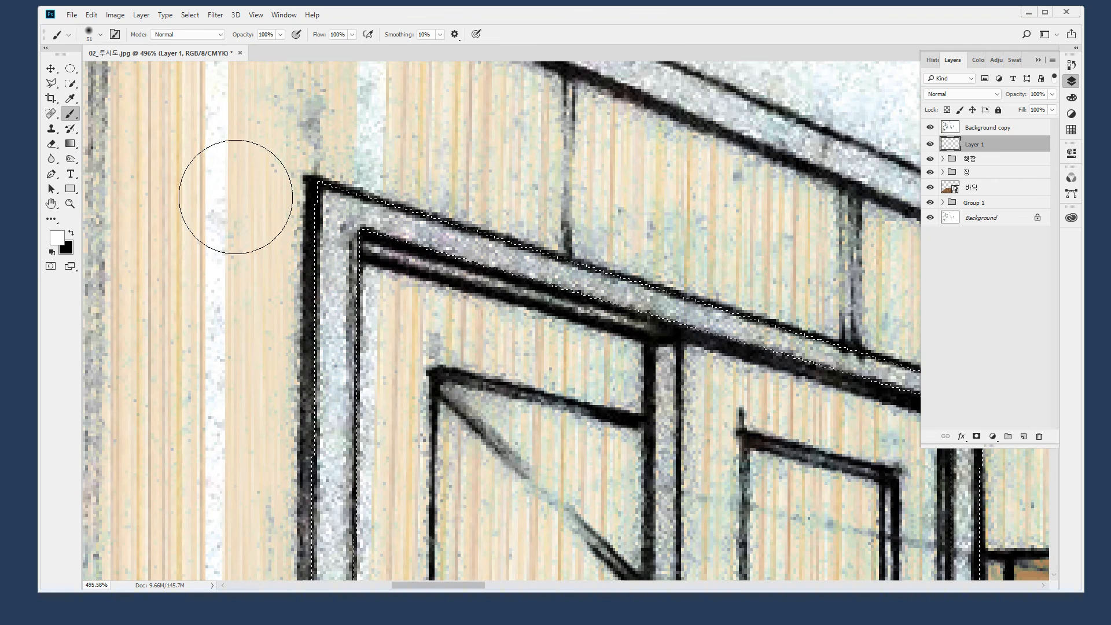
Deselect the window frame and clean the Background copy sketch layer with Levels, sampling the white point from the grey tone inside the frame's upper edge
drag(885, 353, 479, 183)
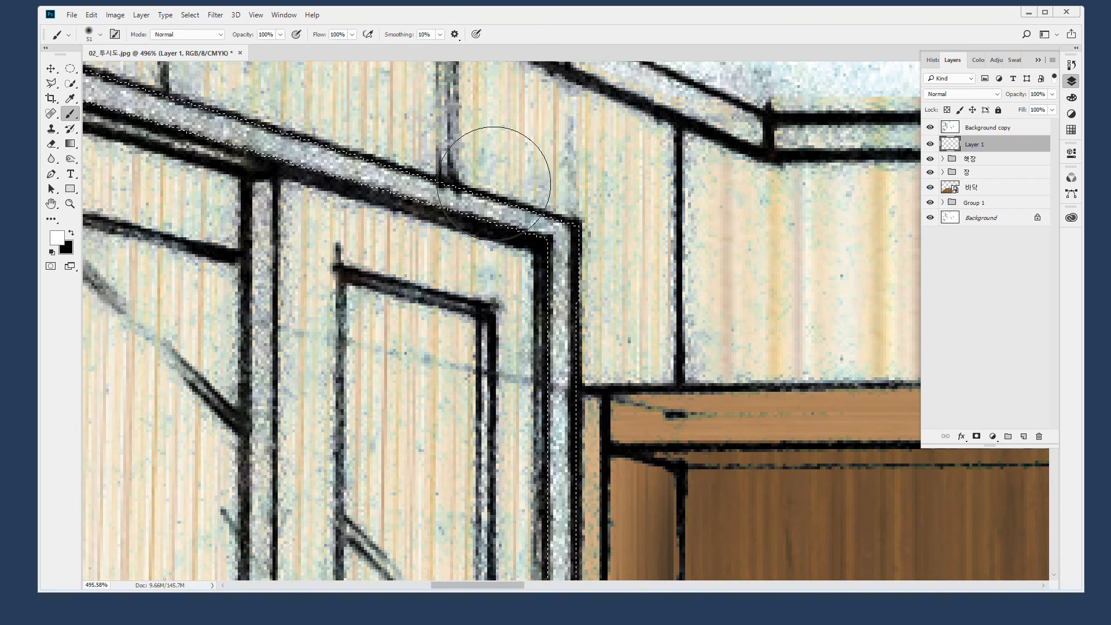
key(ctrl+d)
key(alt+bracketright)
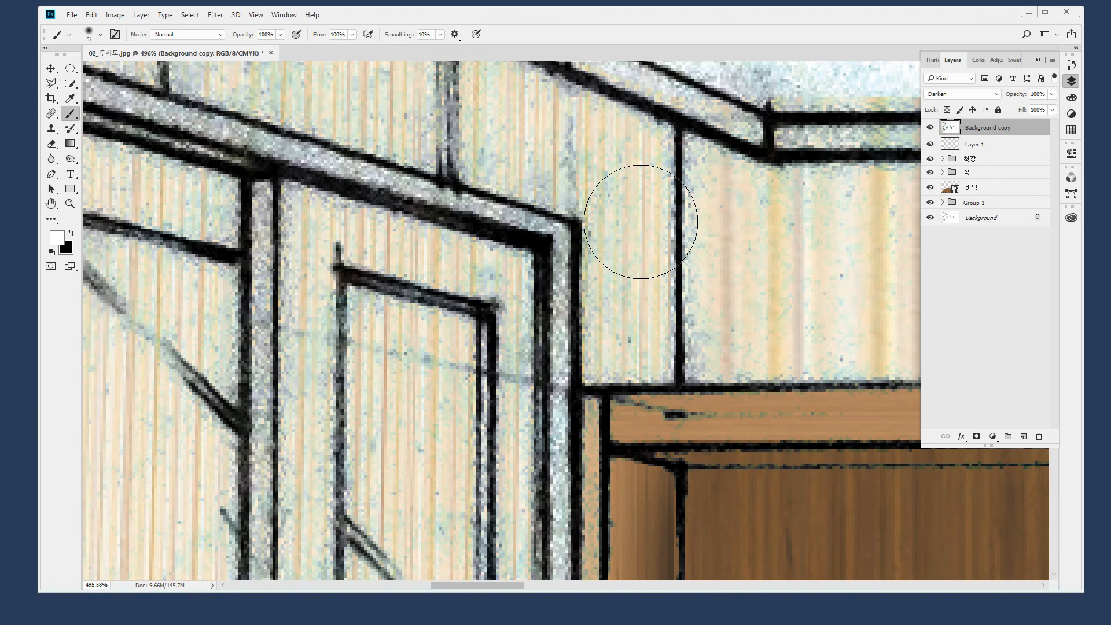
key(ctrl+l)
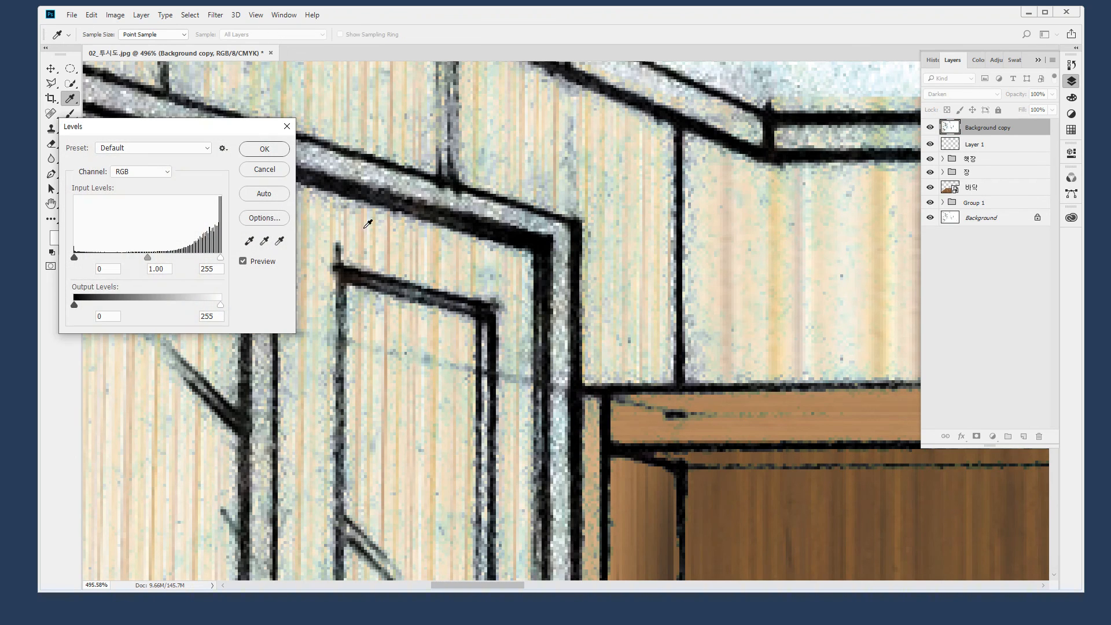
click(279, 241)
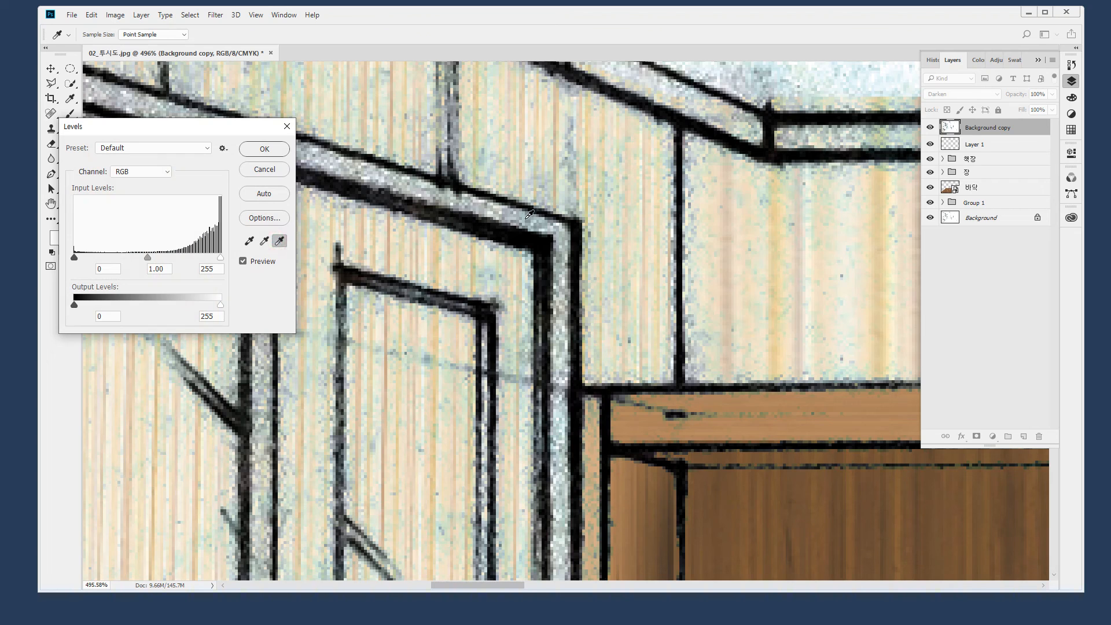
click(529, 215)
click(264, 149)
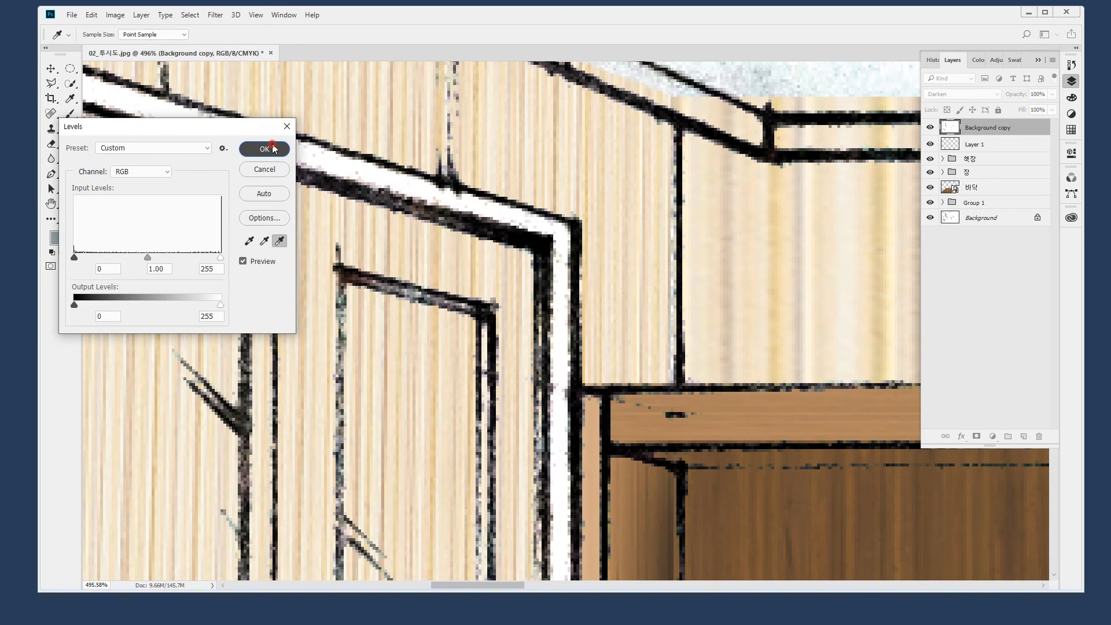
double_click(71, 204)
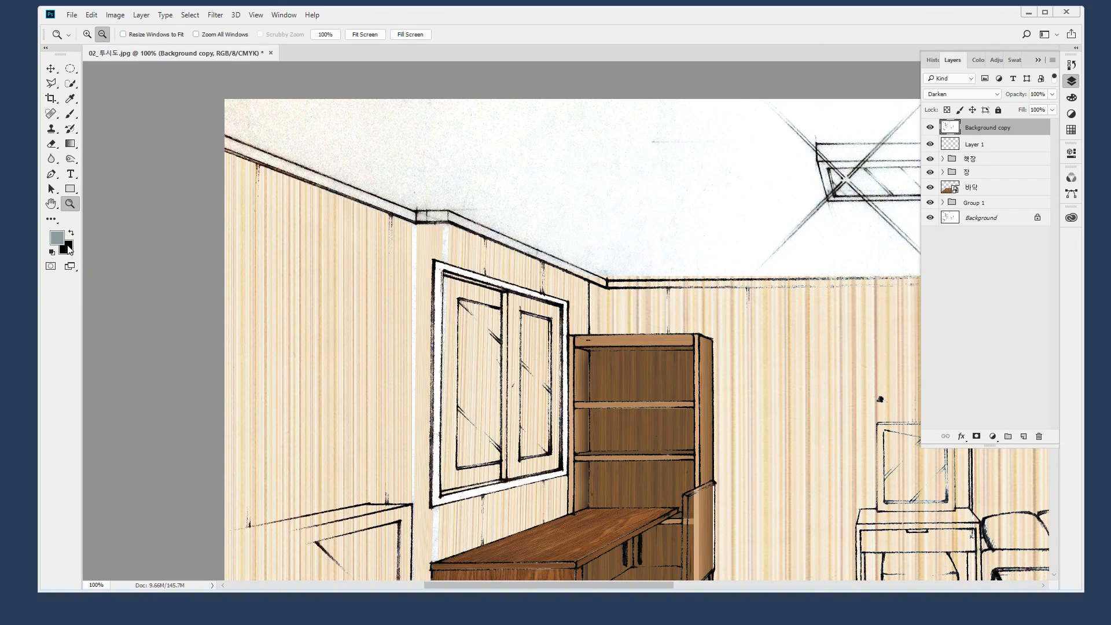